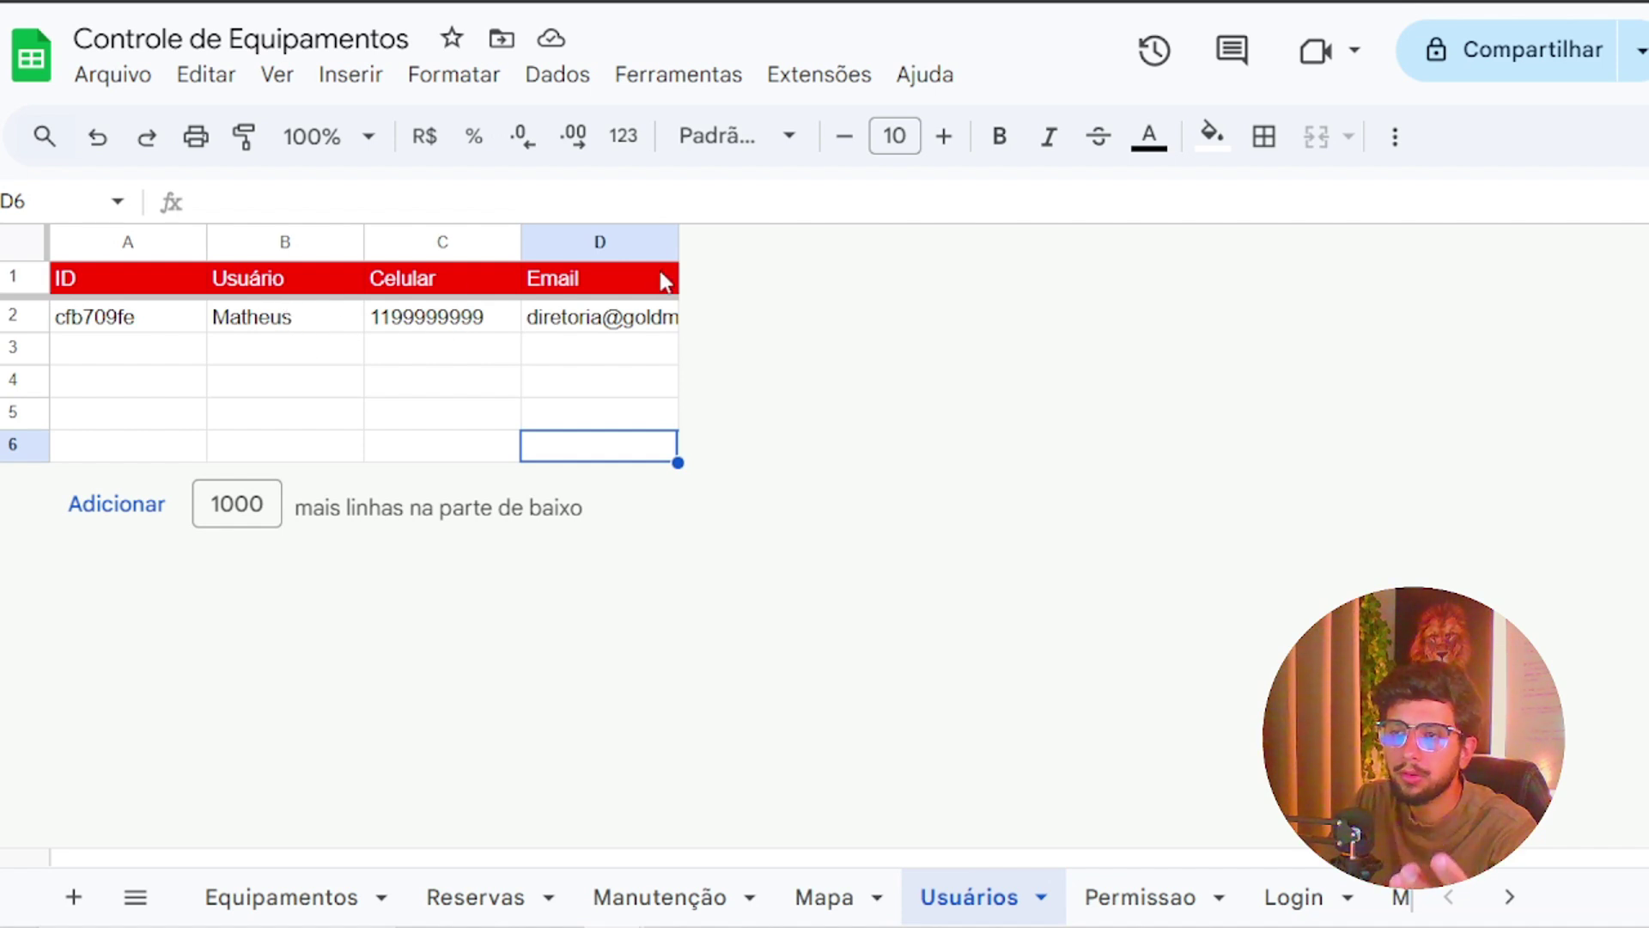
Insert a new column right of Email in Usuários with header Permissao
right_click(608, 249)
click(784, 435)
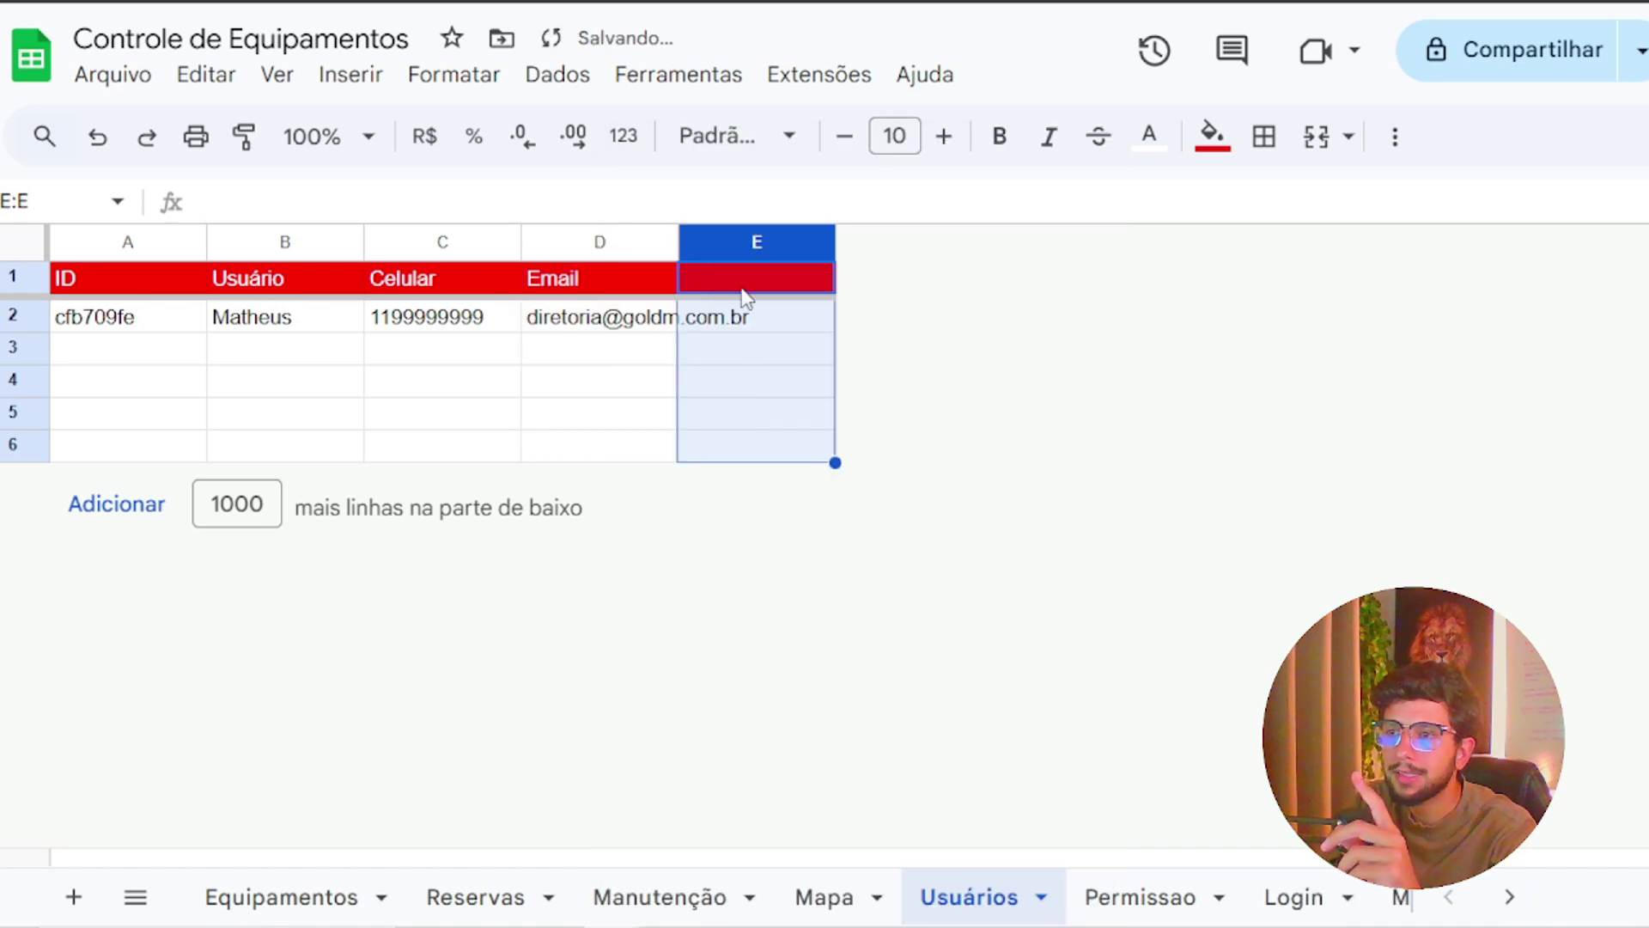
click(743, 291)
text(Permissao)
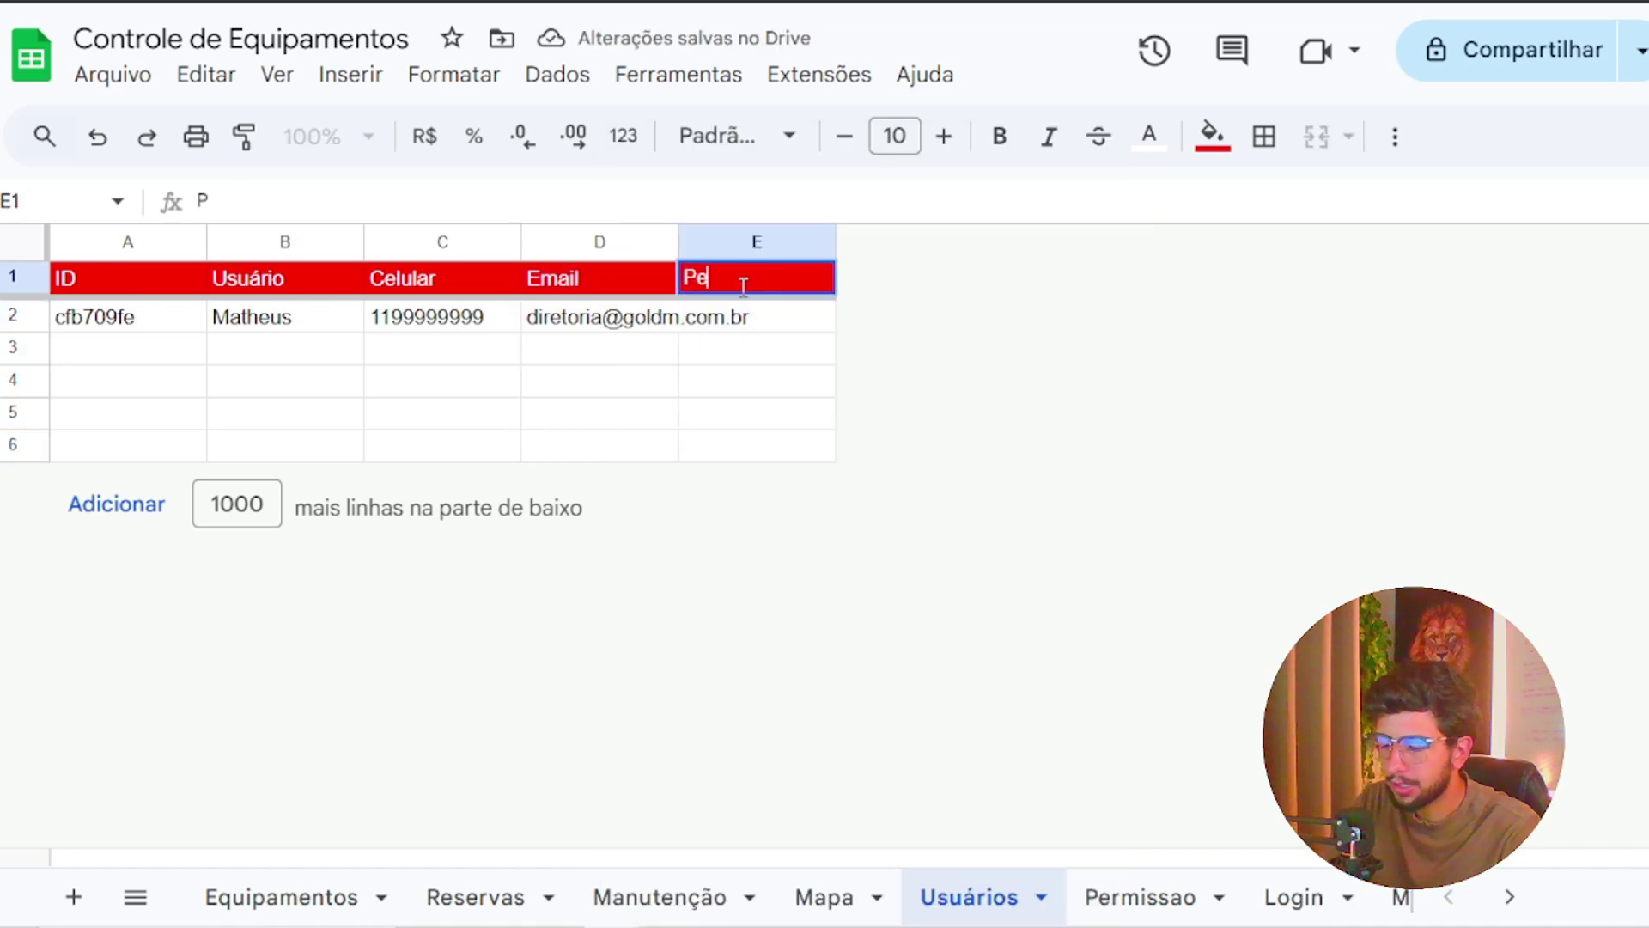
Insert another column right of Permissao with header Senha
right_click(721, 240)
click(848, 436)
click(919, 294)
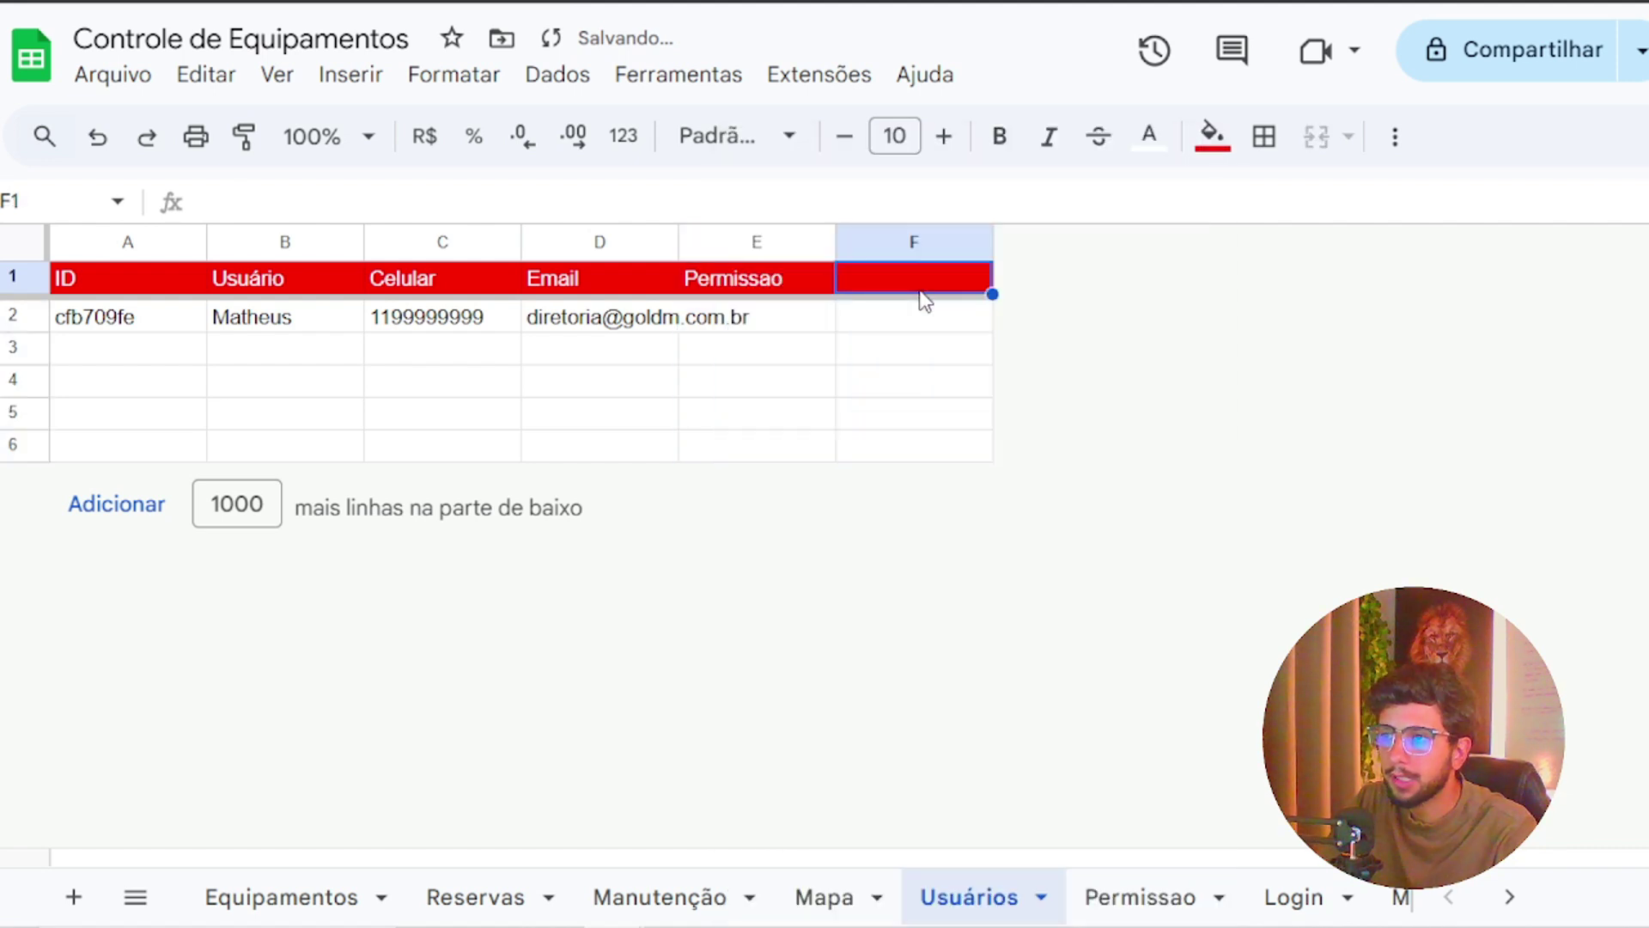
text(Senha)
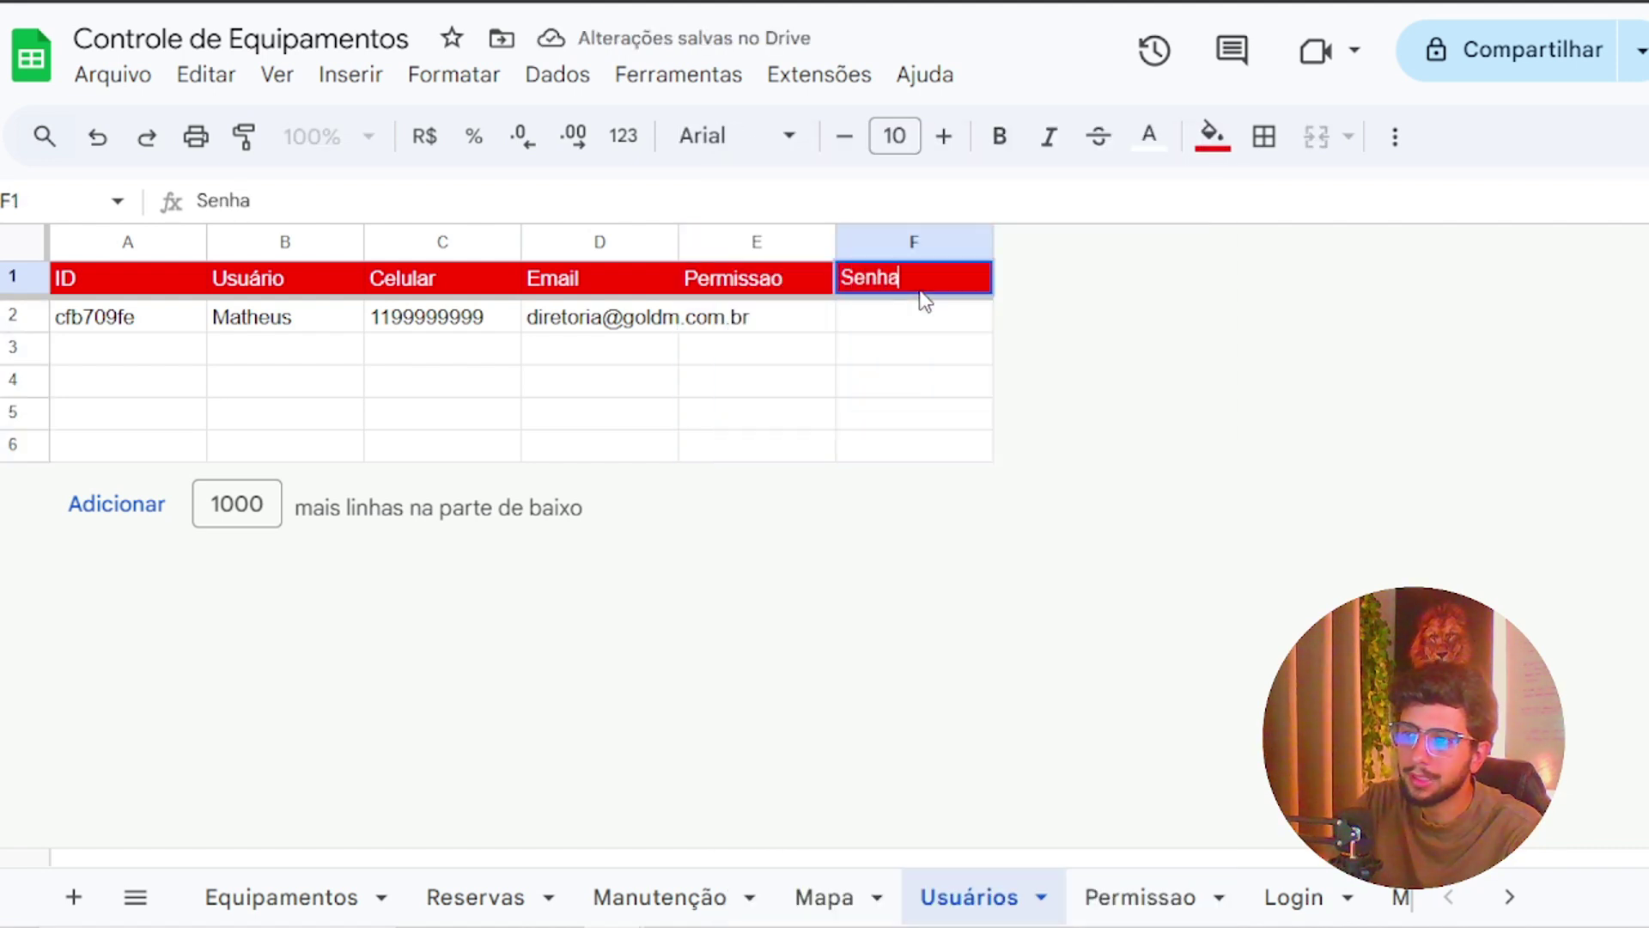
click(919, 292)
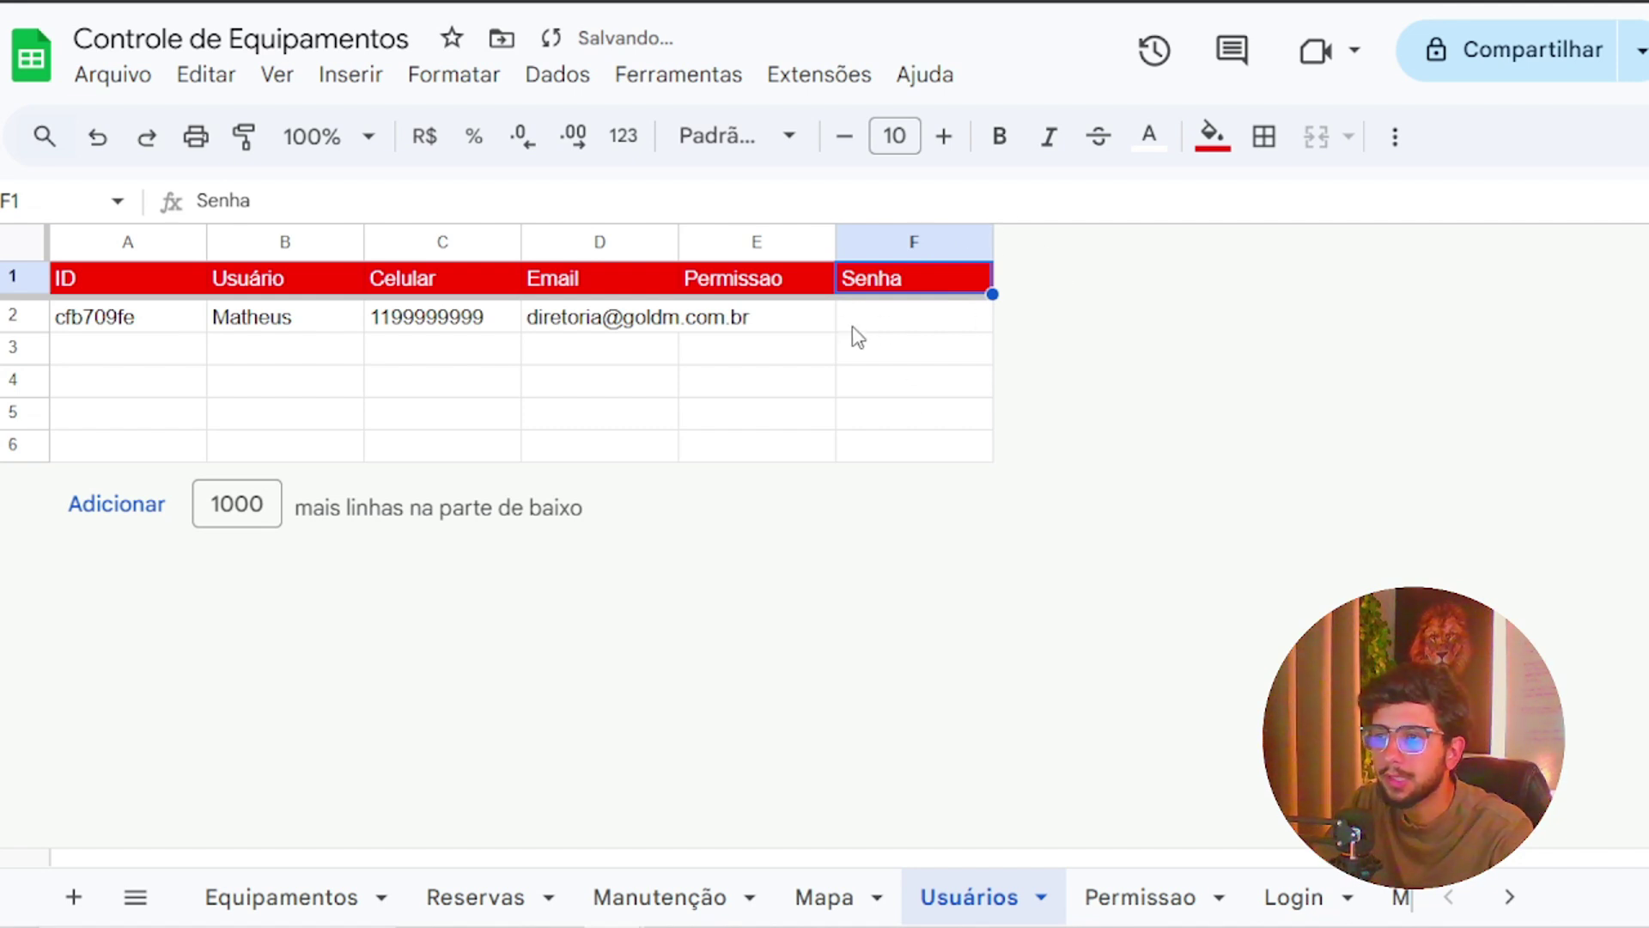
click(776, 319)
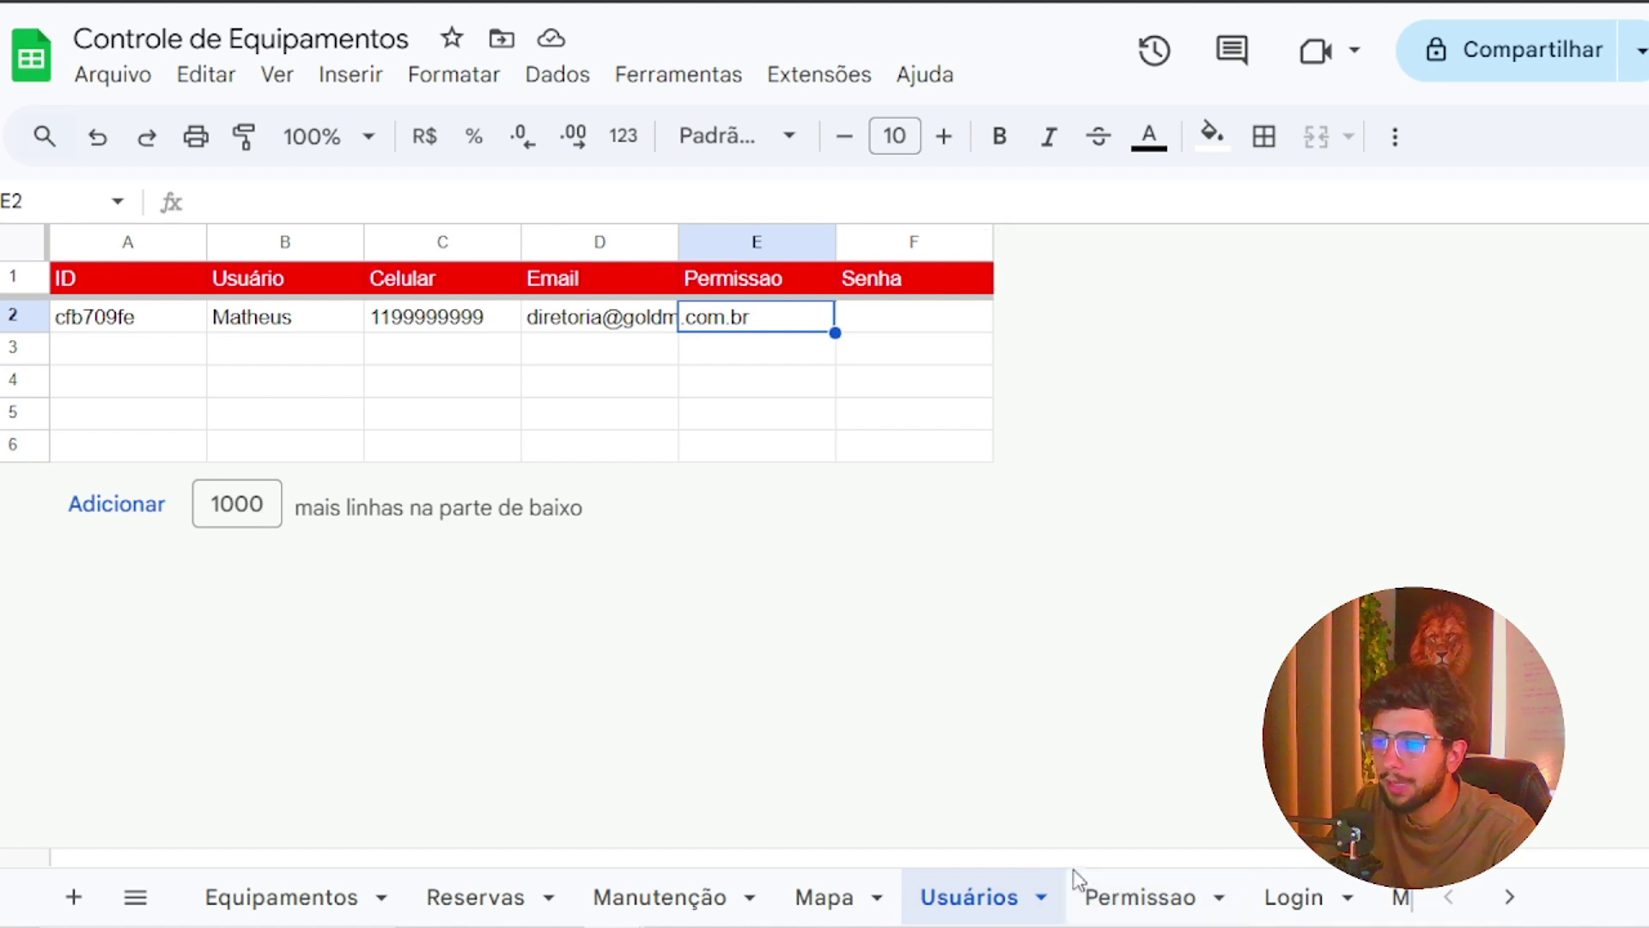
Review the Permissao sheet's IDs and its Administrador, Usuário and Operador entries
click(1151, 902)
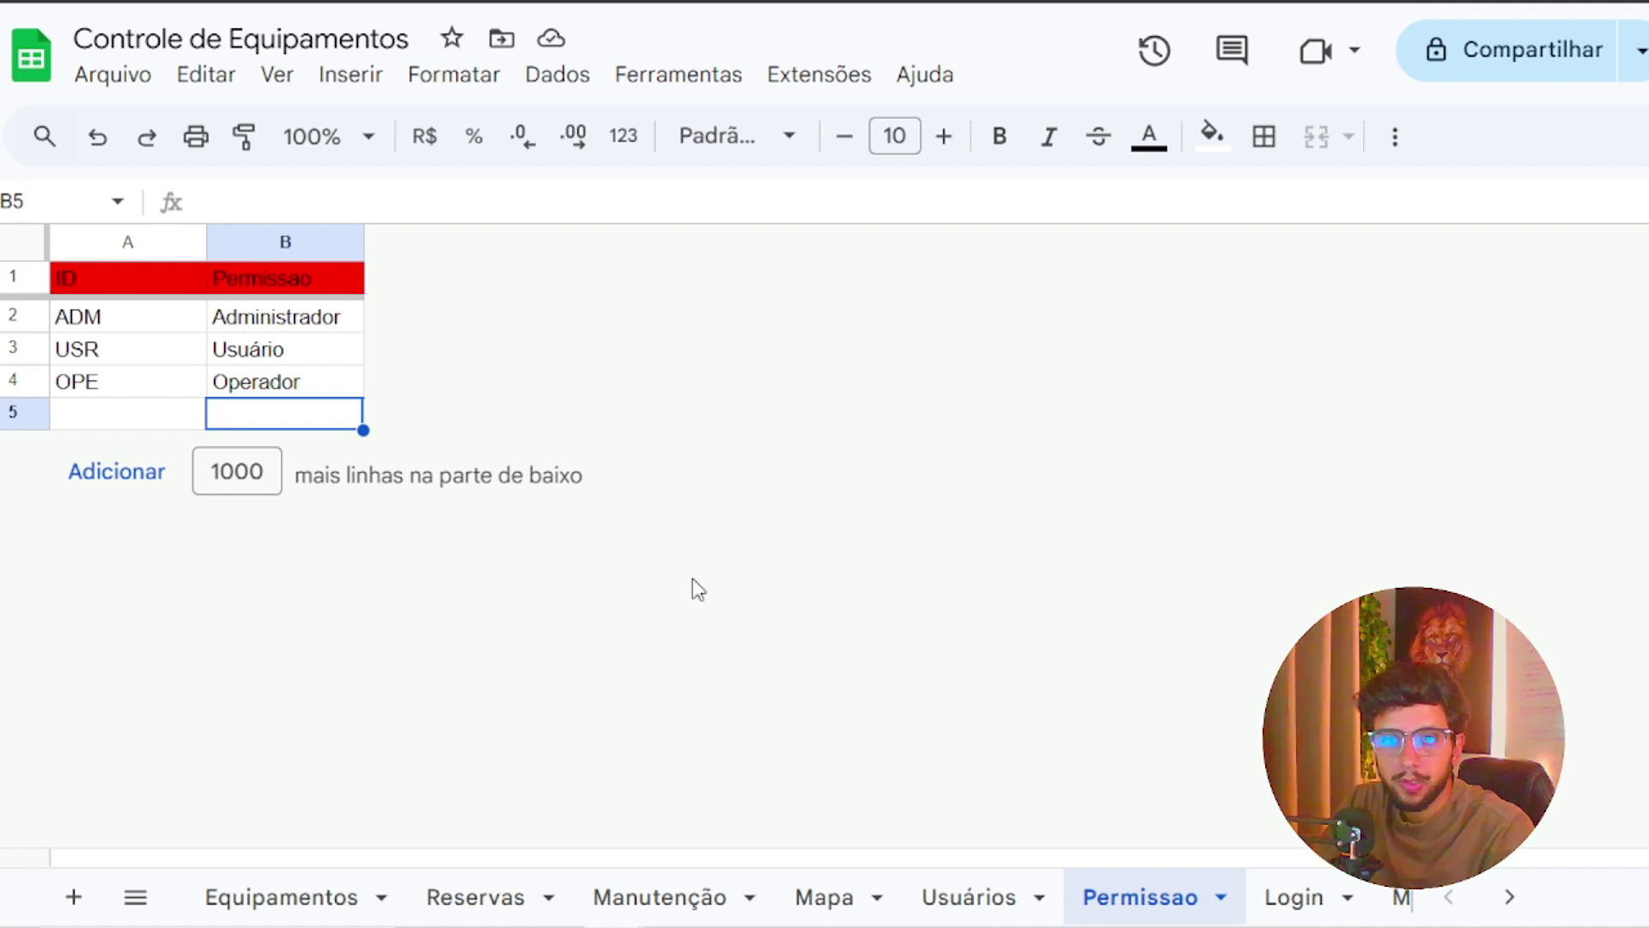
click(151, 327)
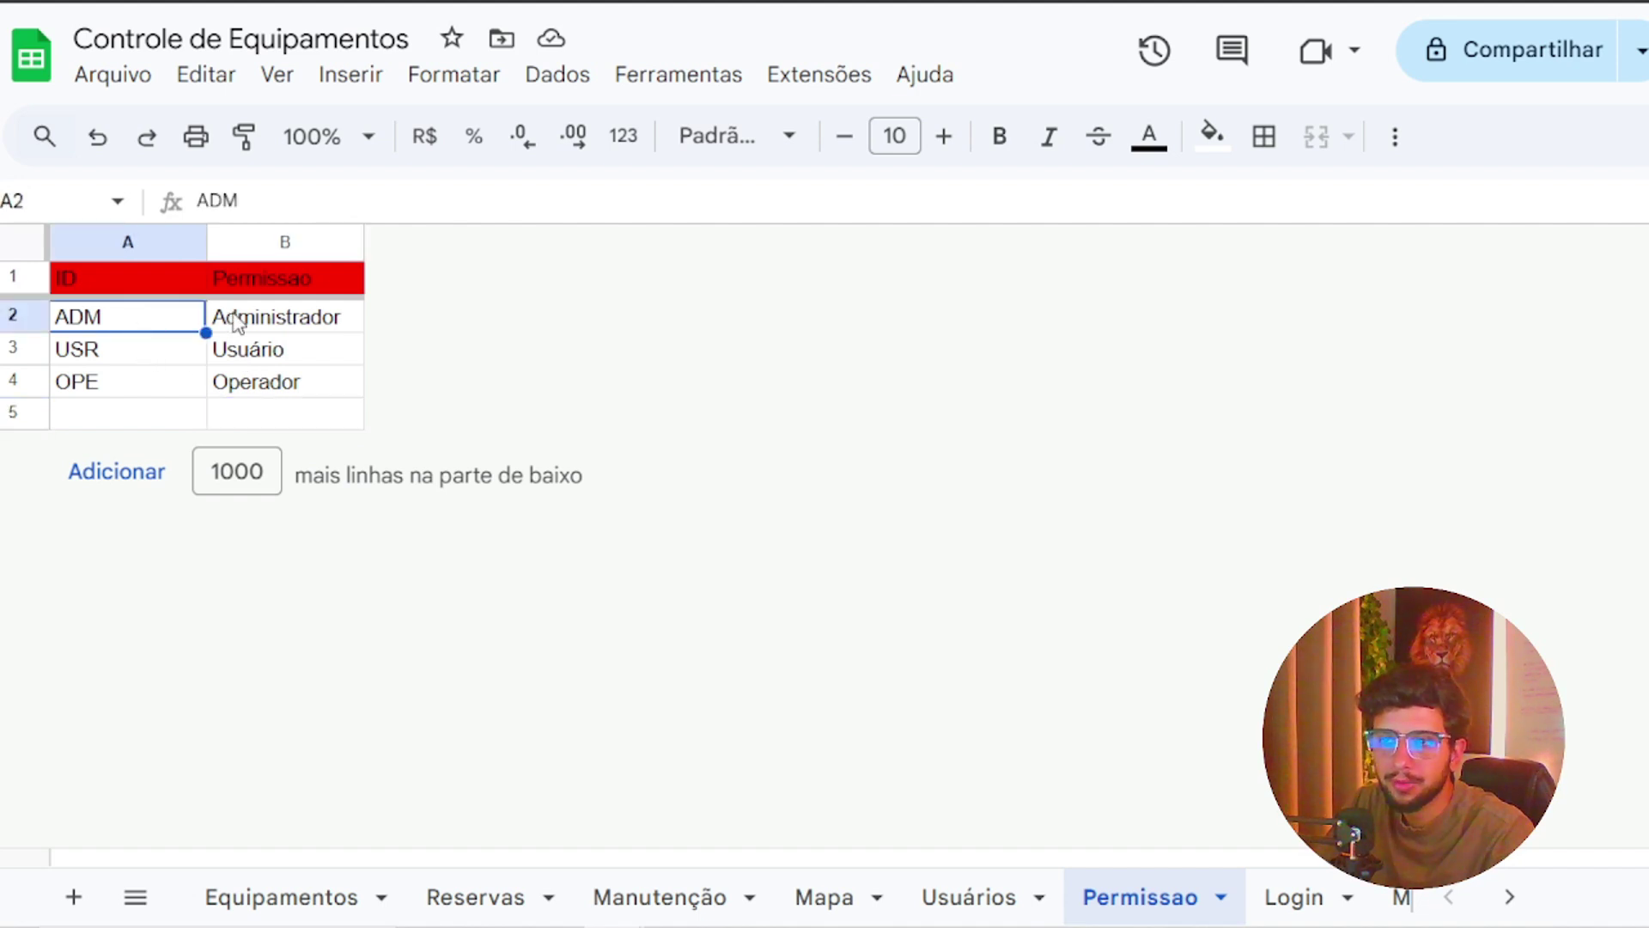
click(241, 325)
click(248, 355)
click(250, 380)
click(131, 383)
click(260, 352)
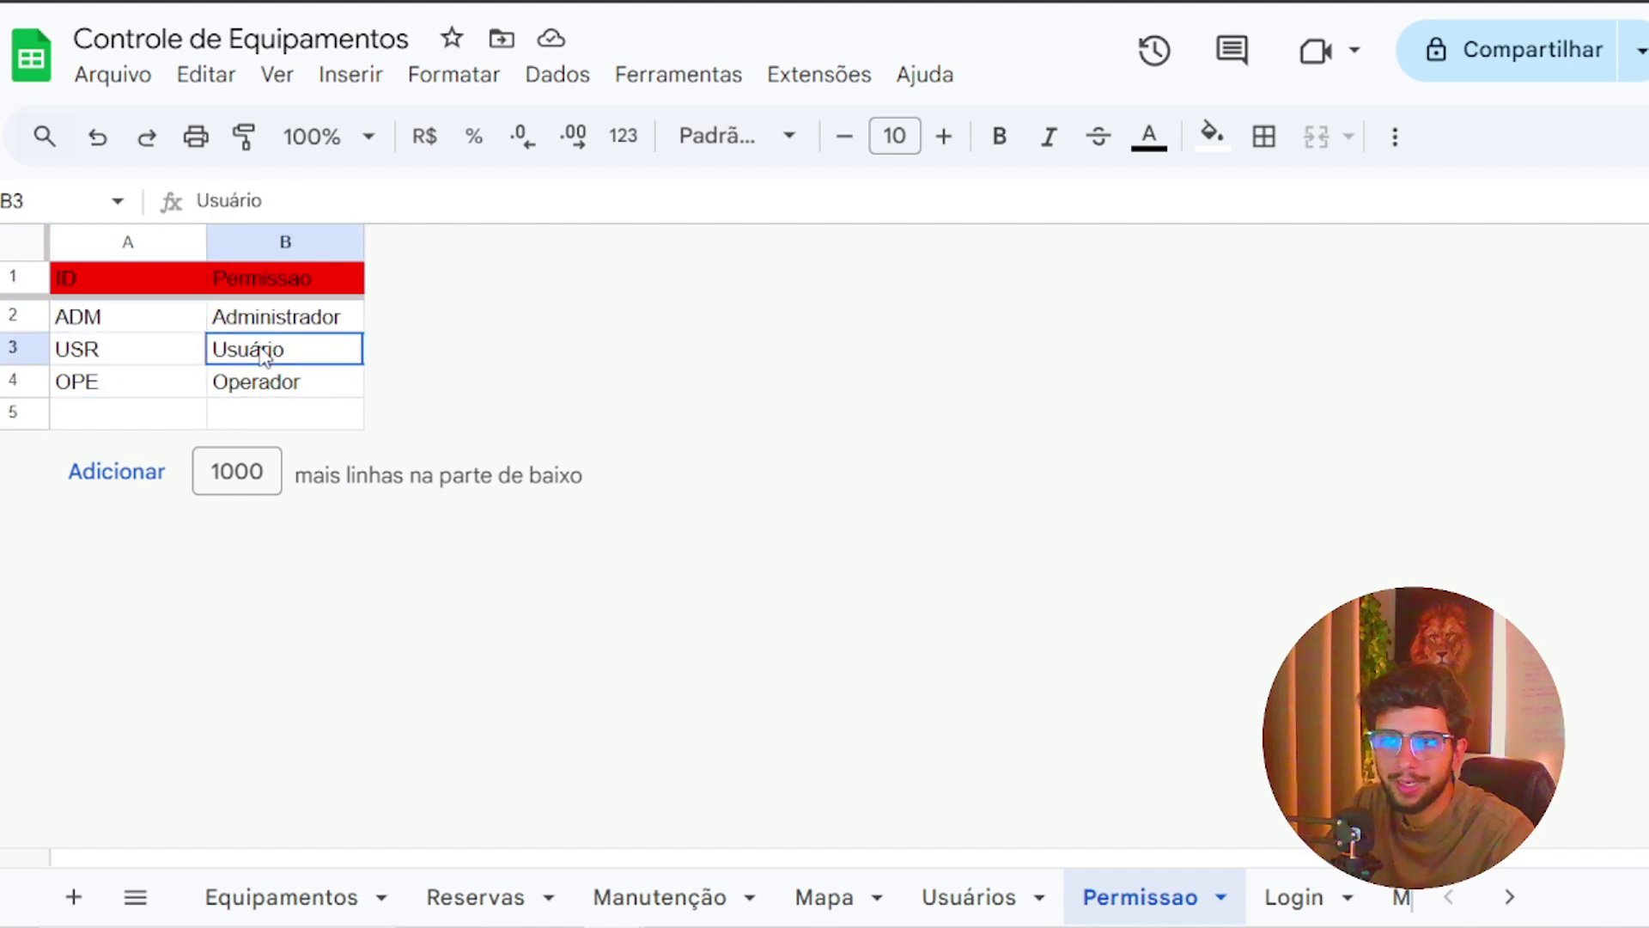
click(247, 387)
click(255, 326)
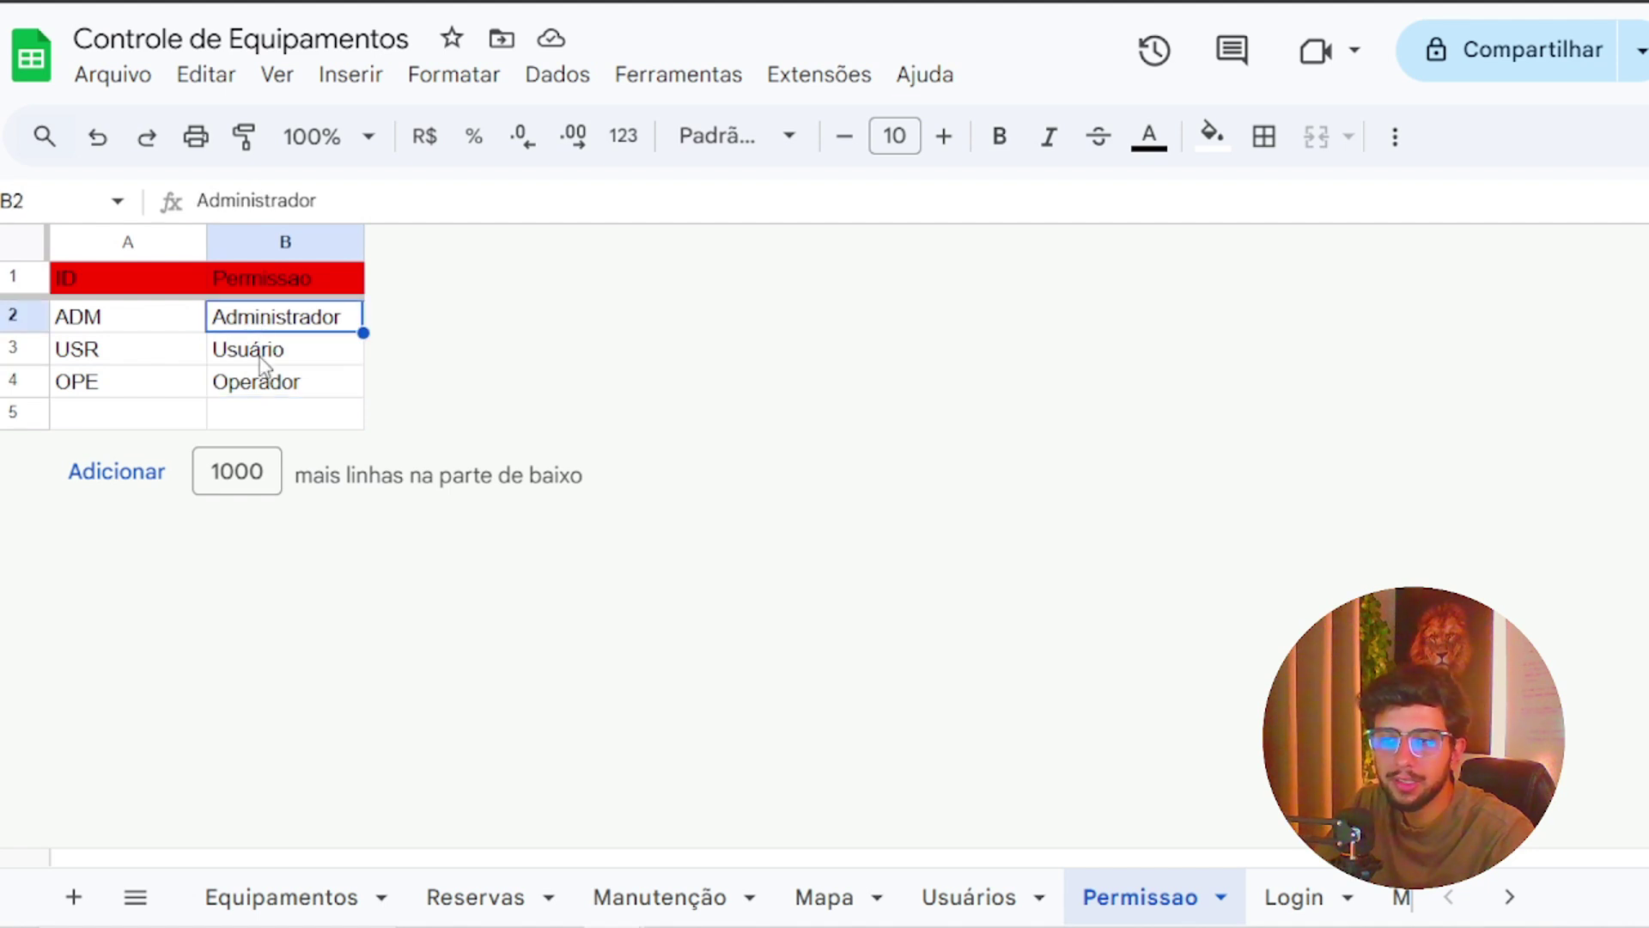
click(261, 357)
click(289, 387)
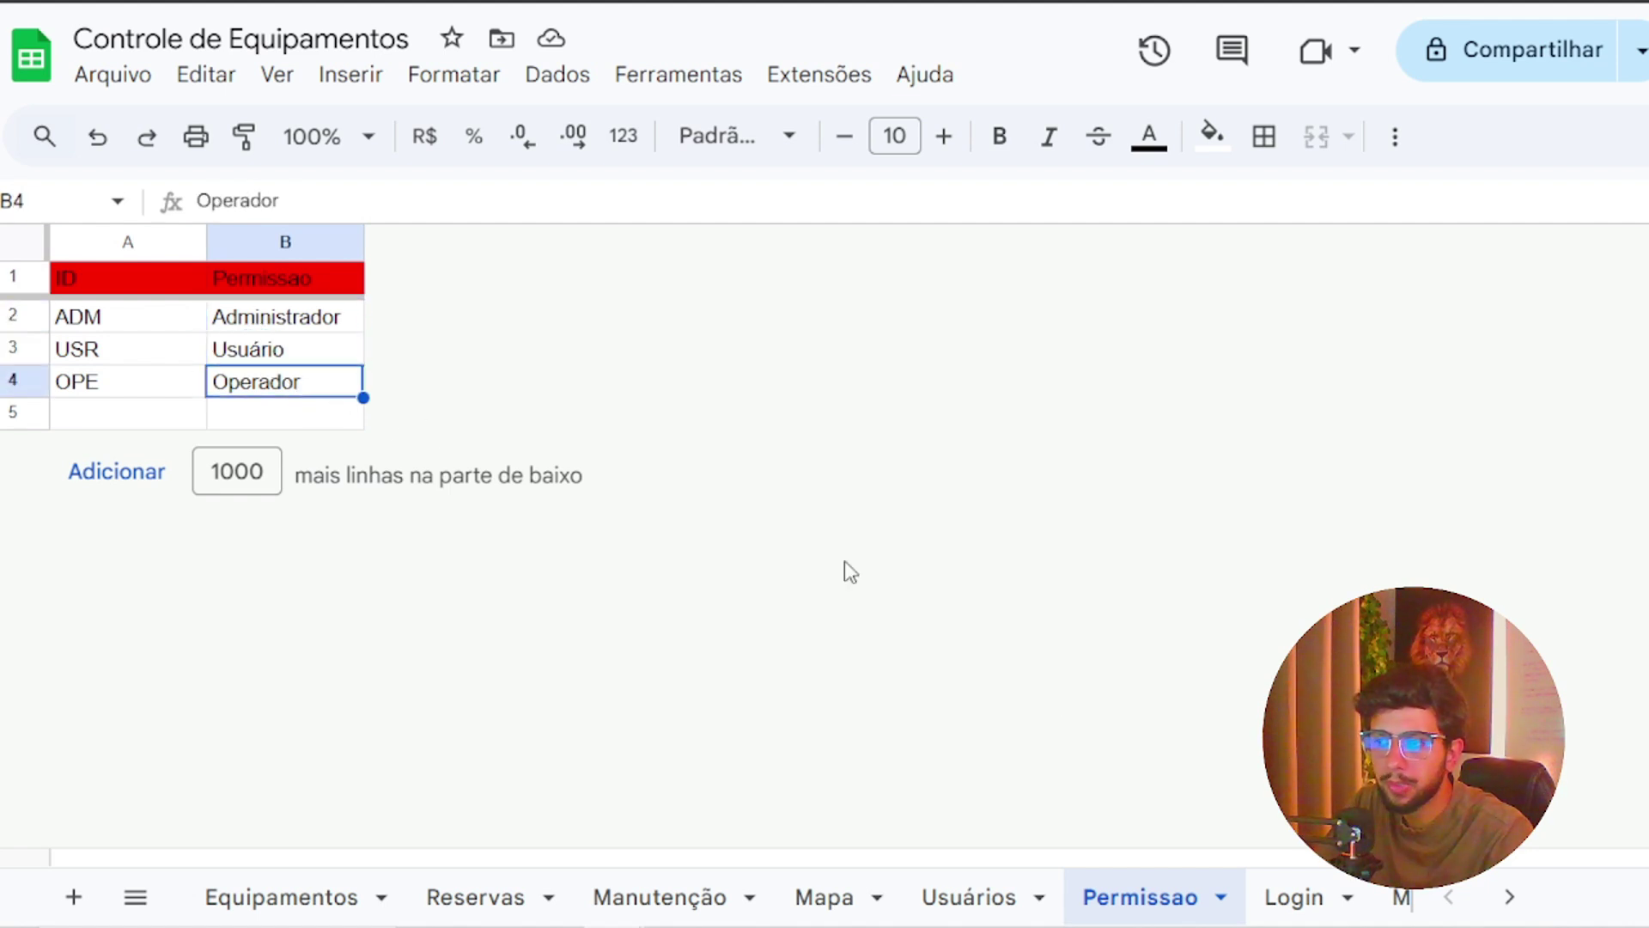
Check the Login sheet and the new Permissao and Senha headers in Usuários, ending on Login
click(1295, 897)
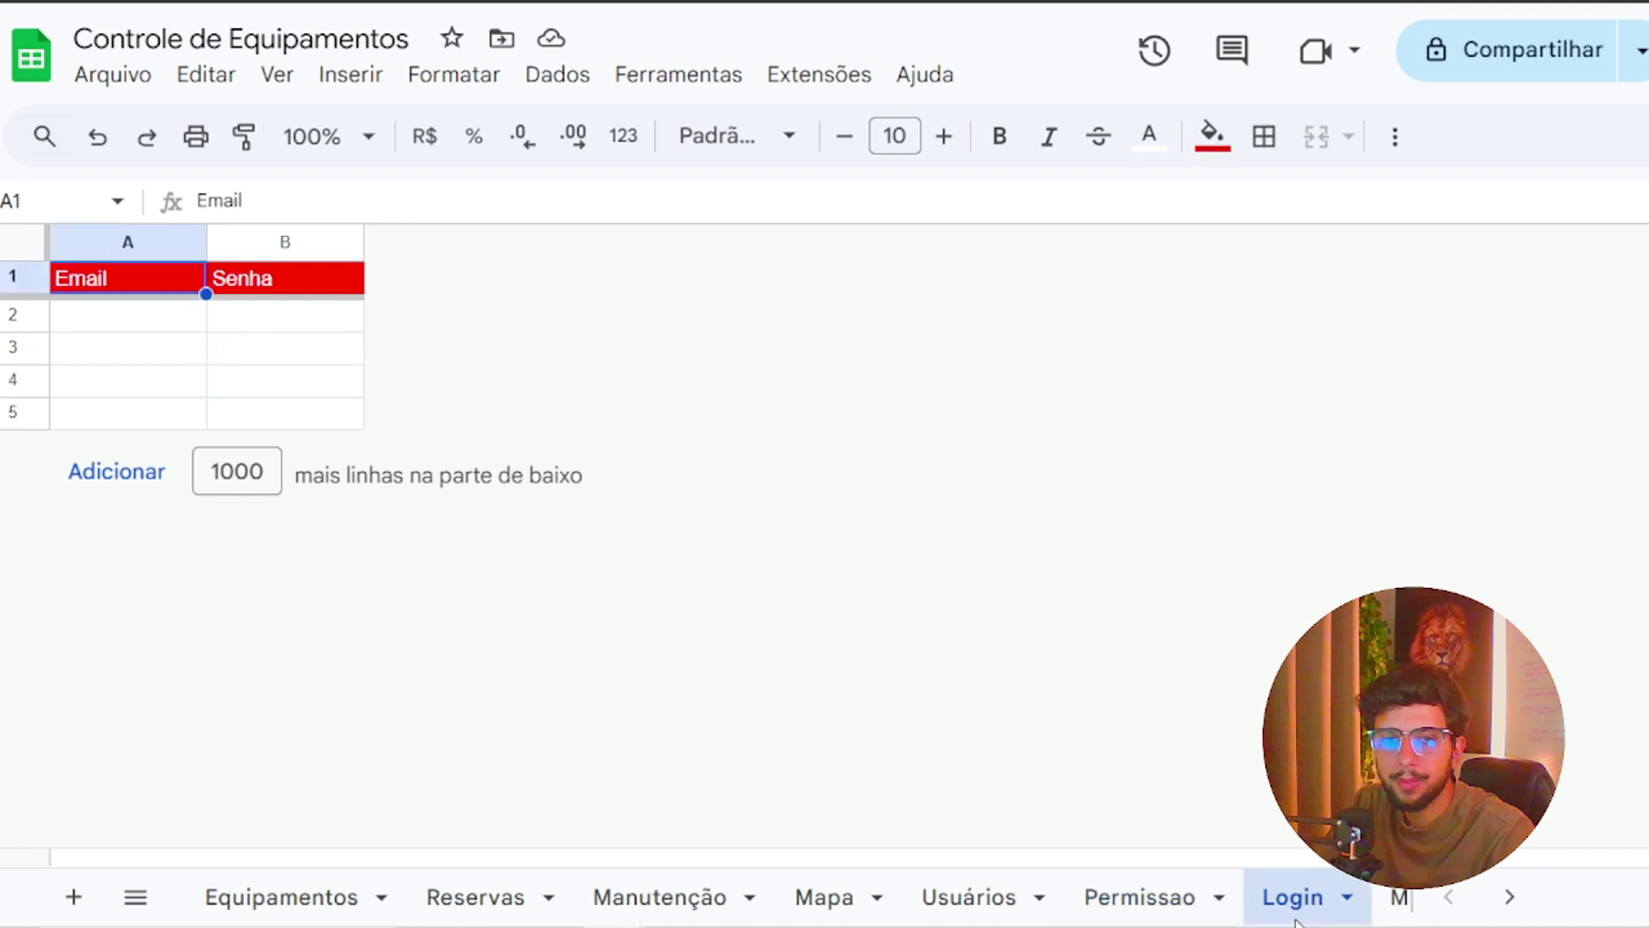
click(284, 331)
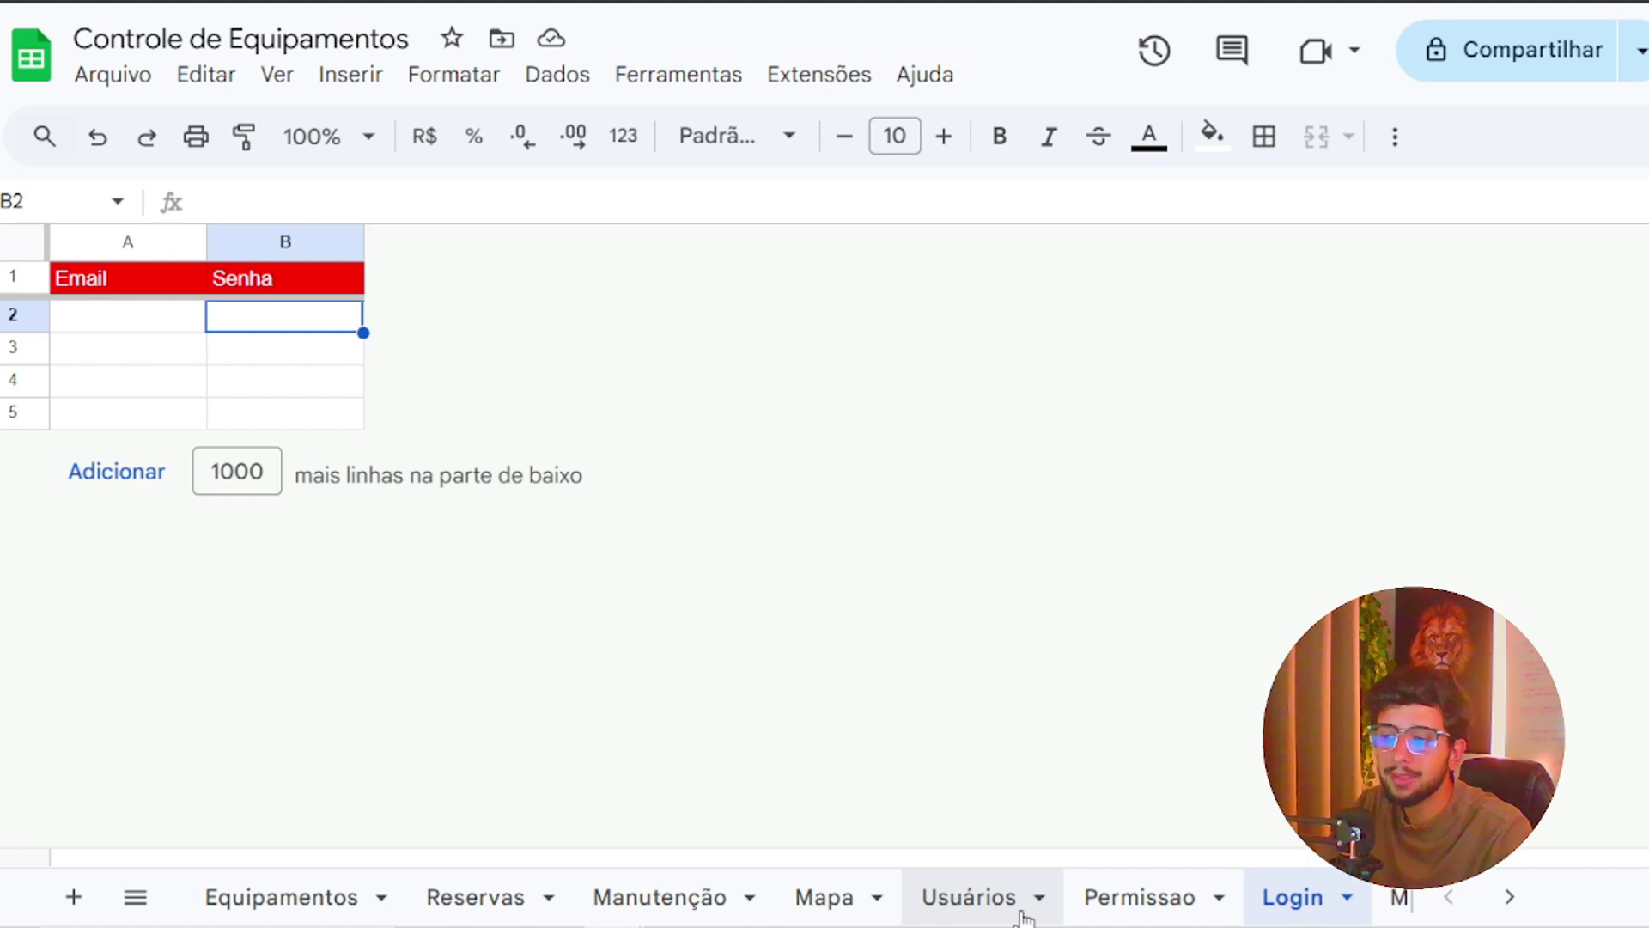
click(1007, 912)
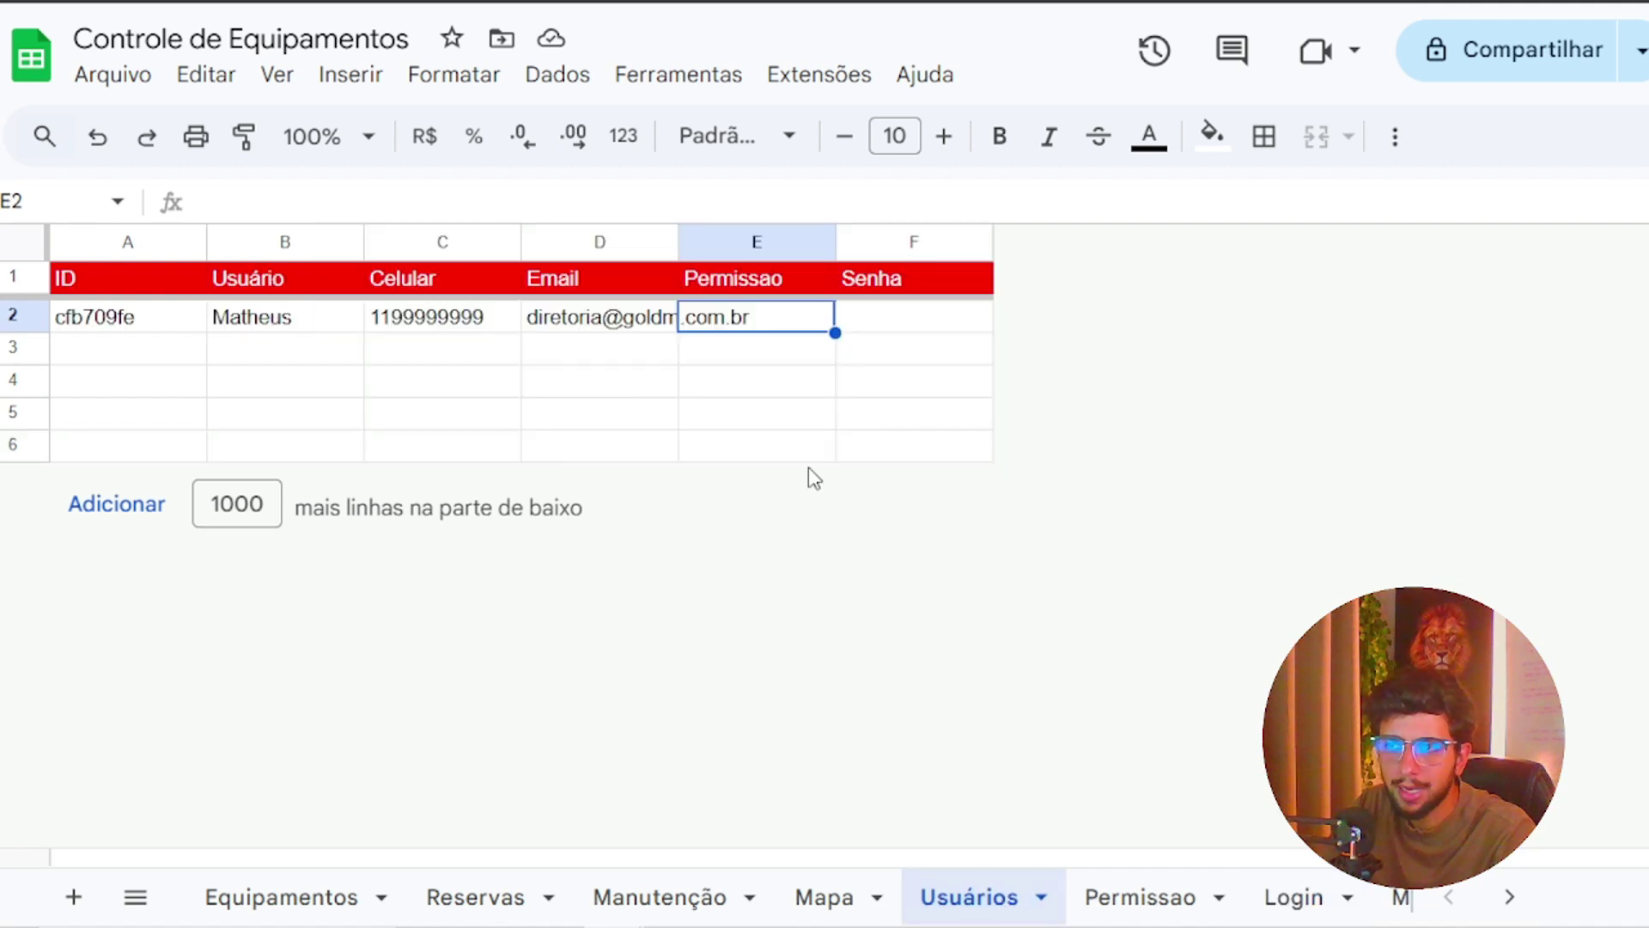
click(765, 279)
click(912, 286)
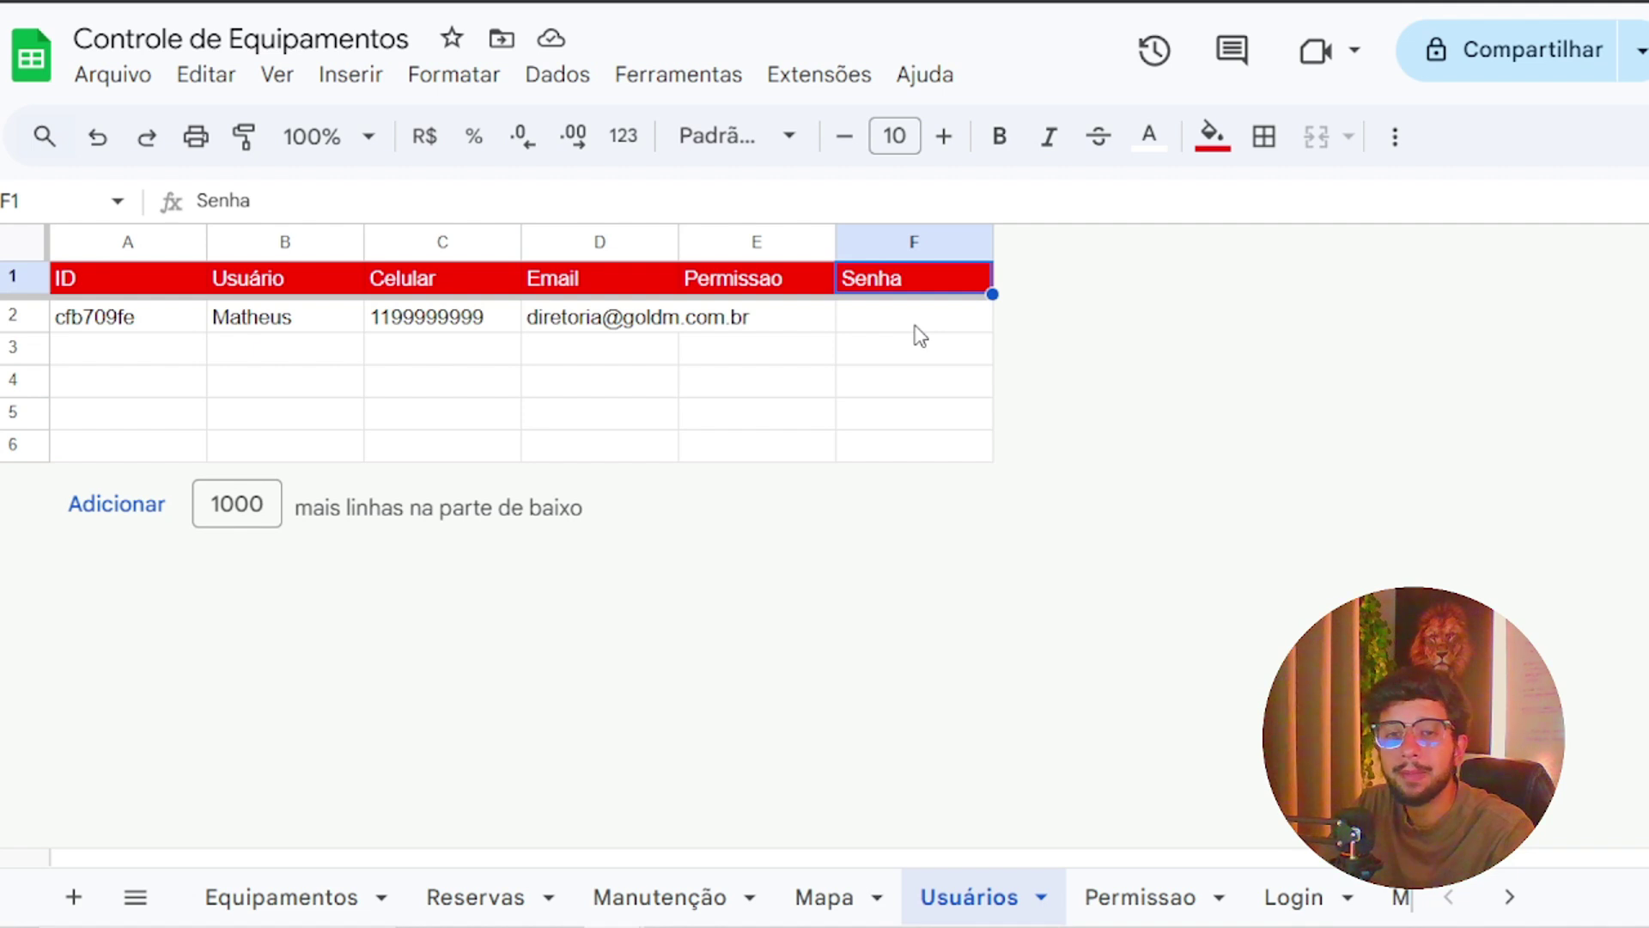
click(1147, 910)
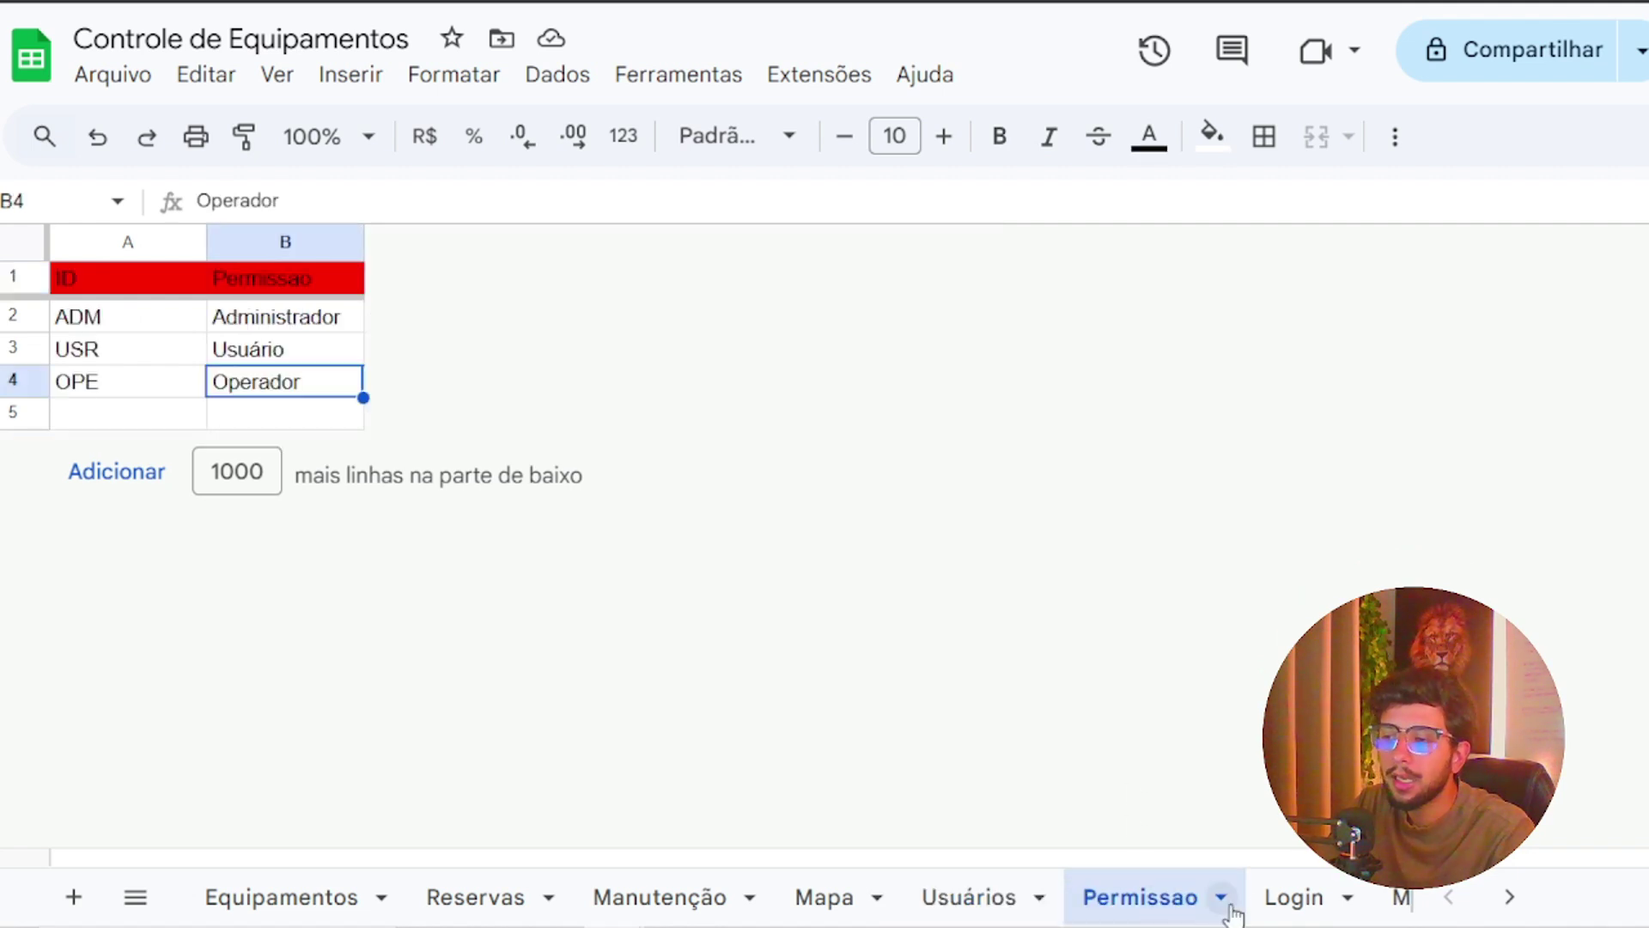
click(1307, 914)
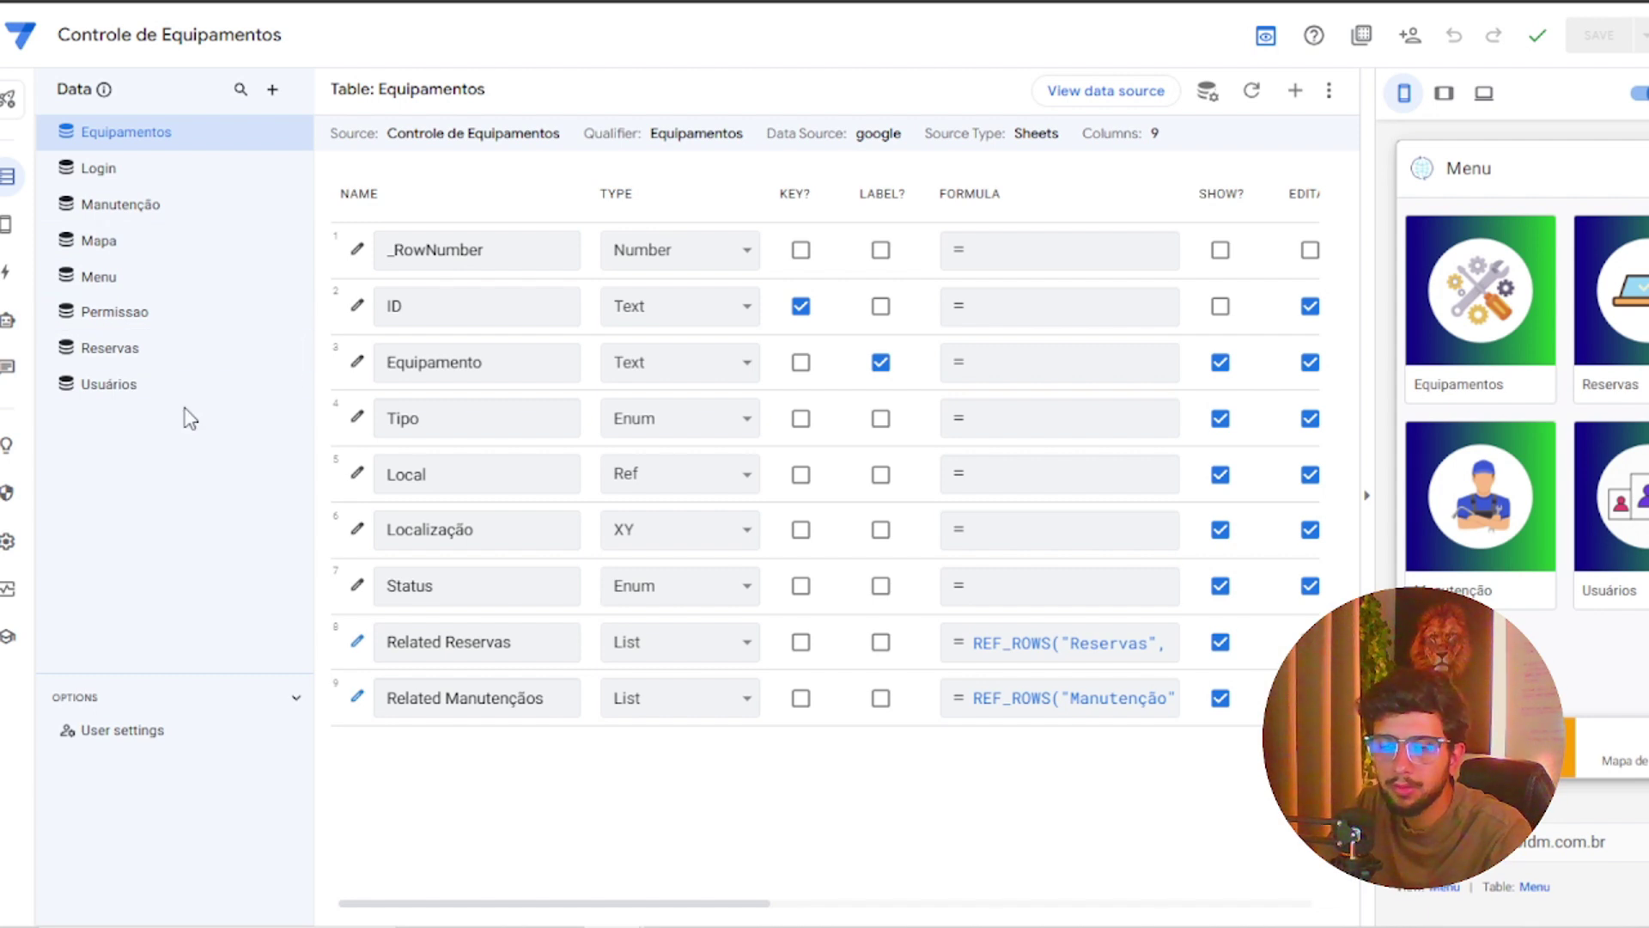
Review the Usuários table's columns, opening and closing the add data dialog without changes
click(176, 385)
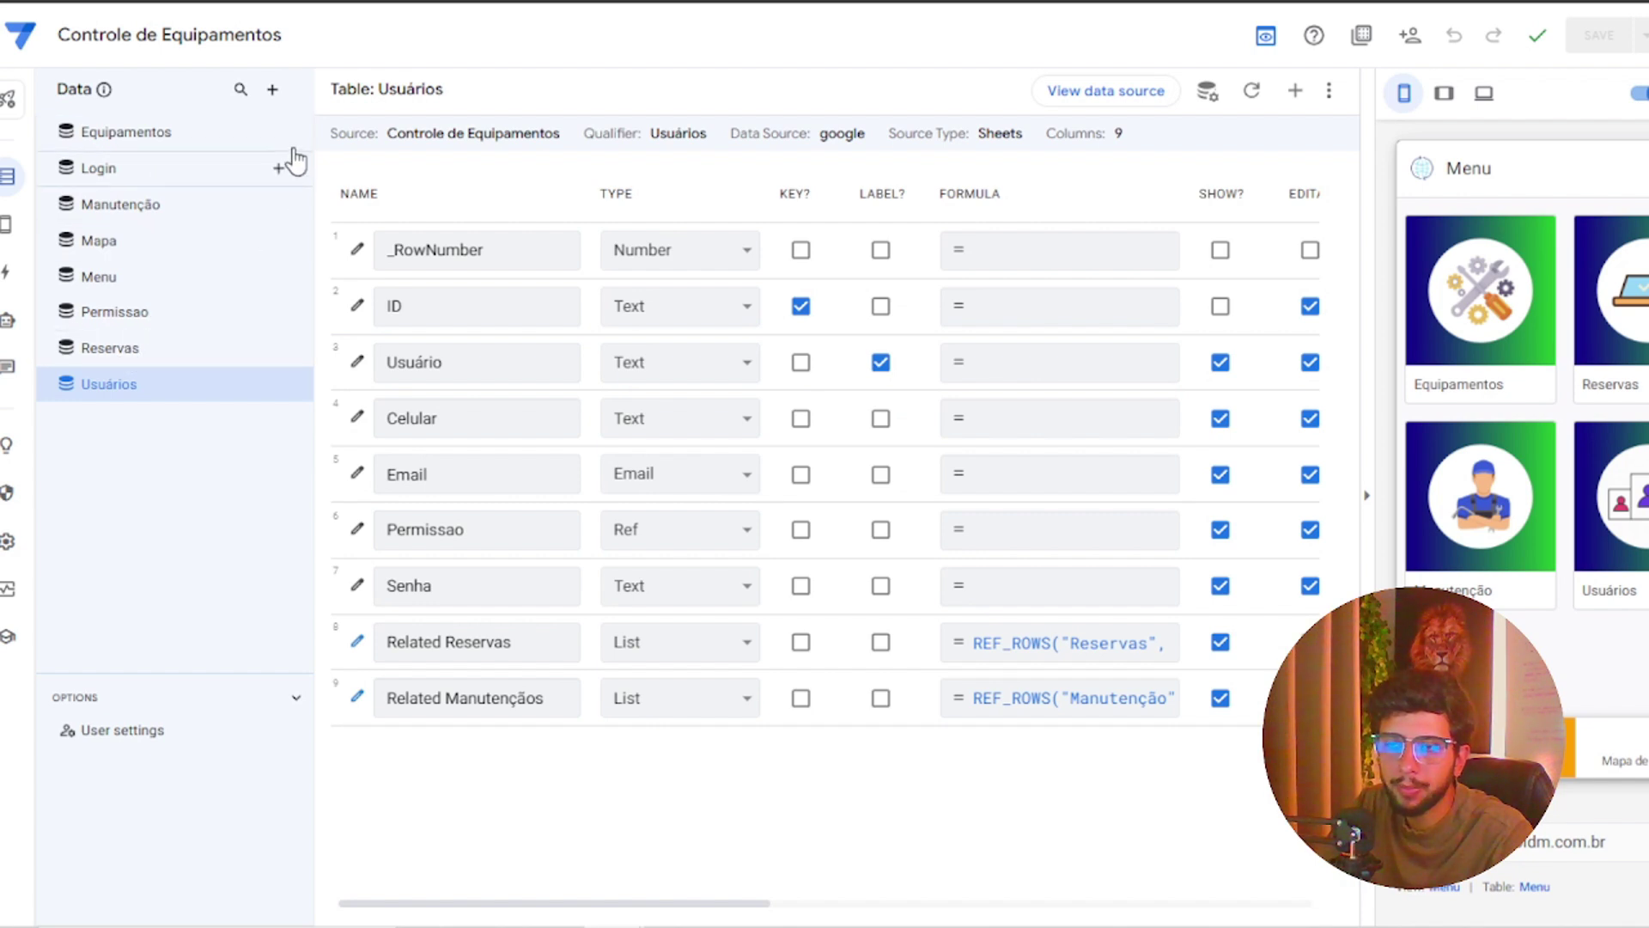
click(271, 91)
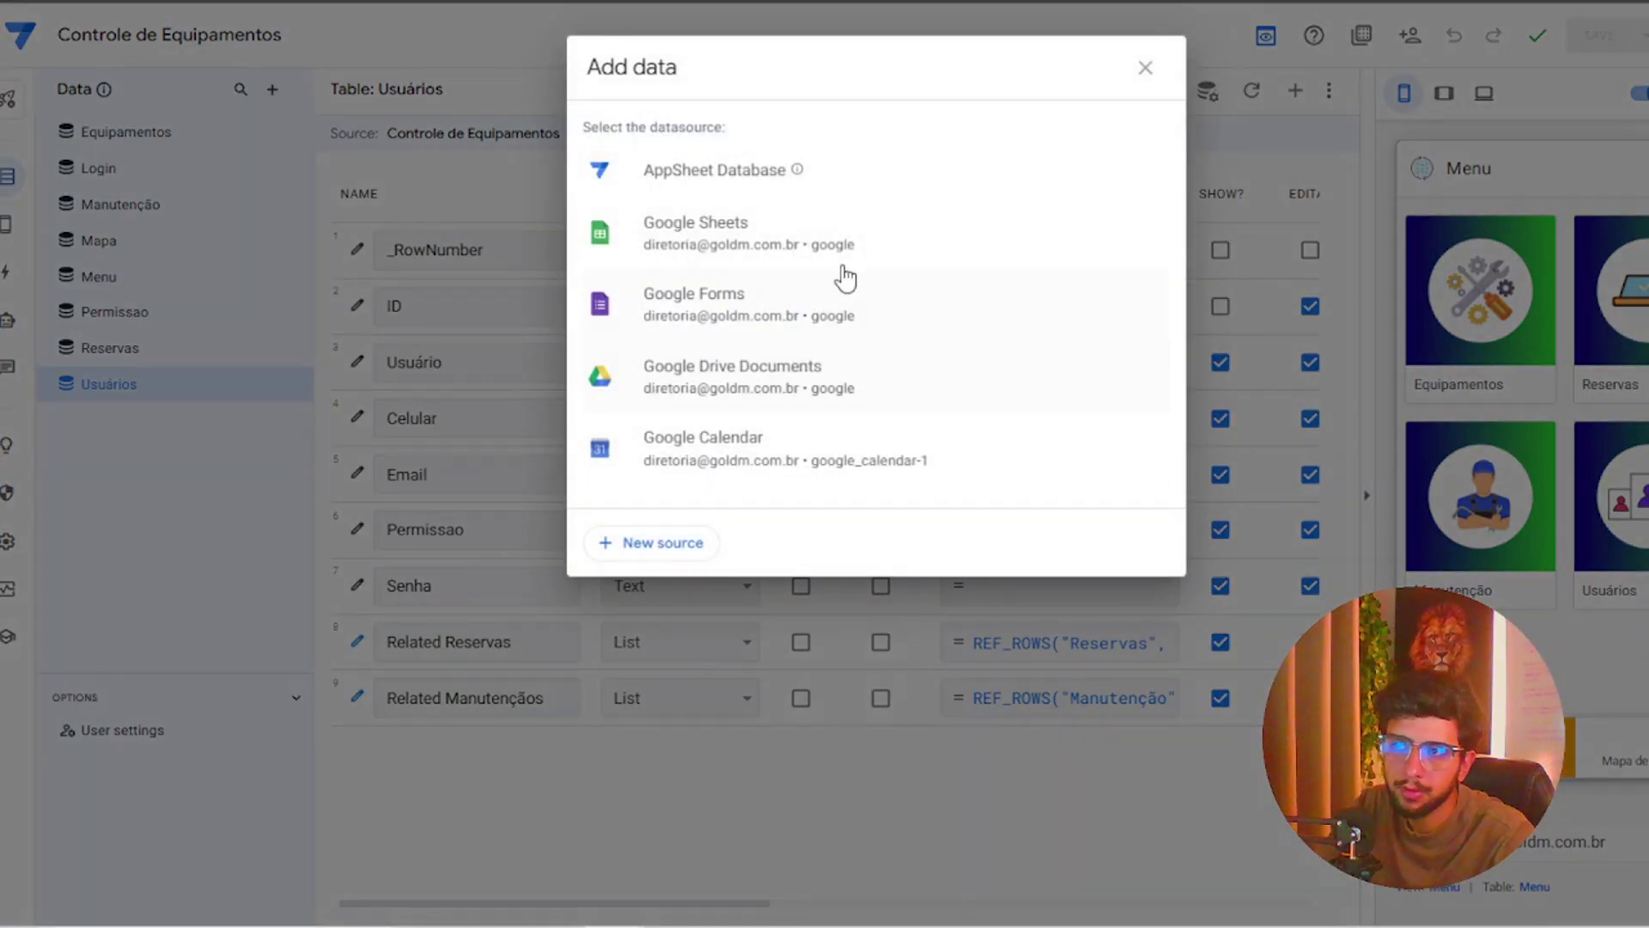
click(1142, 65)
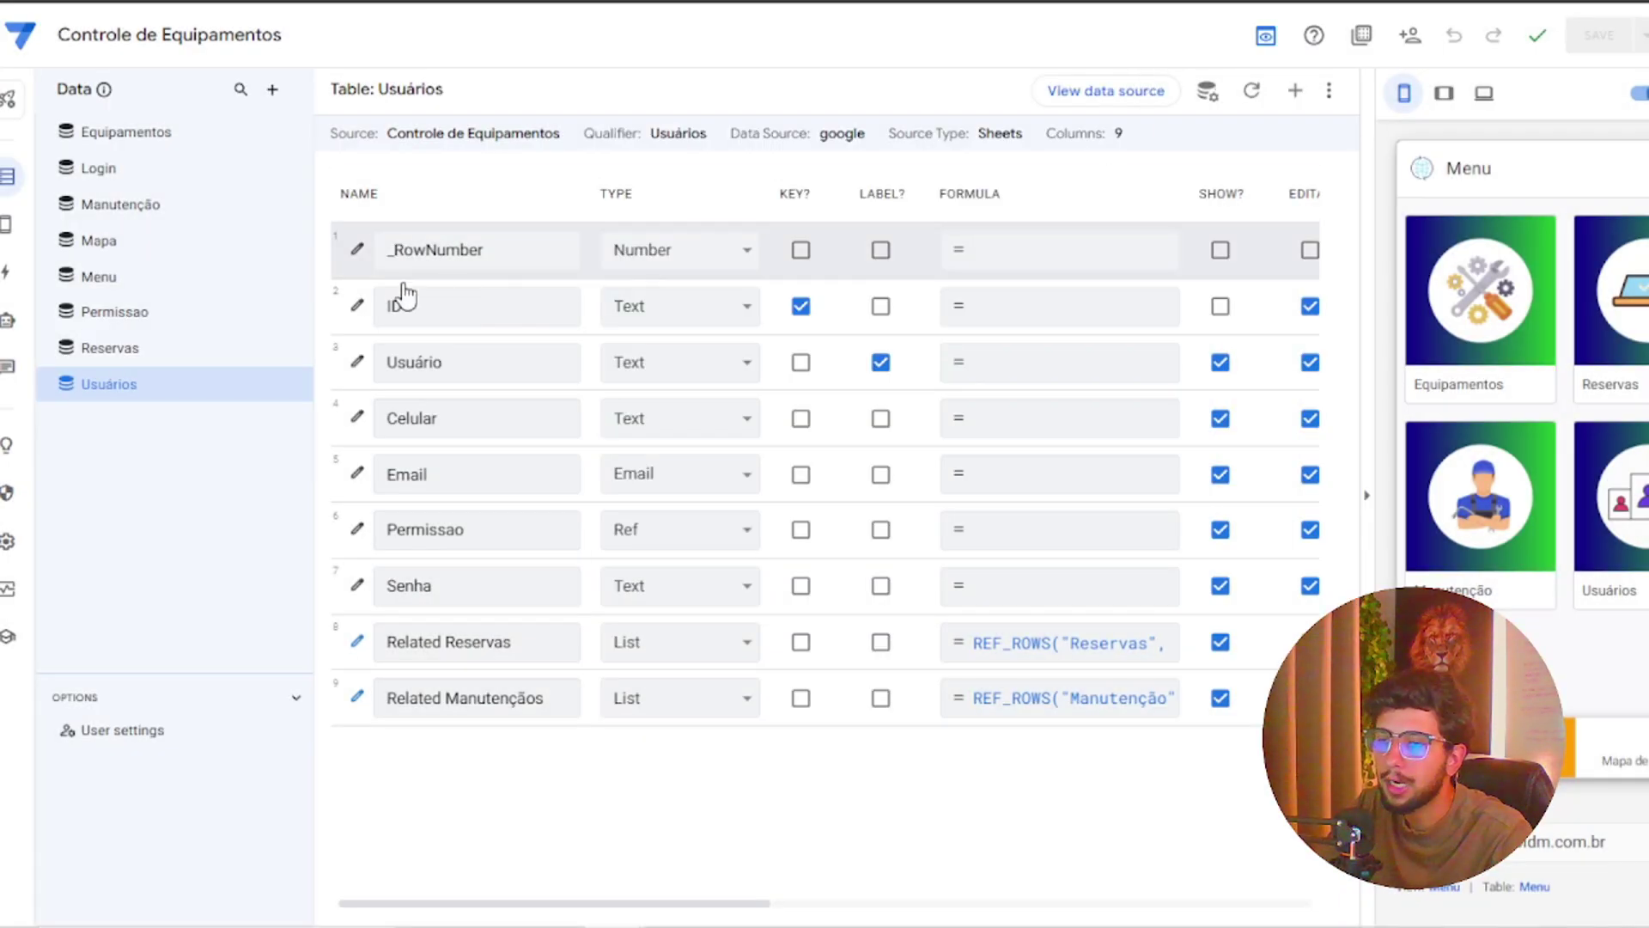
Look over the Login table, then open the Permissao table showing Read-Only mode
click(160, 176)
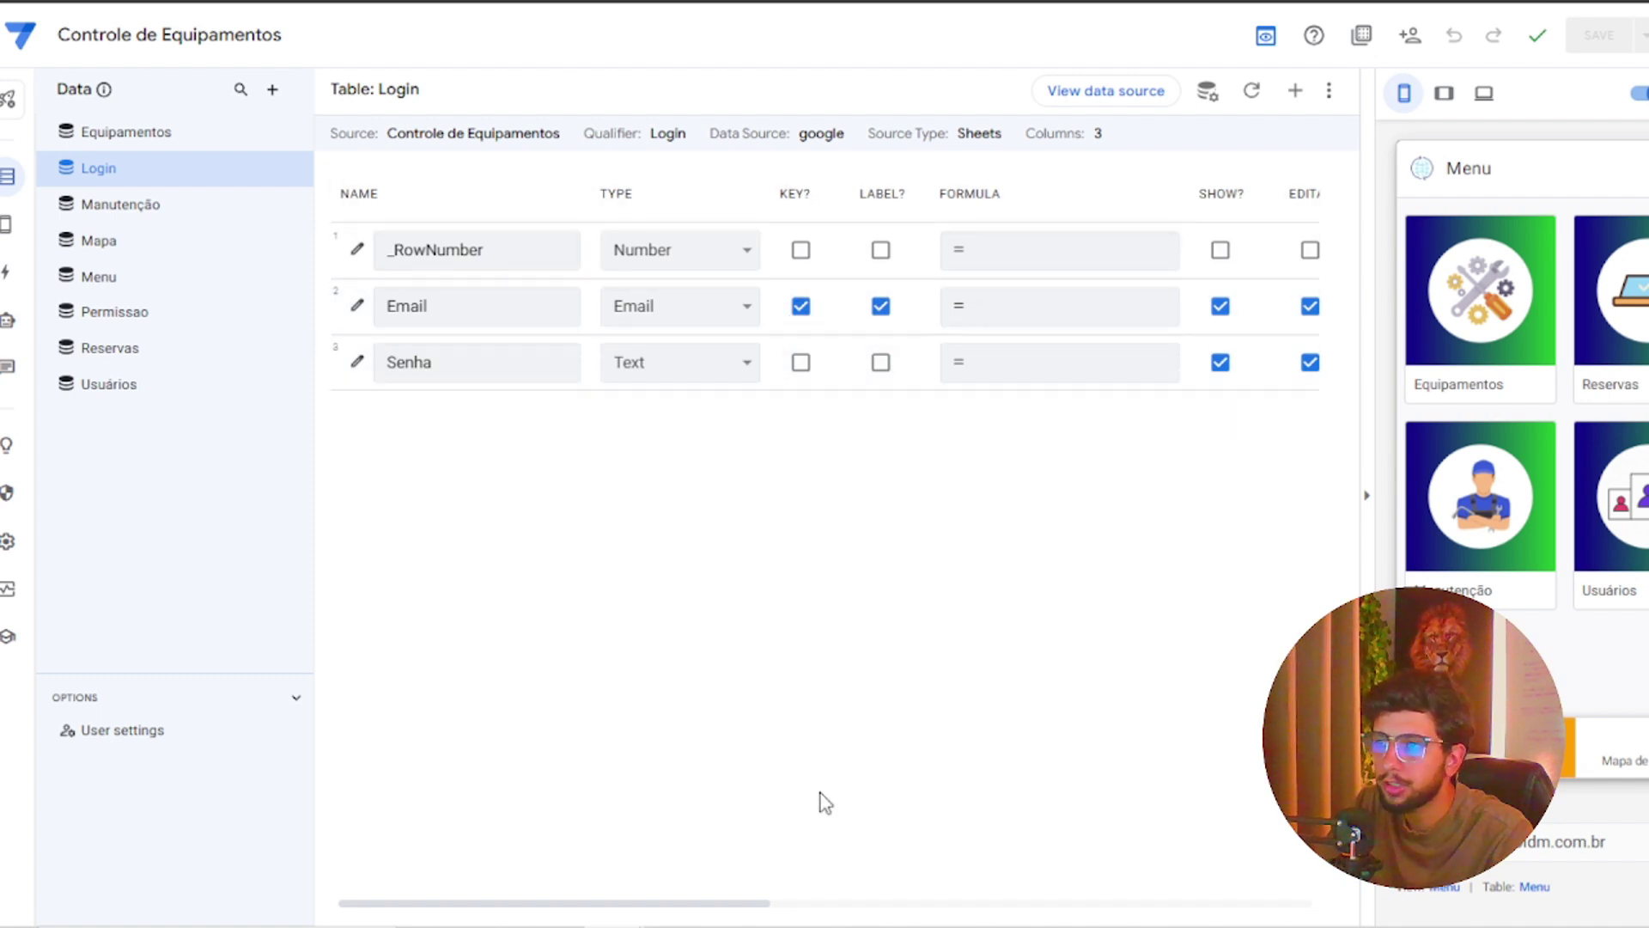
drag(710, 909, 505, 818)
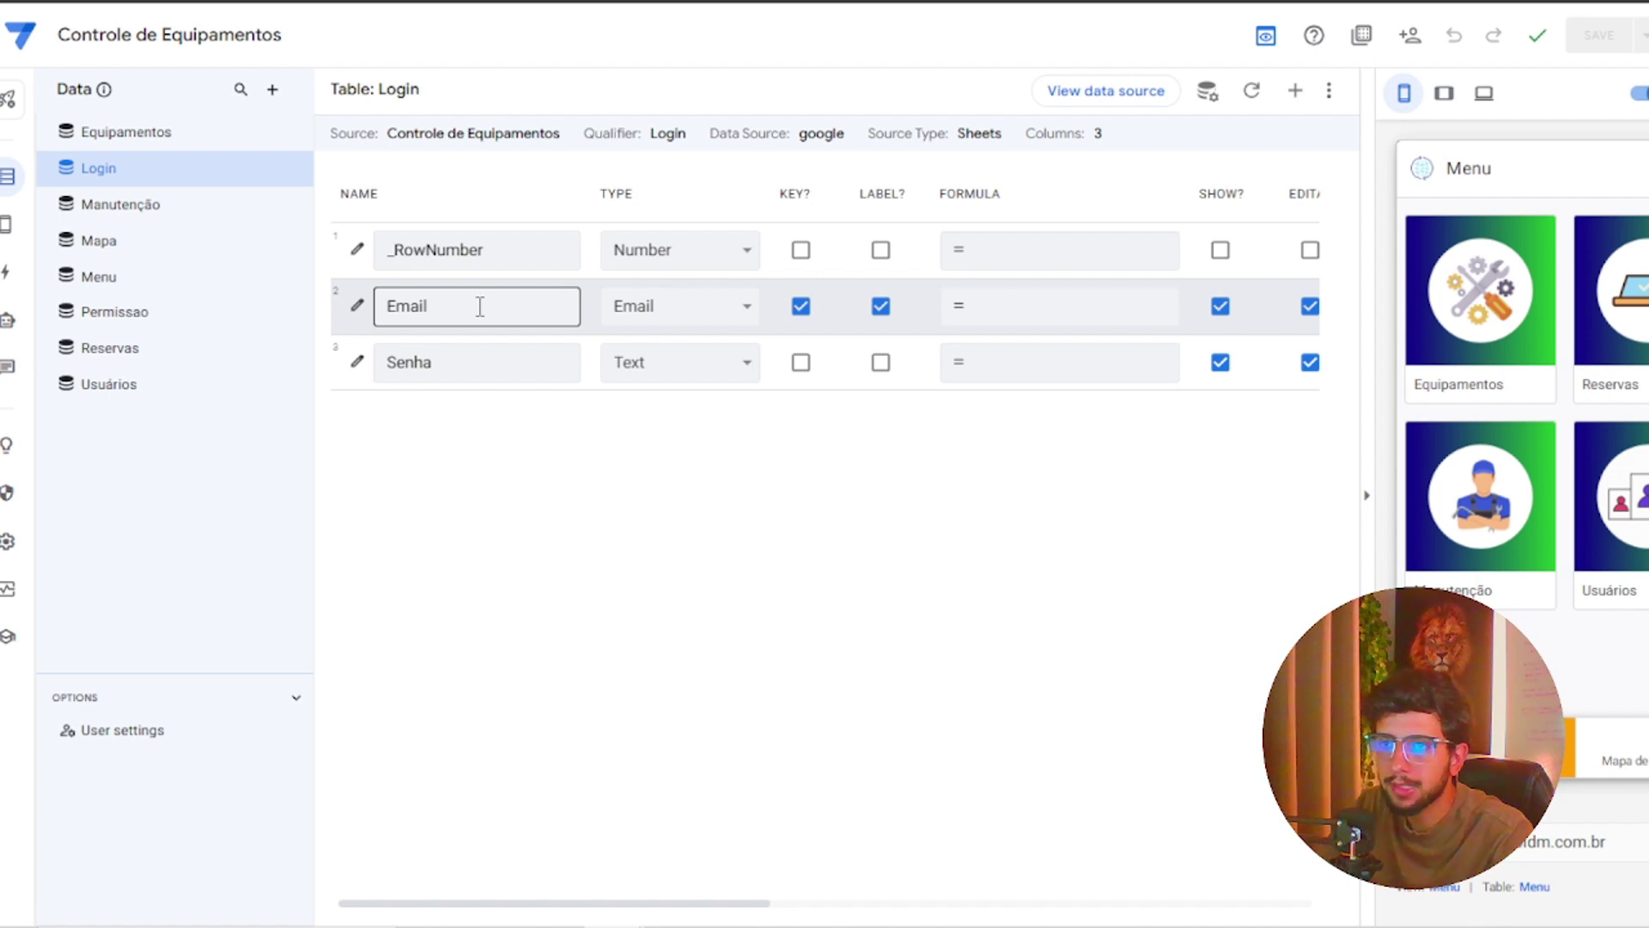
click(152, 316)
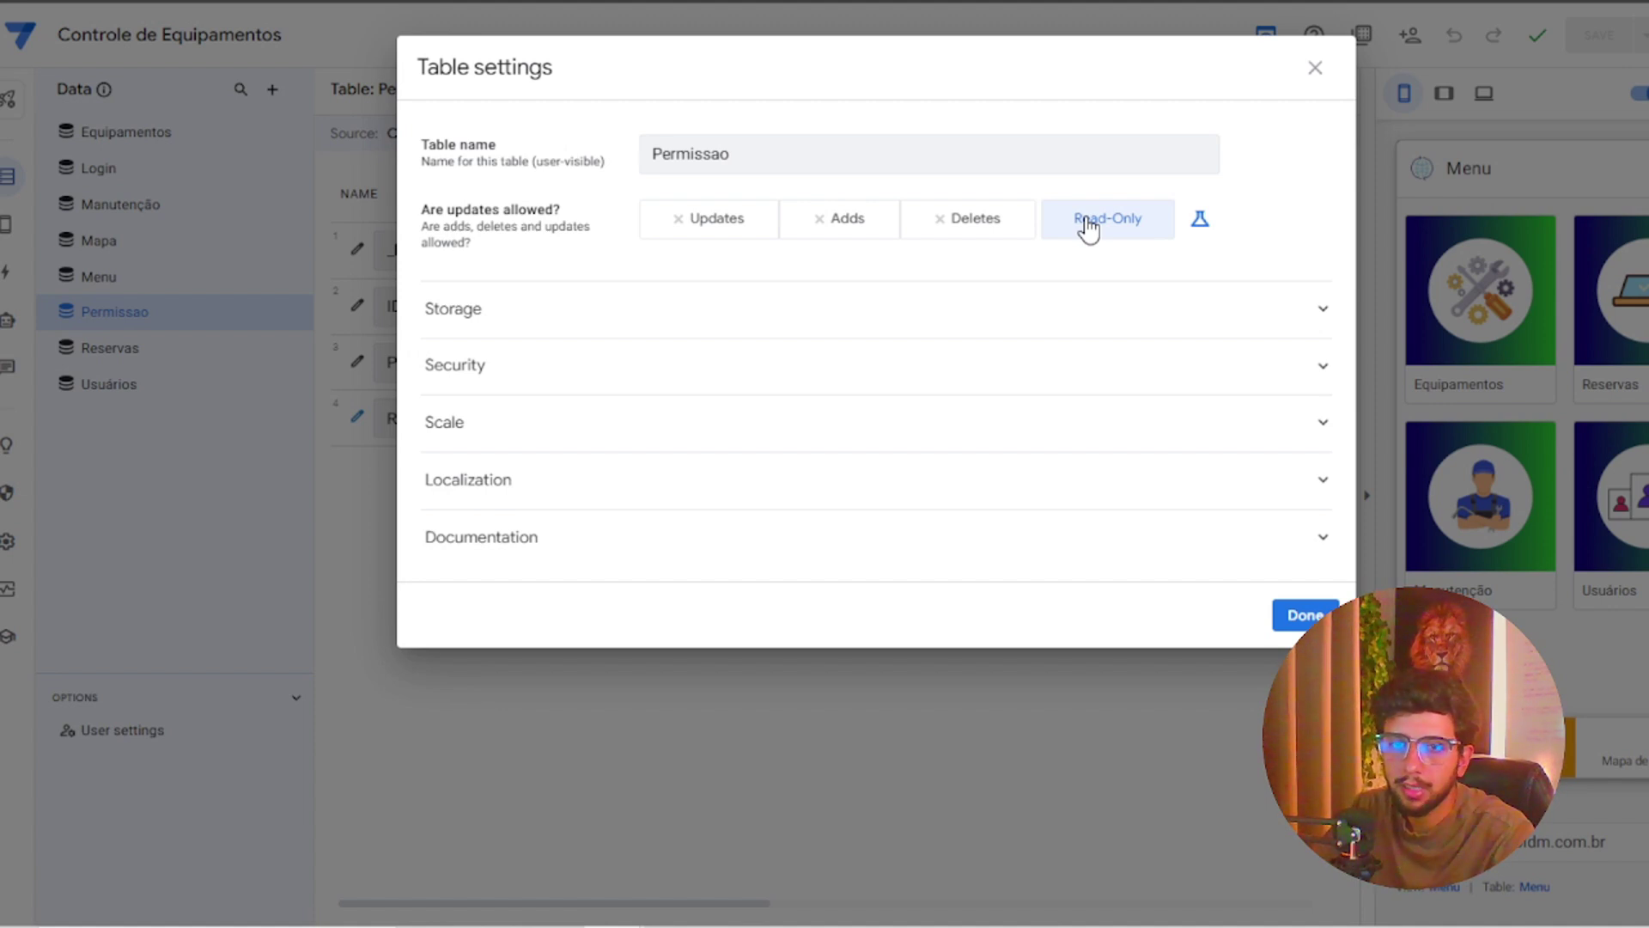
Check the three Permissao choices in the preview's user edit form, then open Usuários columns
click(1315, 68)
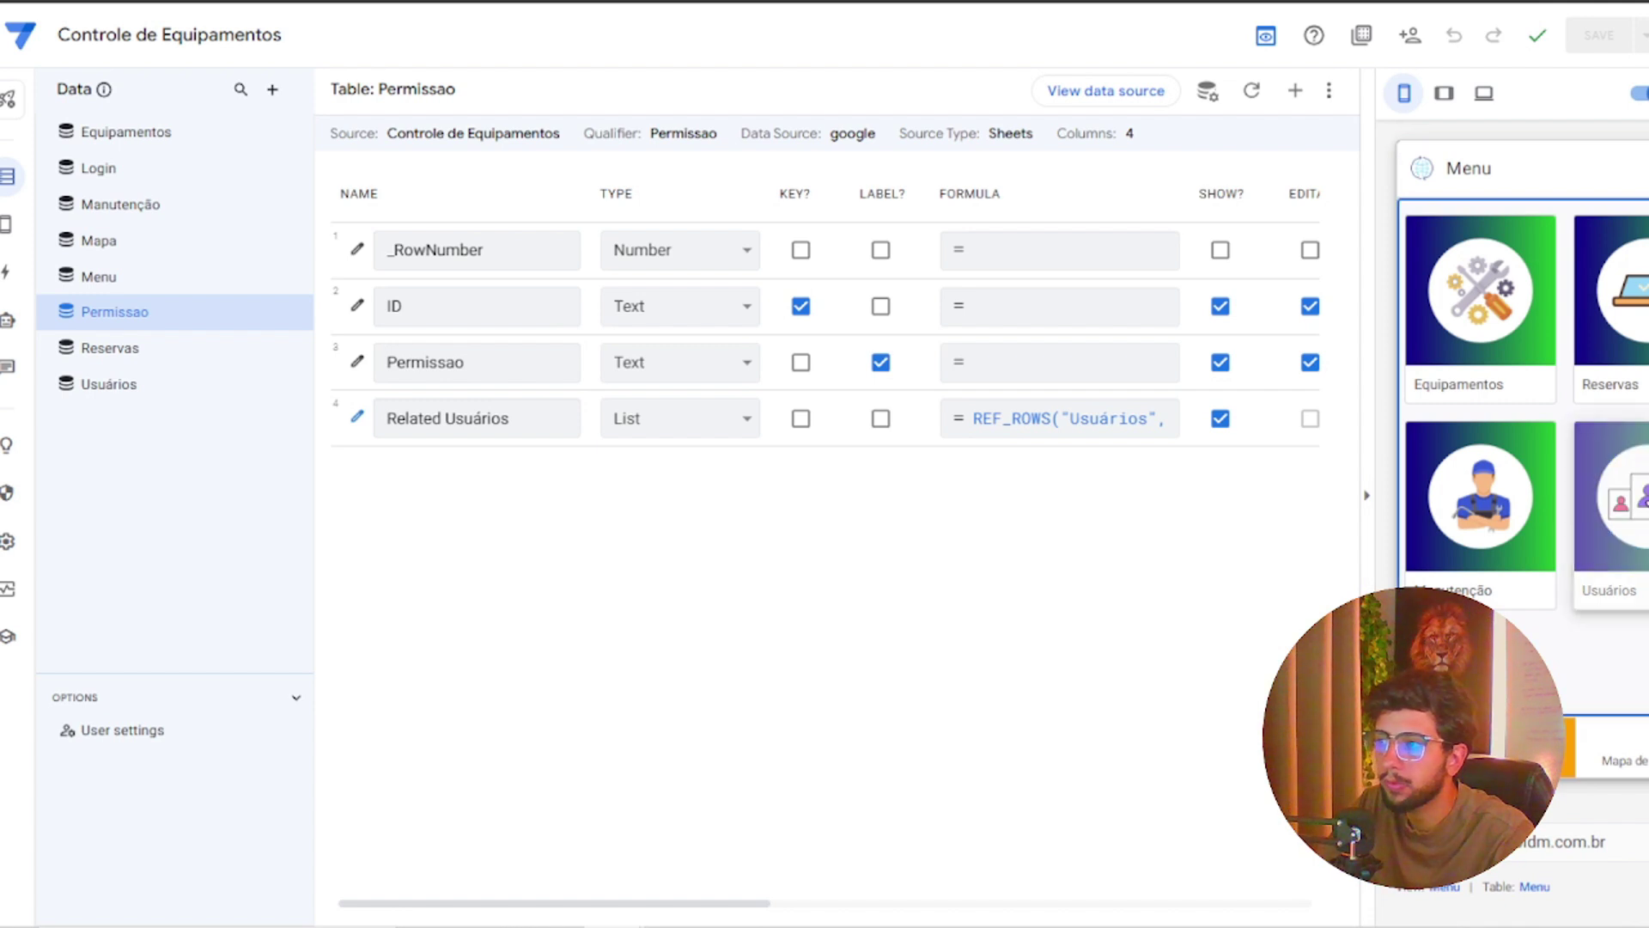
click(1609, 506)
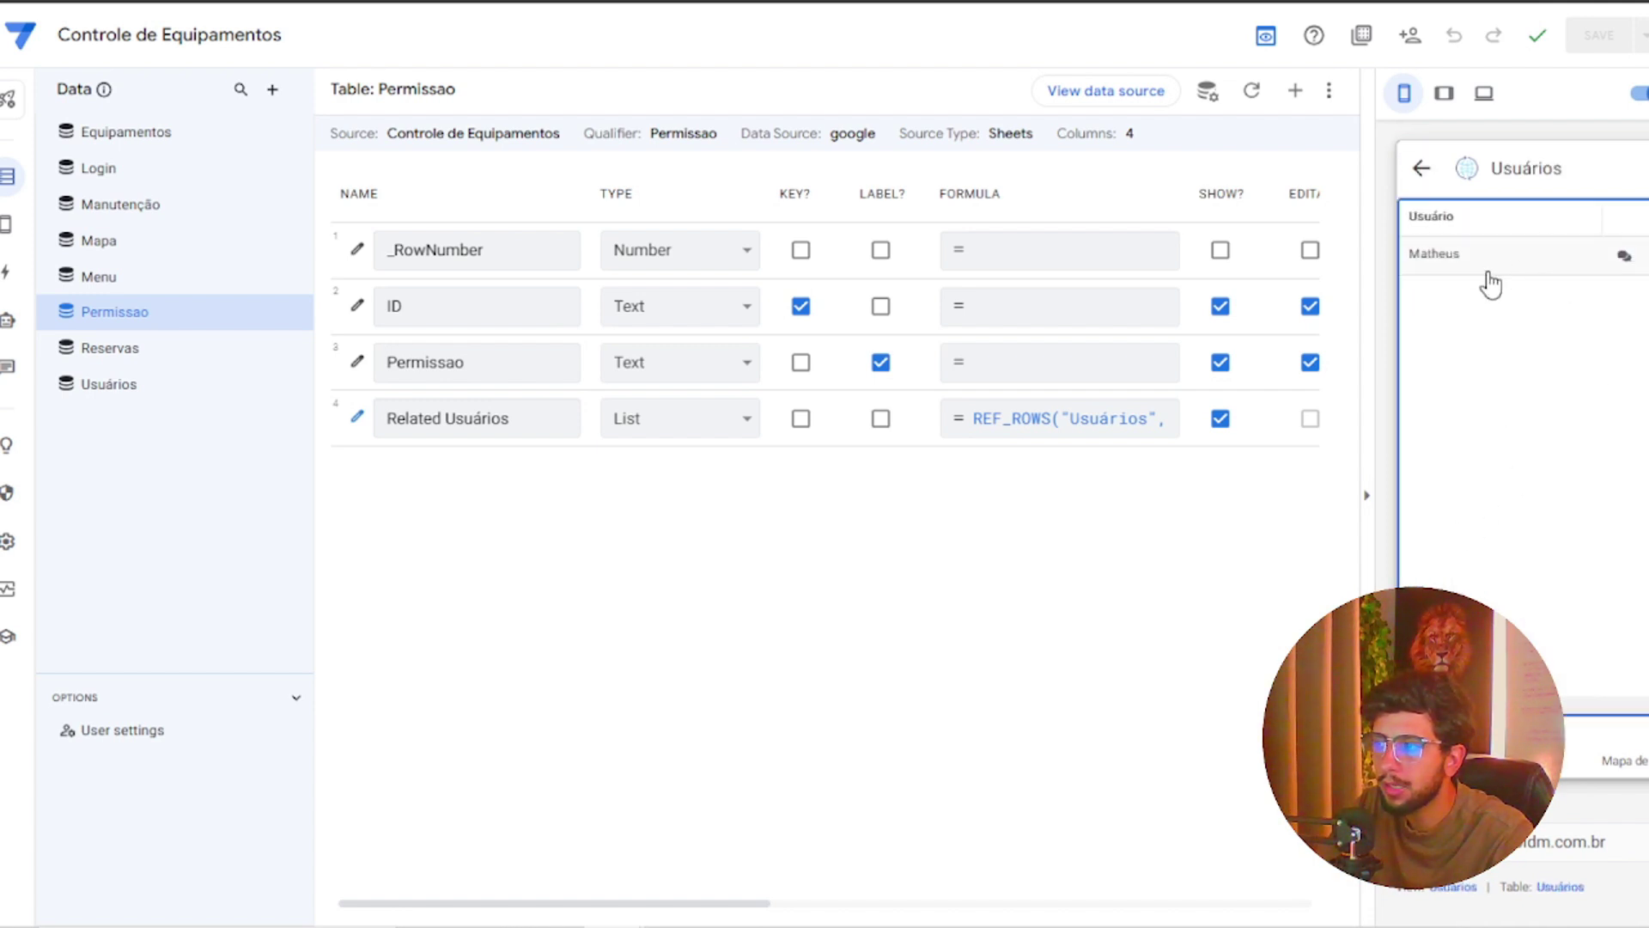
click(1509, 260)
scroll(1569, 490, down, 3)
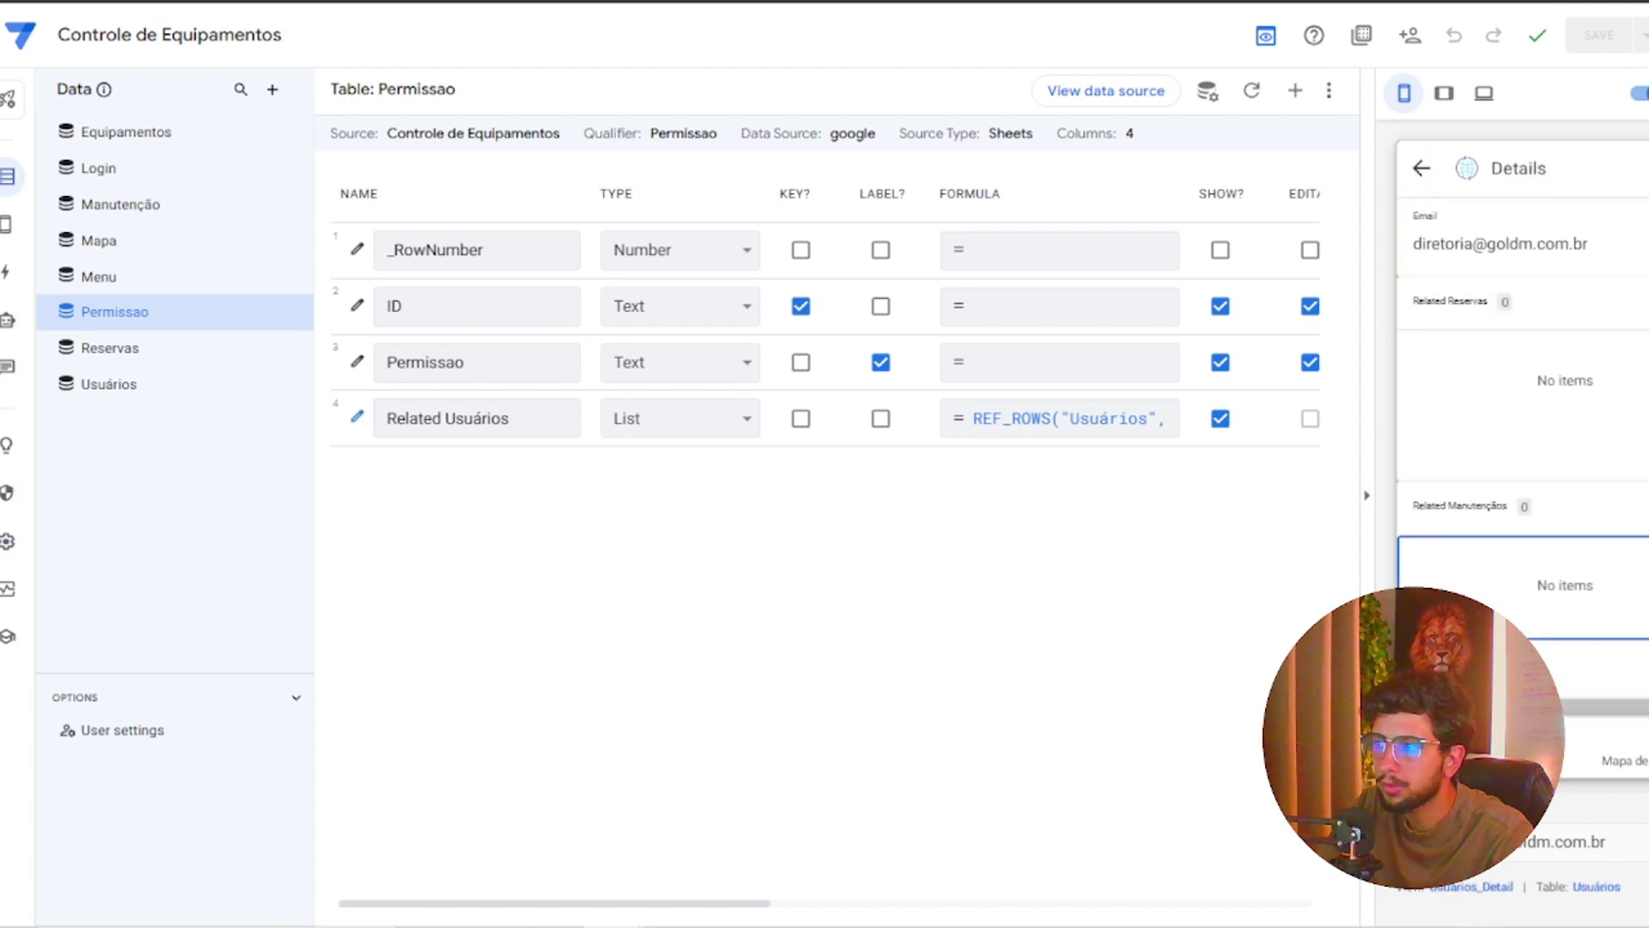
click(1622, 639)
click(1628, 589)
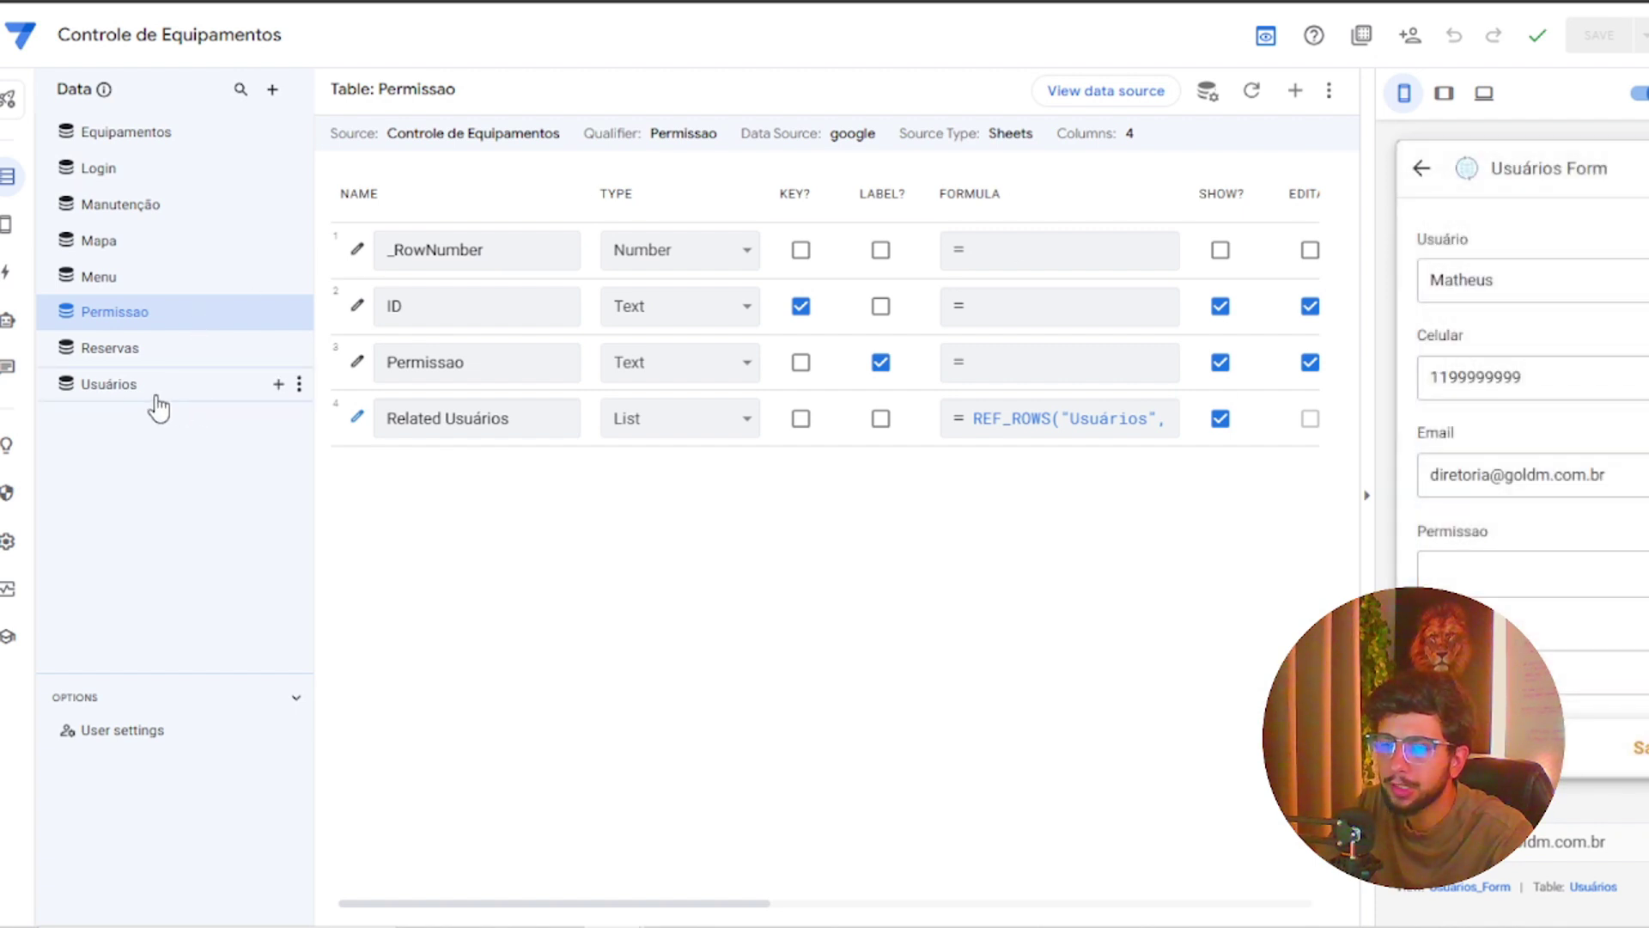
click(168, 401)
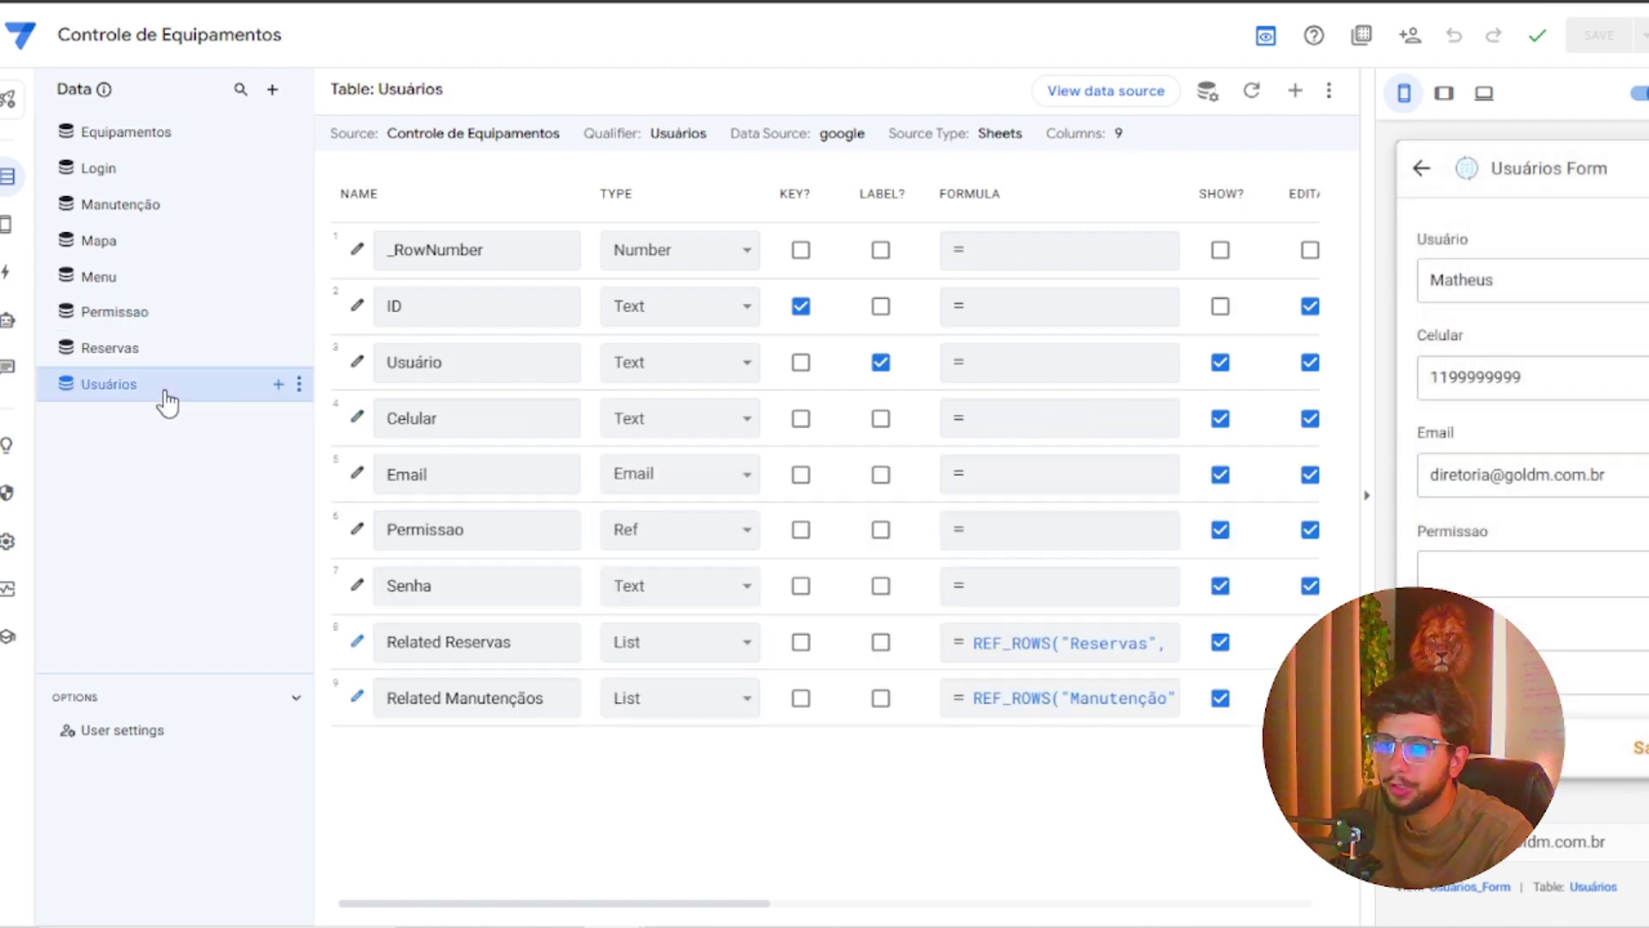
Set the Usuários Permissao column's input mode to Buttons
click(357, 531)
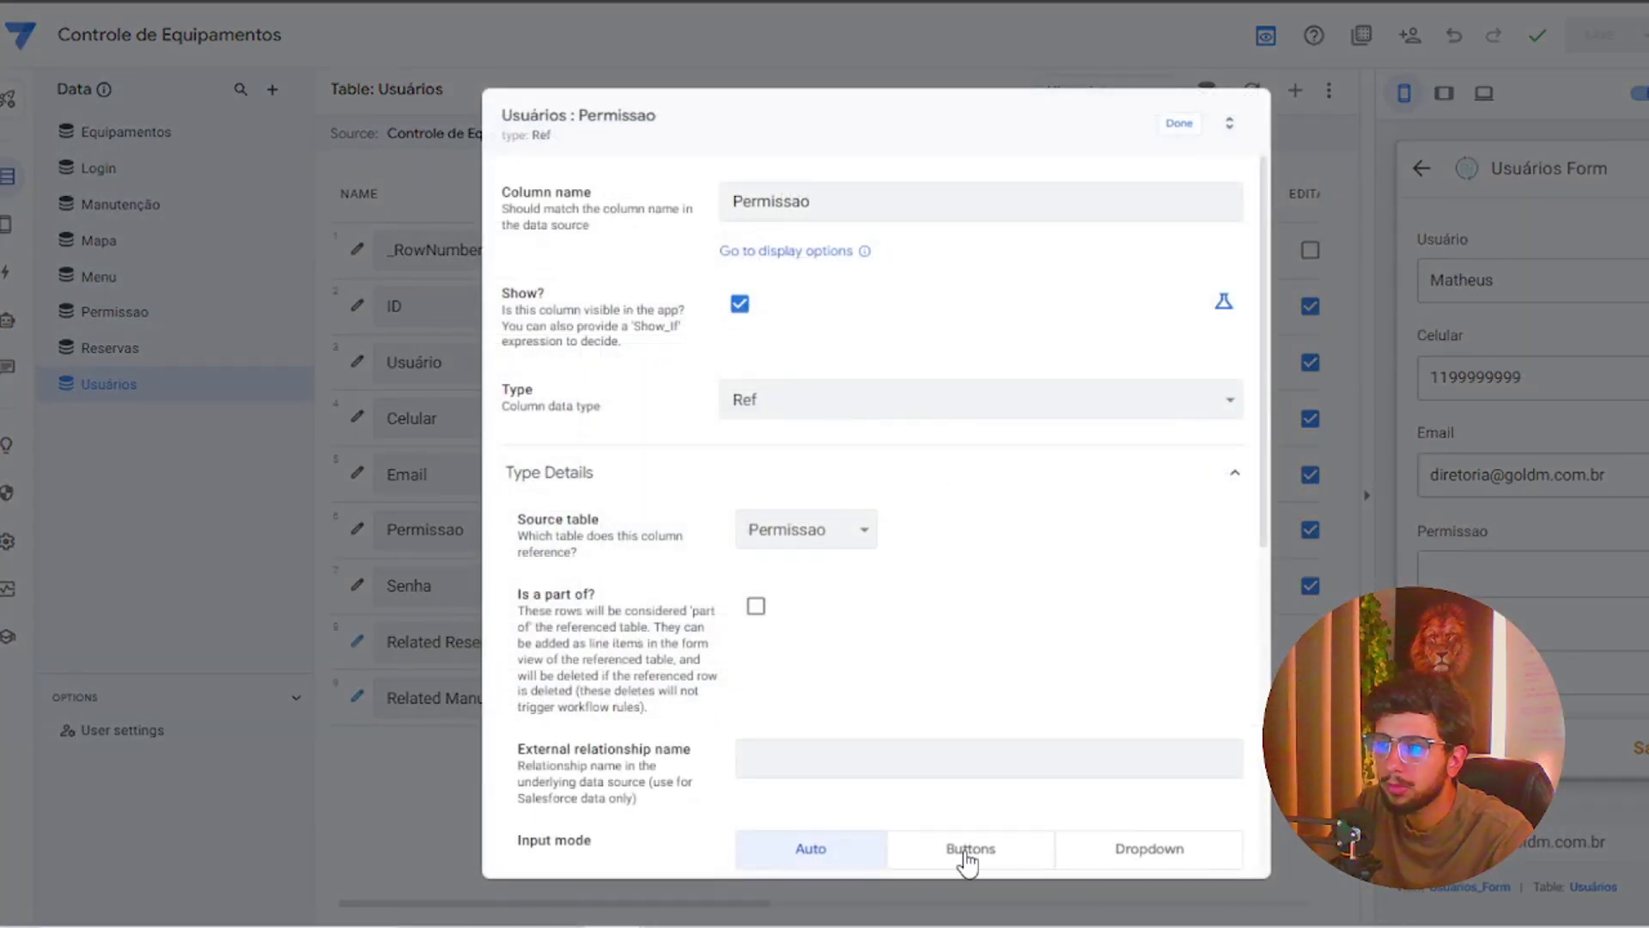
click(965, 855)
click(1177, 125)
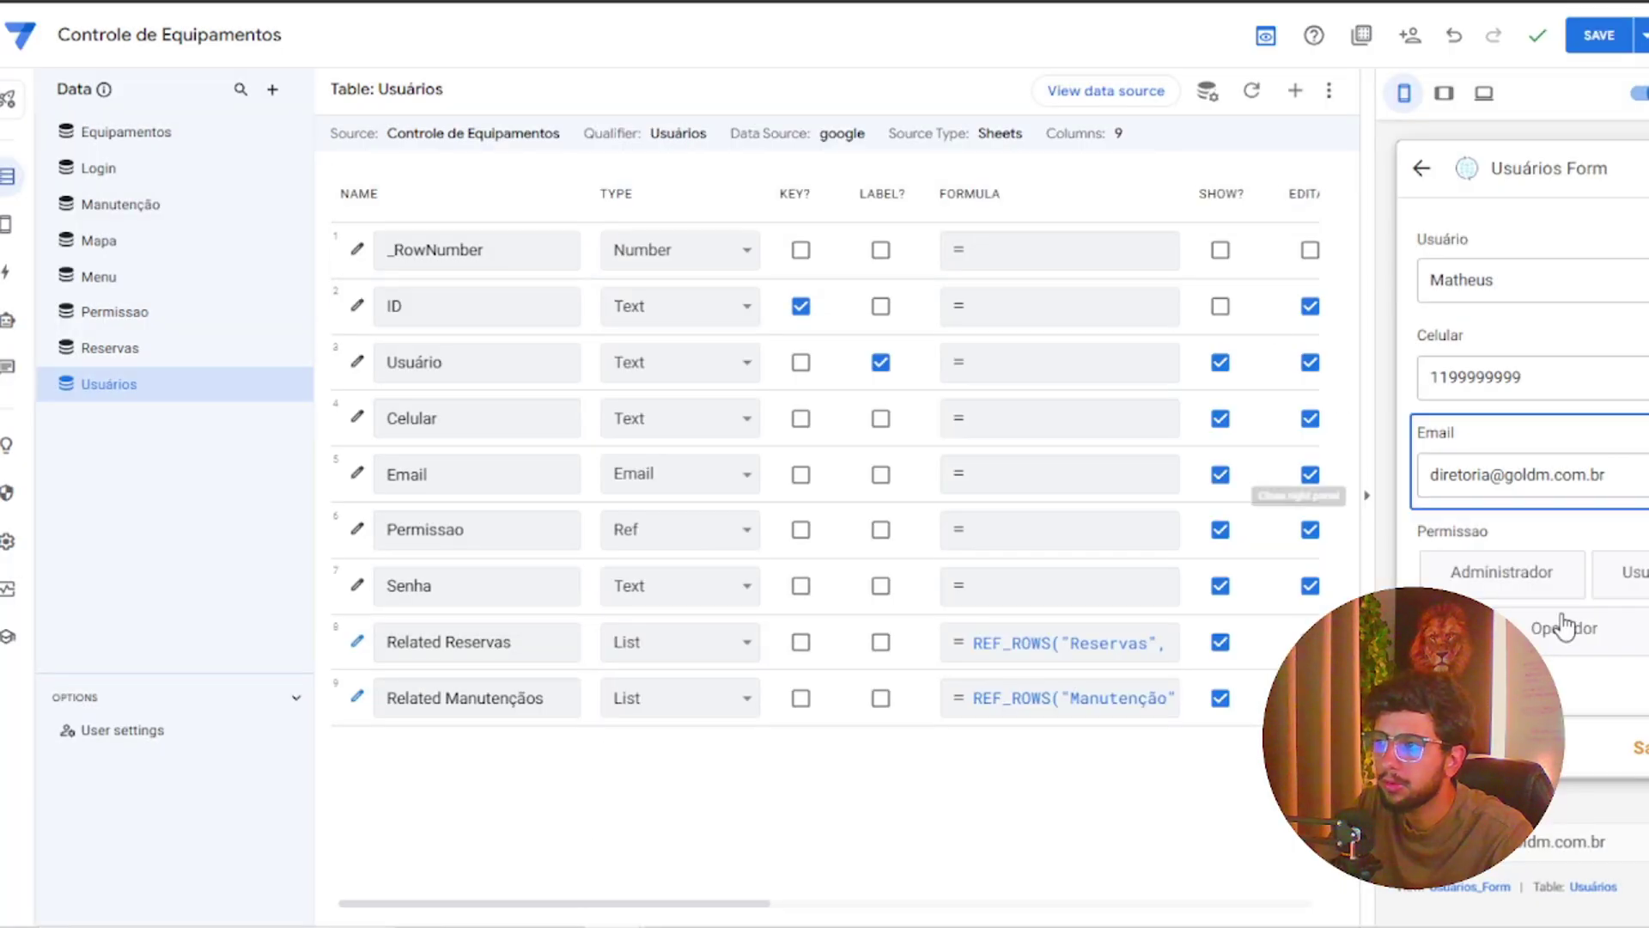
Test the Administrador and Operador buttons in the preview form, then save the app
click(1487, 569)
click(1521, 618)
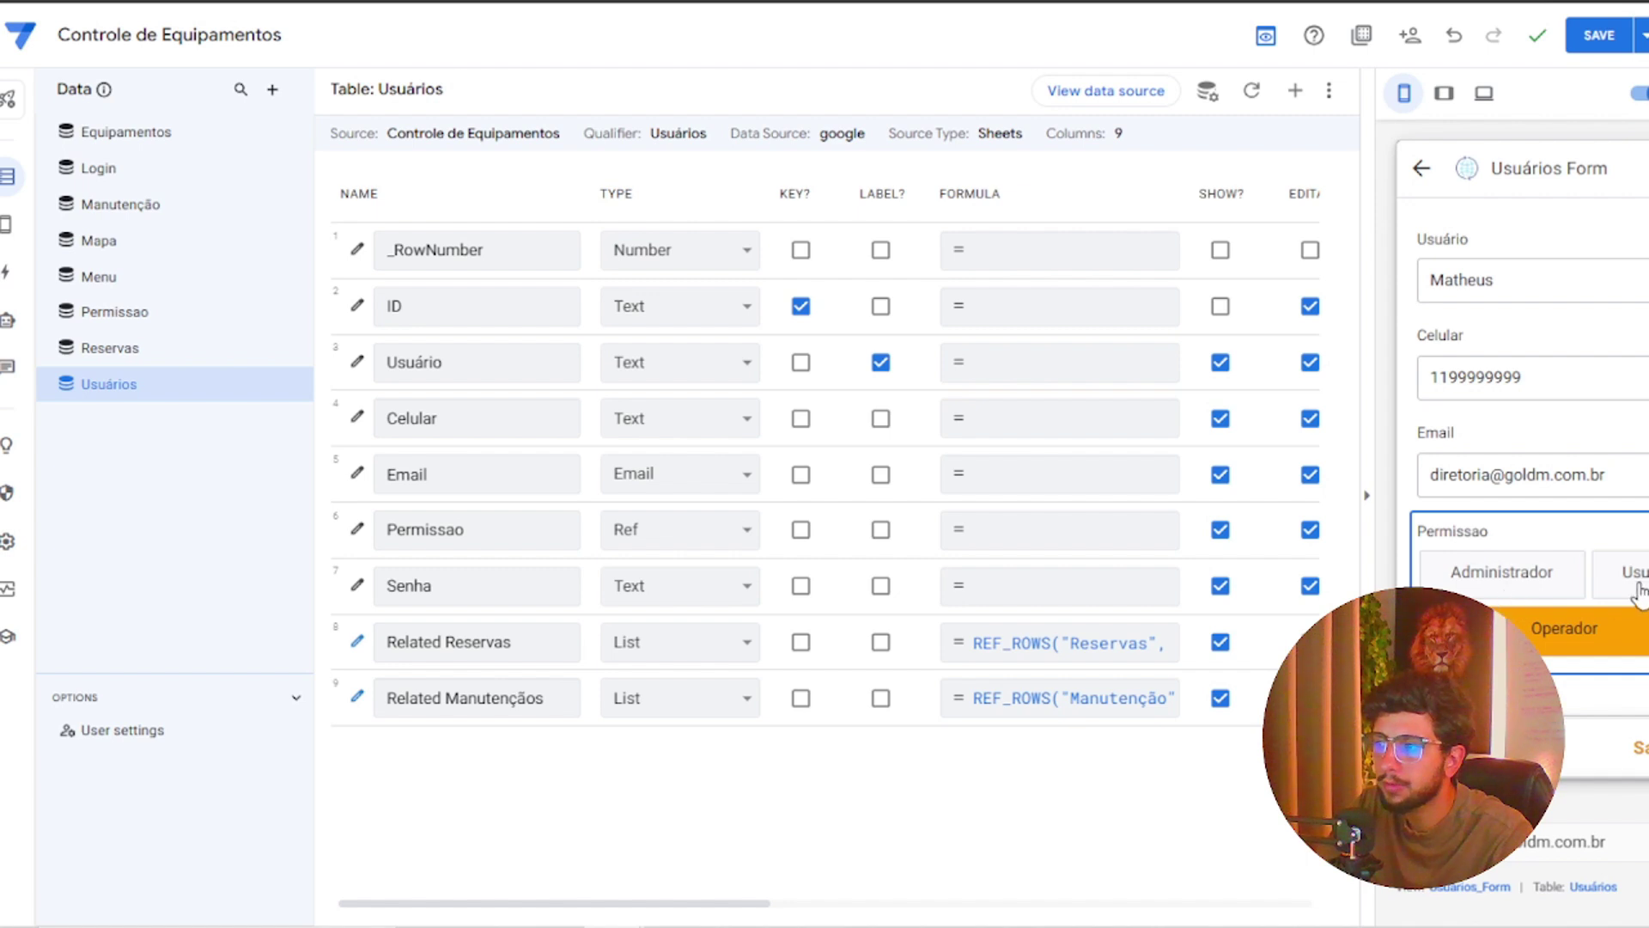
click(1520, 577)
click(1580, 628)
click(1526, 581)
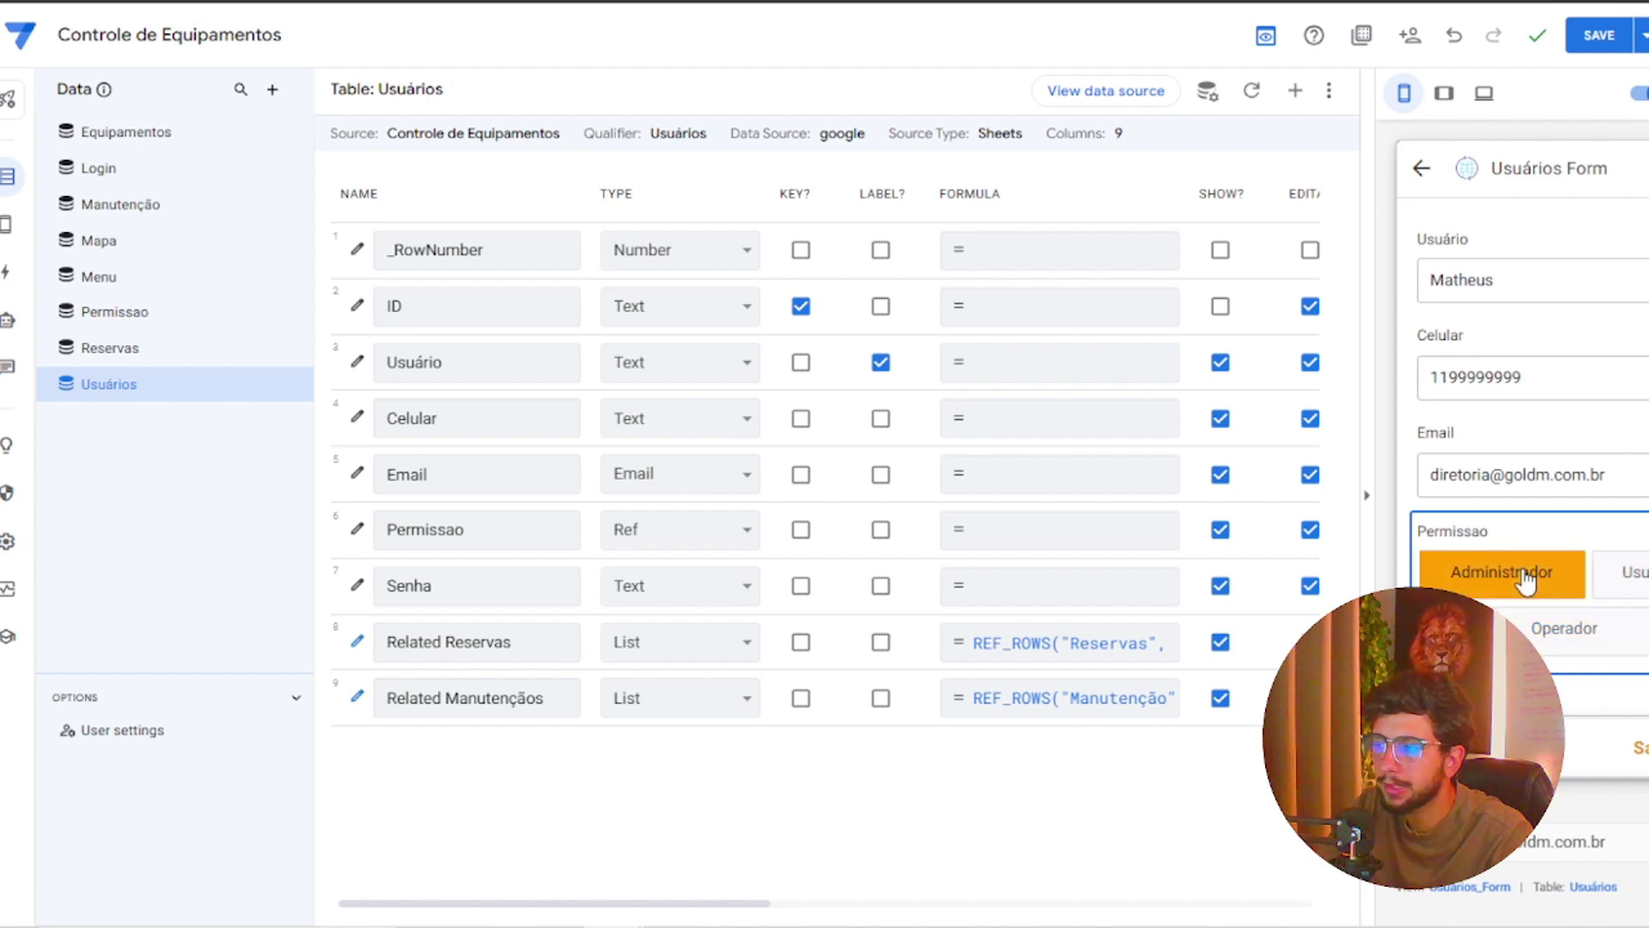
scroll(1535, 603, down, 1)
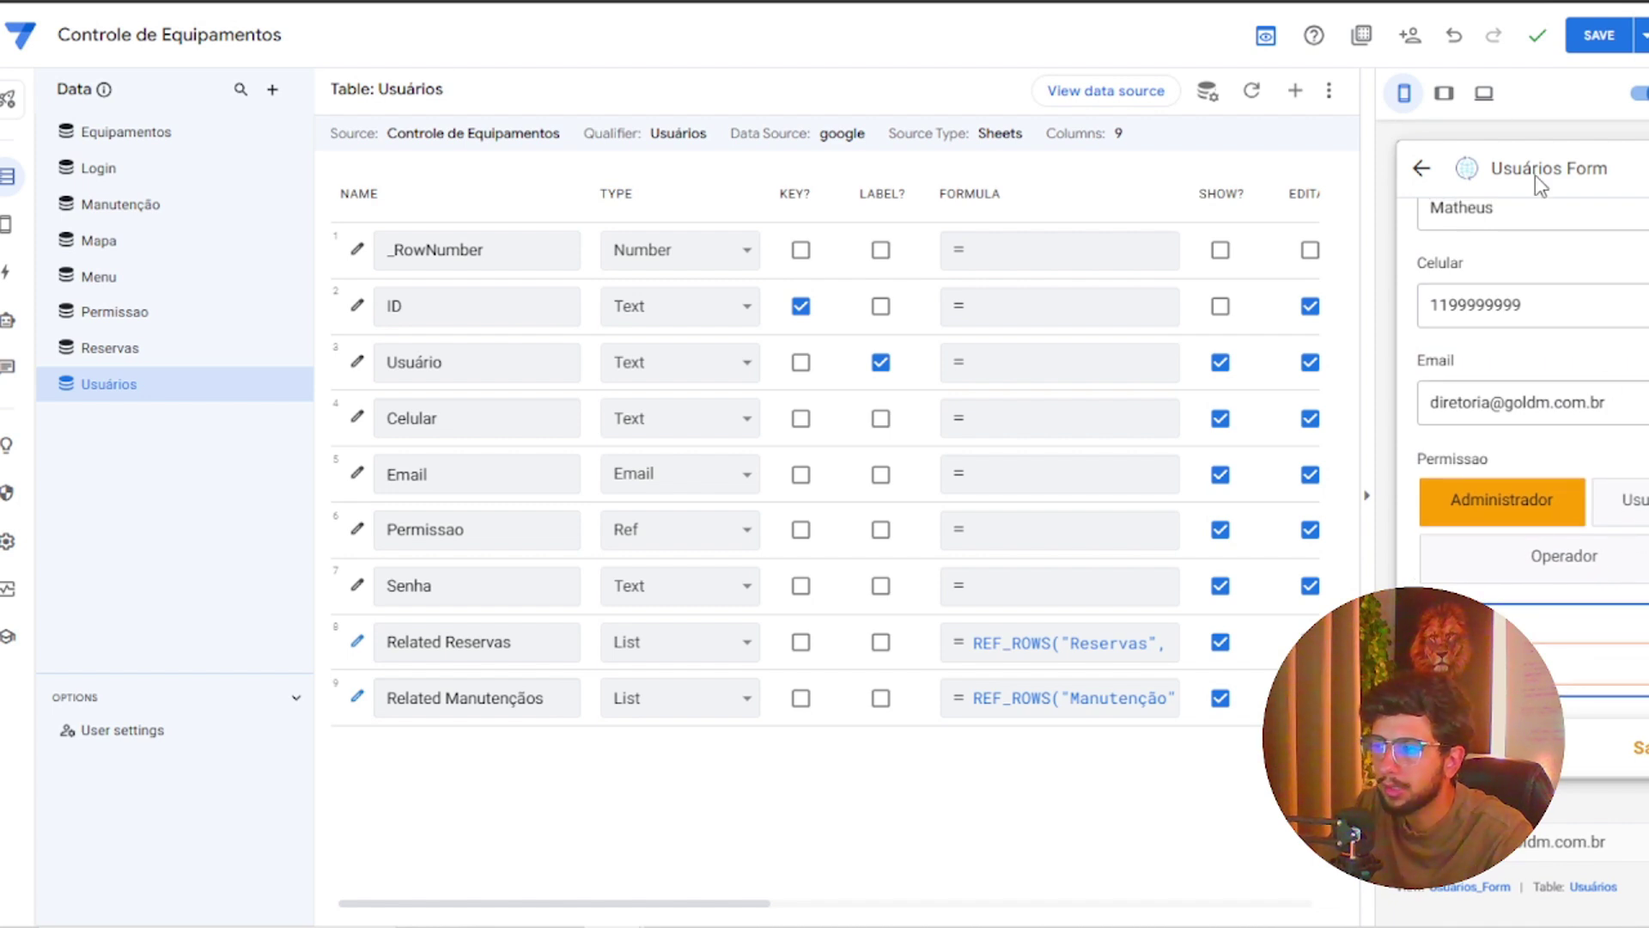
click(1599, 36)
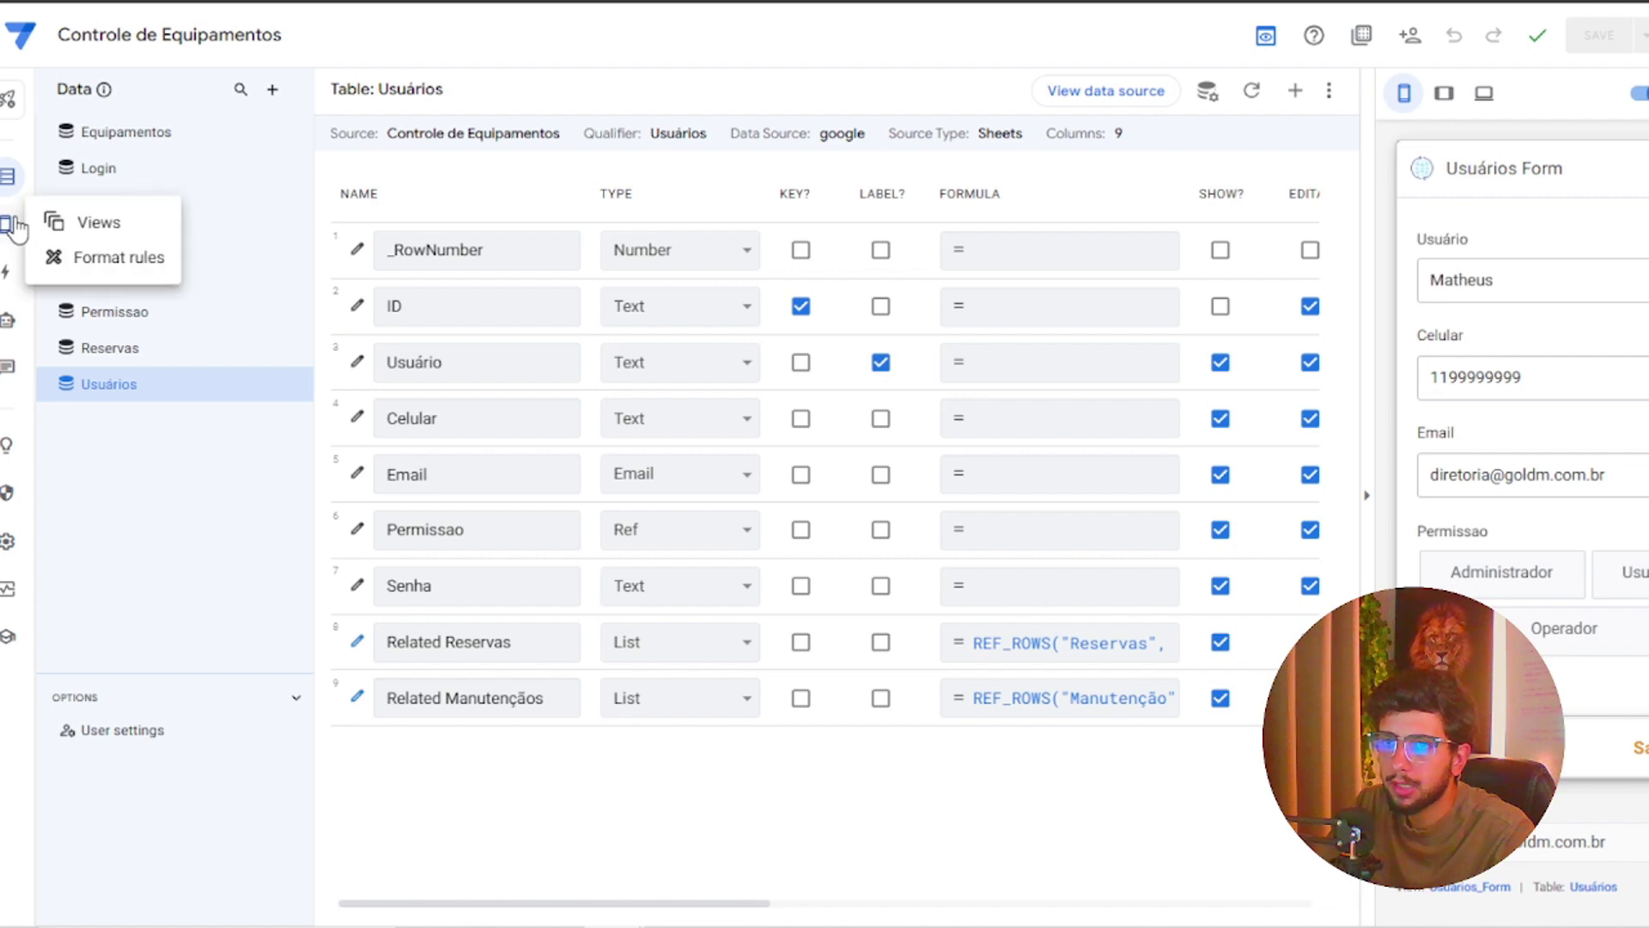
Create a new form view named Login based on the Login table
click(52, 219)
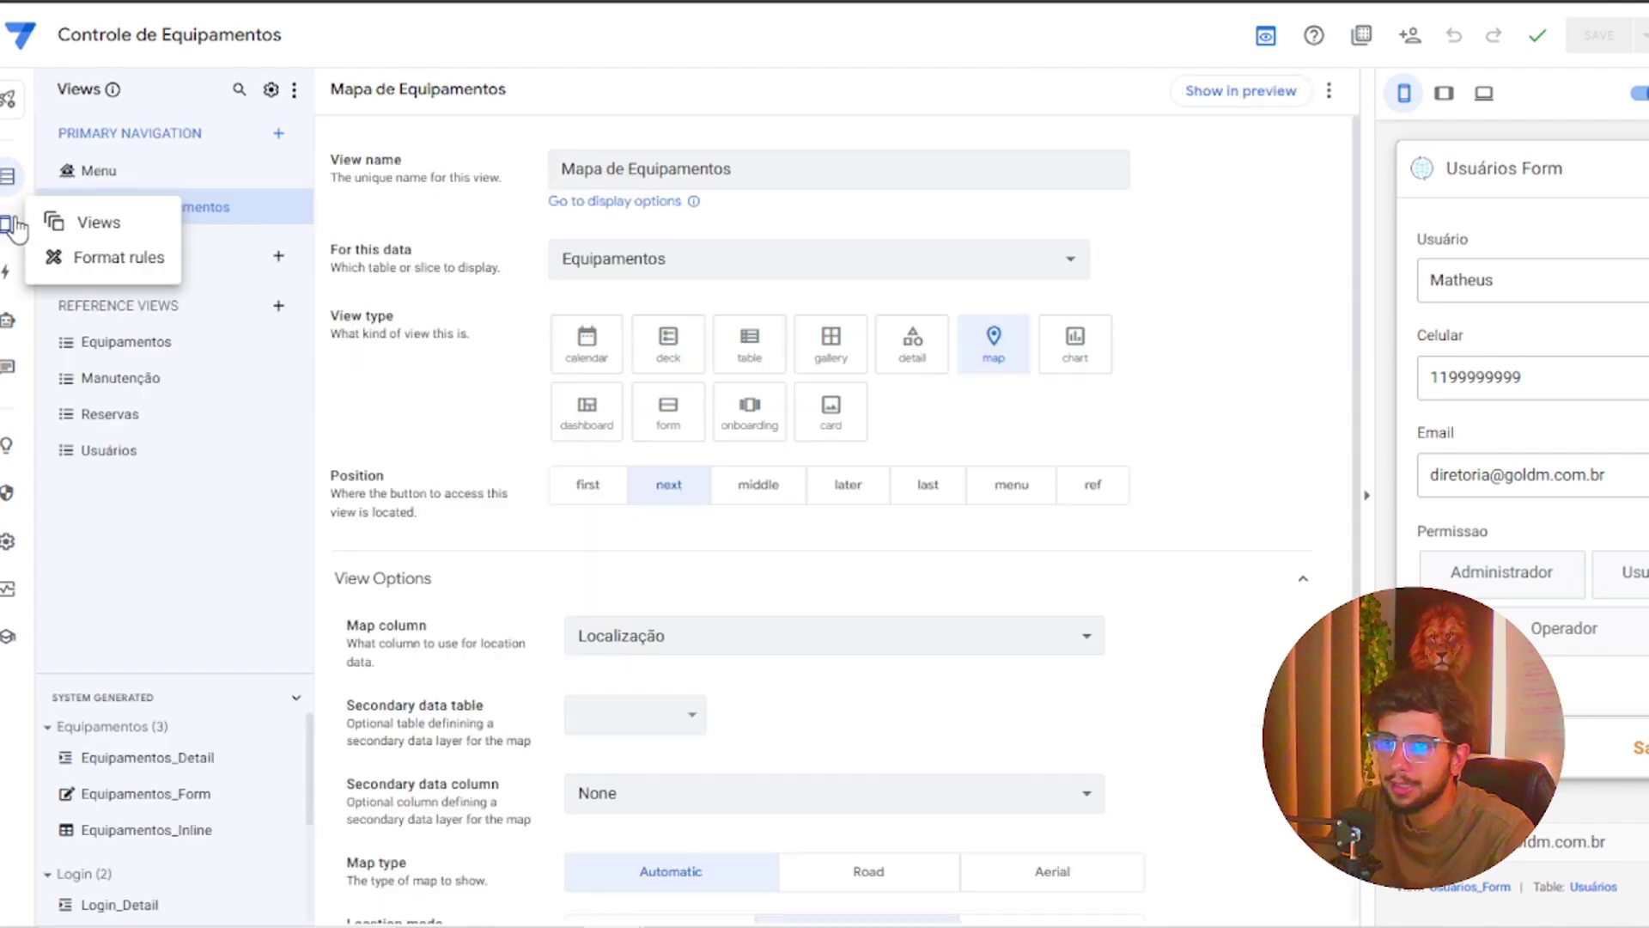
click(278, 134)
click(654, 631)
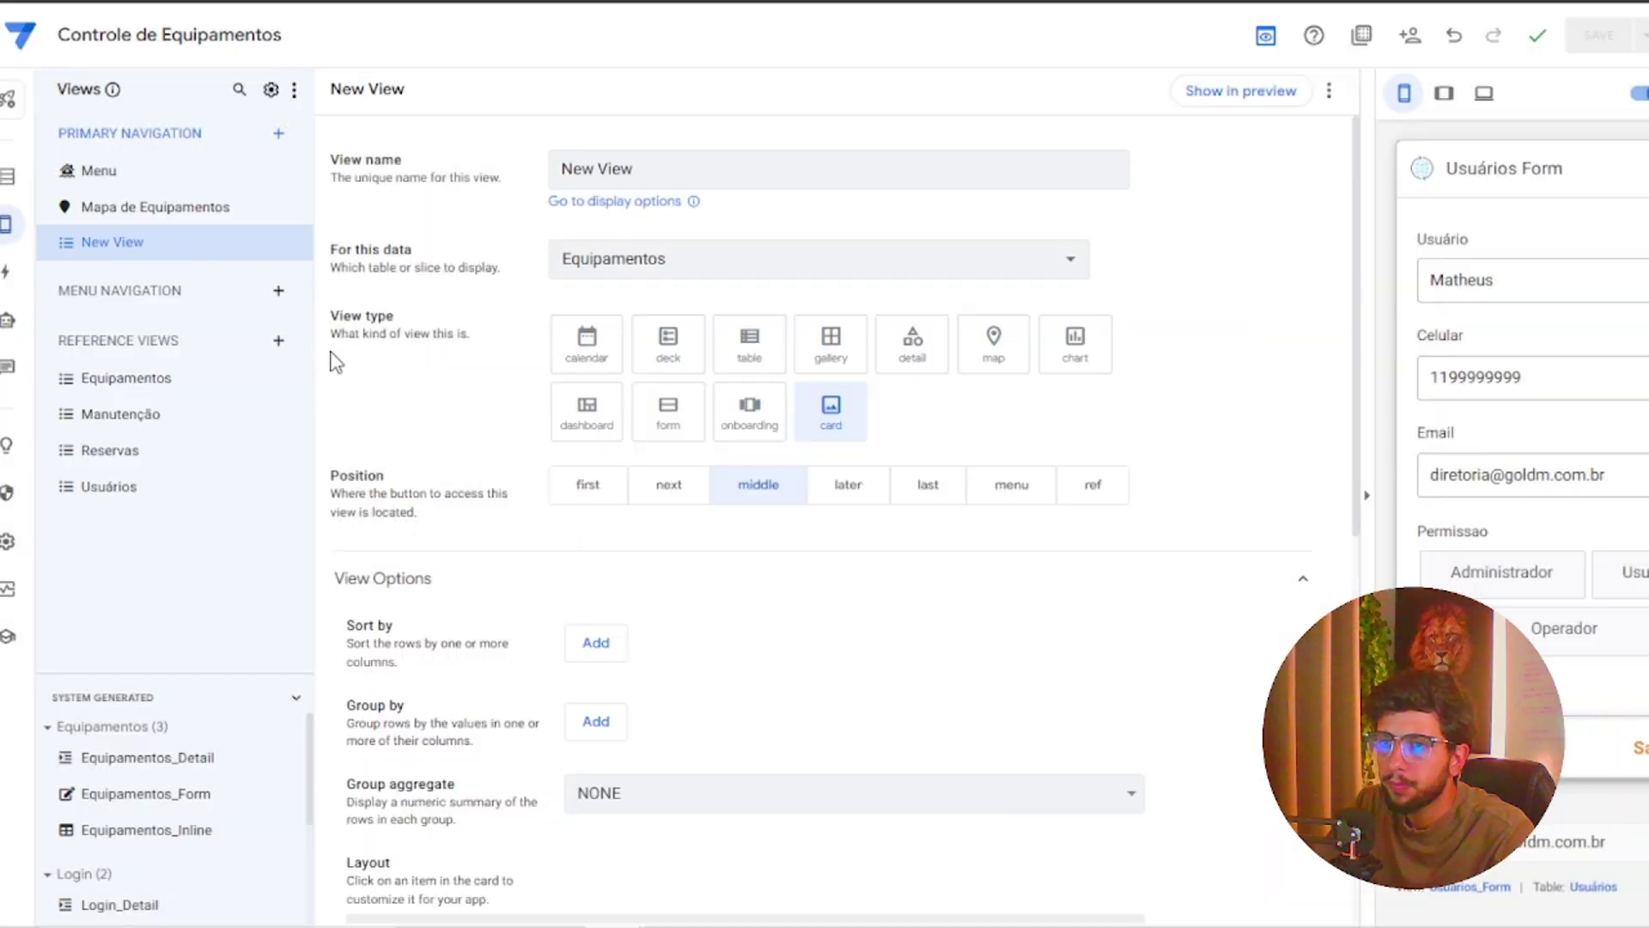
triple_click(736, 172)
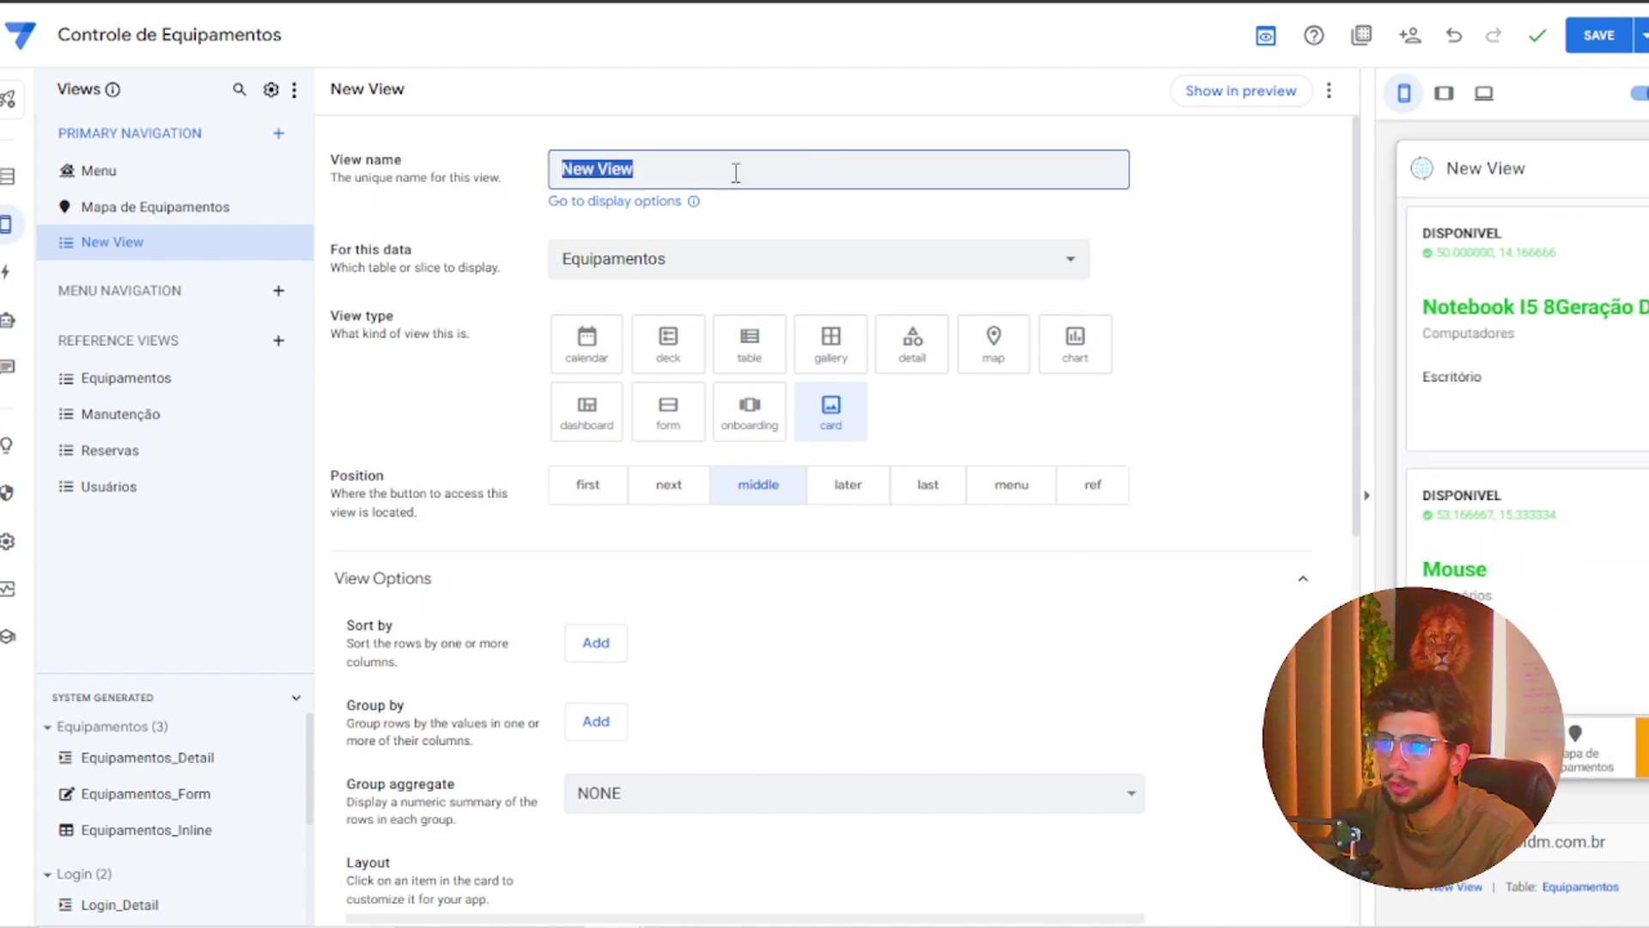
text(Login)
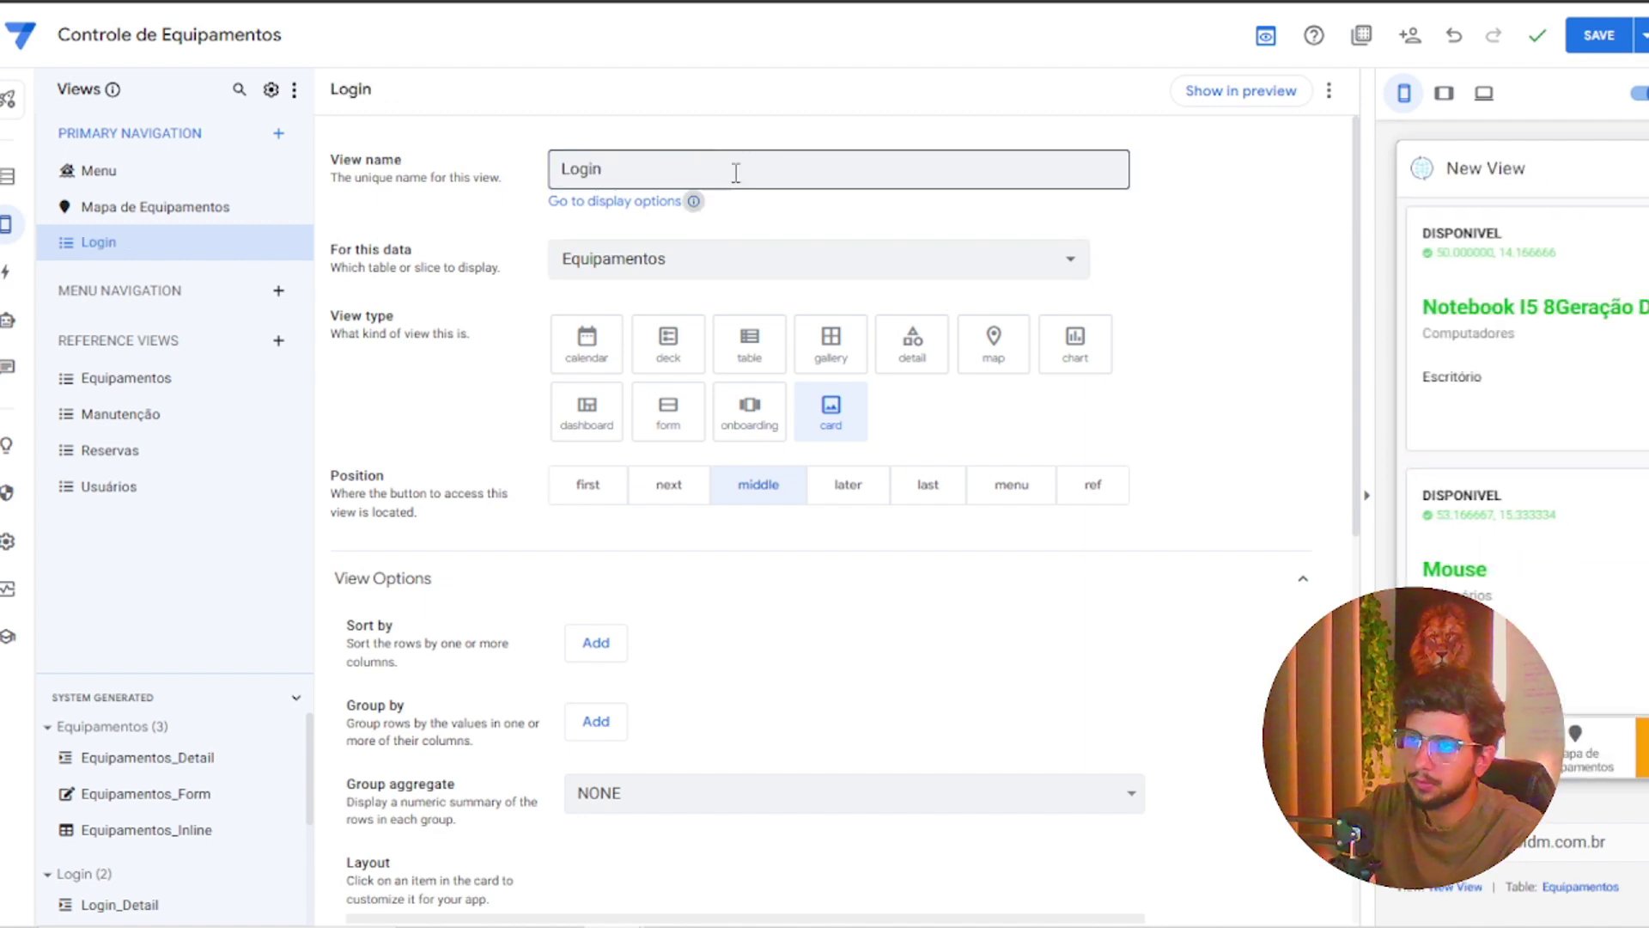
click(720, 268)
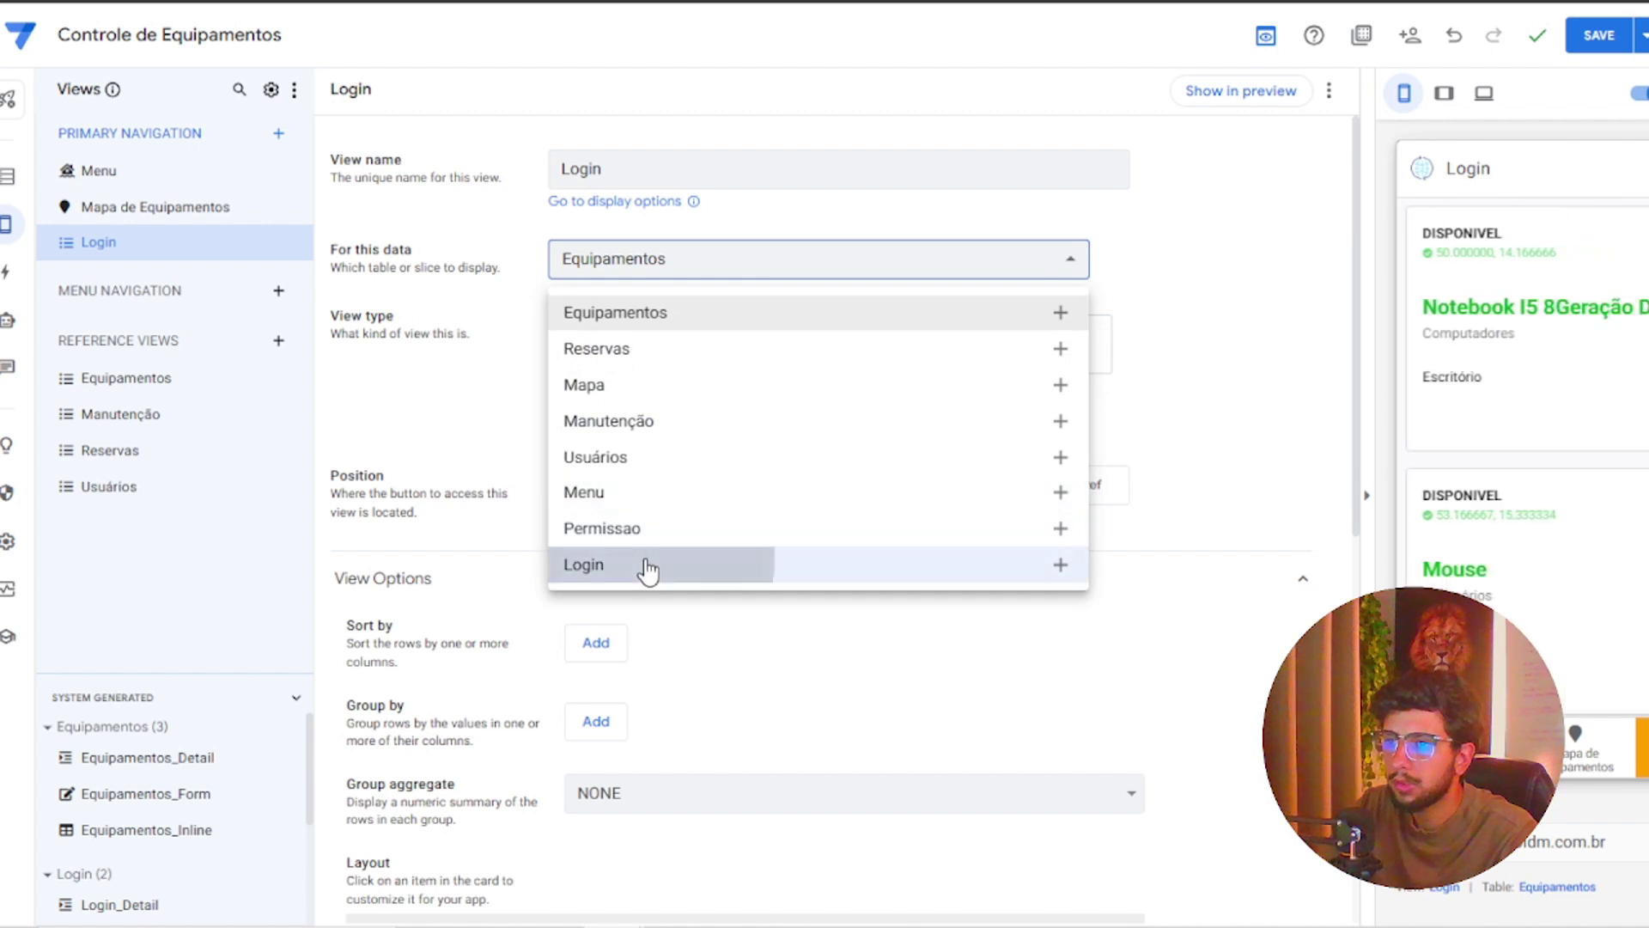
click(654, 565)
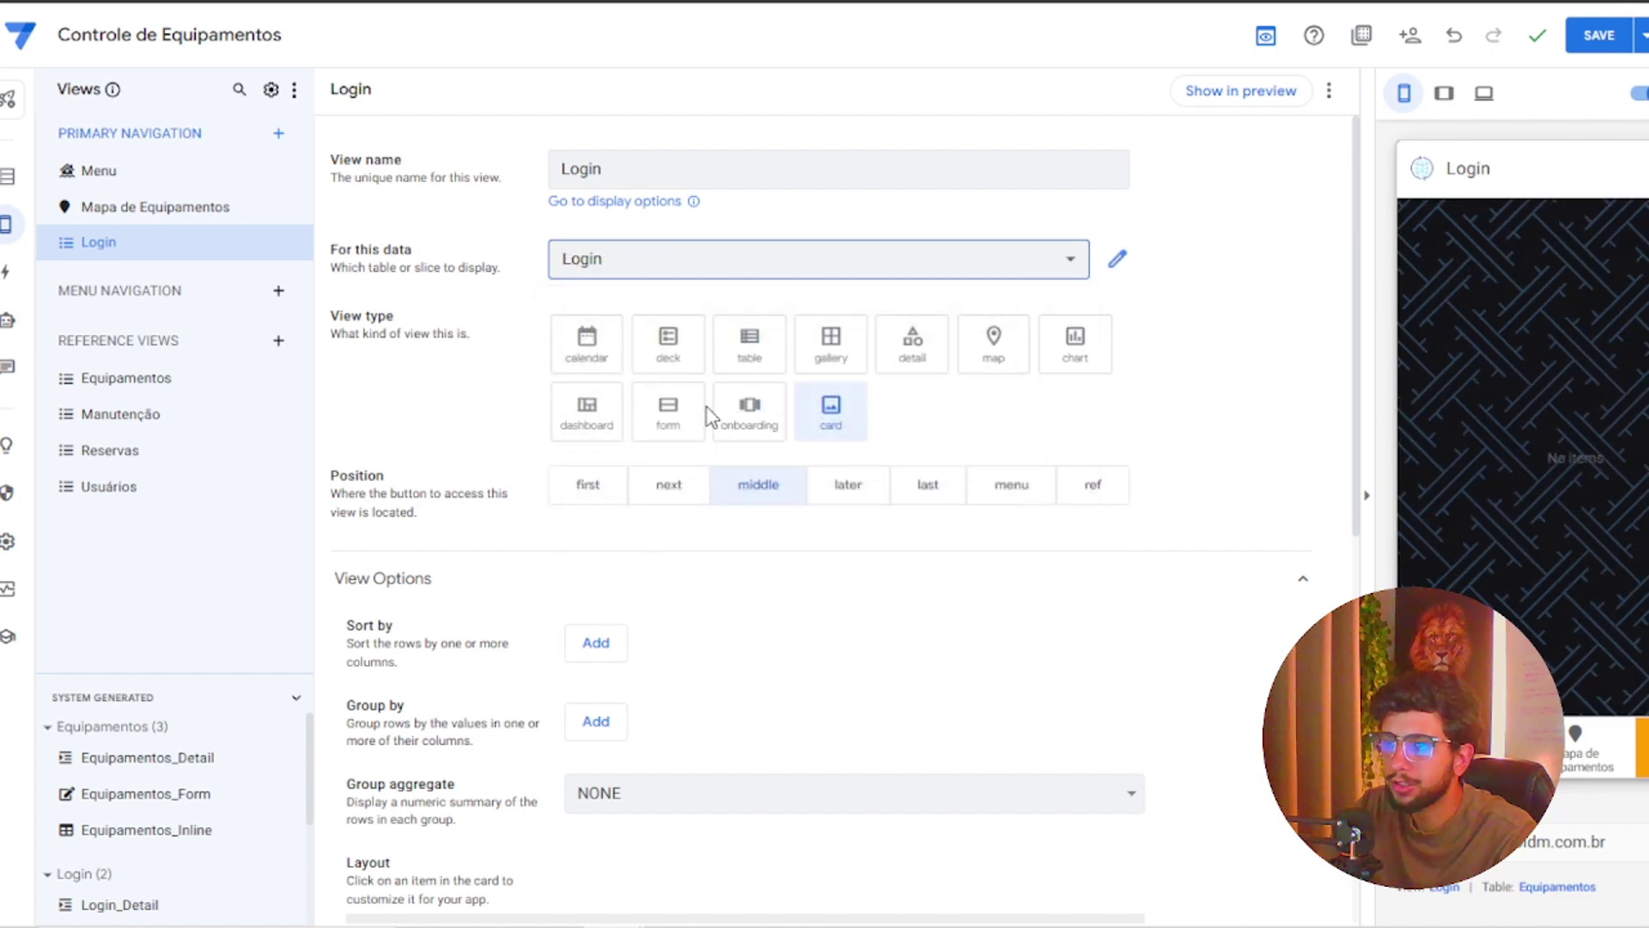
click(670, 414)
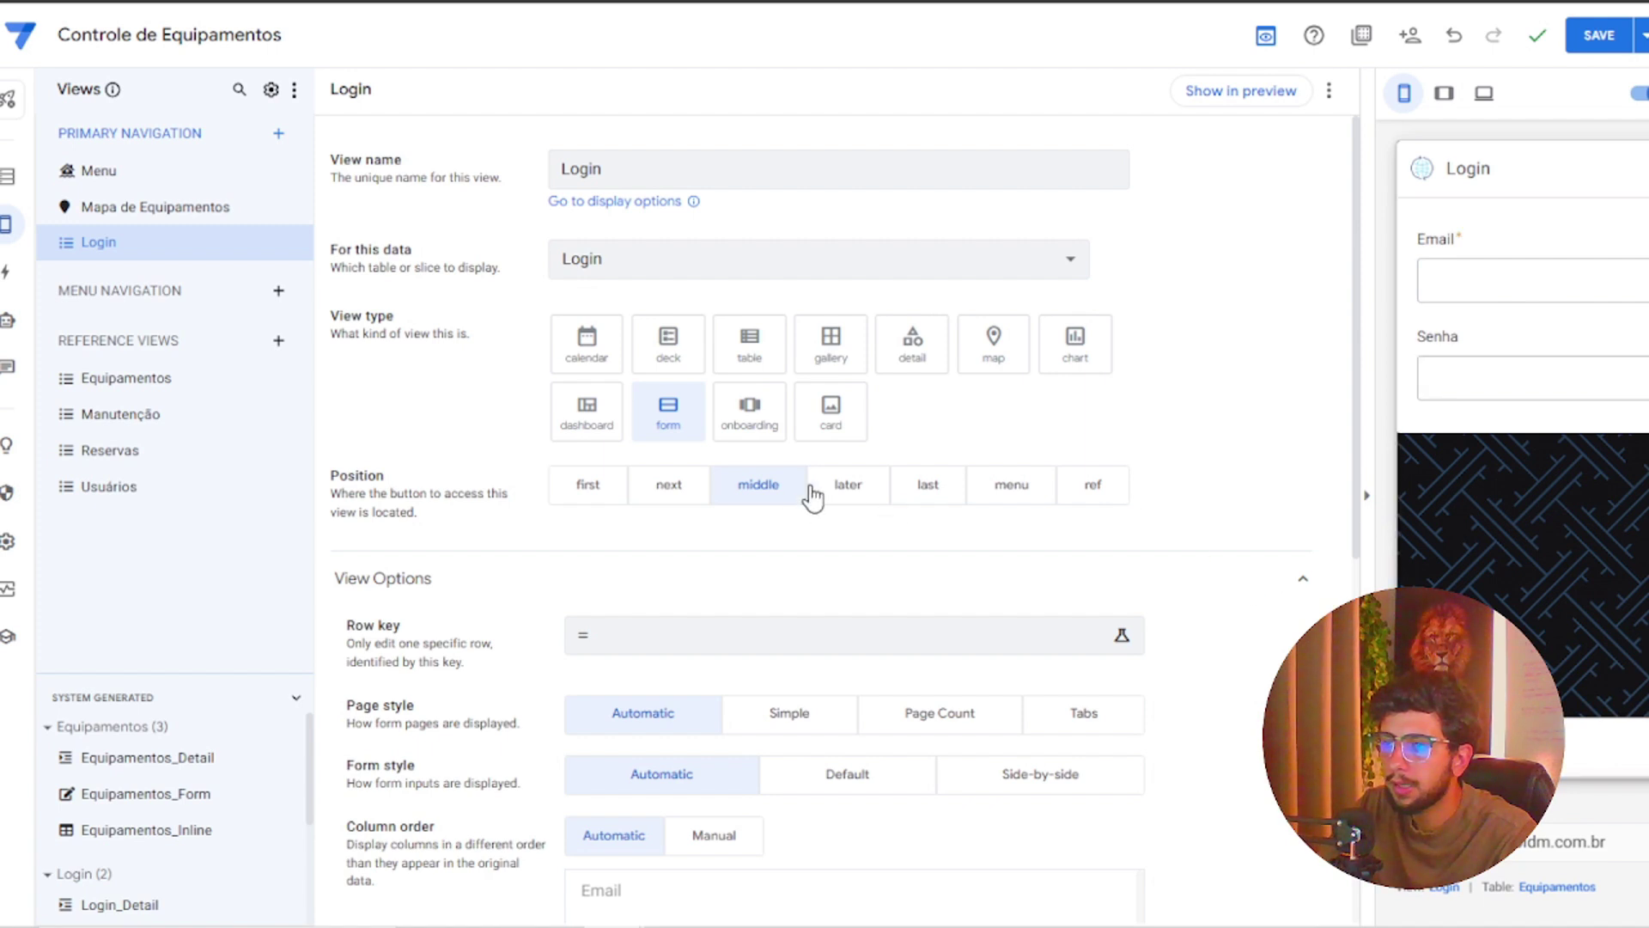
Set the Login view's finish view to Menu and save the app
scroll(773, 567, down, 2)
scroll(767, 566, down, 6)
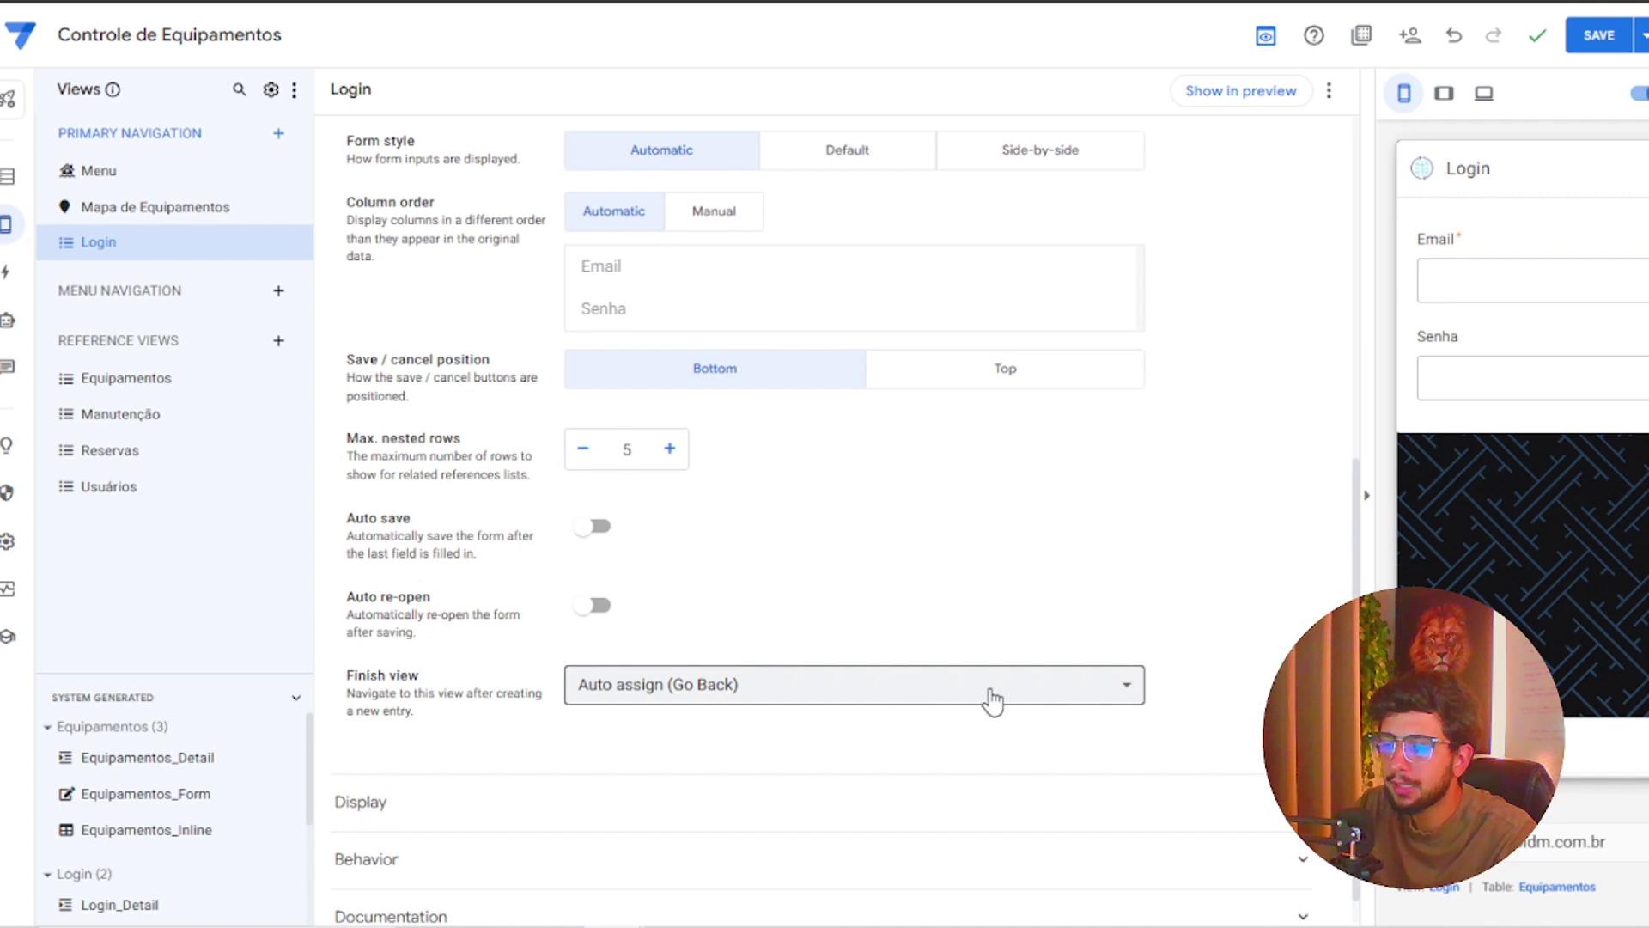
click(994, 694)
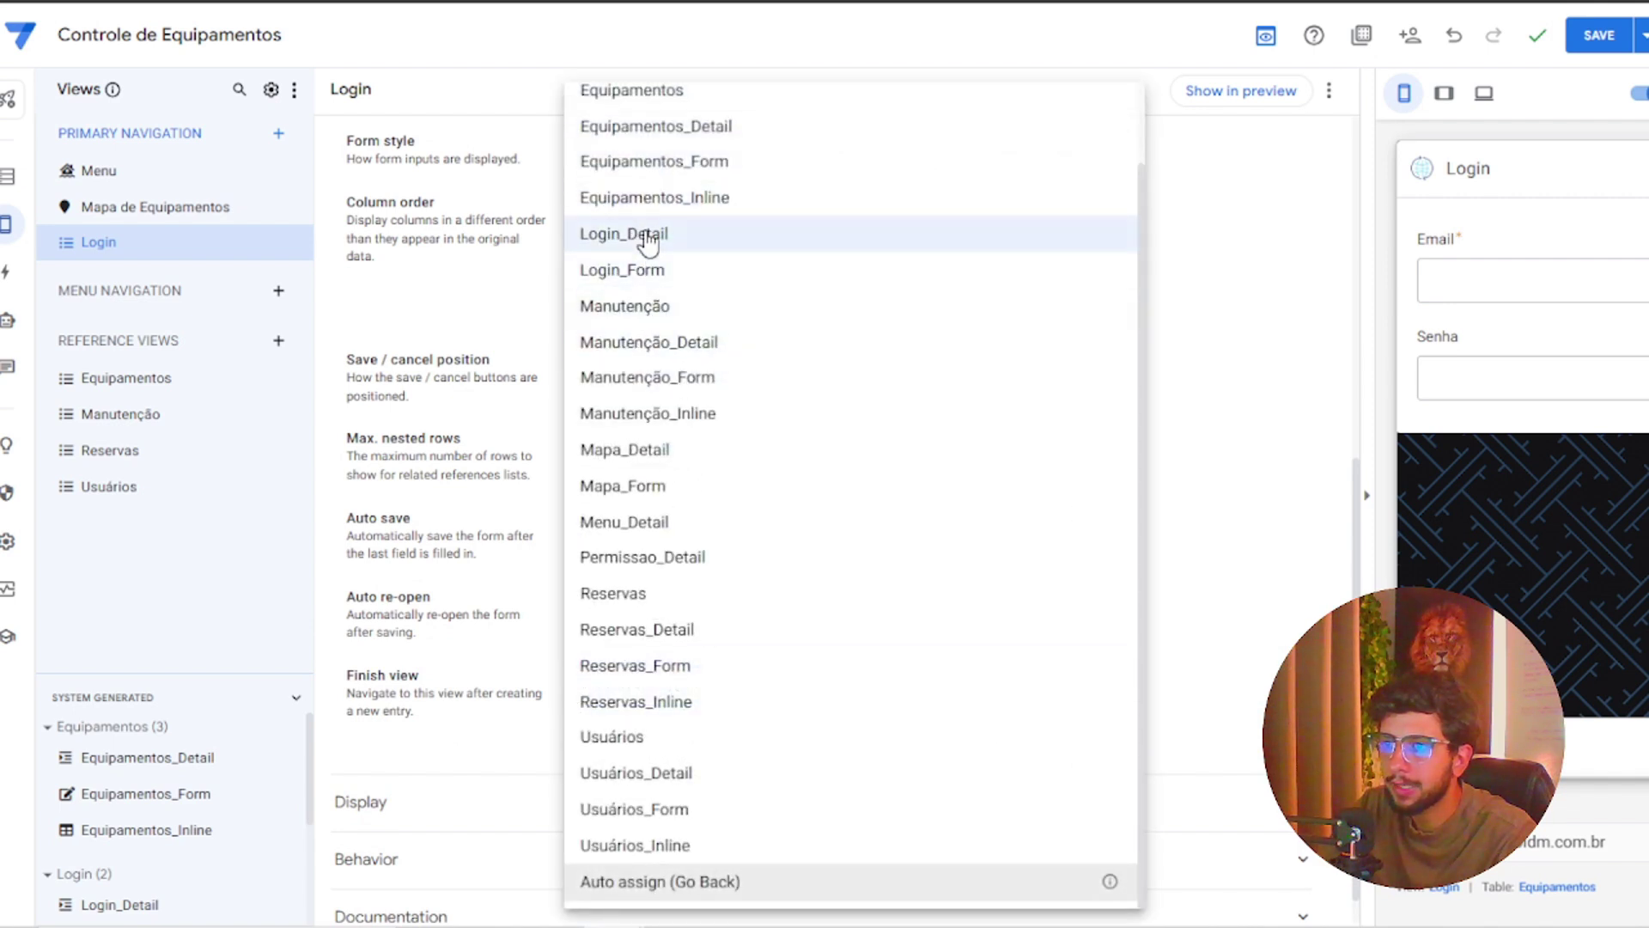
scroll(644, 202, up, 1)
click(637, 153)
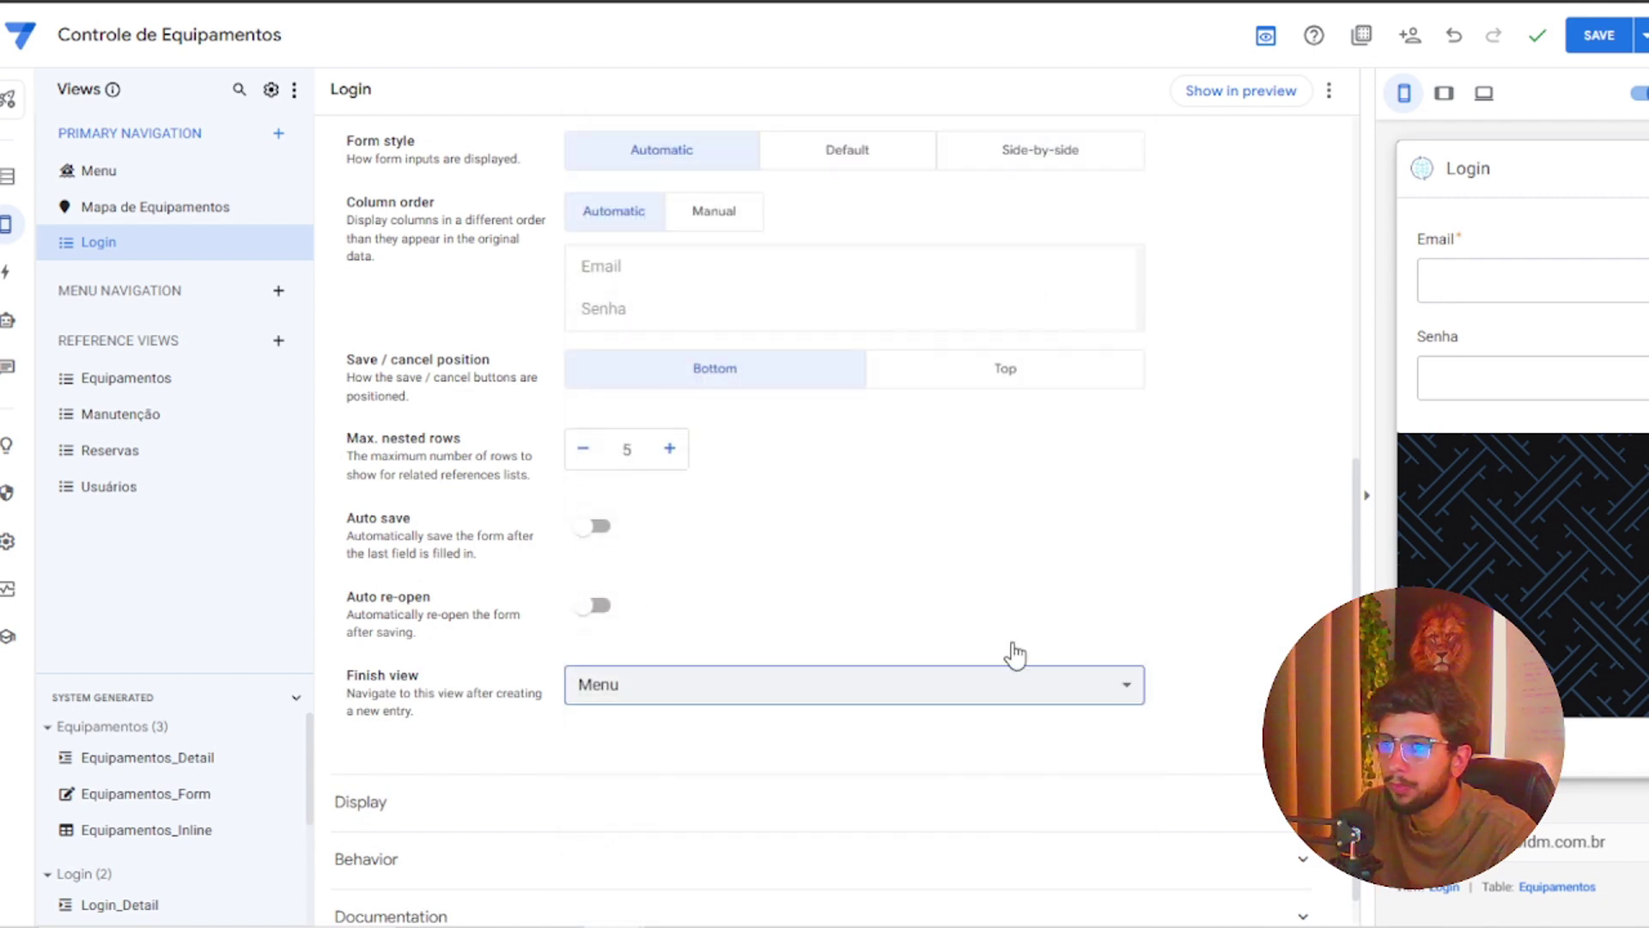
click(1600, 35)
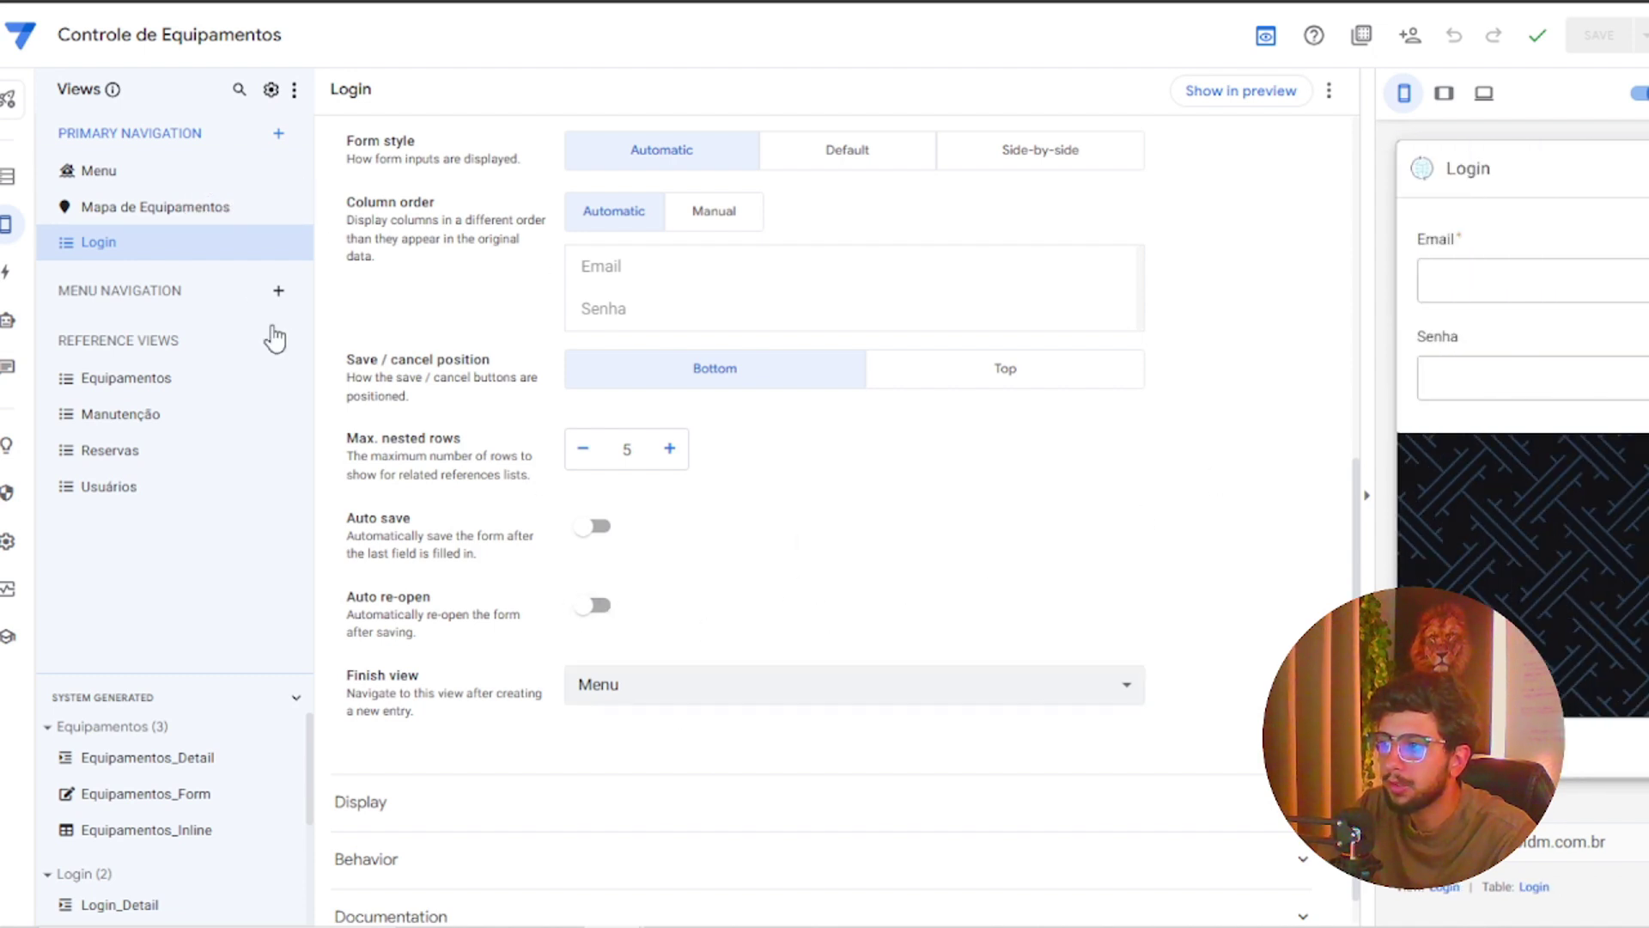
click(273, 136)
Create a new dashboard-type view named Dashboard
click(600, 622)
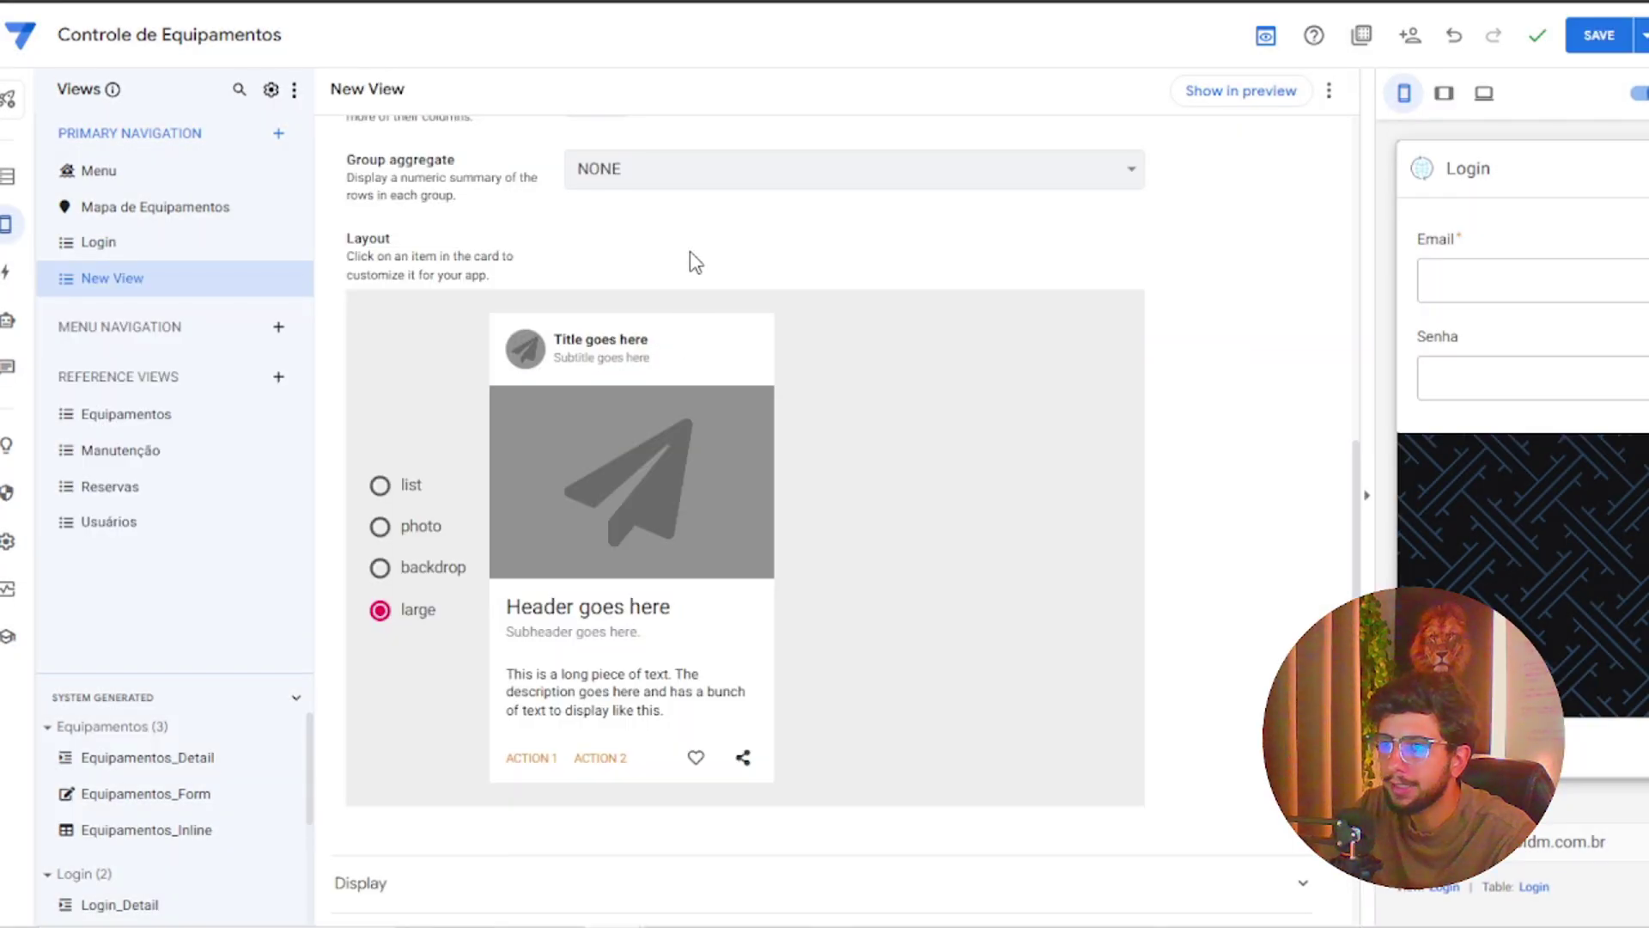
triple_click(686, 182)
text(Dash)
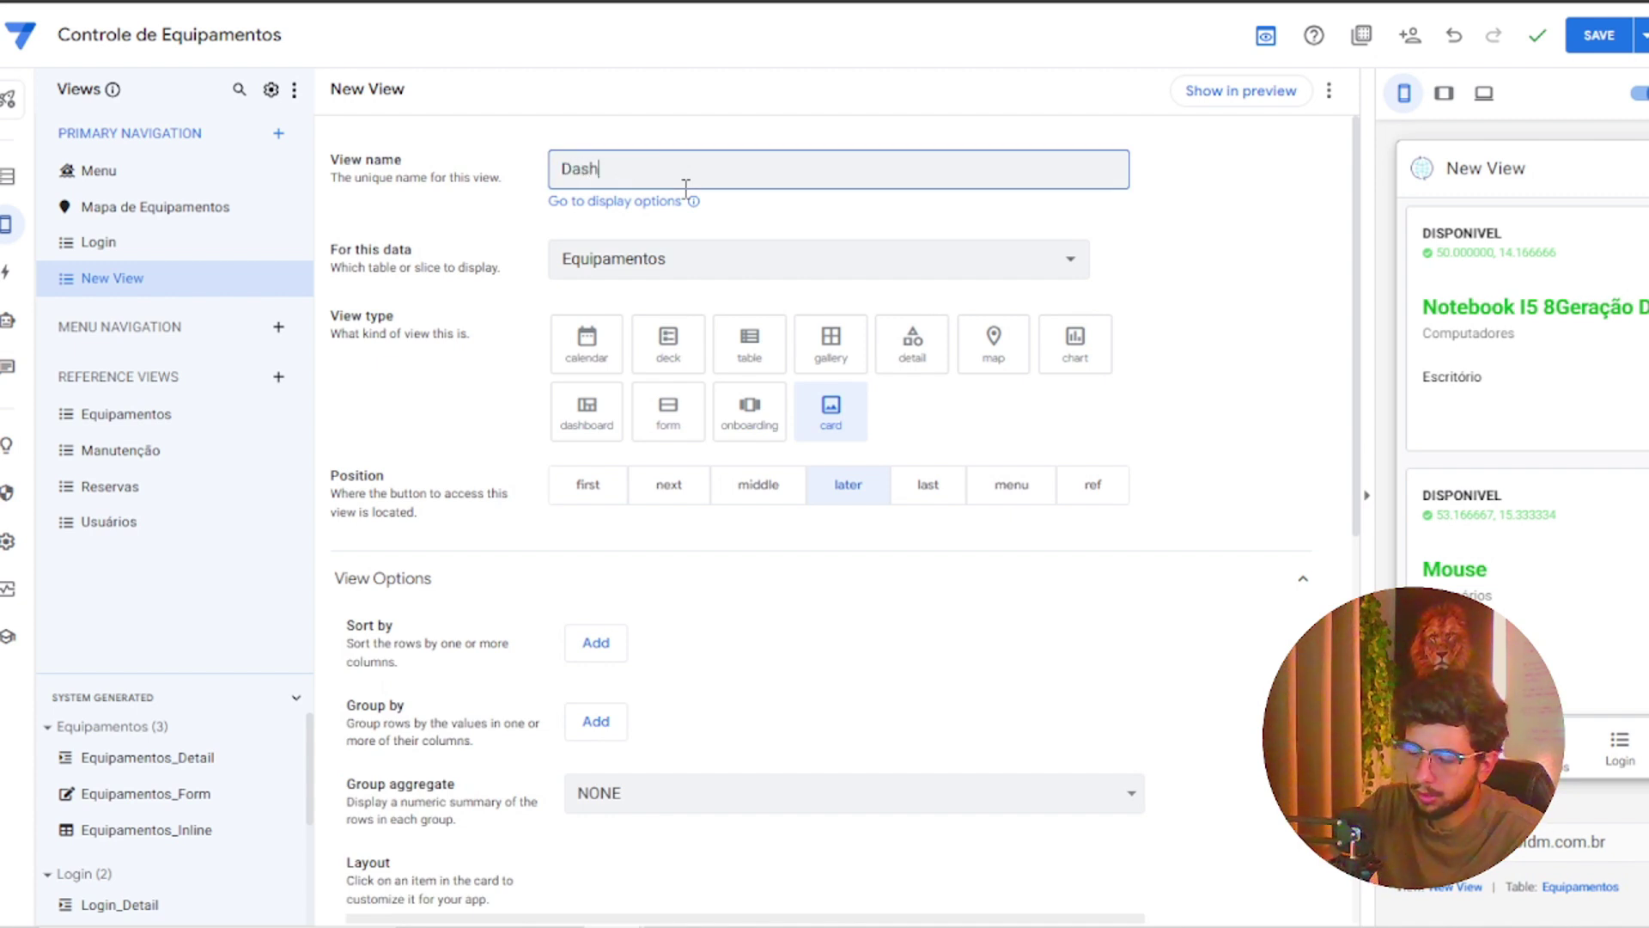
text(bar)
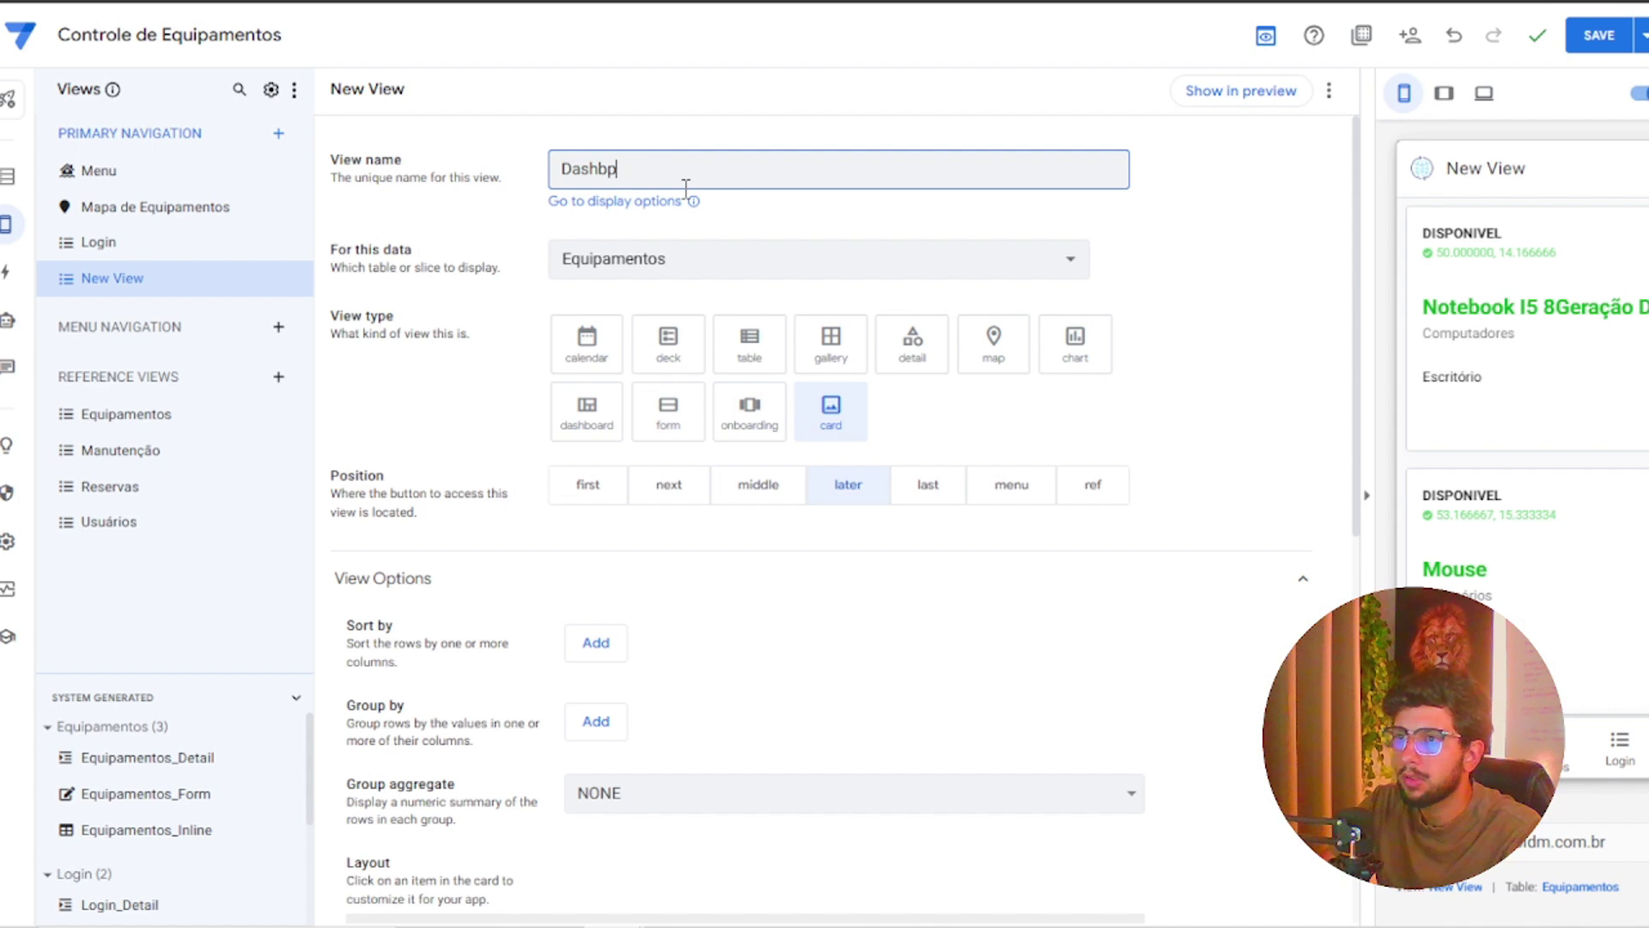
click(687, 194)
click(621, 170)
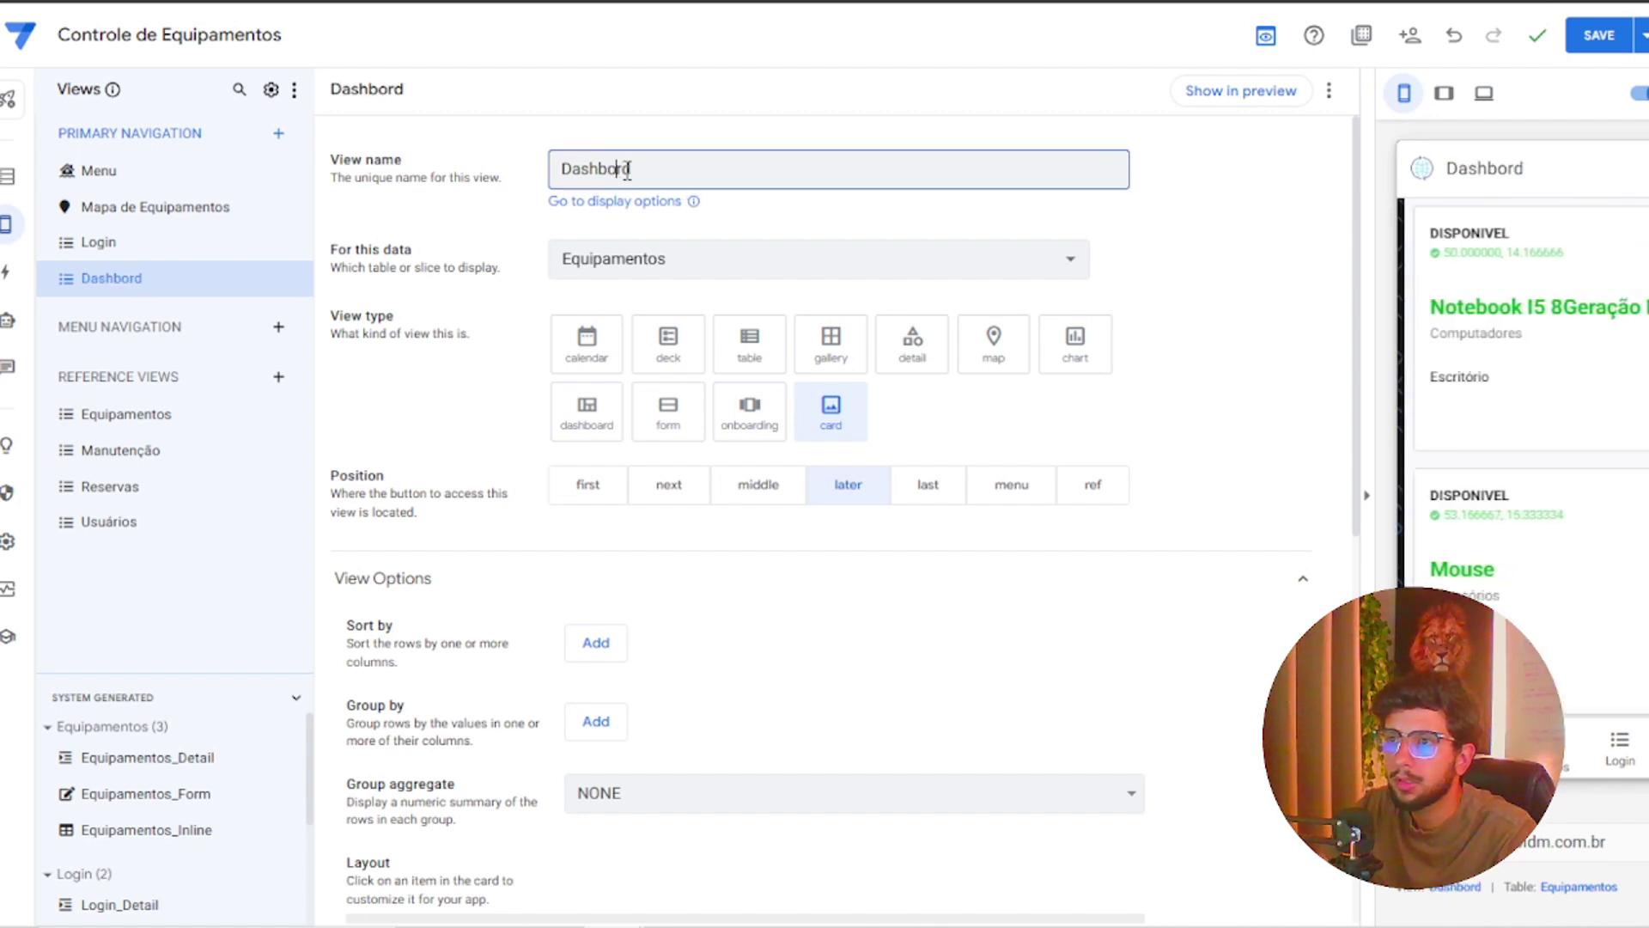
text(a)
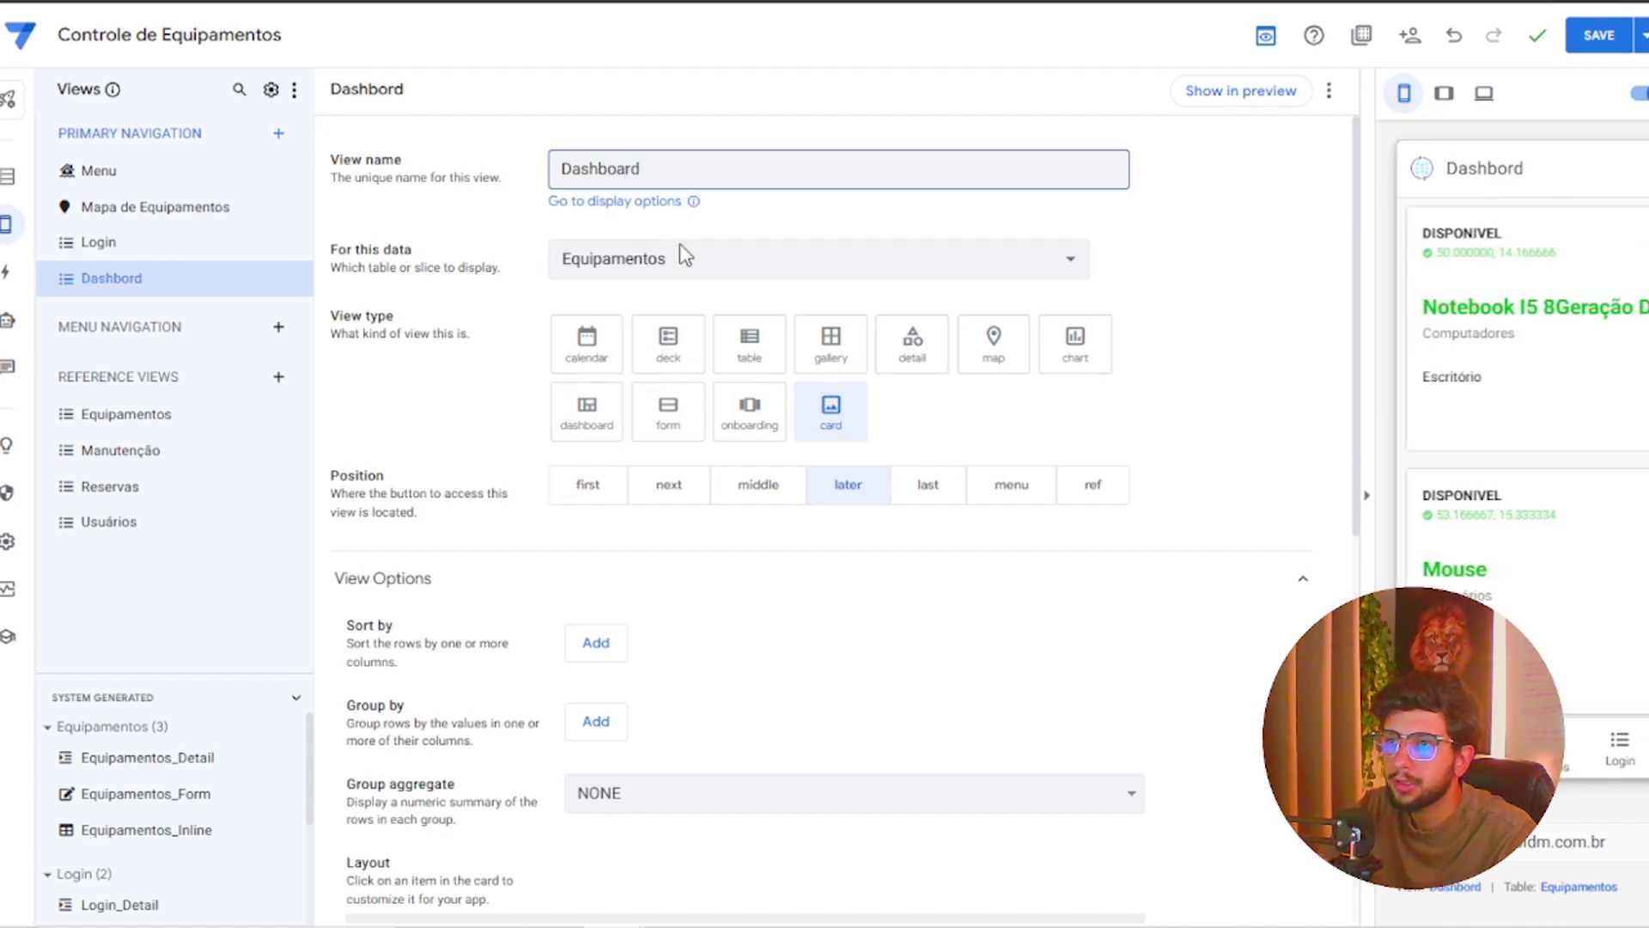
click(740, 262)
click(1231, 299)
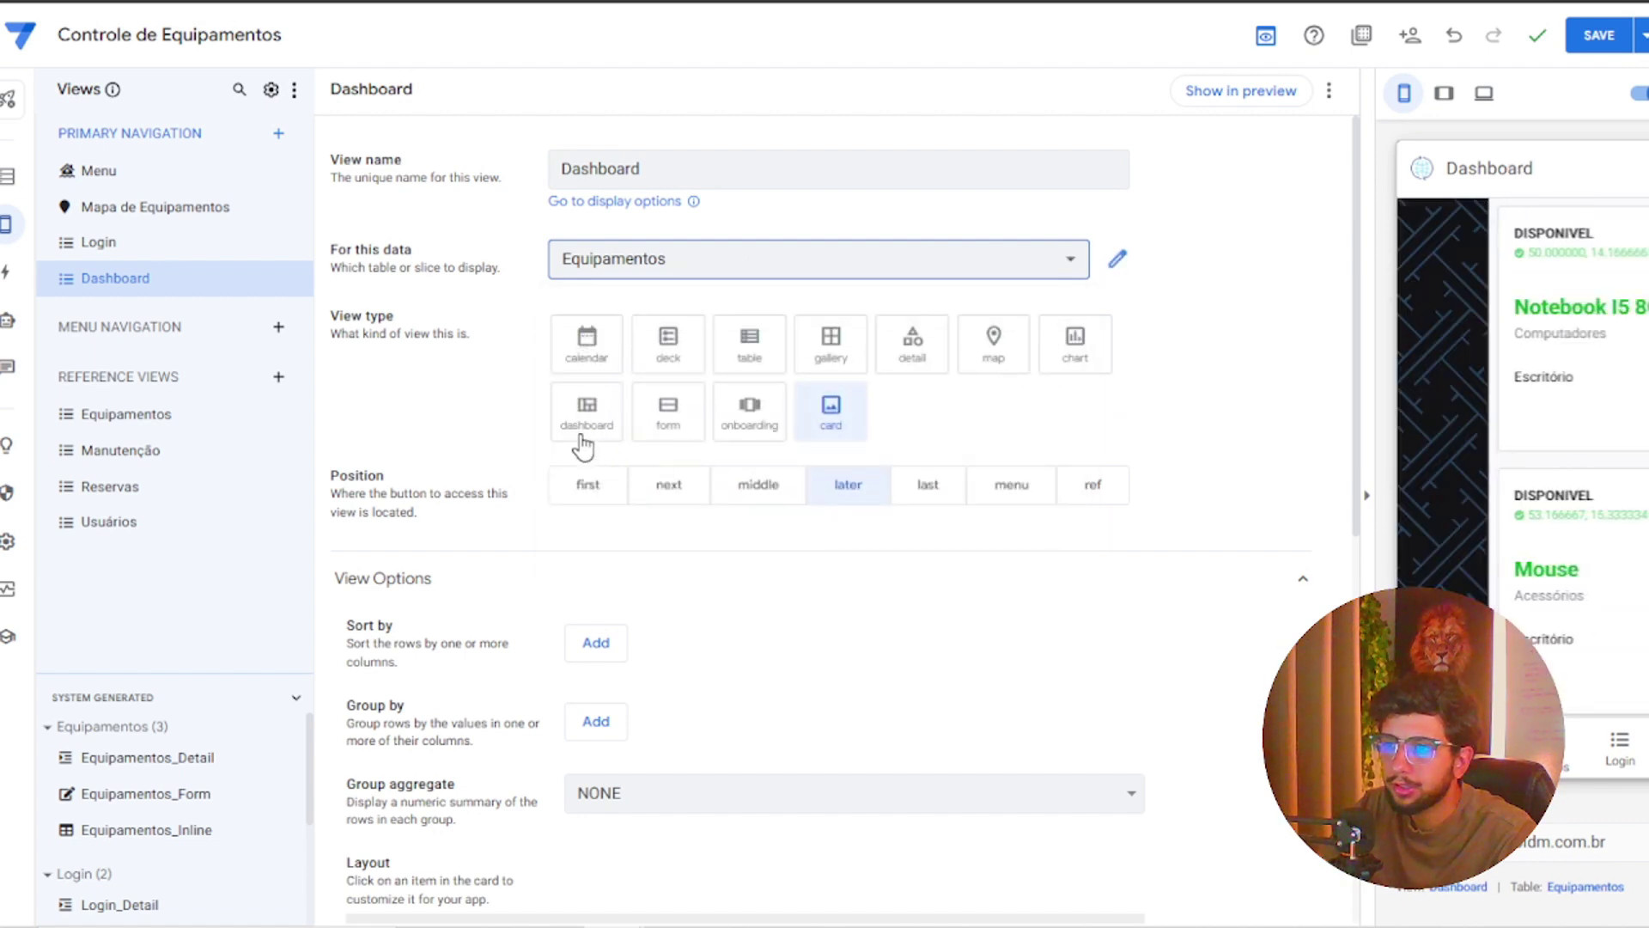
click(581, 433)
Add Menu and Mapa de Equipamentos as the Dashboard view's entries
click(596, 576)
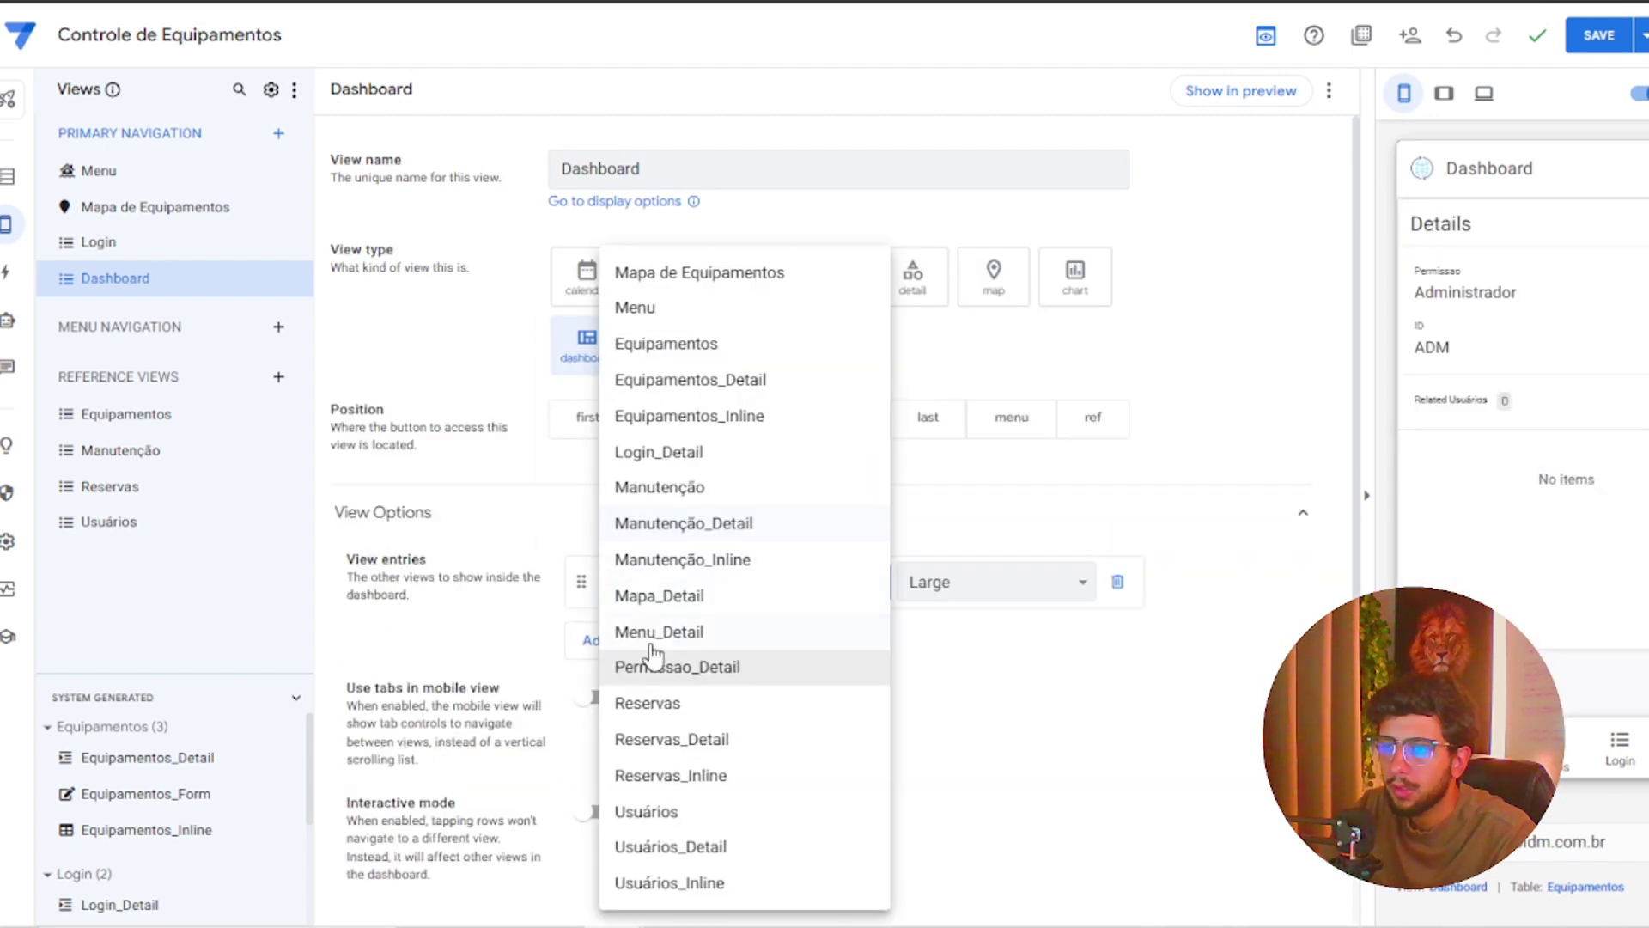
click(653, 311)
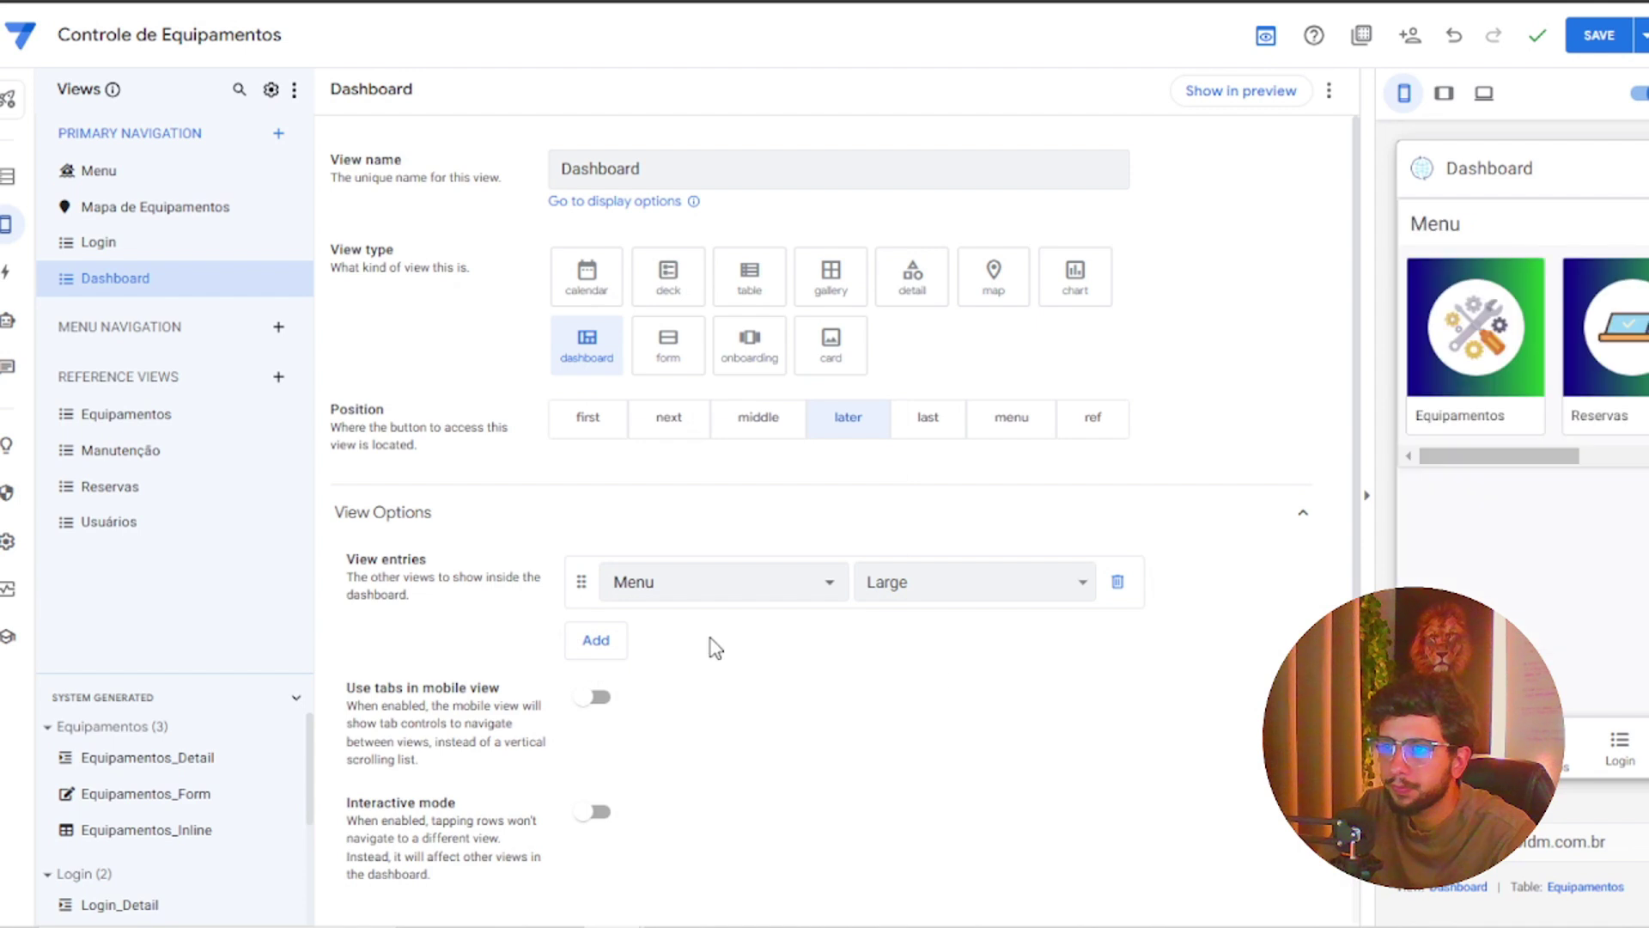
click(596, 639)
click(722, 655)
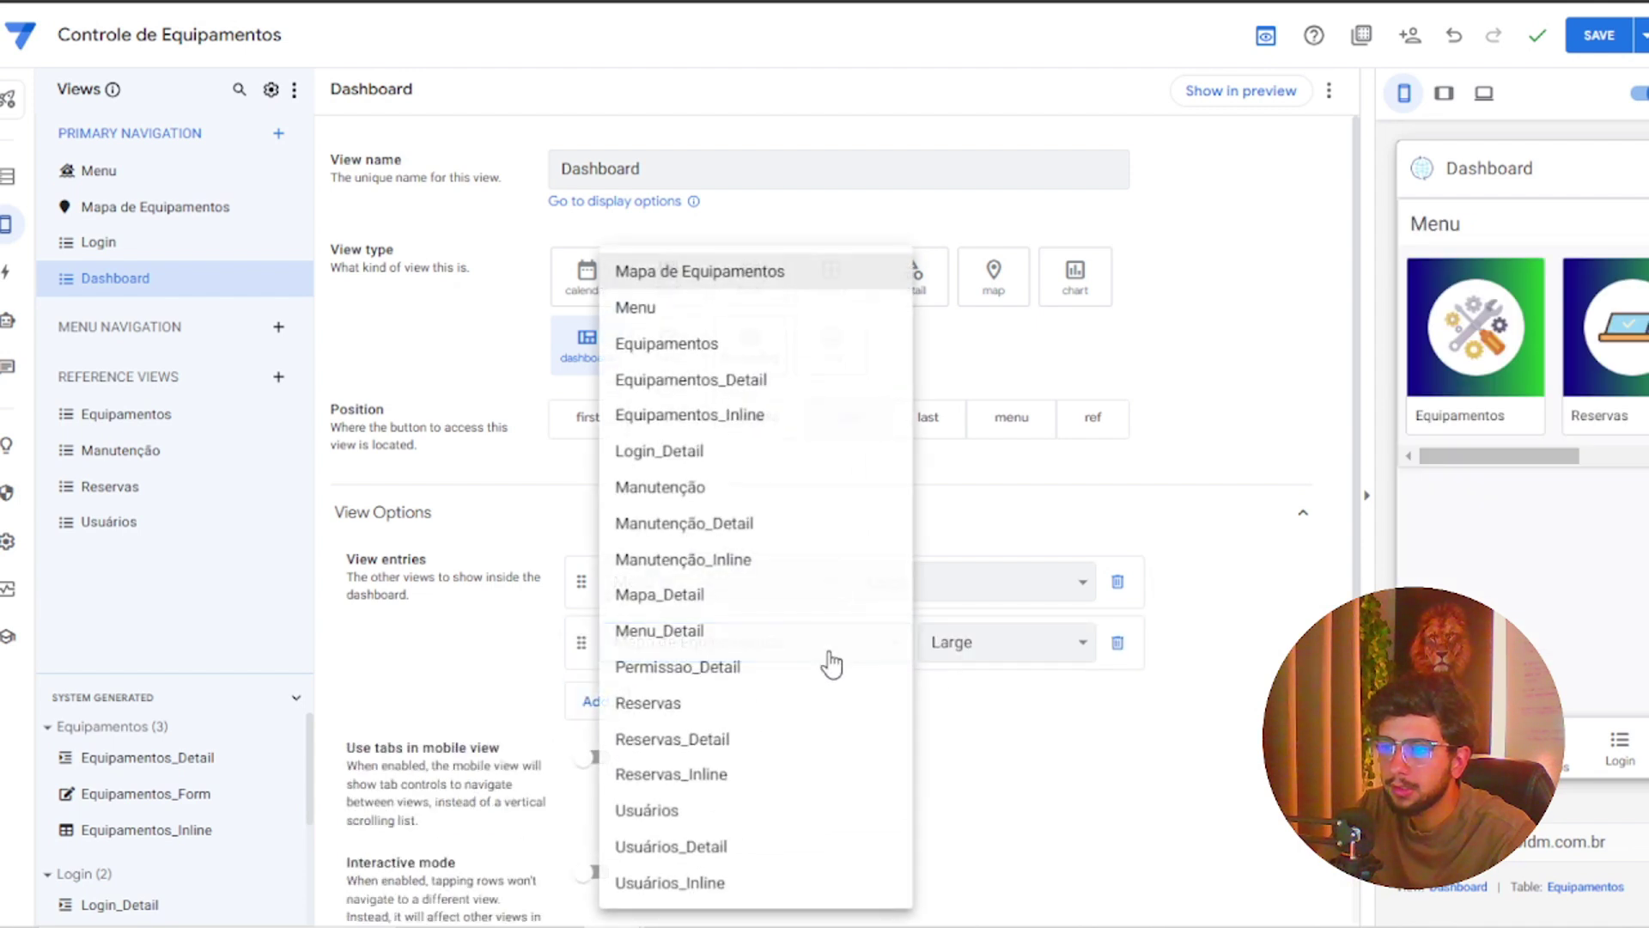
click(1039, 753)
mouse_move(1493, 456)
mouse_down()
mouse_move(1626, 460)
mouse_move(1474, 455)
mouse_up()
scroll(1538, 481, down, 2)
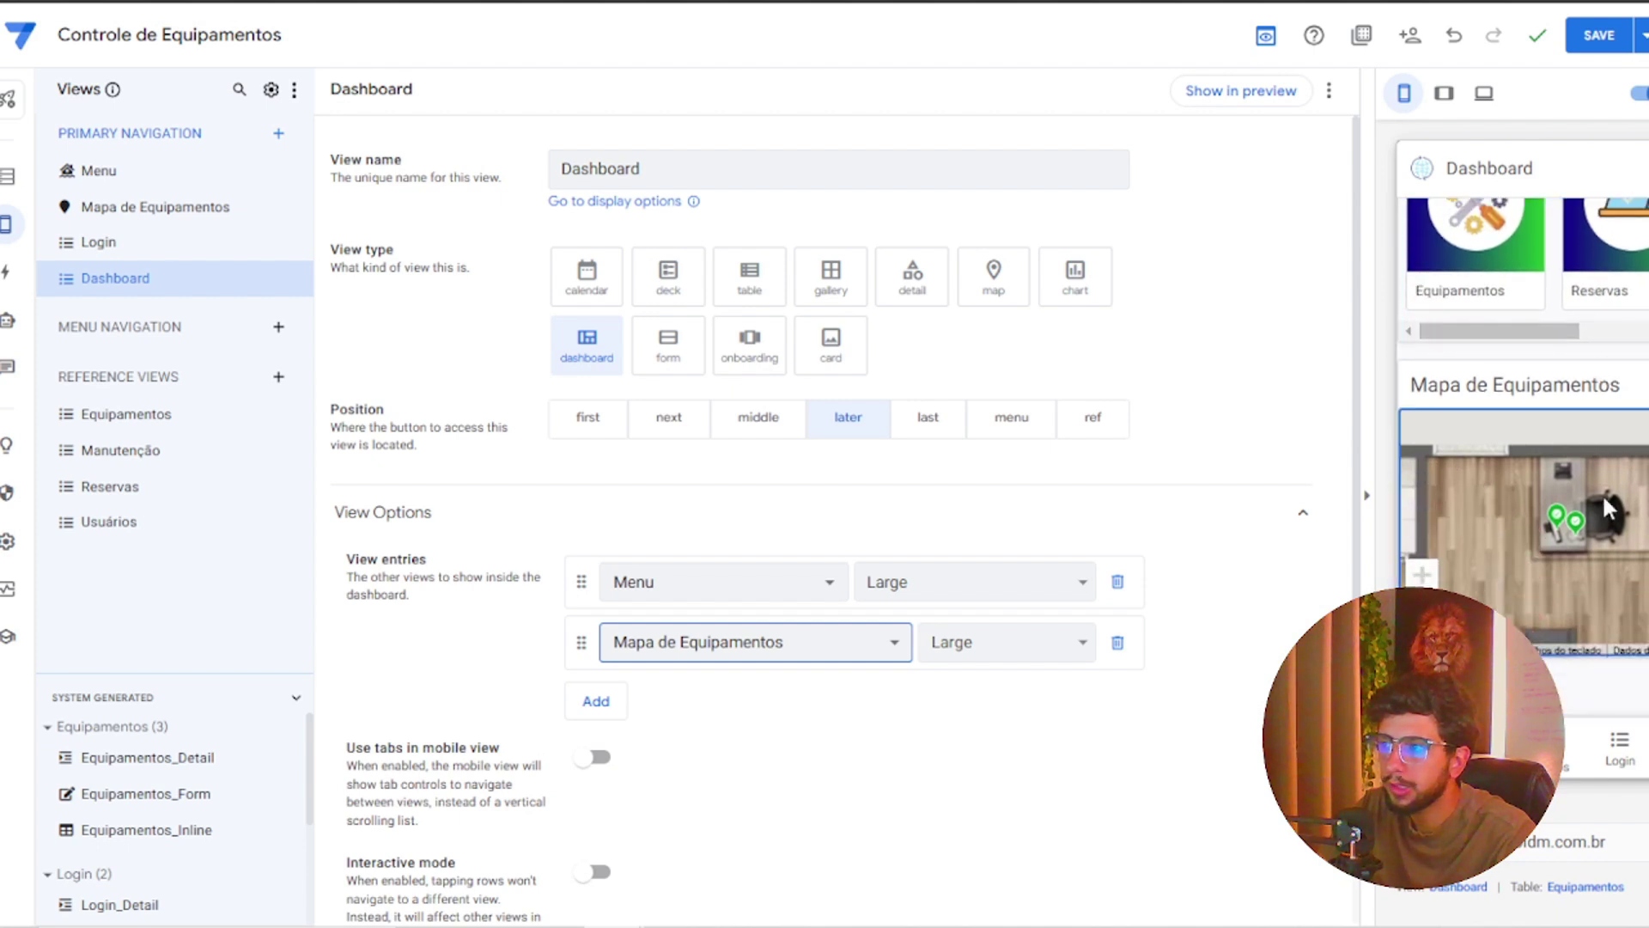
click(1543, 559)
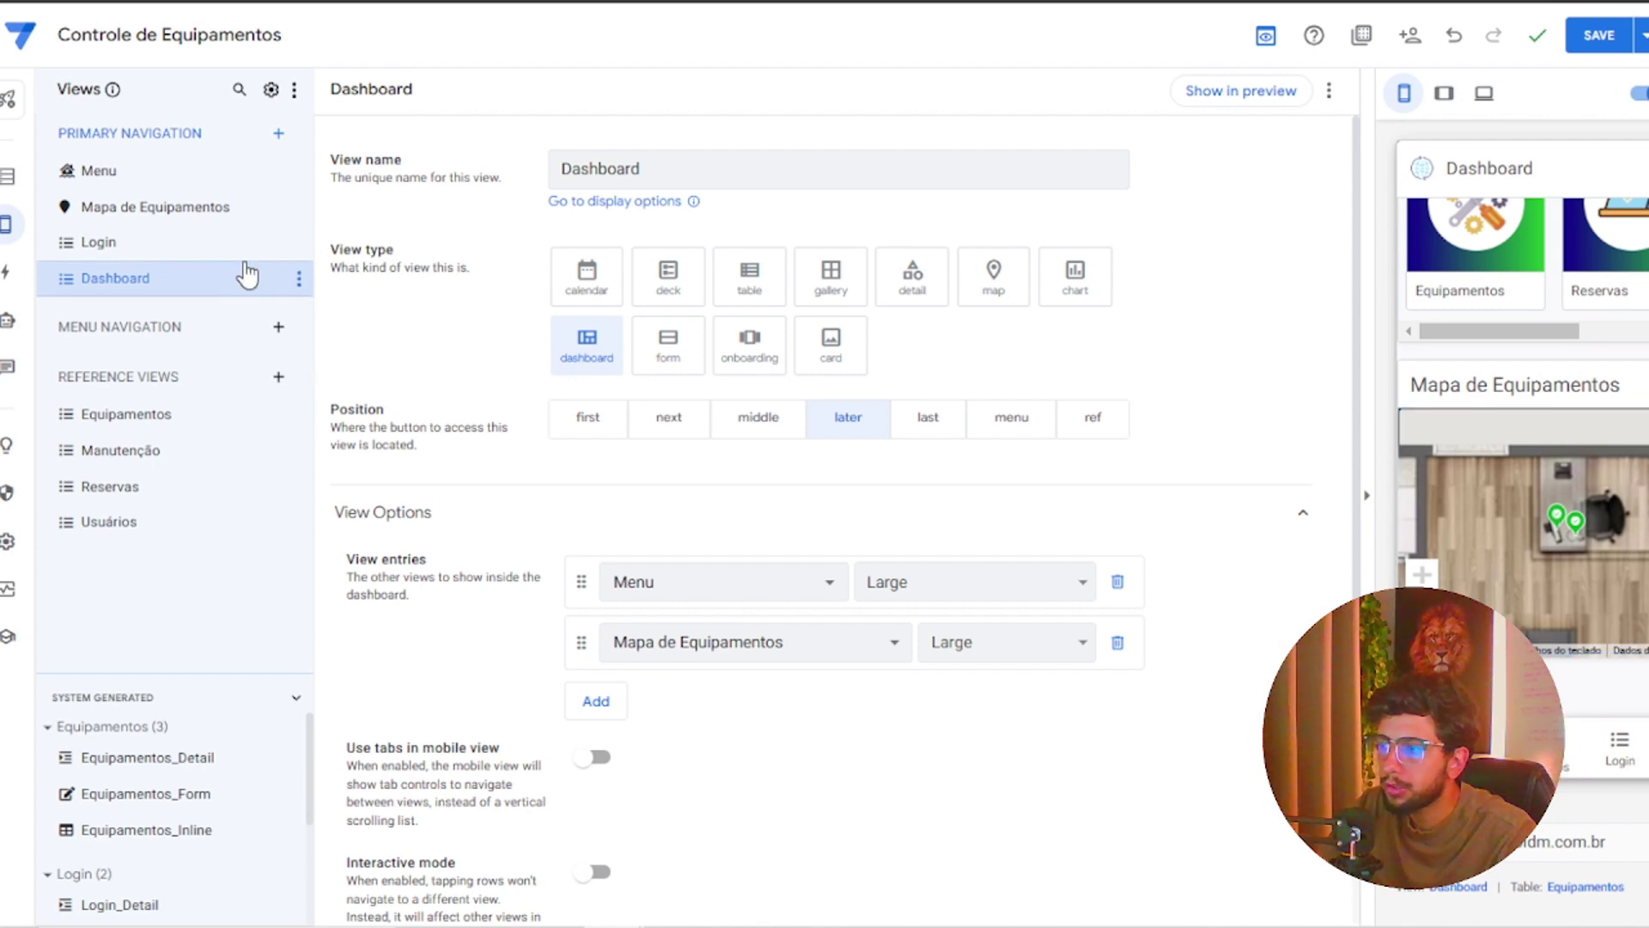
Move the Mapa de Equipamentos, Menu and Dashboard views to reference positions
click(195, 208)
click(1092, 487)
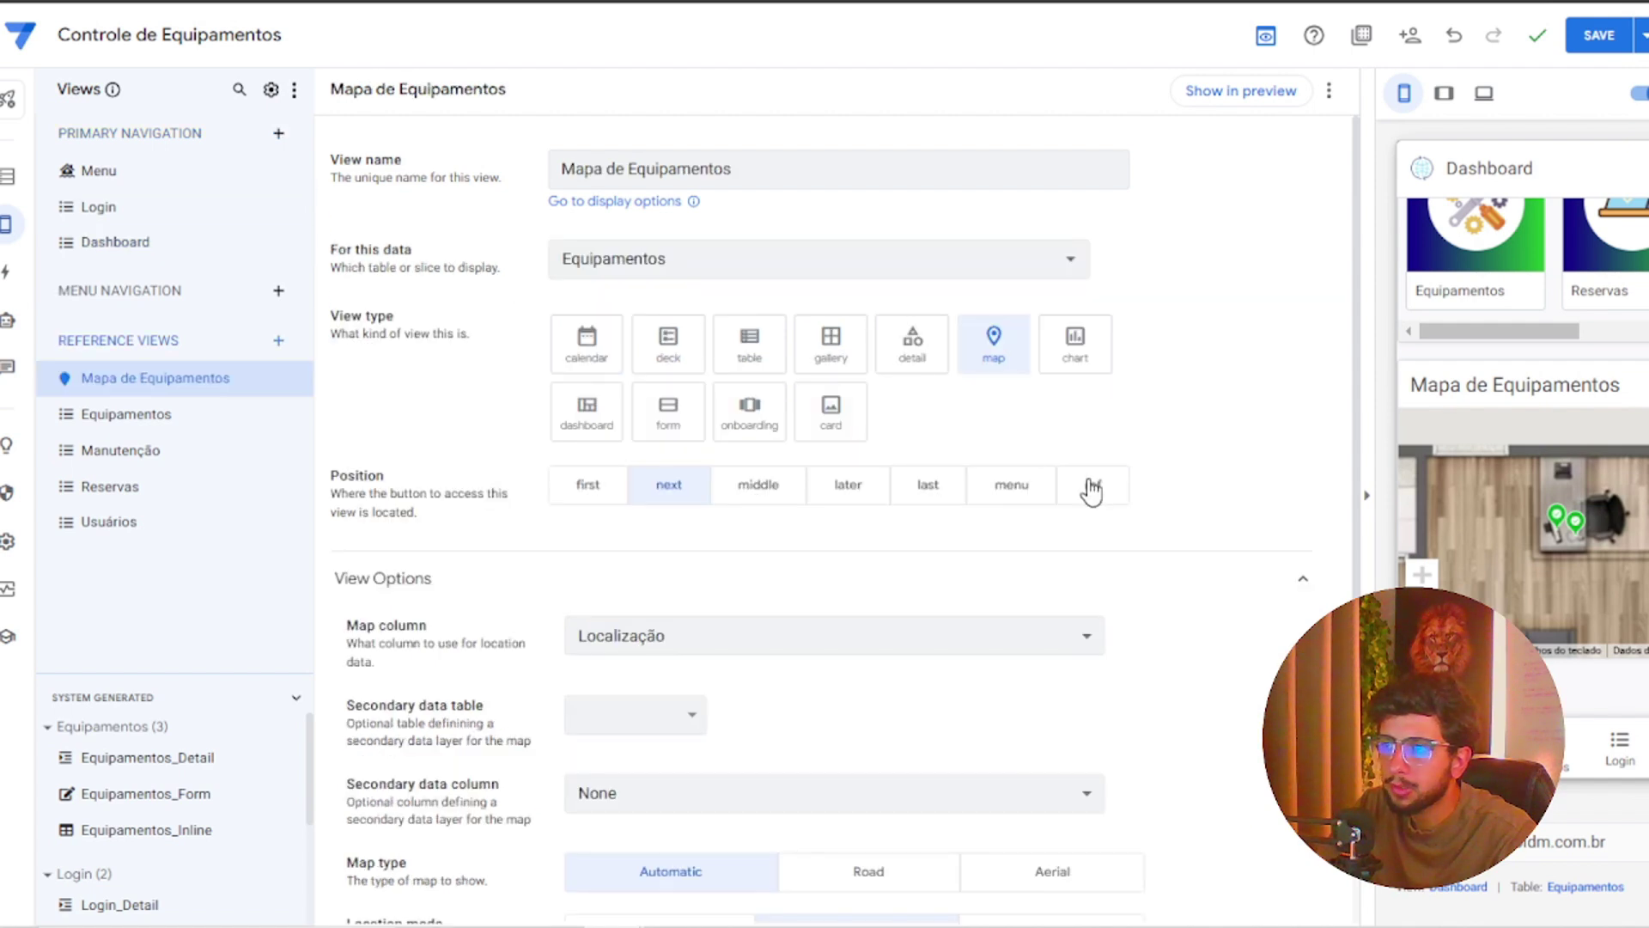
click(121, 175)
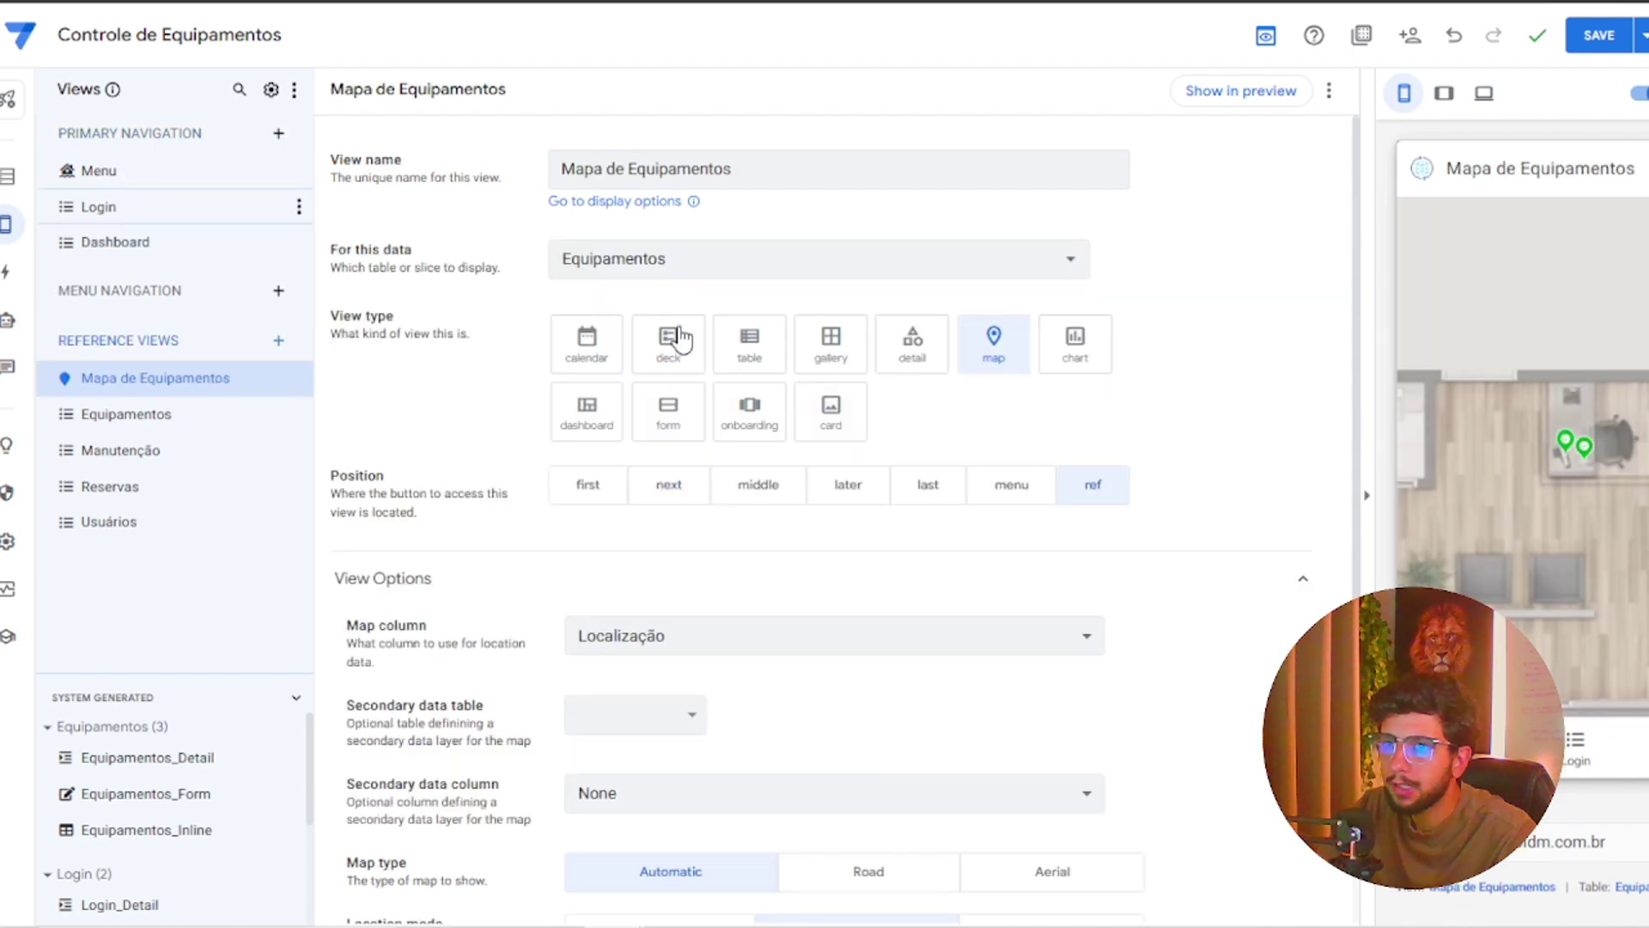
click(1093, 491)
click(185, 211)
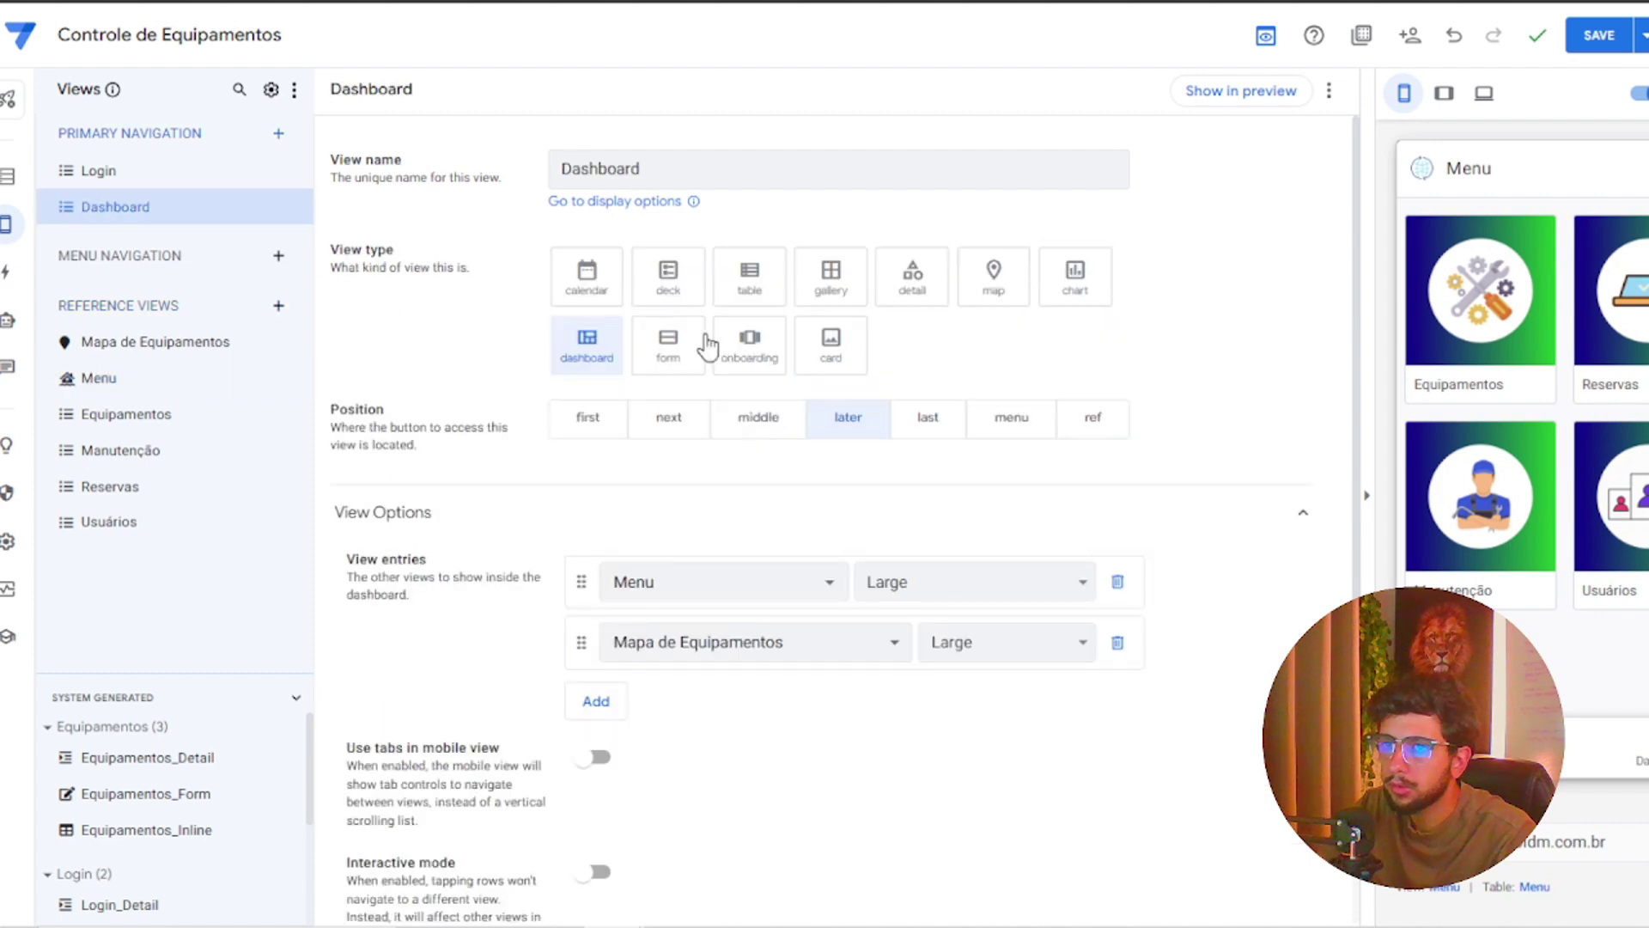
click(1092, 424)
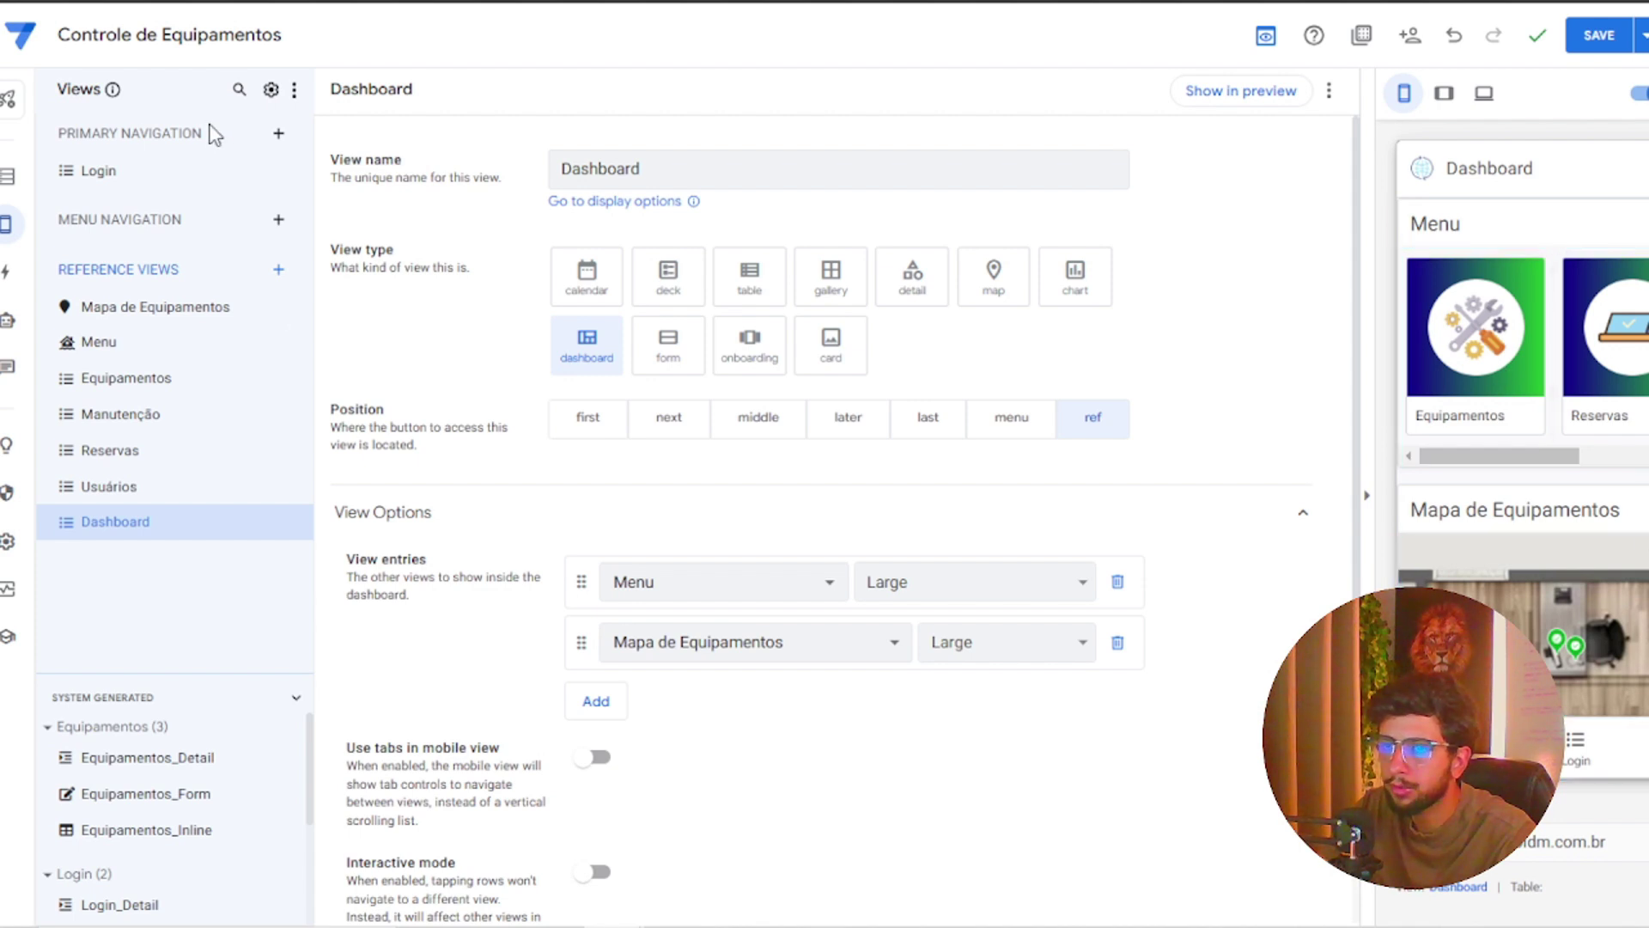
Set the Login view's finish view to Dashboard and save the app
click(101, 172)
scroll(673, 541, down, 6)
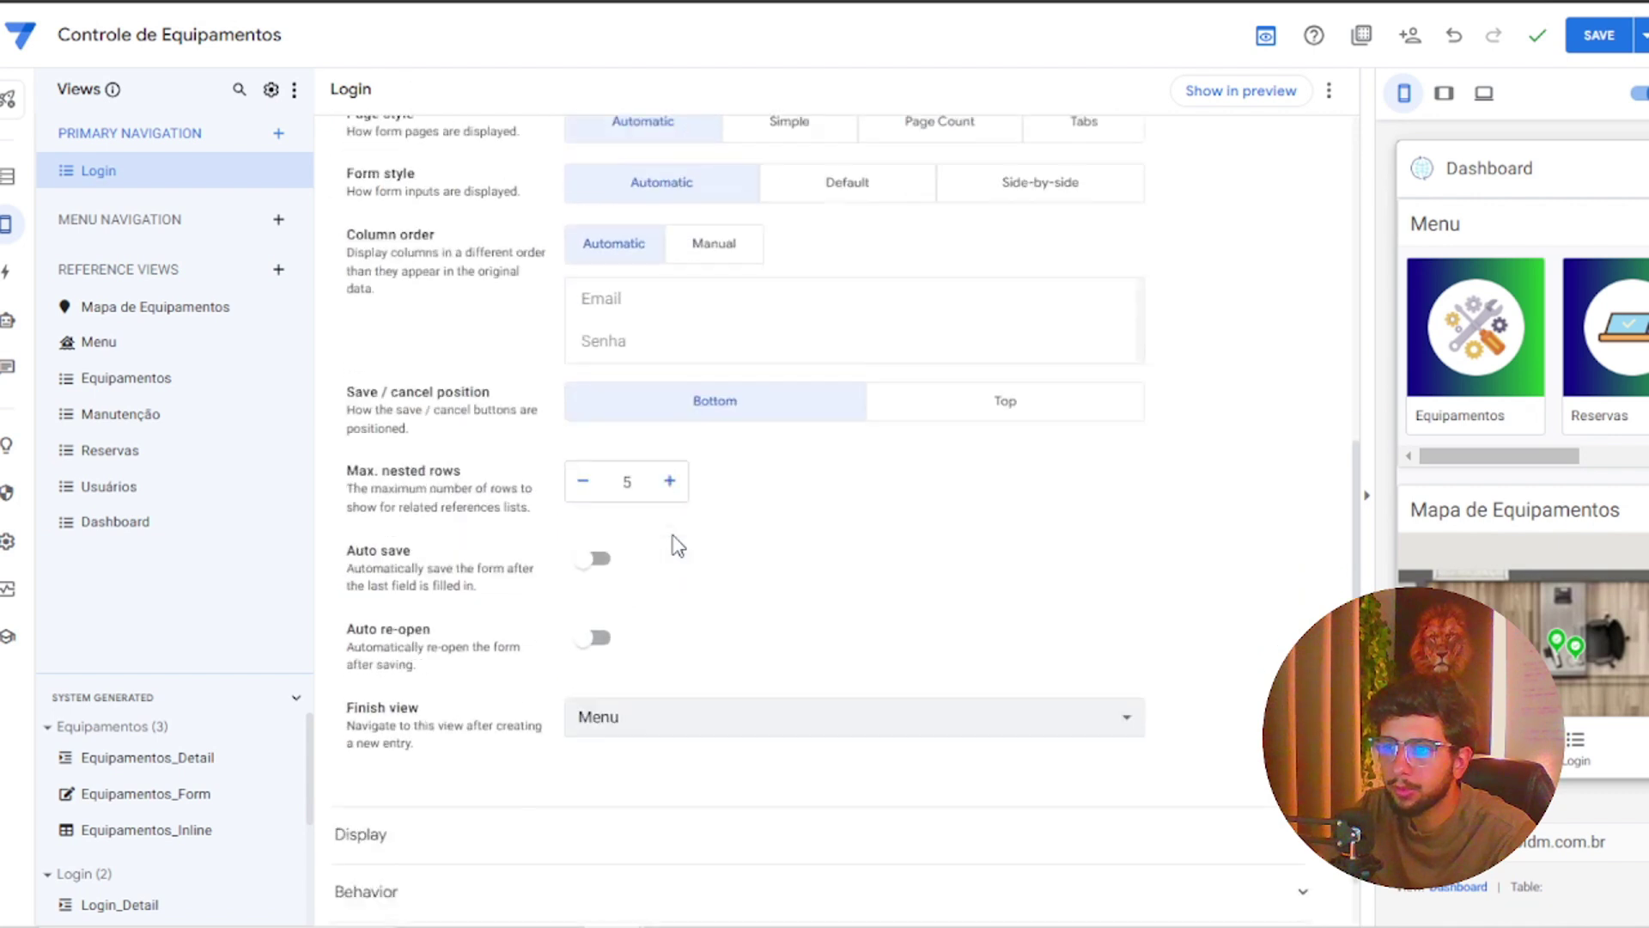
click(696, 672)
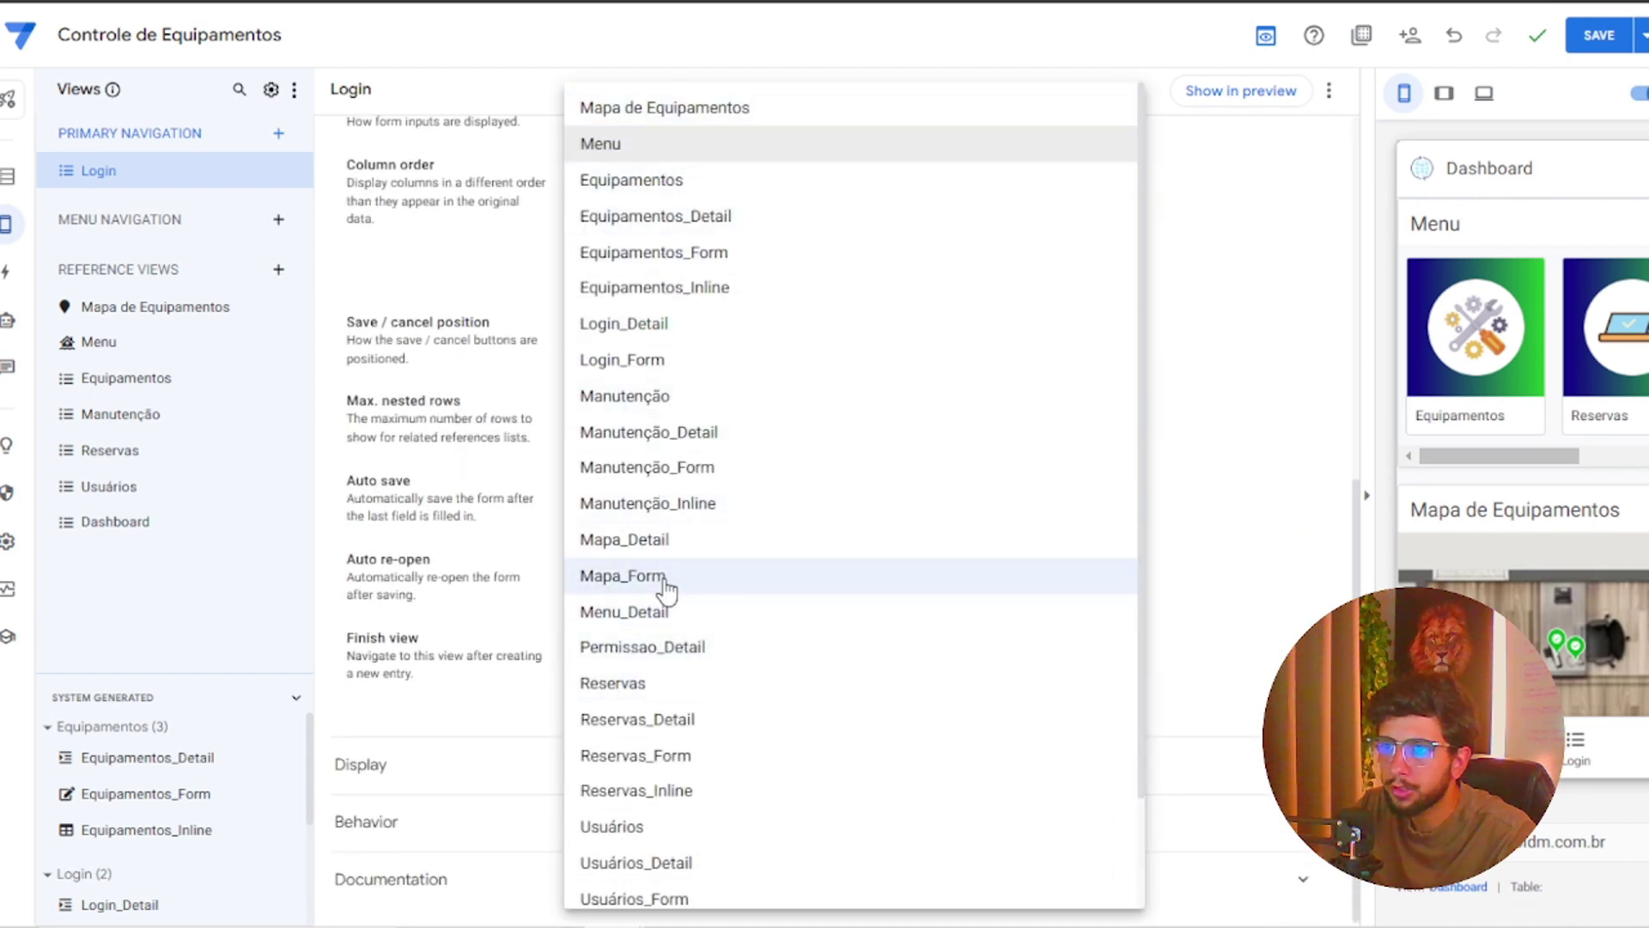
scroll(681, 464, down, 2)
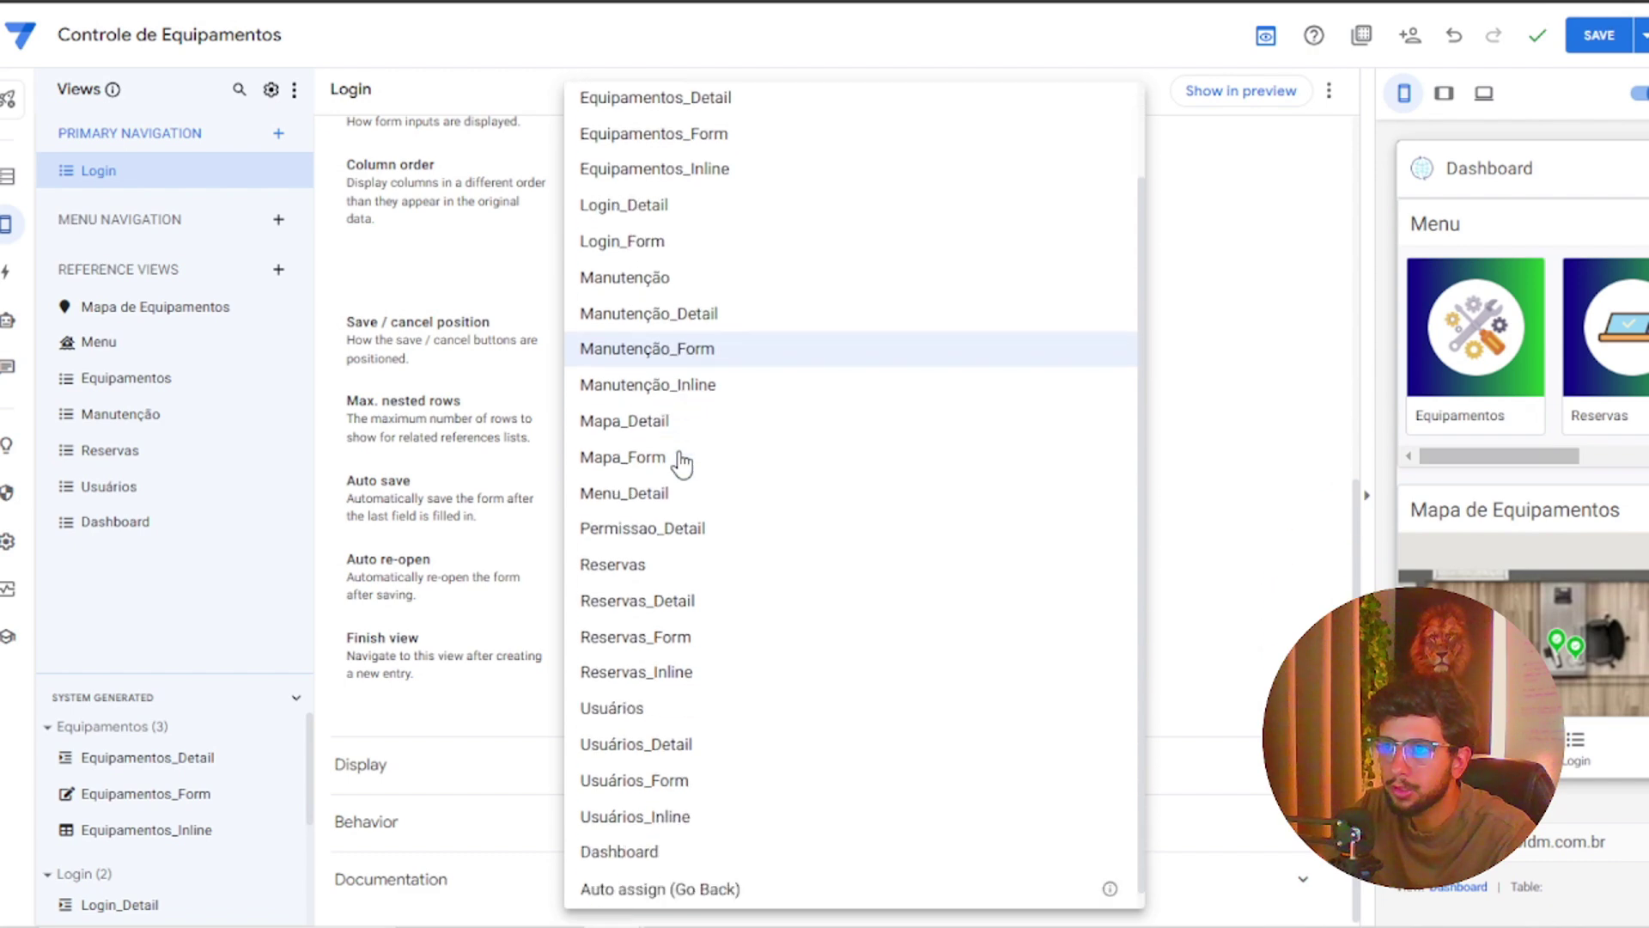
click(674, 843)
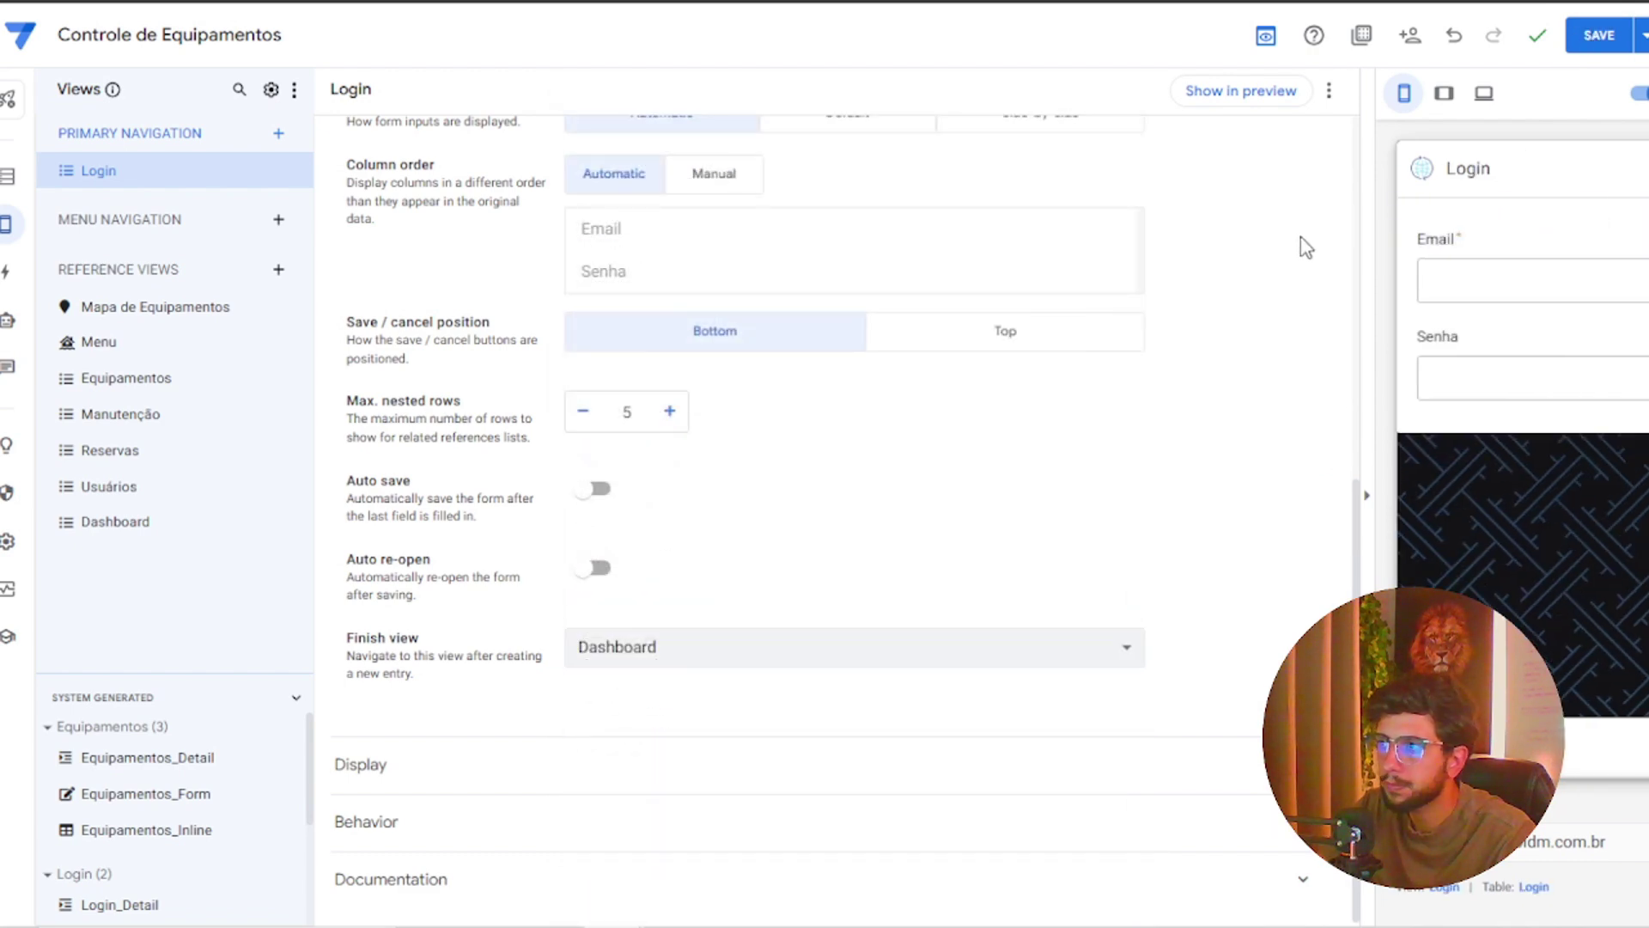
click(1590, 47)
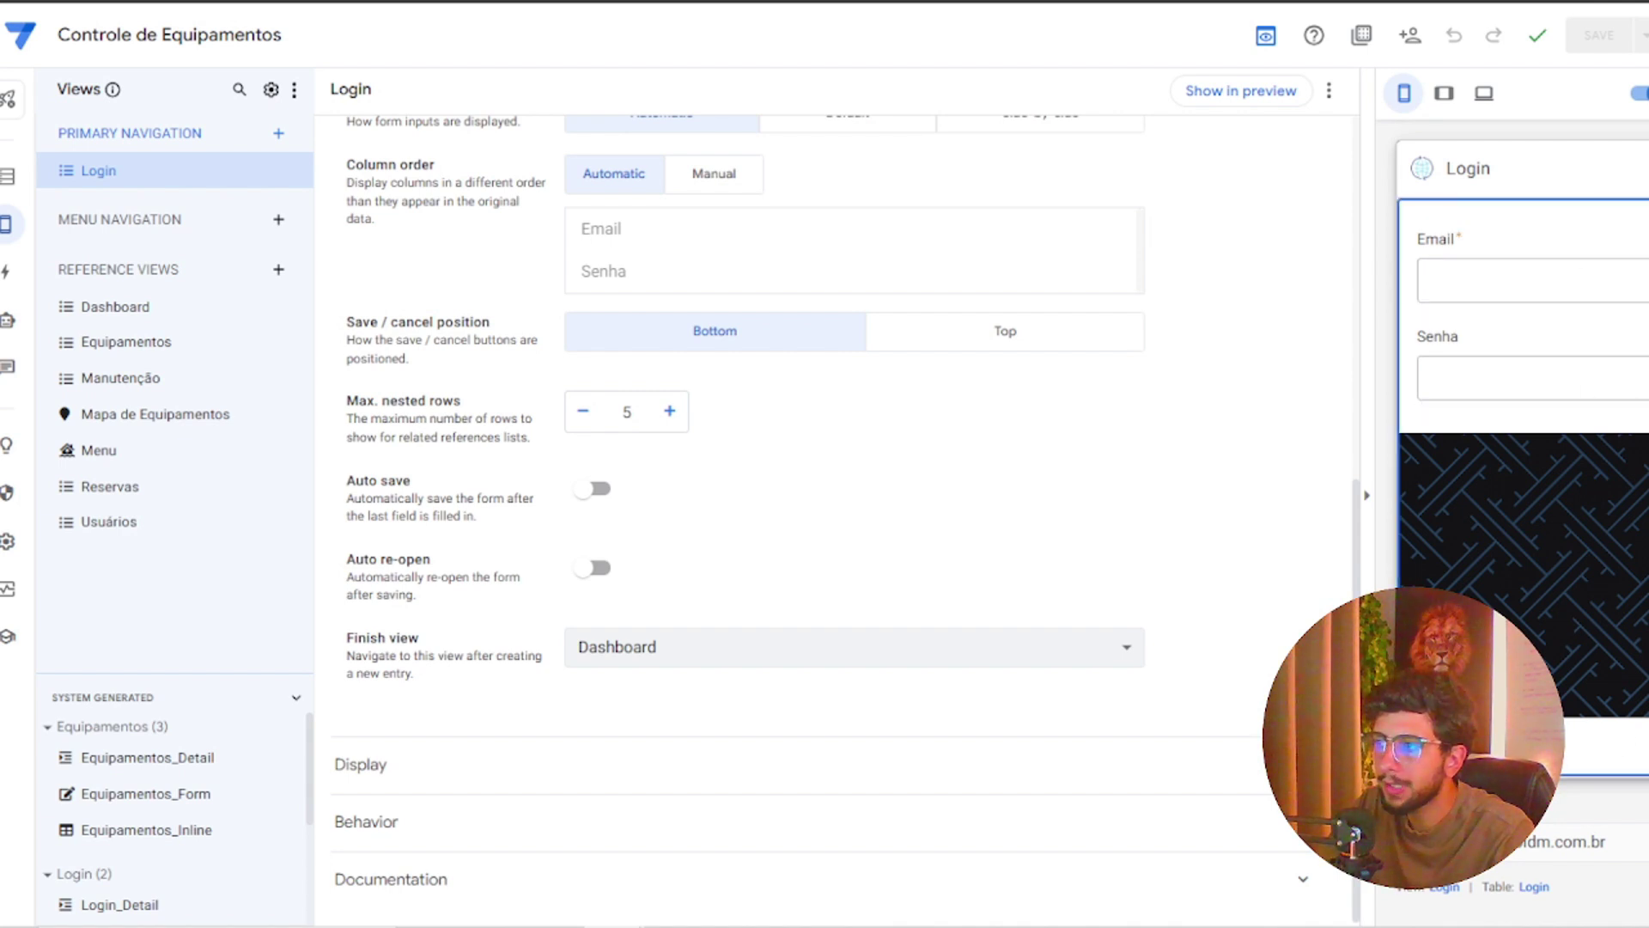
After testing the empty login form, mark the Login table's Senha column required and save
click(1553, 341)
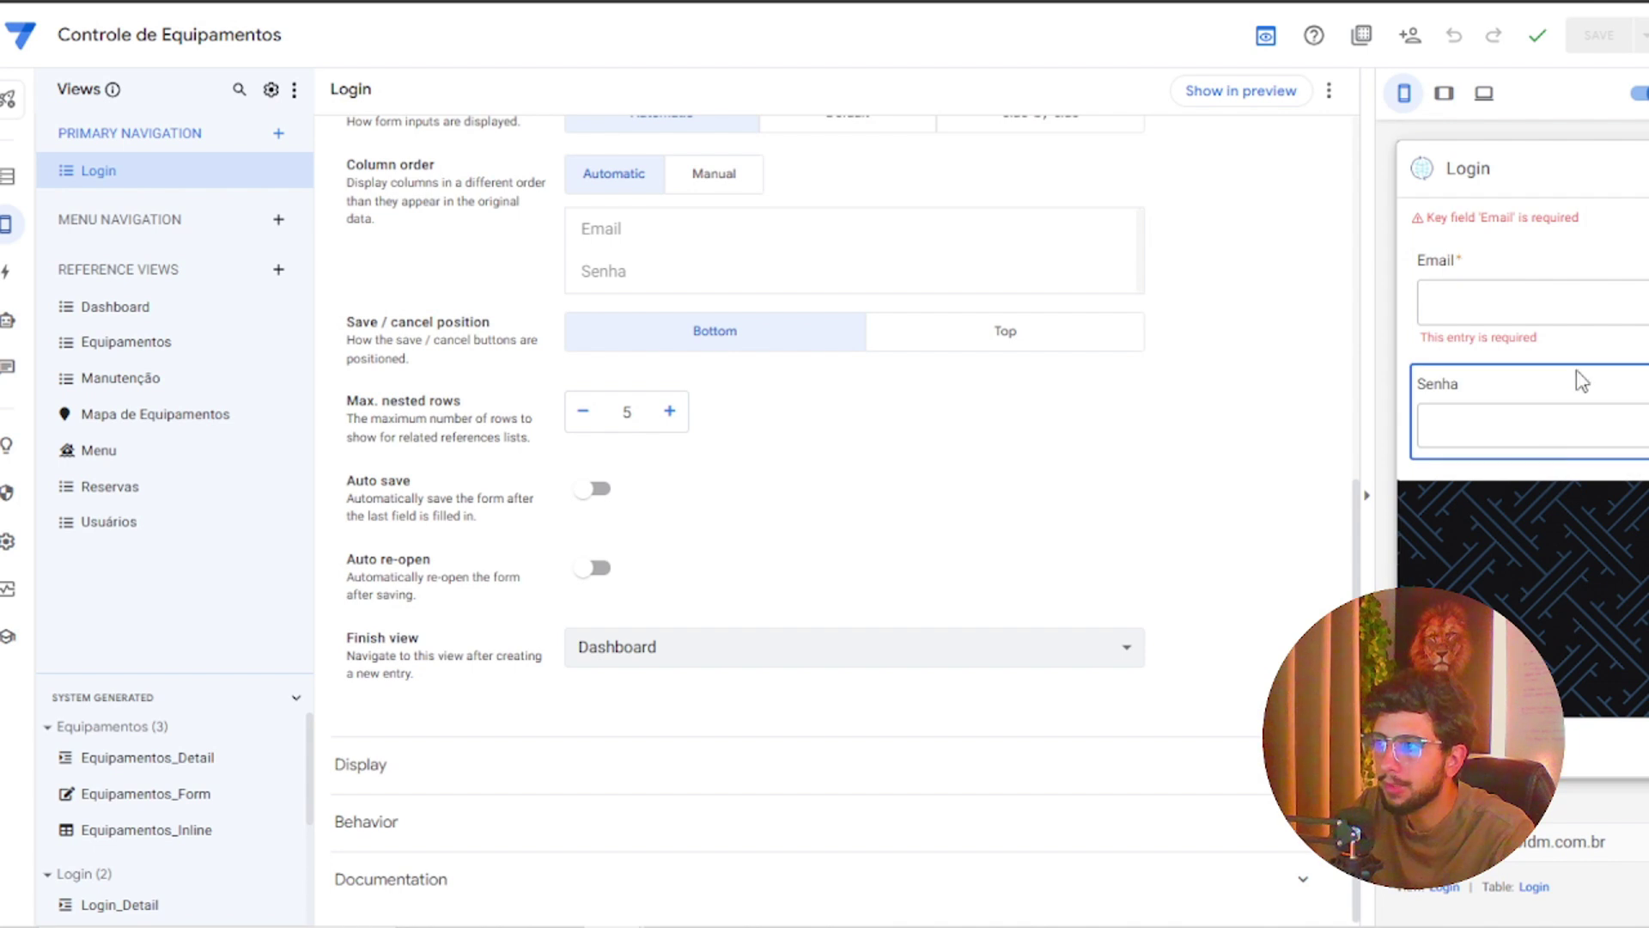
click(1538, 427)
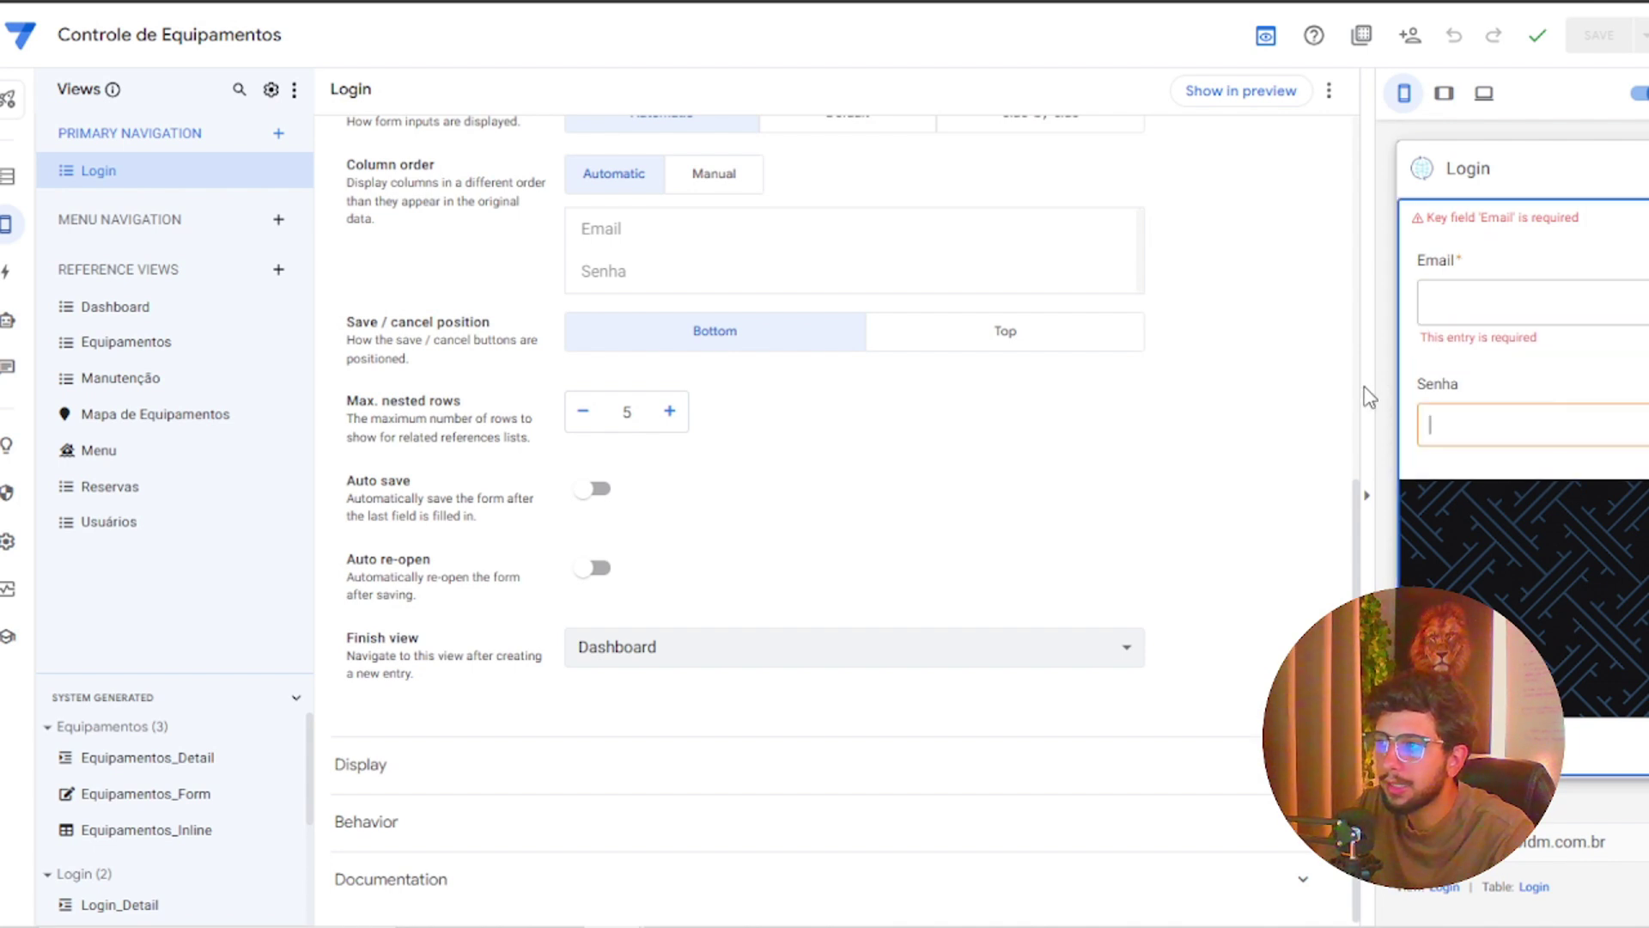
click(6, 176)
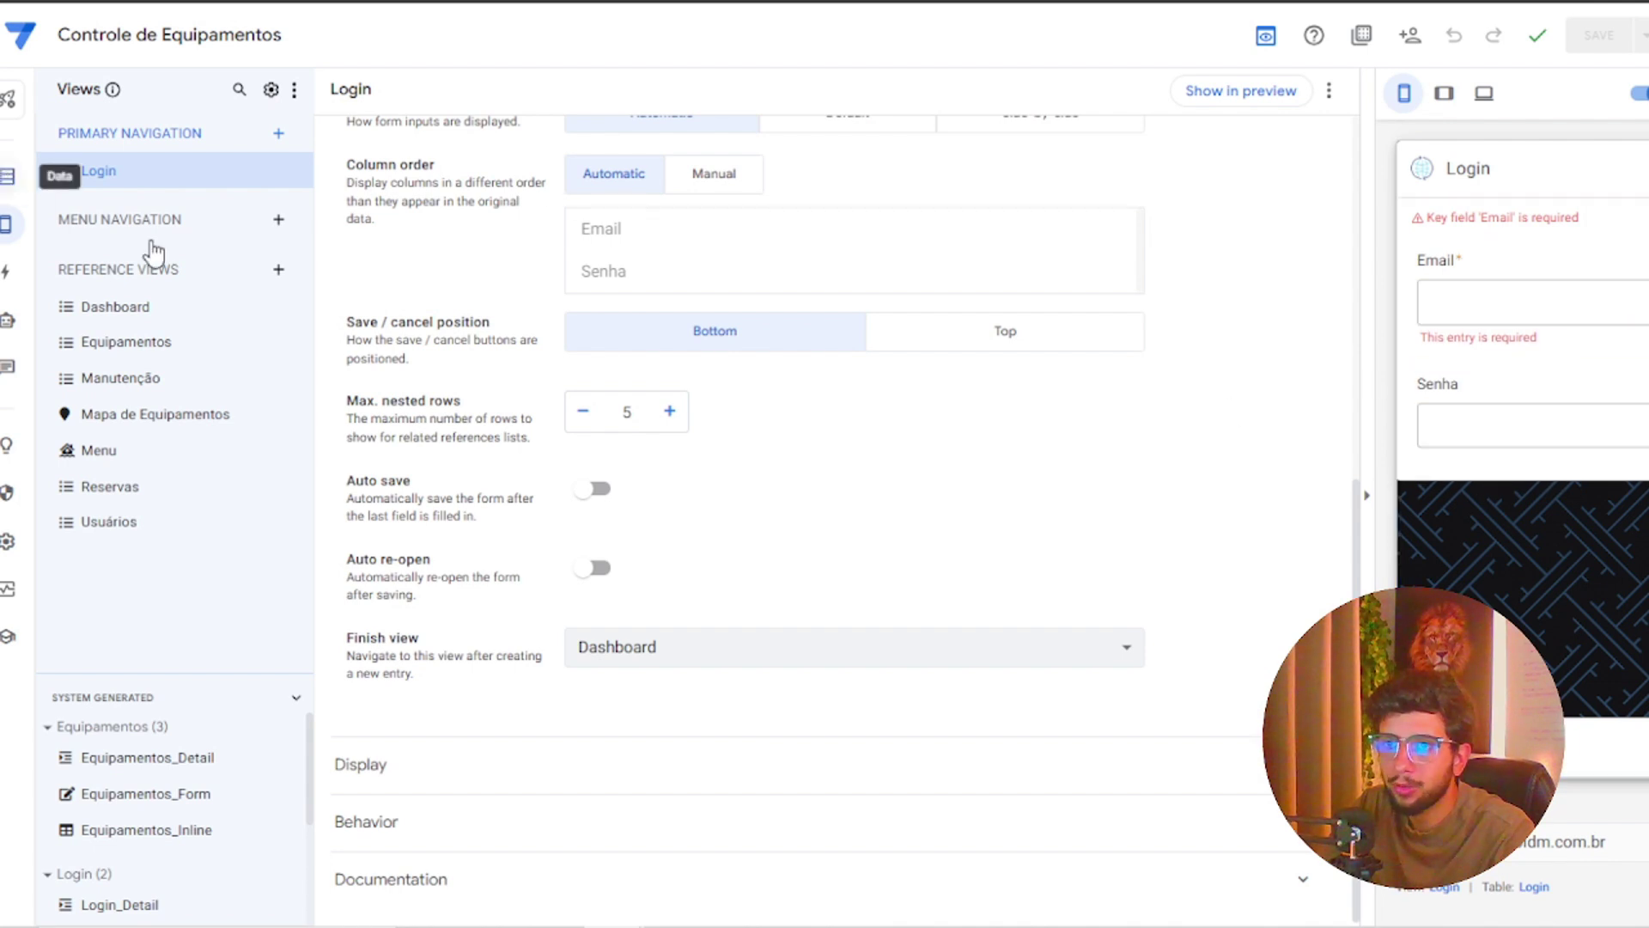
click(101, 169)
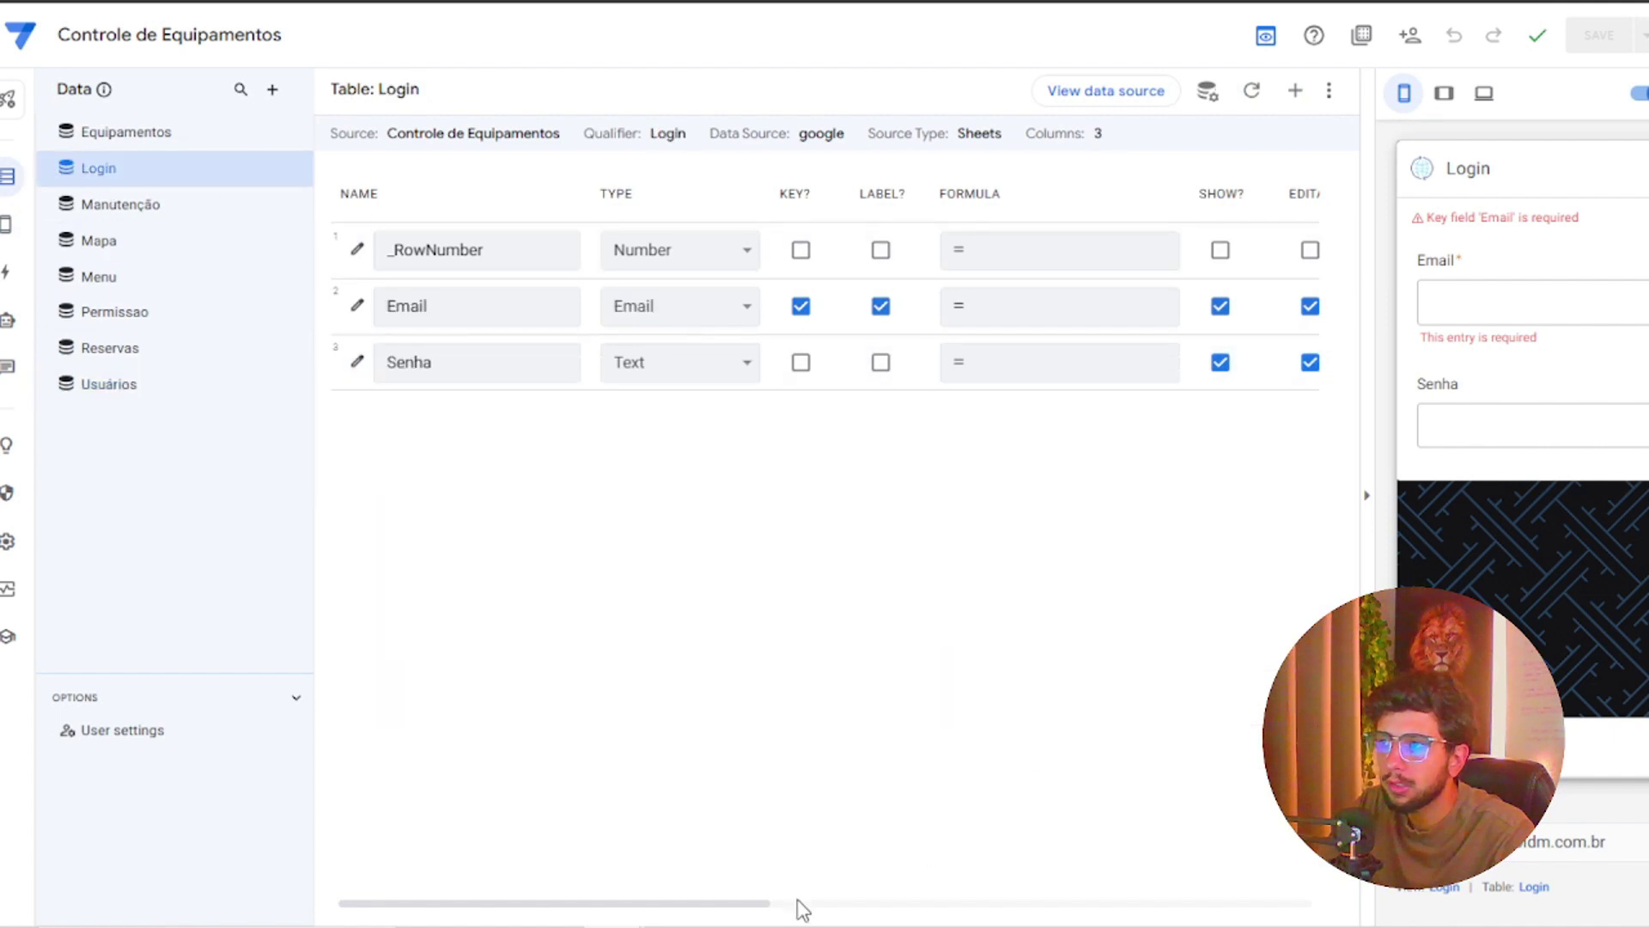
drag(756, 903, 877, 906)
click(1122, 362)
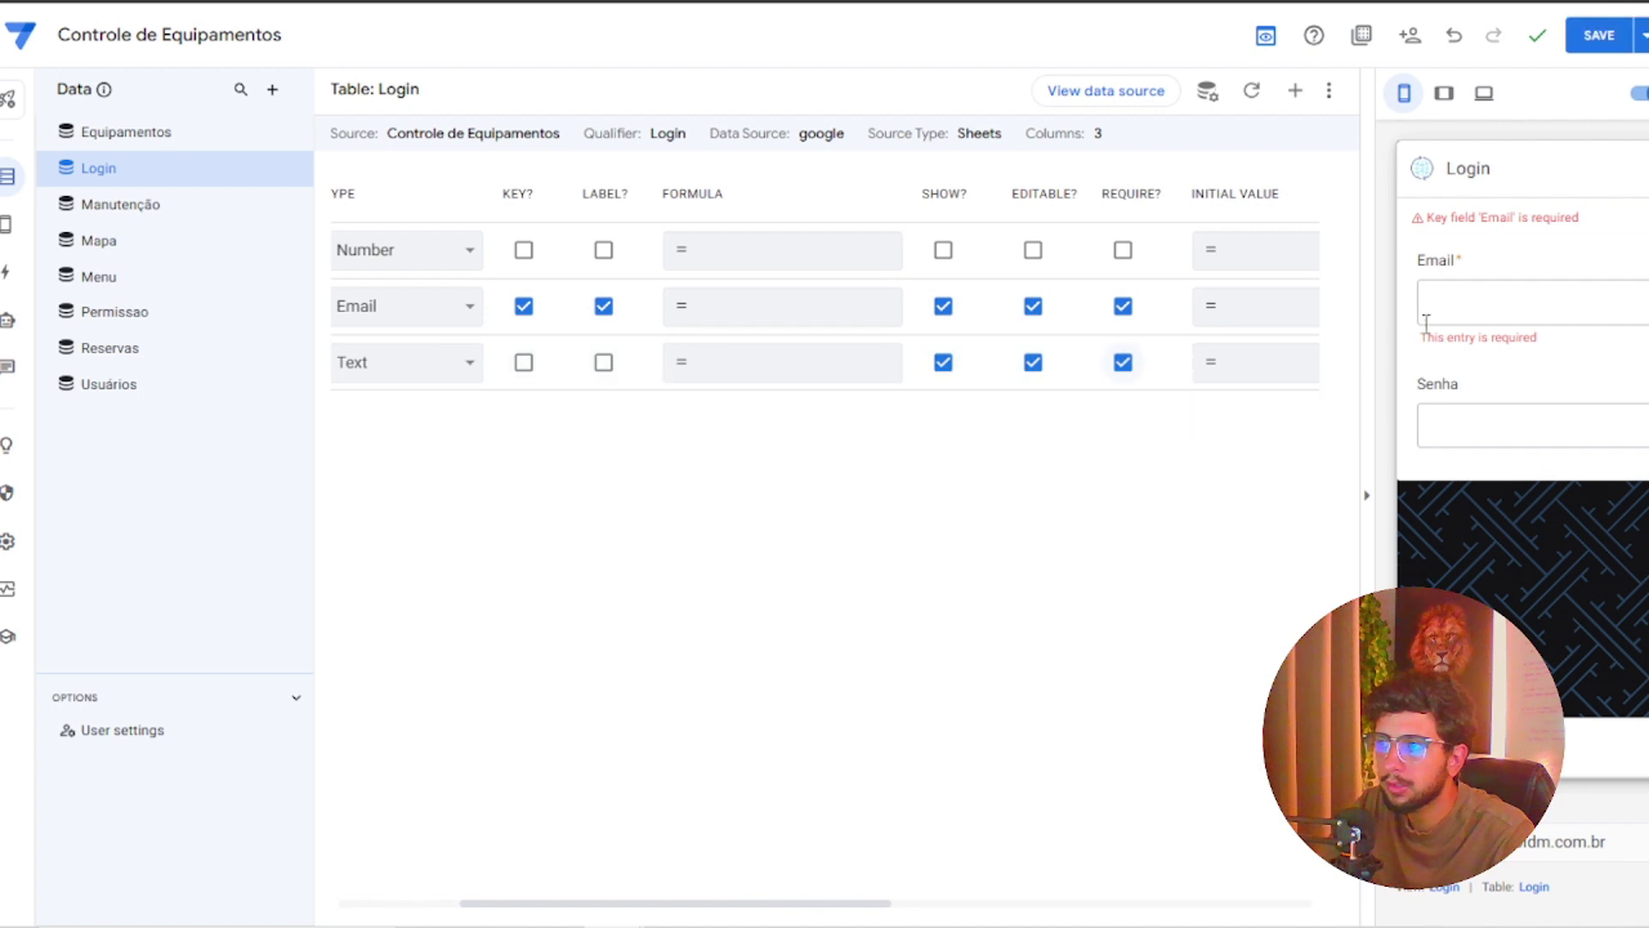
click(1590, 38)
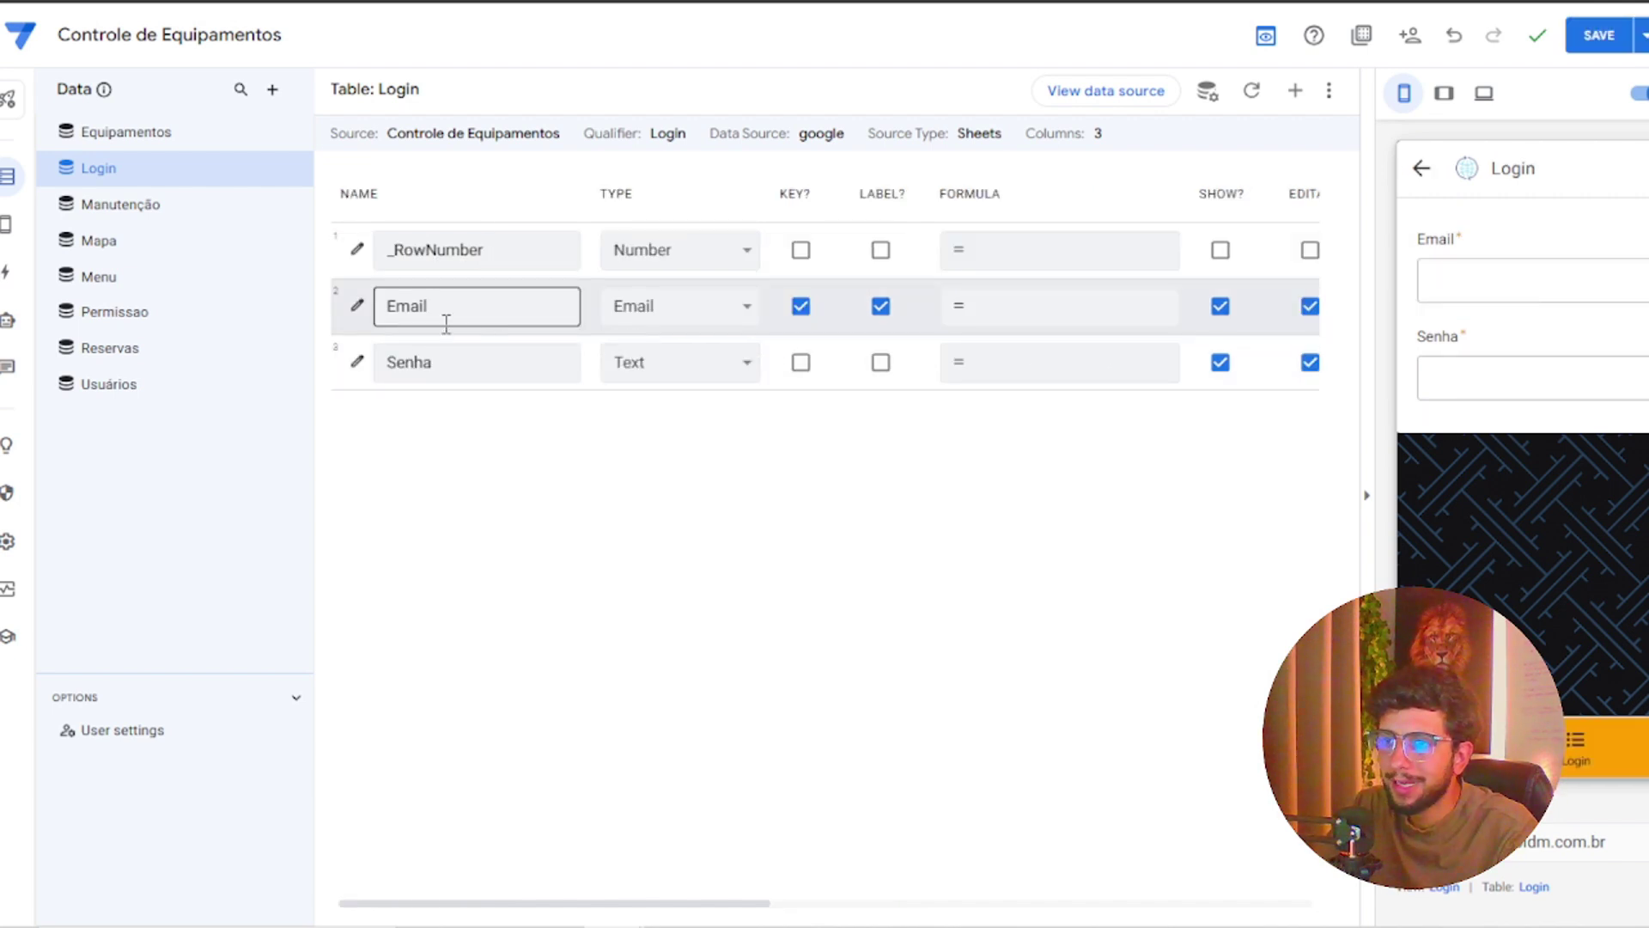
Start the Login Email column's Valid If expression with ISNOTBLANK
click(359, 310)
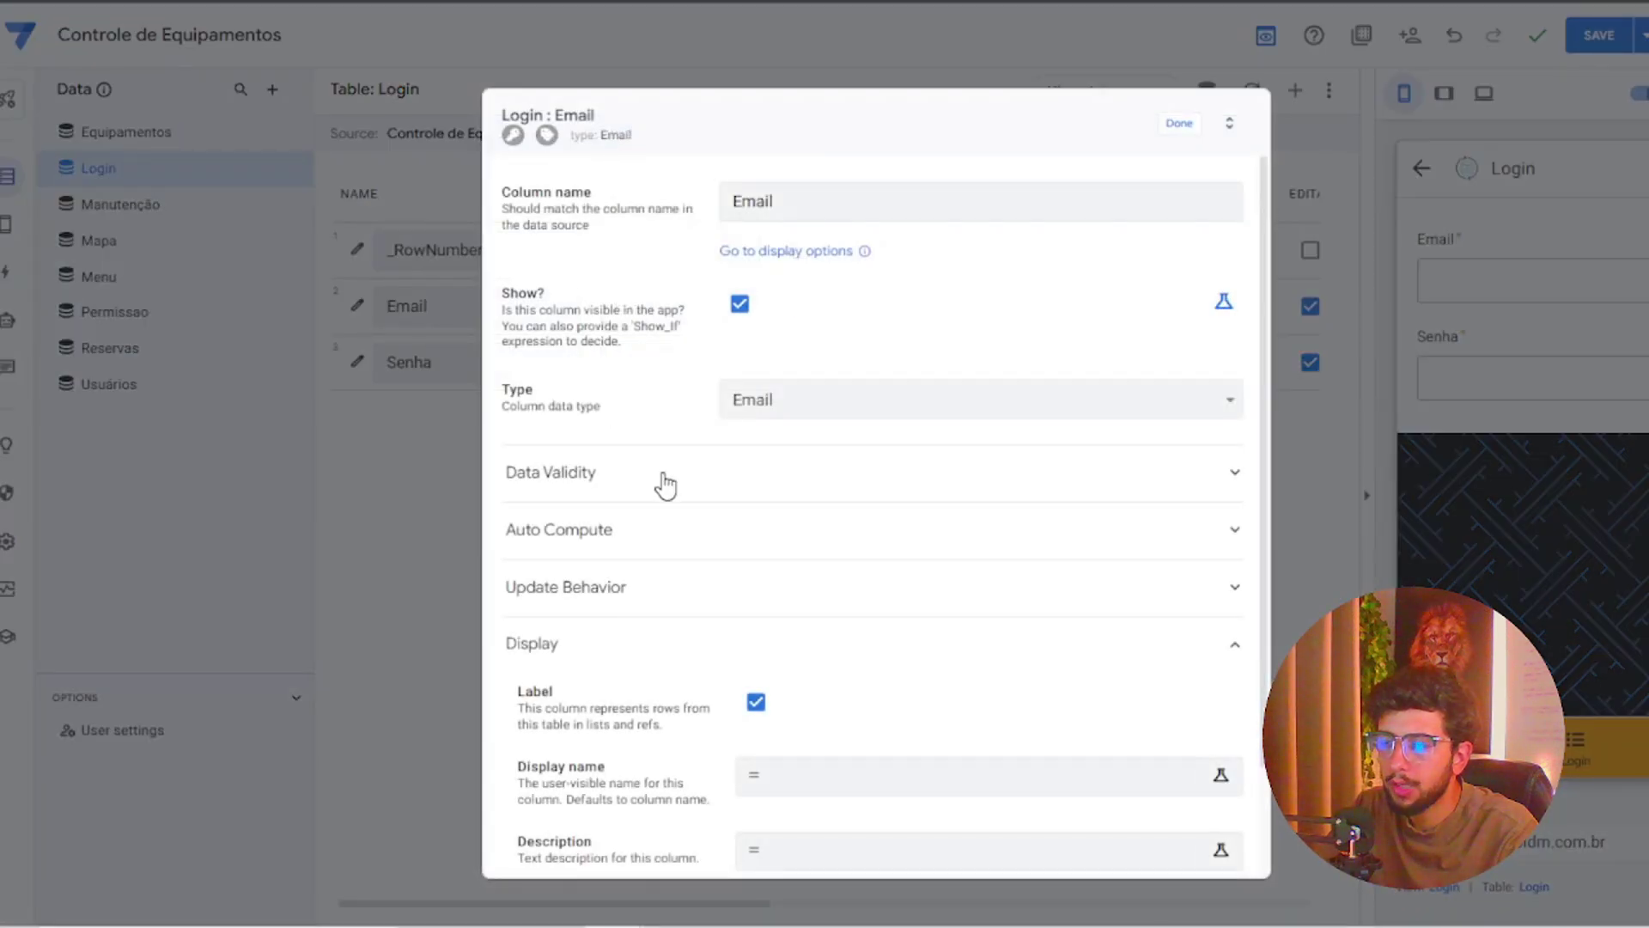
click(665, 483)
click(835, 545)
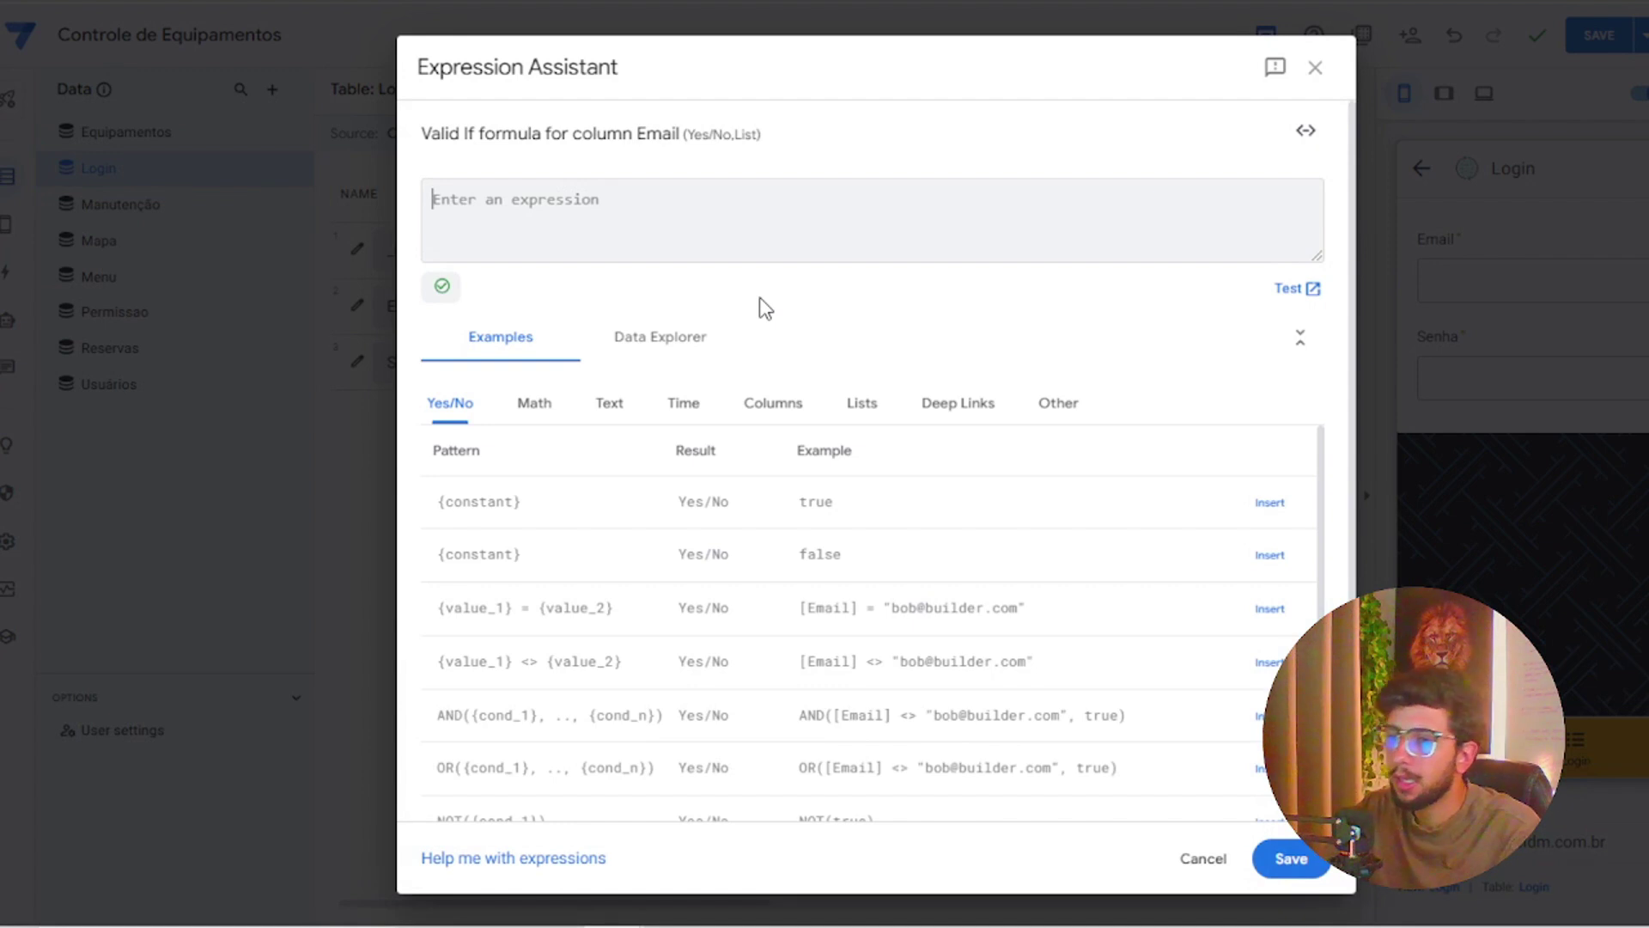
text(isn)
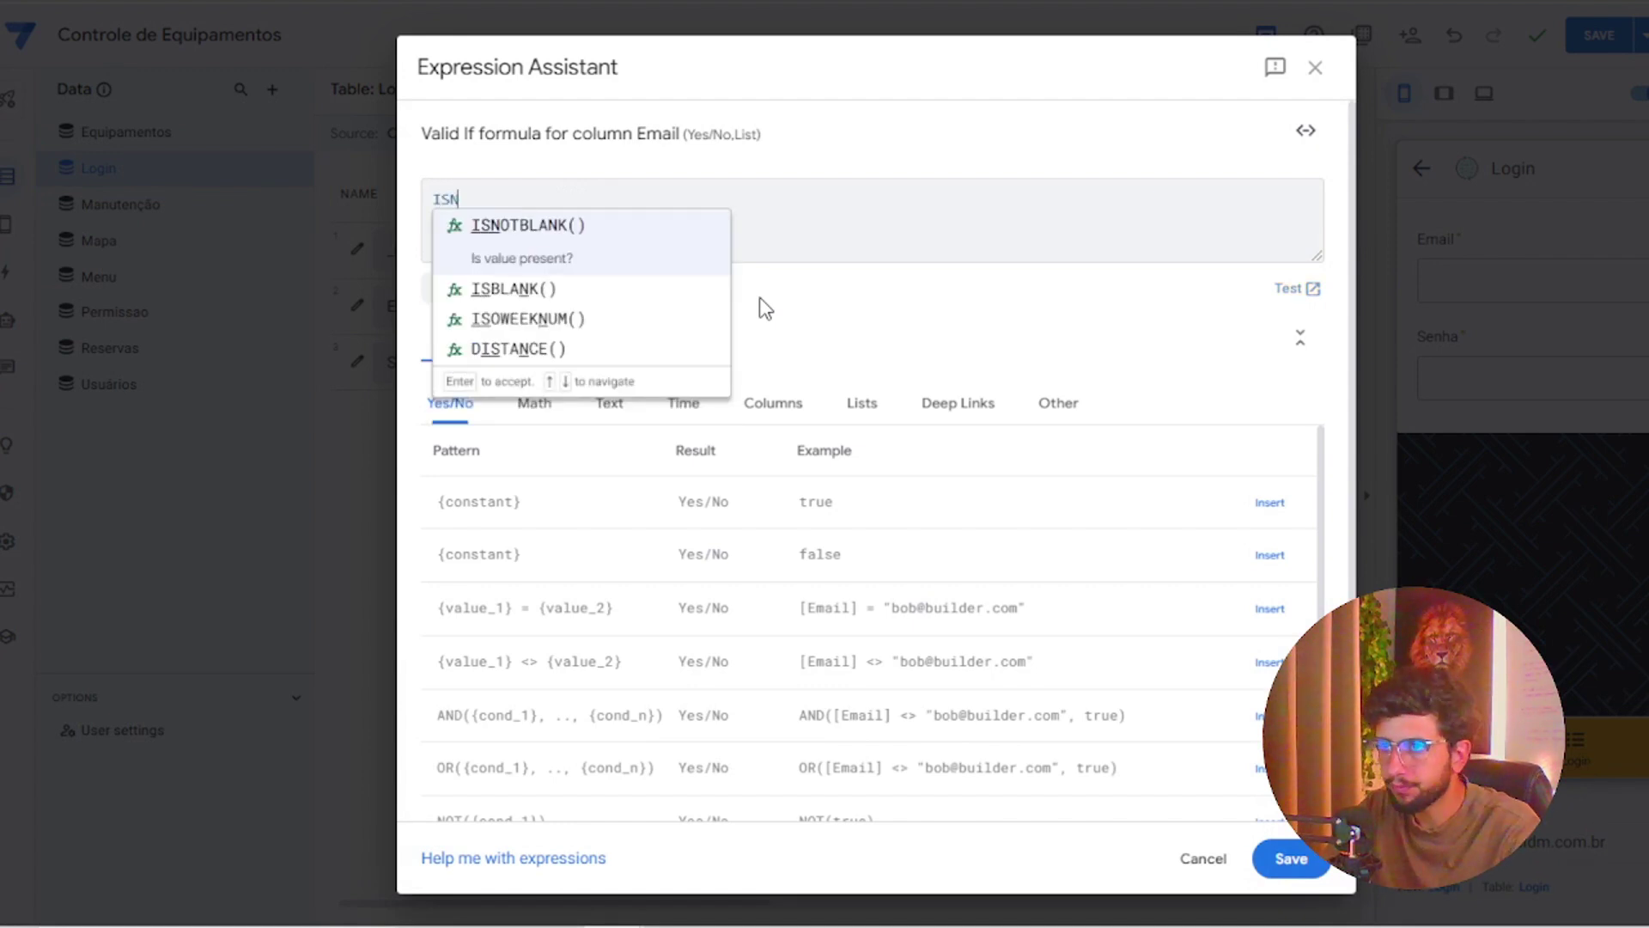
key(Return)
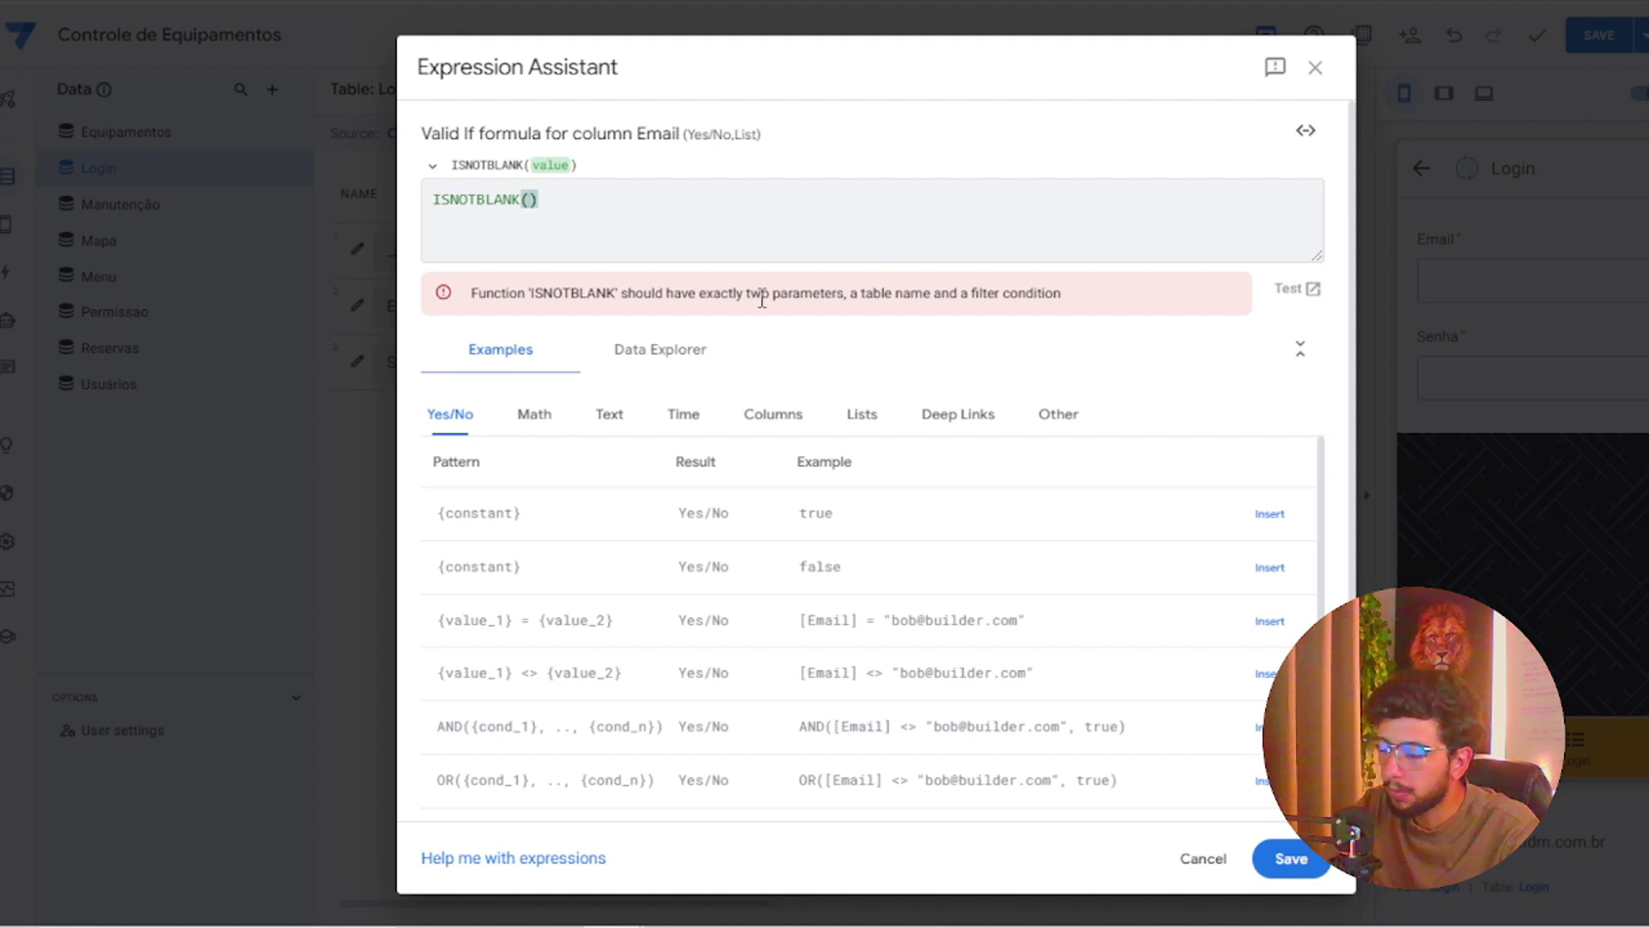
Add LOOKUP([_THISROW].[EMAIL] inside the ISNOTBLANK expression
text((LOO)
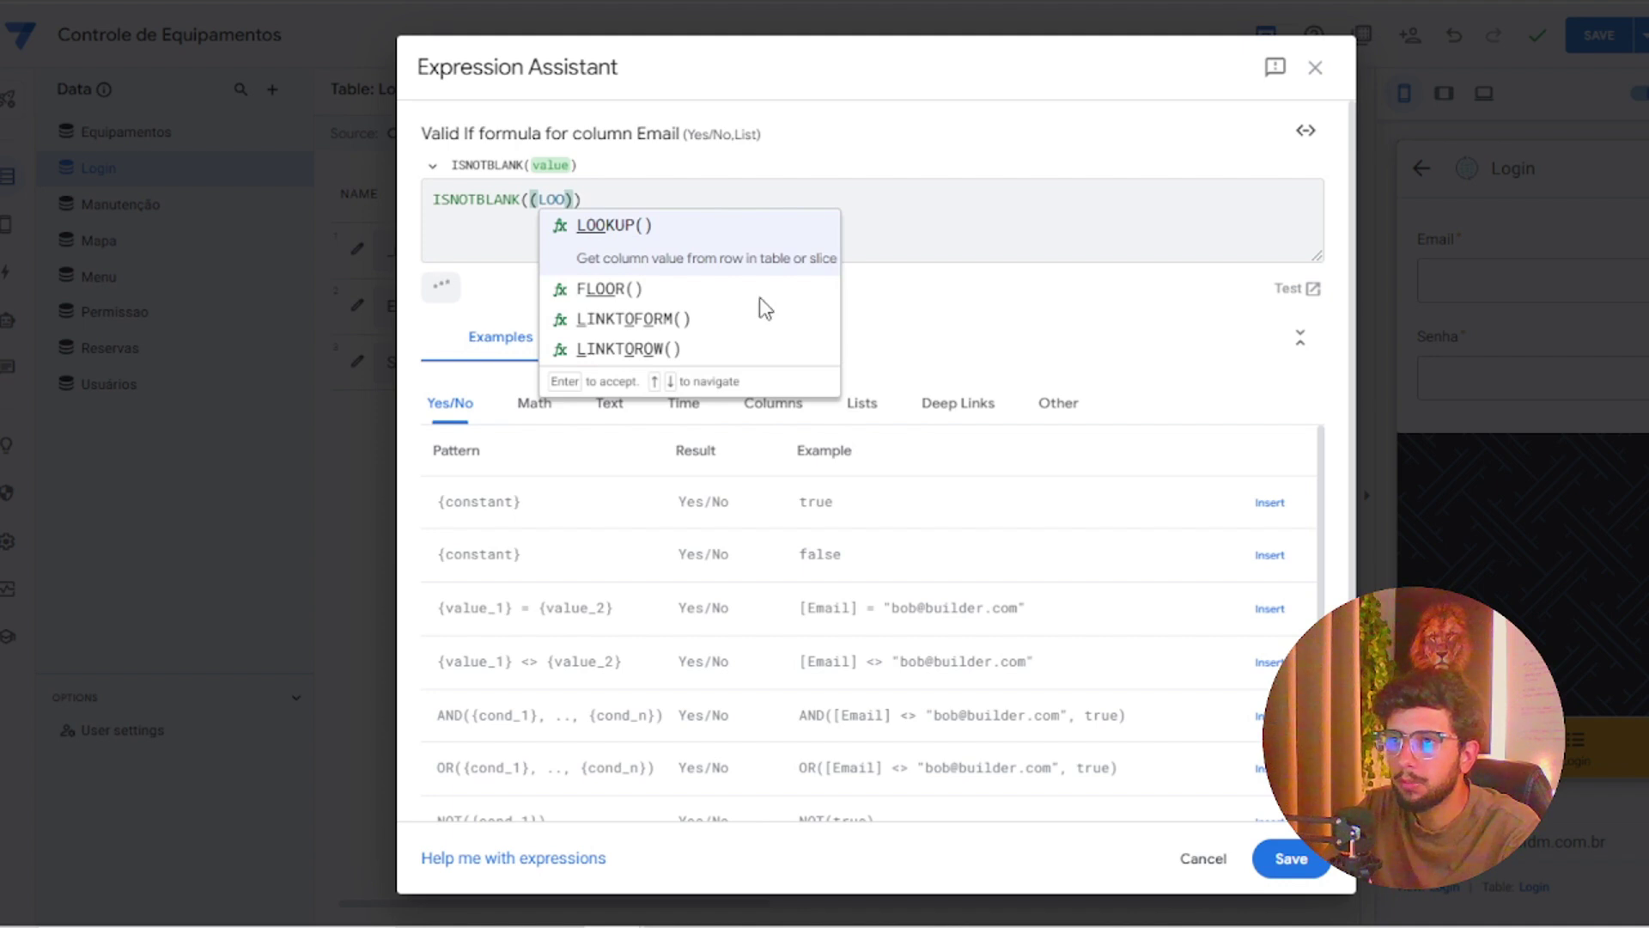
key(Return)
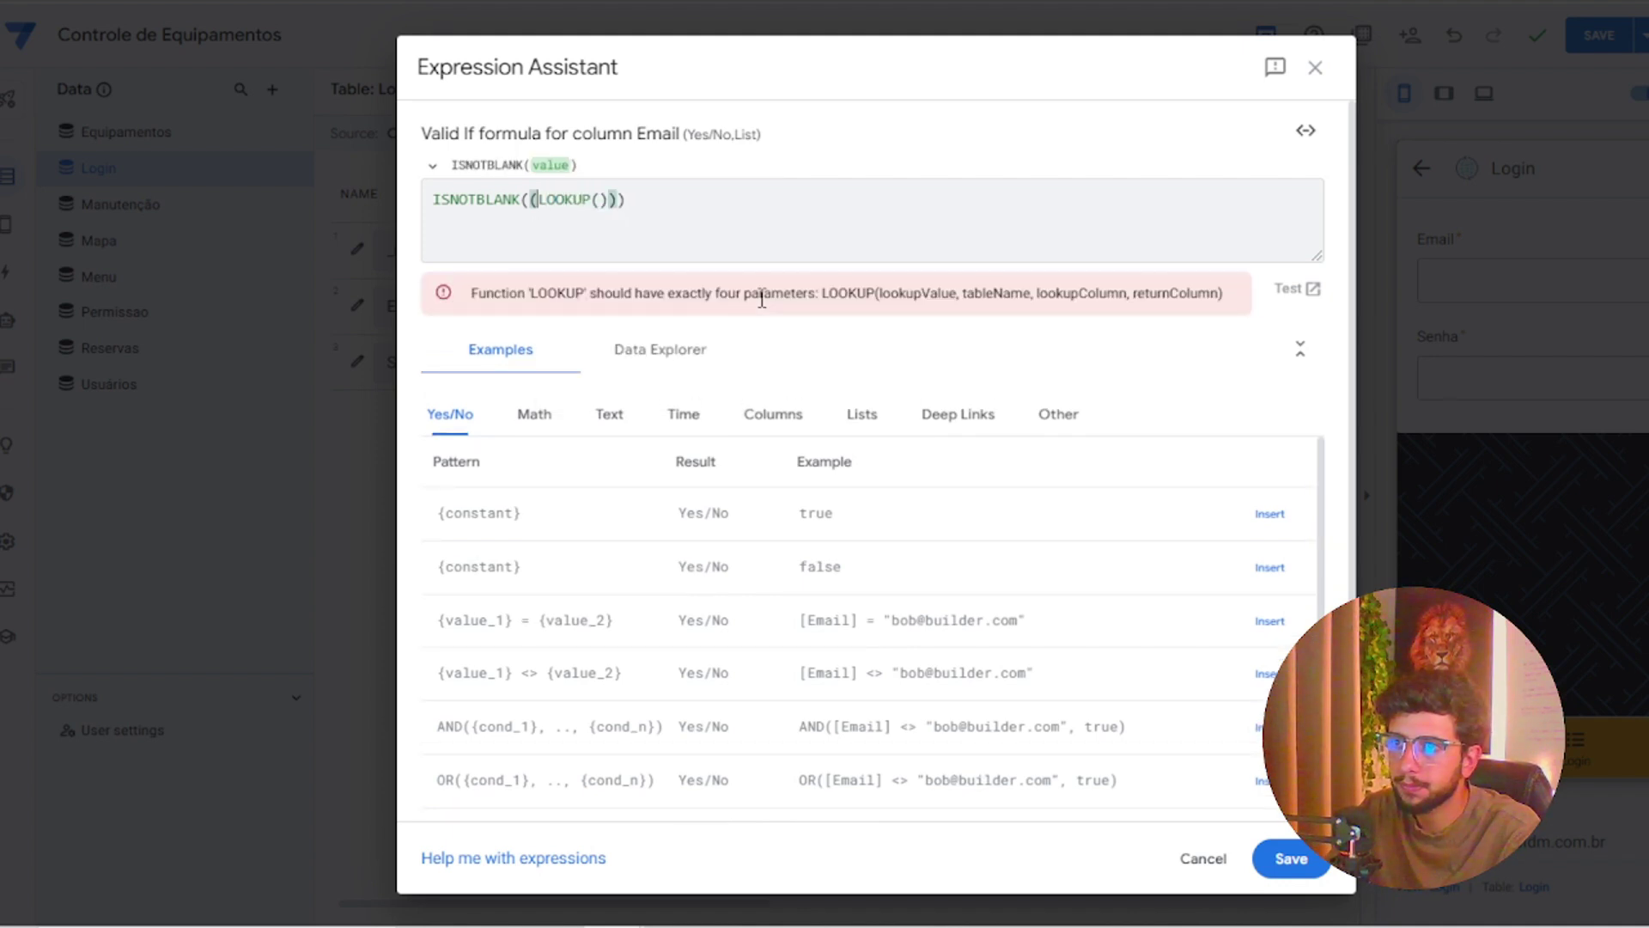
key(BackSpace)
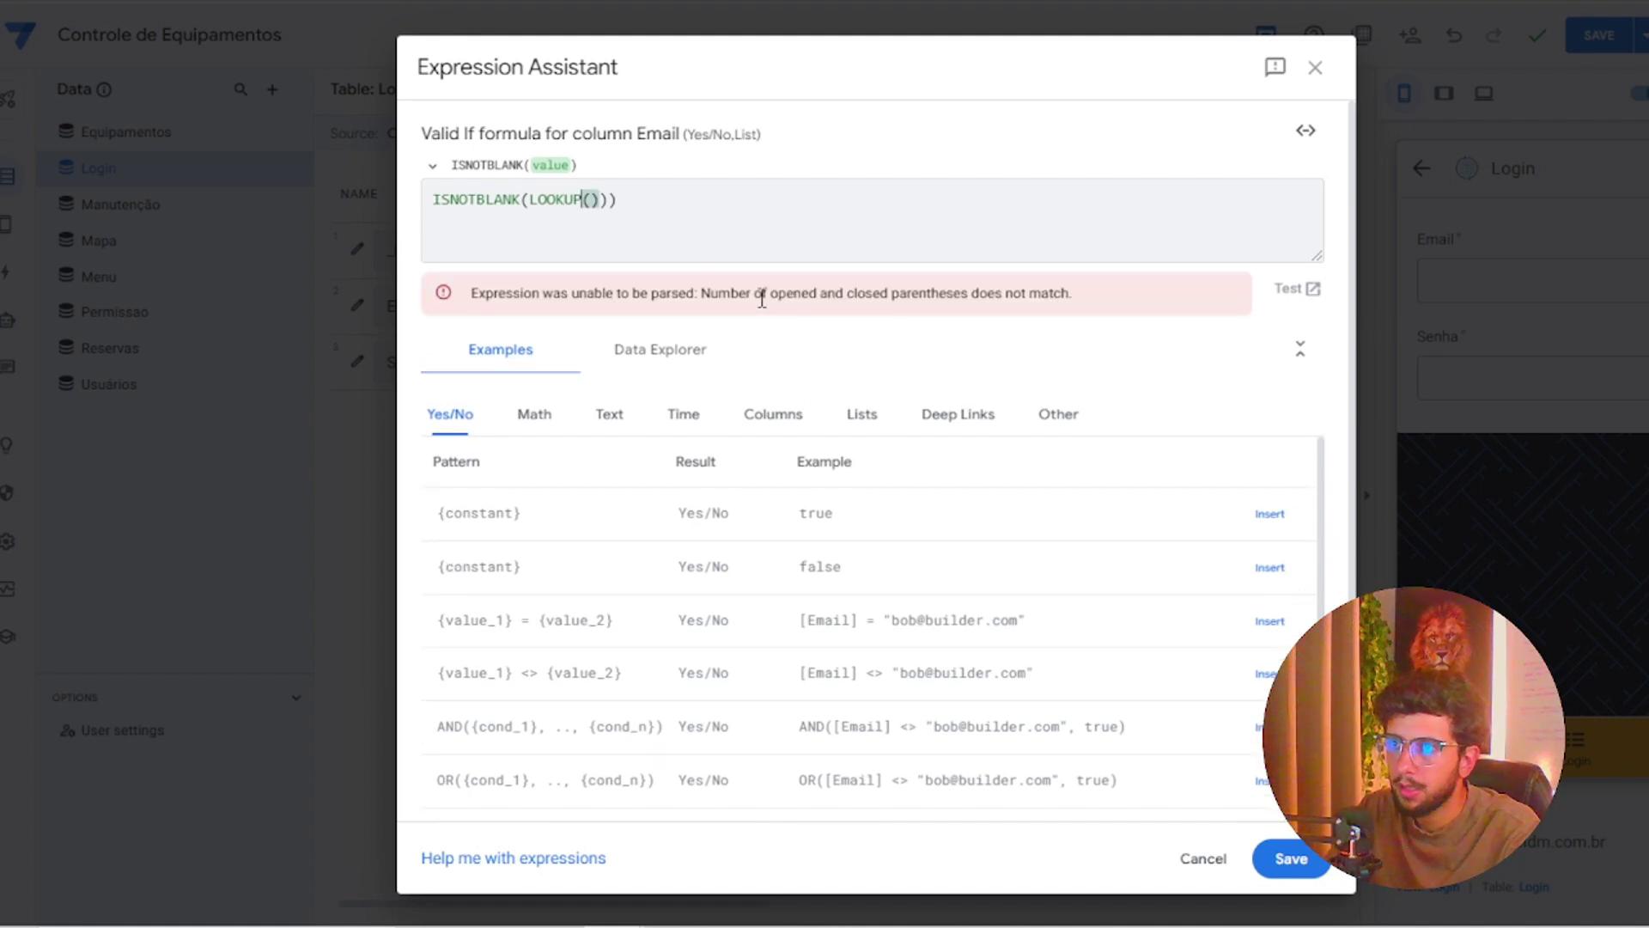
key(Right)
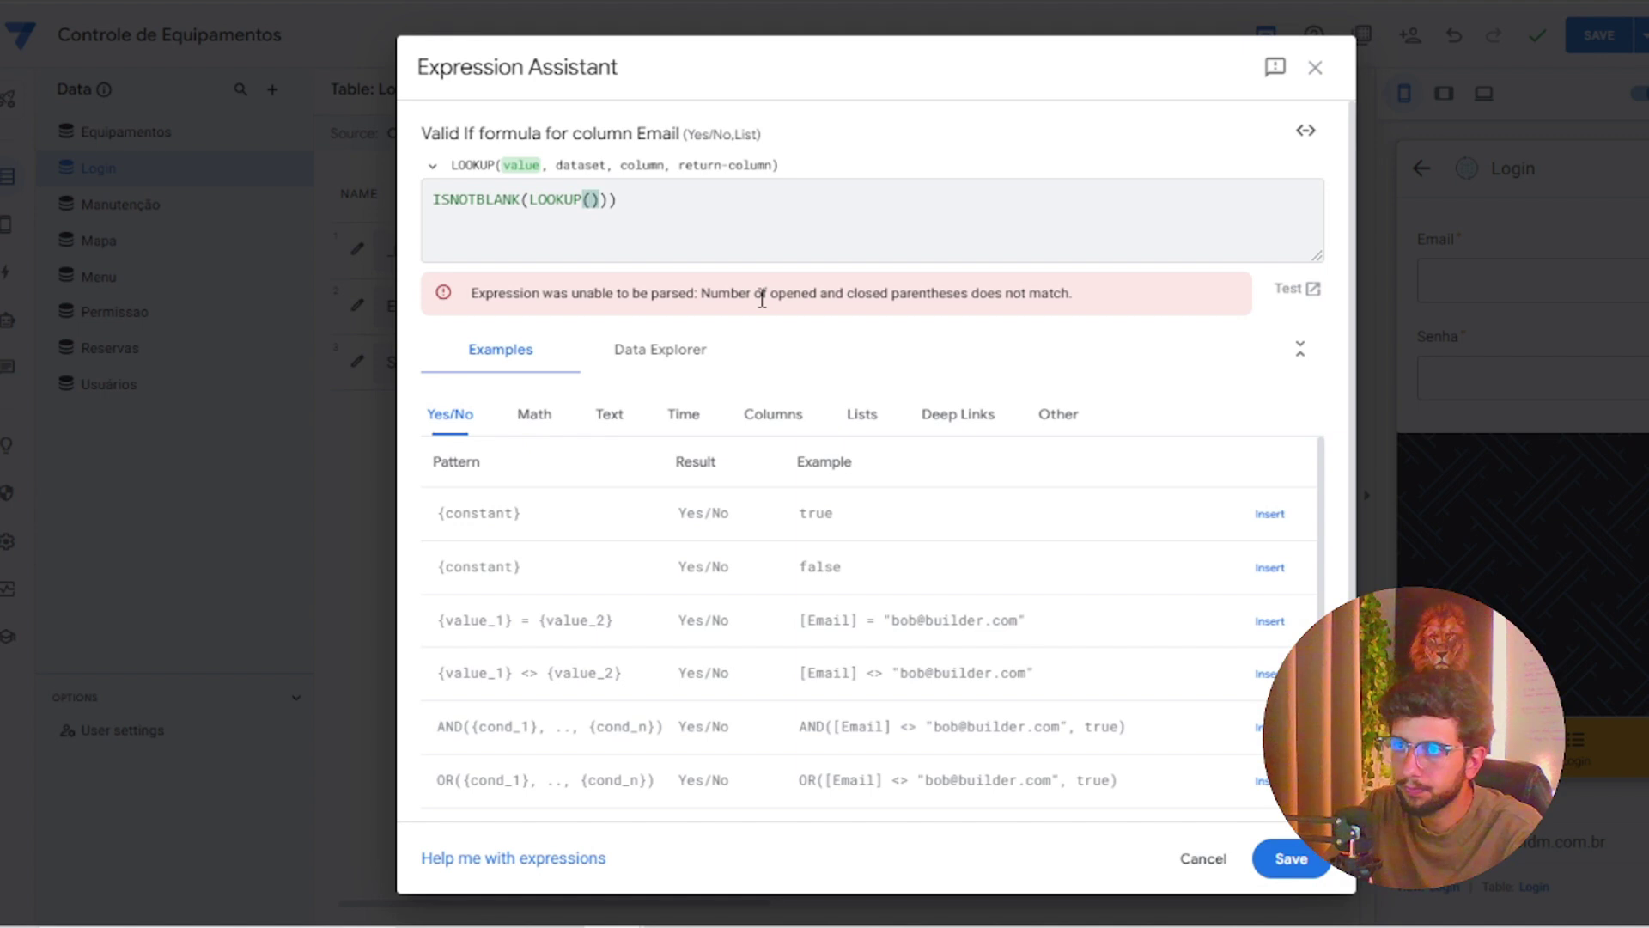
text(')
key(BackSpace)
text([)
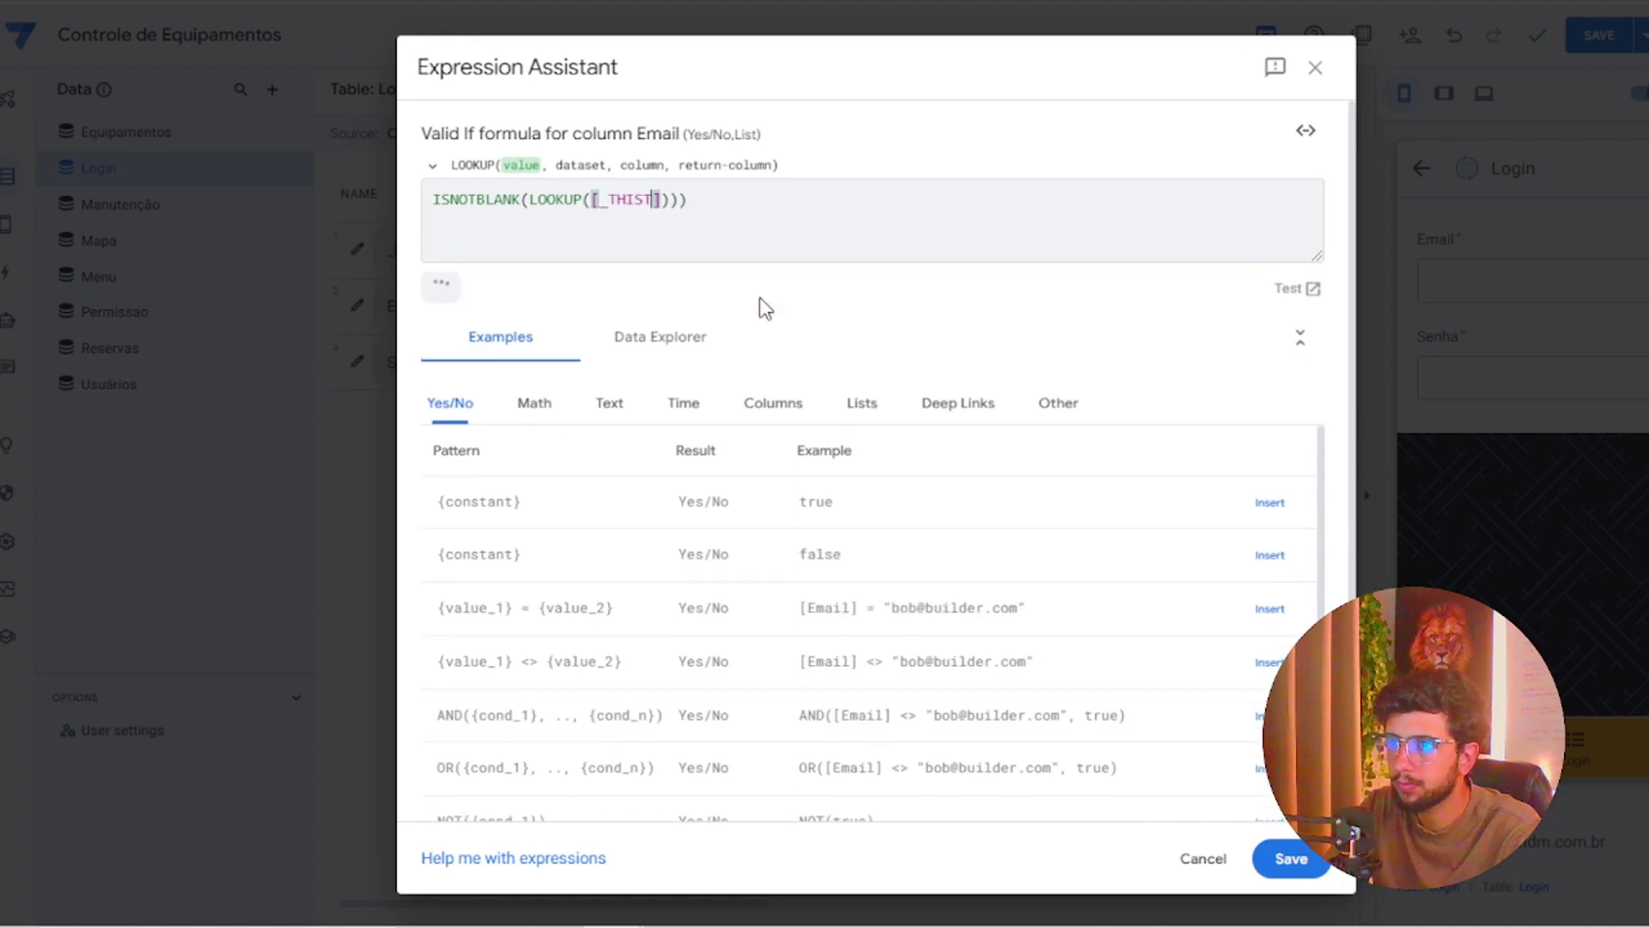
text(_THISROW)
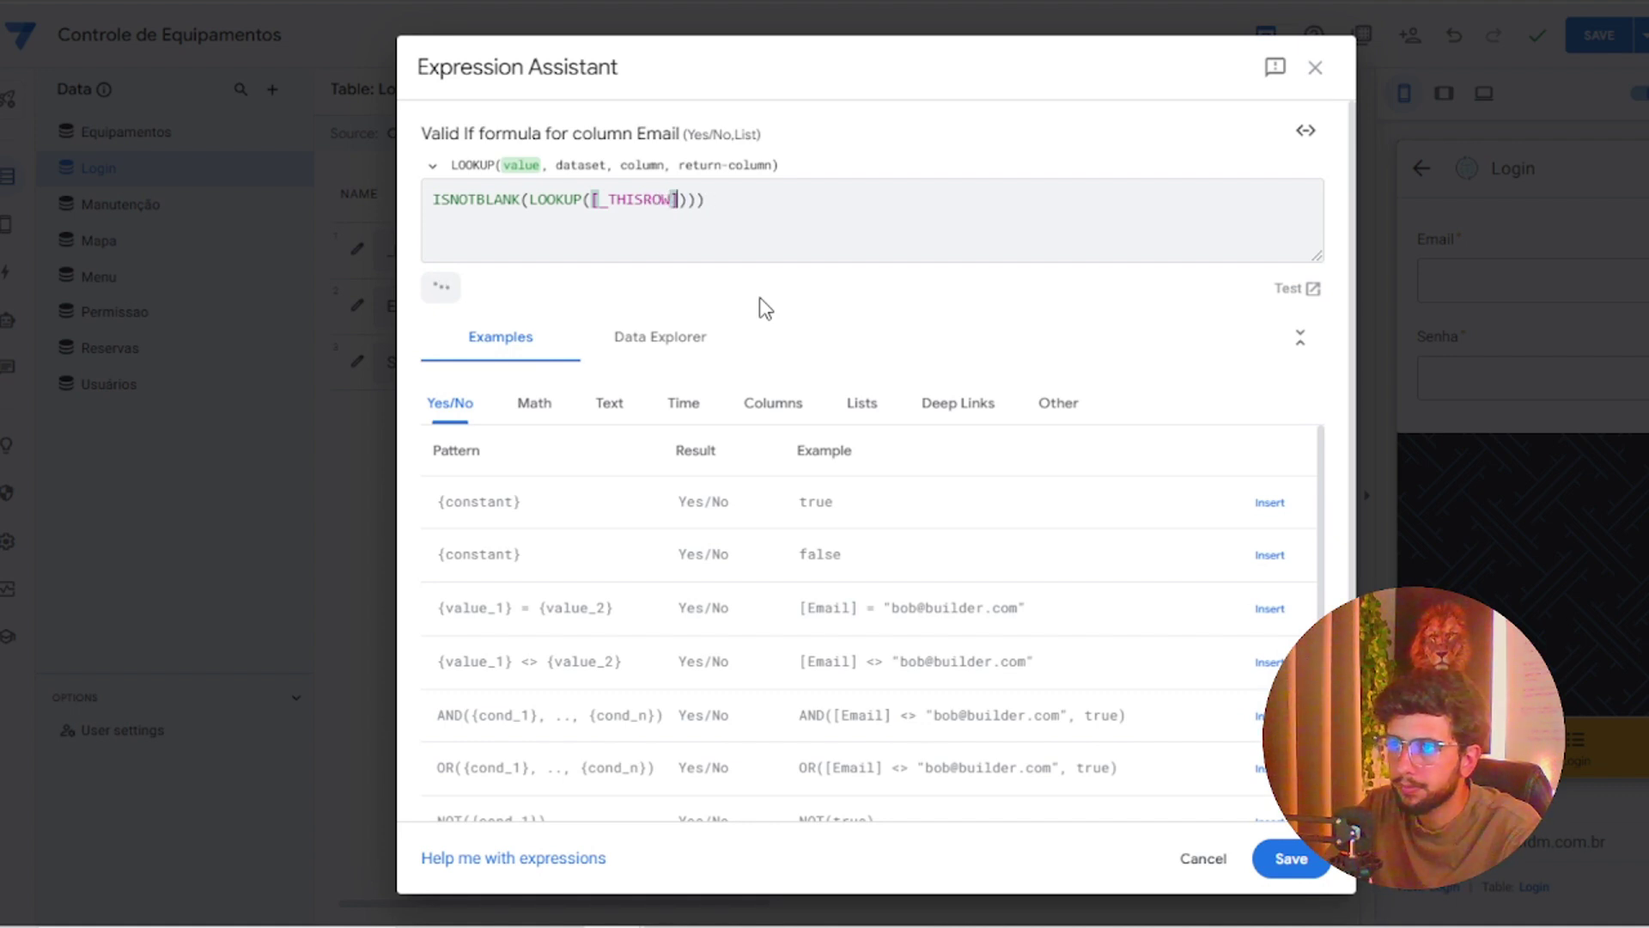
key(Right)
text(.[EM)
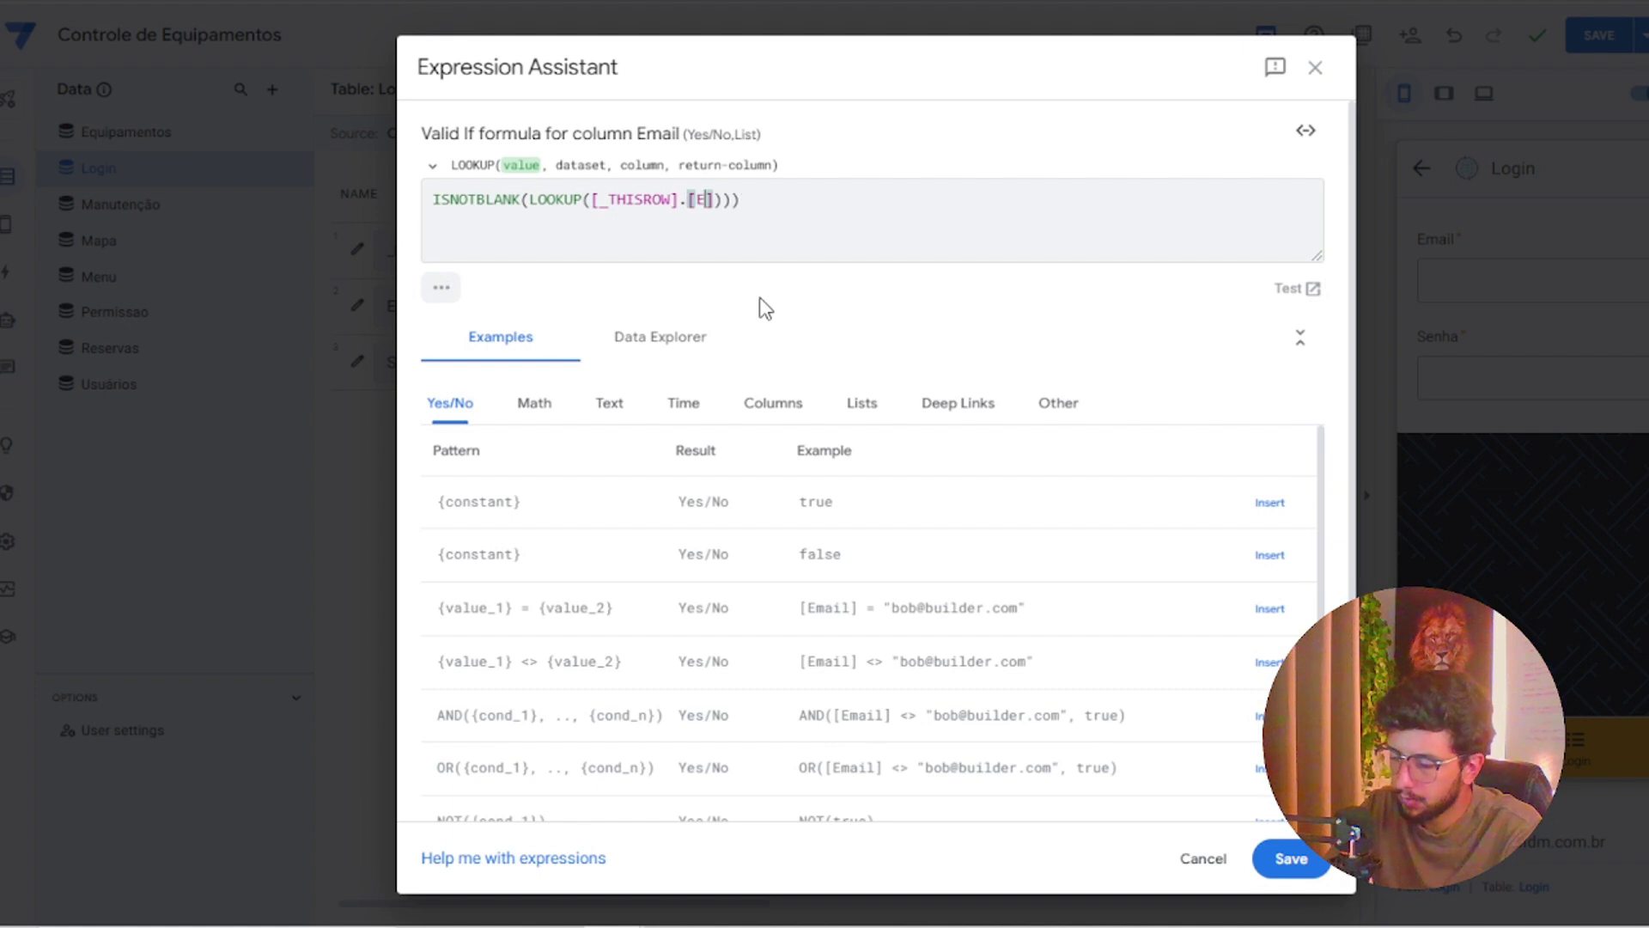
text(AIL)
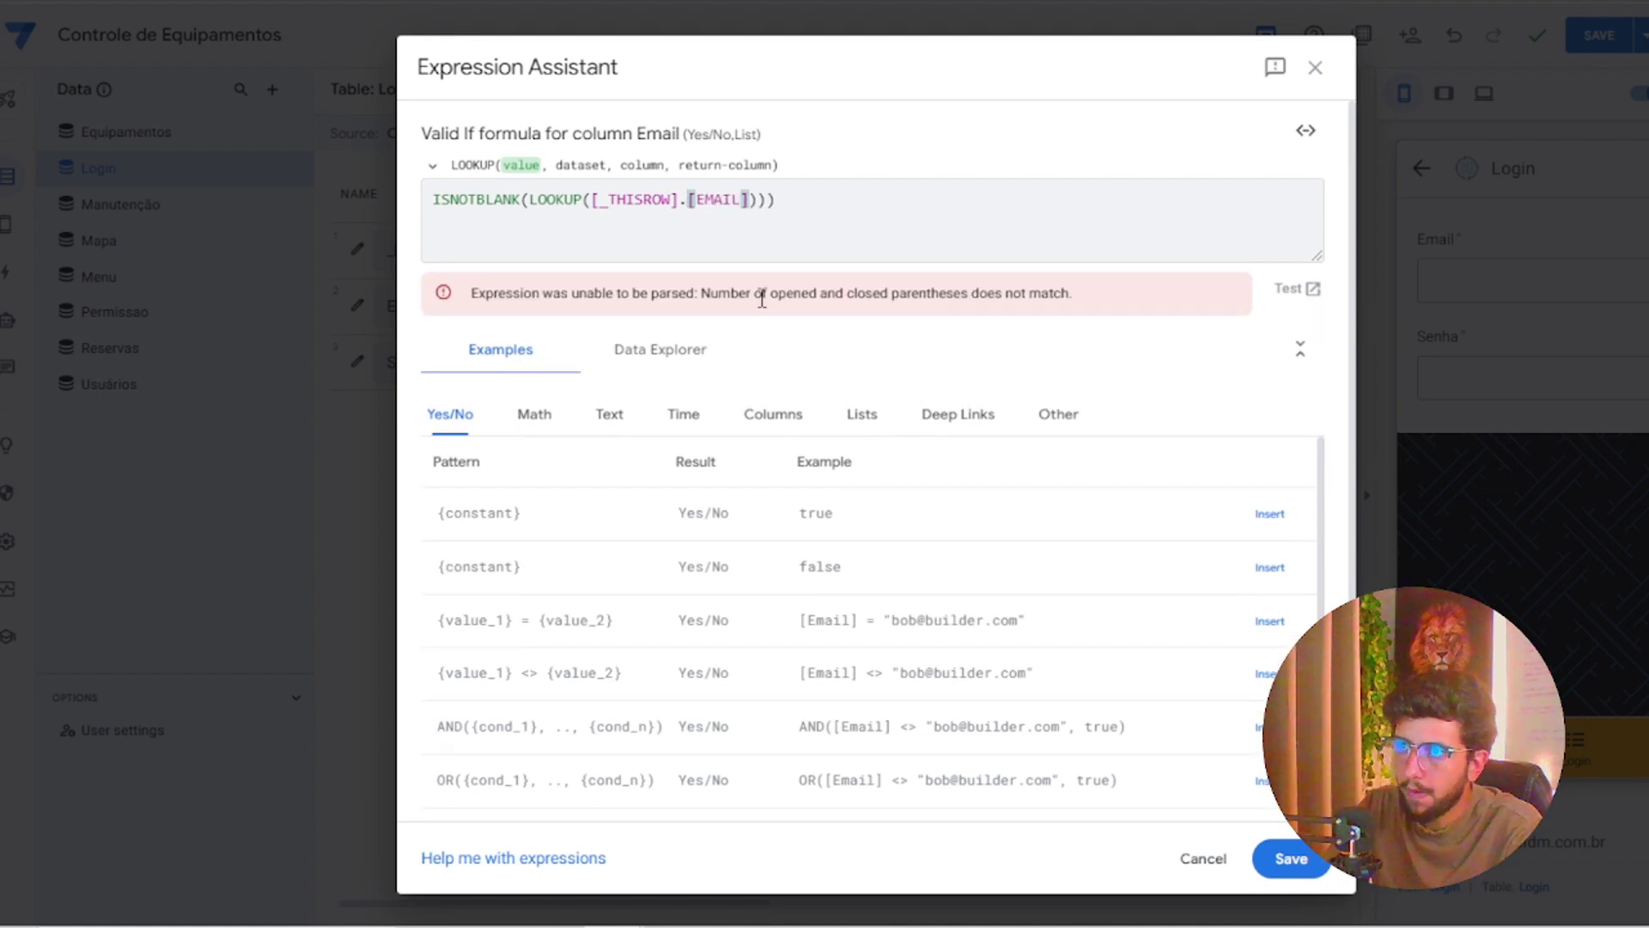
key(Right)
Finish the LOOKUP with "Usuários","Email","Email", fix the parentheses, and save the formula
text(,)
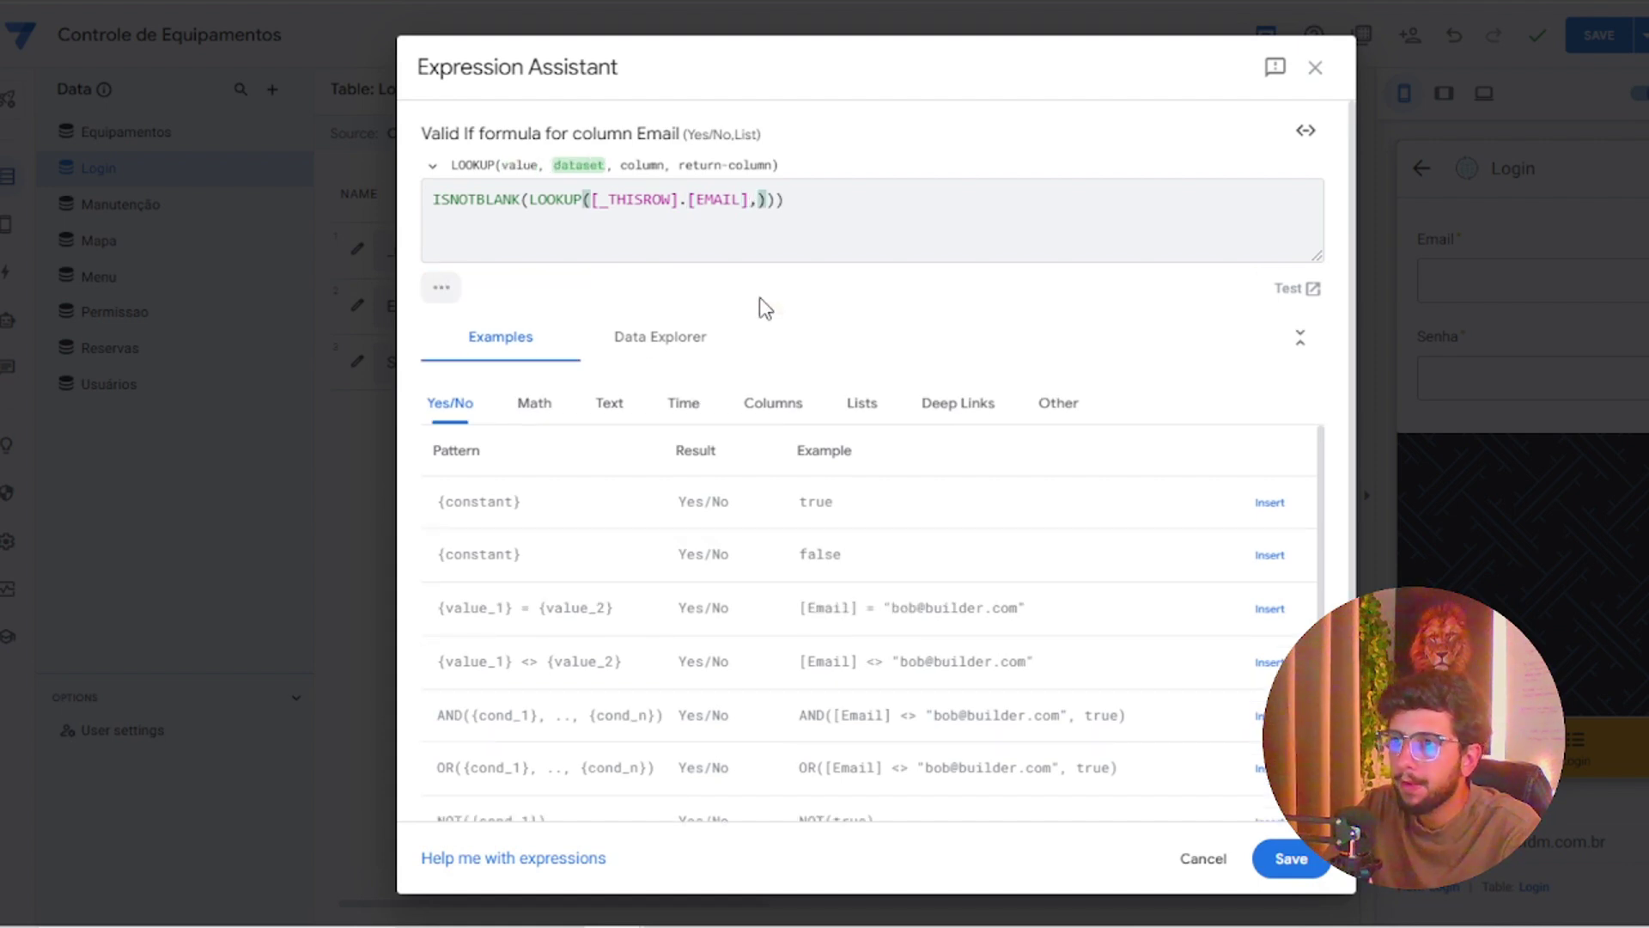
text( "US)
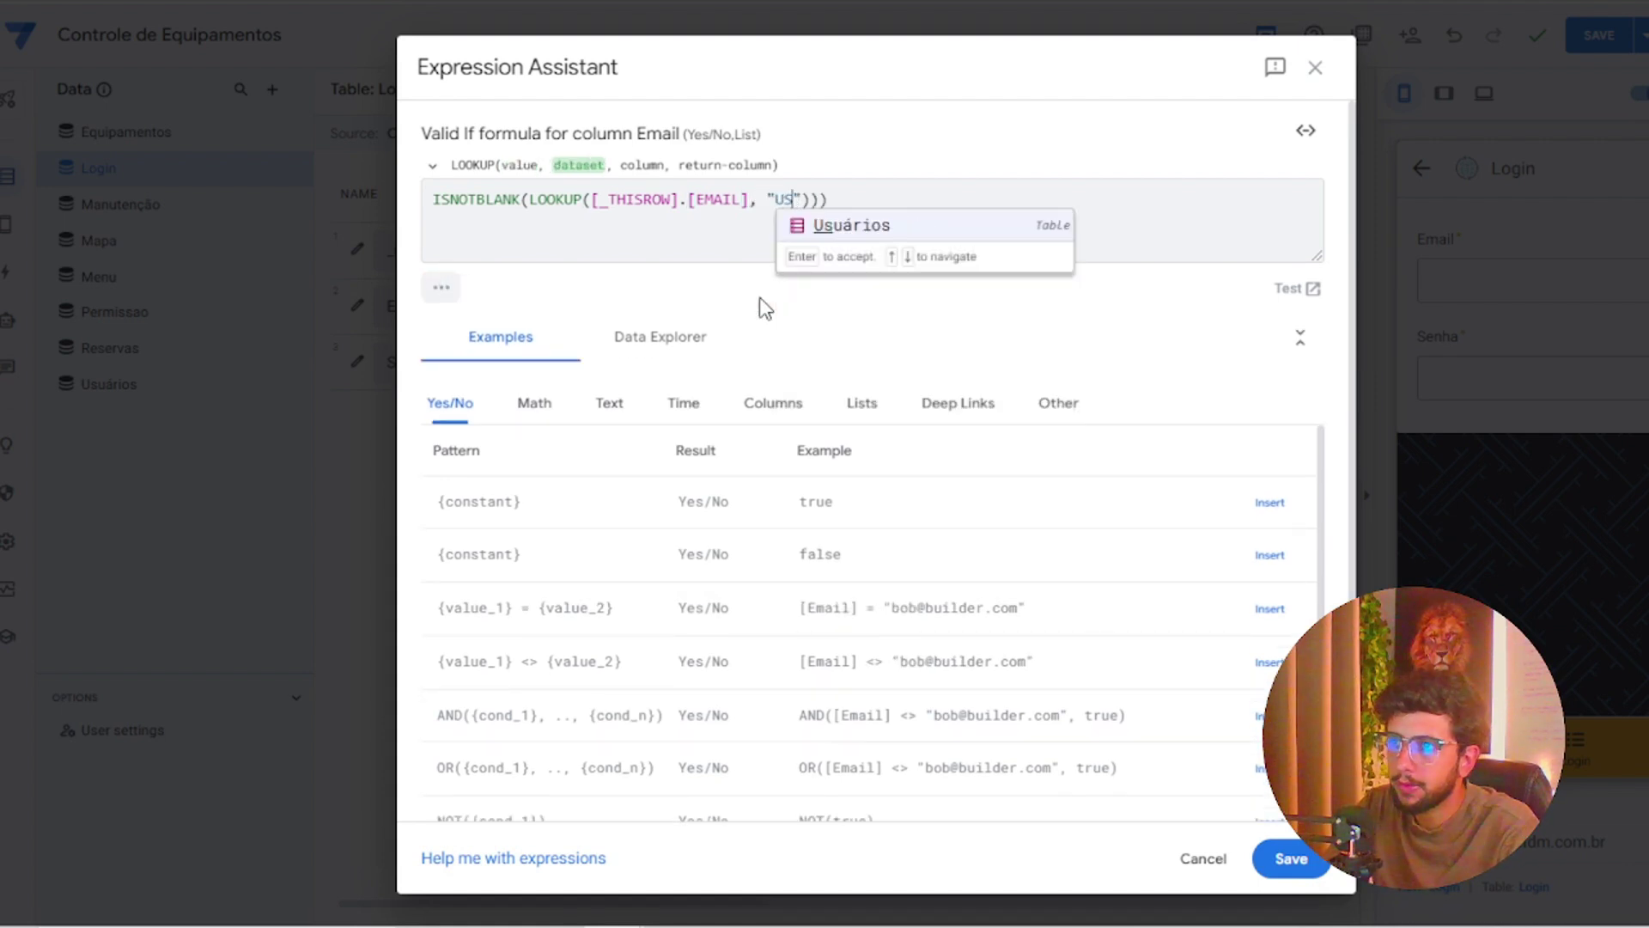
key(Return)
text(,")
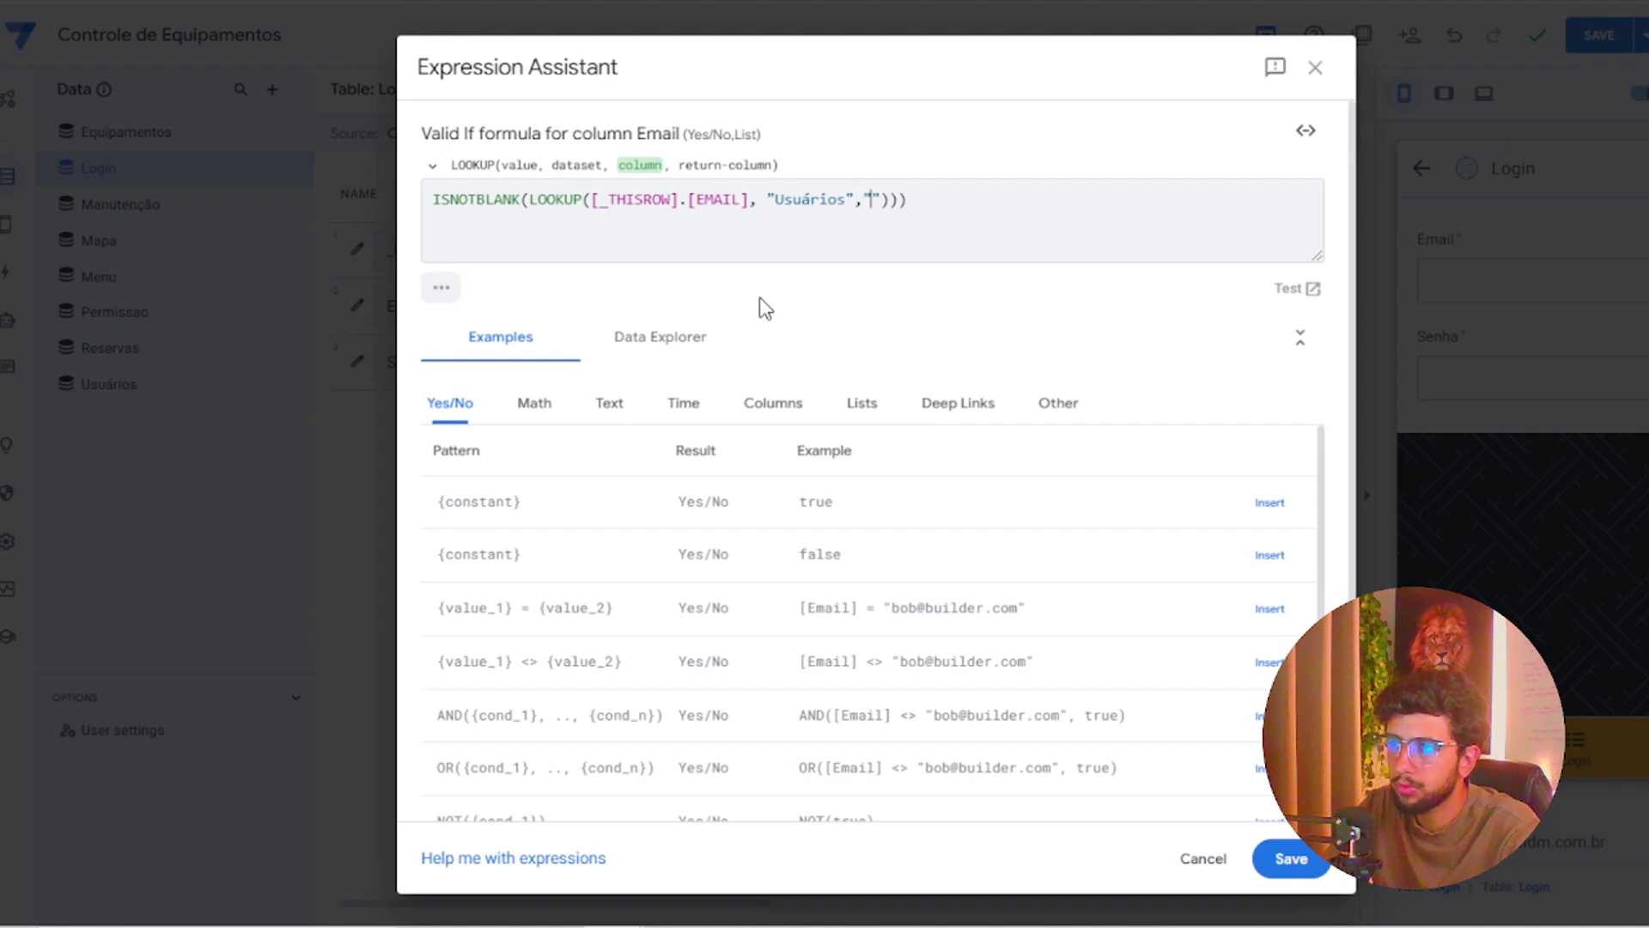
text(Em)
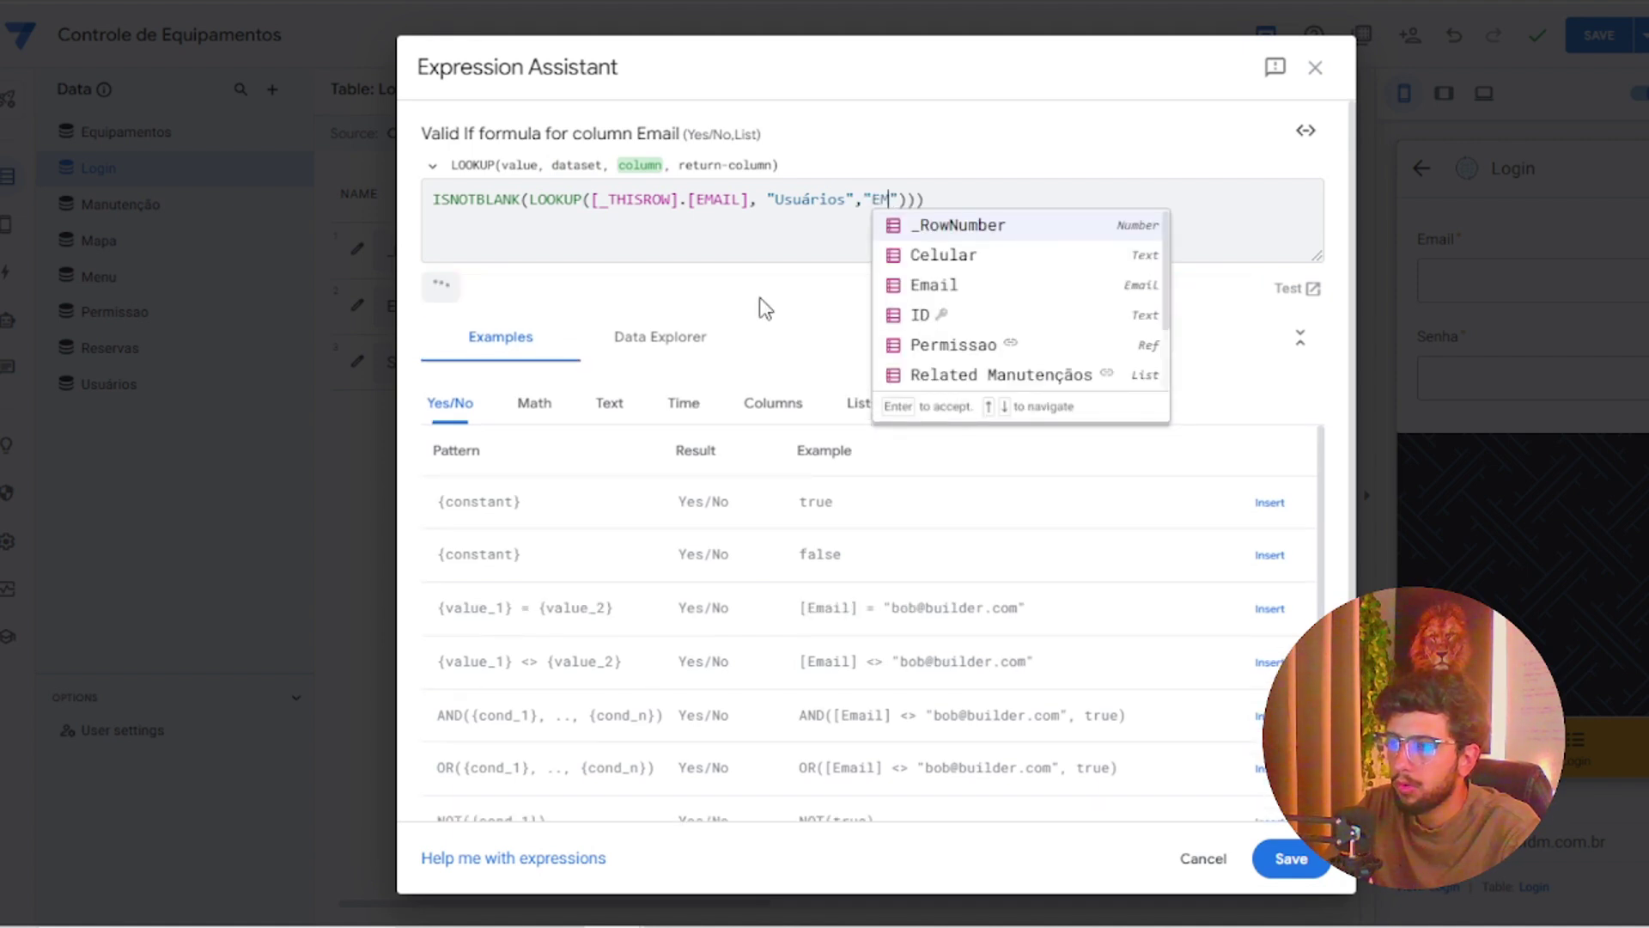
key(Return)
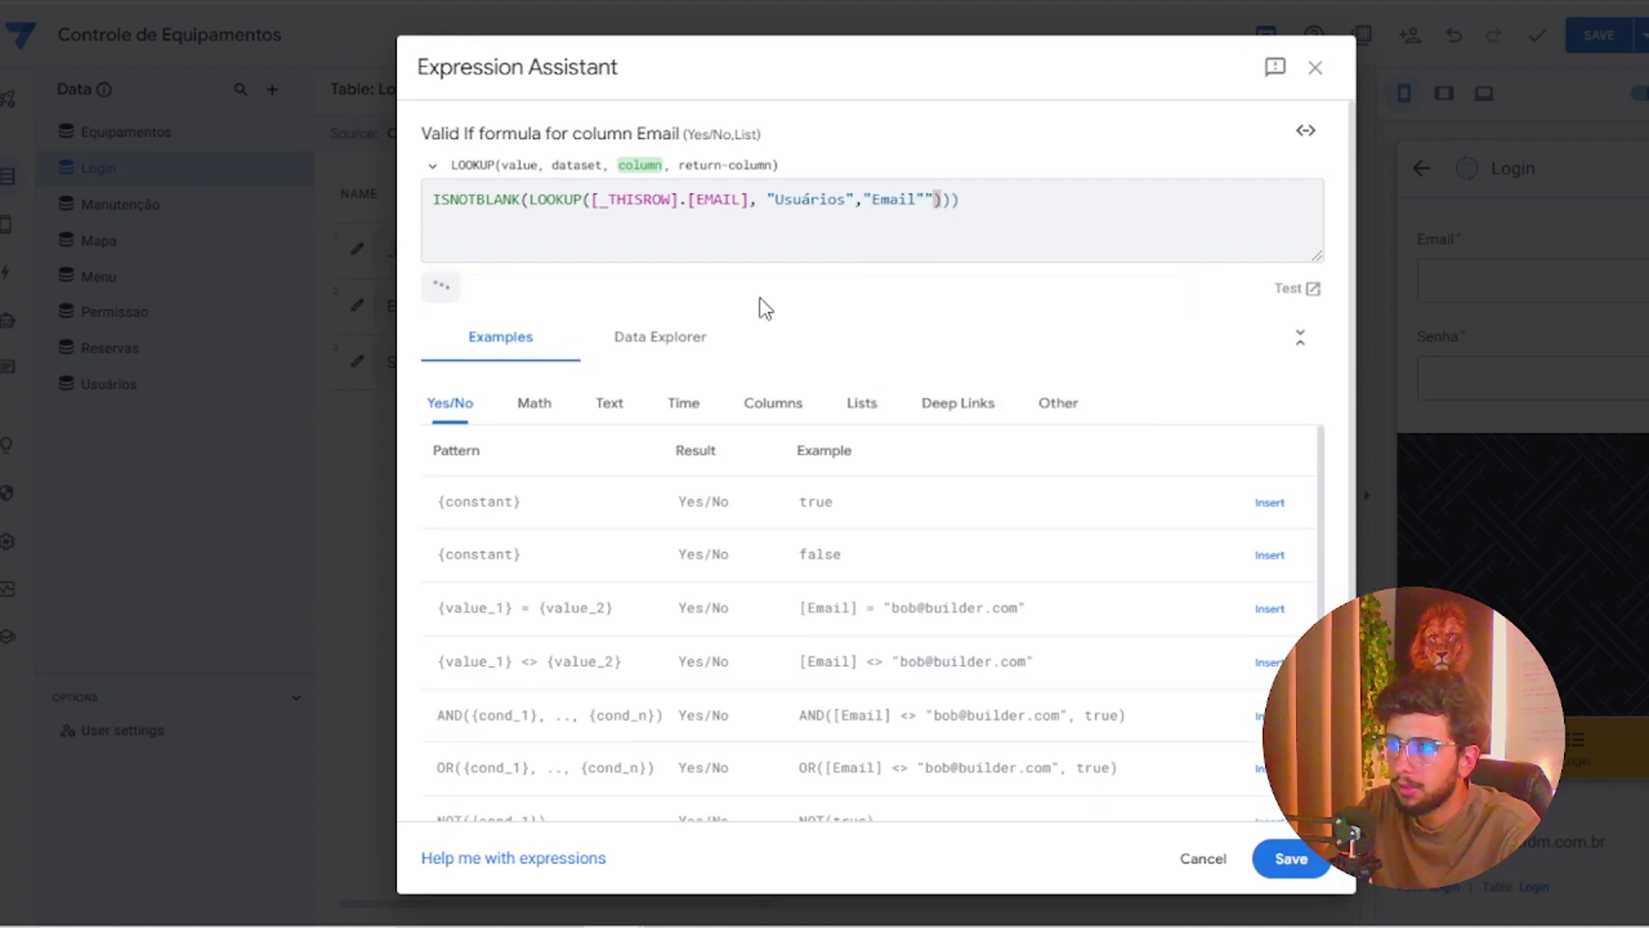
key(BackSpace)
text(,)
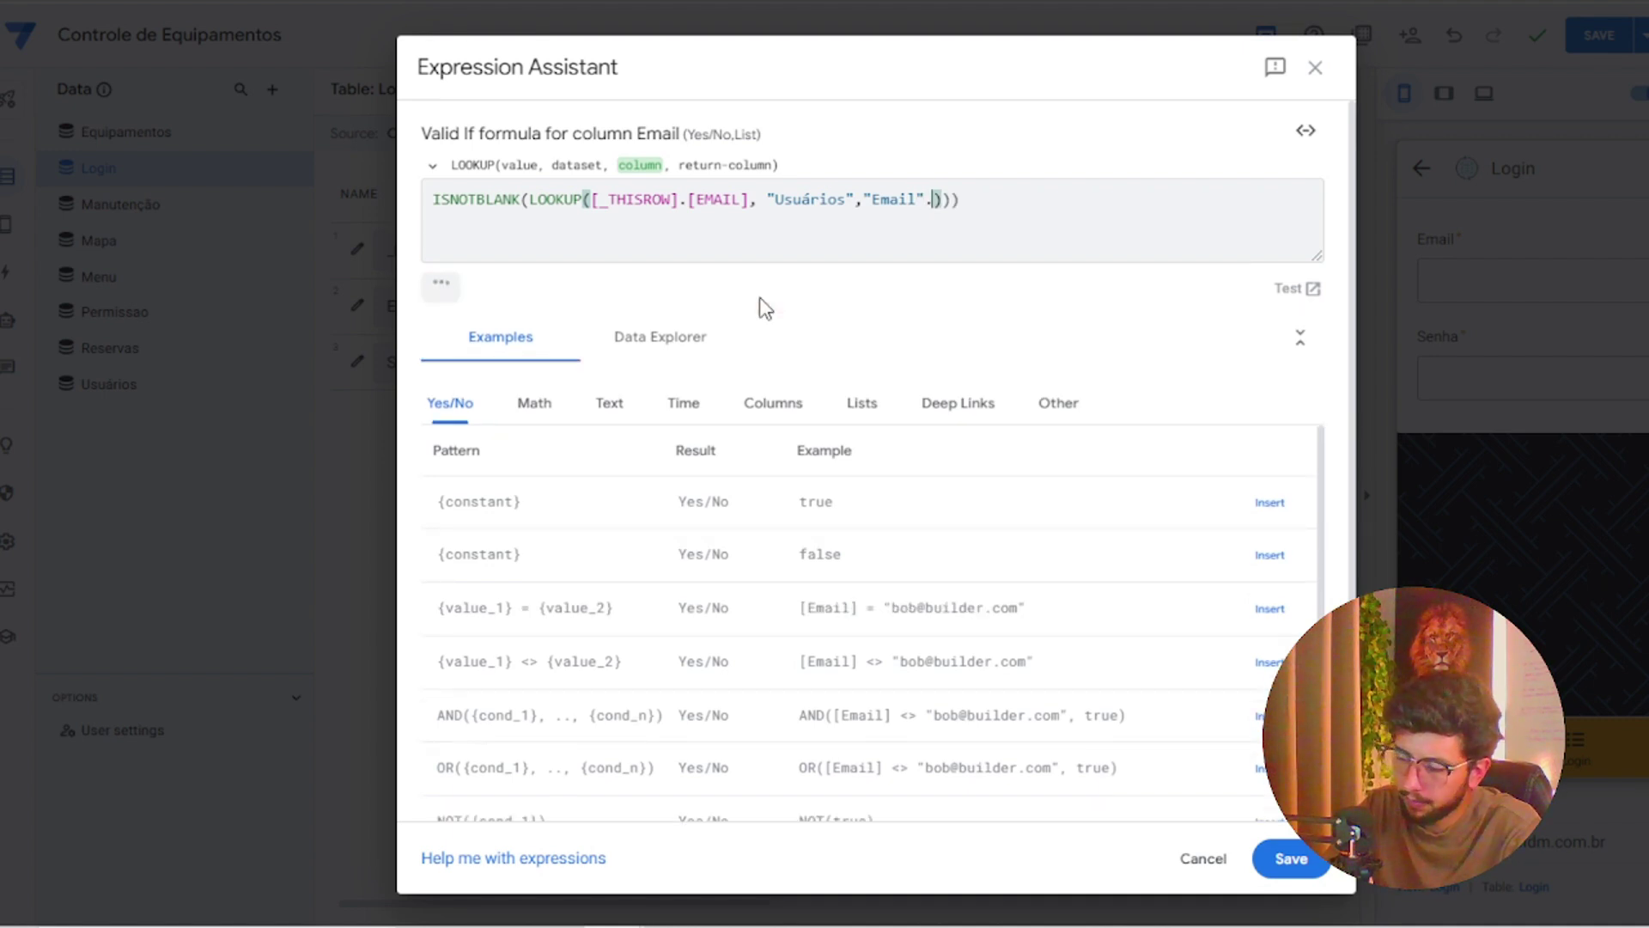
text("E)
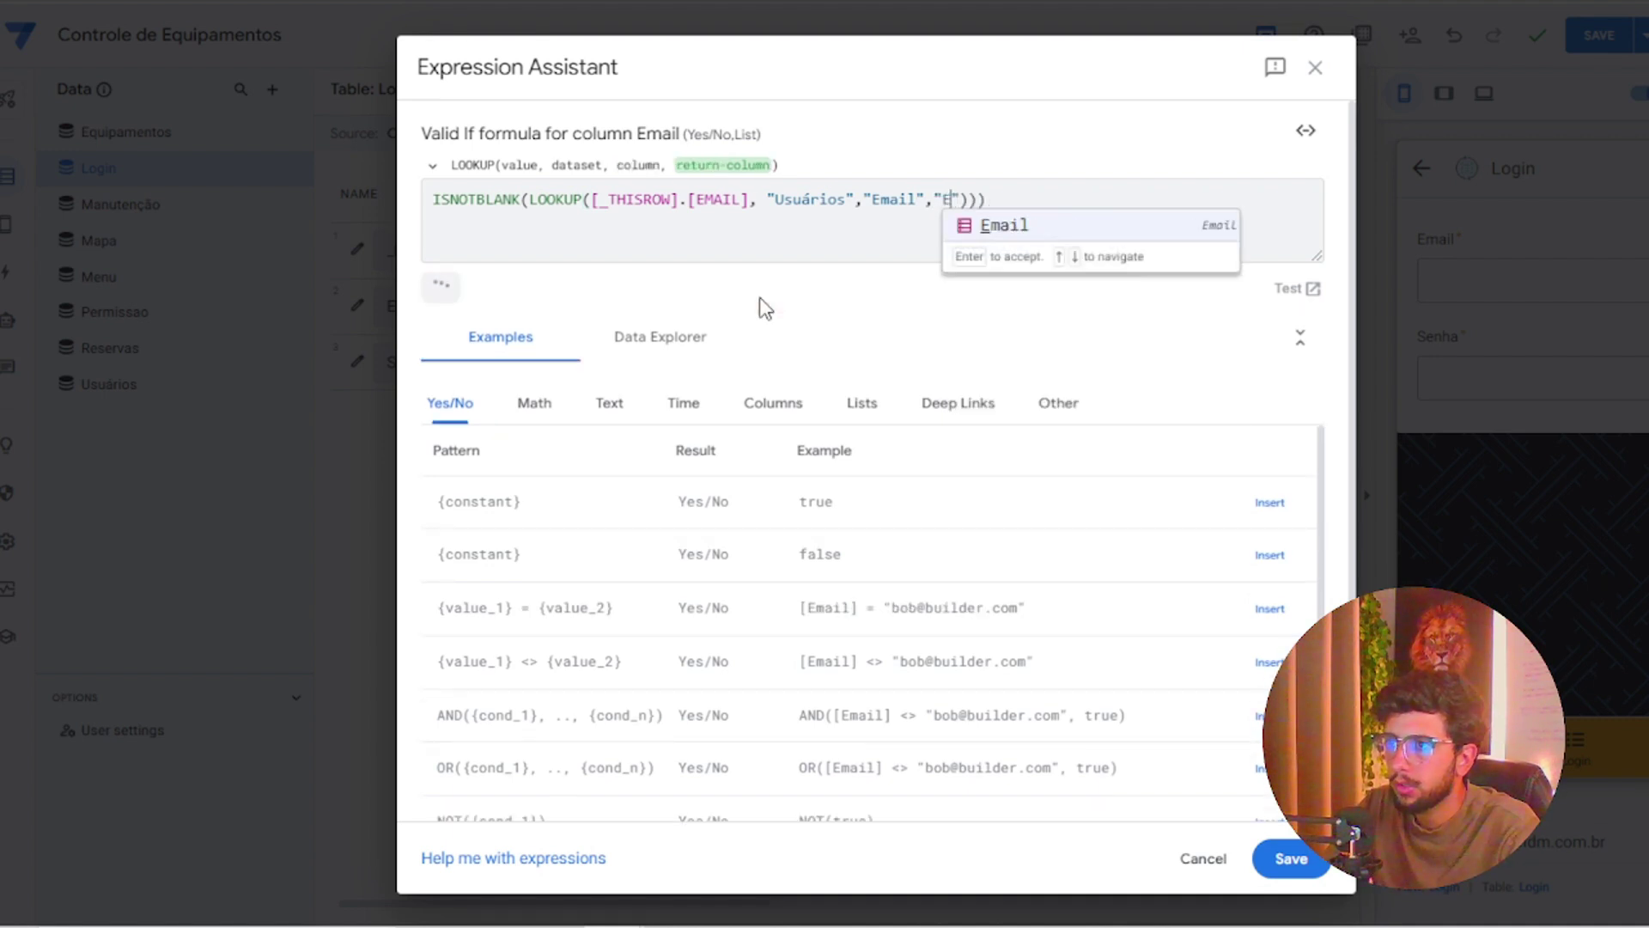
key(Return)
key(Right)
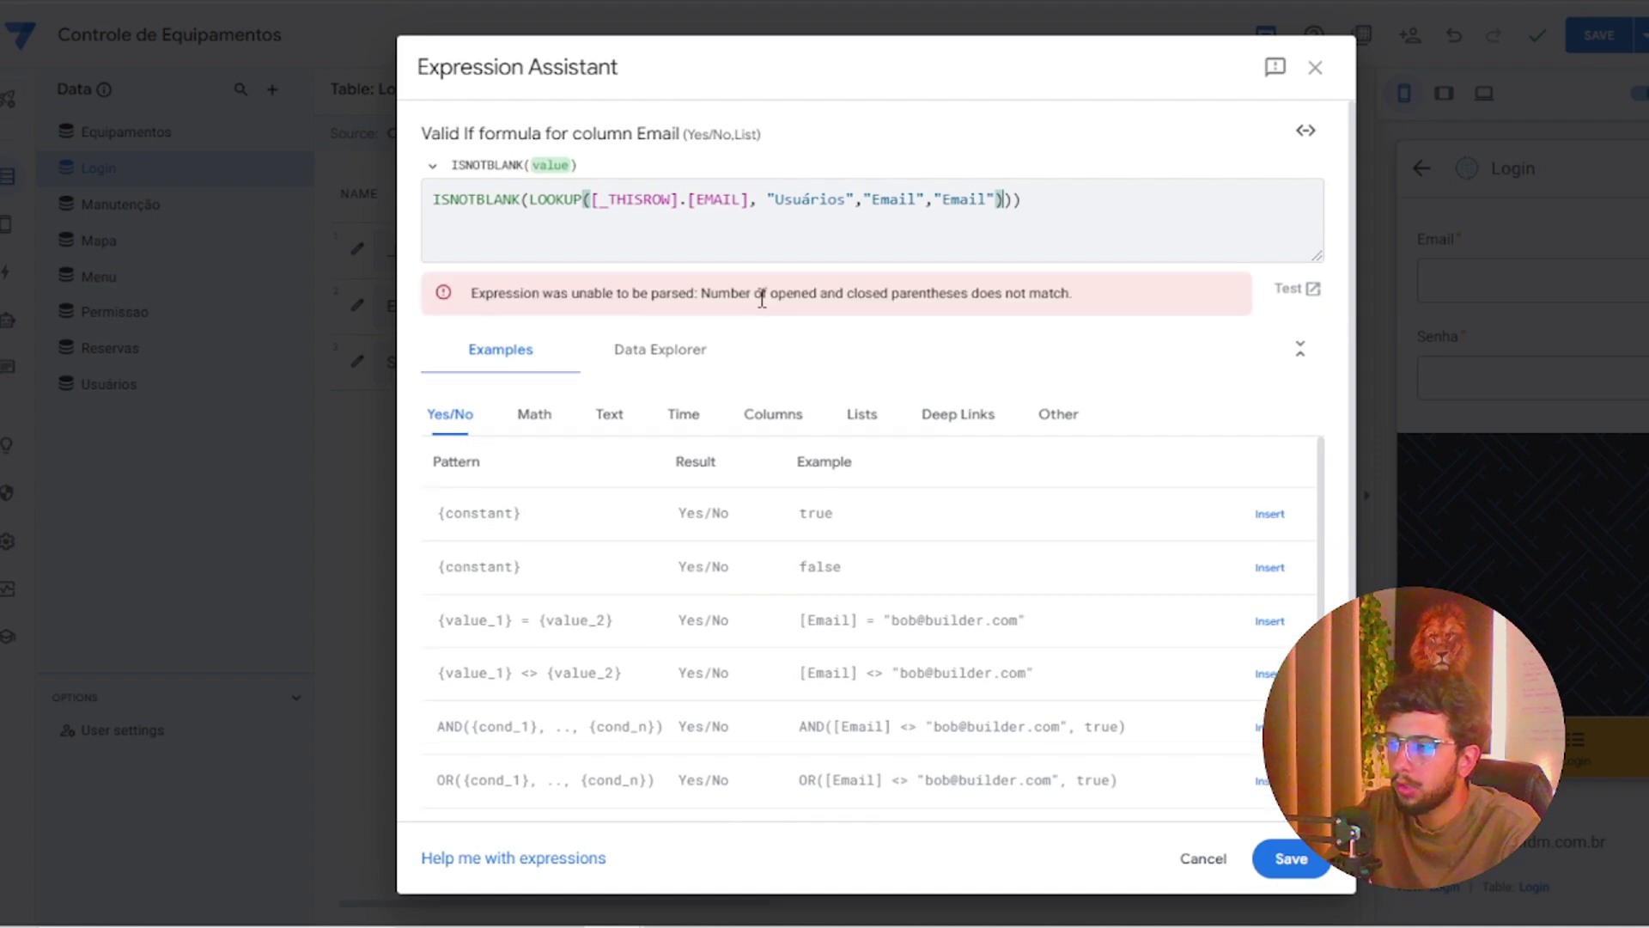
key(Right)
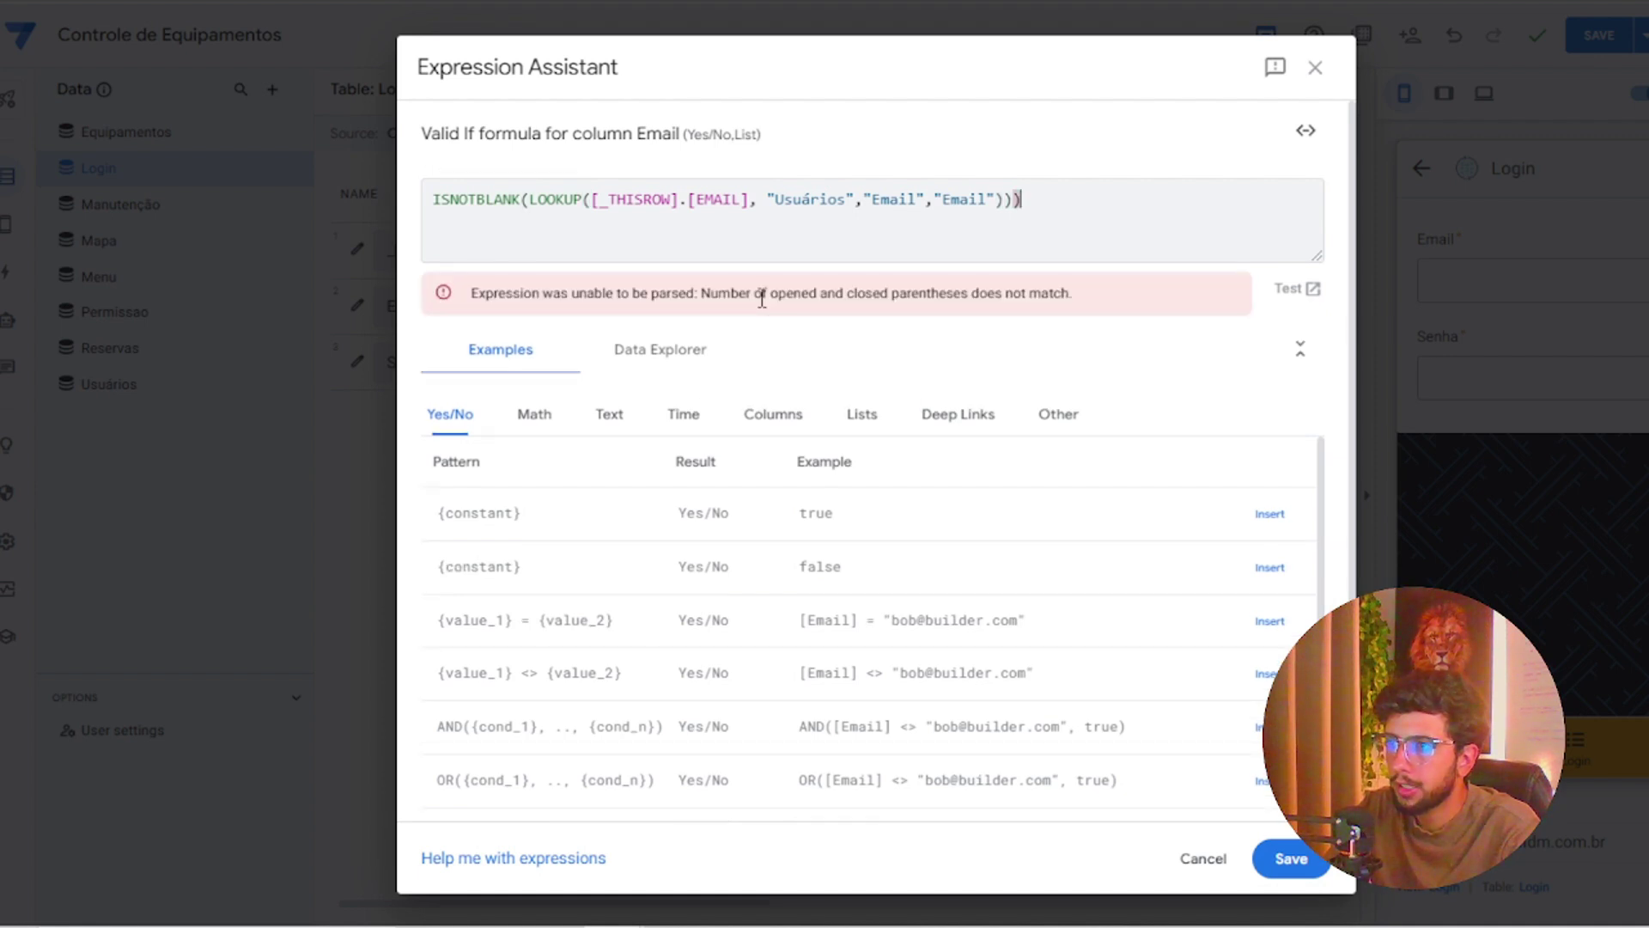
key(BackSpace)
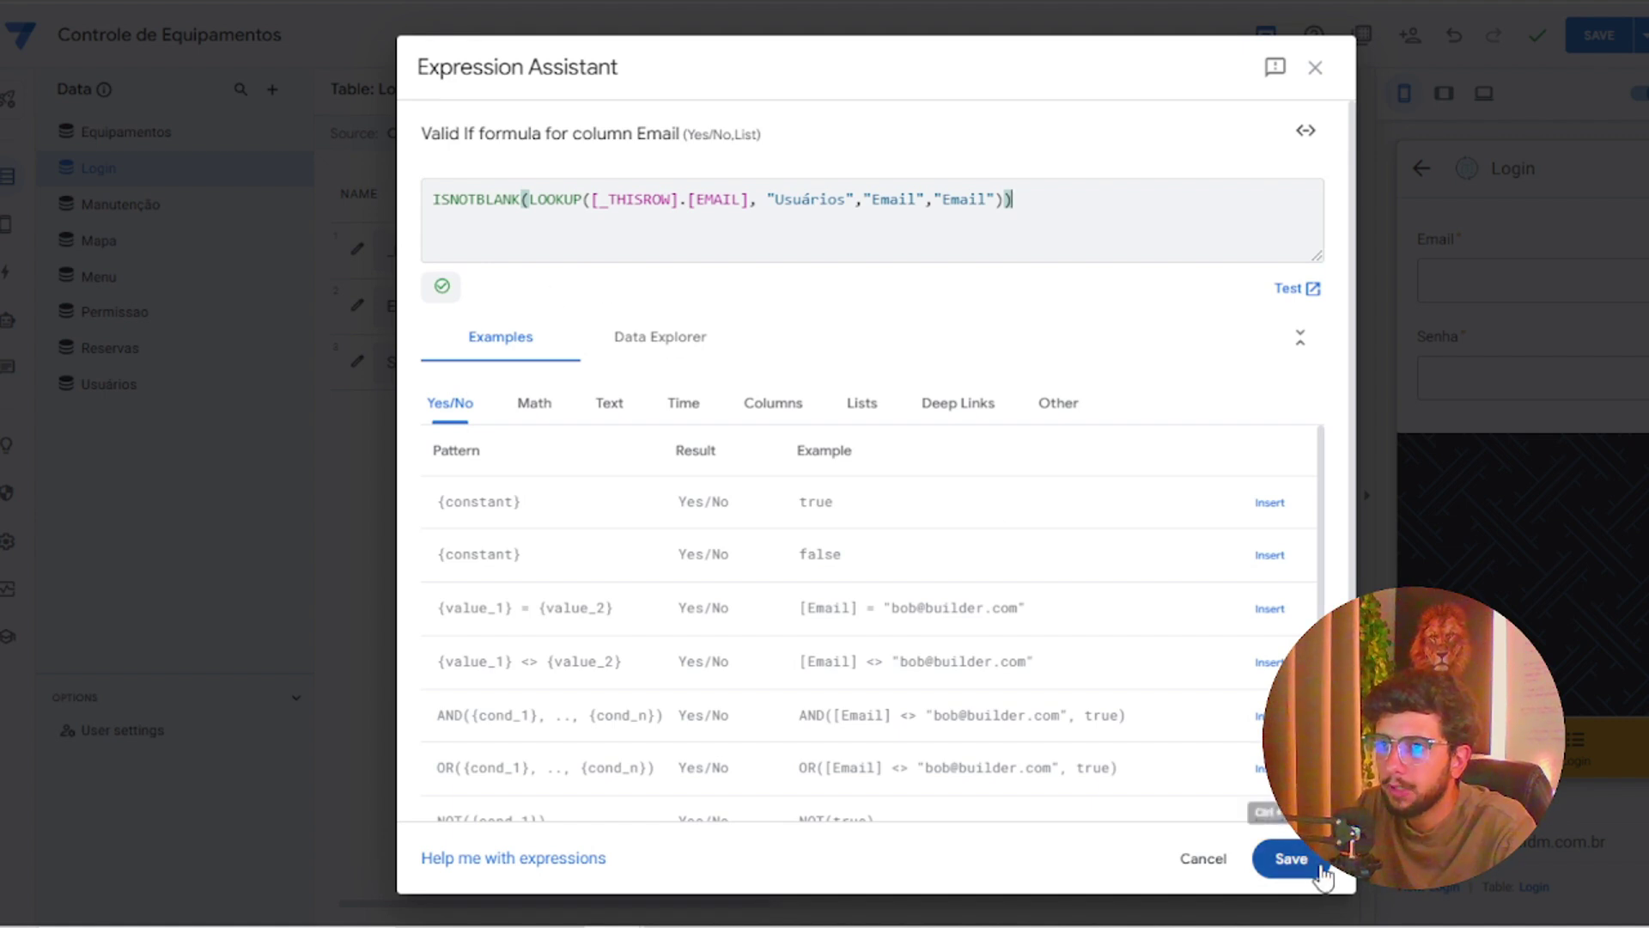
click(1284, 859)
click(789, 612)
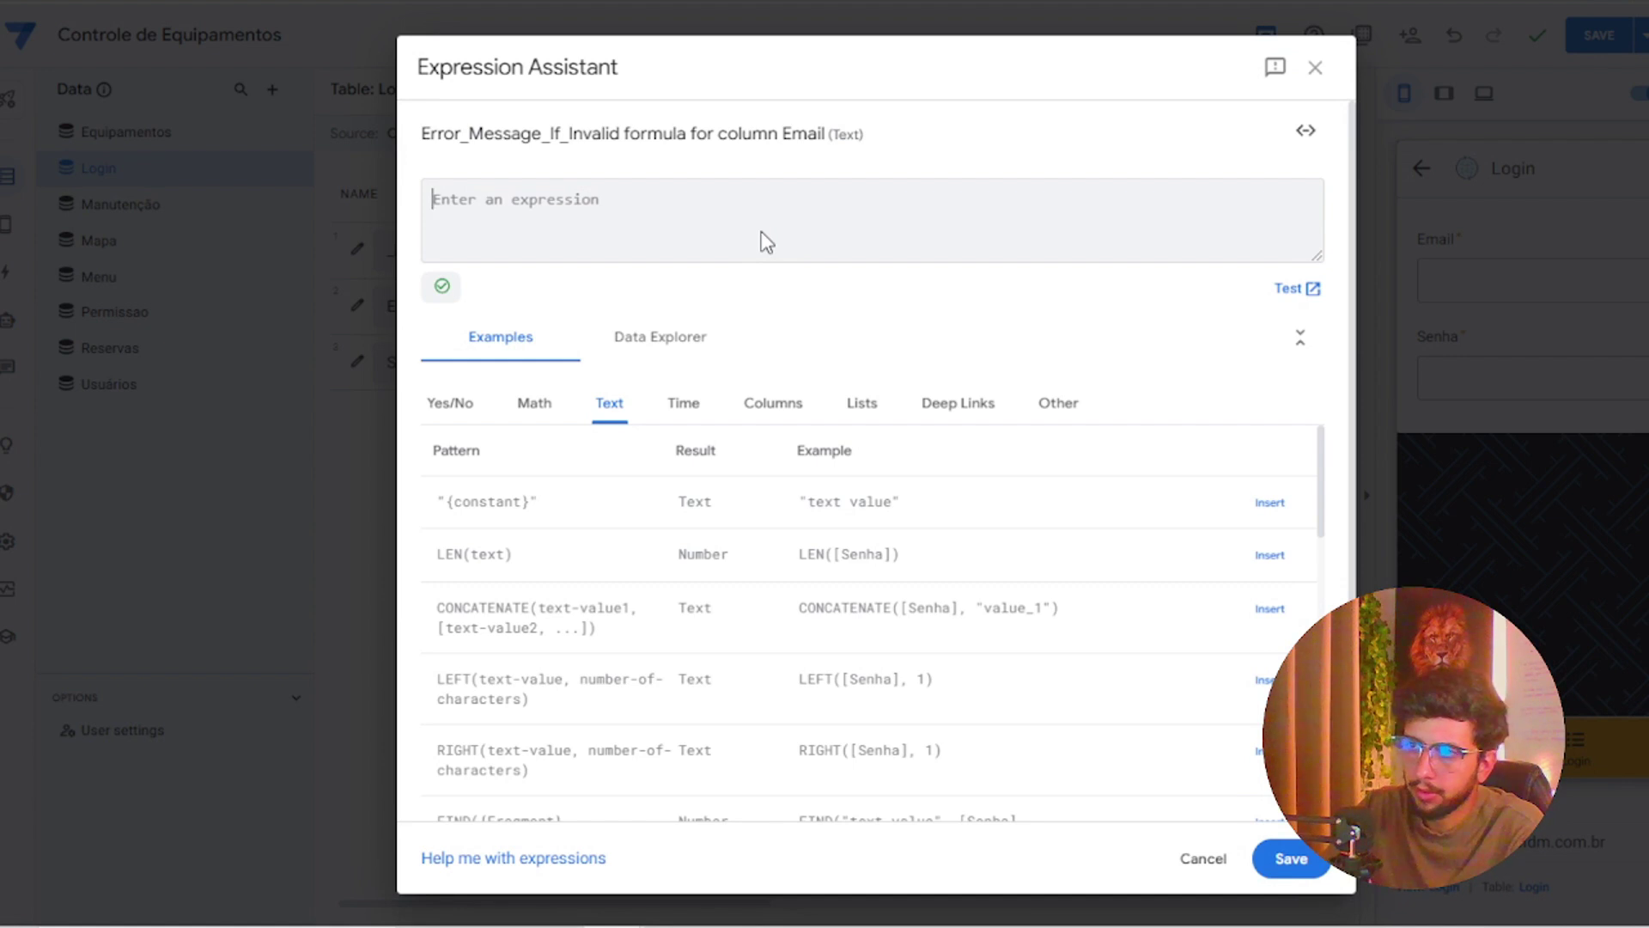
Enter E-mail incorreto! as the Email column's invalid-value error message and save it
text(c)
key(BackSpace)
key(BackSpace)
text(E-mail incorreto!)
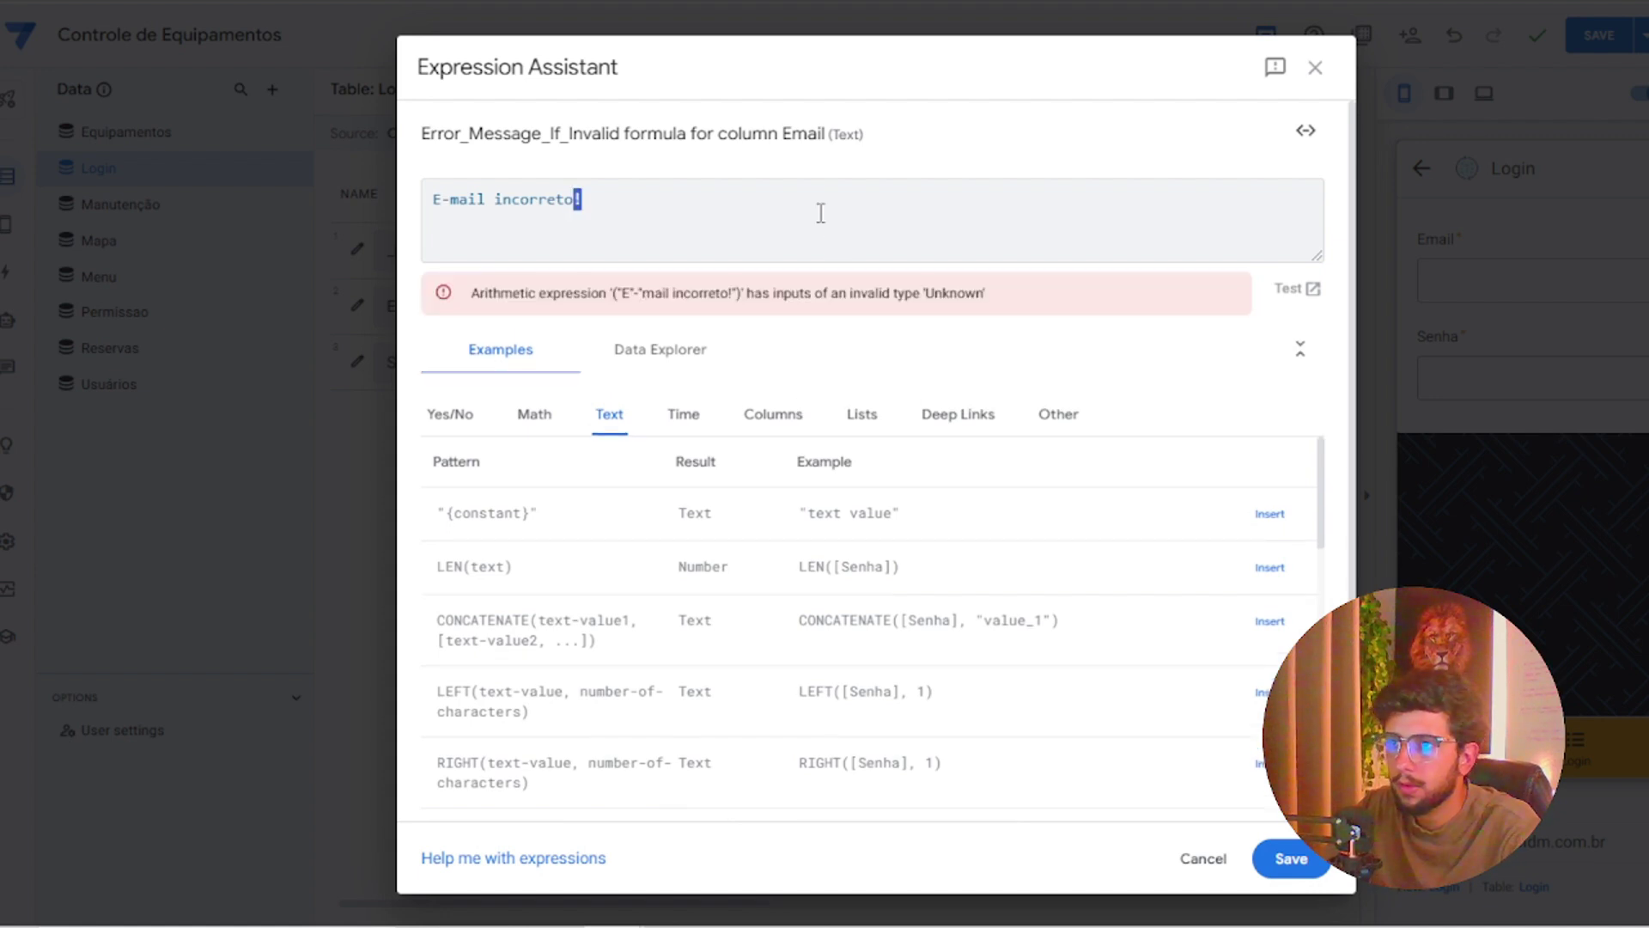
key(ctrl+a)
click(1291, 859)
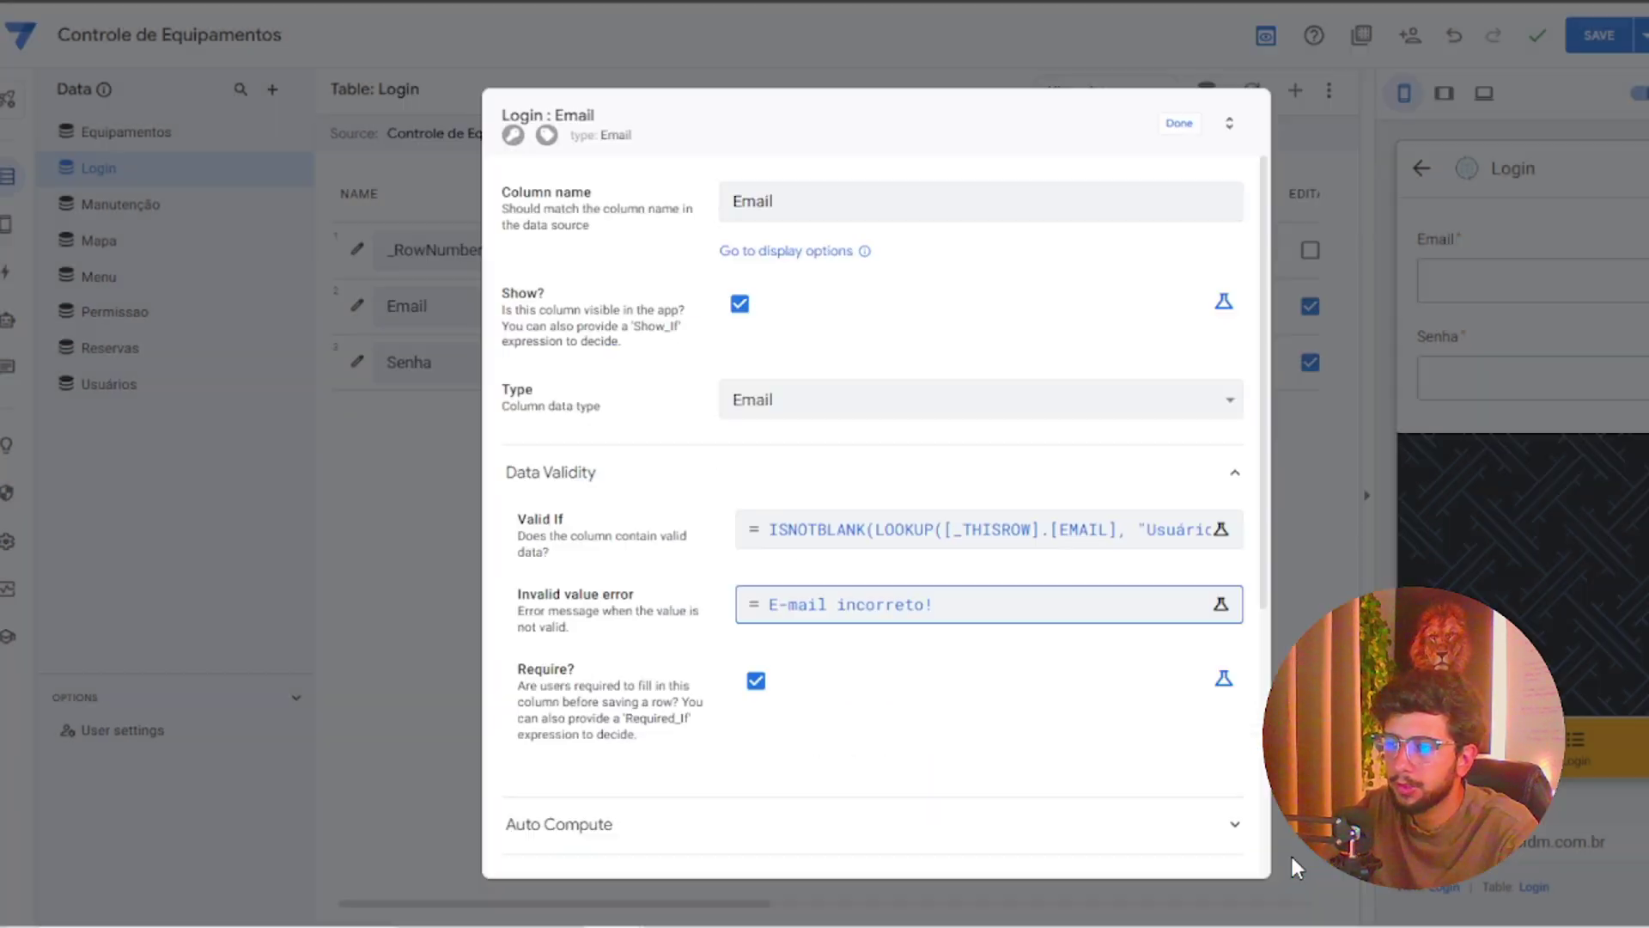
Wrap the message in quotes as "E-mail incorreto!", save it, and close the Email column settings
click(1061, 601)
click(692, 194)
text(")
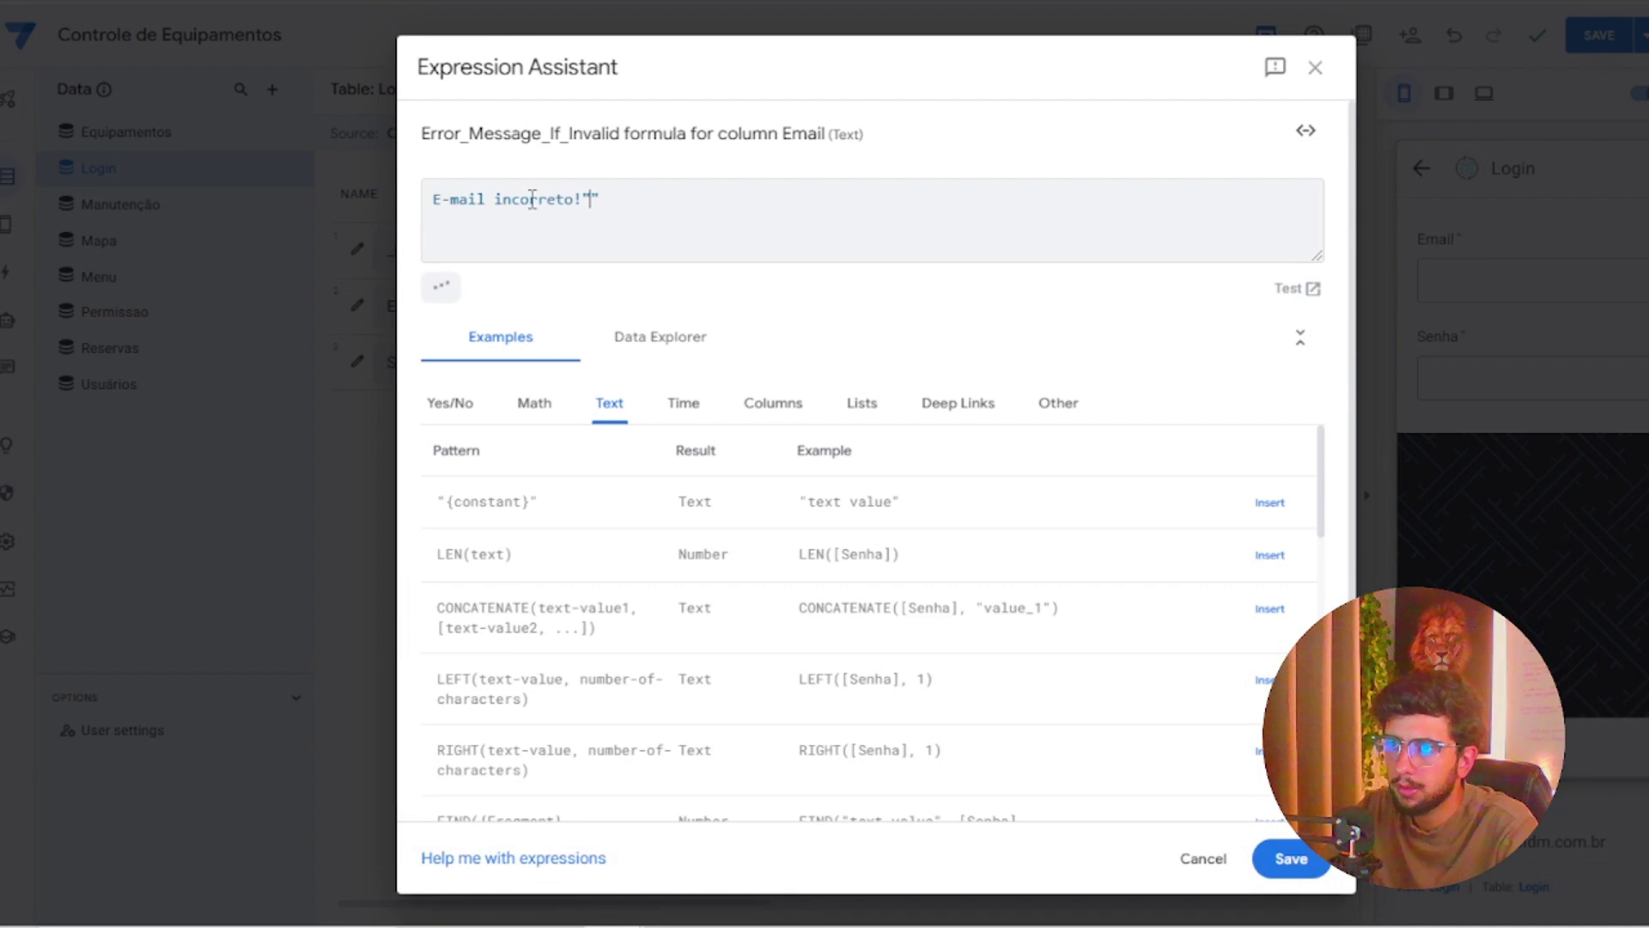
key(Delete)
click(433, 198)
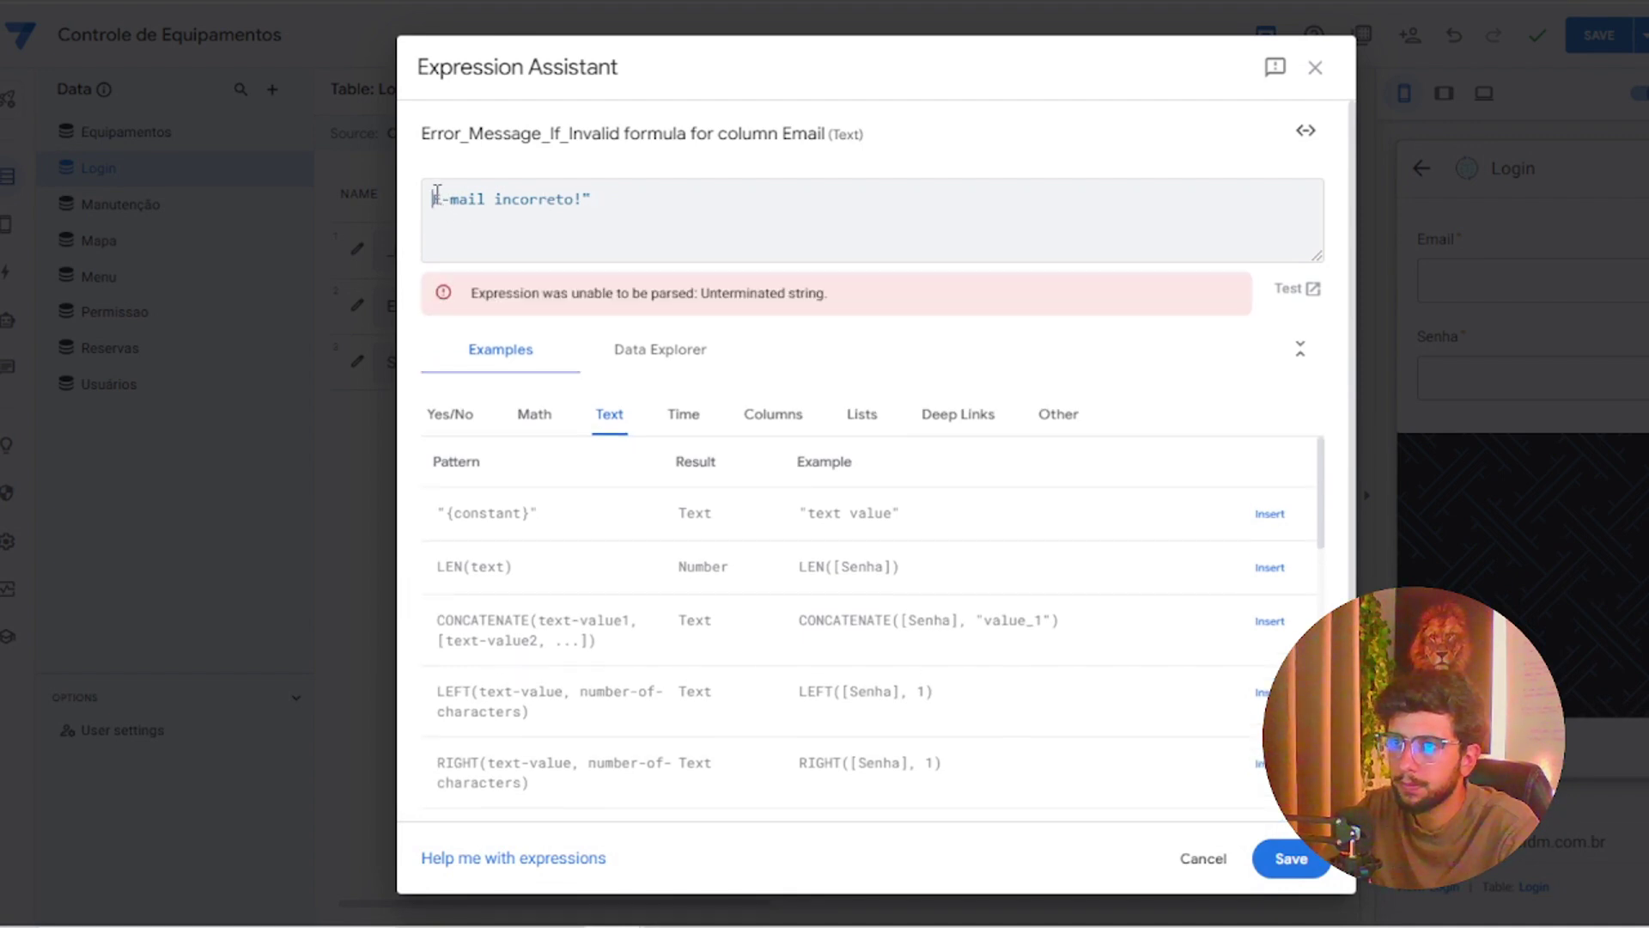
text(")
click(1291, 859)
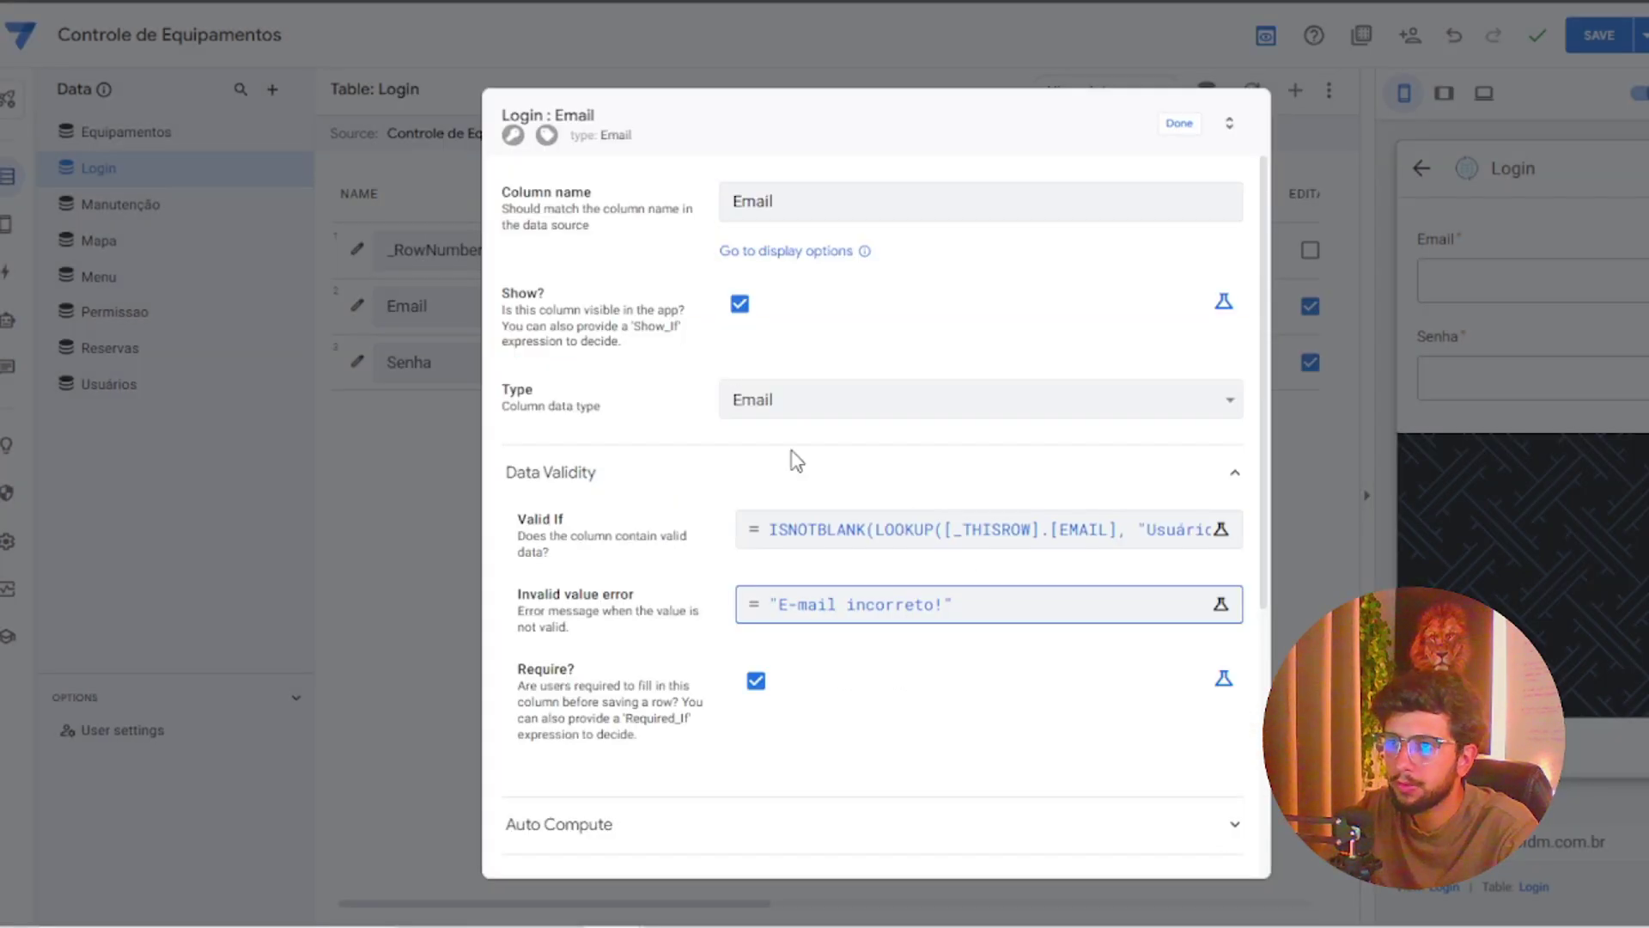
click(1179, 123)
click(358, 361)
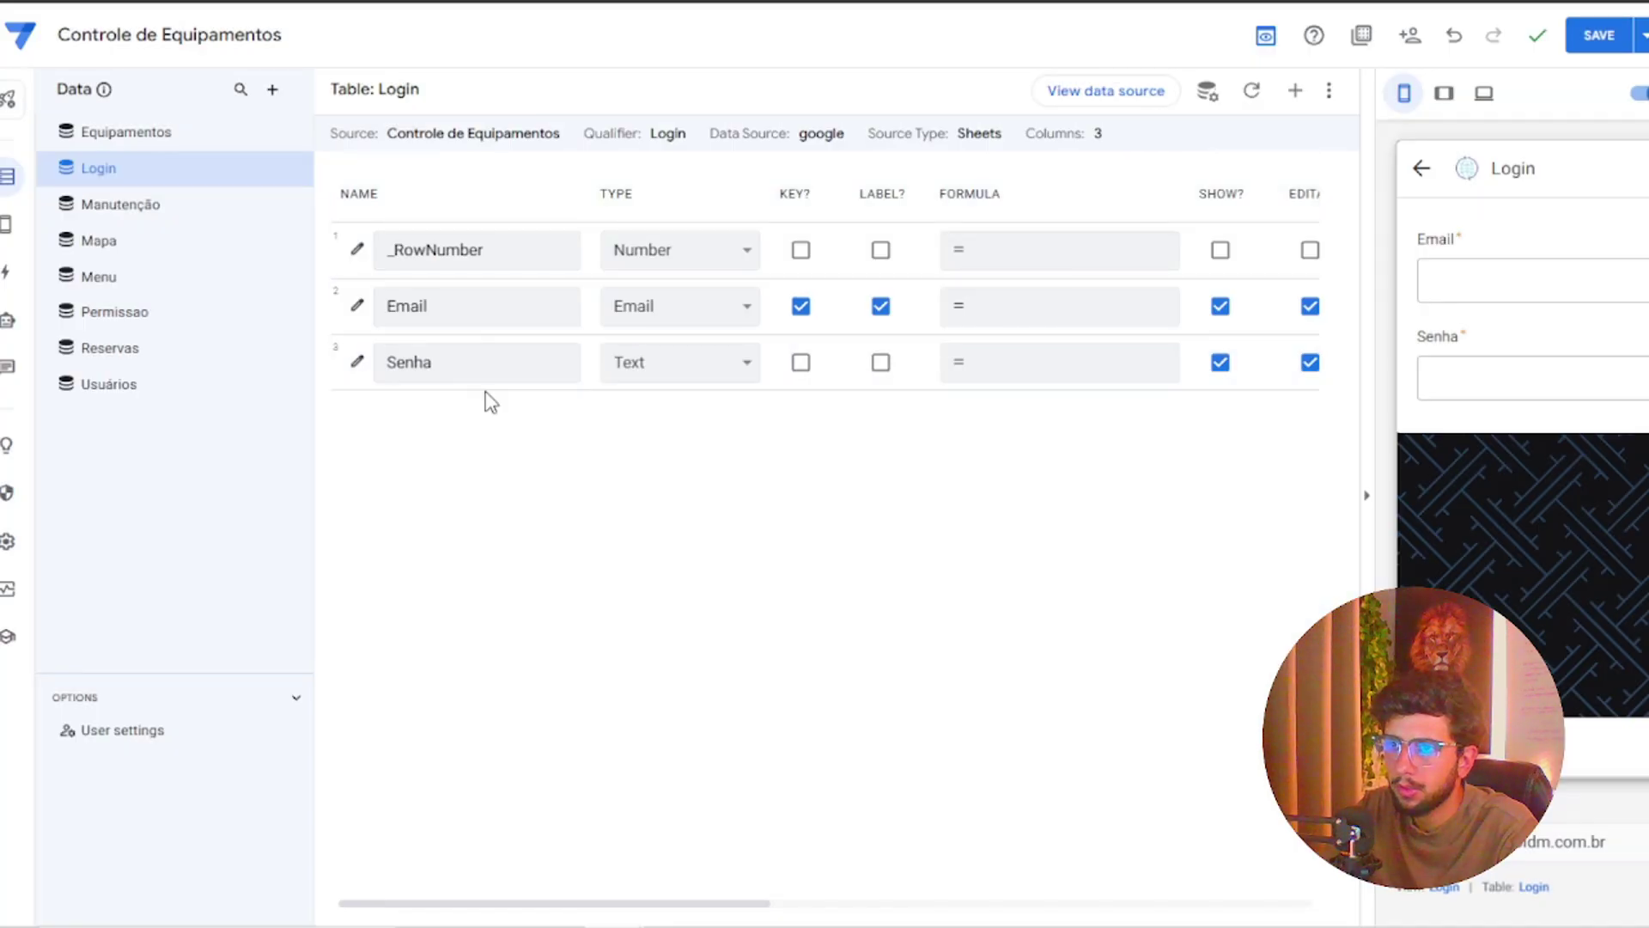
Start the Senha Valid If rule with LOOKUP([_thisrow].[email],"Usuários"
scroll(696, 627, down, 1)
click(628, 573)
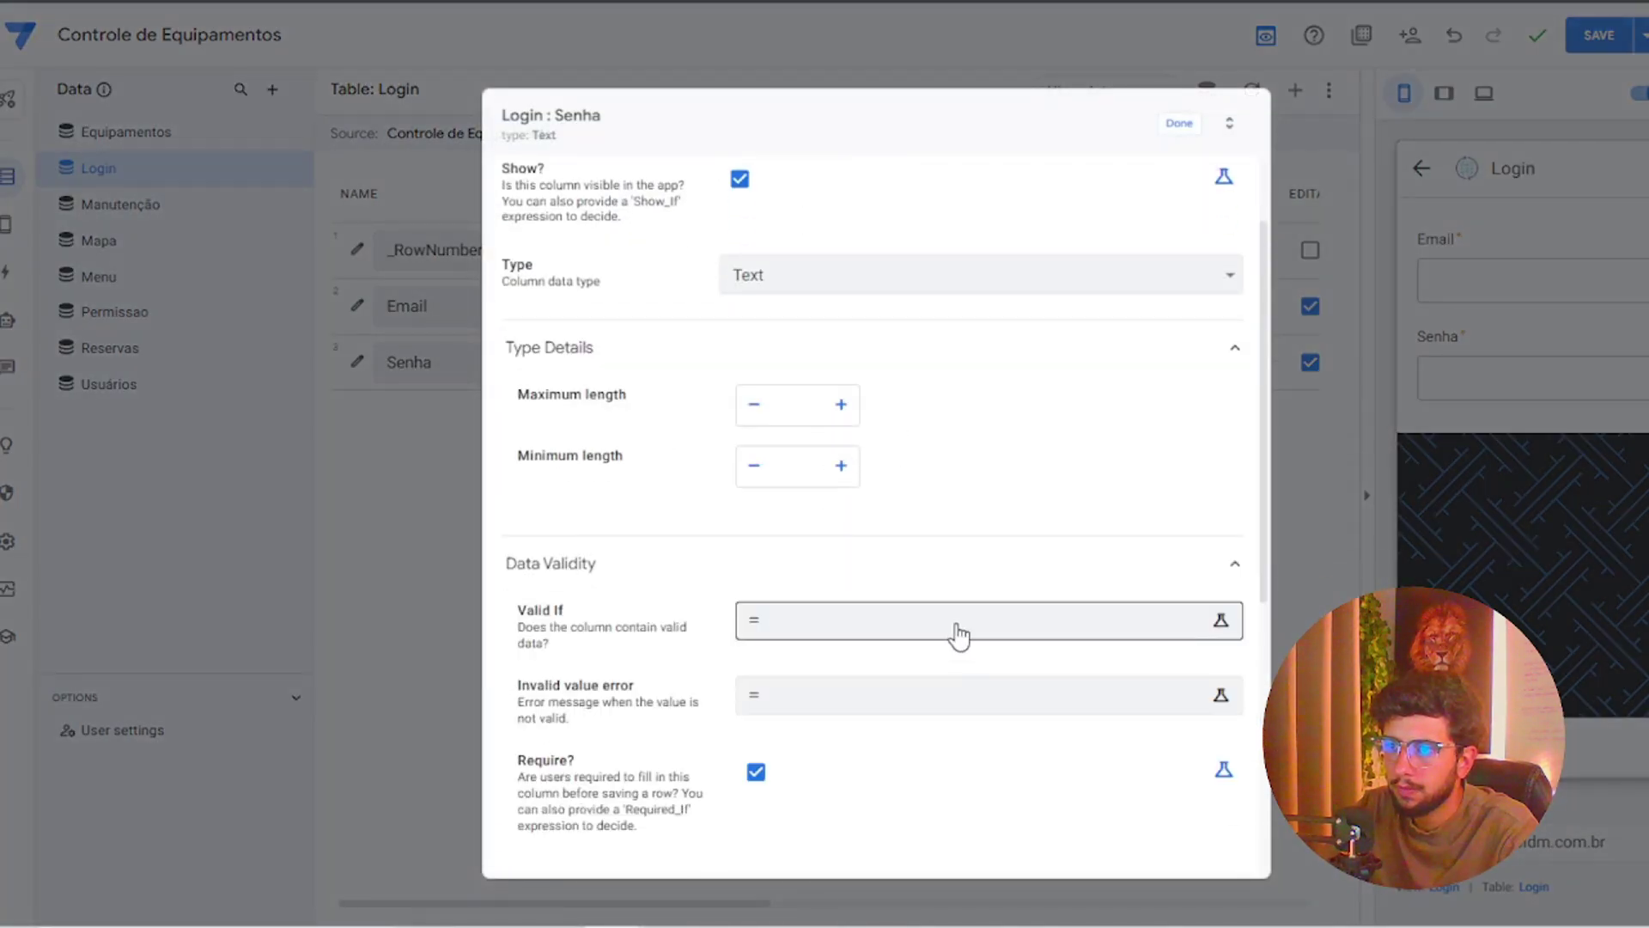
click(924, 623)
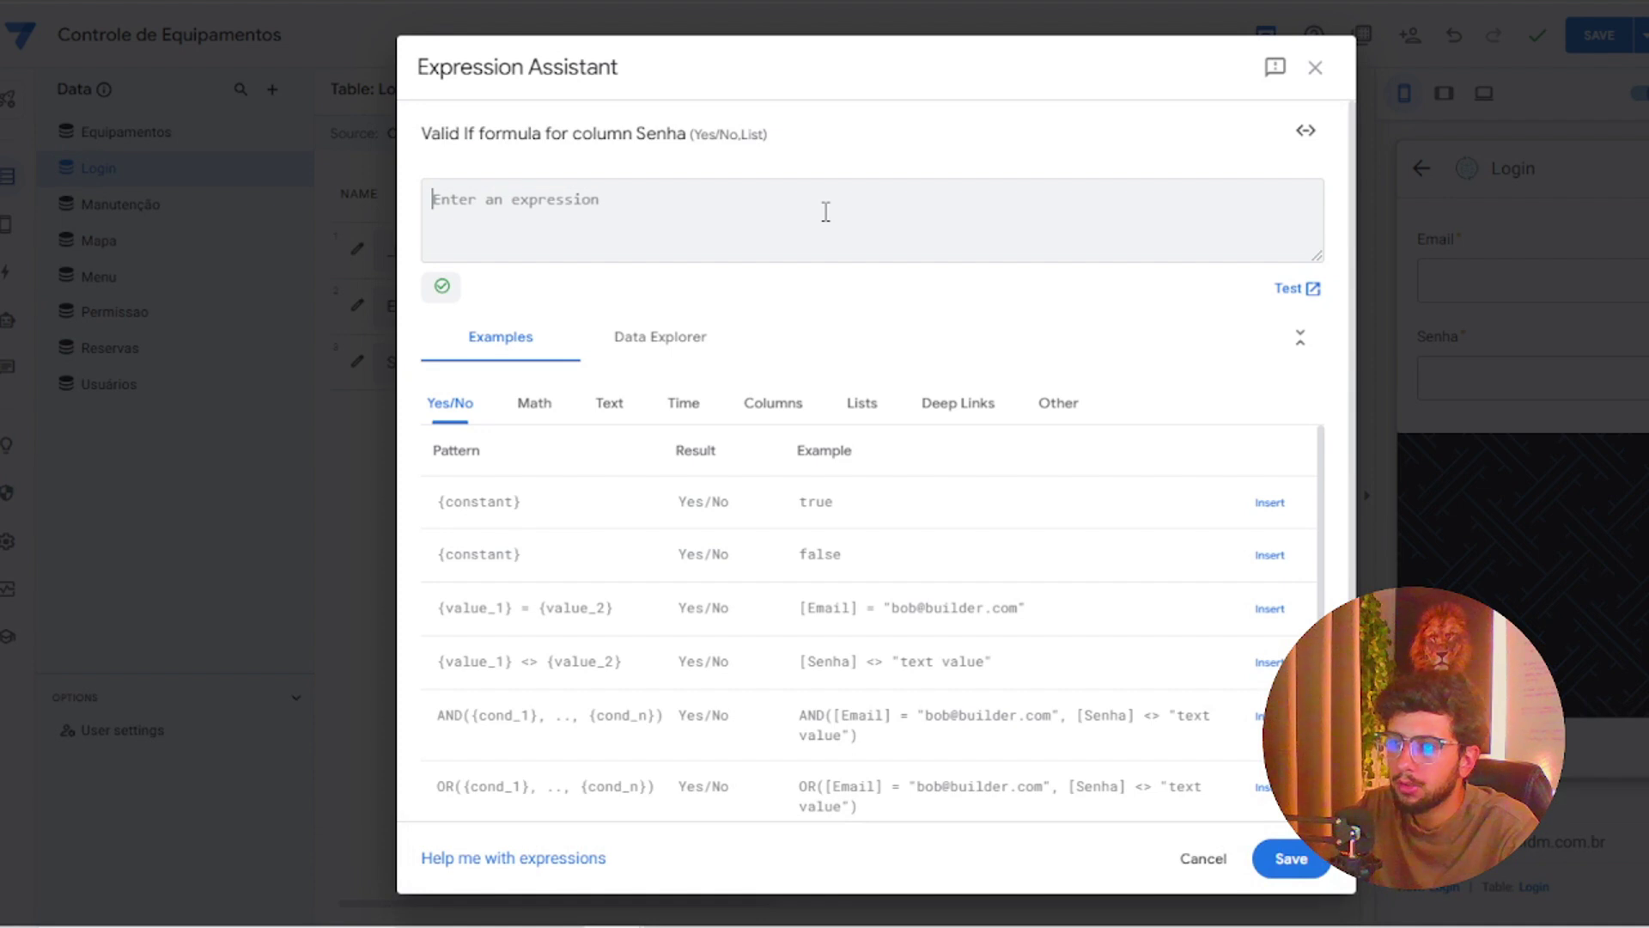
text(look)
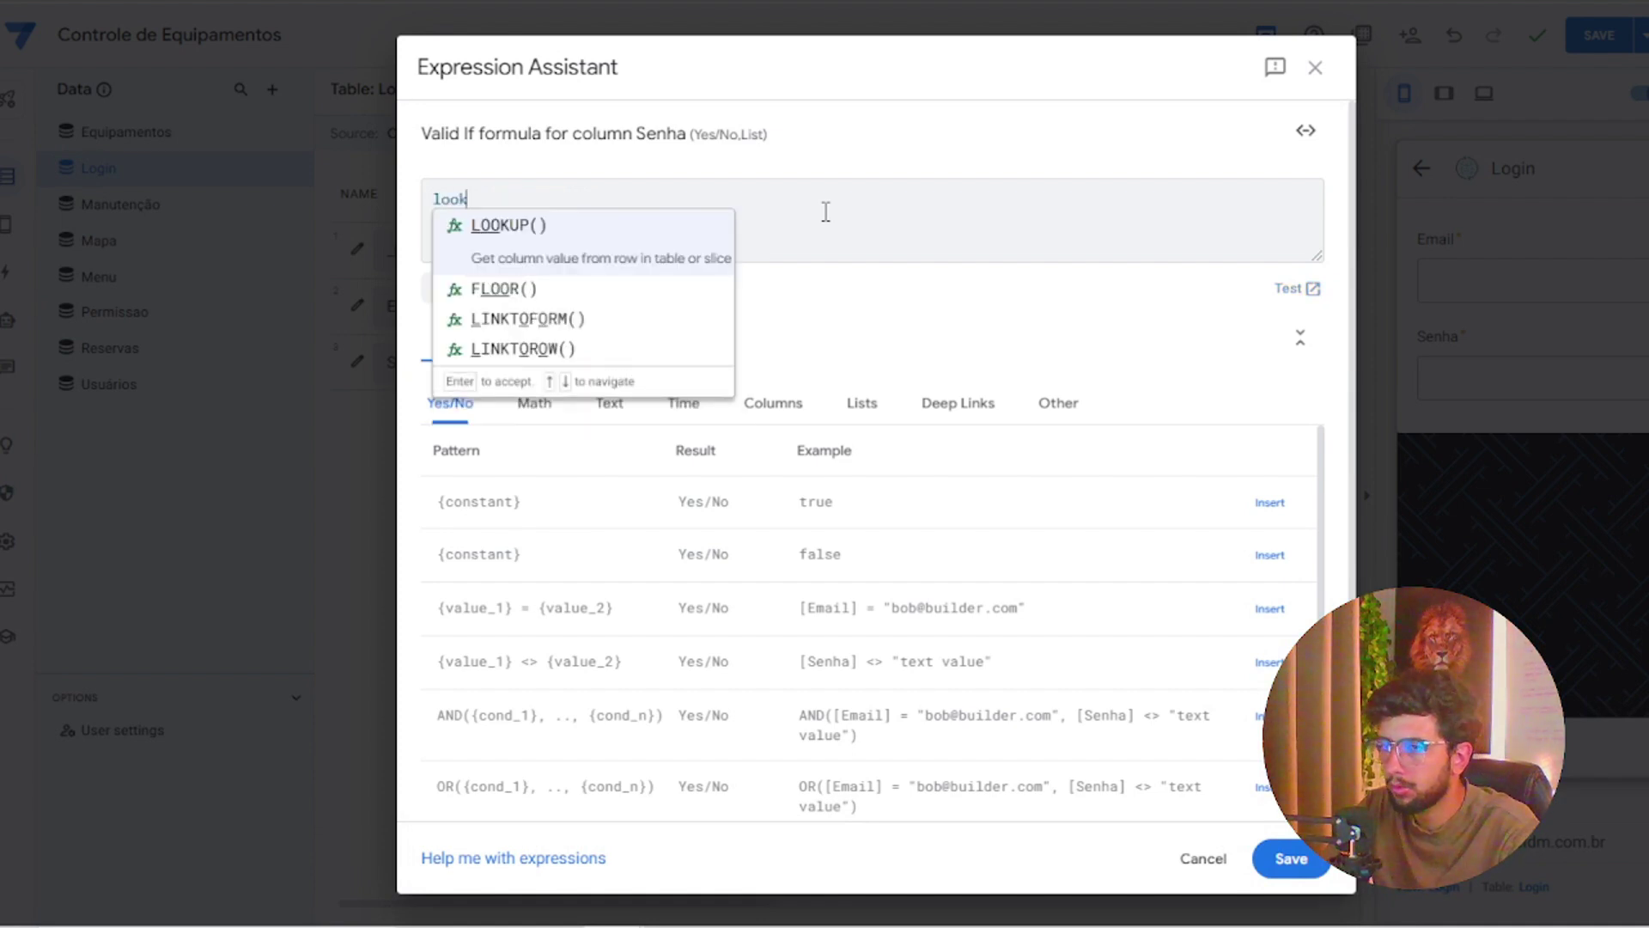
key(Return)
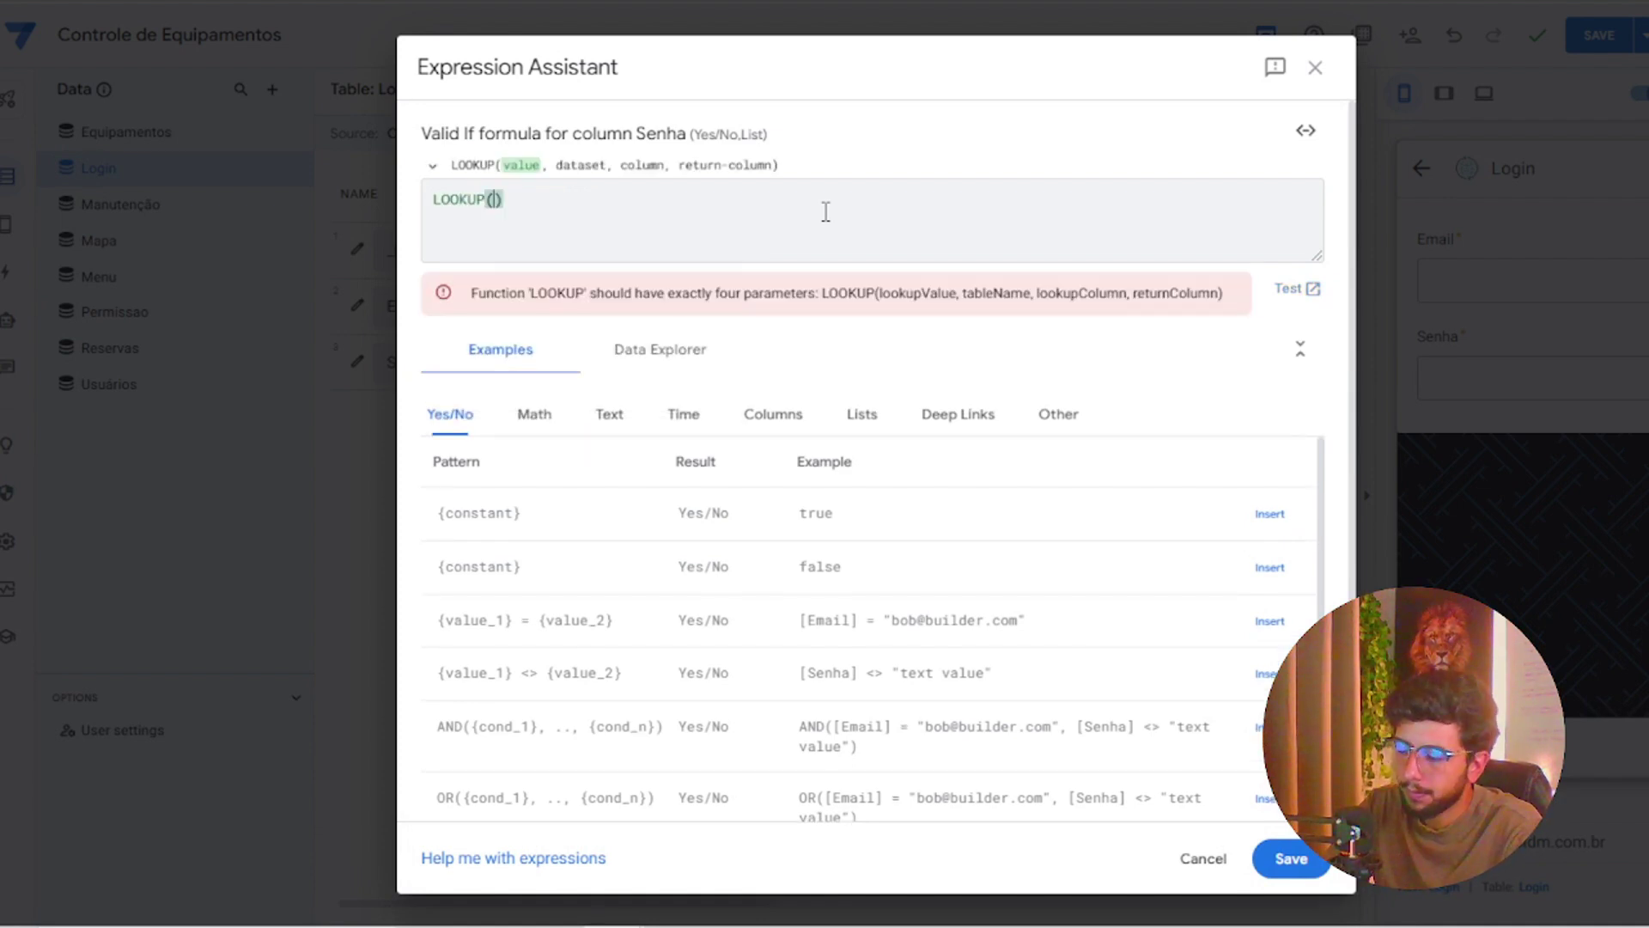
text([)
text(_this)
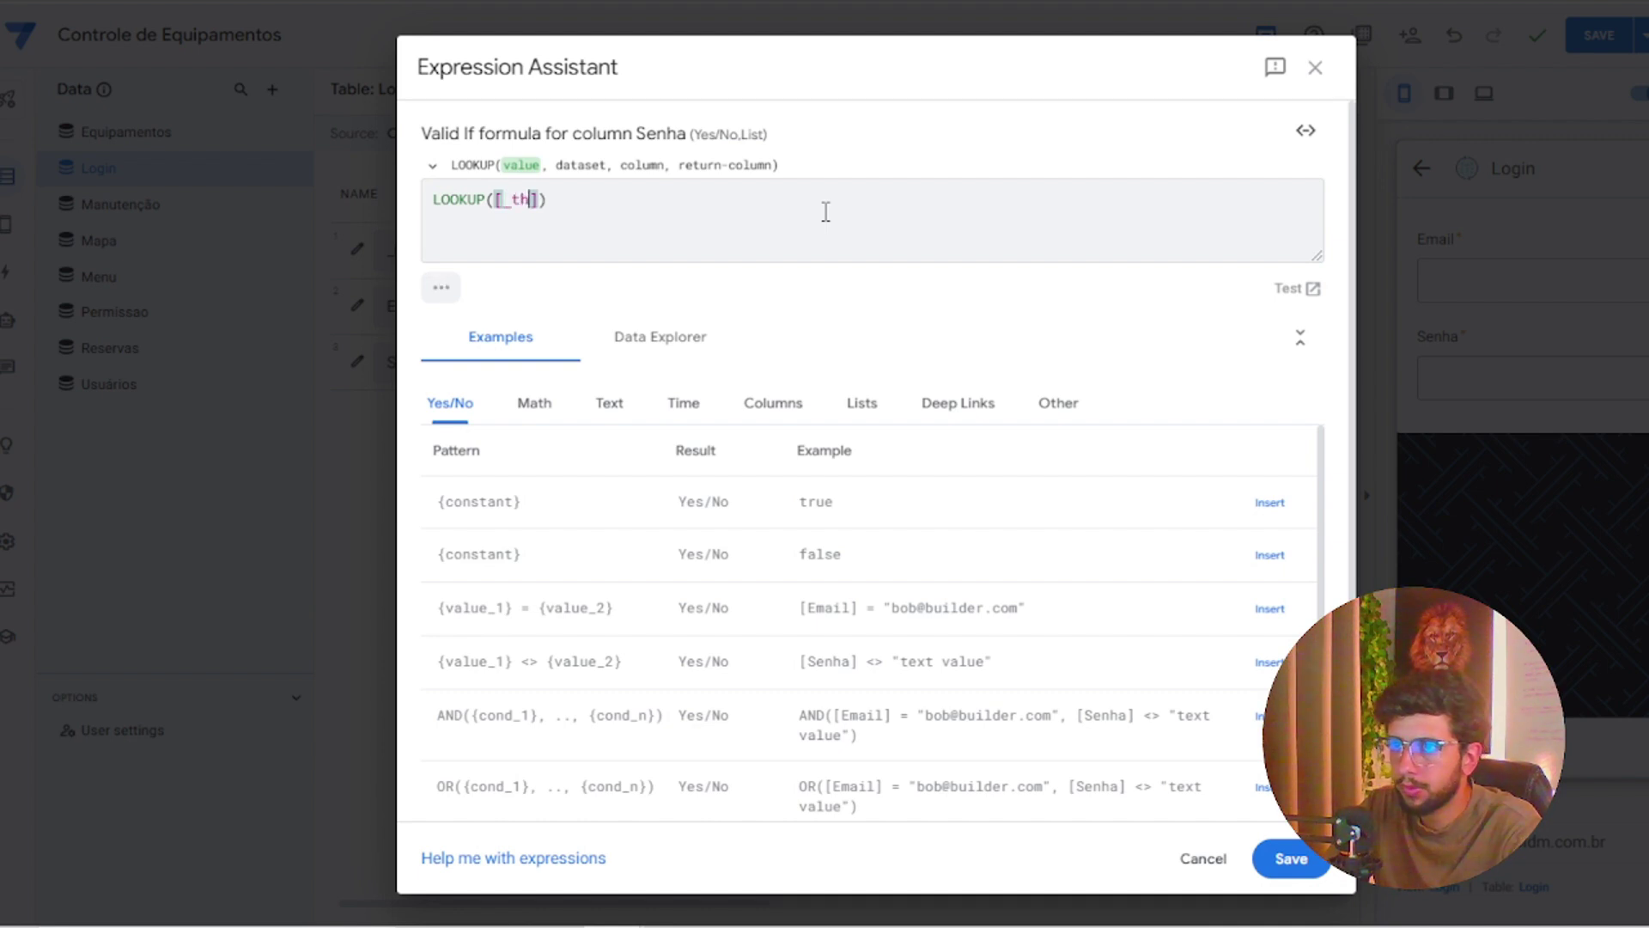
text(row)
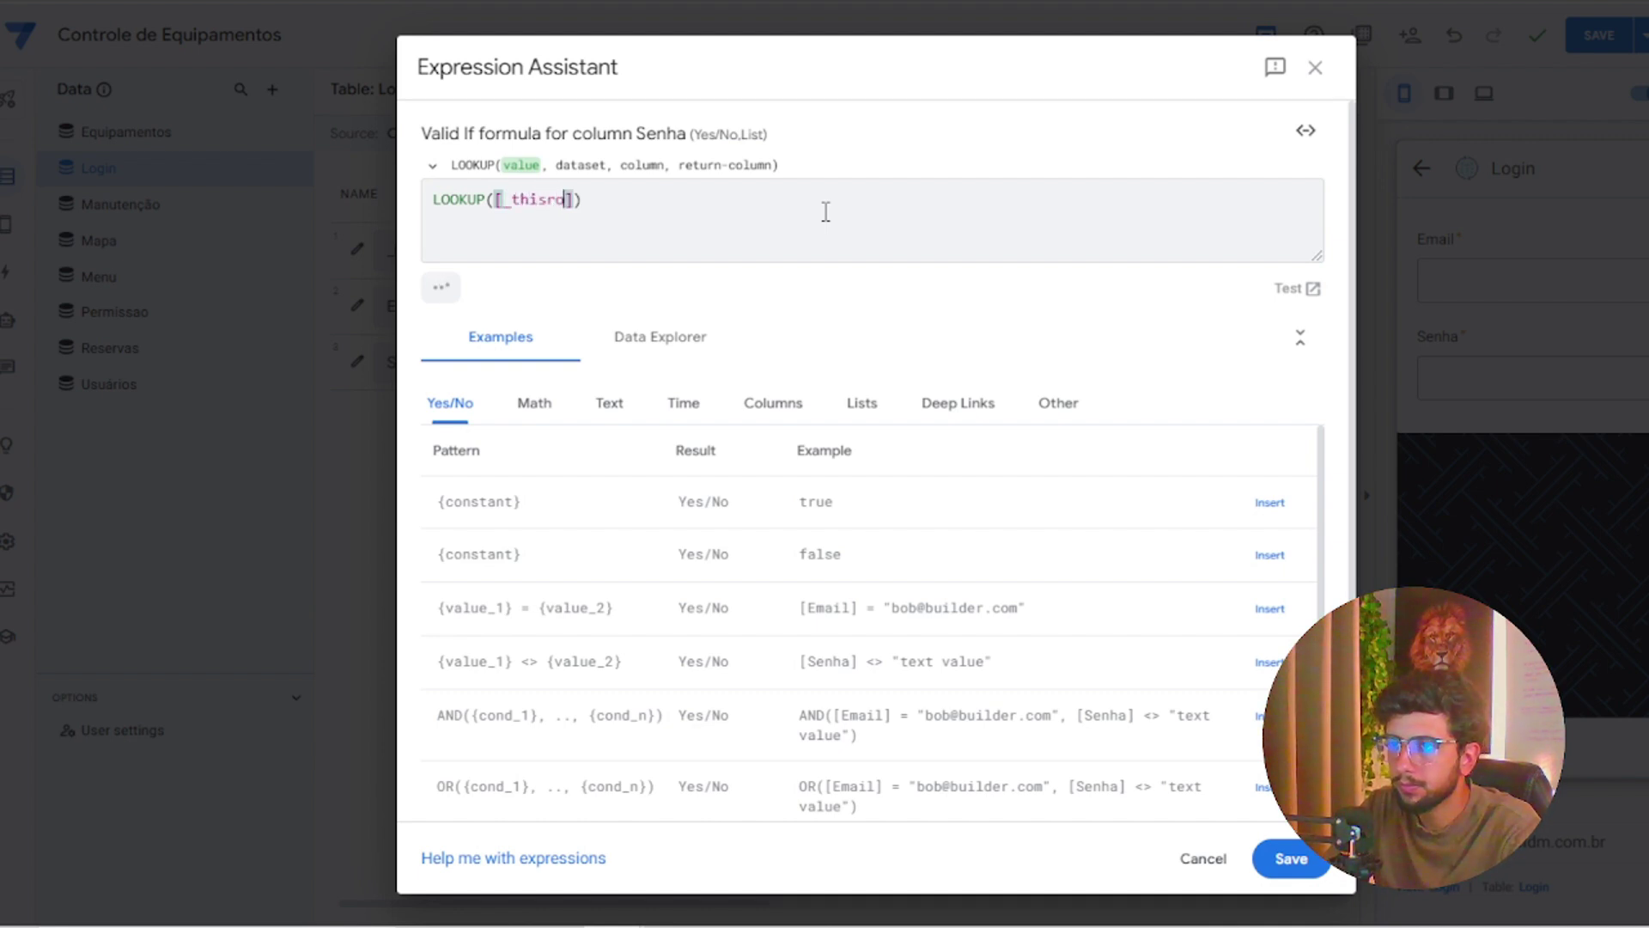
text(];)
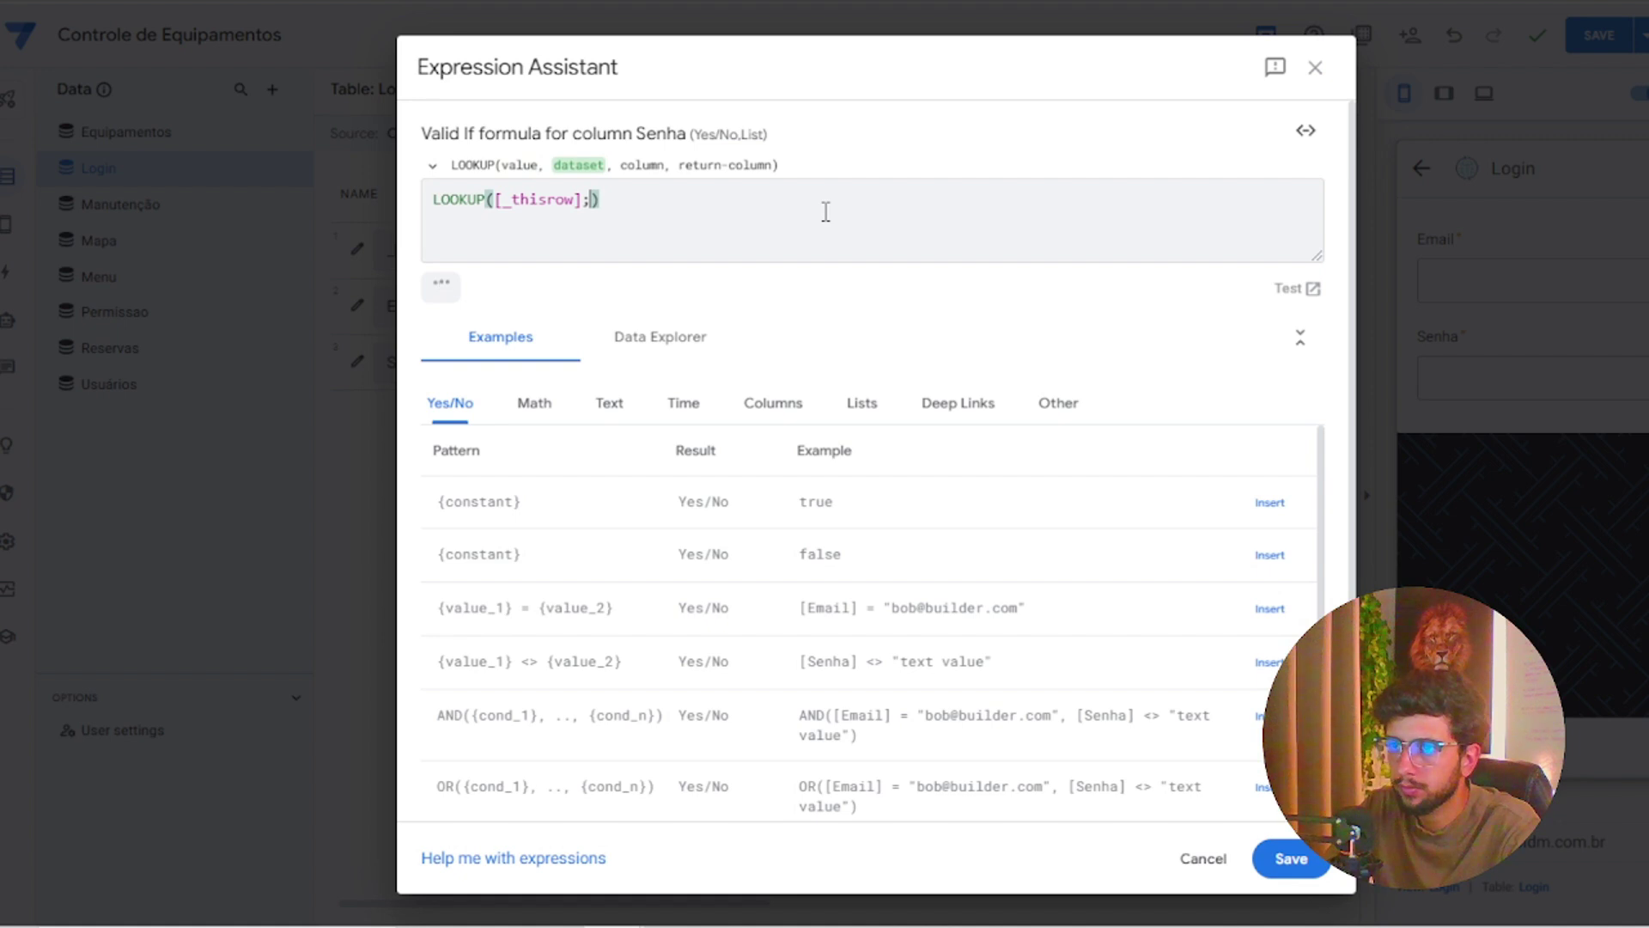
key(BackSpace)
text(.[email)
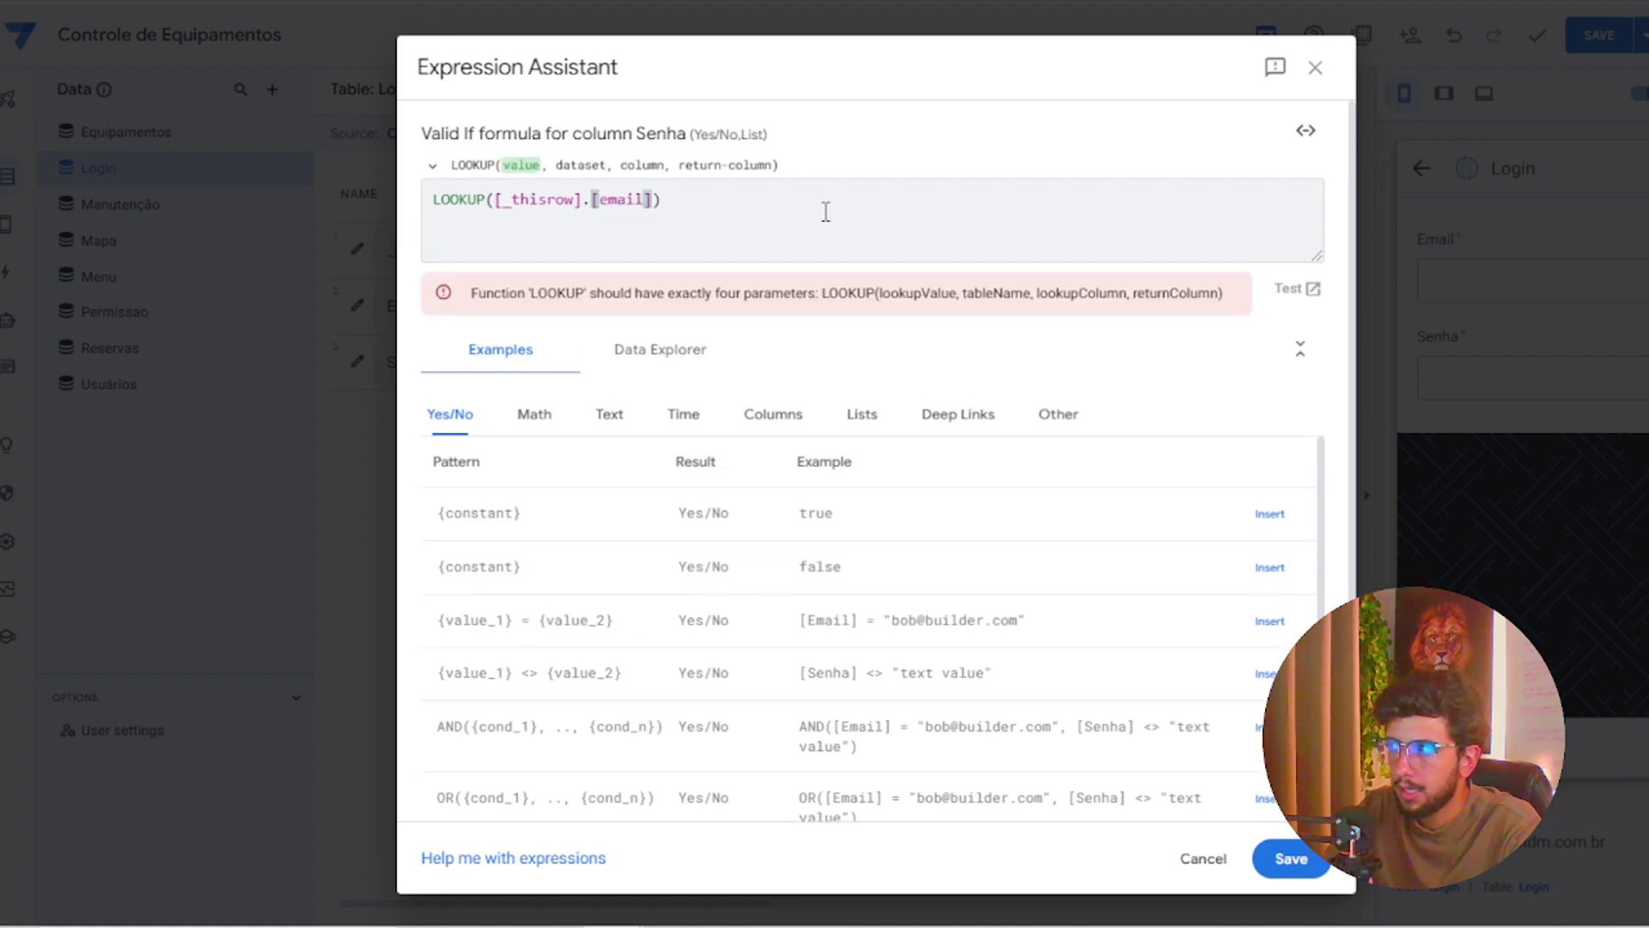
text(],)
text("us)
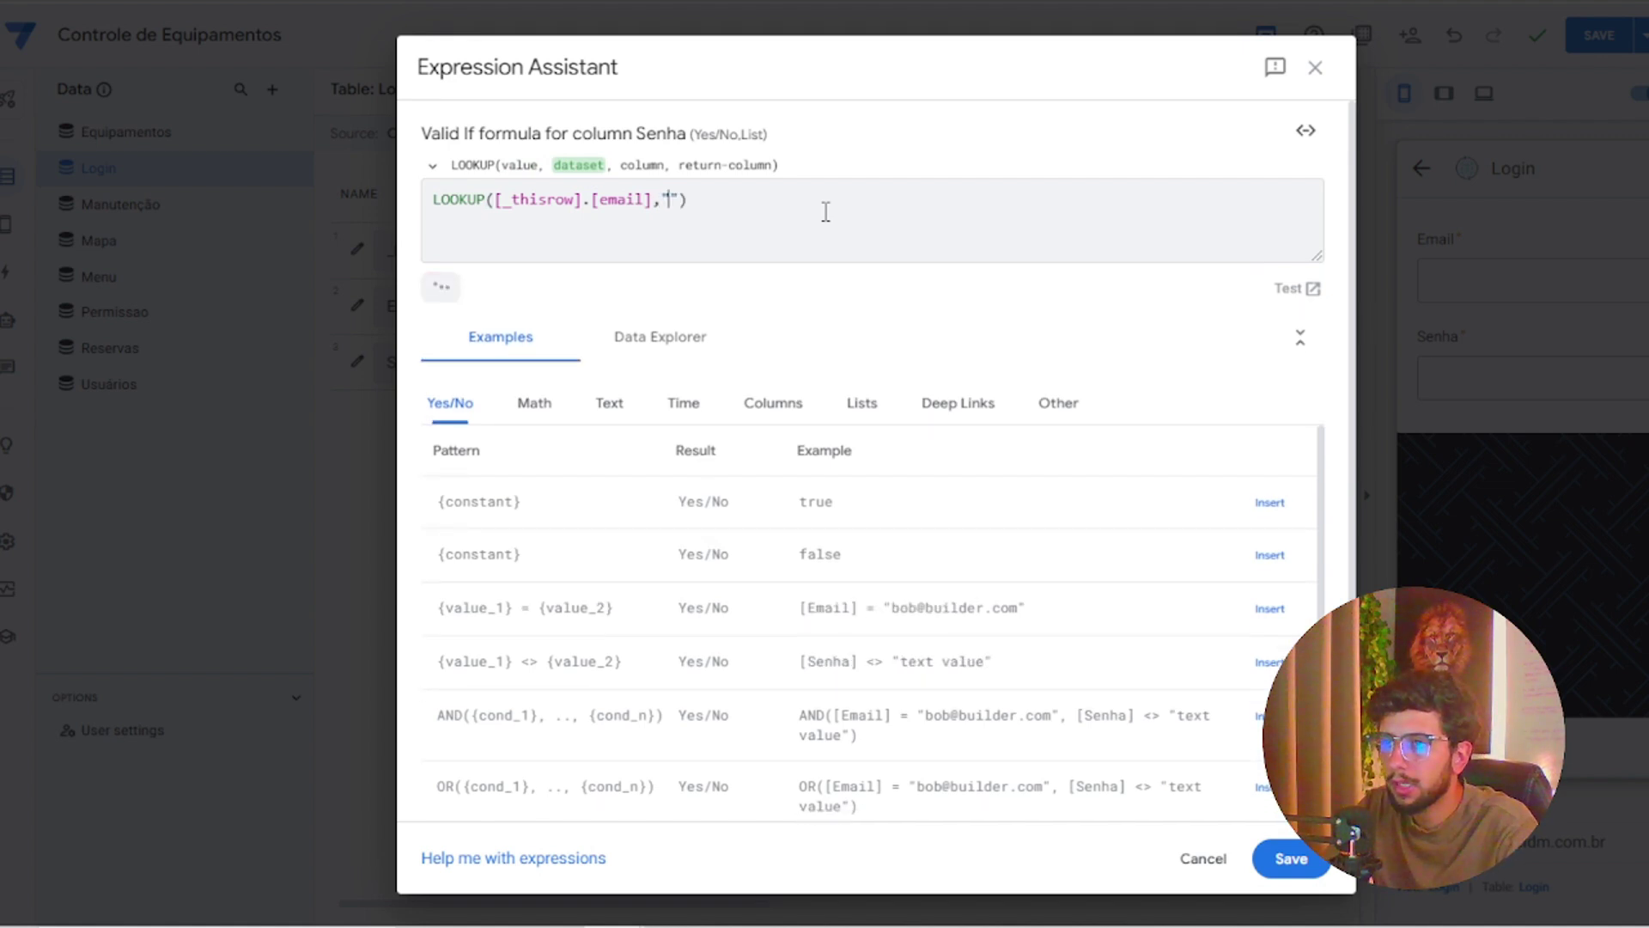
click(826, 225)
text(",)
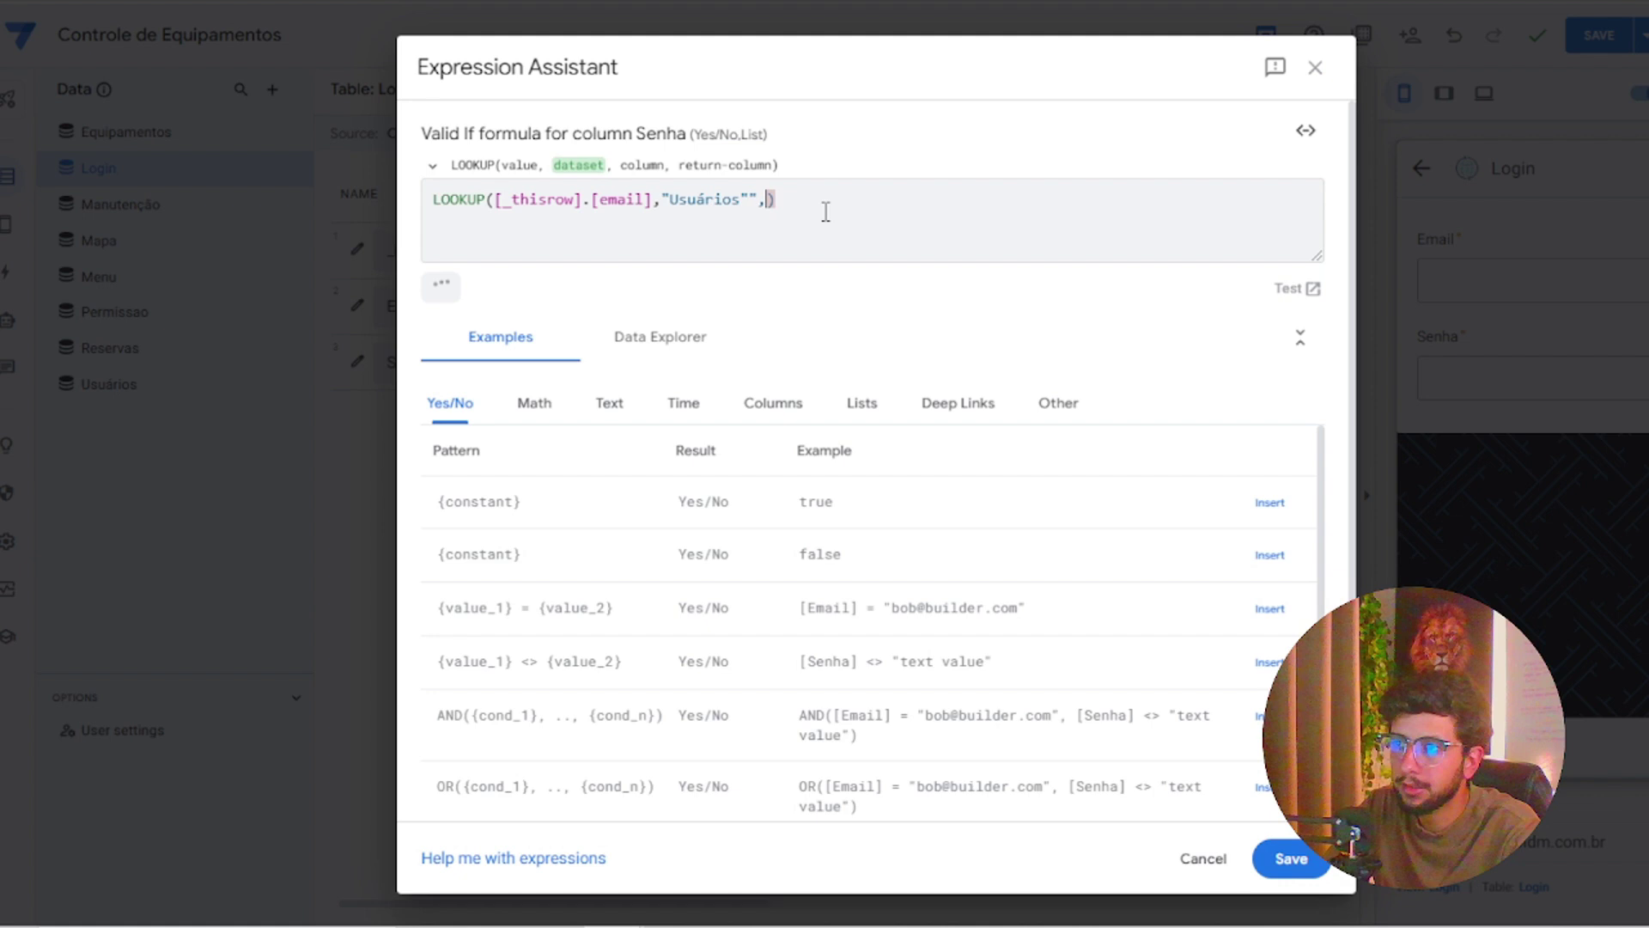
key(BackSpace)
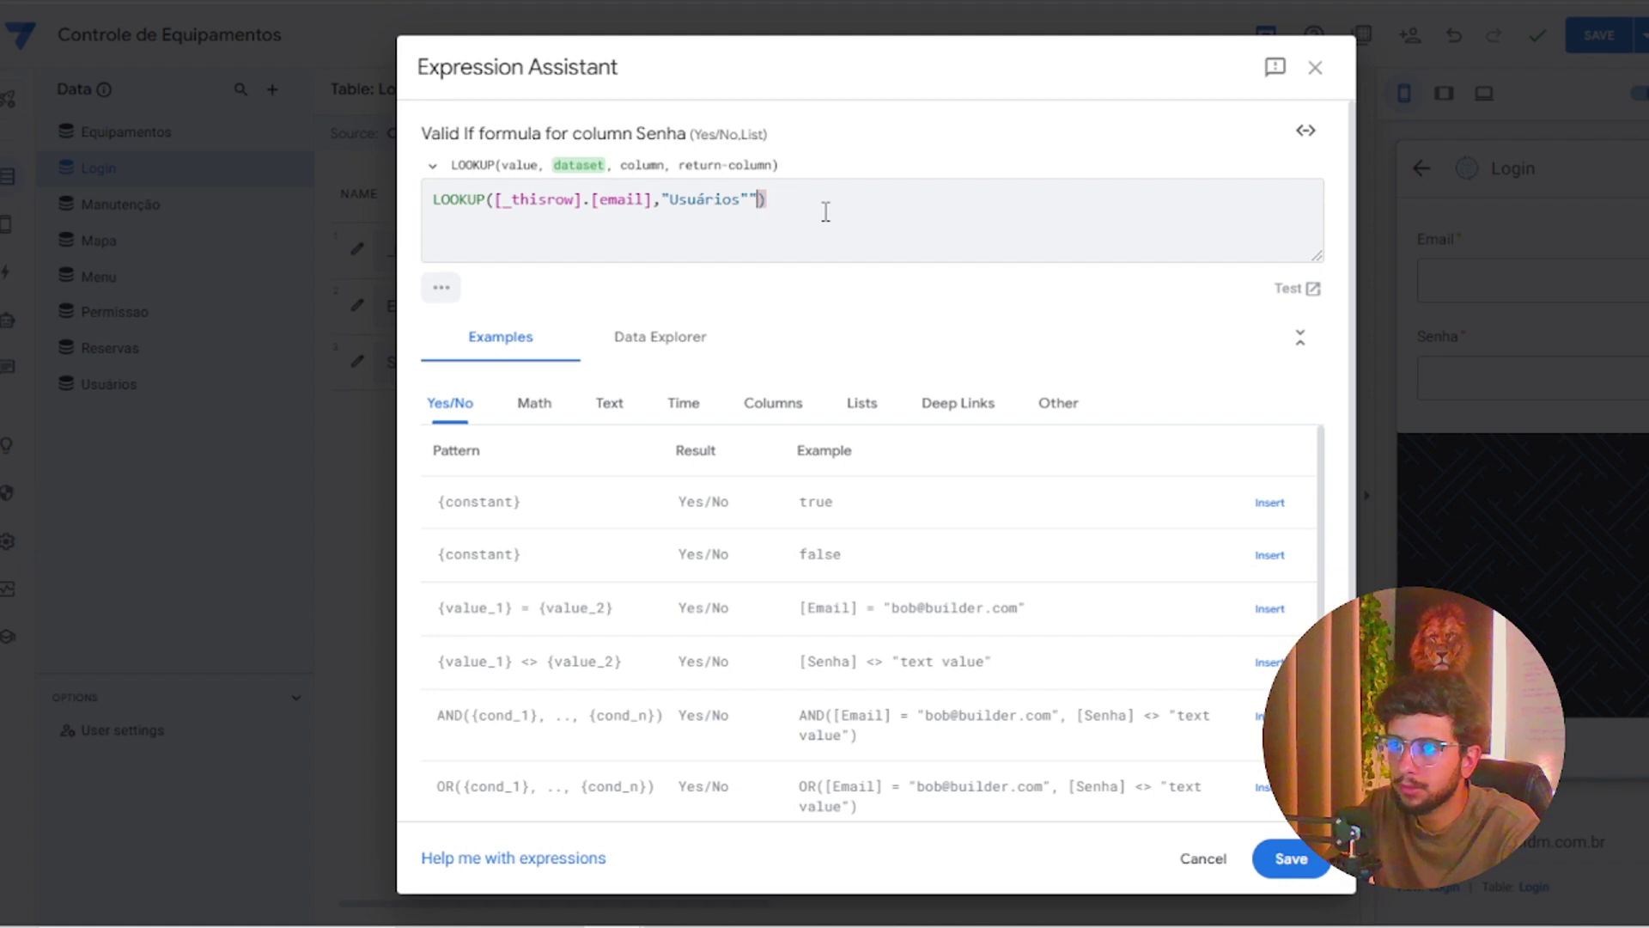
Finish the formula with "email","Senha") = [_thisrow].[Senha] and save it
text(email)
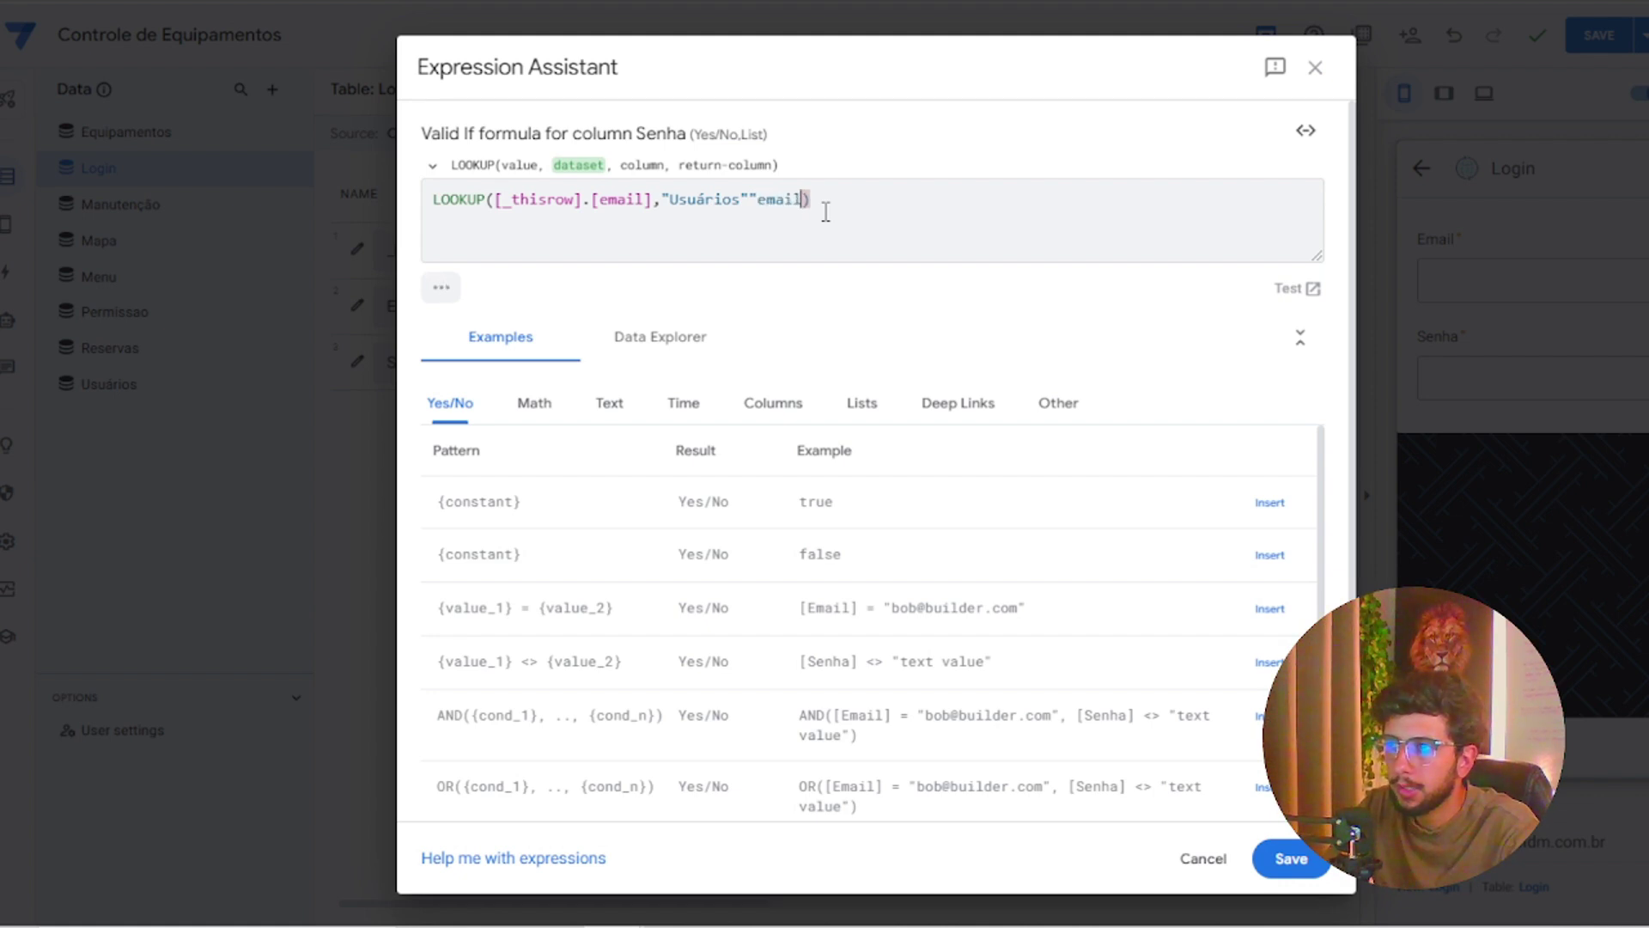
text(],)
key(BackSpace)
text(",)
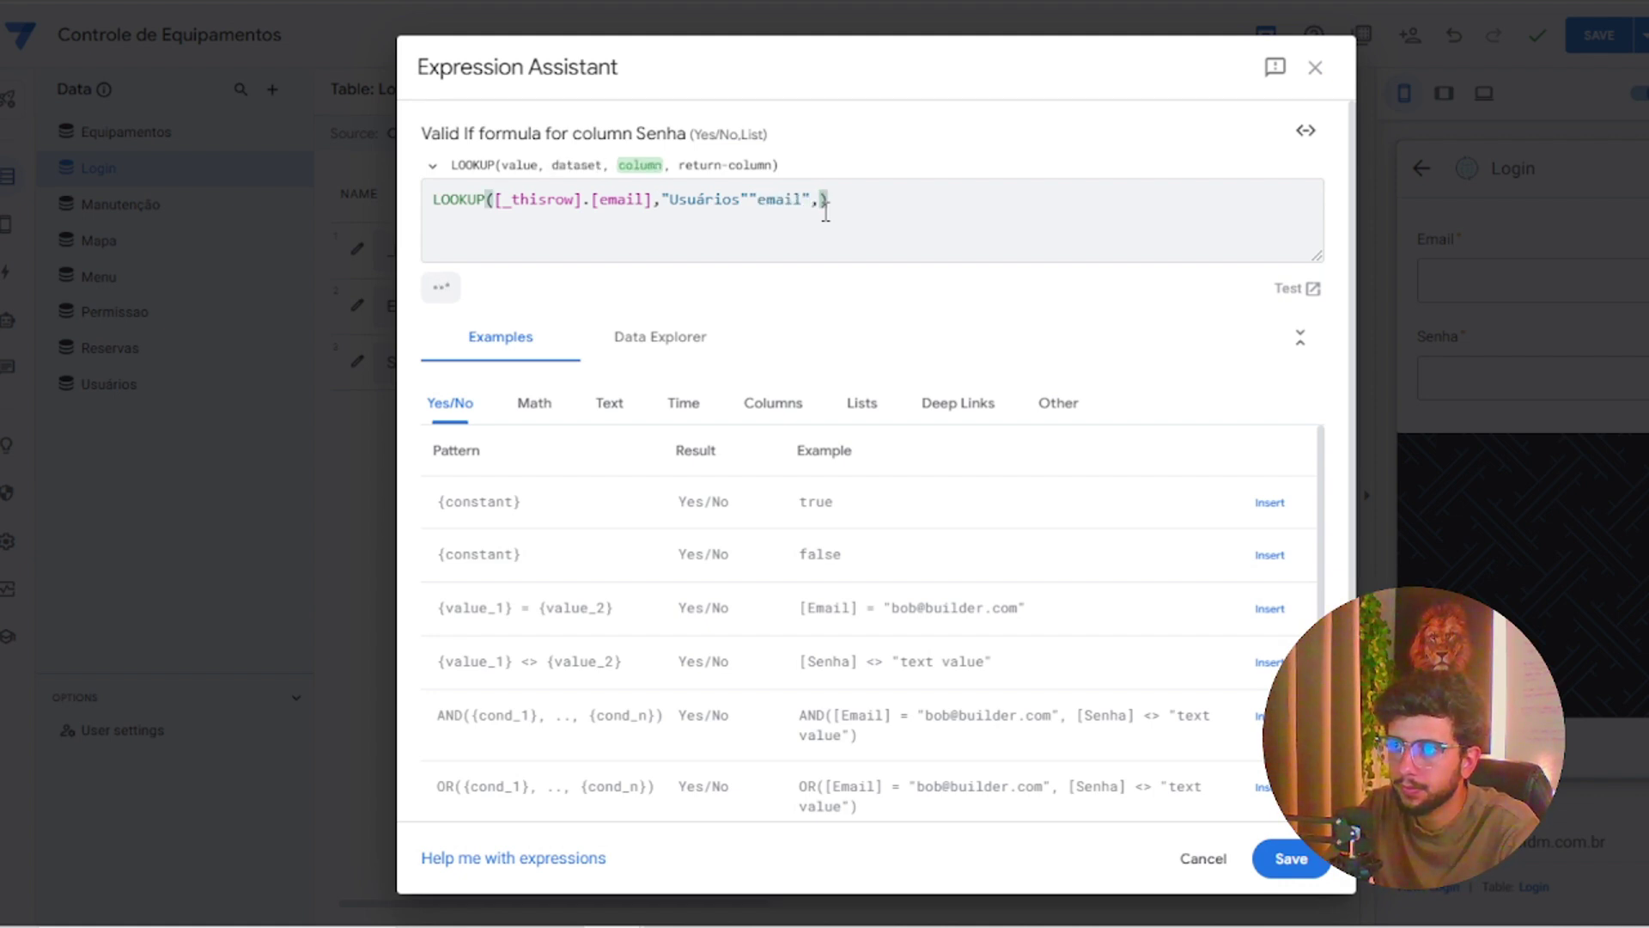
key(Left)
key(Left)
key(Left)
key(Left)
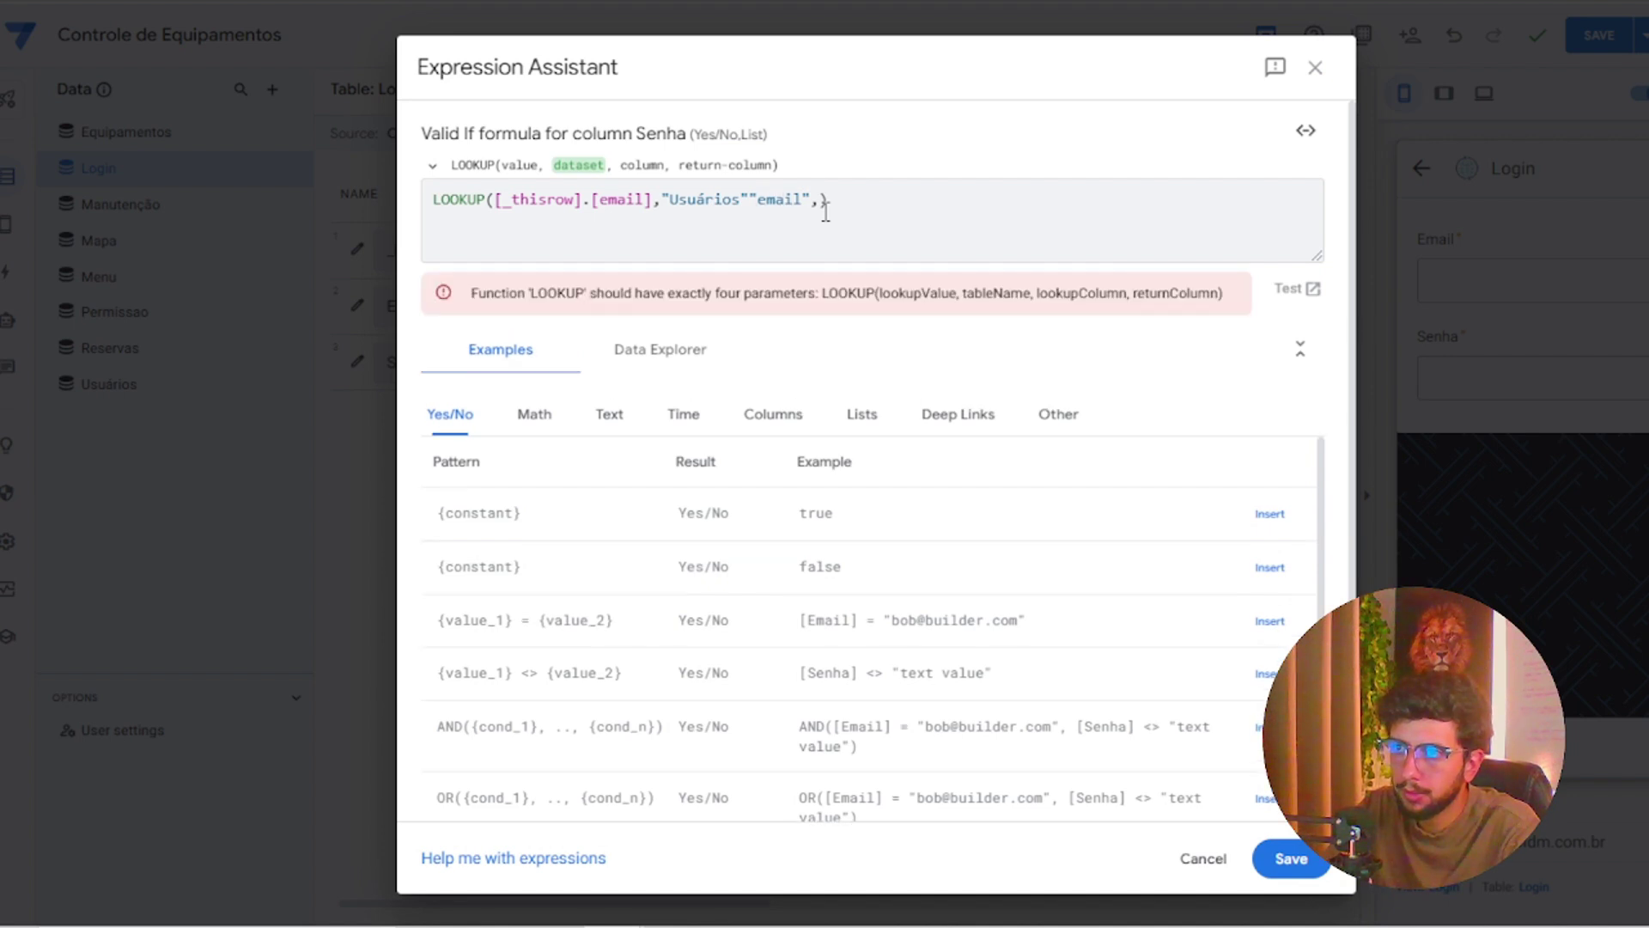
text(,)
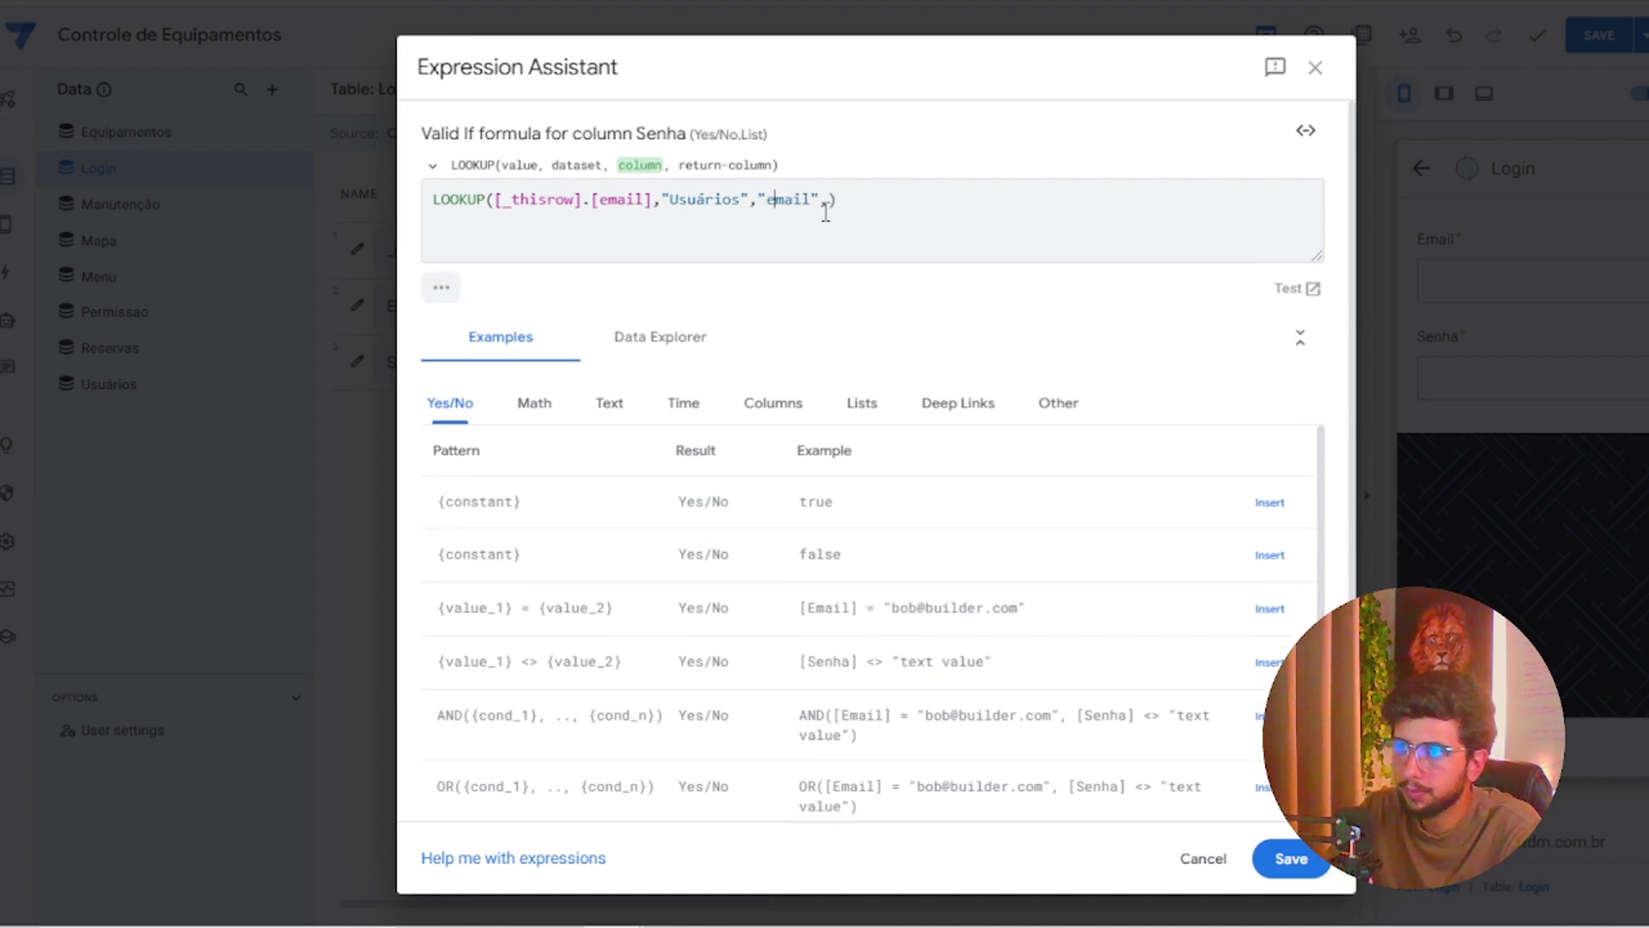
key(Right)
text("Senha")
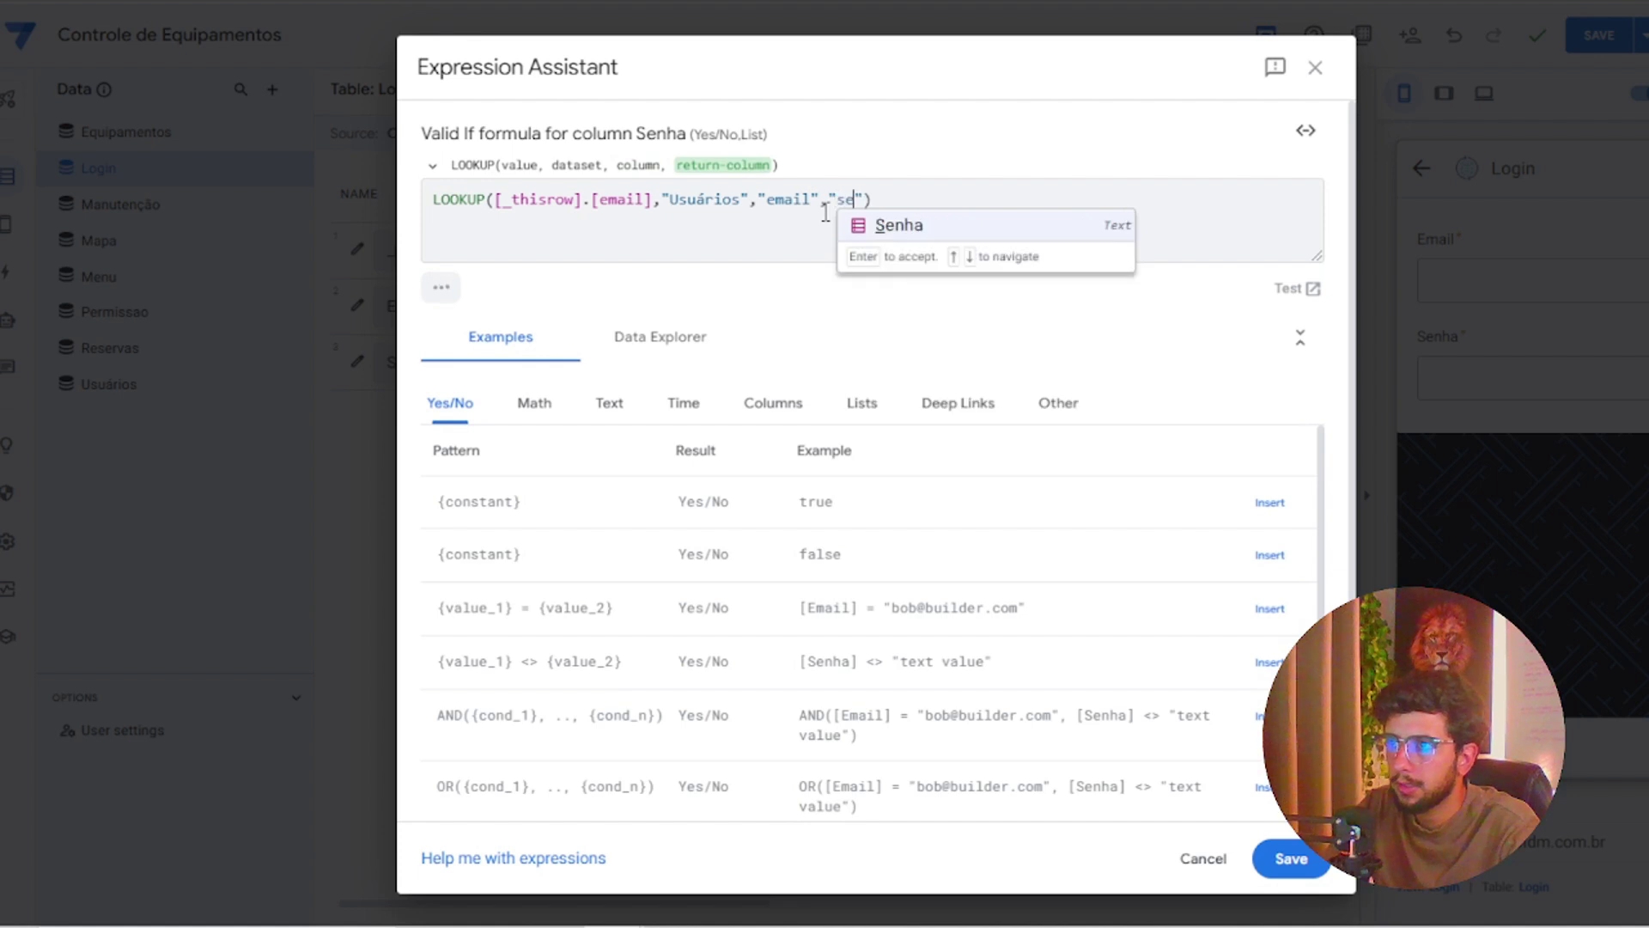
key(Right)
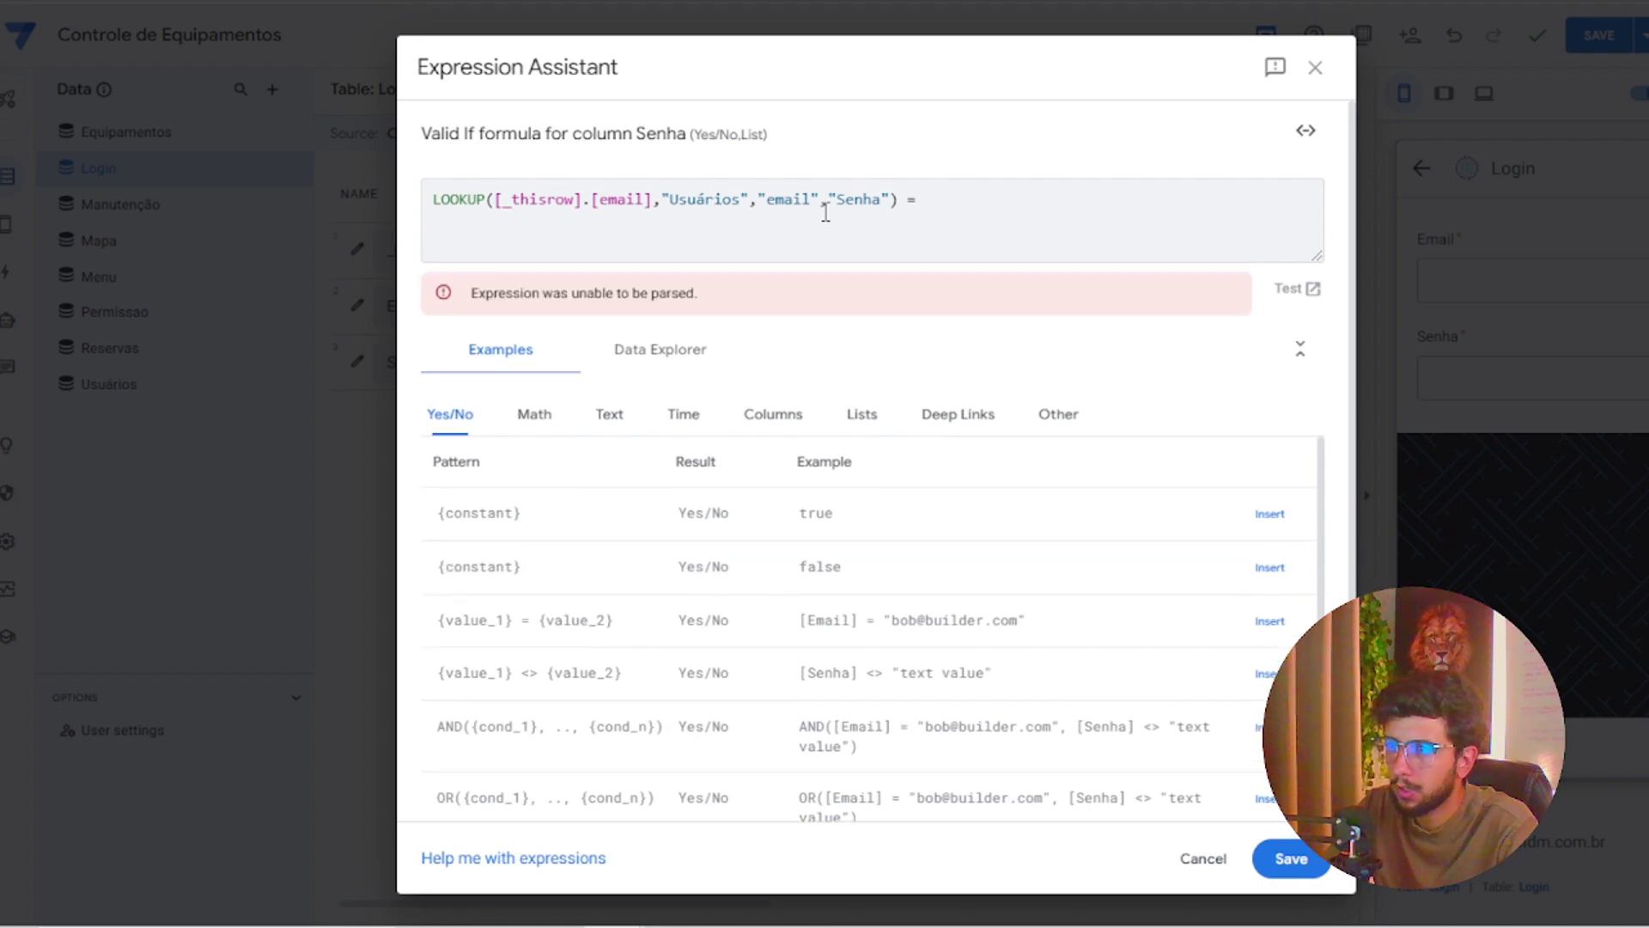
text(= [)
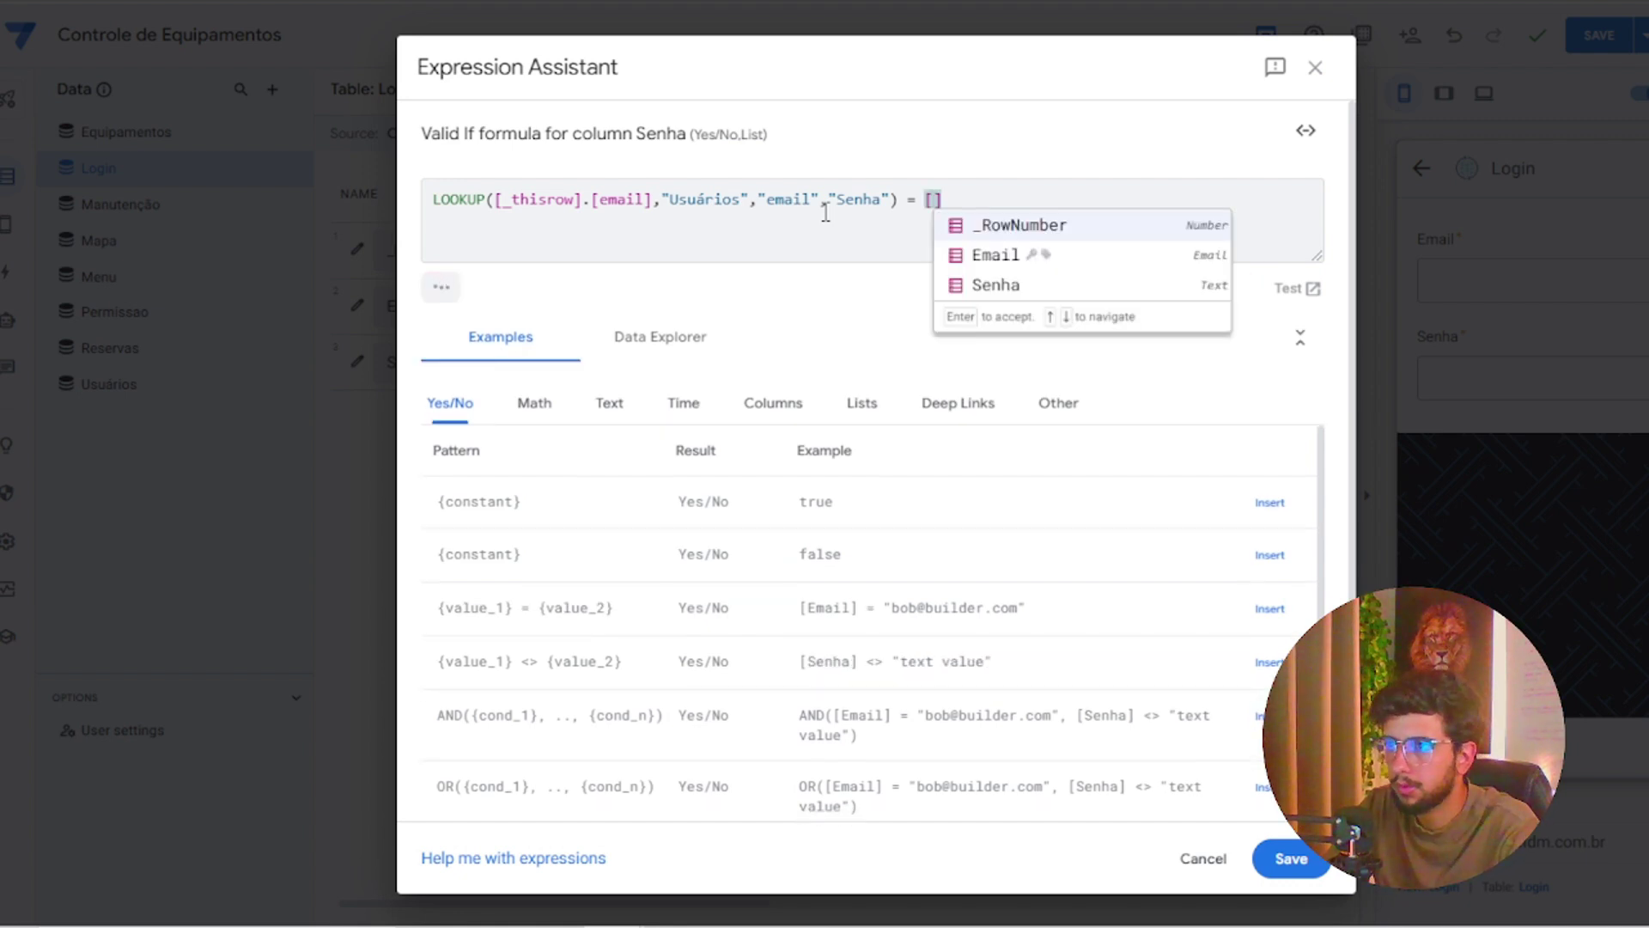
text(_this)
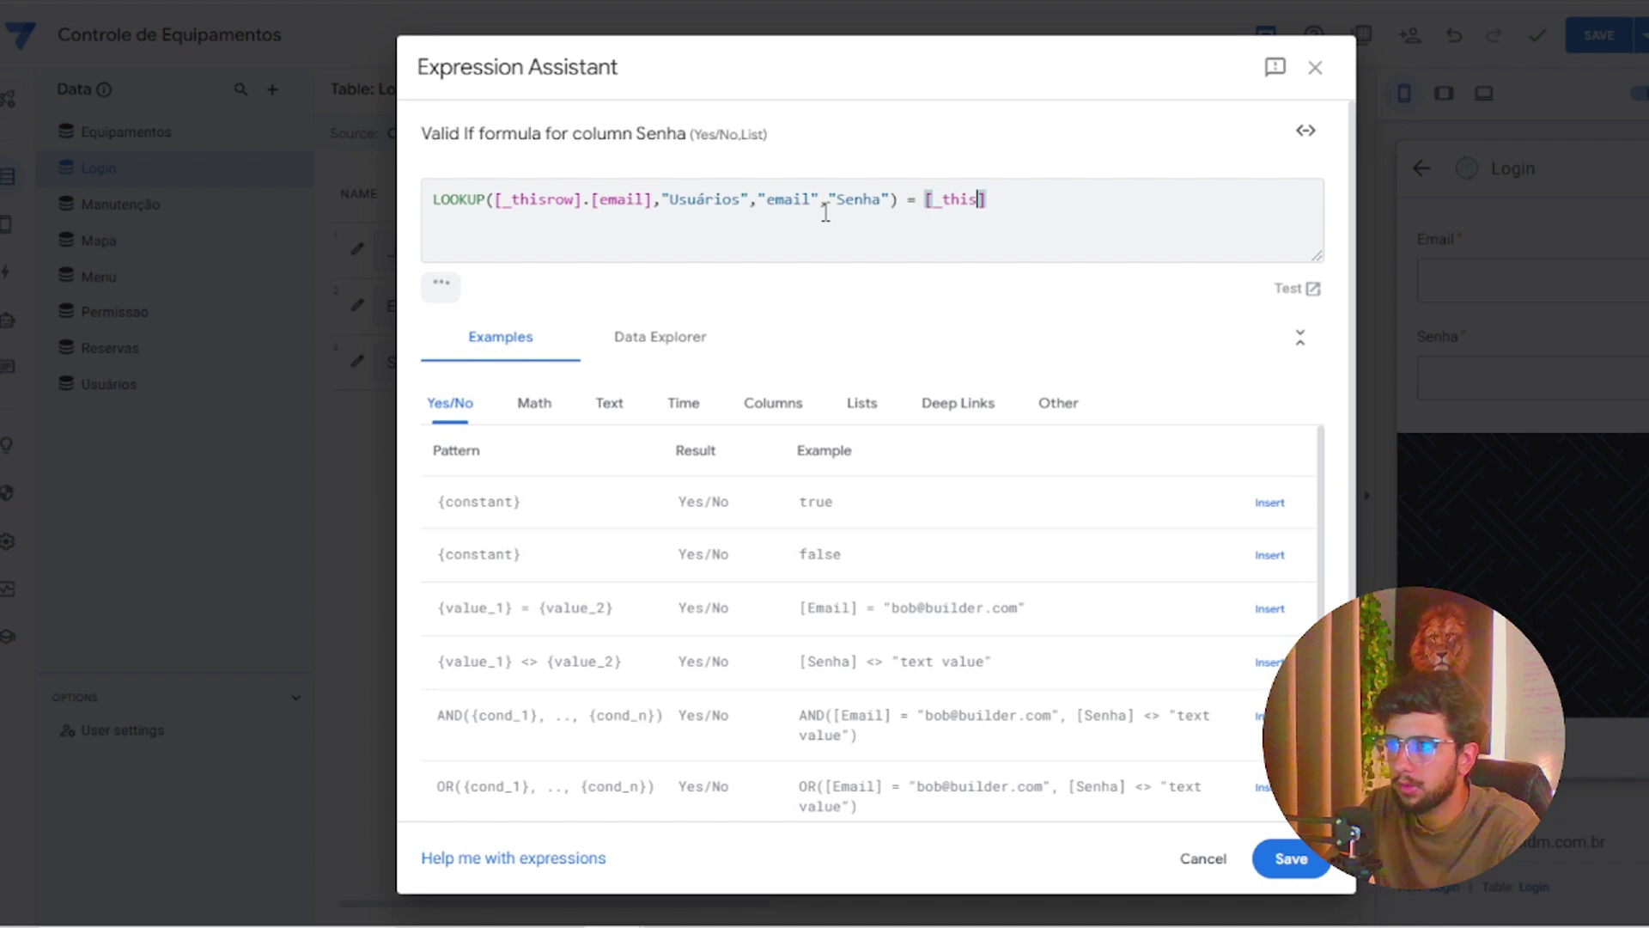
text(row)
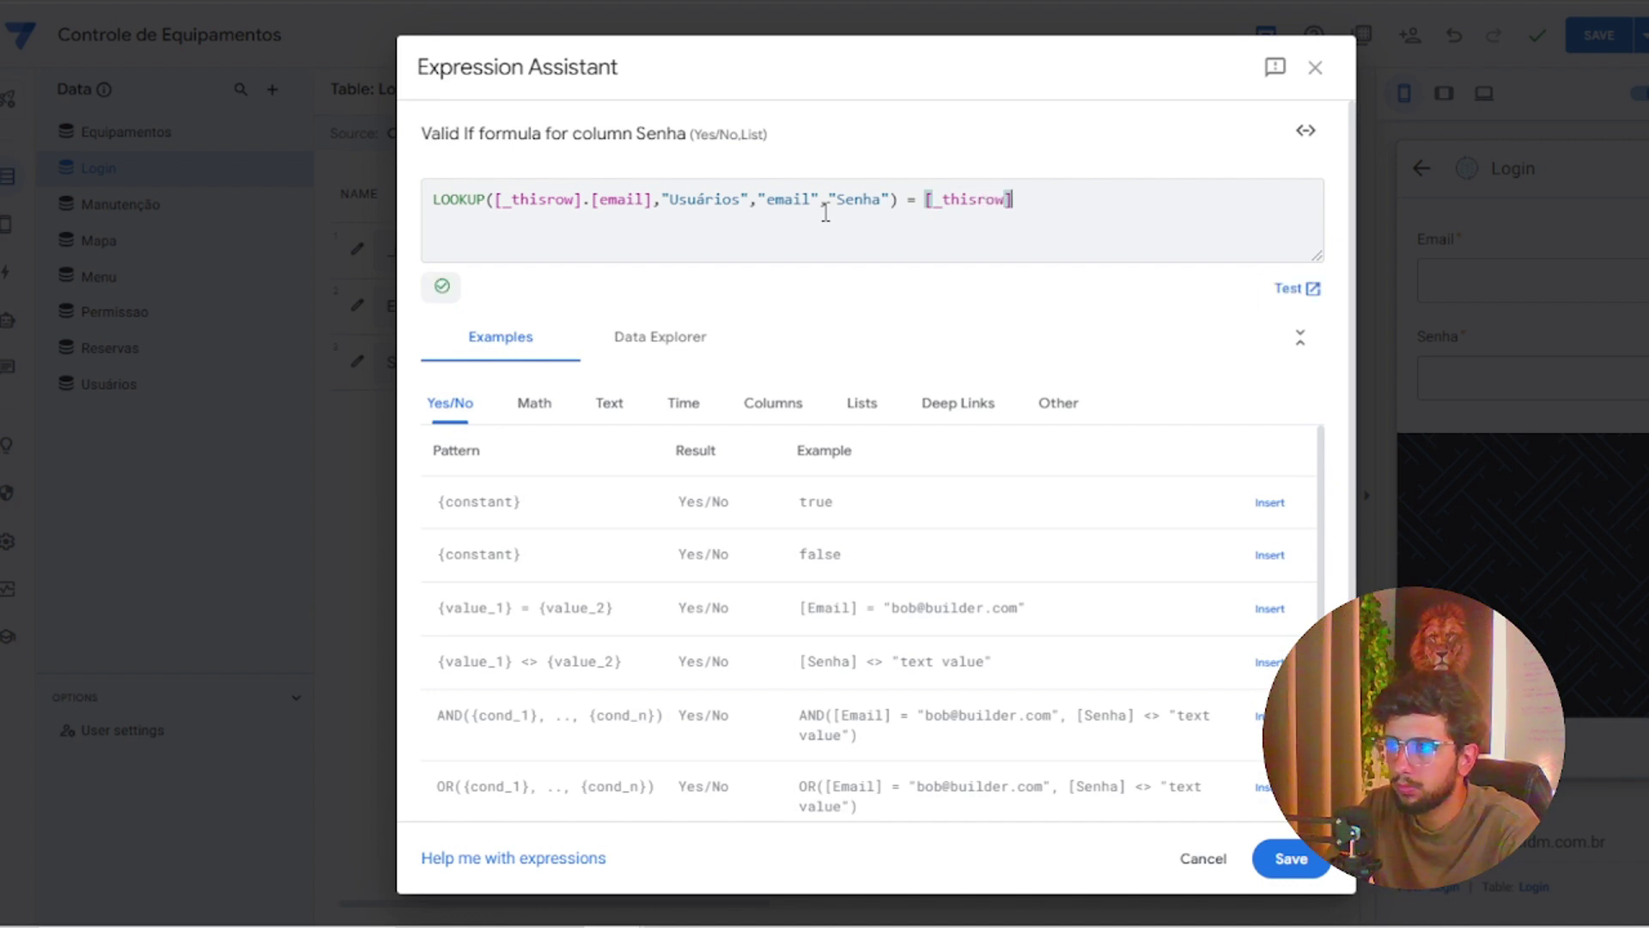
key(Right)
text(.[Senha)
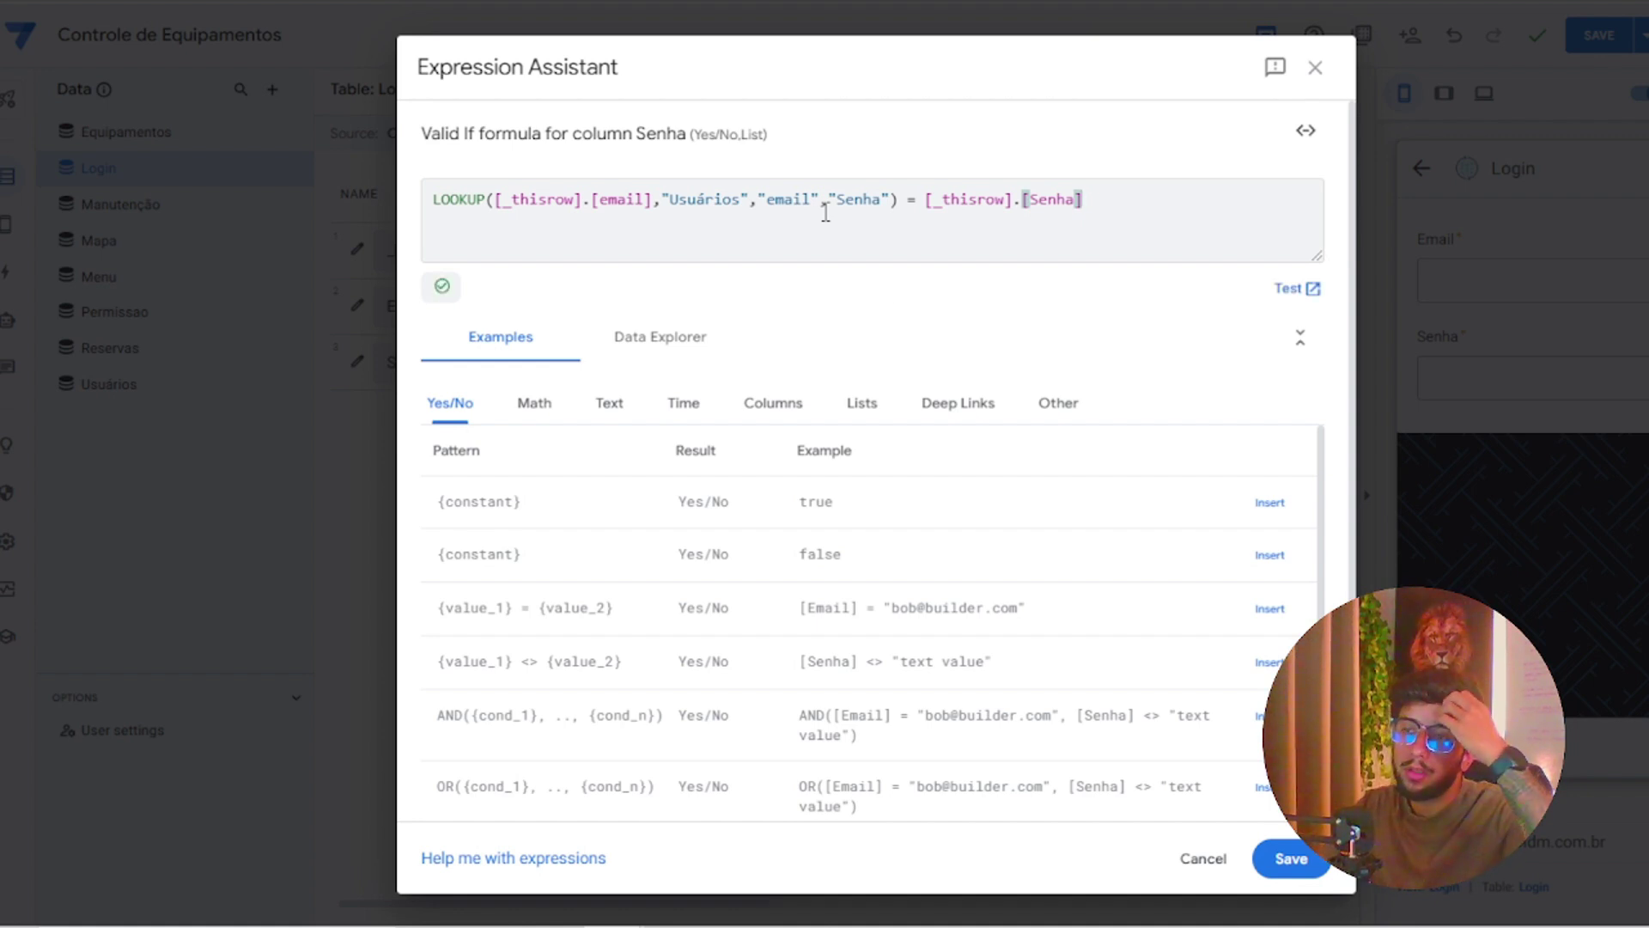
click(1271, 859)
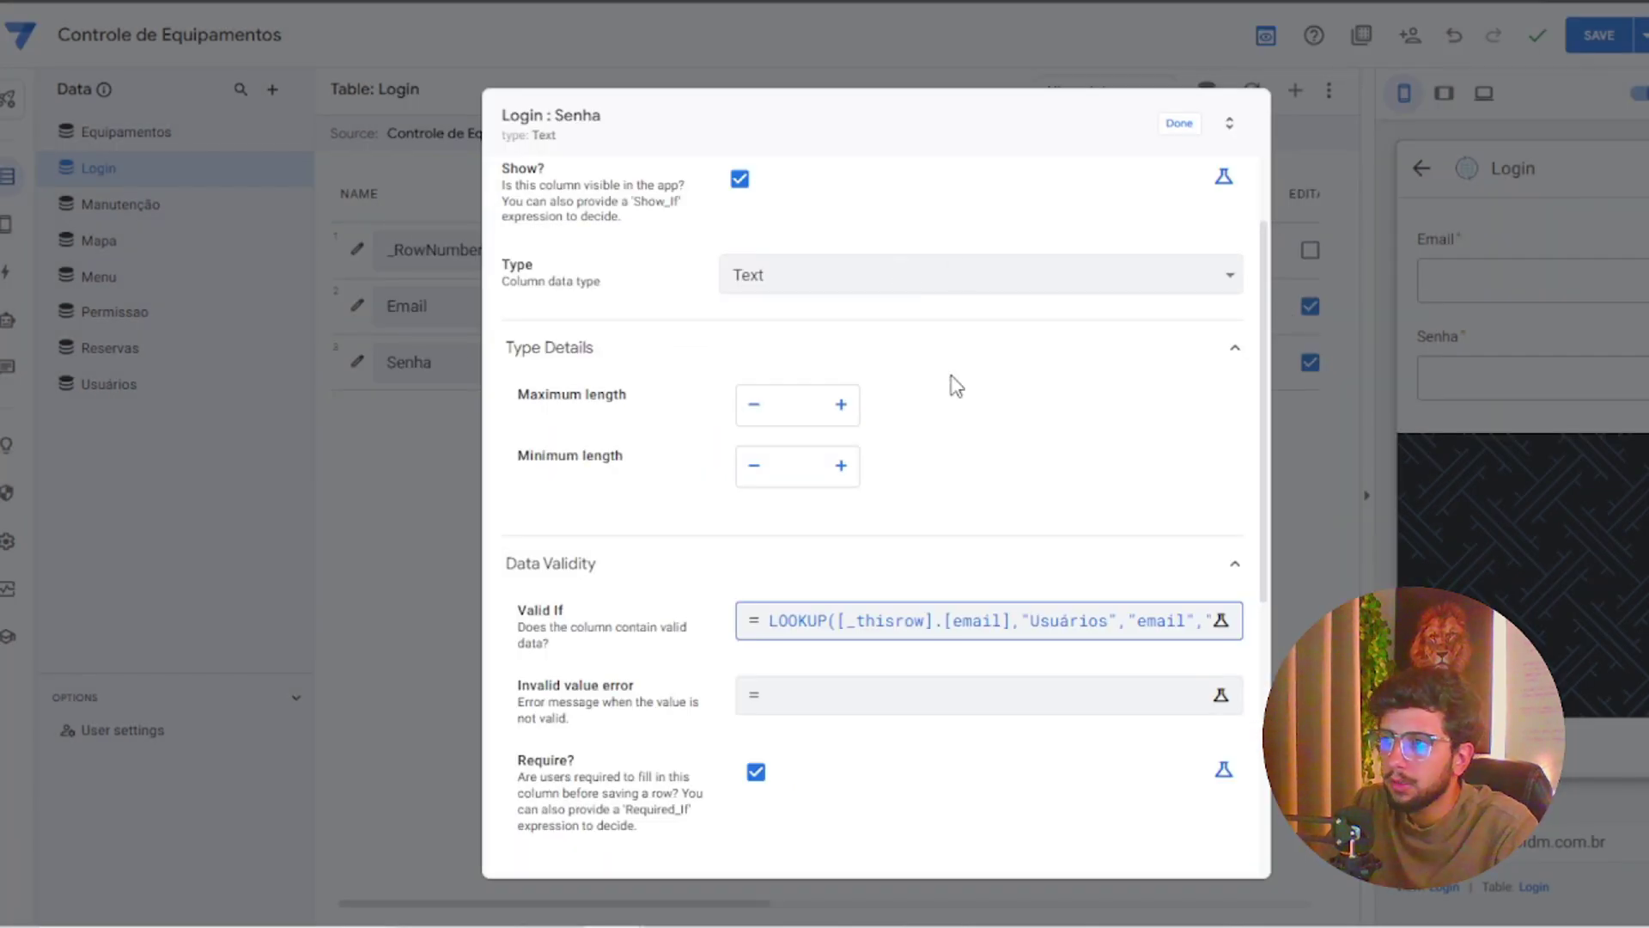
Turn the pasted e-mail message into "Senha incorreta!" for the Senha column's invalid-value error, then close its settings
click(893, 698)
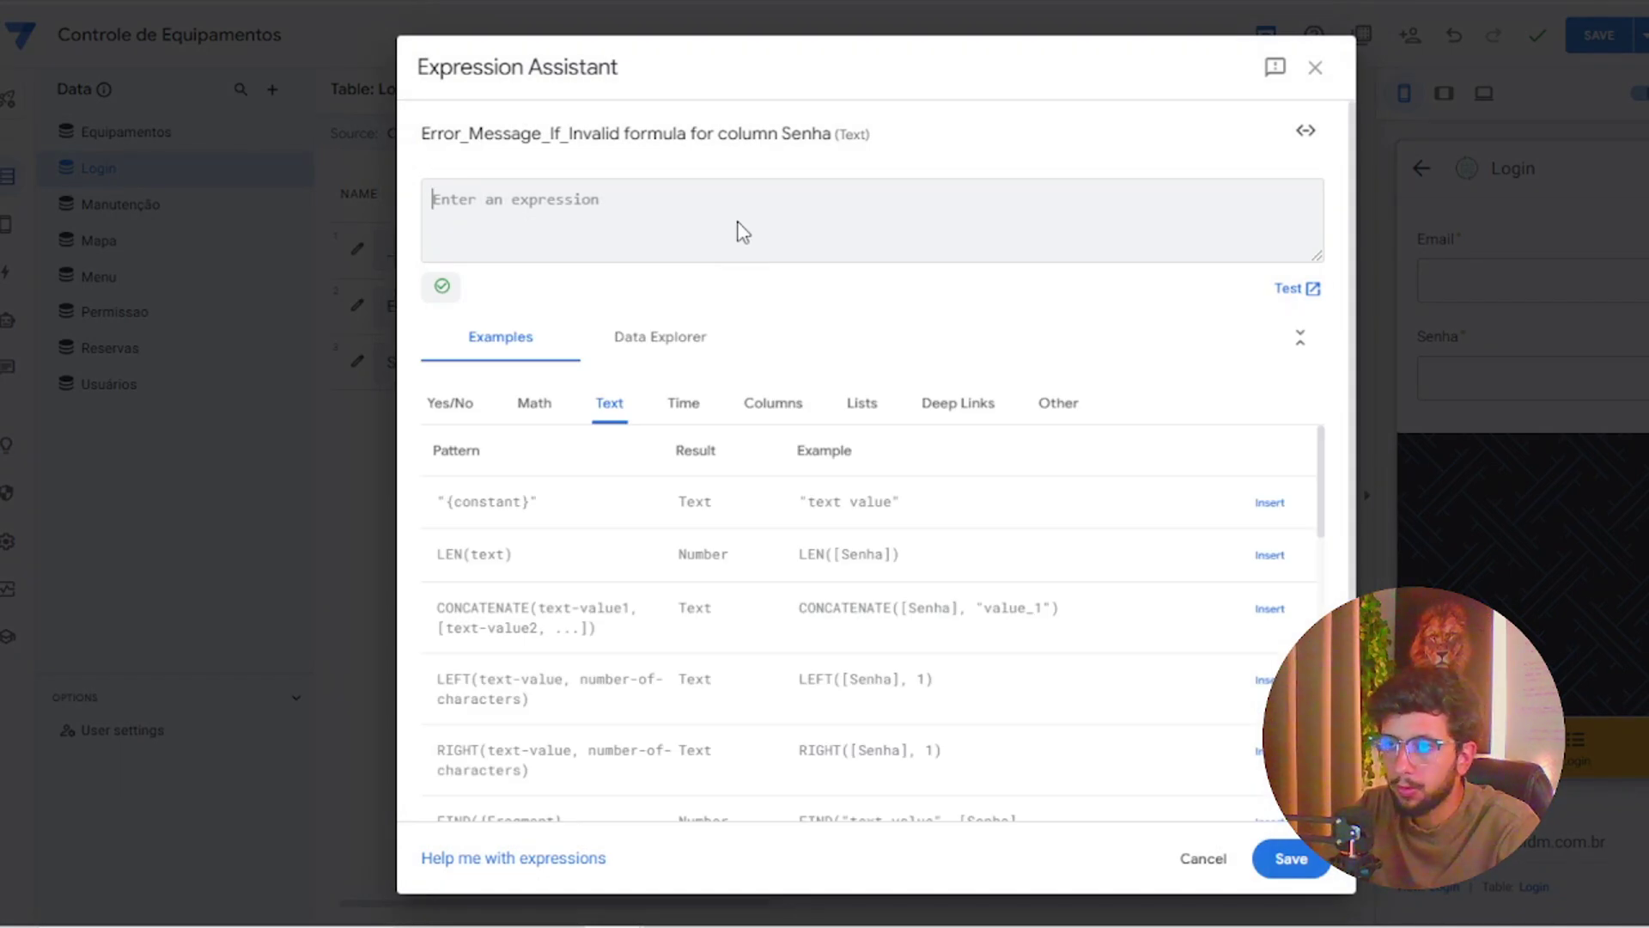
text(Se)
key(ctrl+a)
text(E-mail incorreto!)
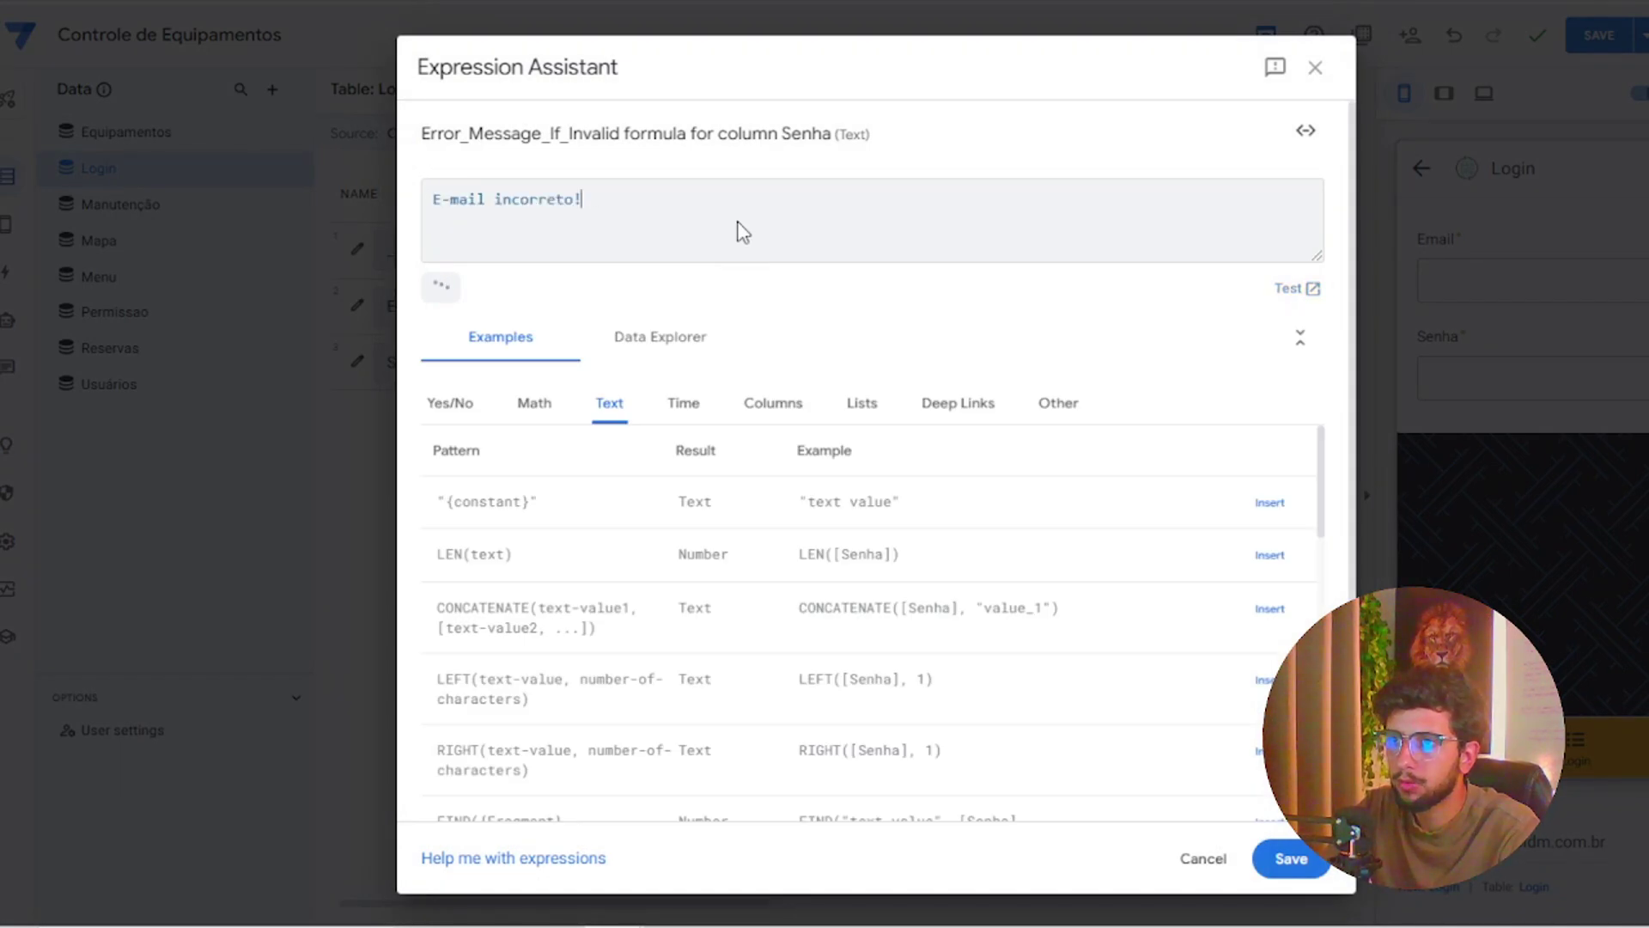
click(487, 194)
drag(487, 194, 429, 199)
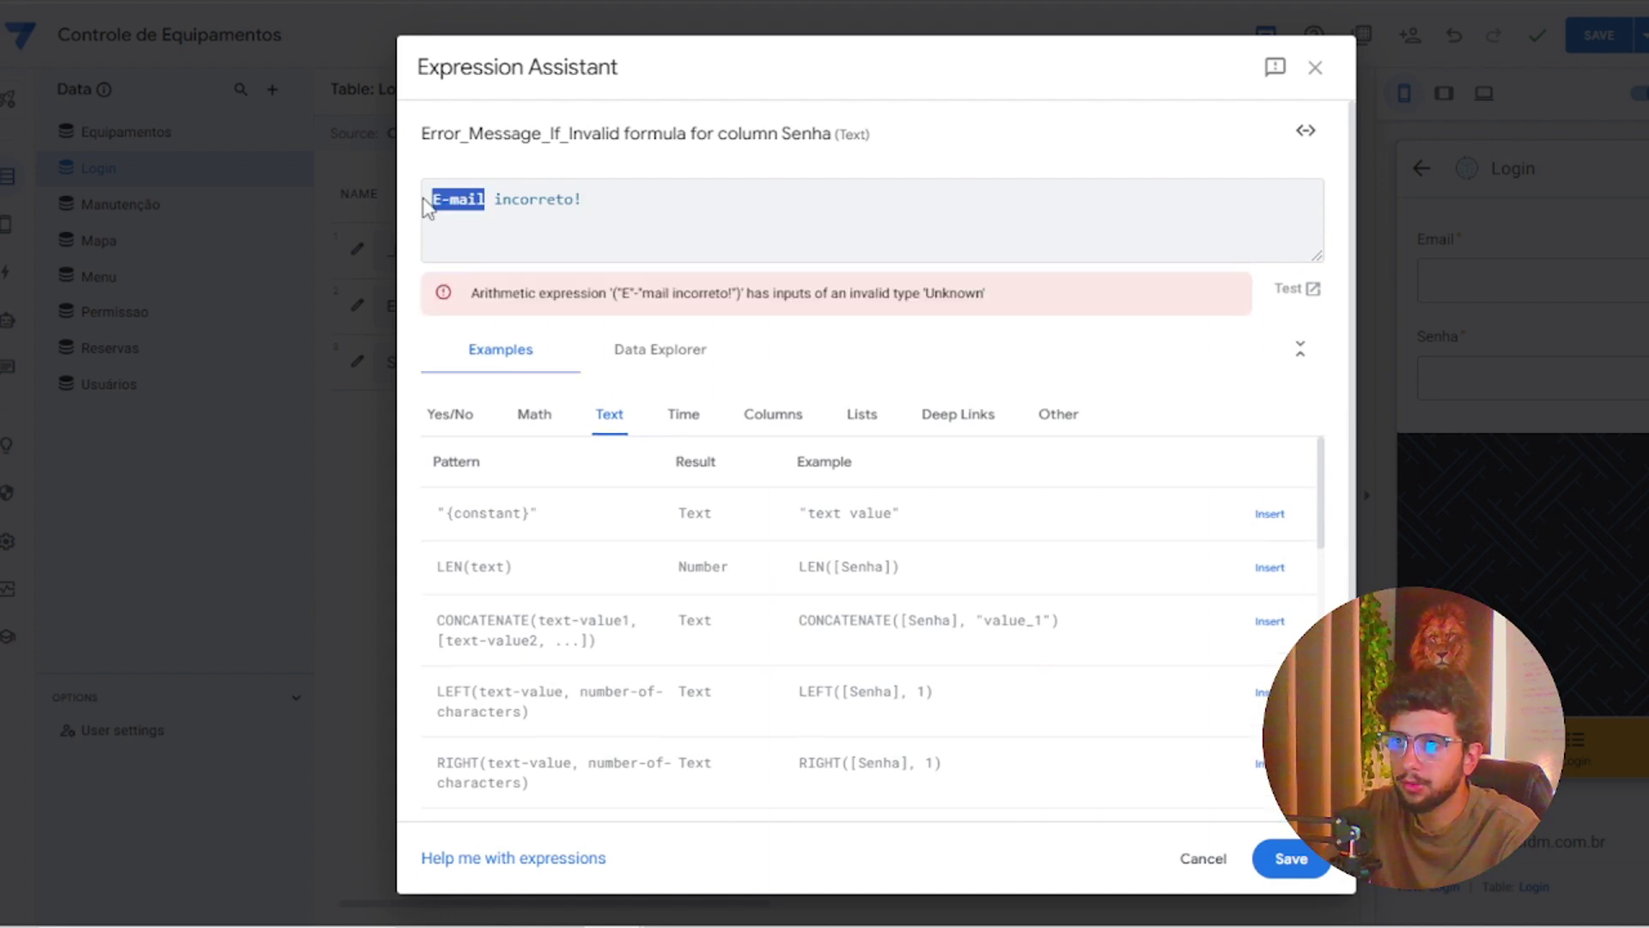
text(Senha)
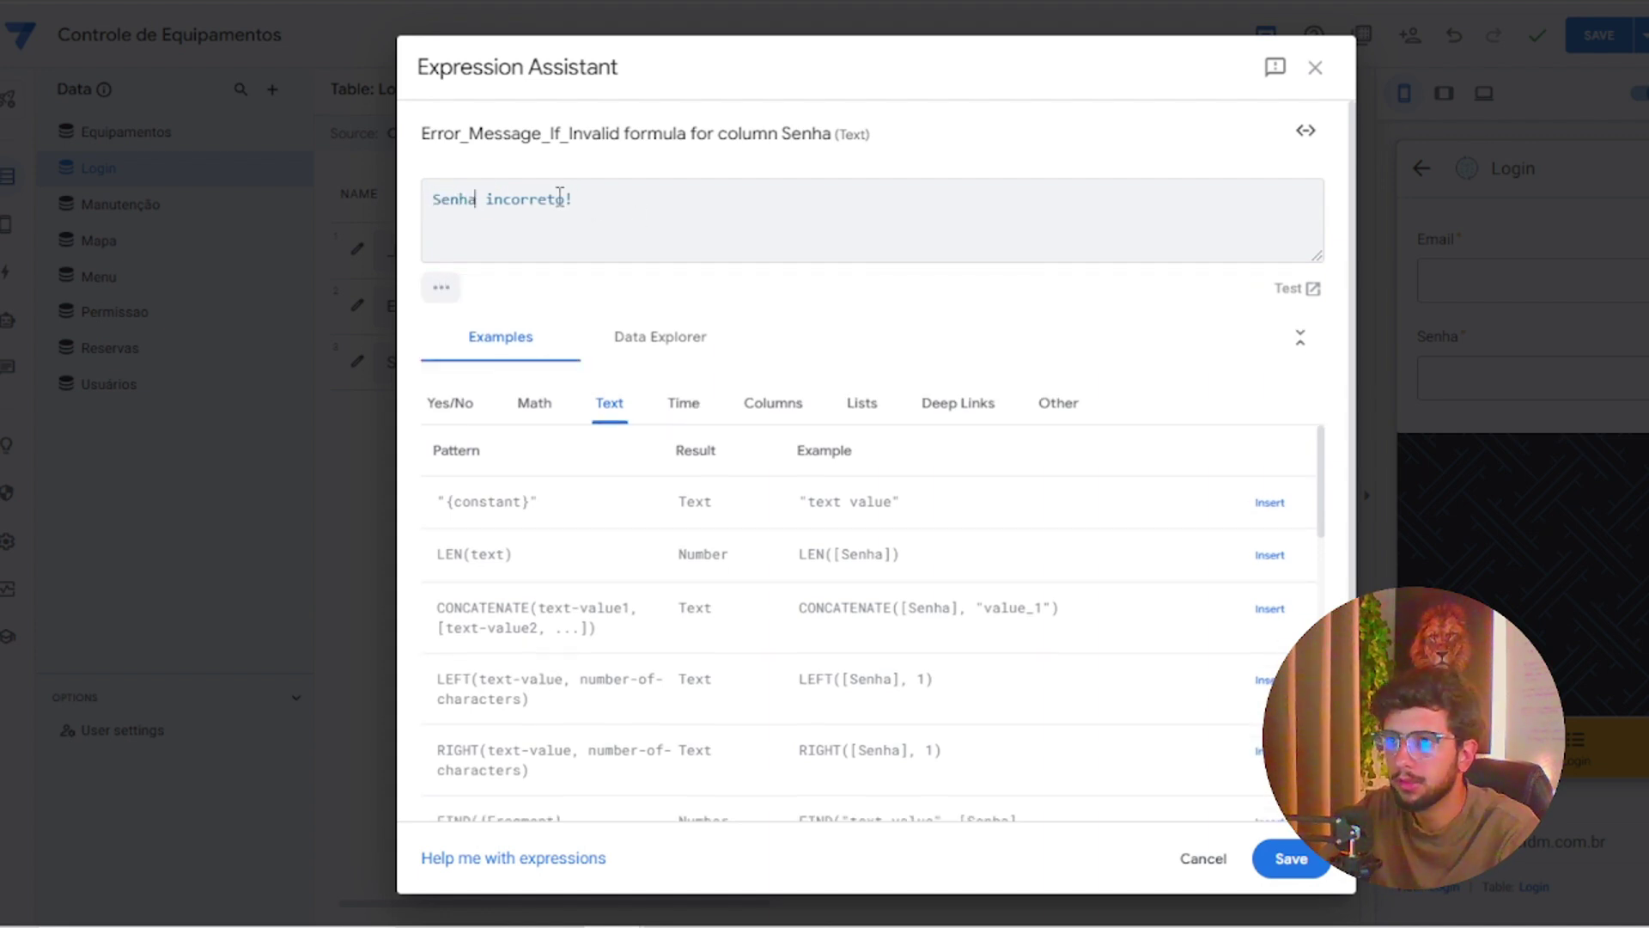
click(565, 199)
key(BackSpace)
text(a)
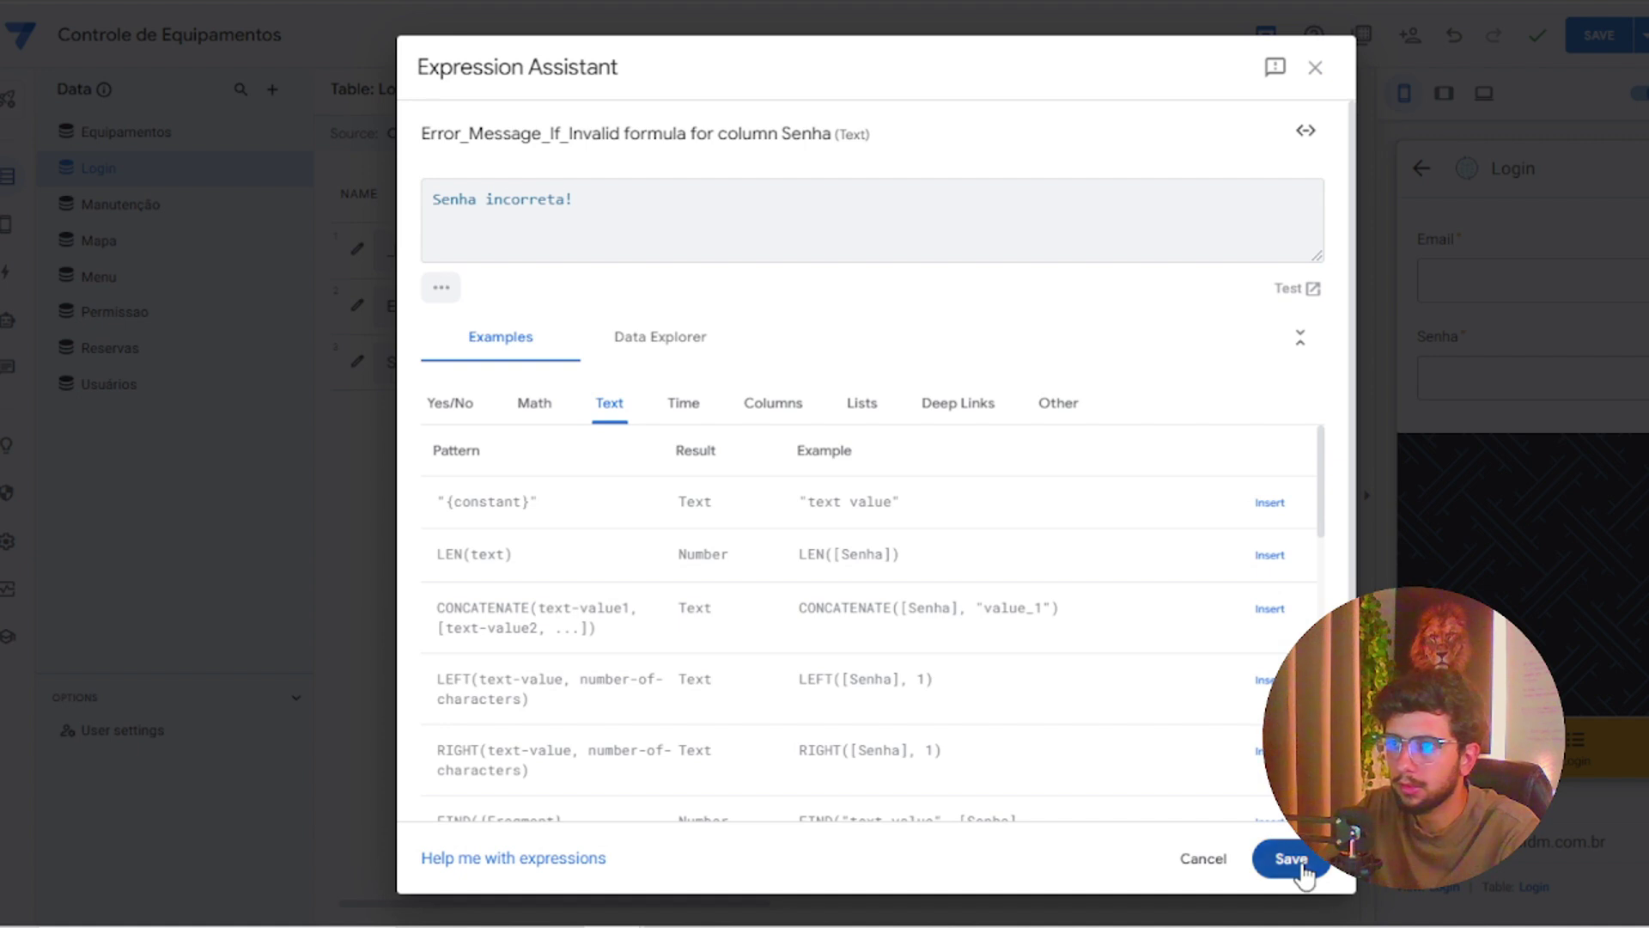
click(1304, 874)
click(1168, 129)
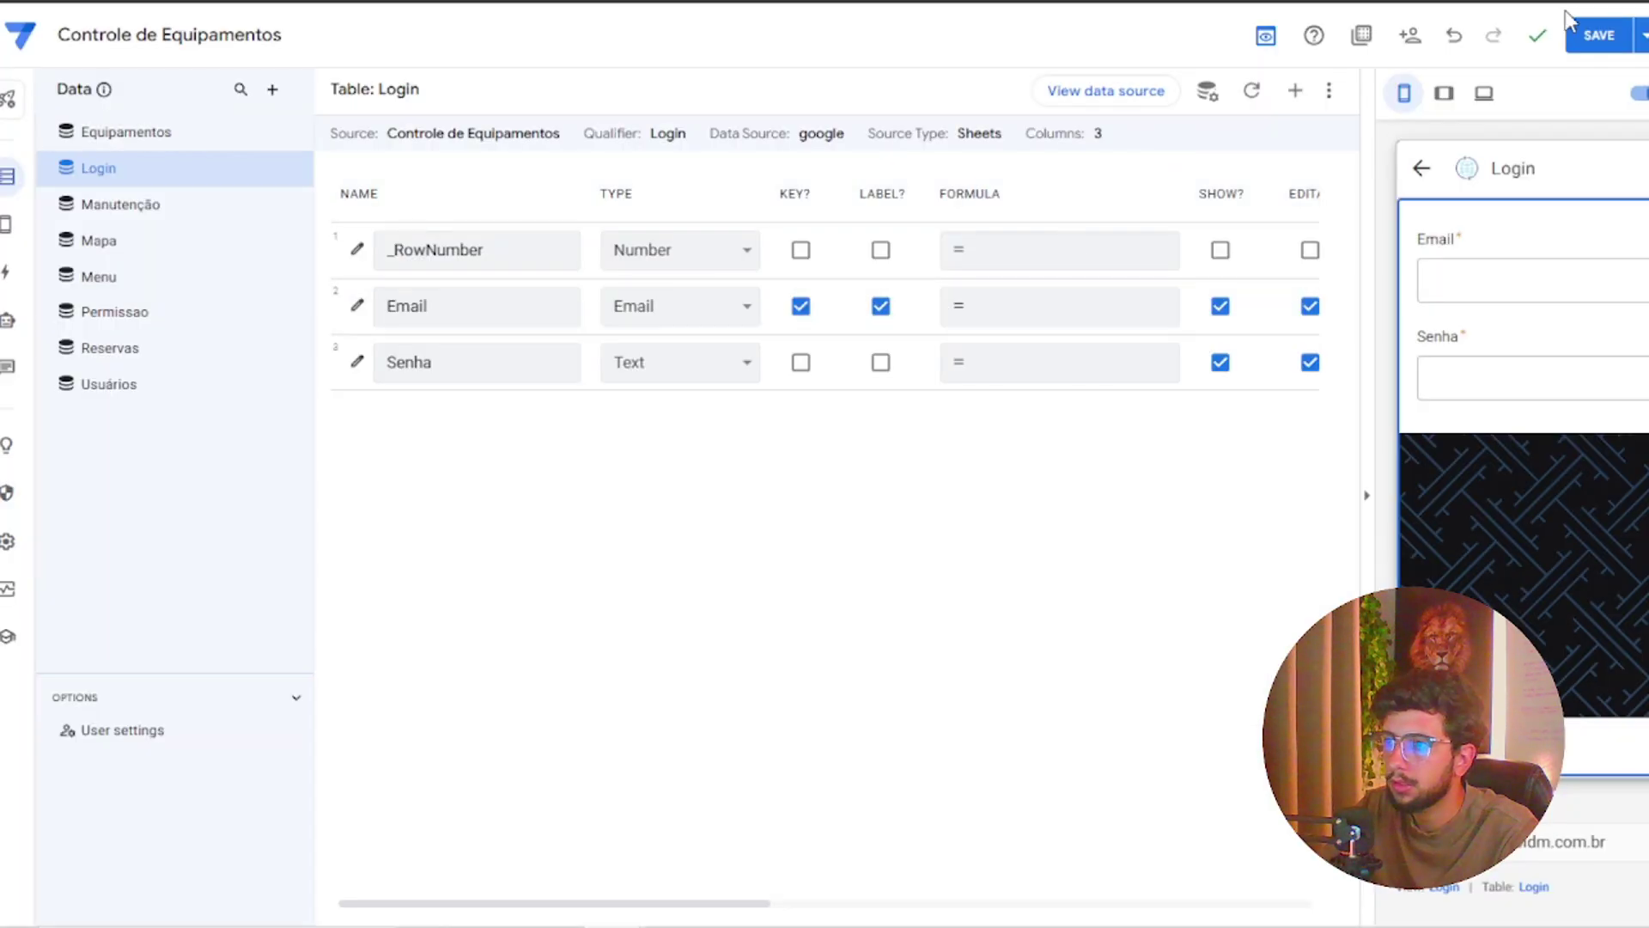
click(1587, 36)
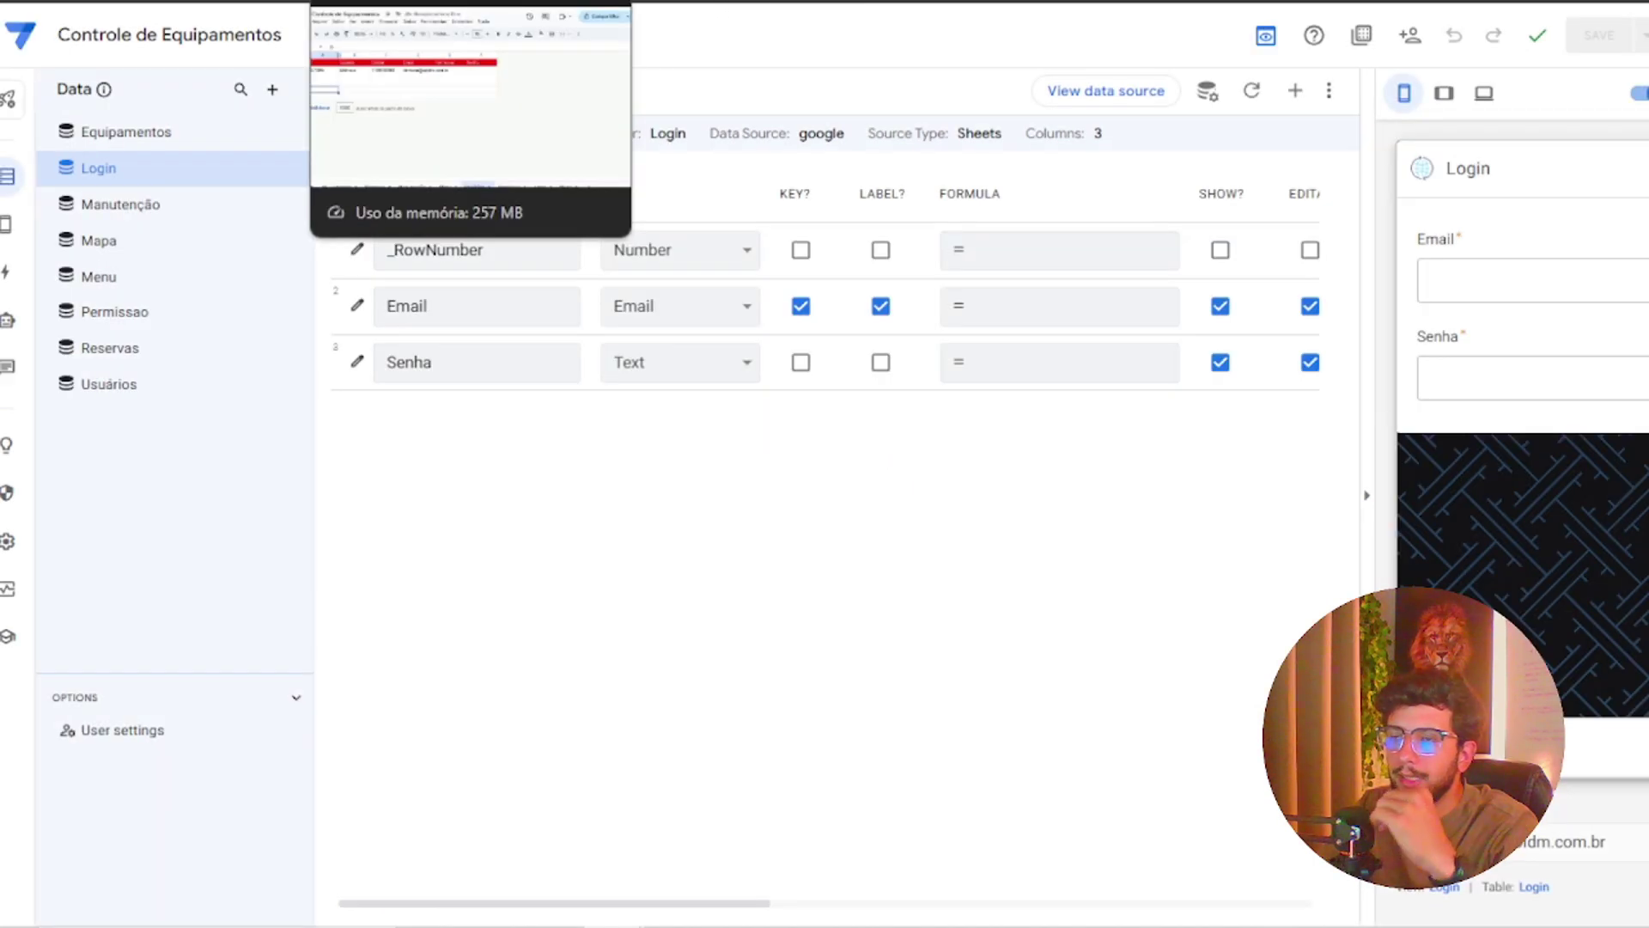
click(377, 1)
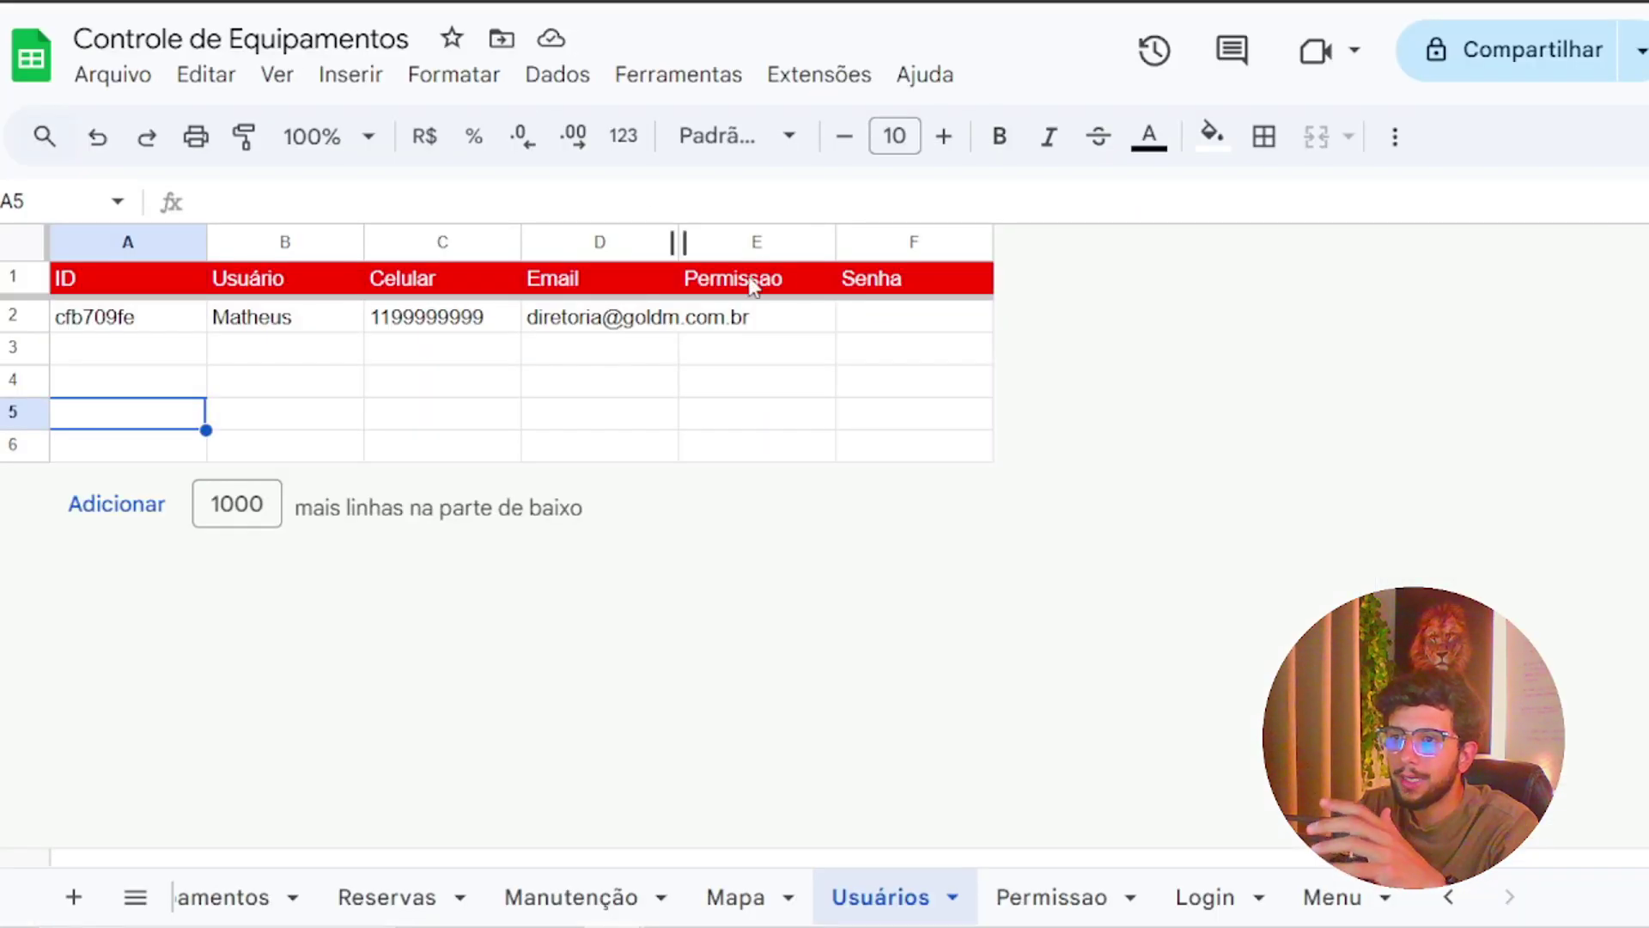
click(899, 326)
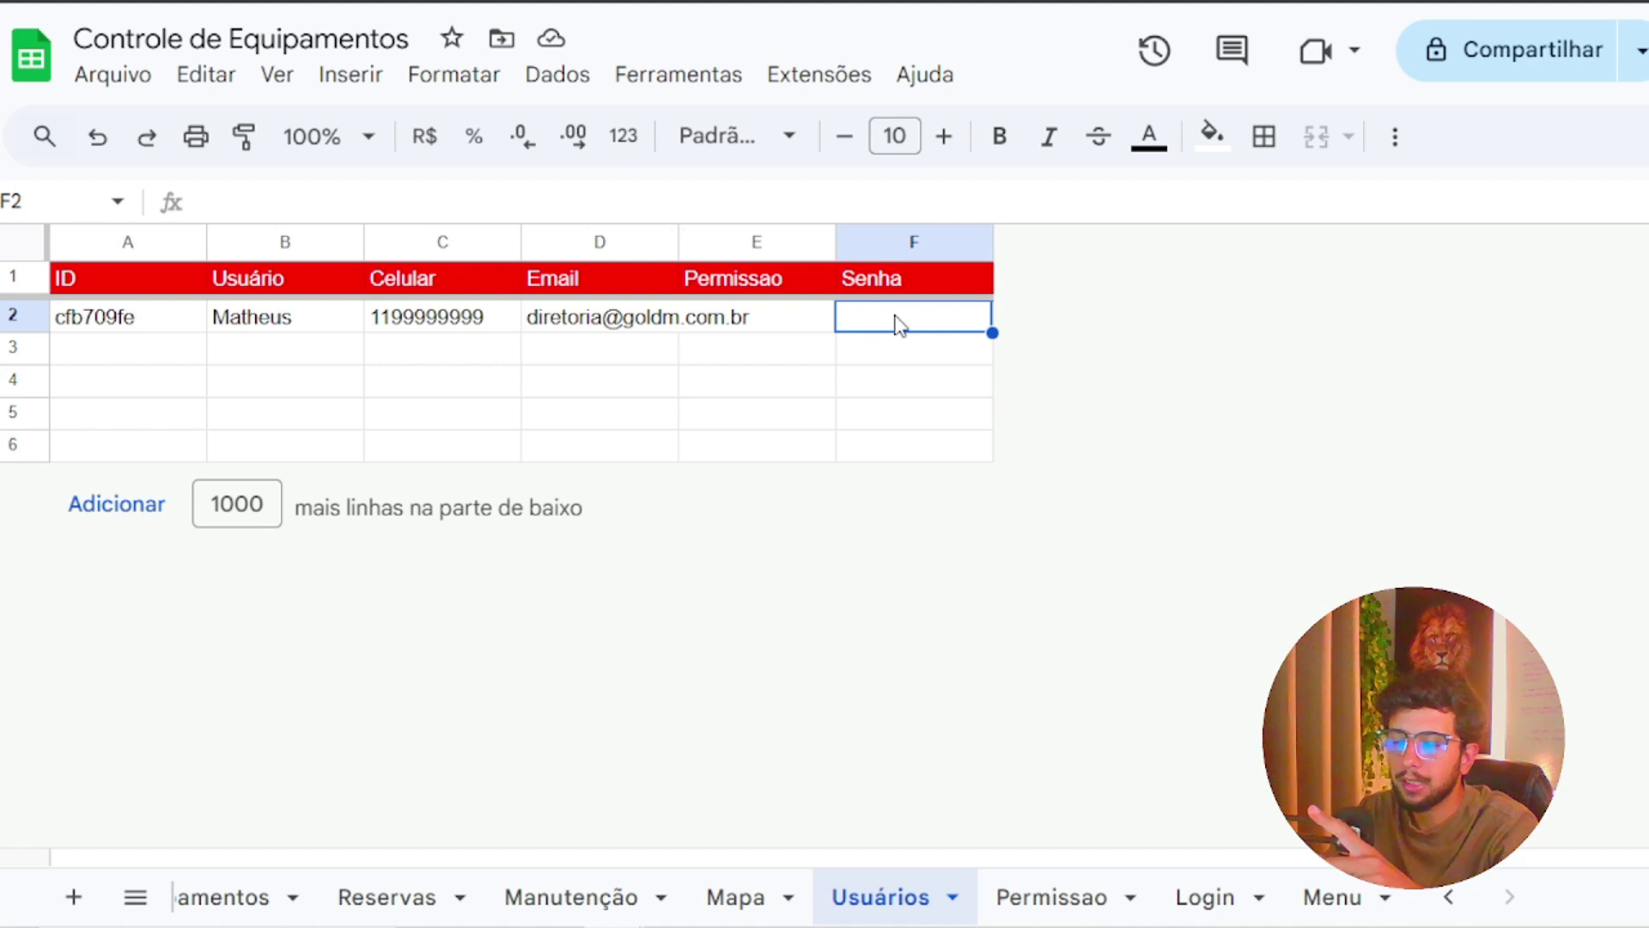
text(1234)
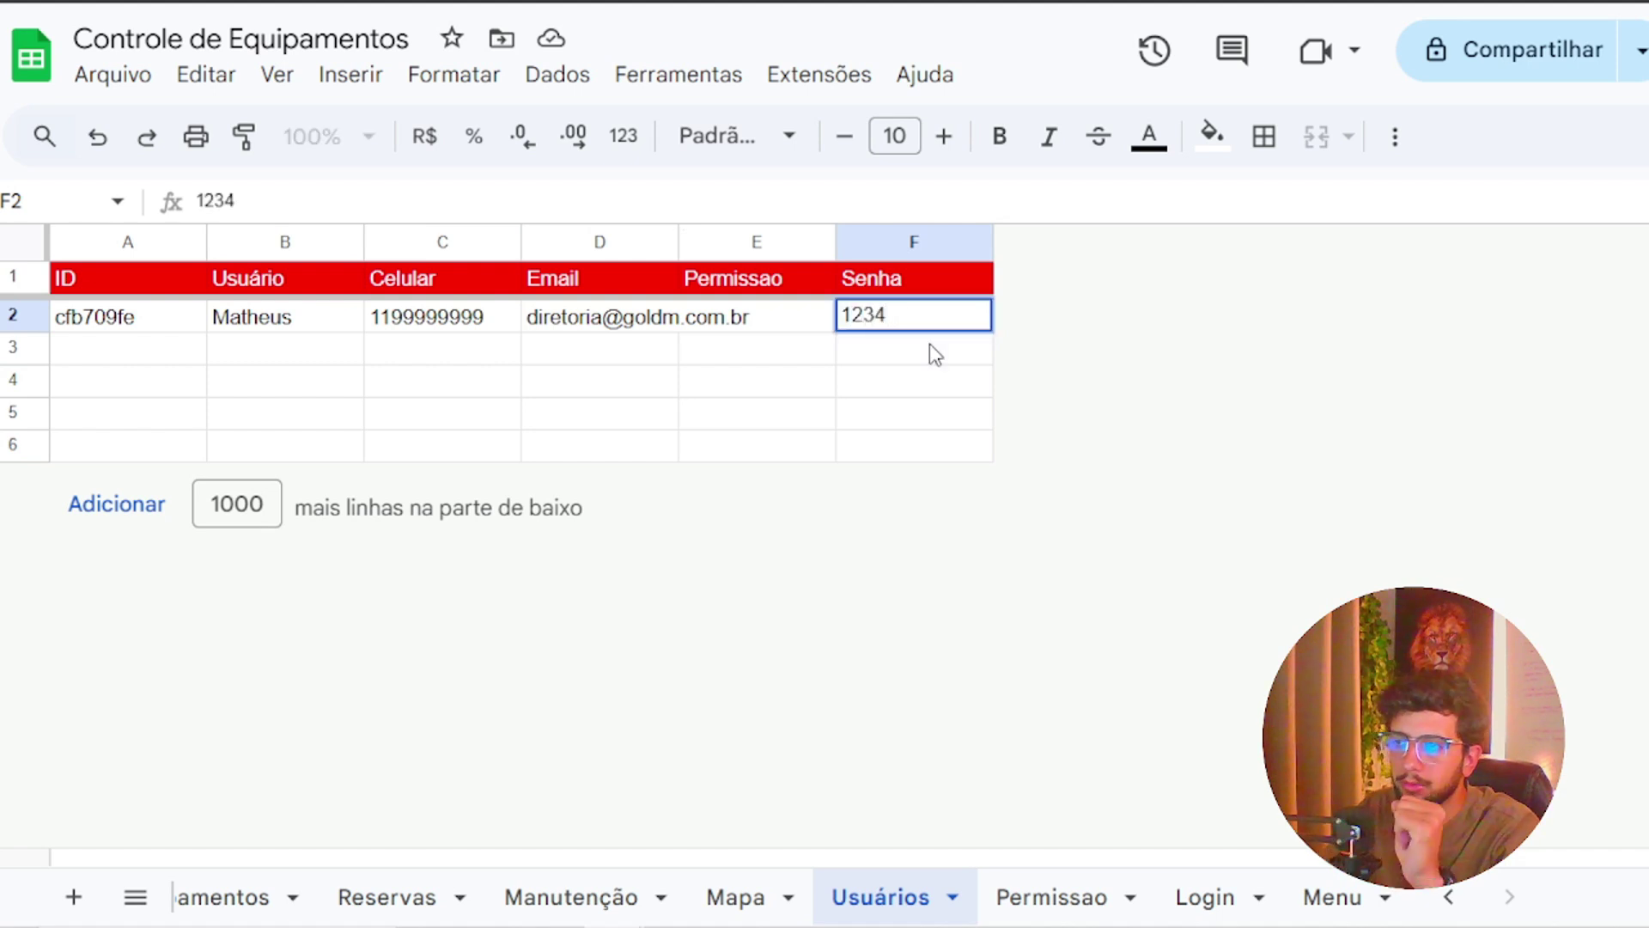
key(Return)
click(814, 332)
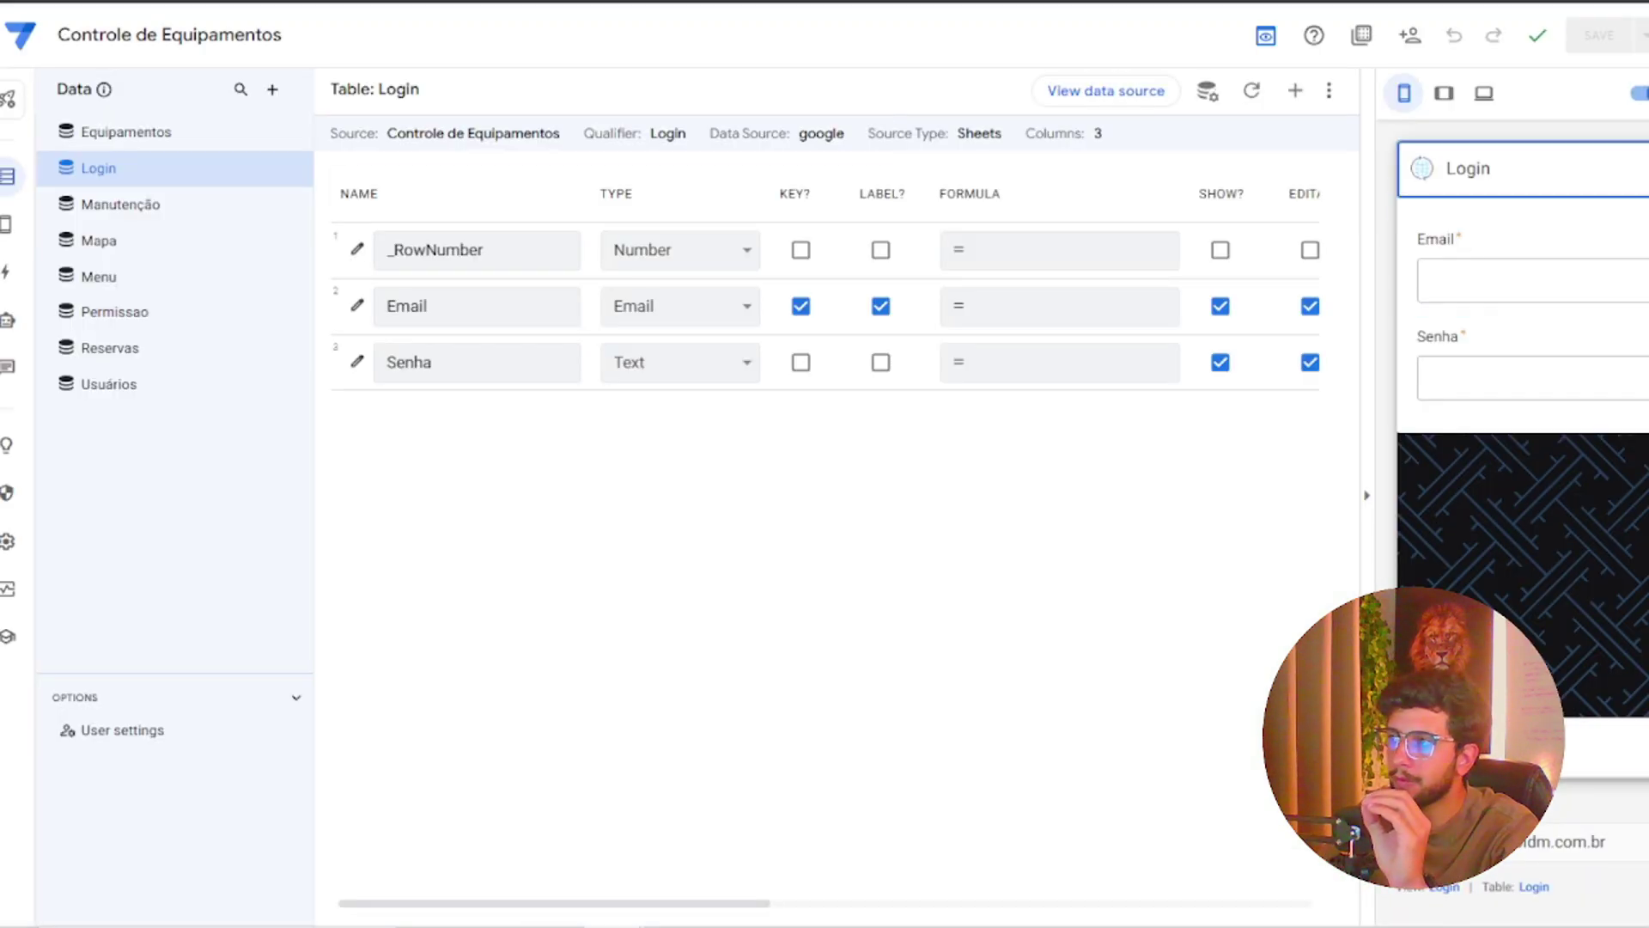
Begin filling Email in the preview and advance past the Login form to the Equipamentos list
click(1583, 276)
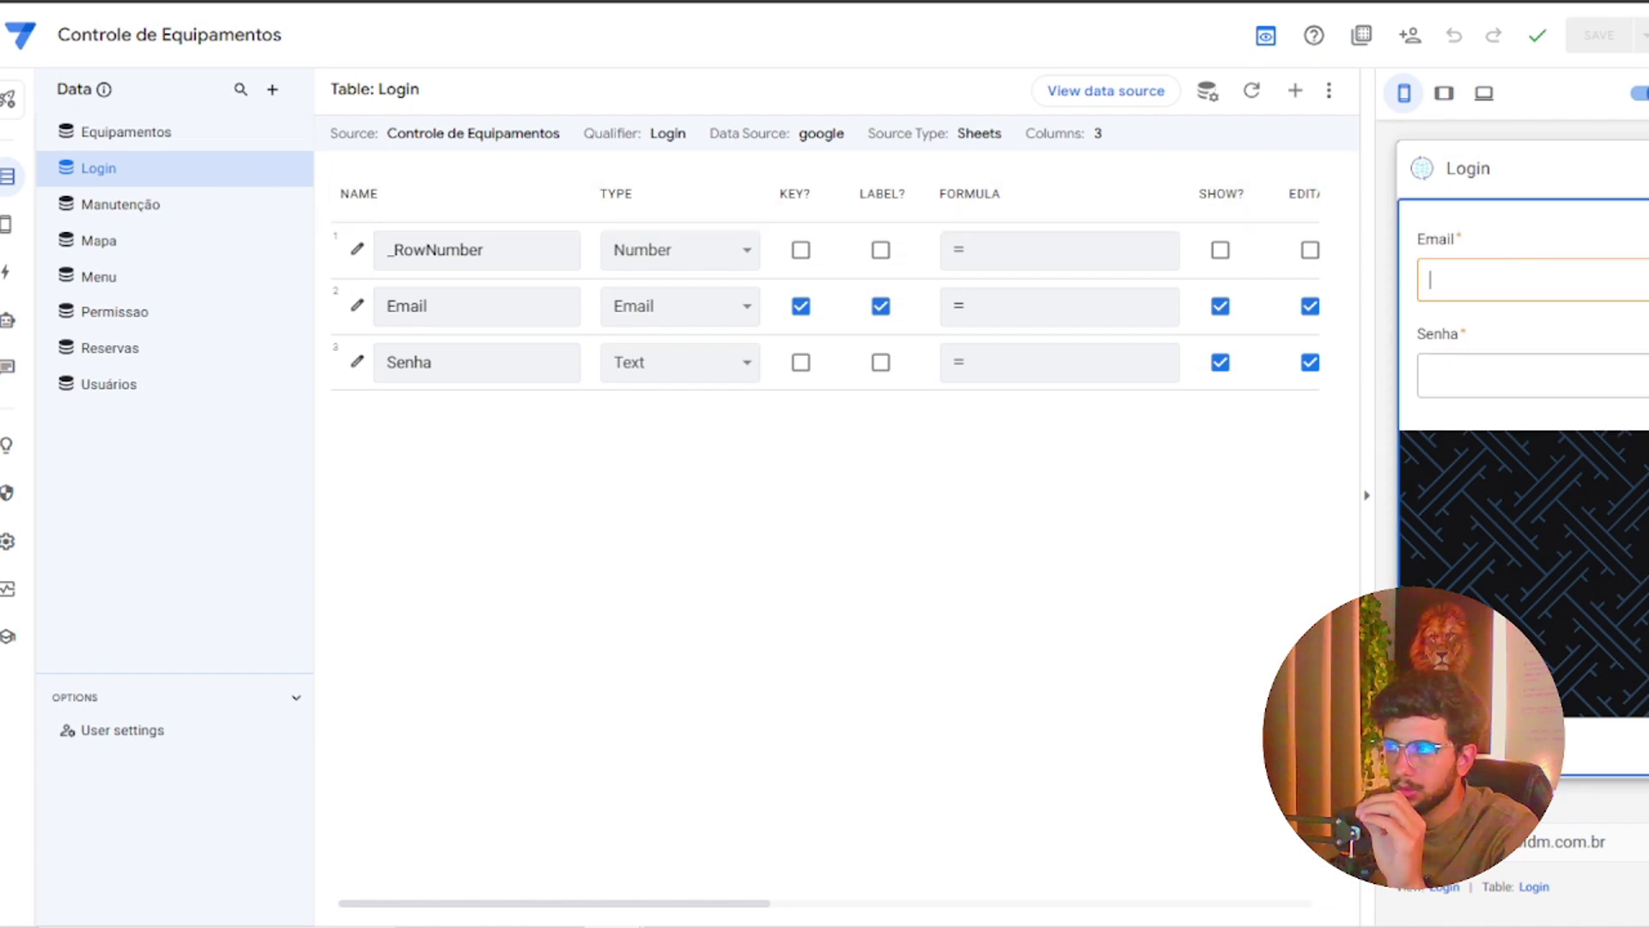
click(1485, 745)
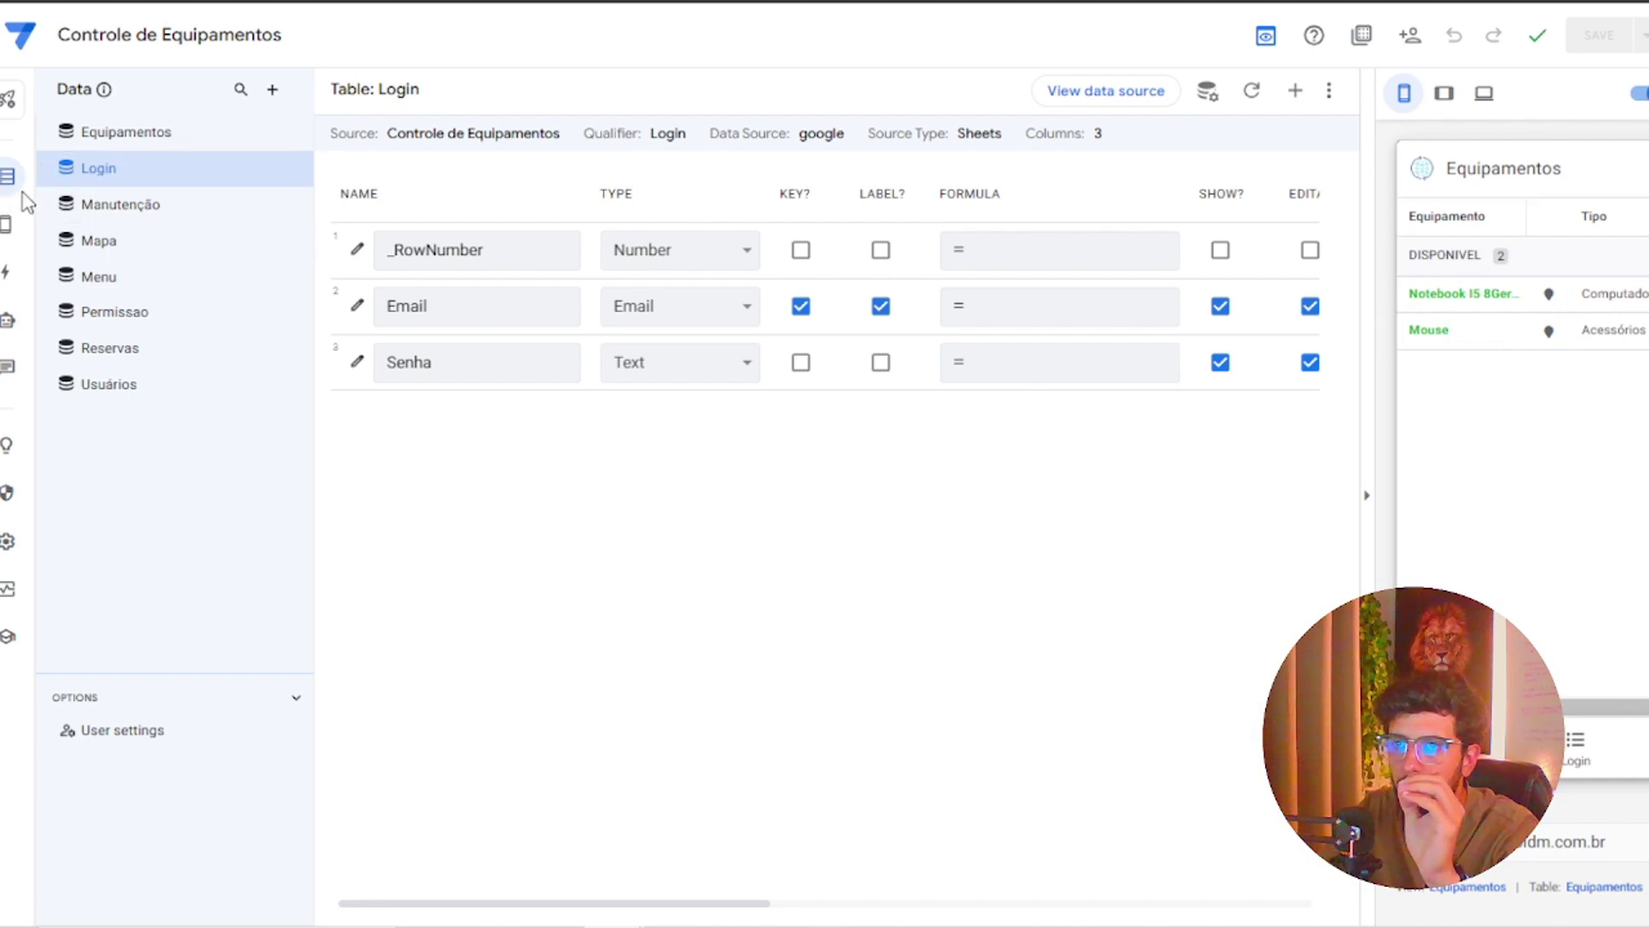
Set the Login view's Finish view to Auto assign (Go Back) and save the app
mouse_move(17, 224)
click(90, 225)
scroll(631, 497, down, 3)
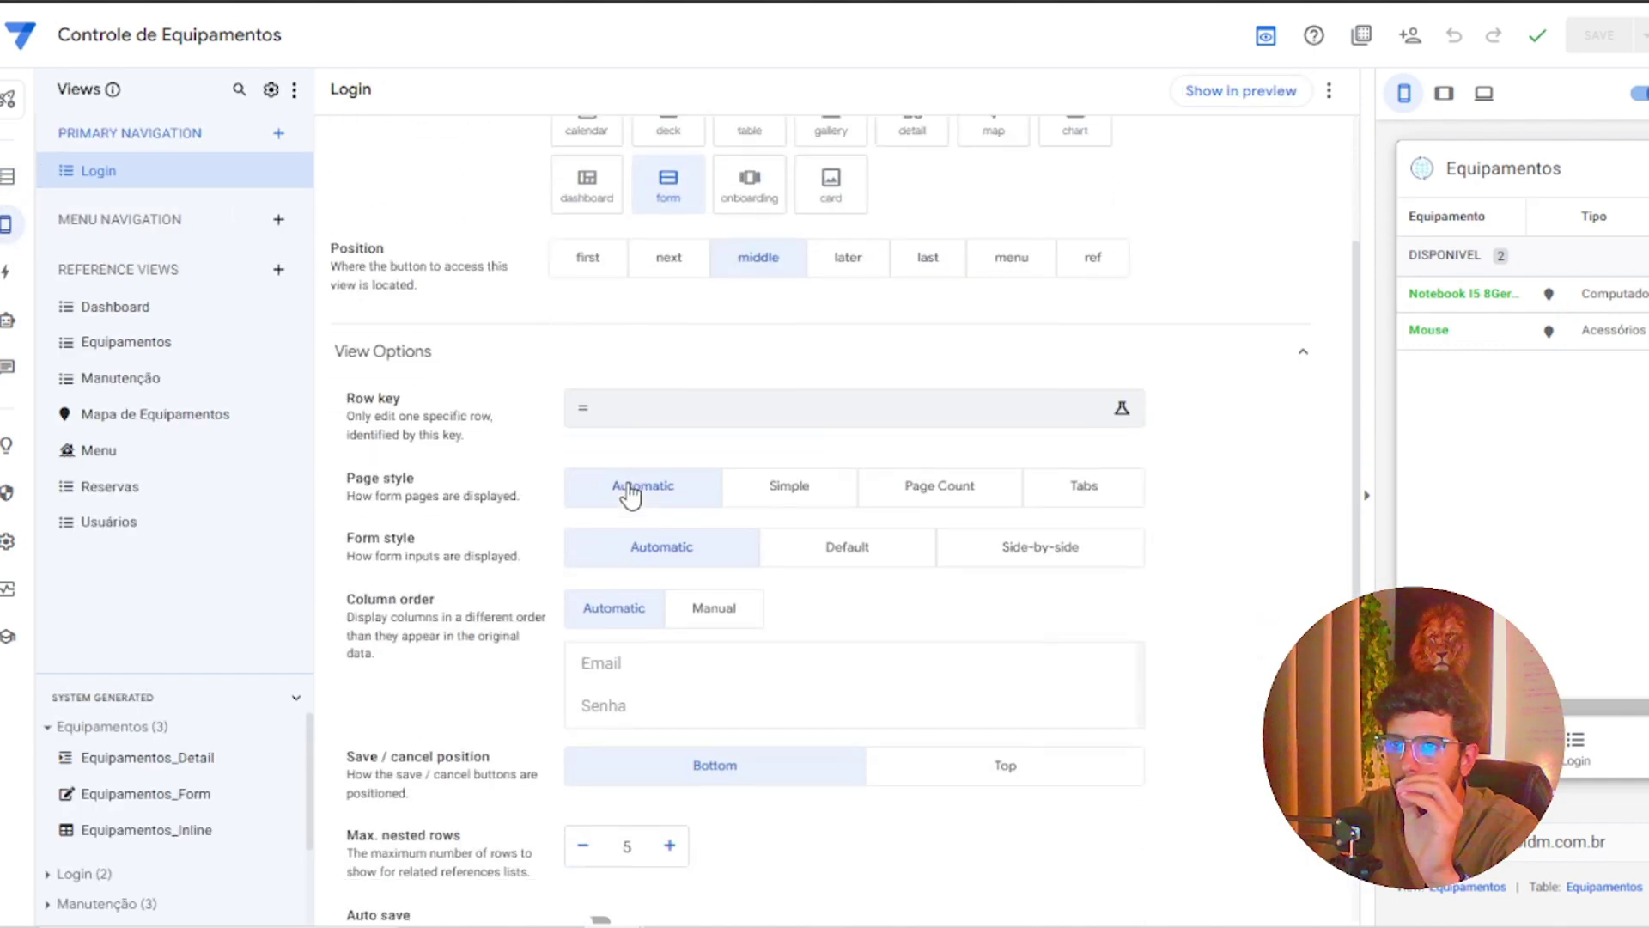
scroll(631, 496, down, 5)
click(692, 657)
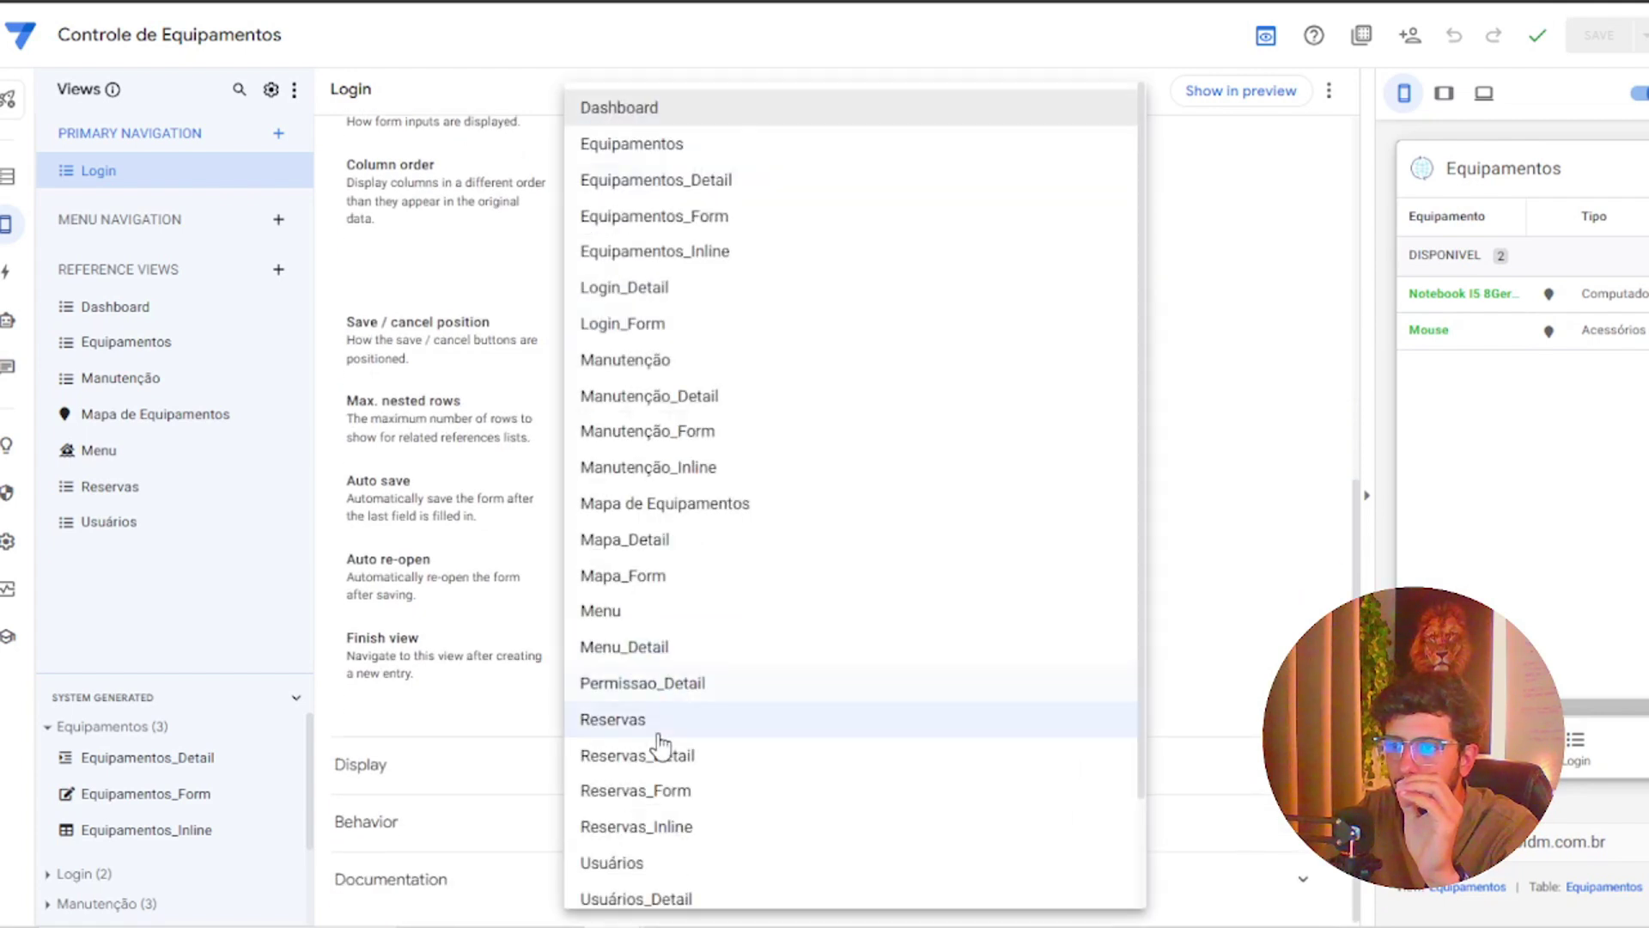
scroll(675, 343, down, 2)
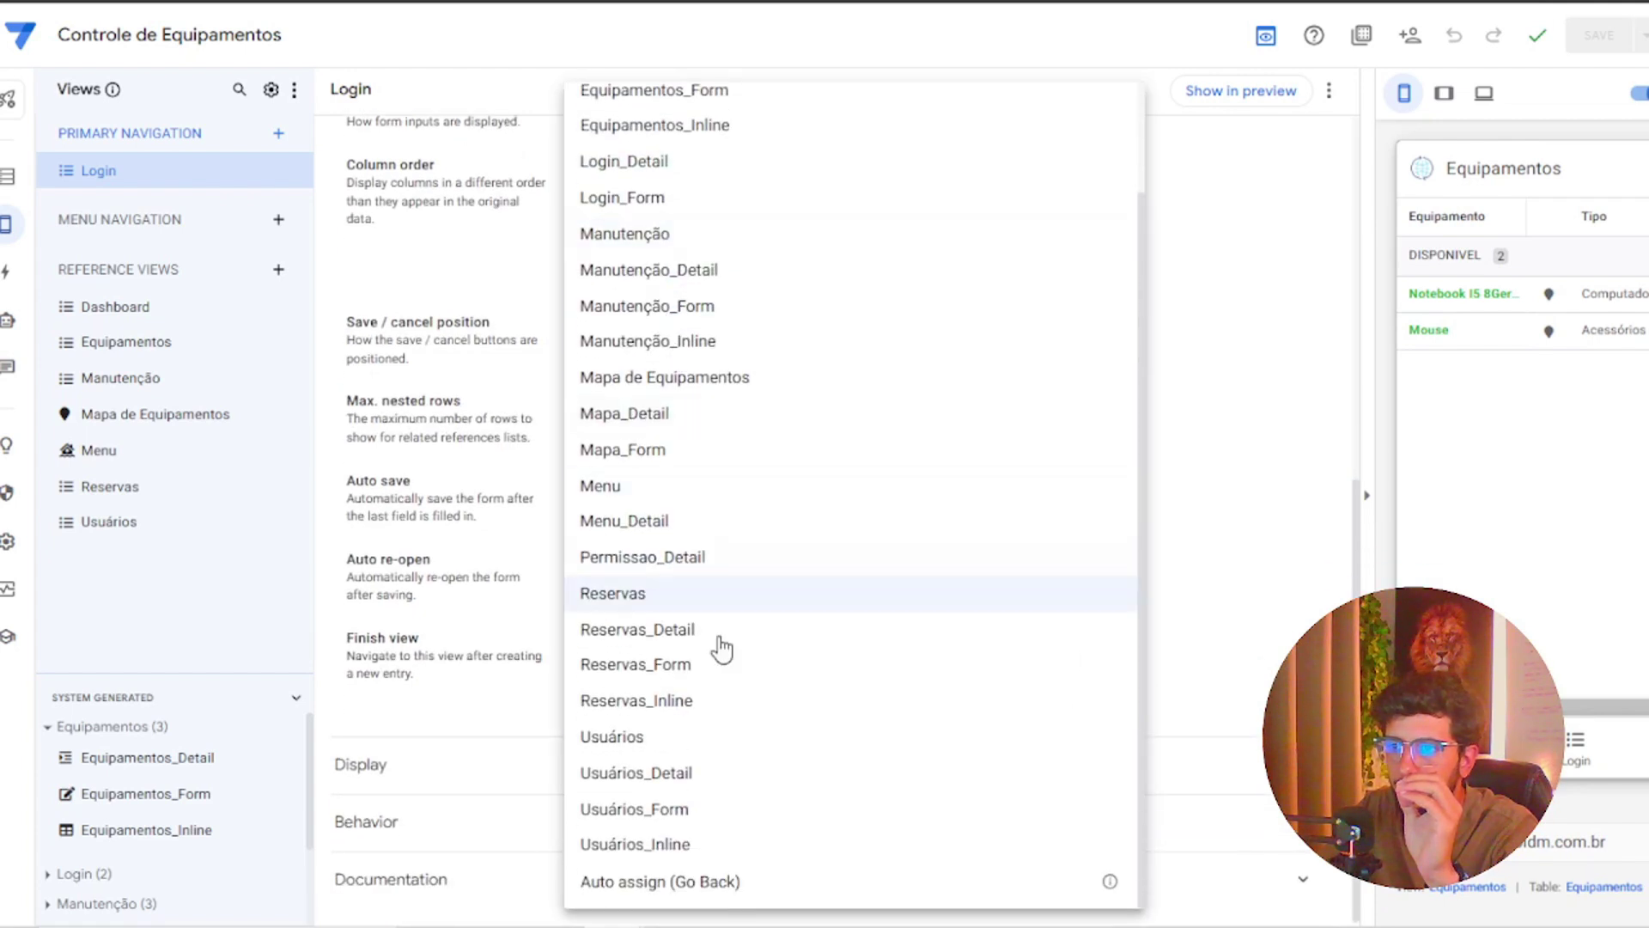
click(700, 882)
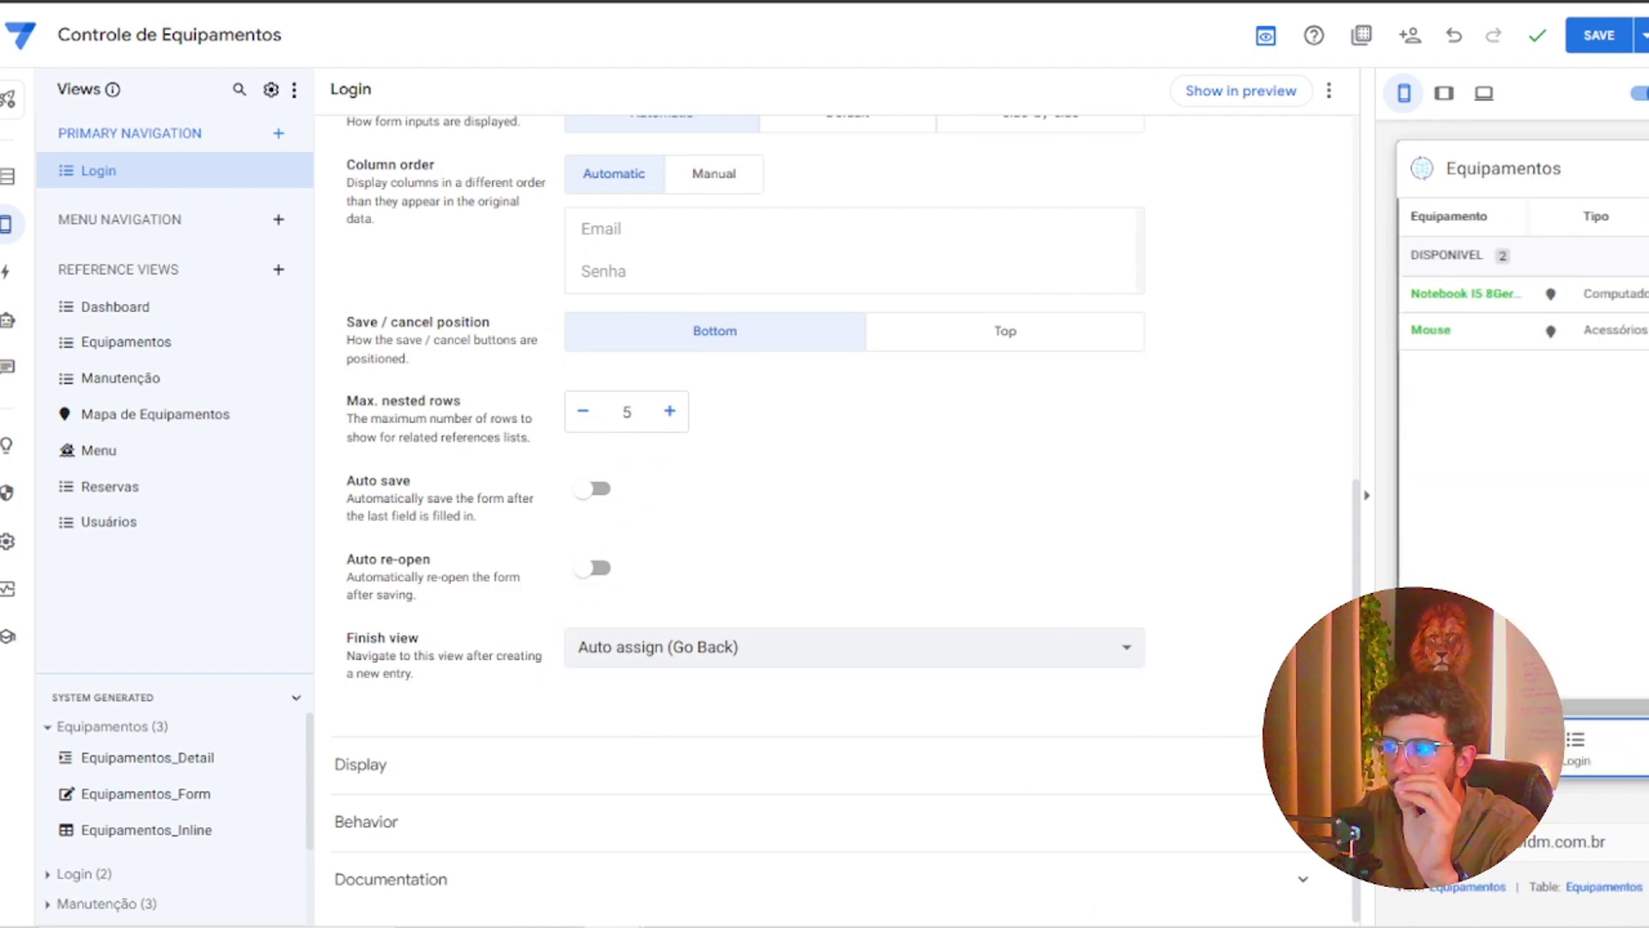
click(1598, 35)
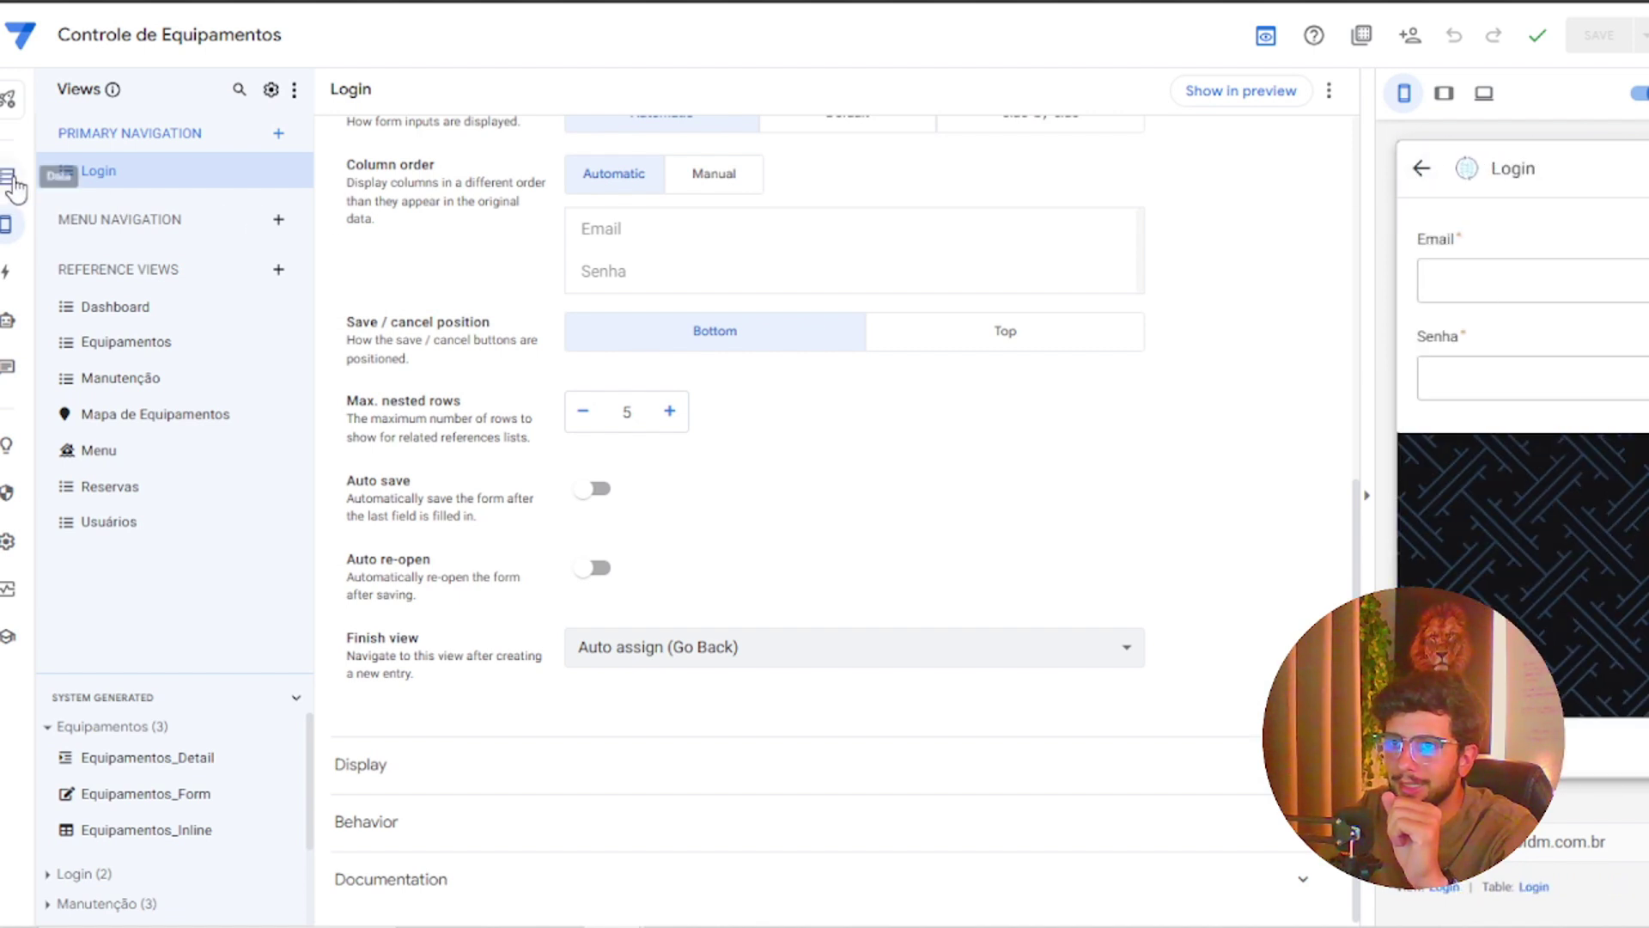
Choose Login as the starting view in the general view settings and save the app
click(9, 177)
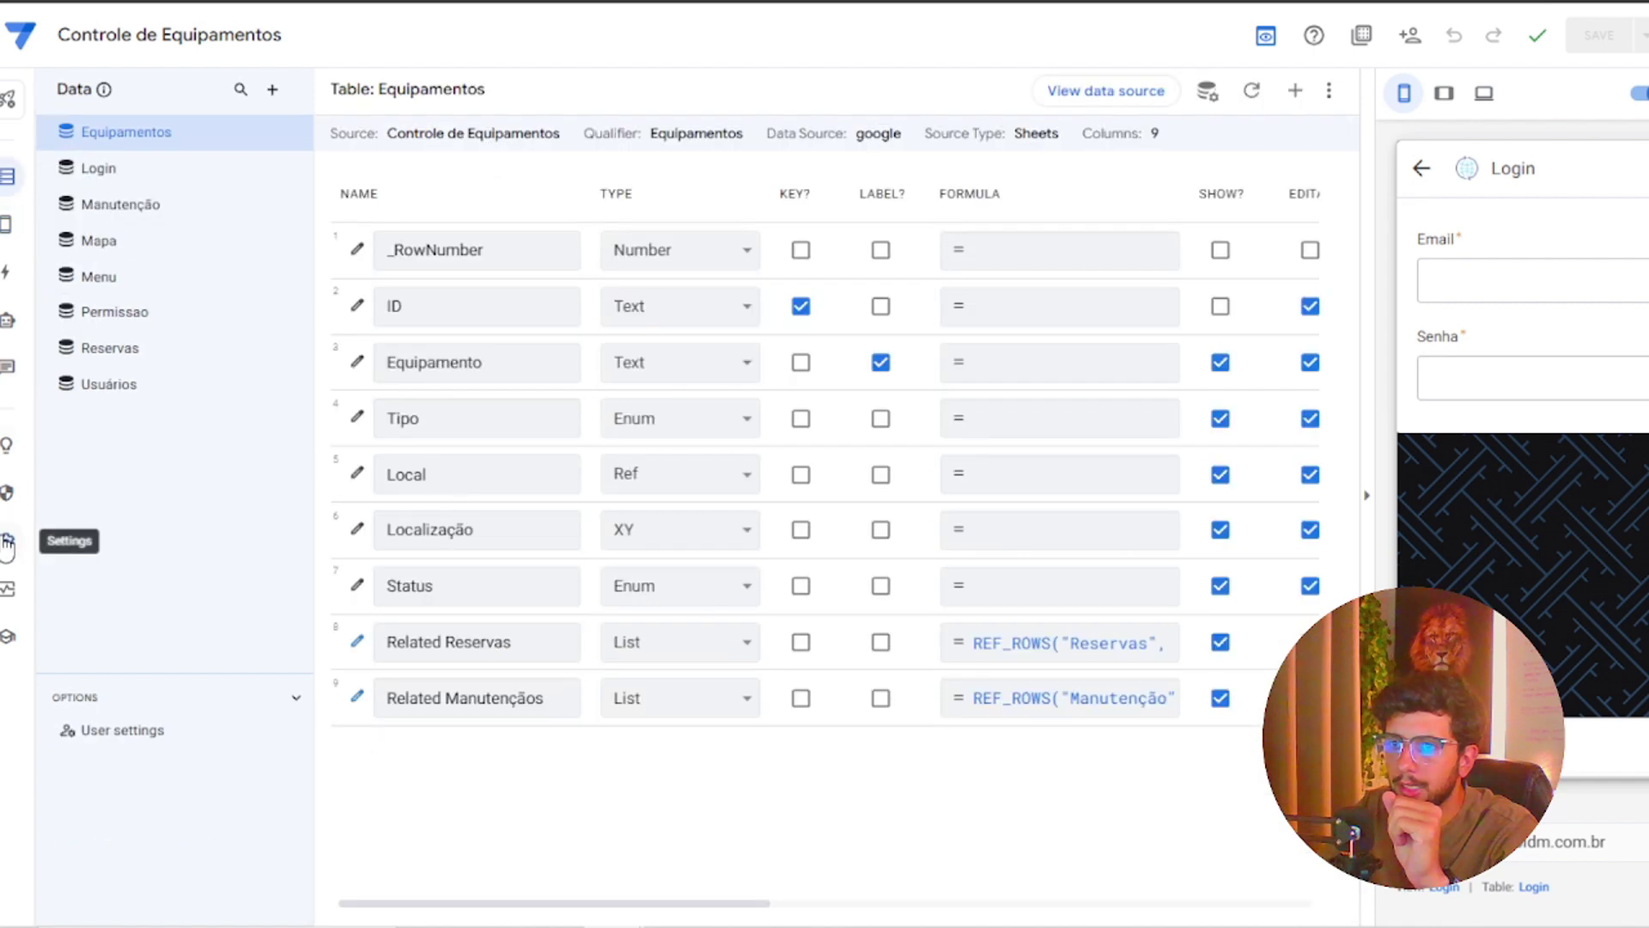
click(8, 541)
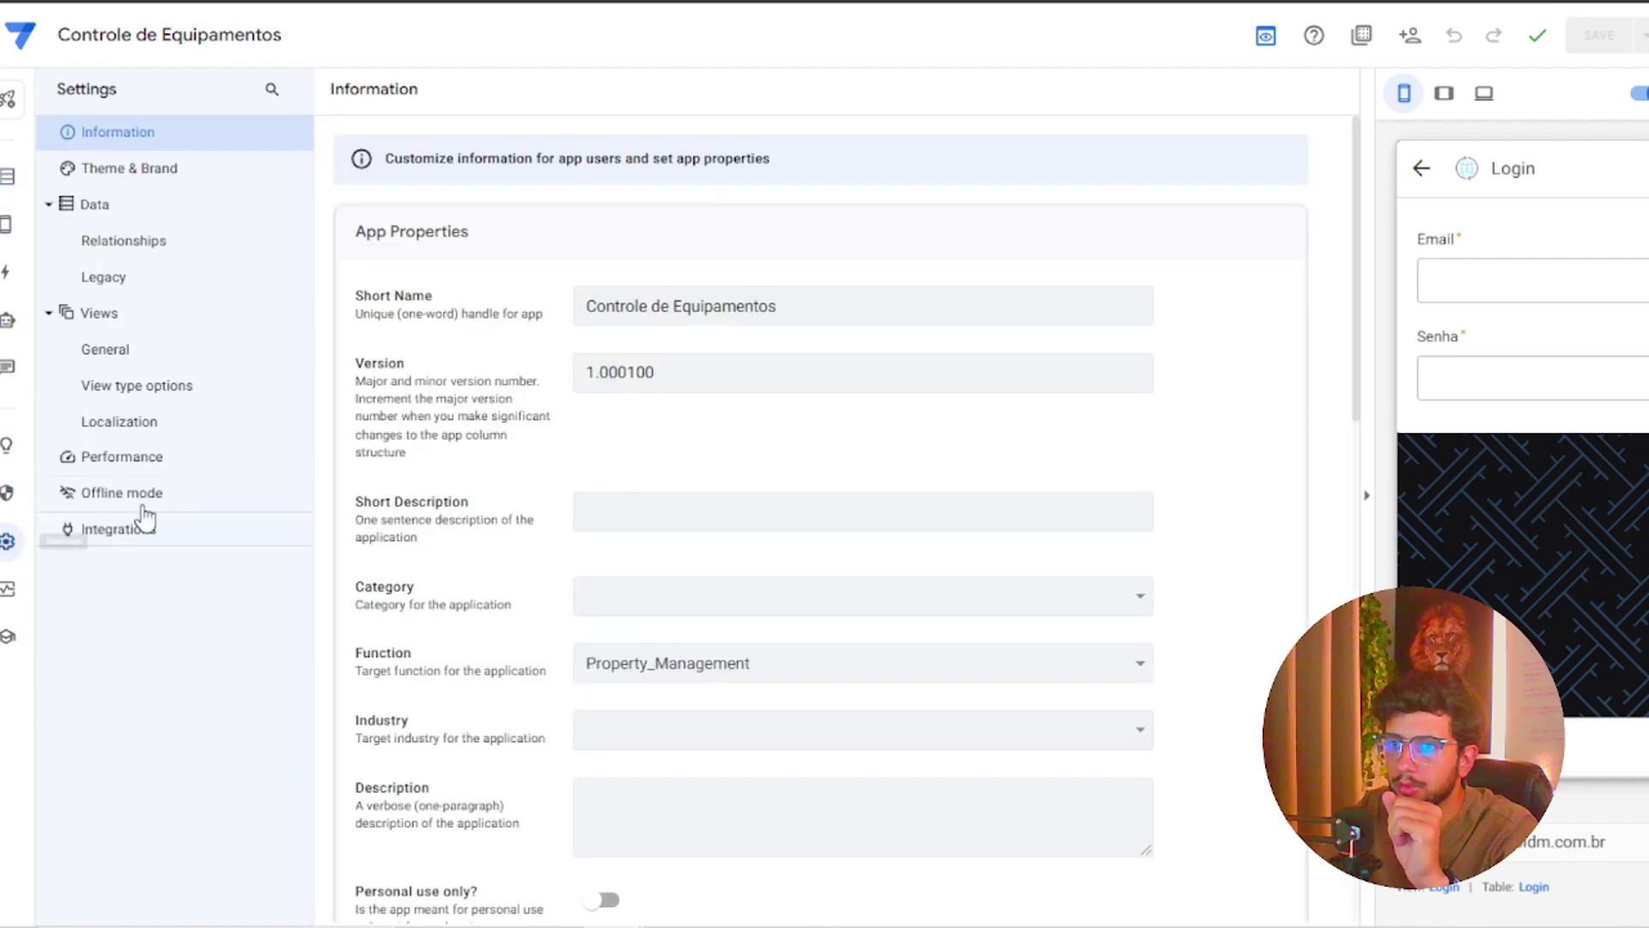
click(172, 354)
click(683, 510)
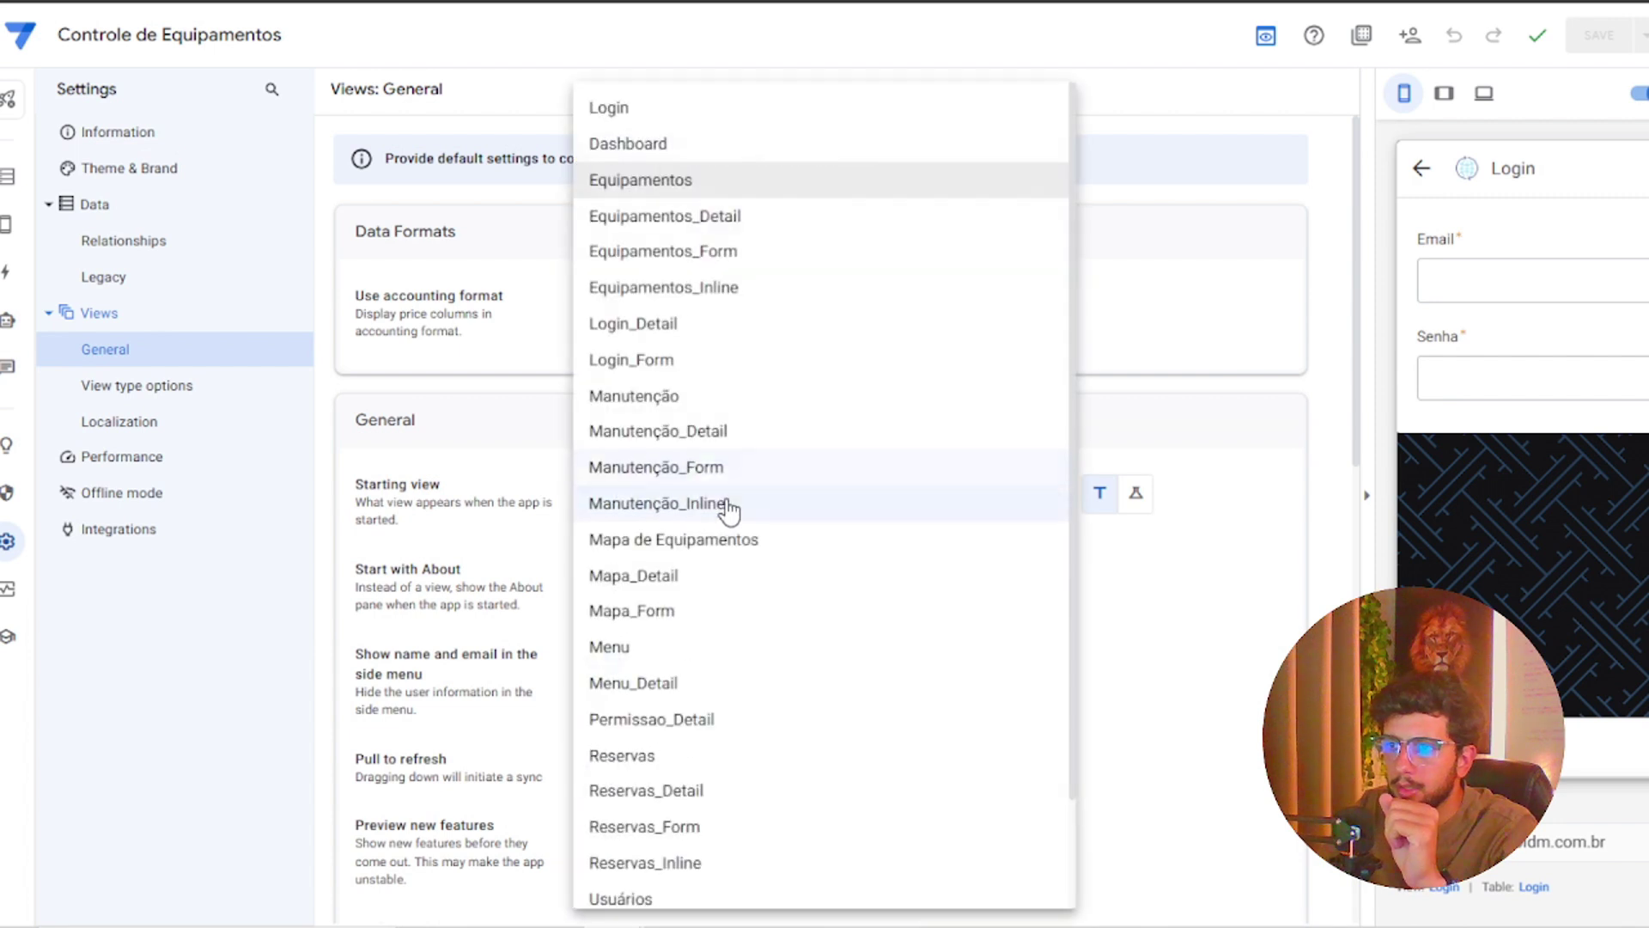
click(672, 110)
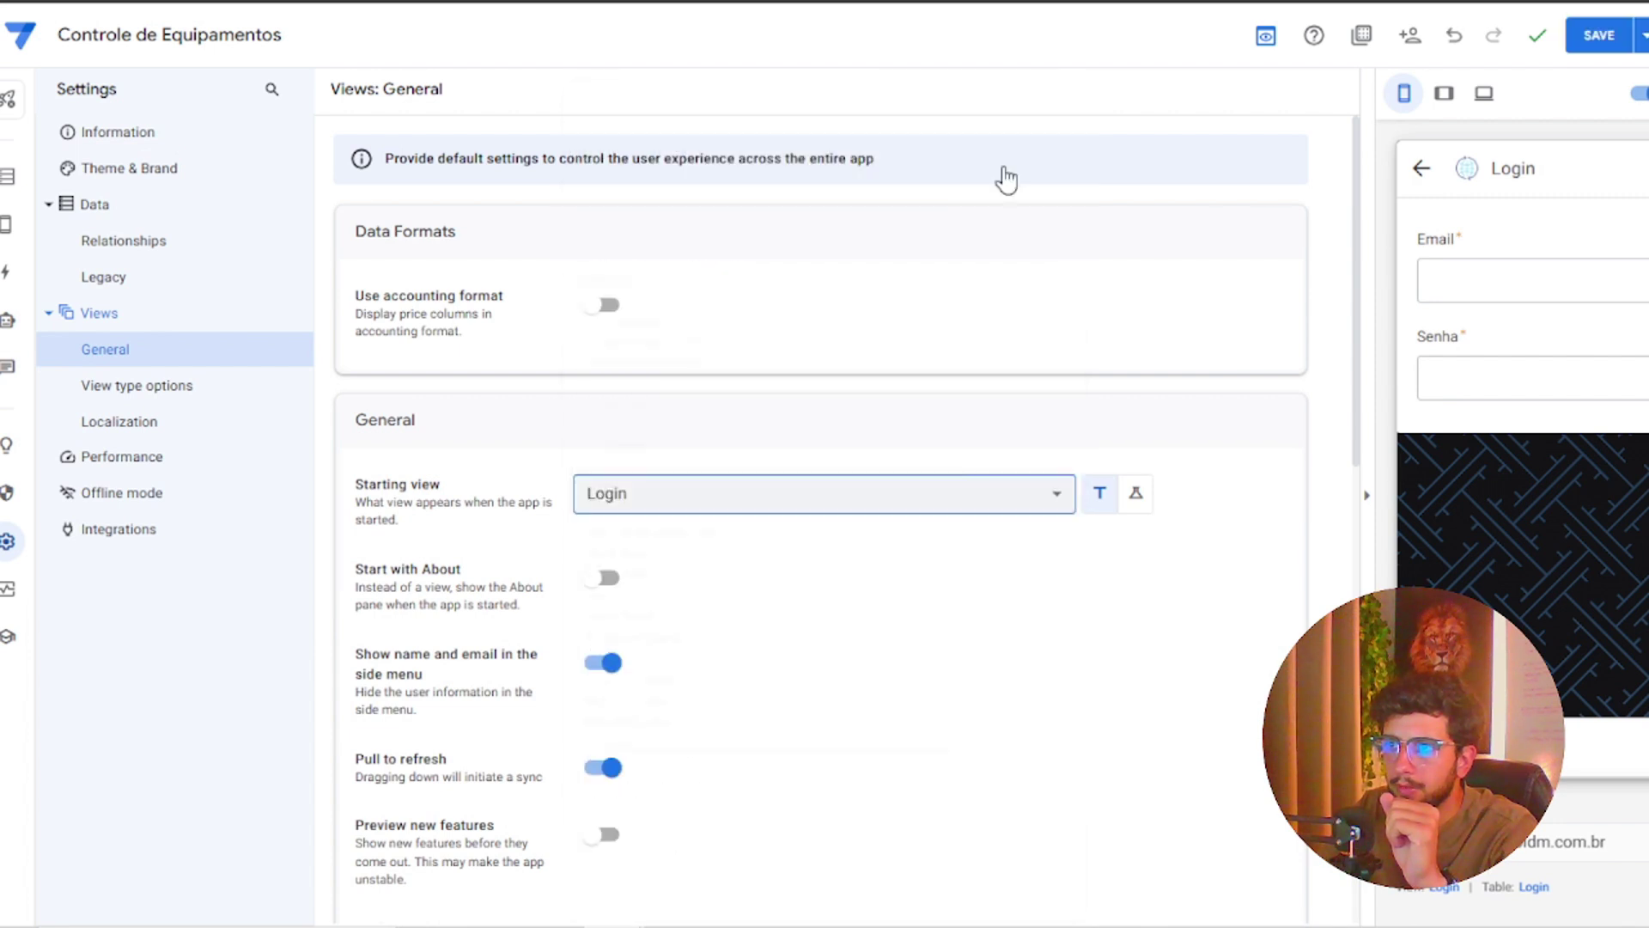
click(1596, 34)
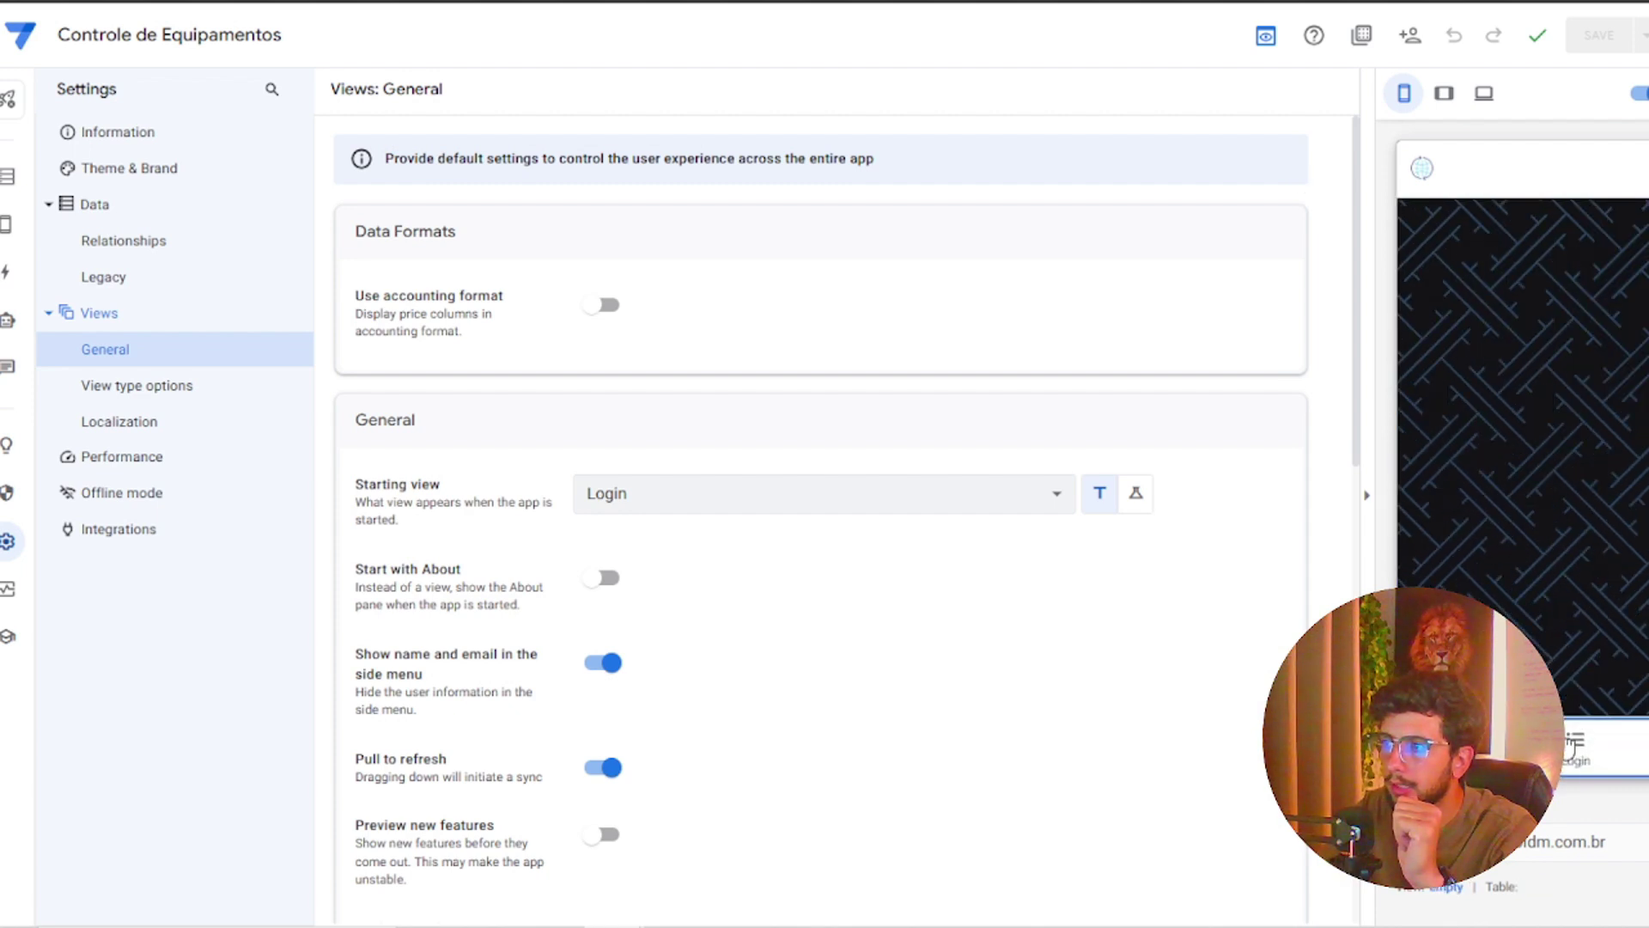
Open the preview's Login form, fill Email with the suggested address, then shorten it to test the error
click(1570, 746)
click(1566, 283)
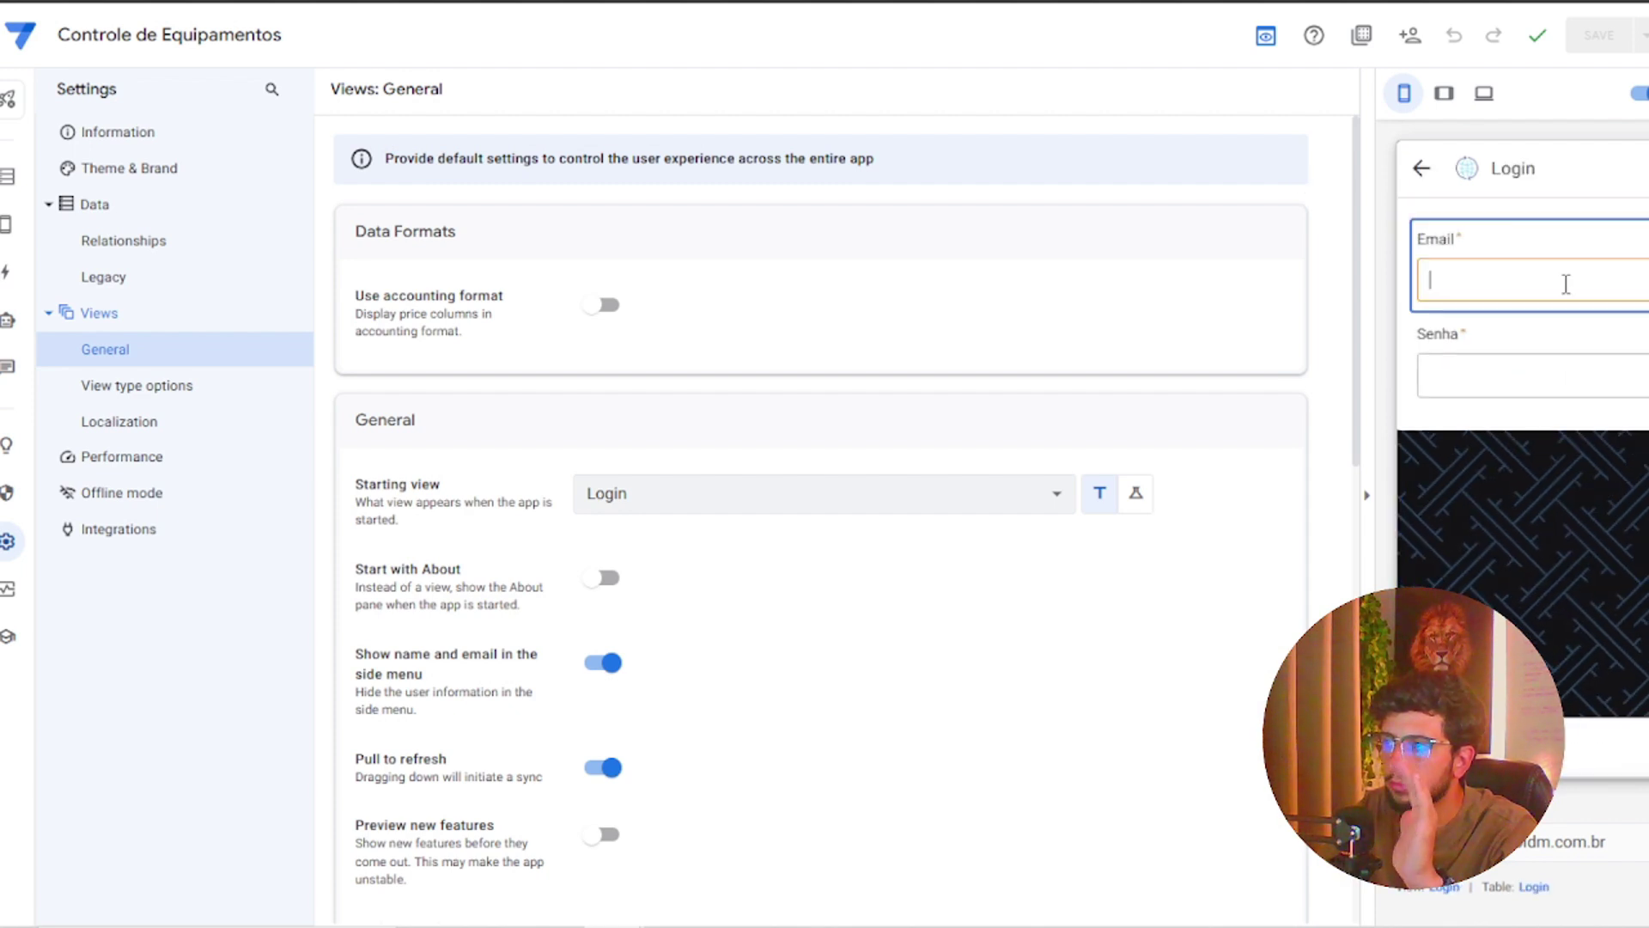
text(di)
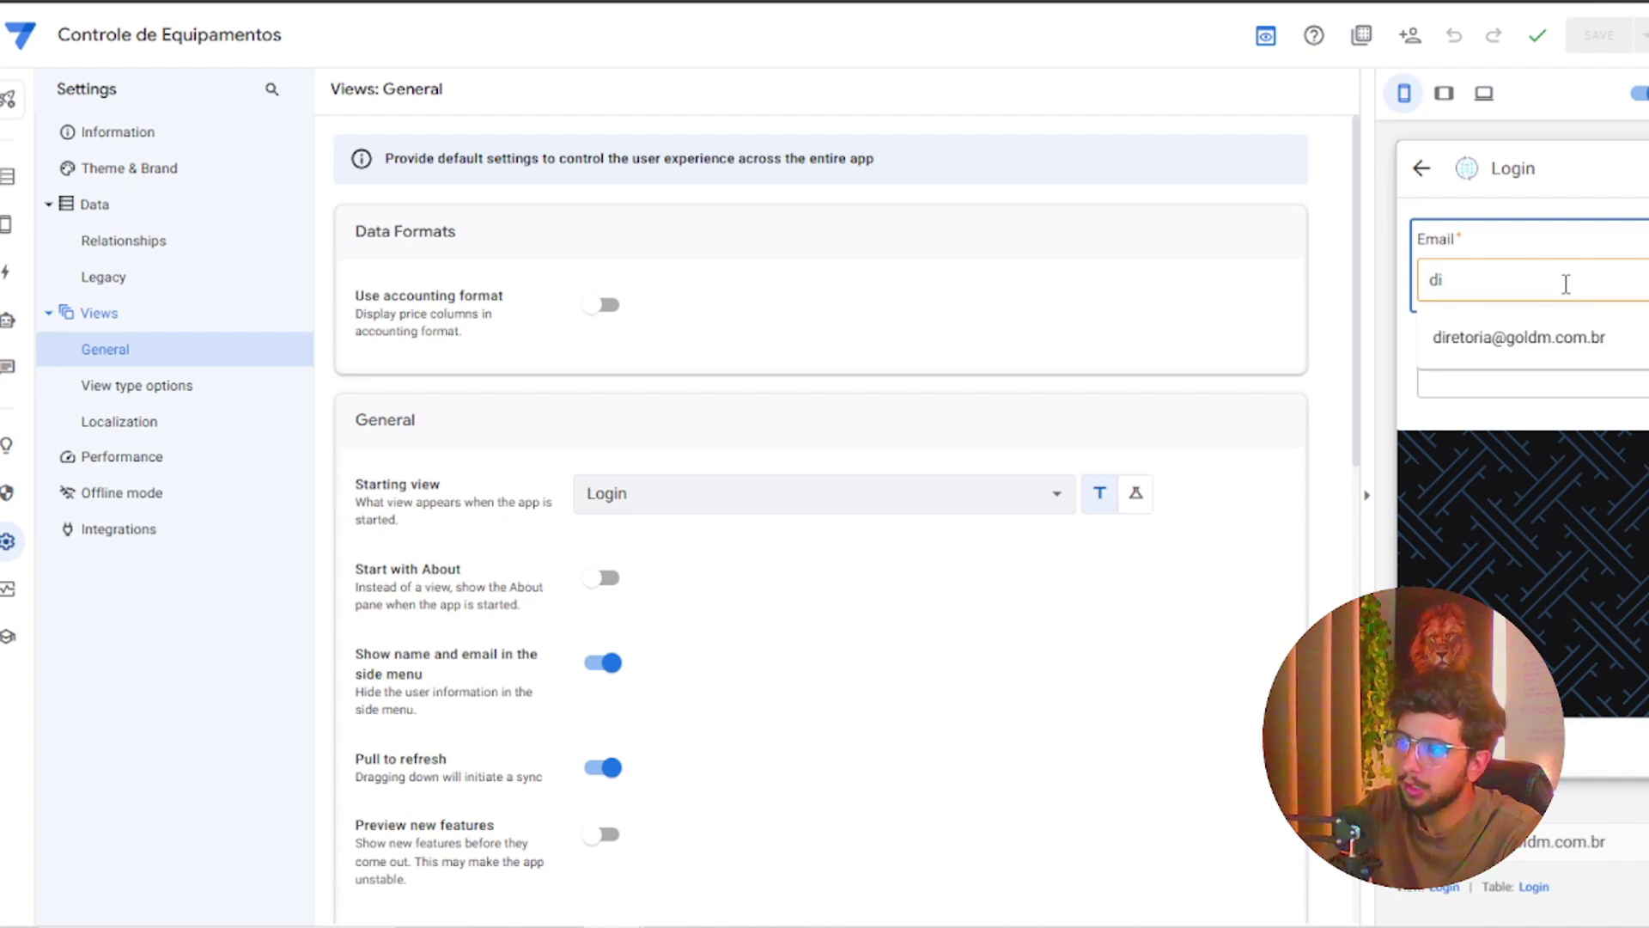
key(Down)
key(Return)
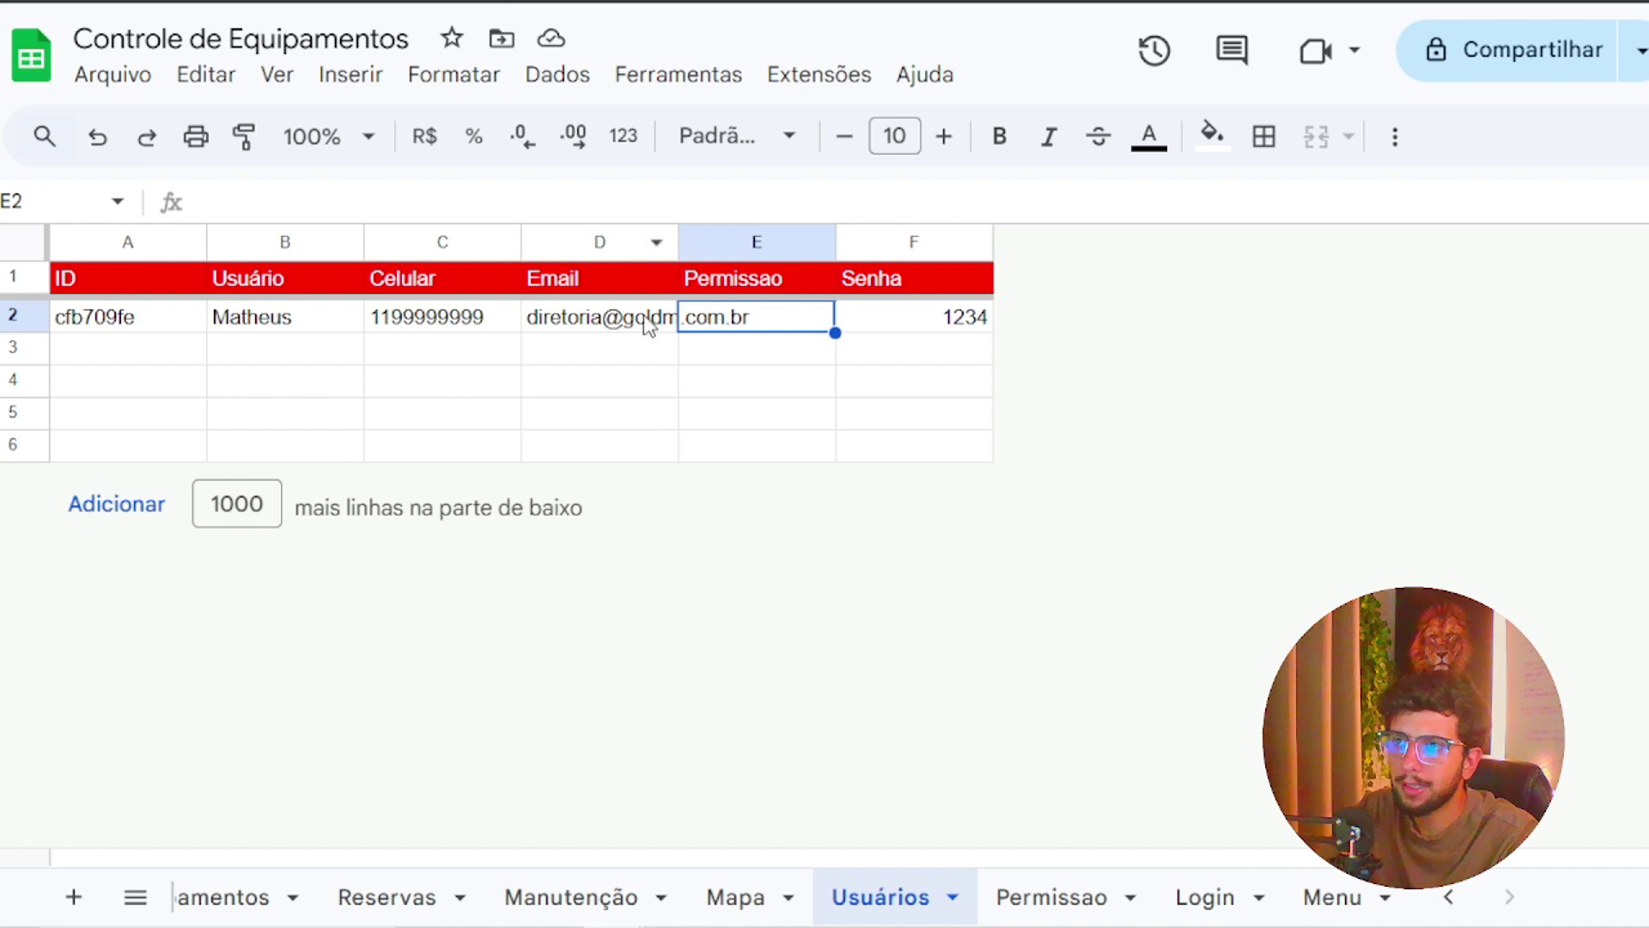
click(646, 324)
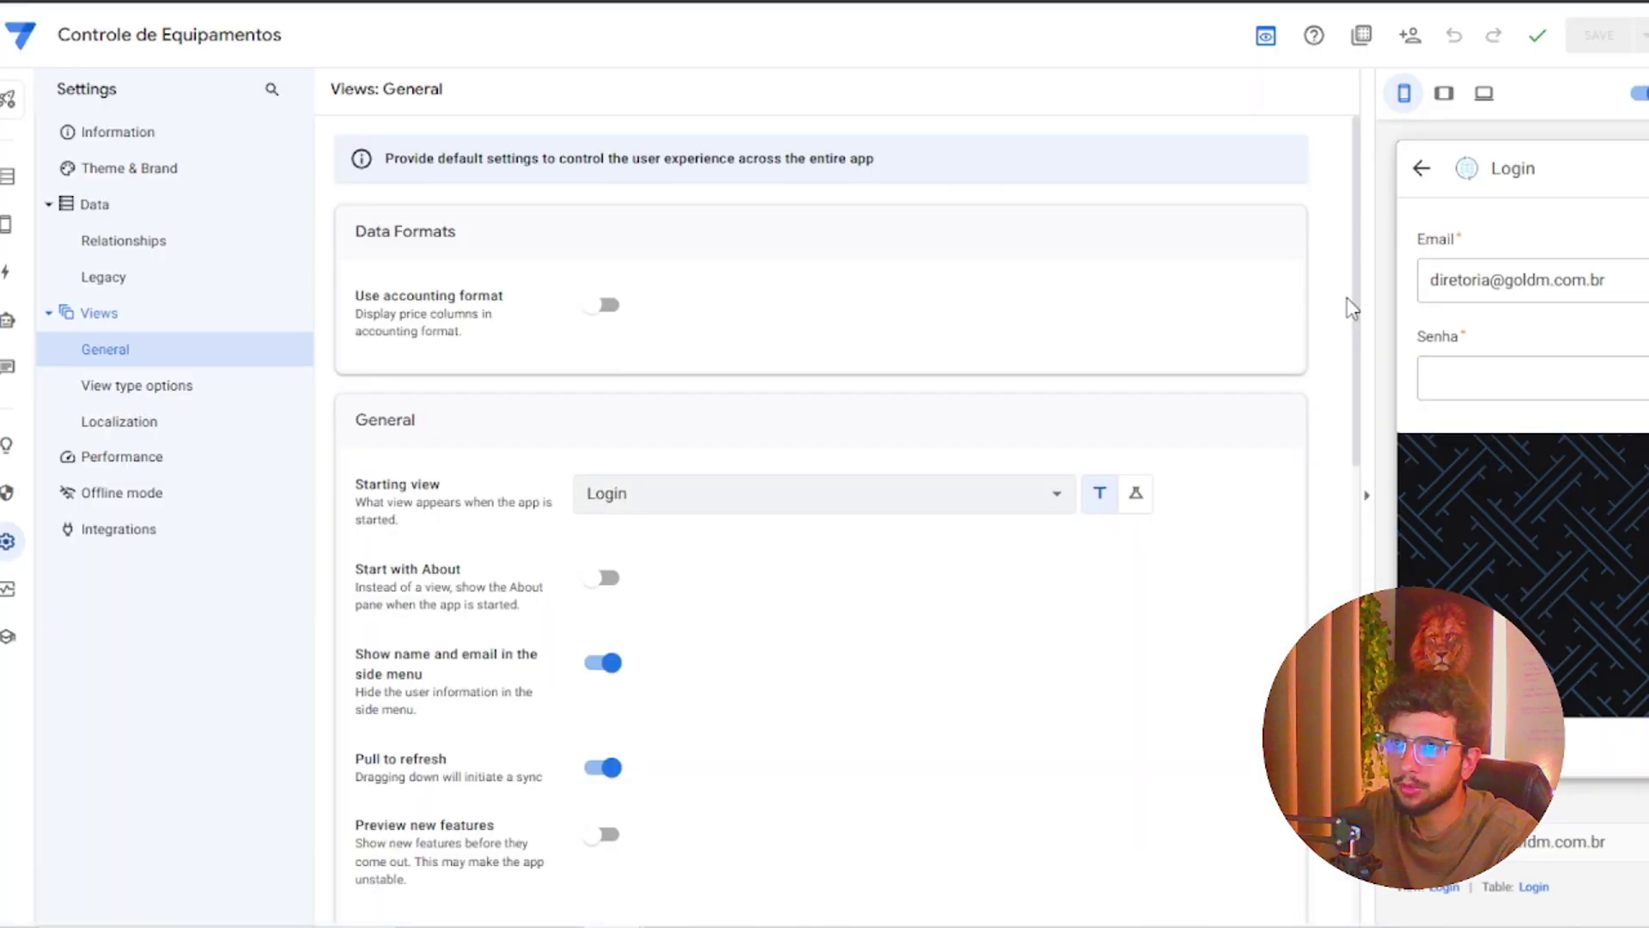
click(1537, 281)
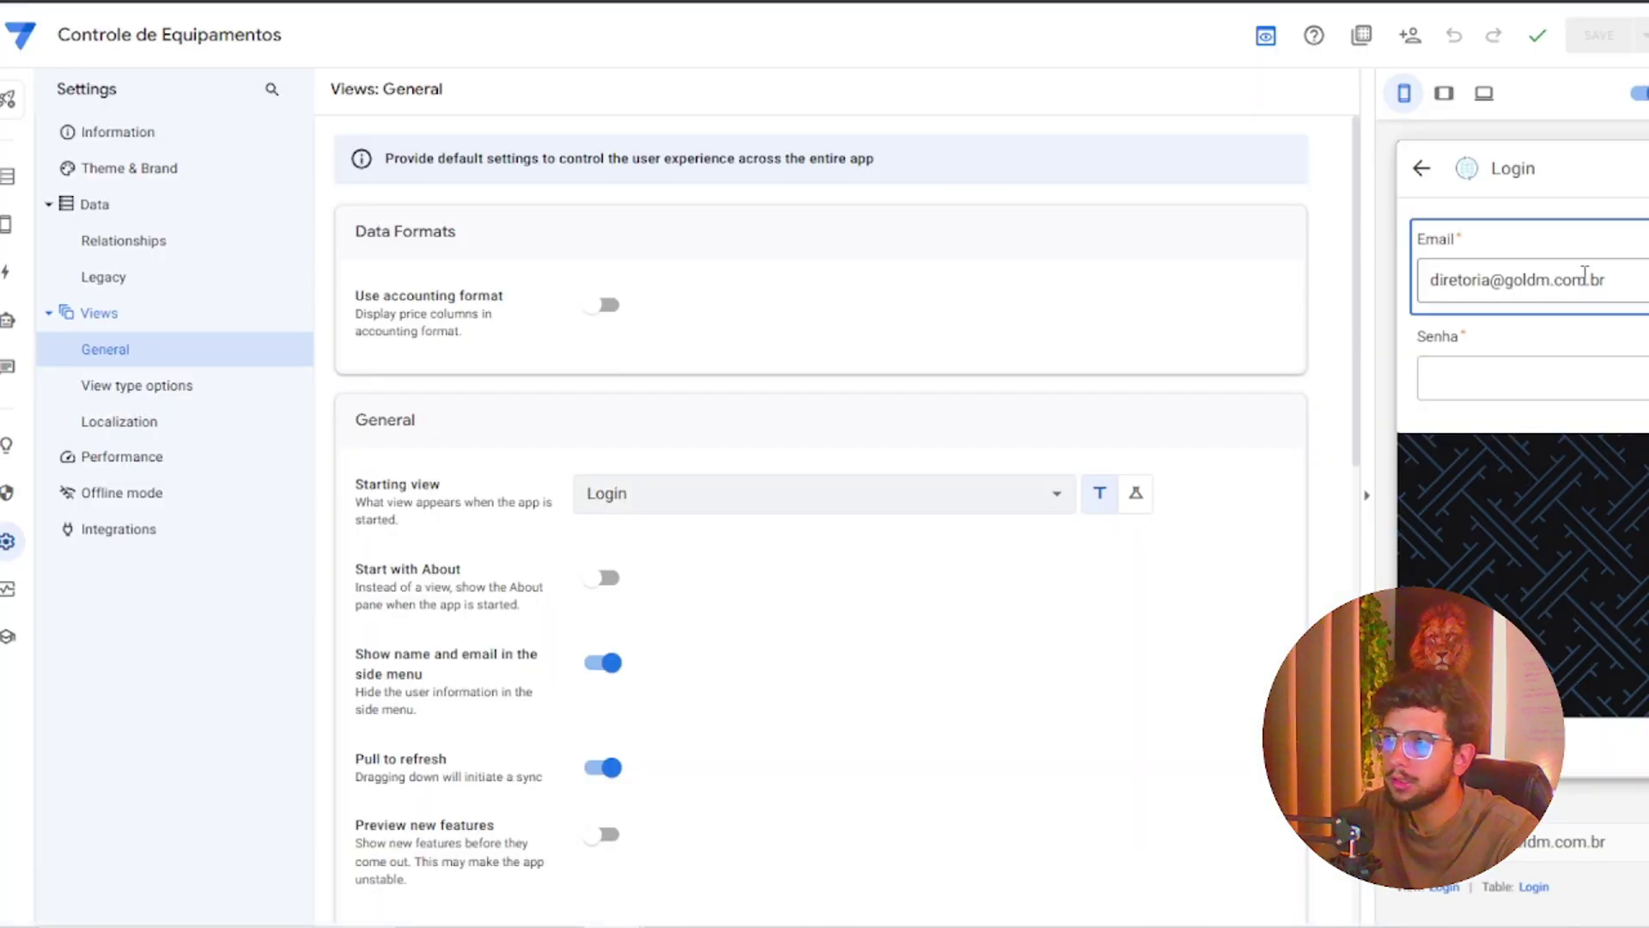
drag(1586, 281, 1604, 284)
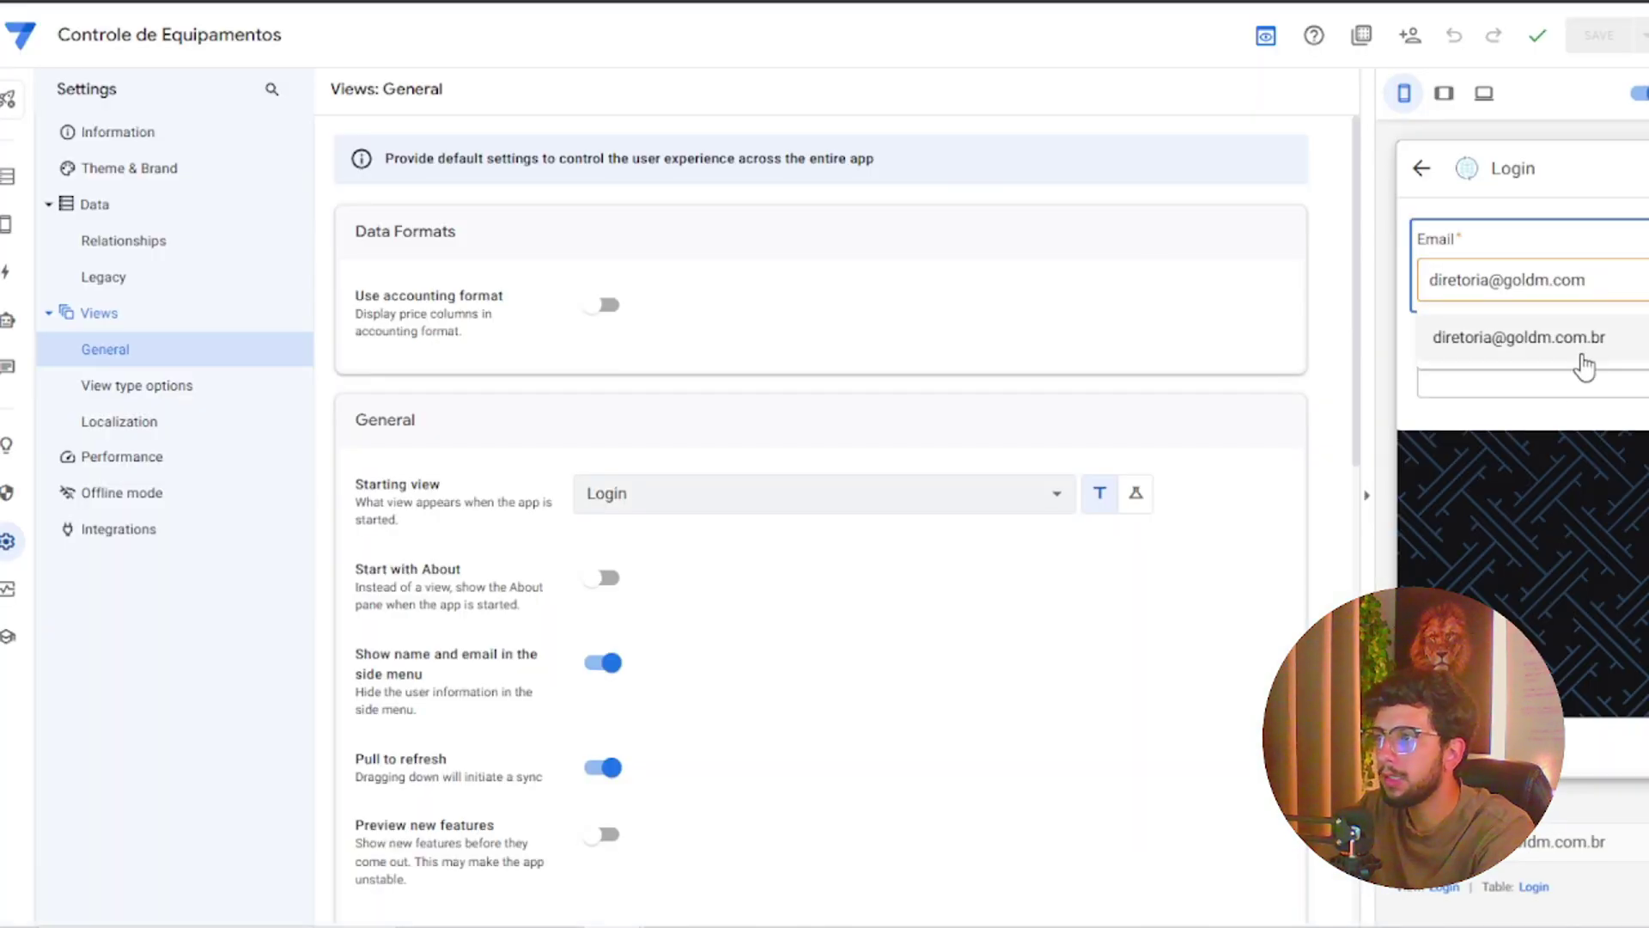
click(1564, 408)
click(1590, 280)
key(BackSpace)
key(BackSpace)
key(BackSpace)
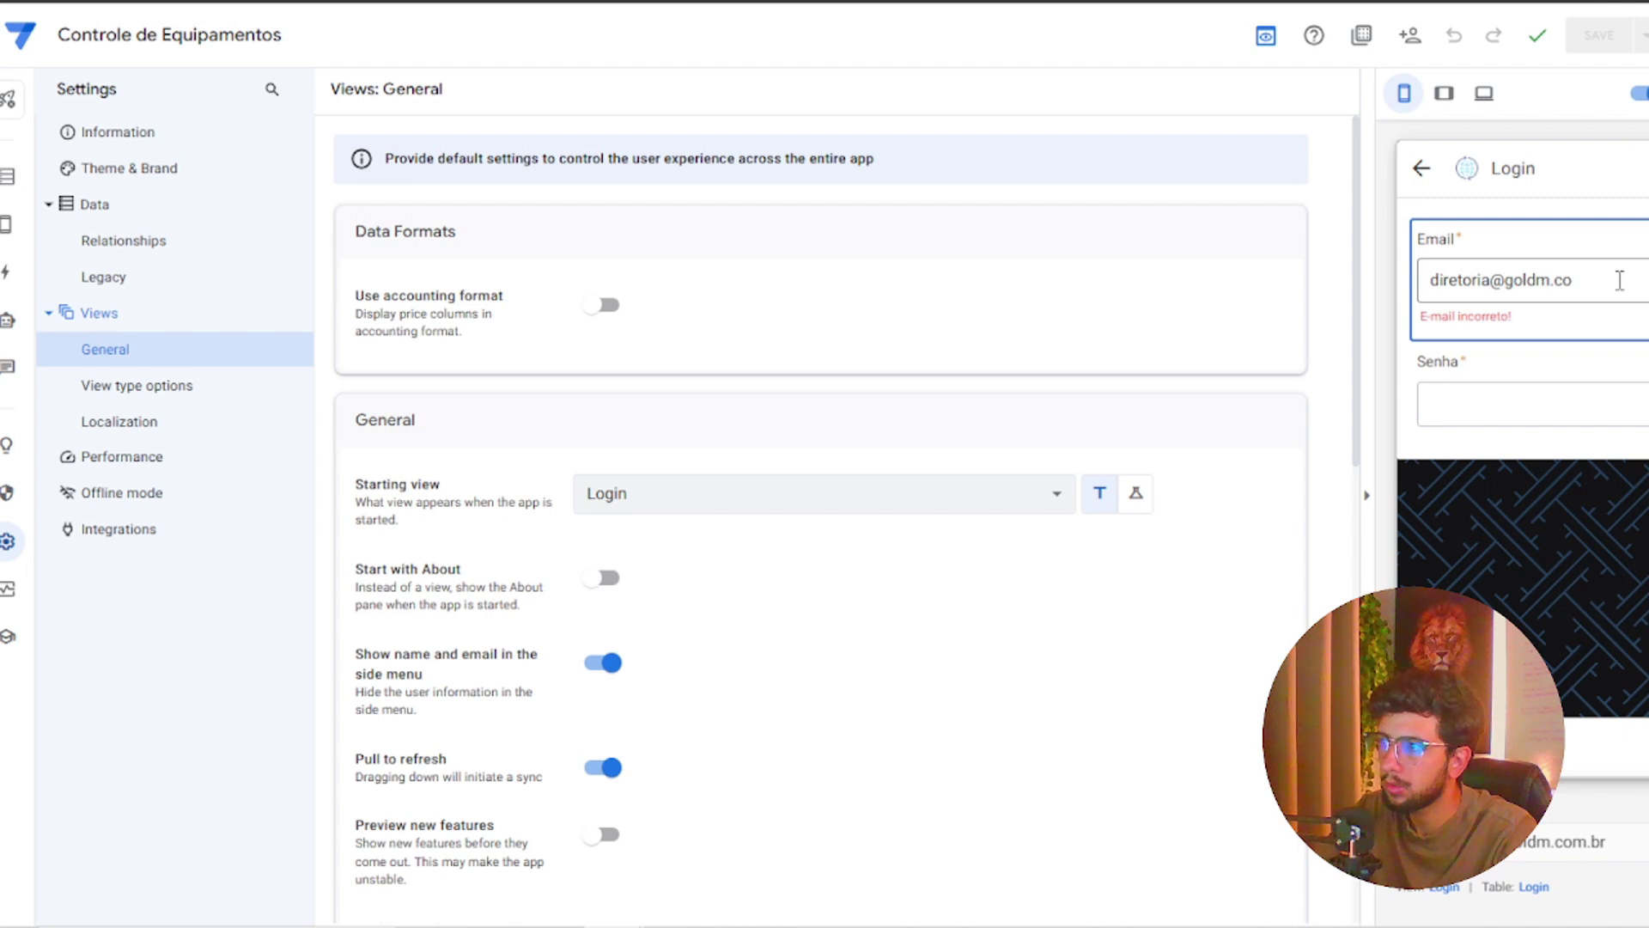
drag(1591, 292, 1338, 262)
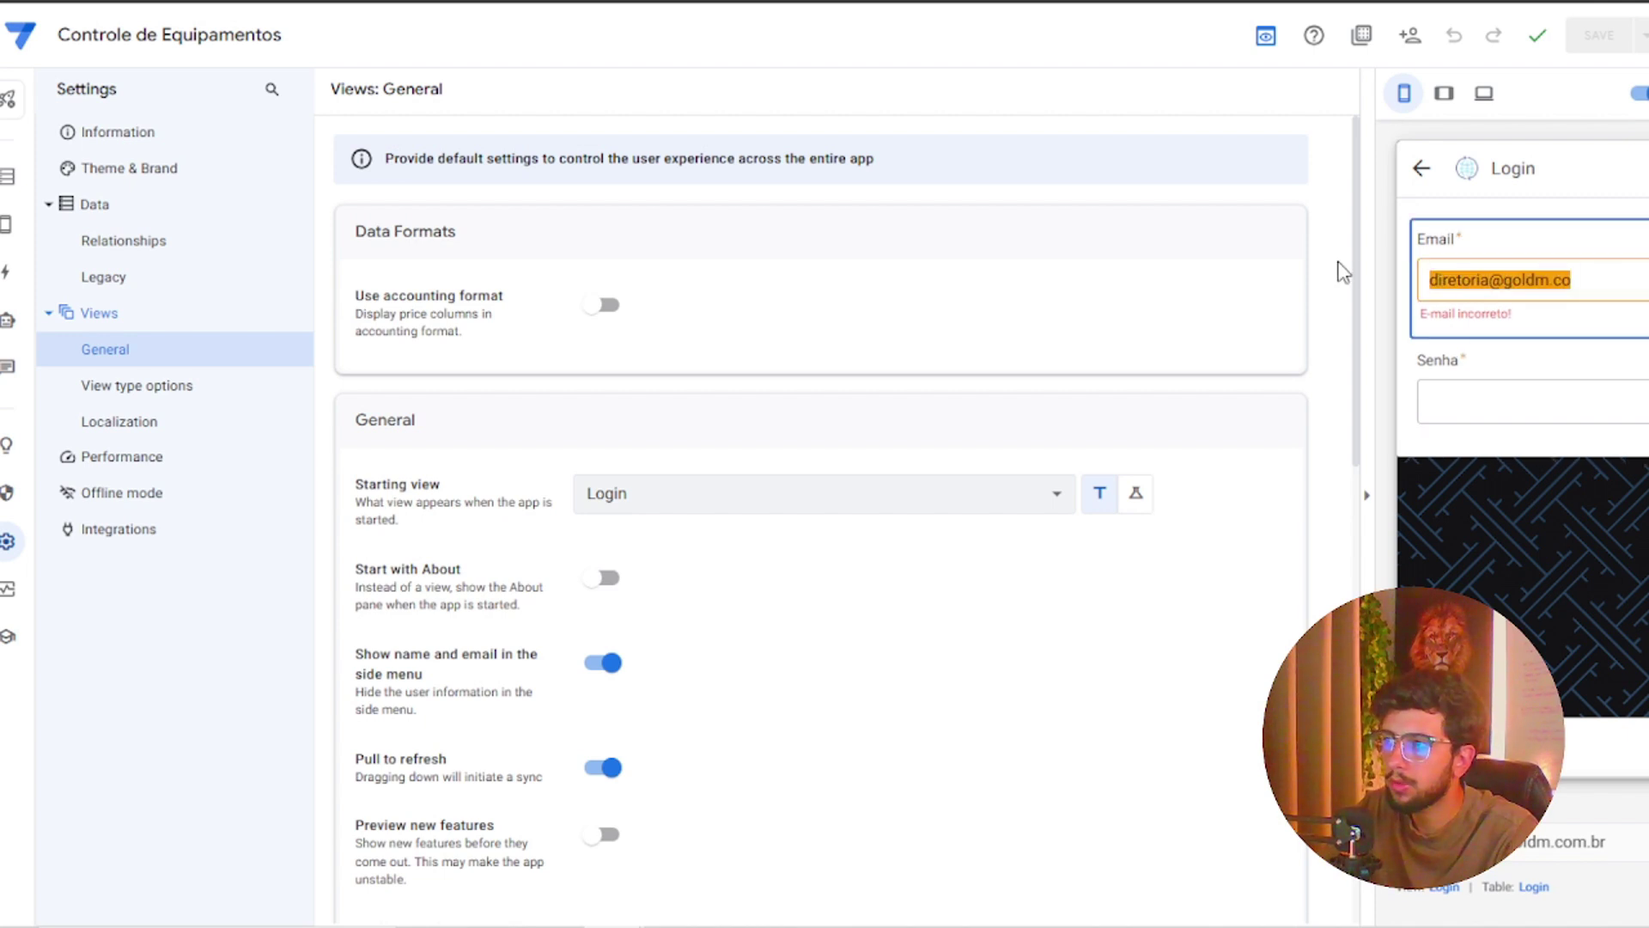
click(1618, 297)
text(m)
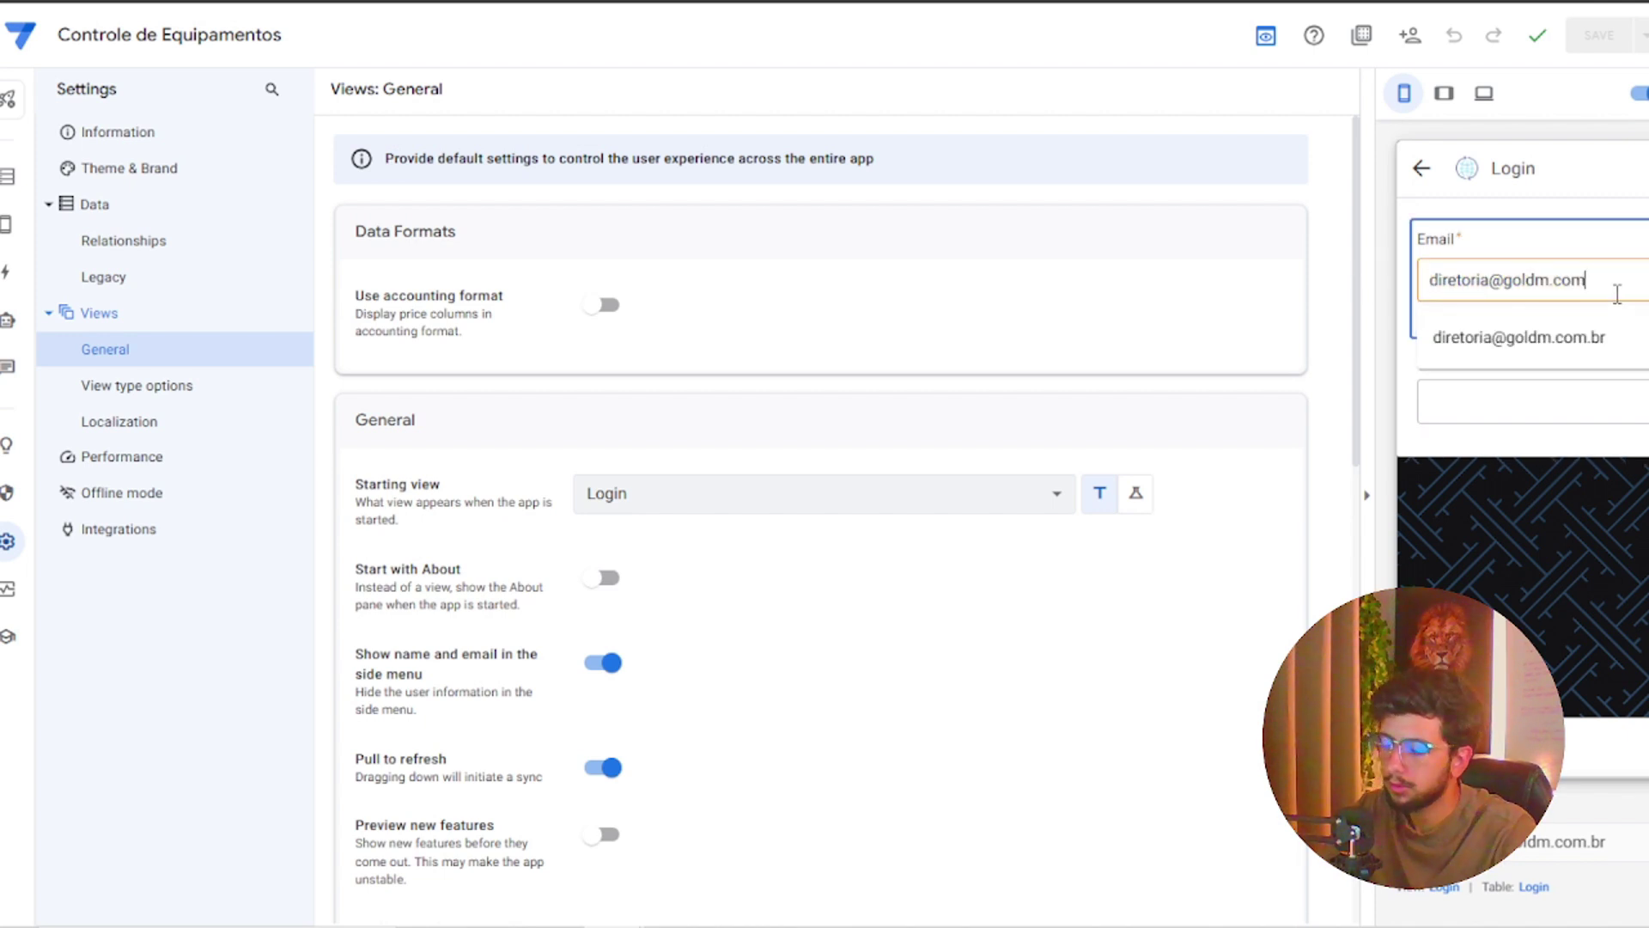
click(1620, 318)
click(1624, 358)
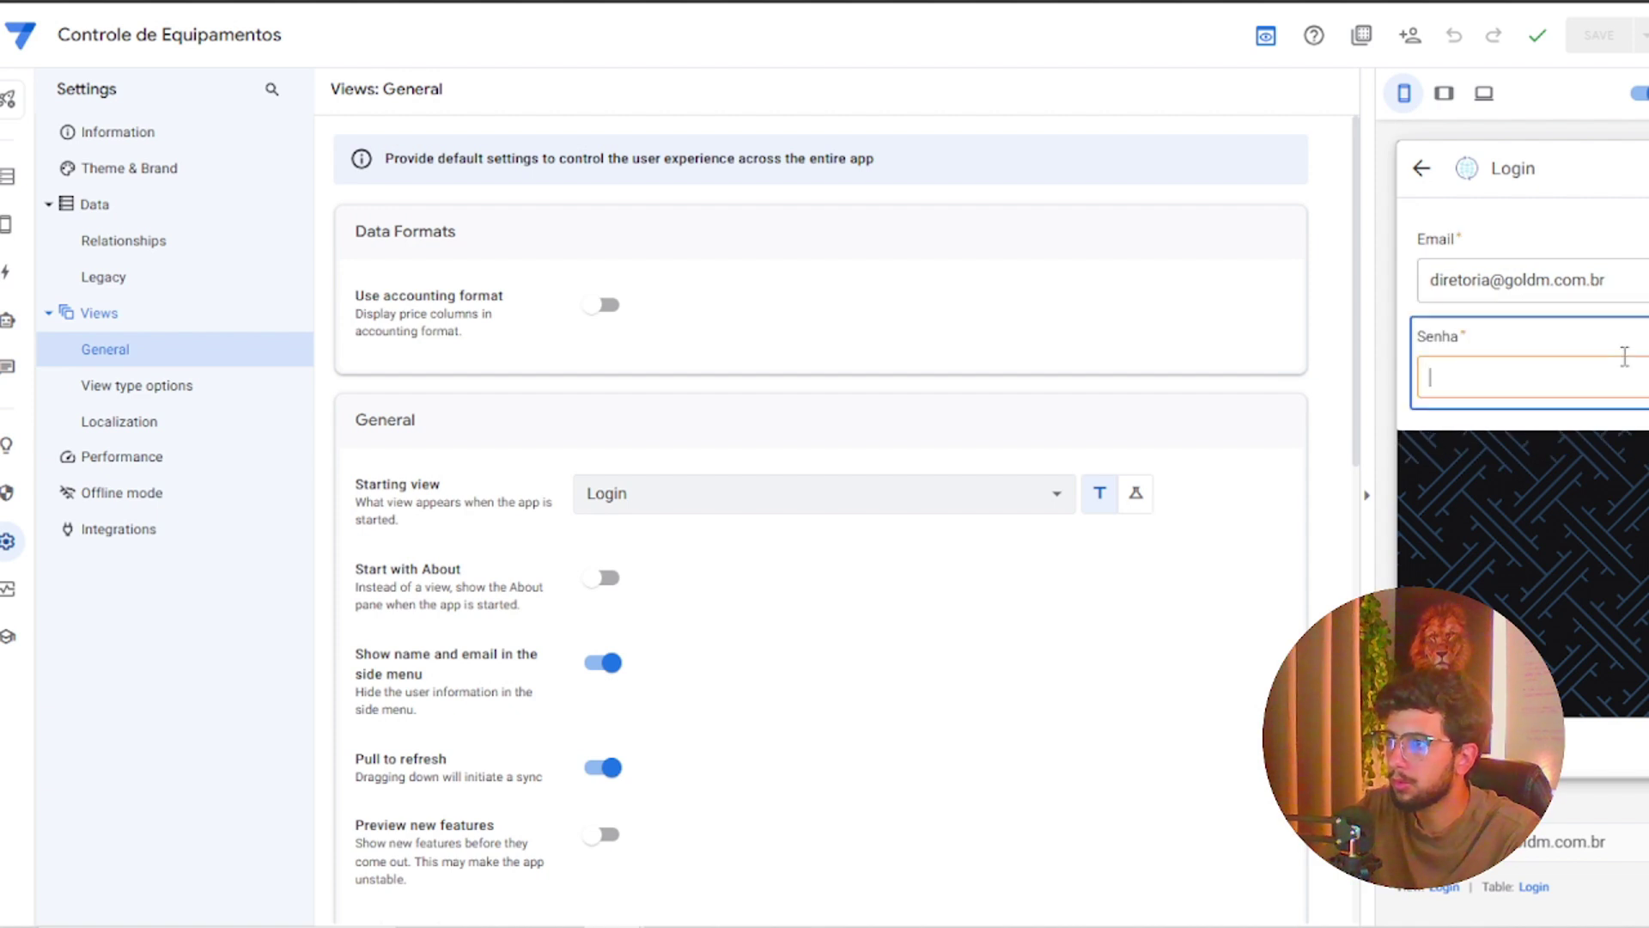
text(123)
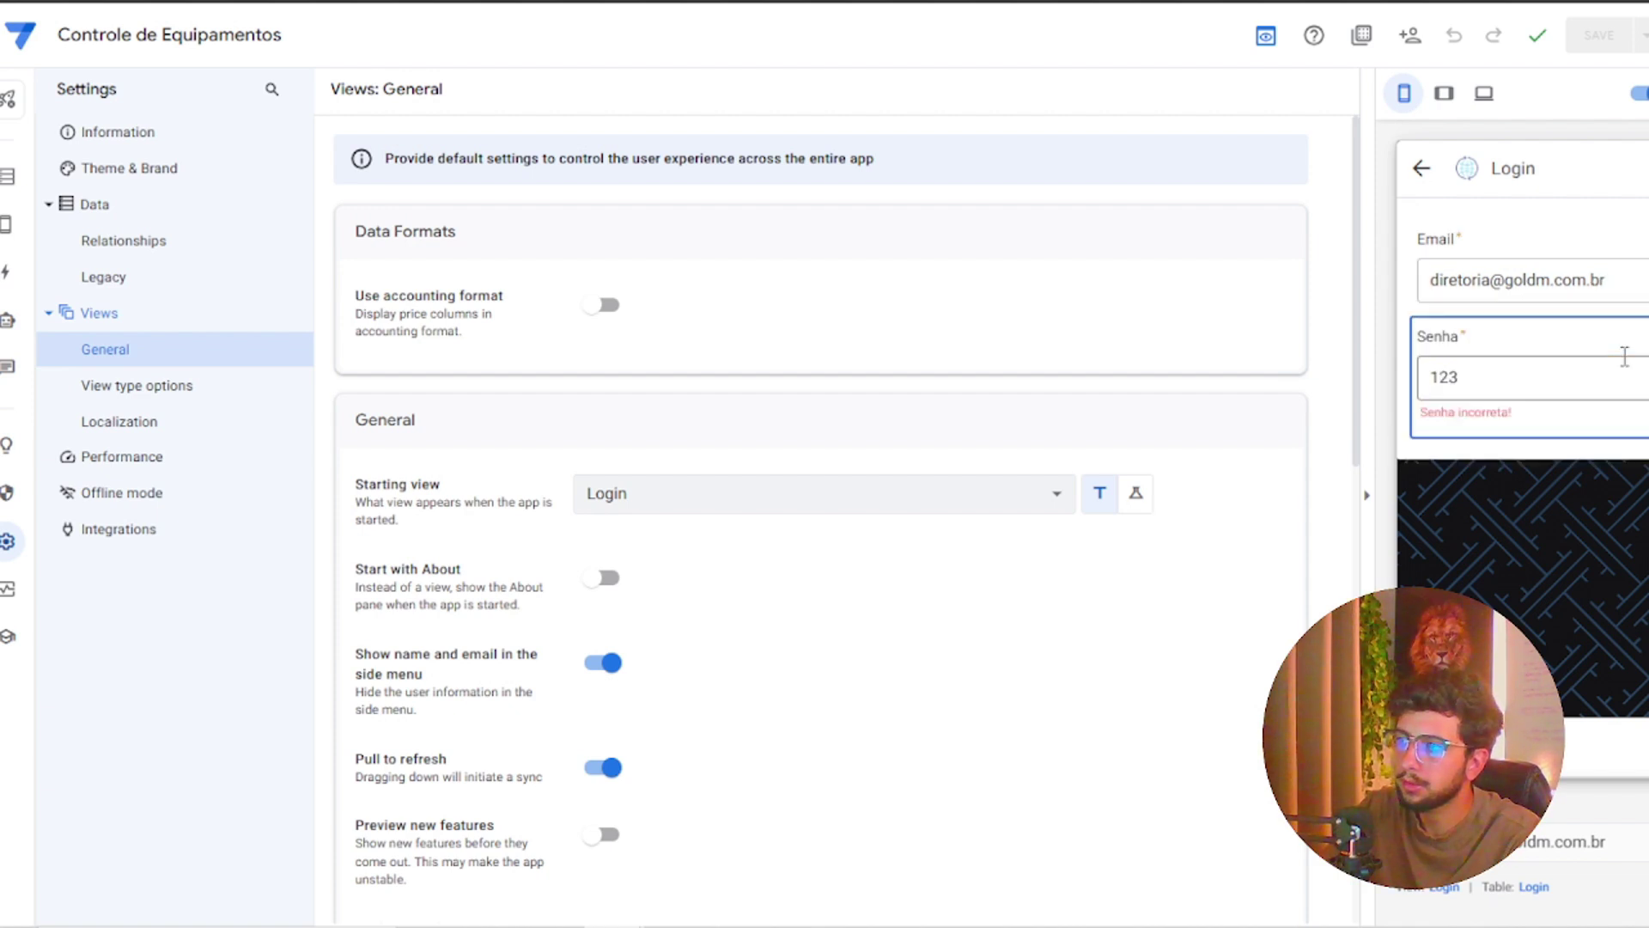
key(ctrl+a)
text(1)
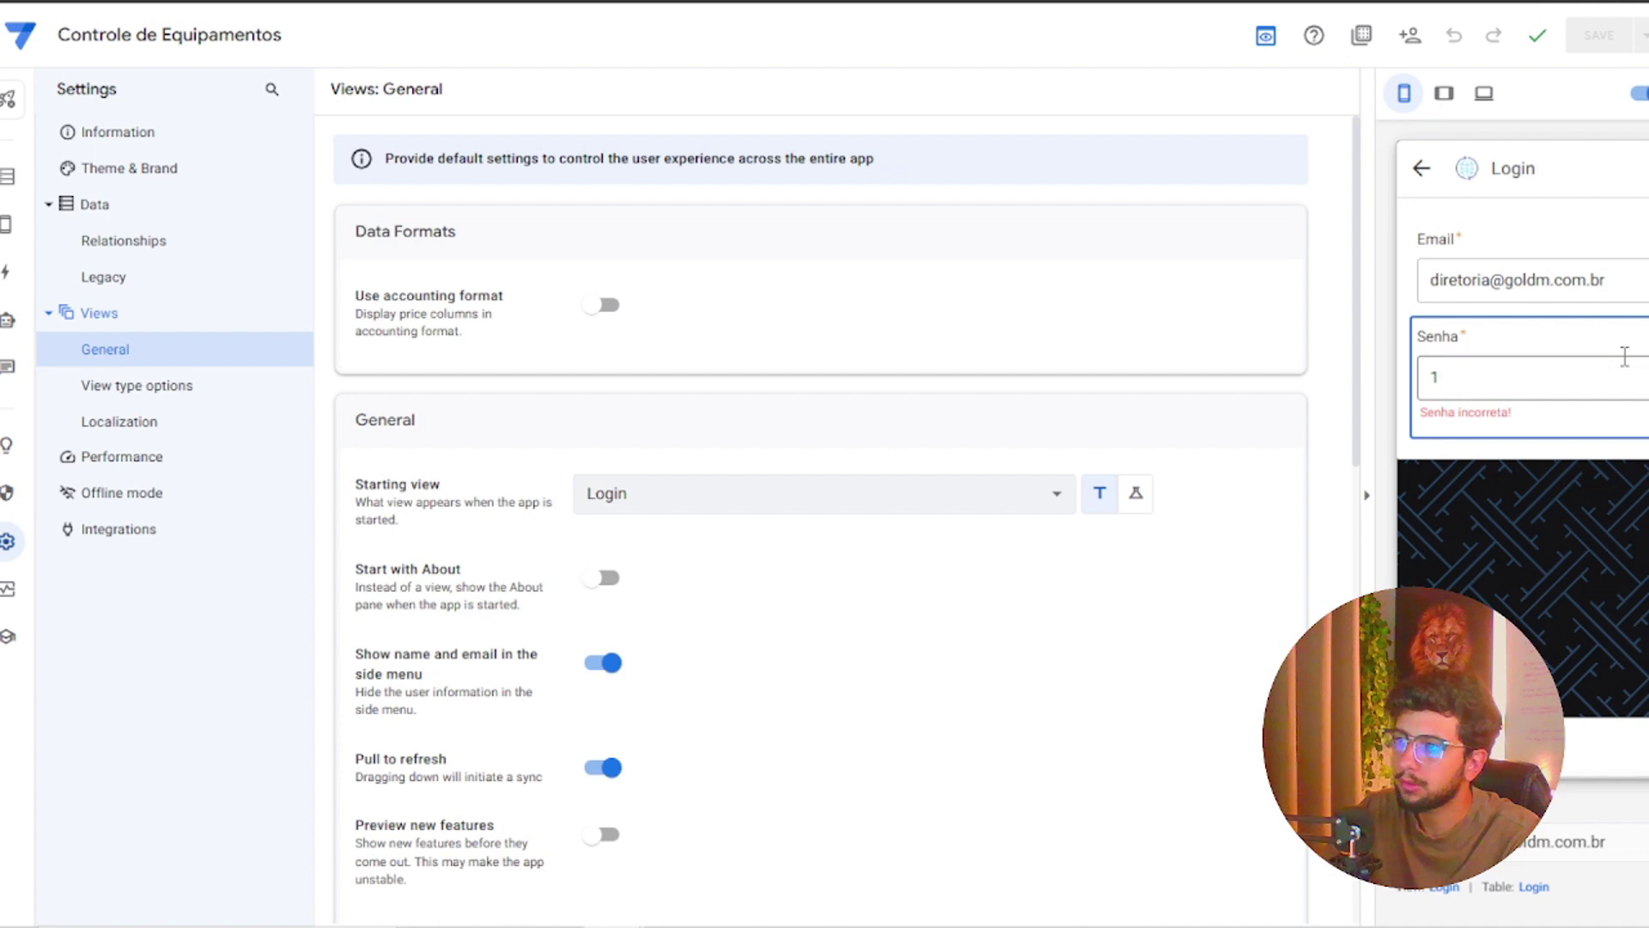
key(ctrl+a)
mouse_move(1588, 286)
mouse_down()
mouse_move(1639, 284)
mouse_move(1598, 283)
mouse_up()
key(BackSpace)
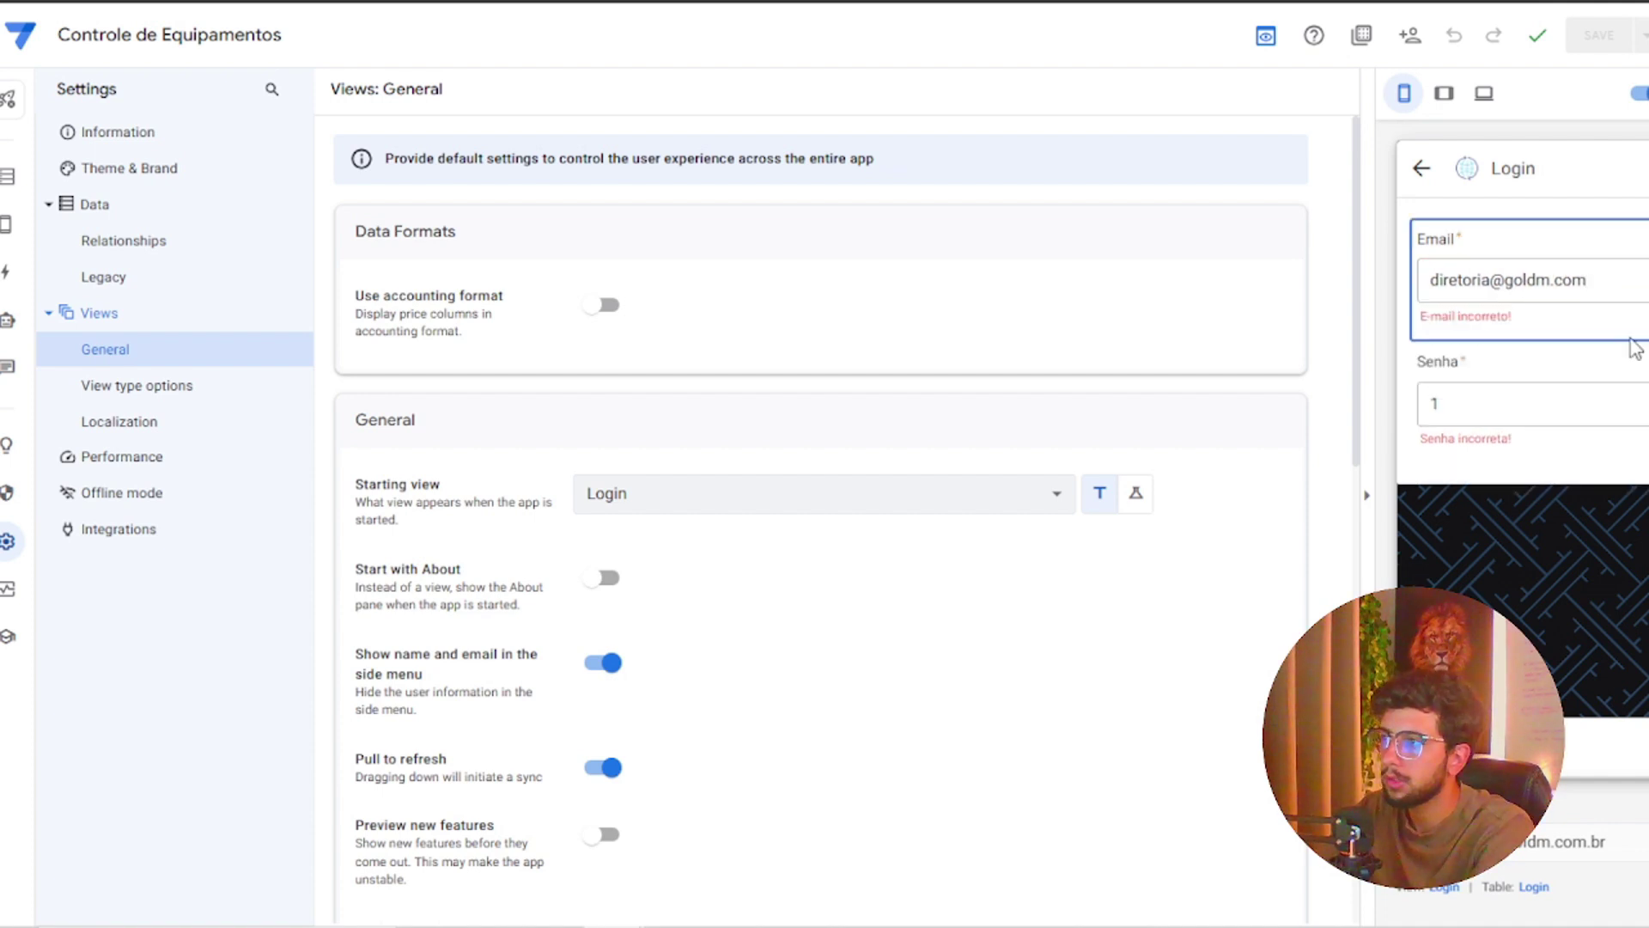
click(1565, 402)
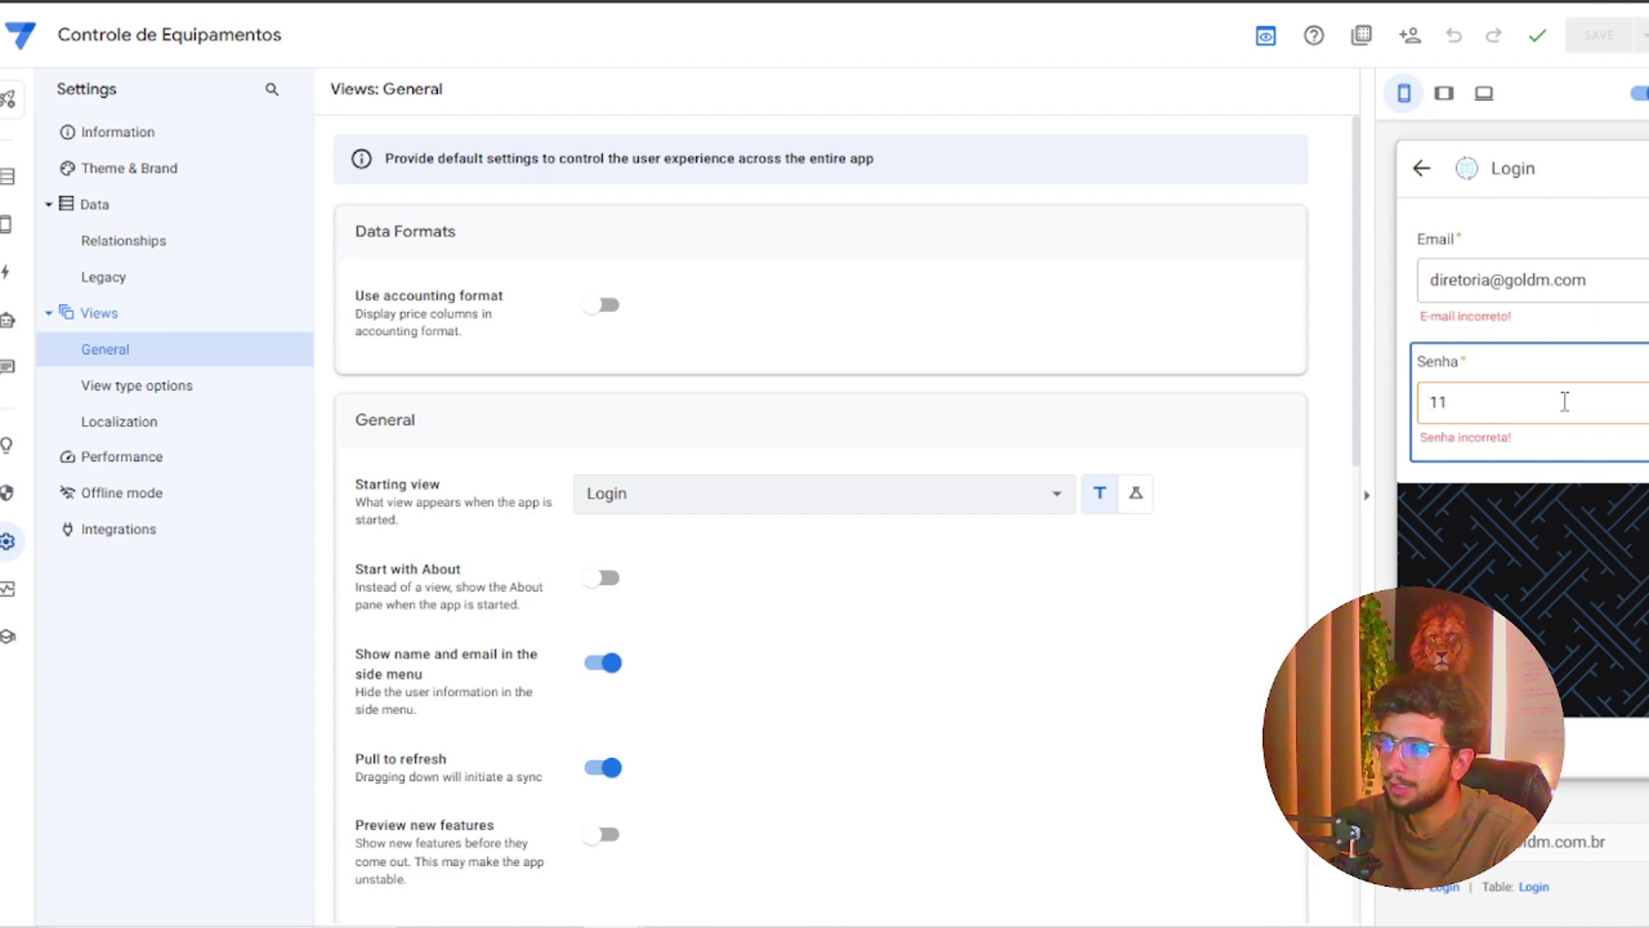
text(1234)
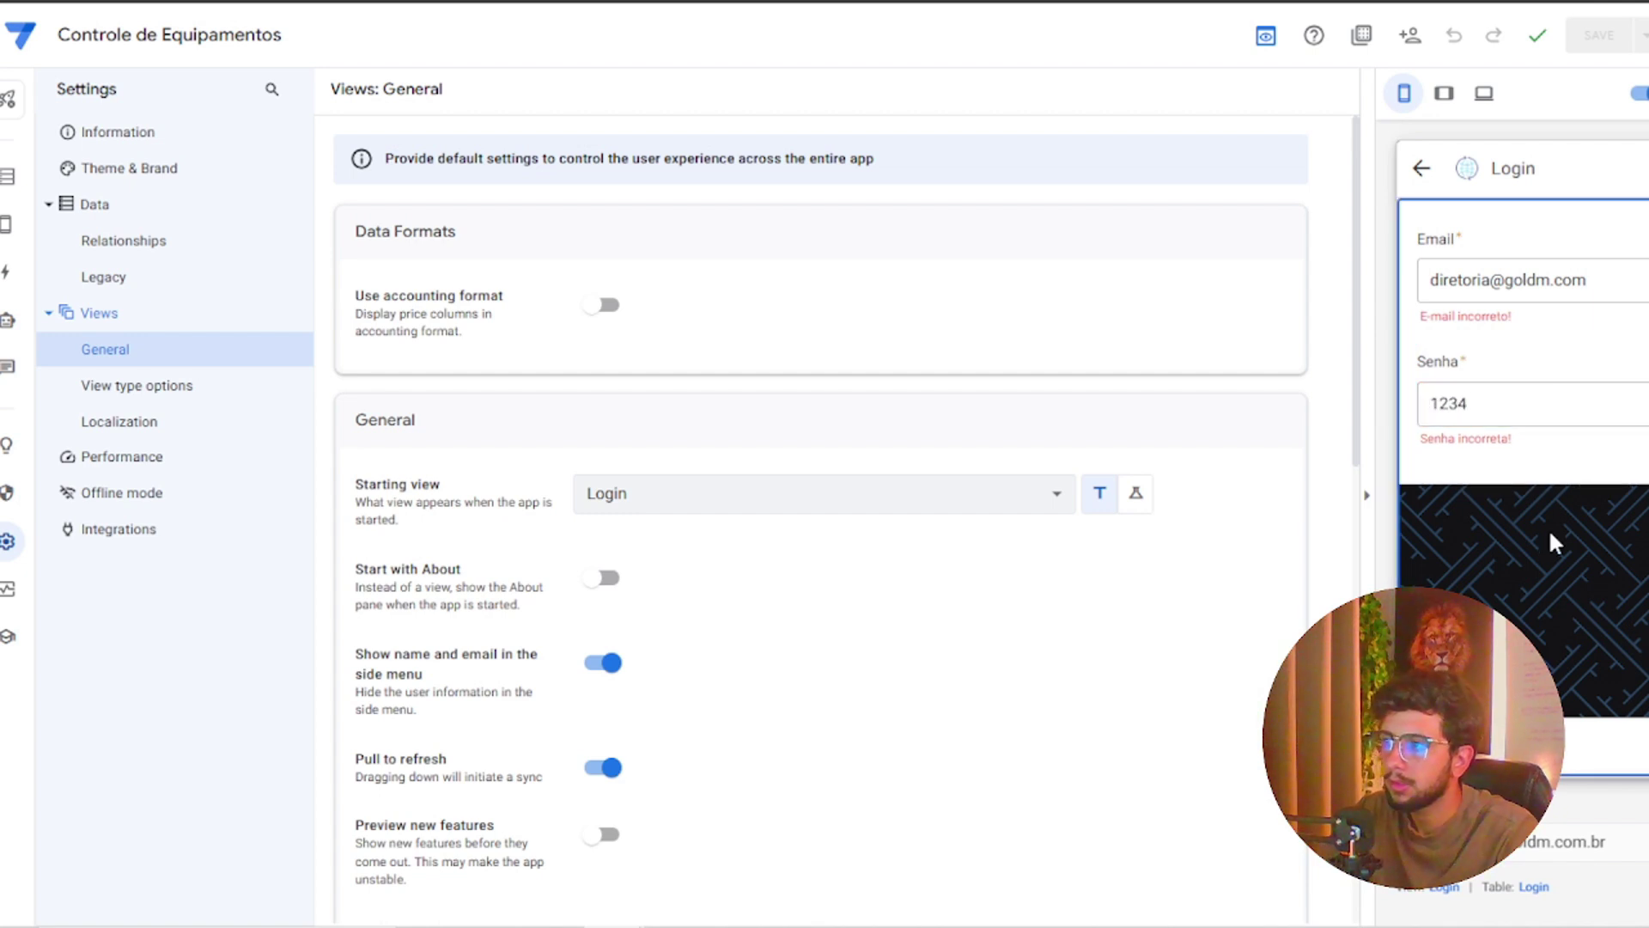
Restore the .br ending of the e-mail and submit the Login form
click(1587, 281)
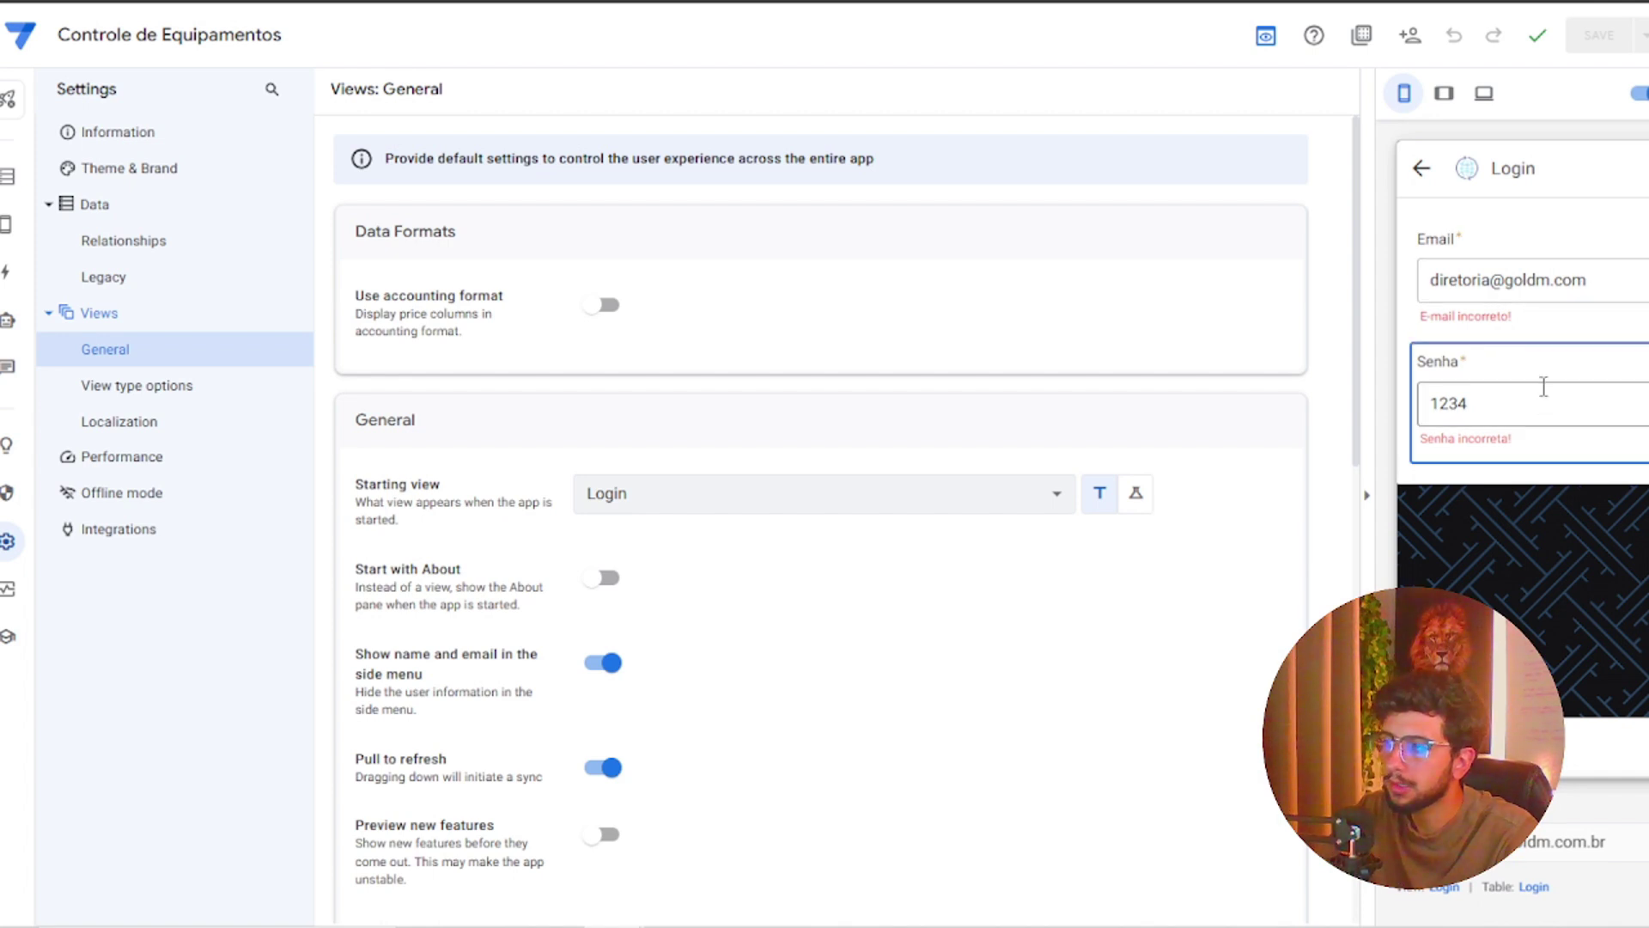
click(1626, 284)
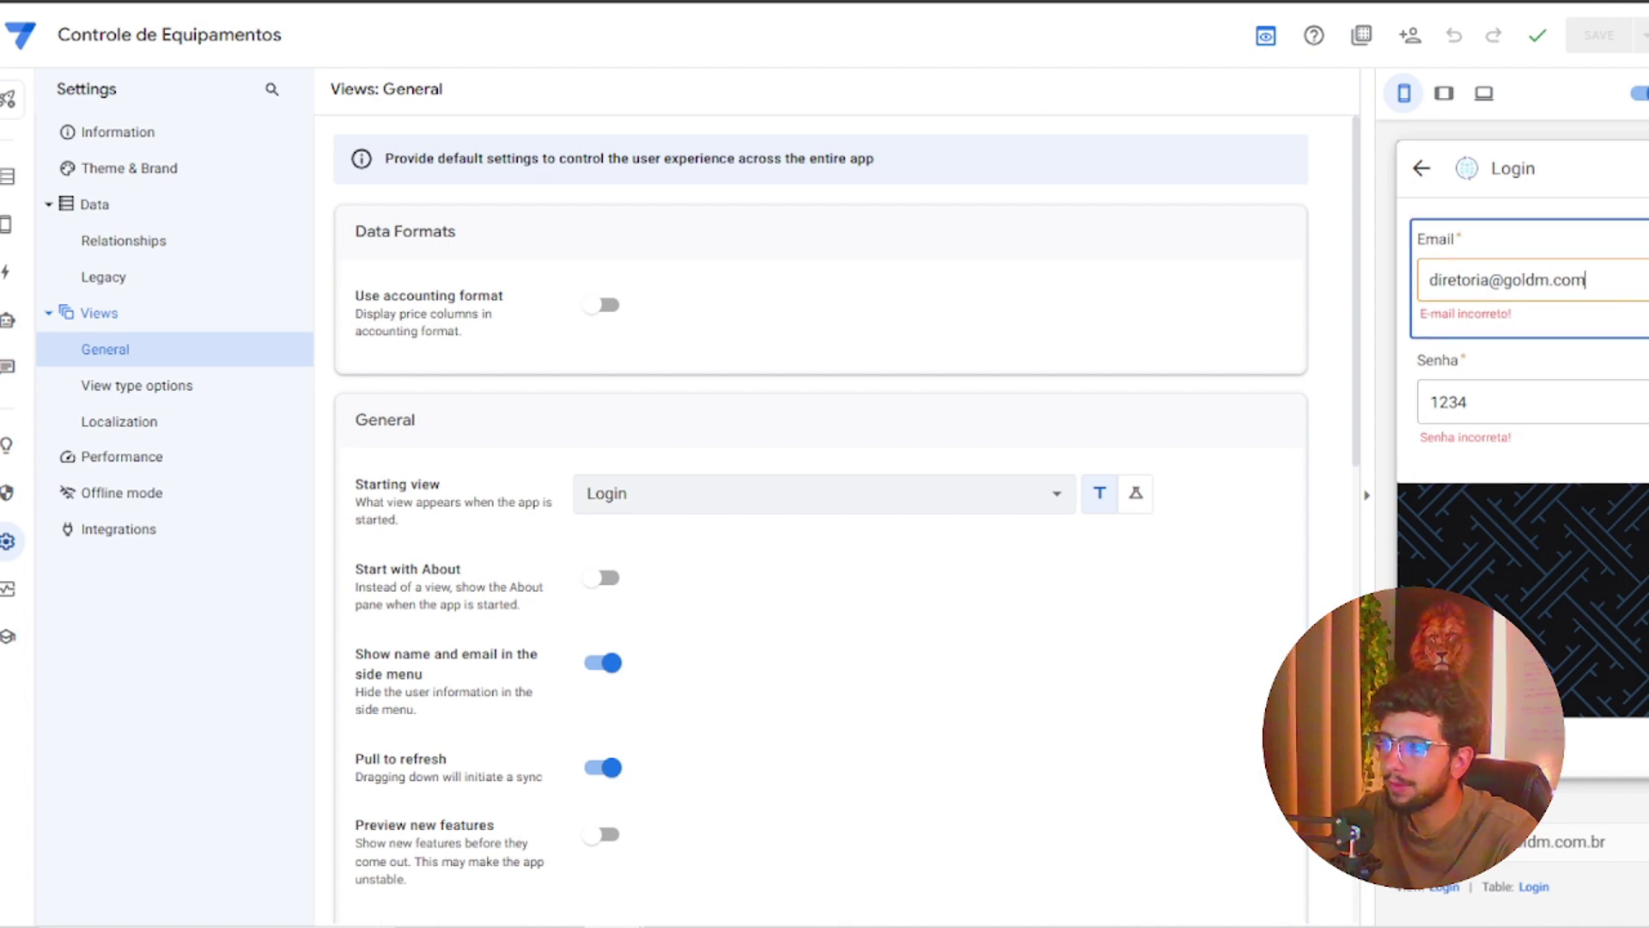
drag(1586, 280, 1422, 286)
click(1626, 288)
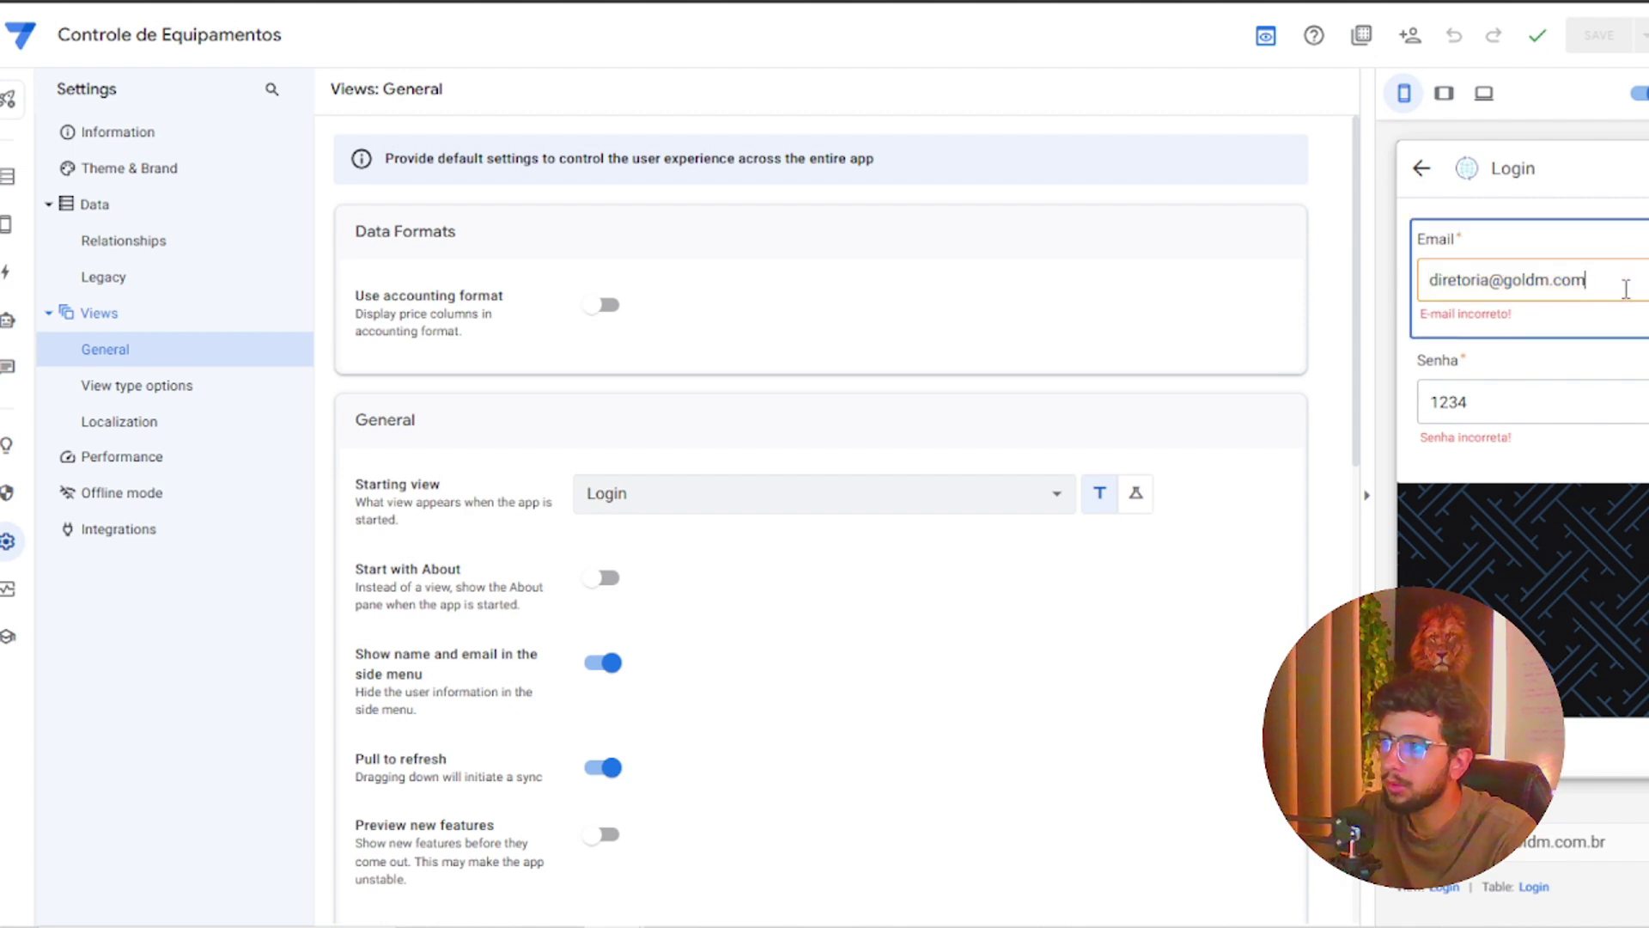
text(.br)
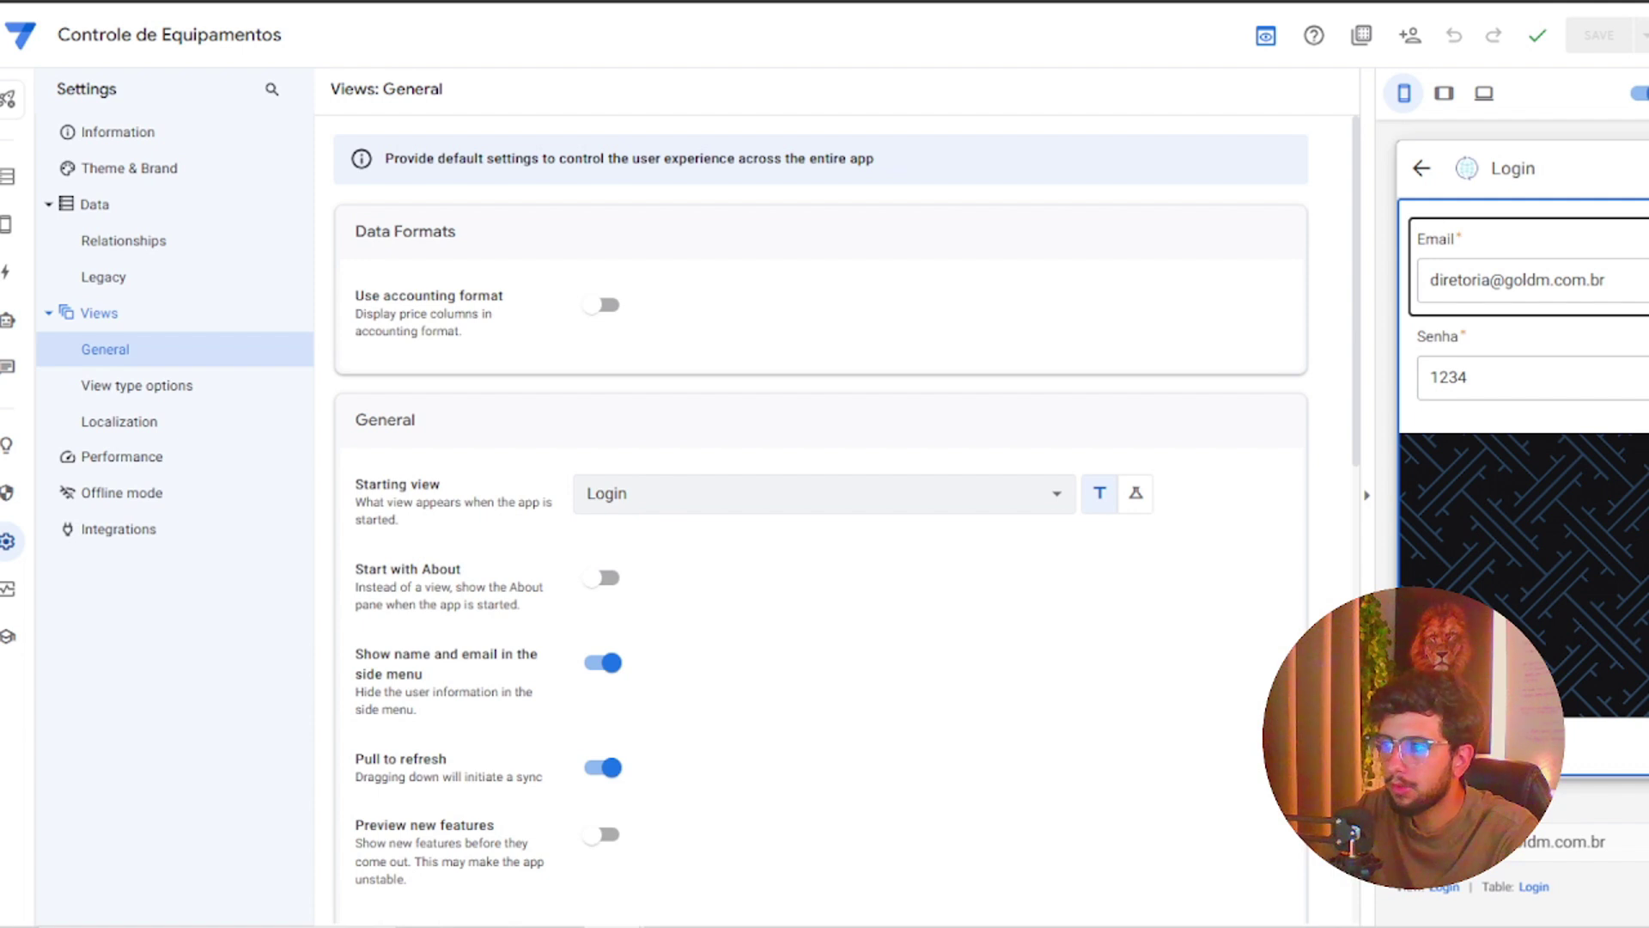
click(1648, 748)
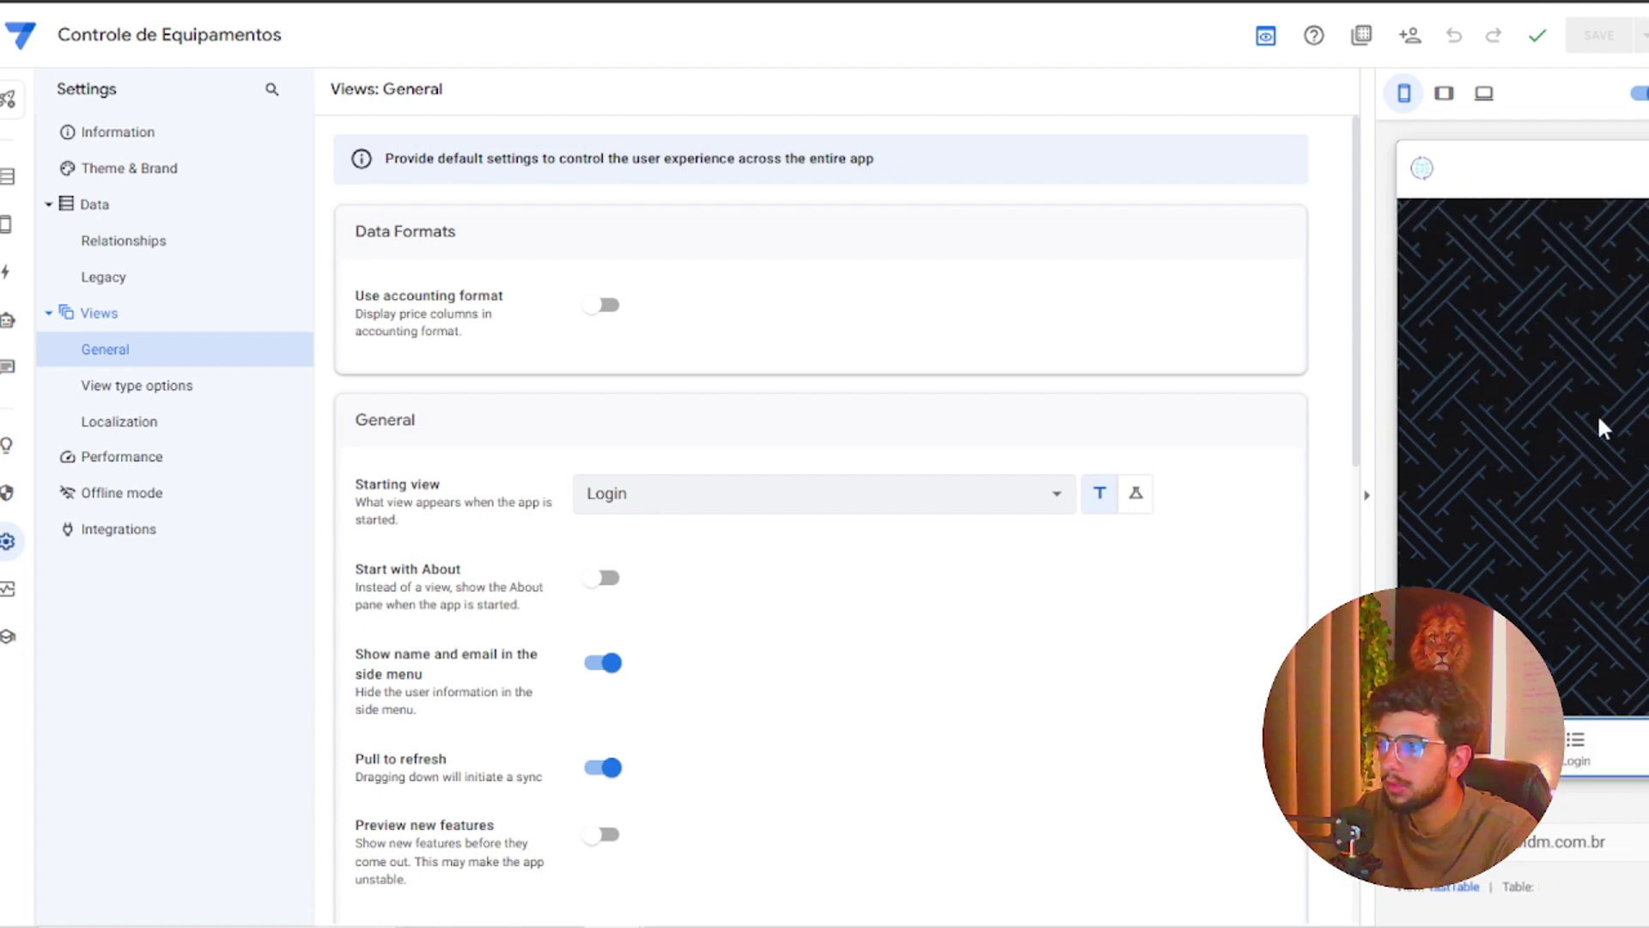
Set the Login view's Finish view to Dashboard in its Behavior settings
scroll(747, 427, down, 7)
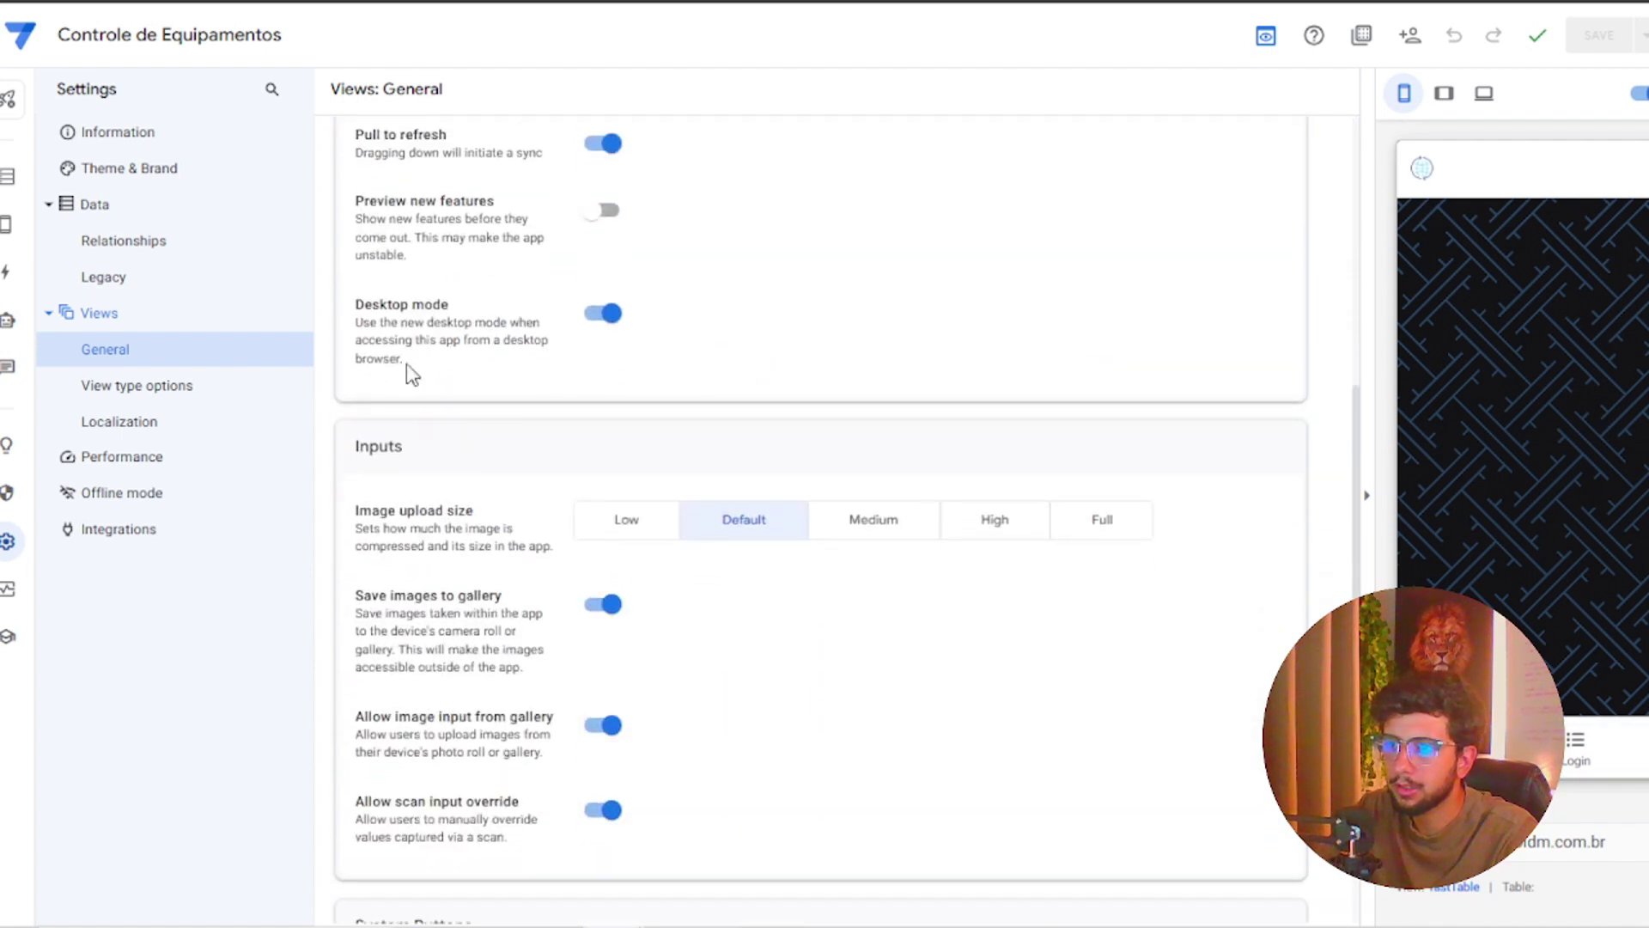
click(8, 175)
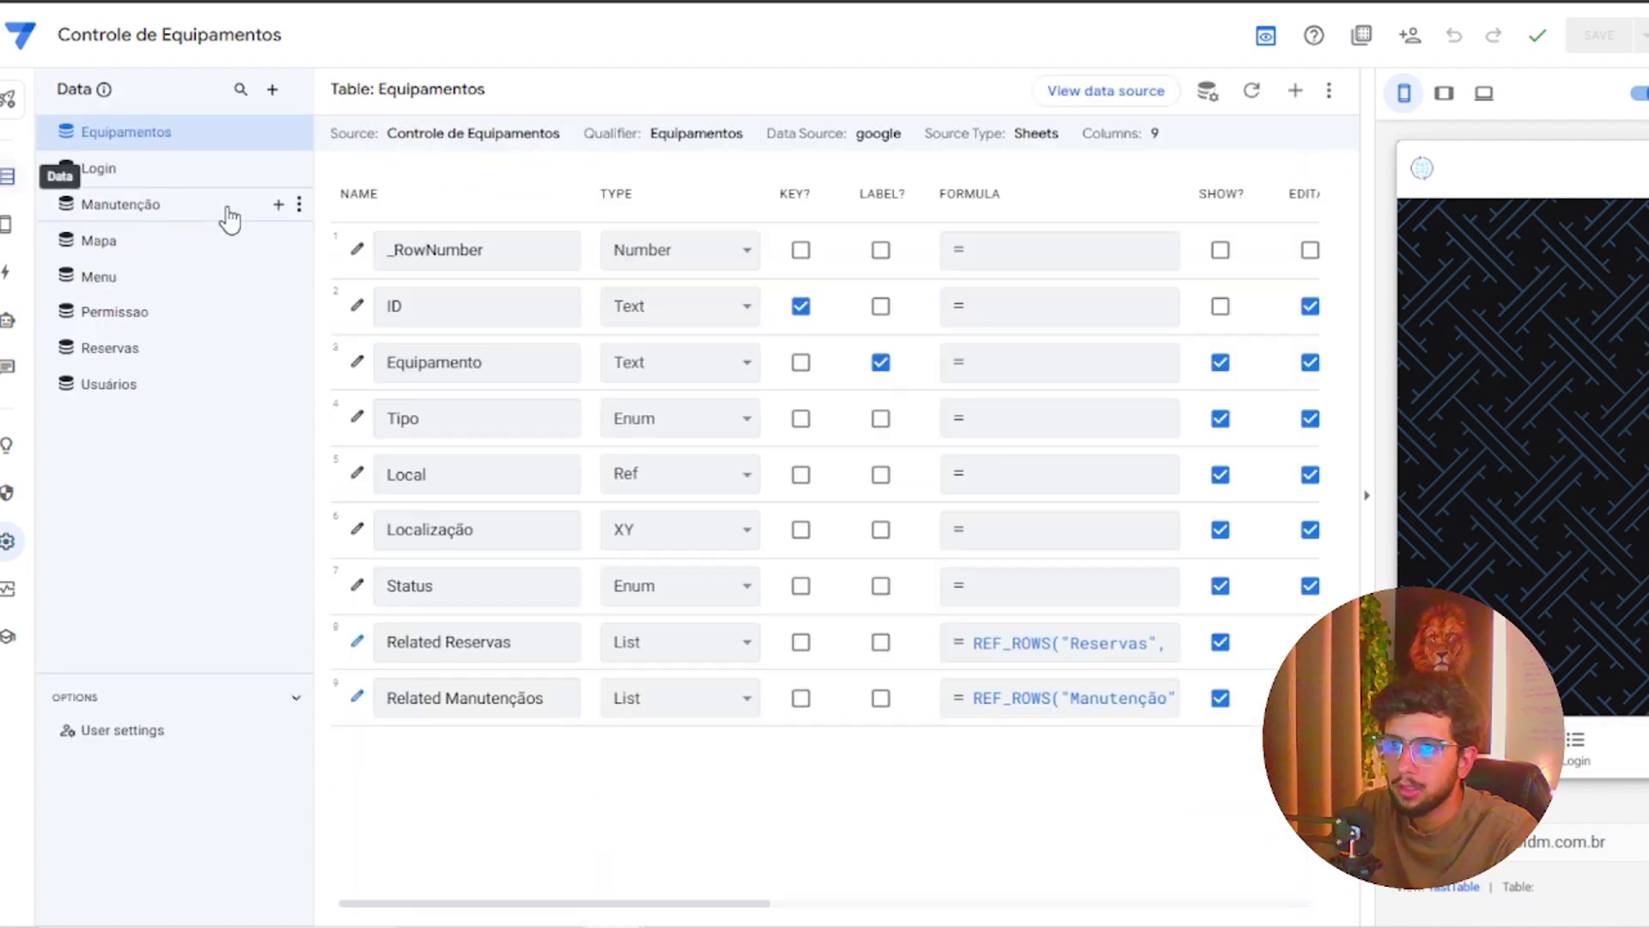
click(7, 225)
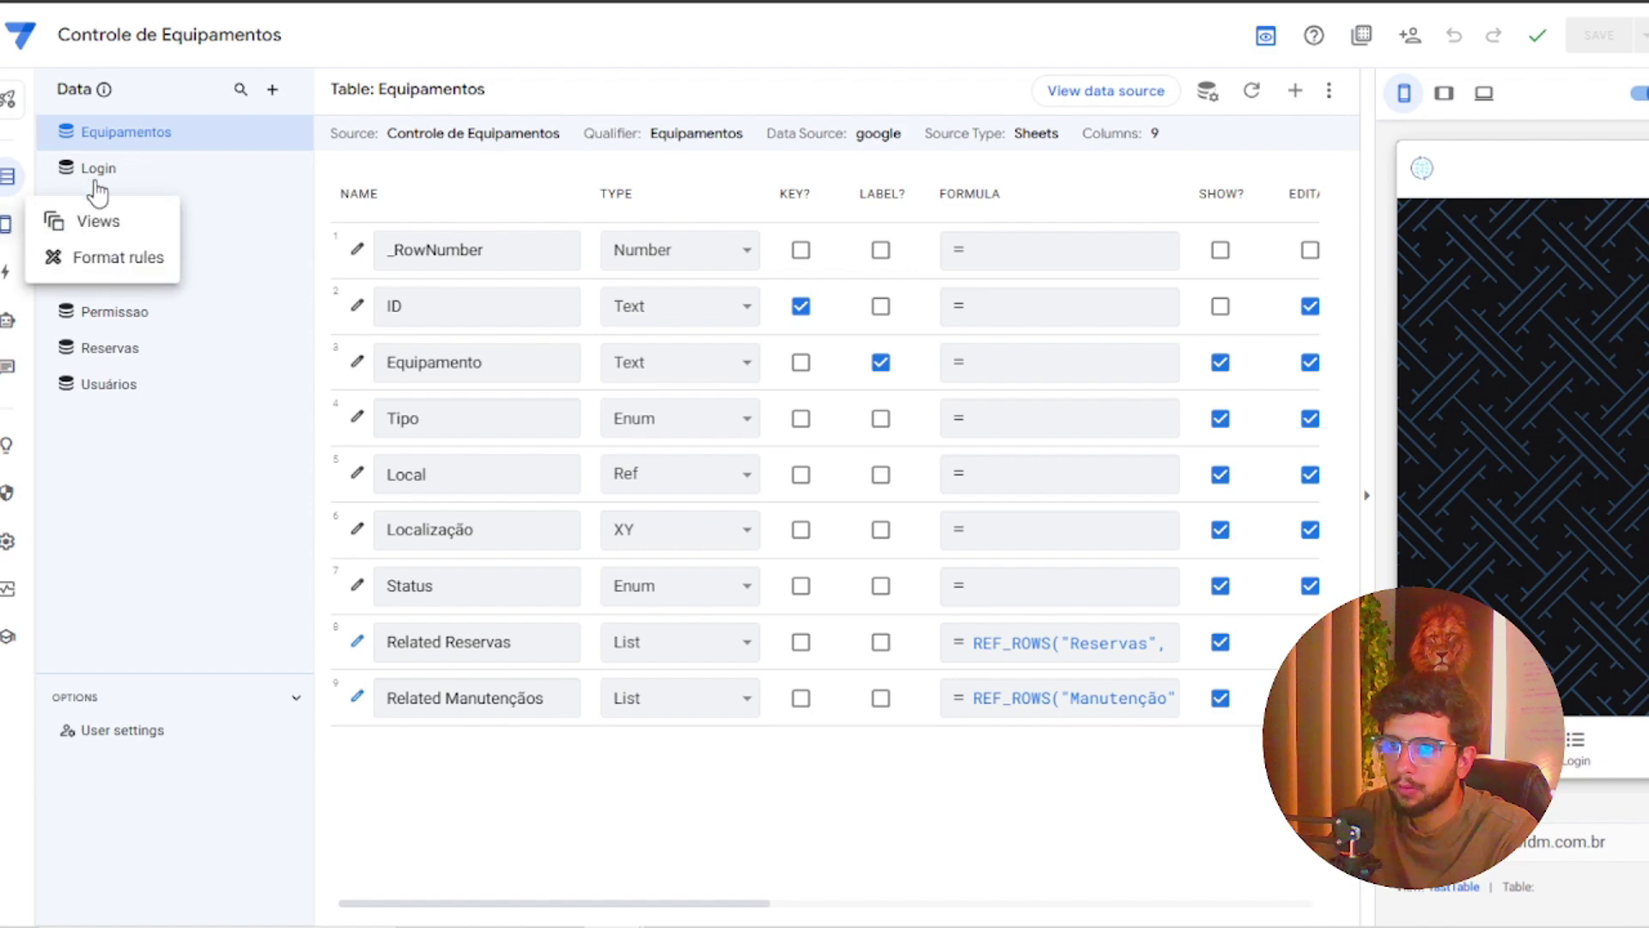
scroll(644, 541, down, 8)
click(858, 646)
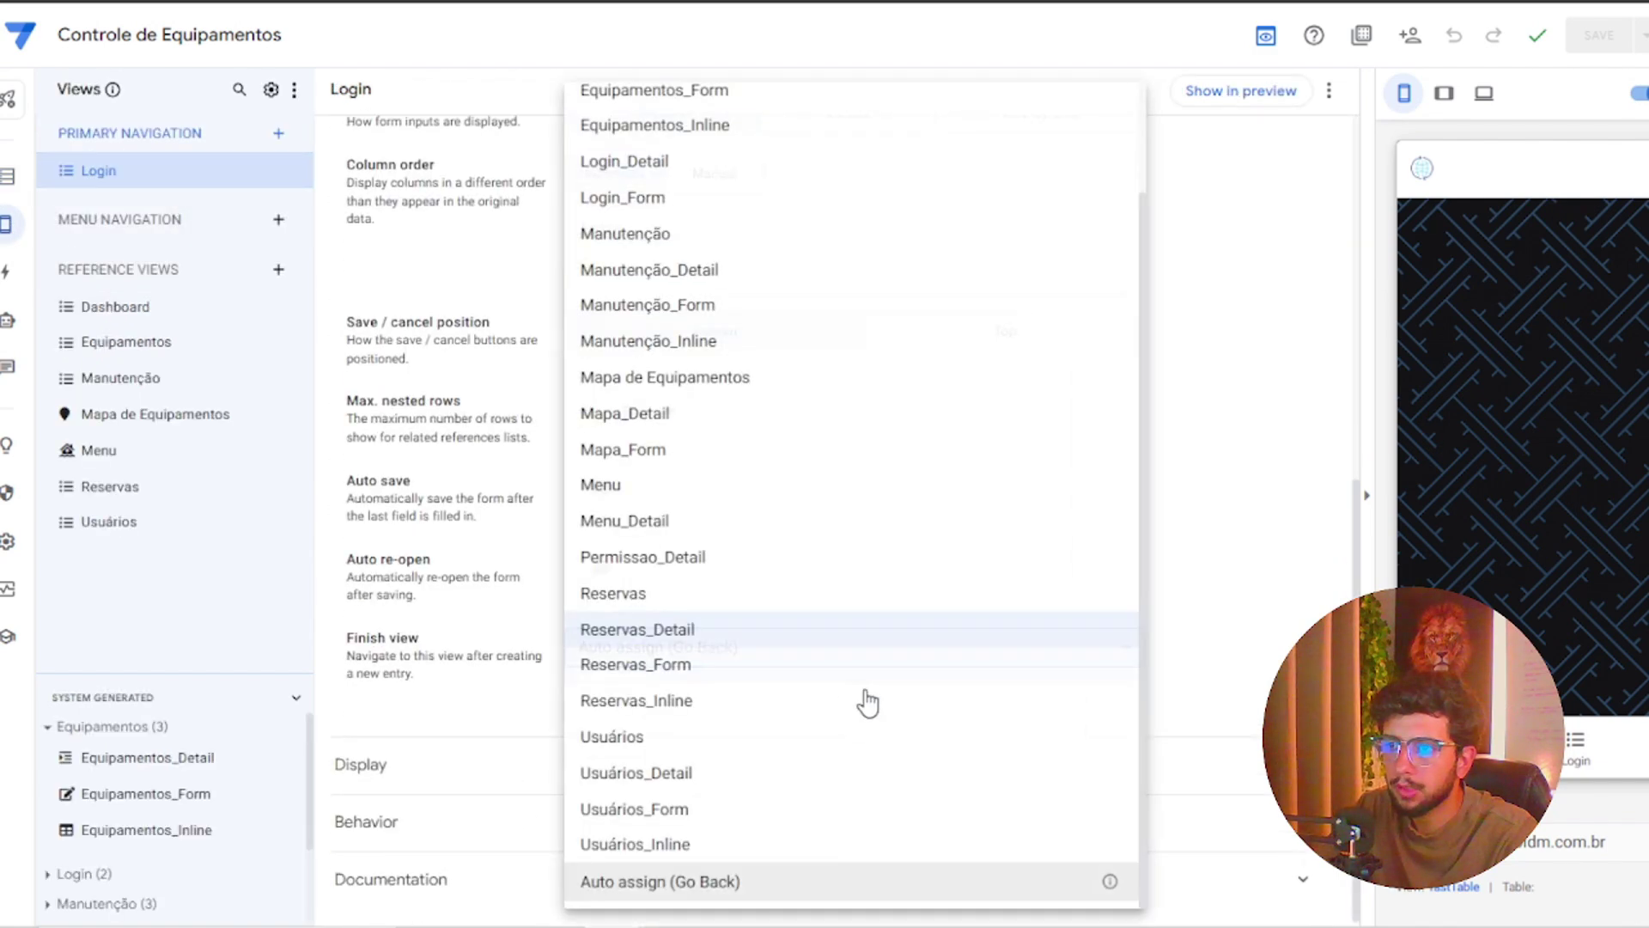
scroll(713, 214, up, 3)
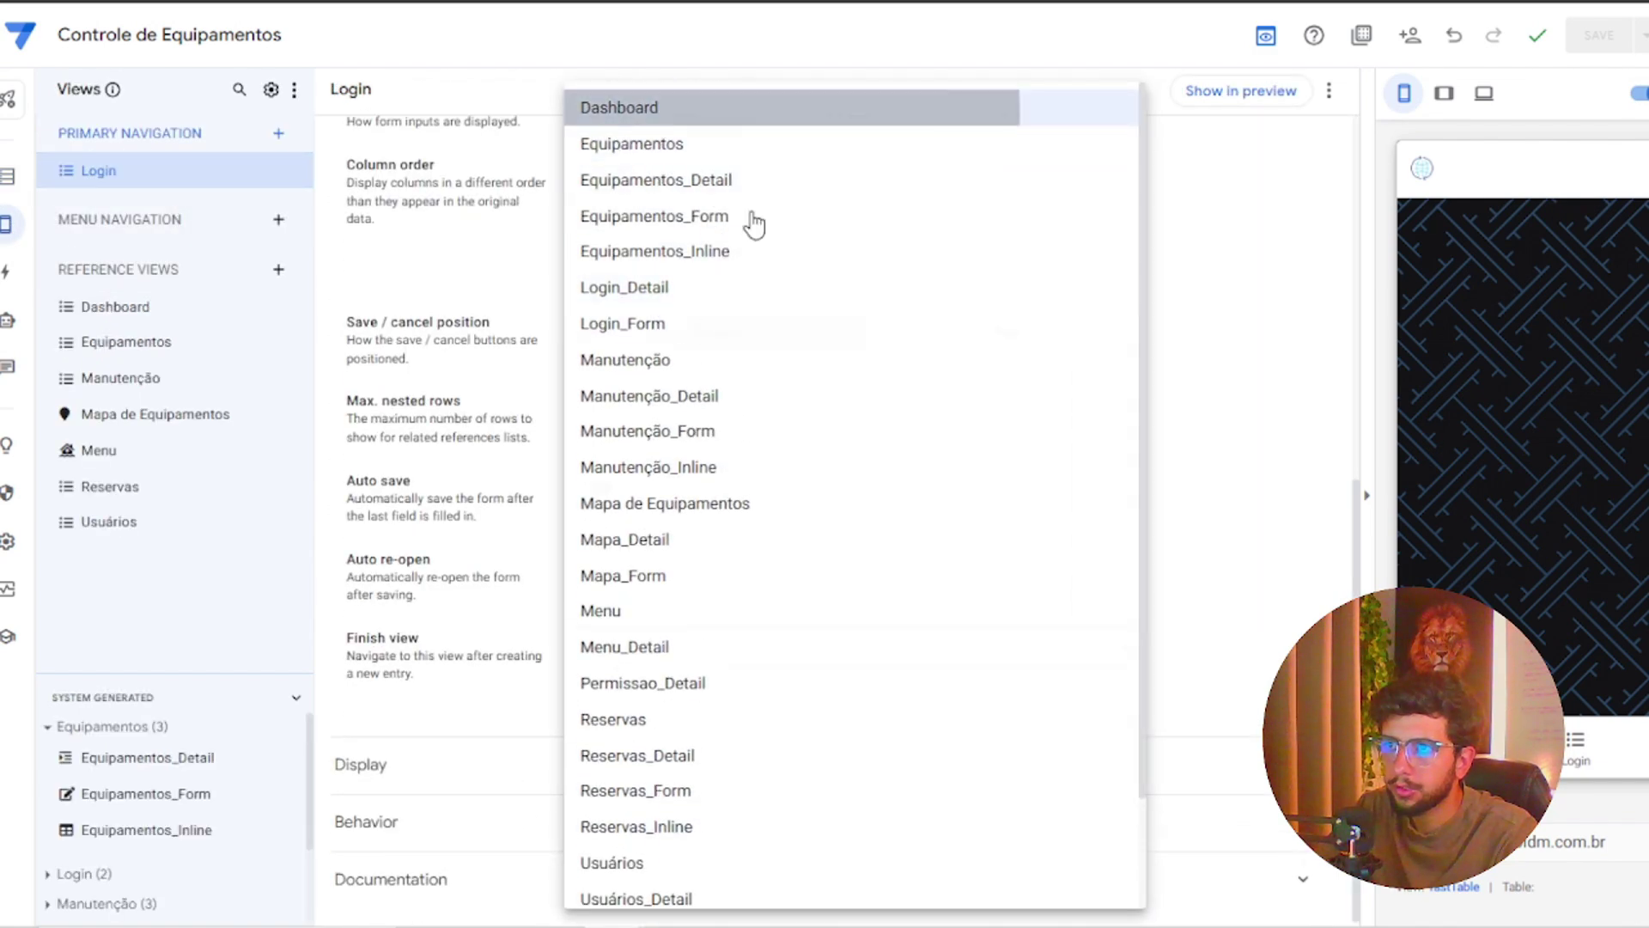
click(653, 103)
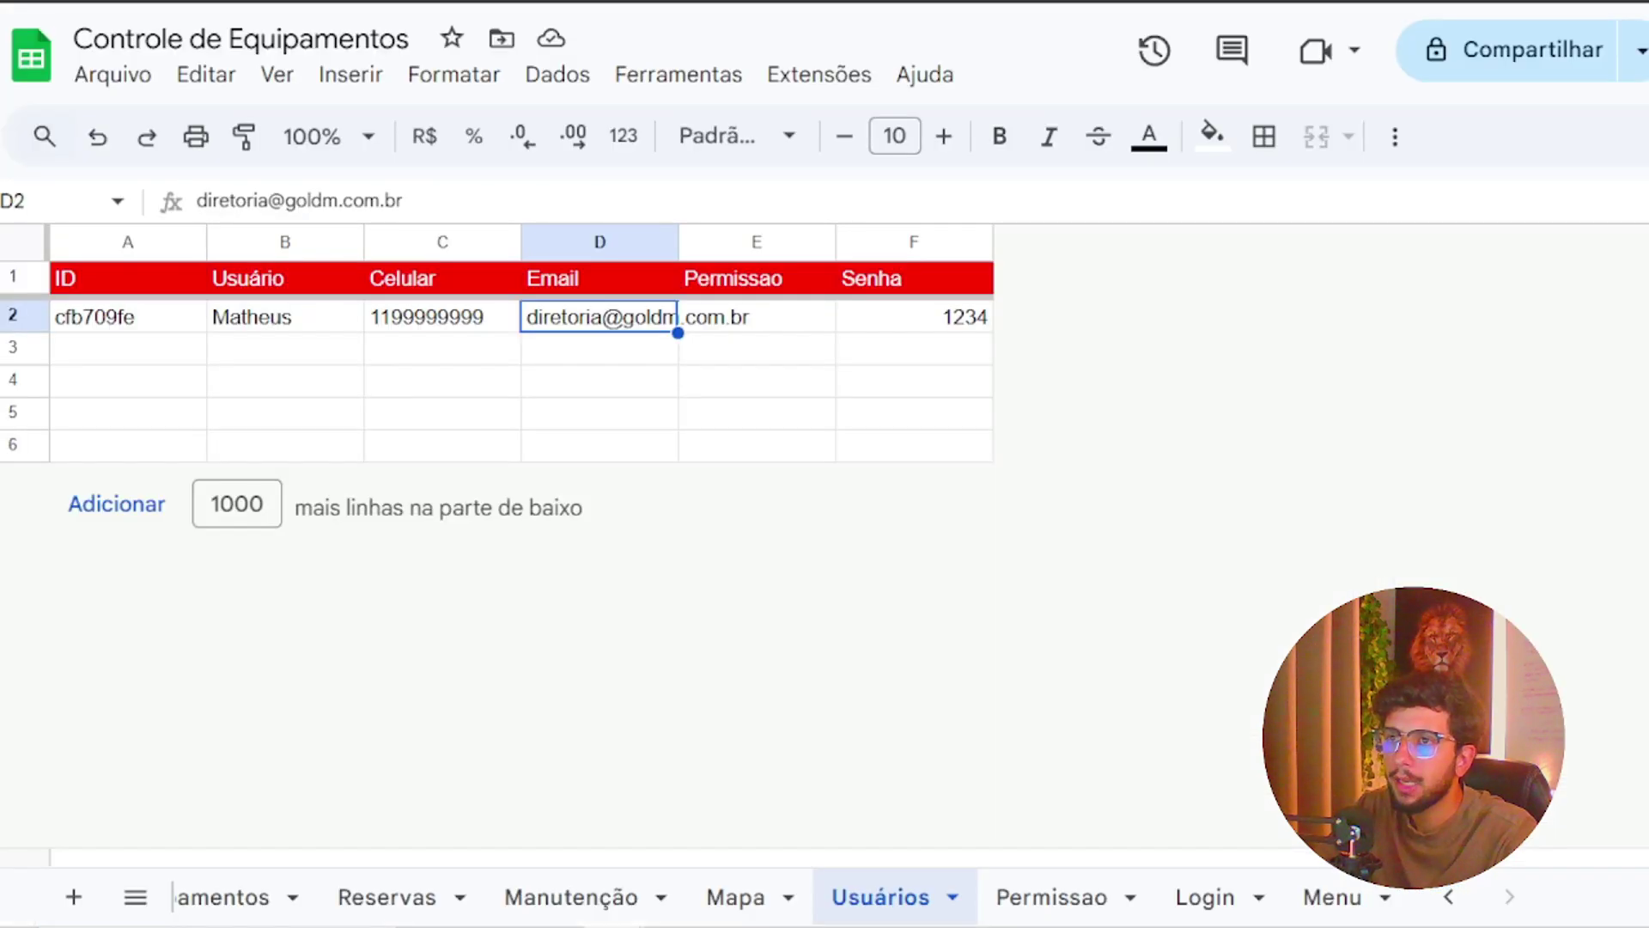
Clear the saved login values in A2:B2 of the spreadsheet's Login sheet
click(1203, 897)
click(129, 317)
shift+click(272, 323)
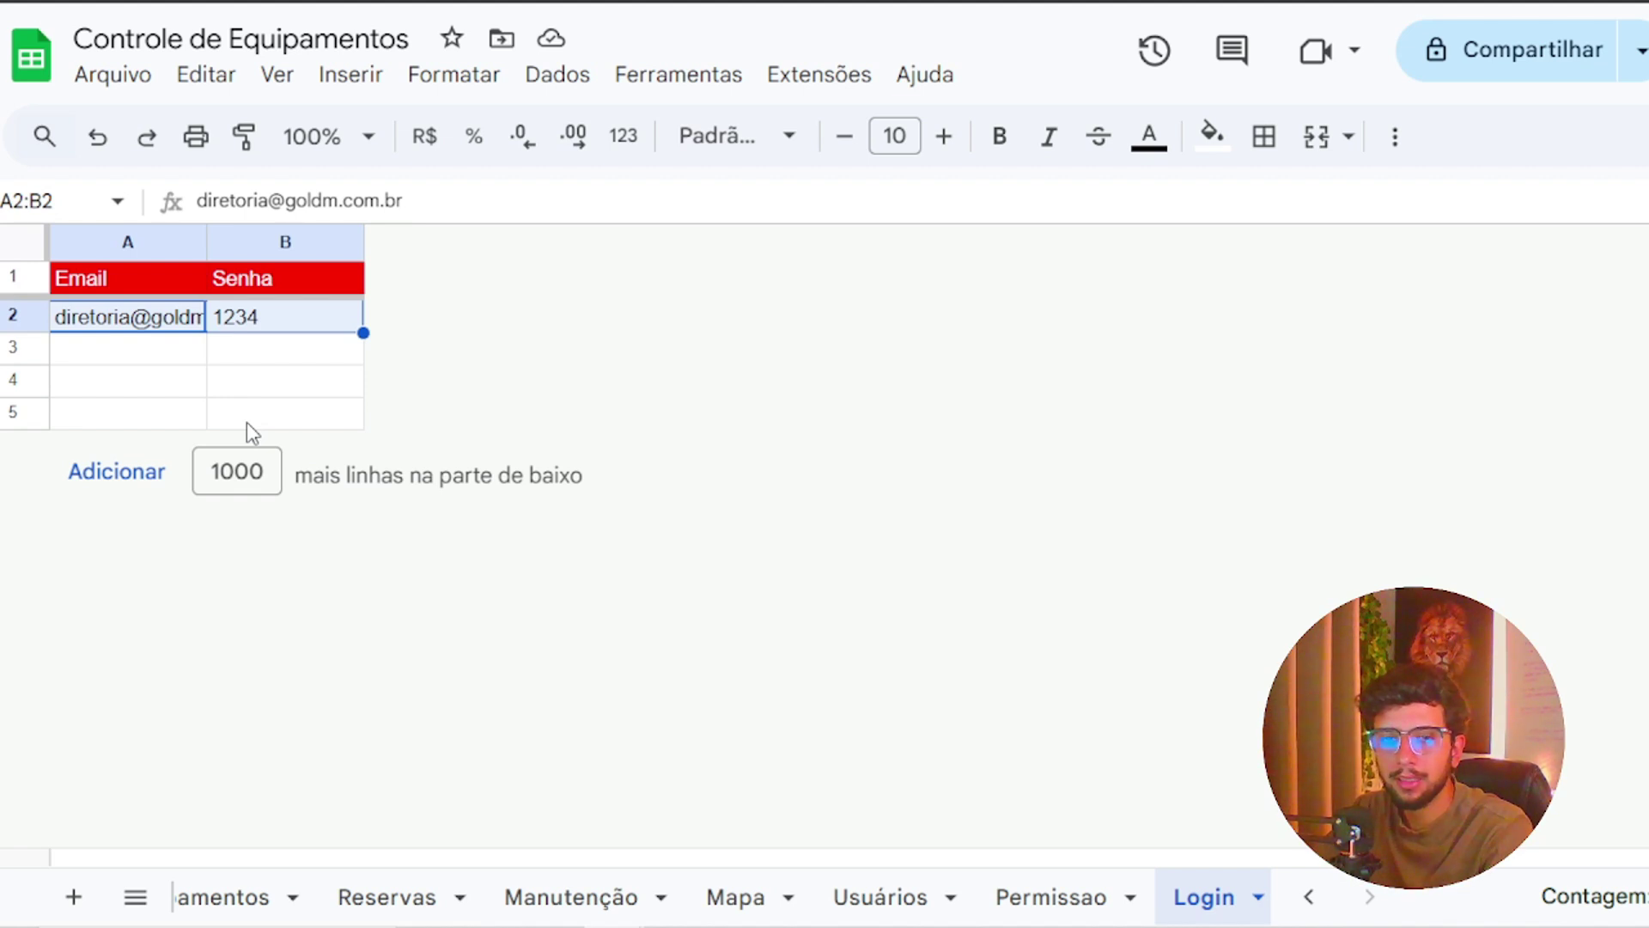
key(Delete)
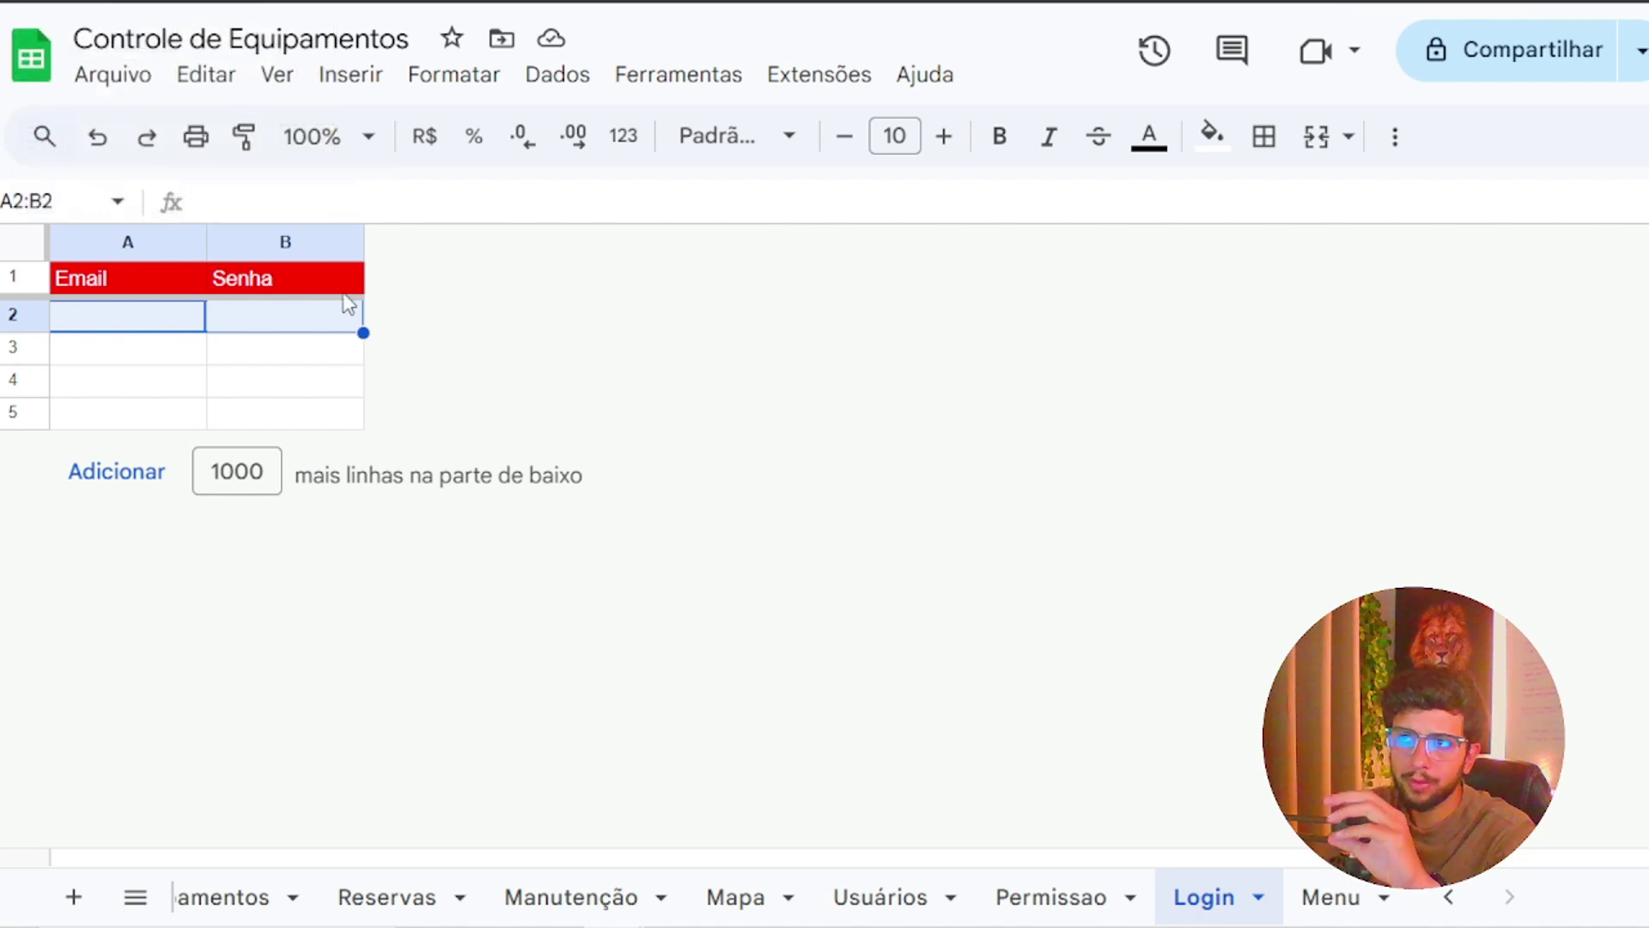
click(333, 387)
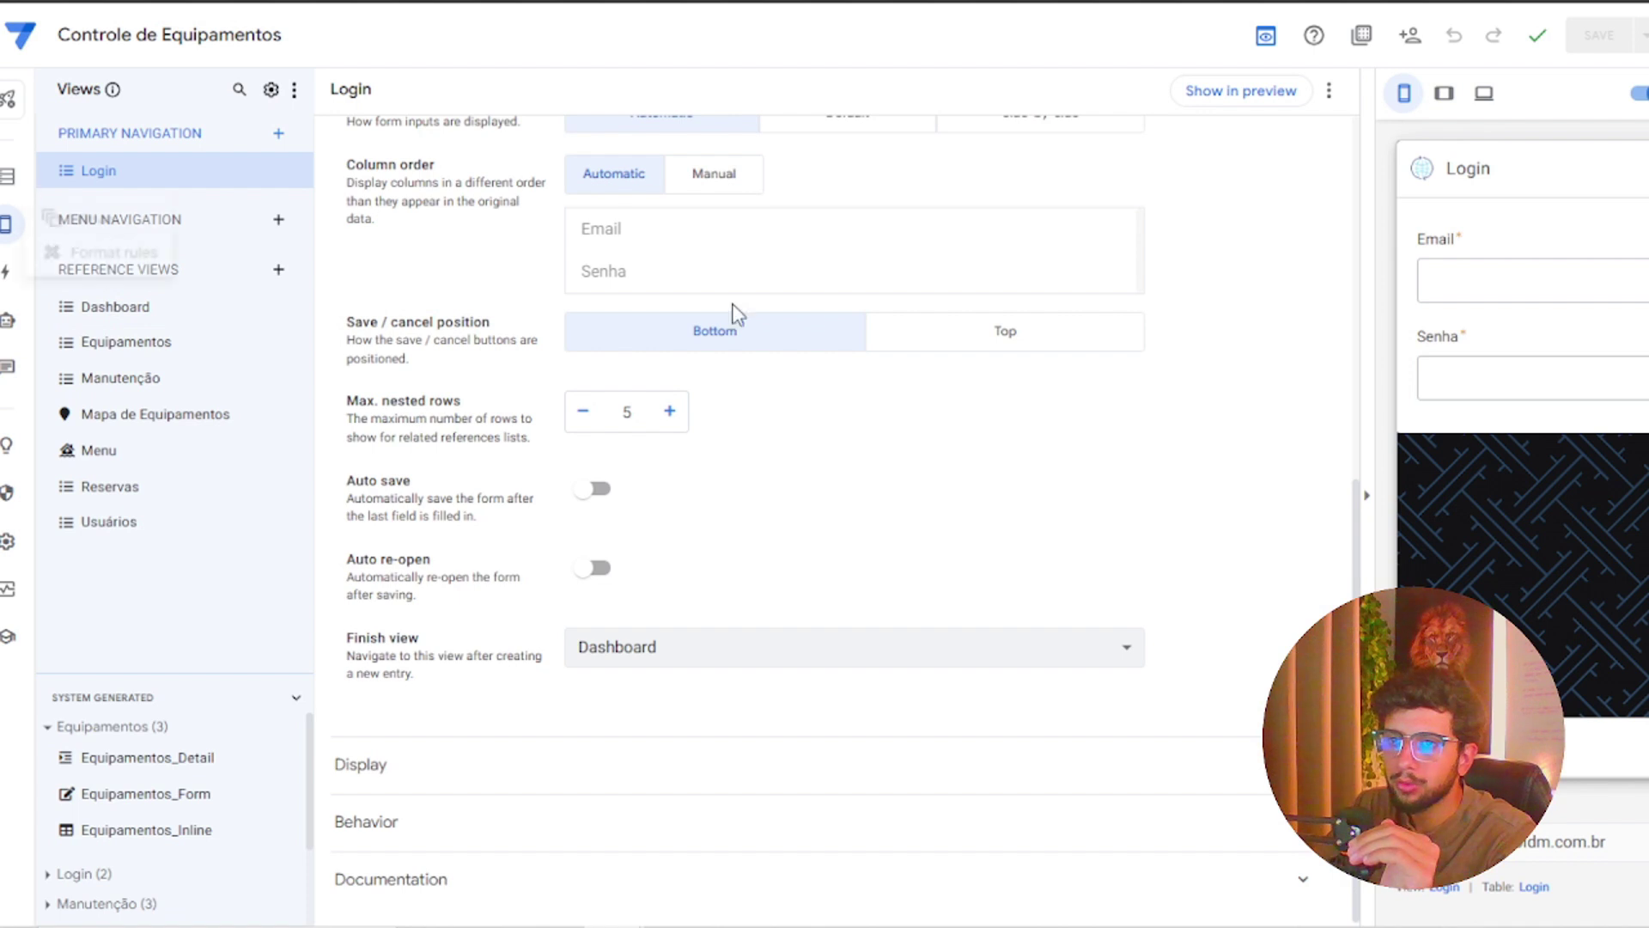
Create a hidden Login action named 'Limpar Login' that deletes this row, and save the app
click(15, 271)
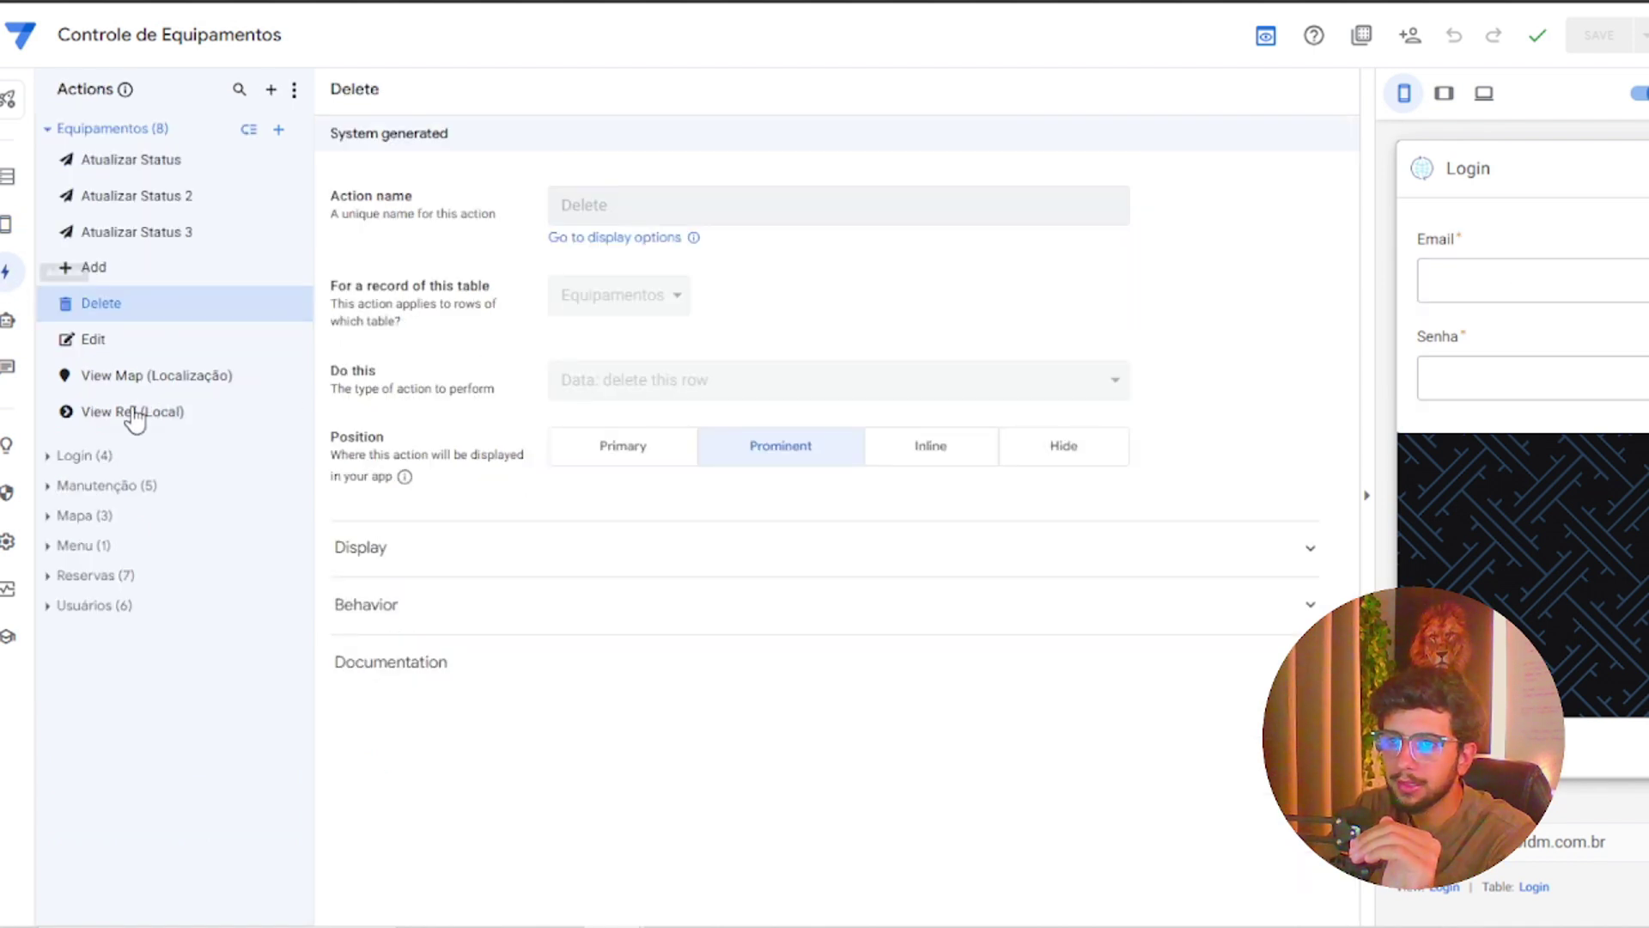
click(49, 458)
click(278, 456)
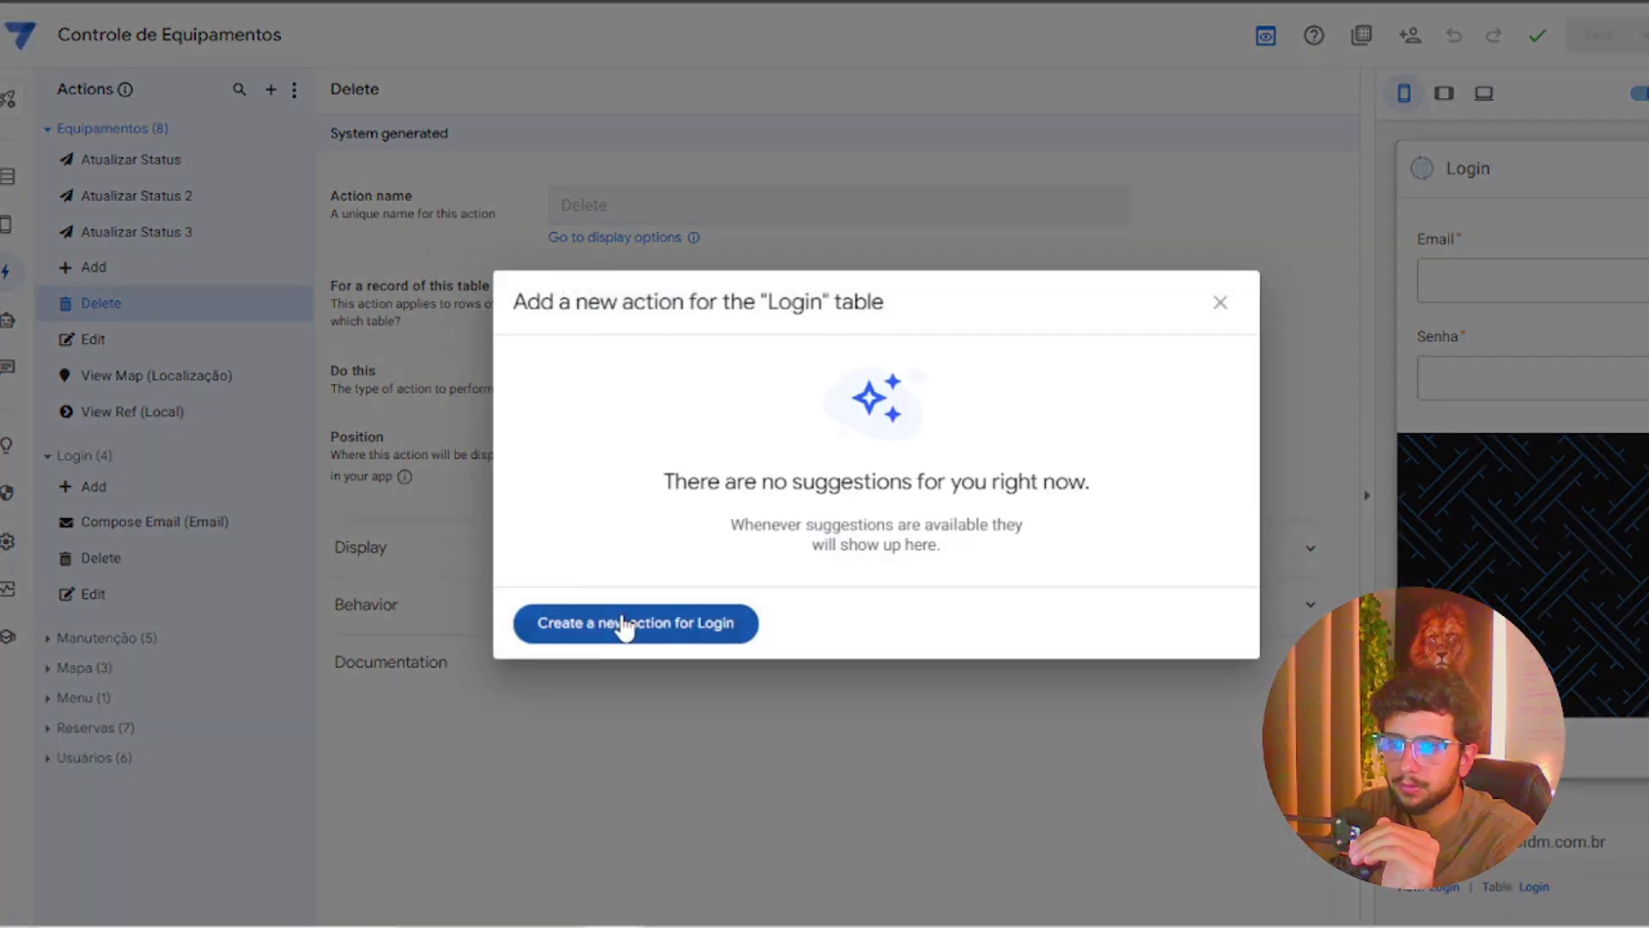
click(625, 627)
triple_click(694, 195)
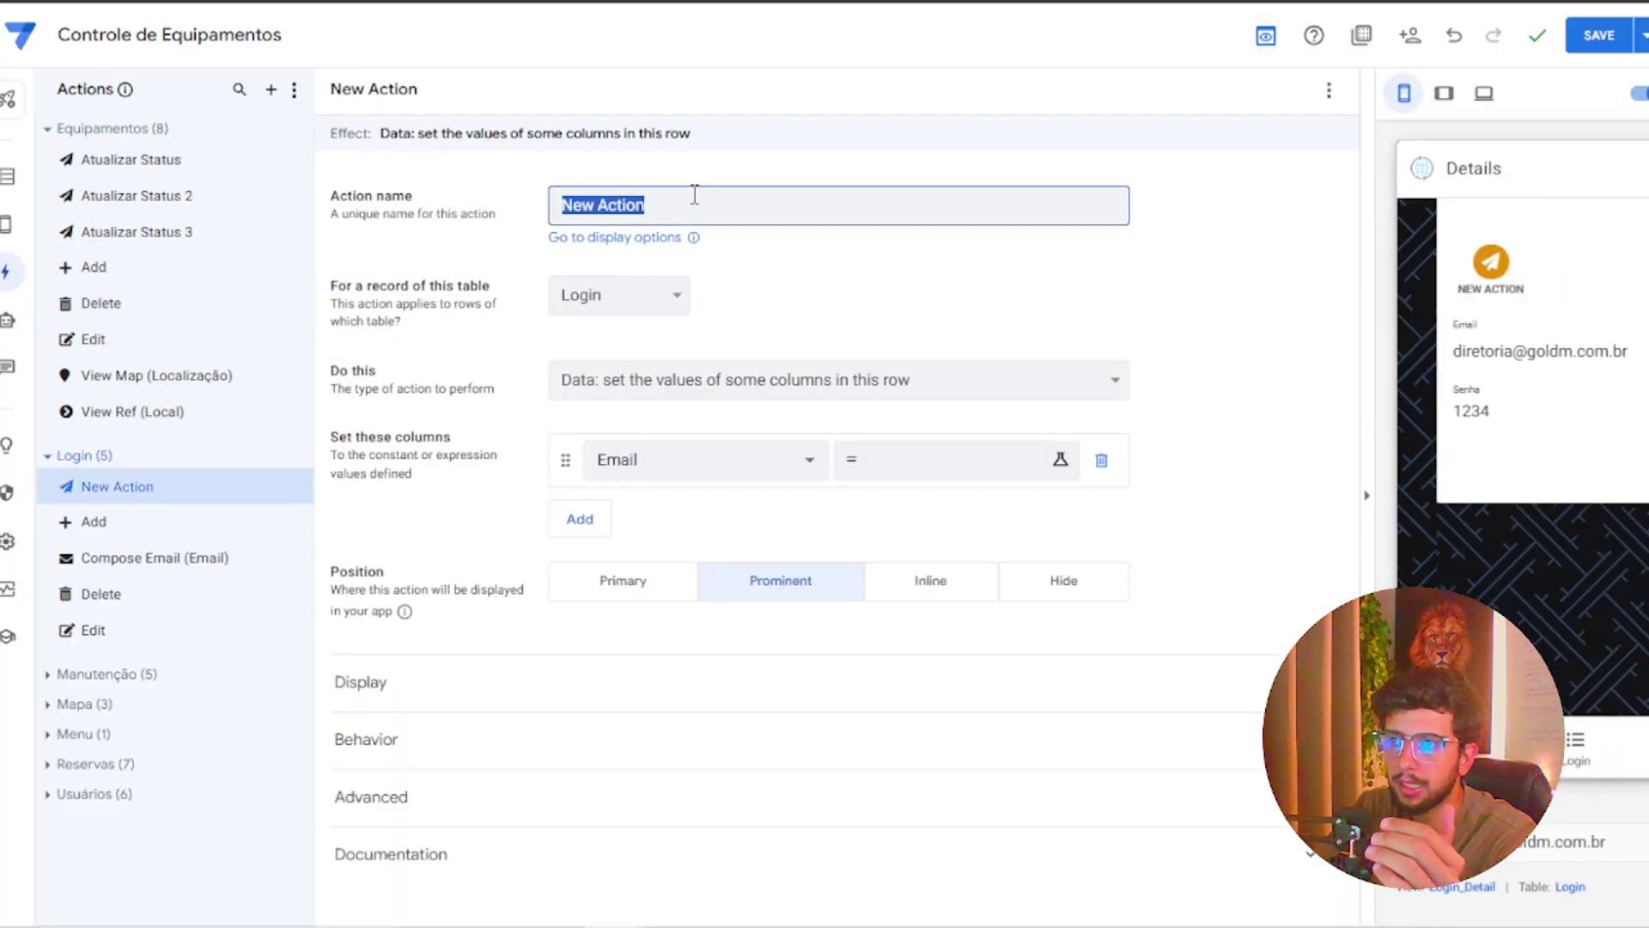
text(Limpar Lo)
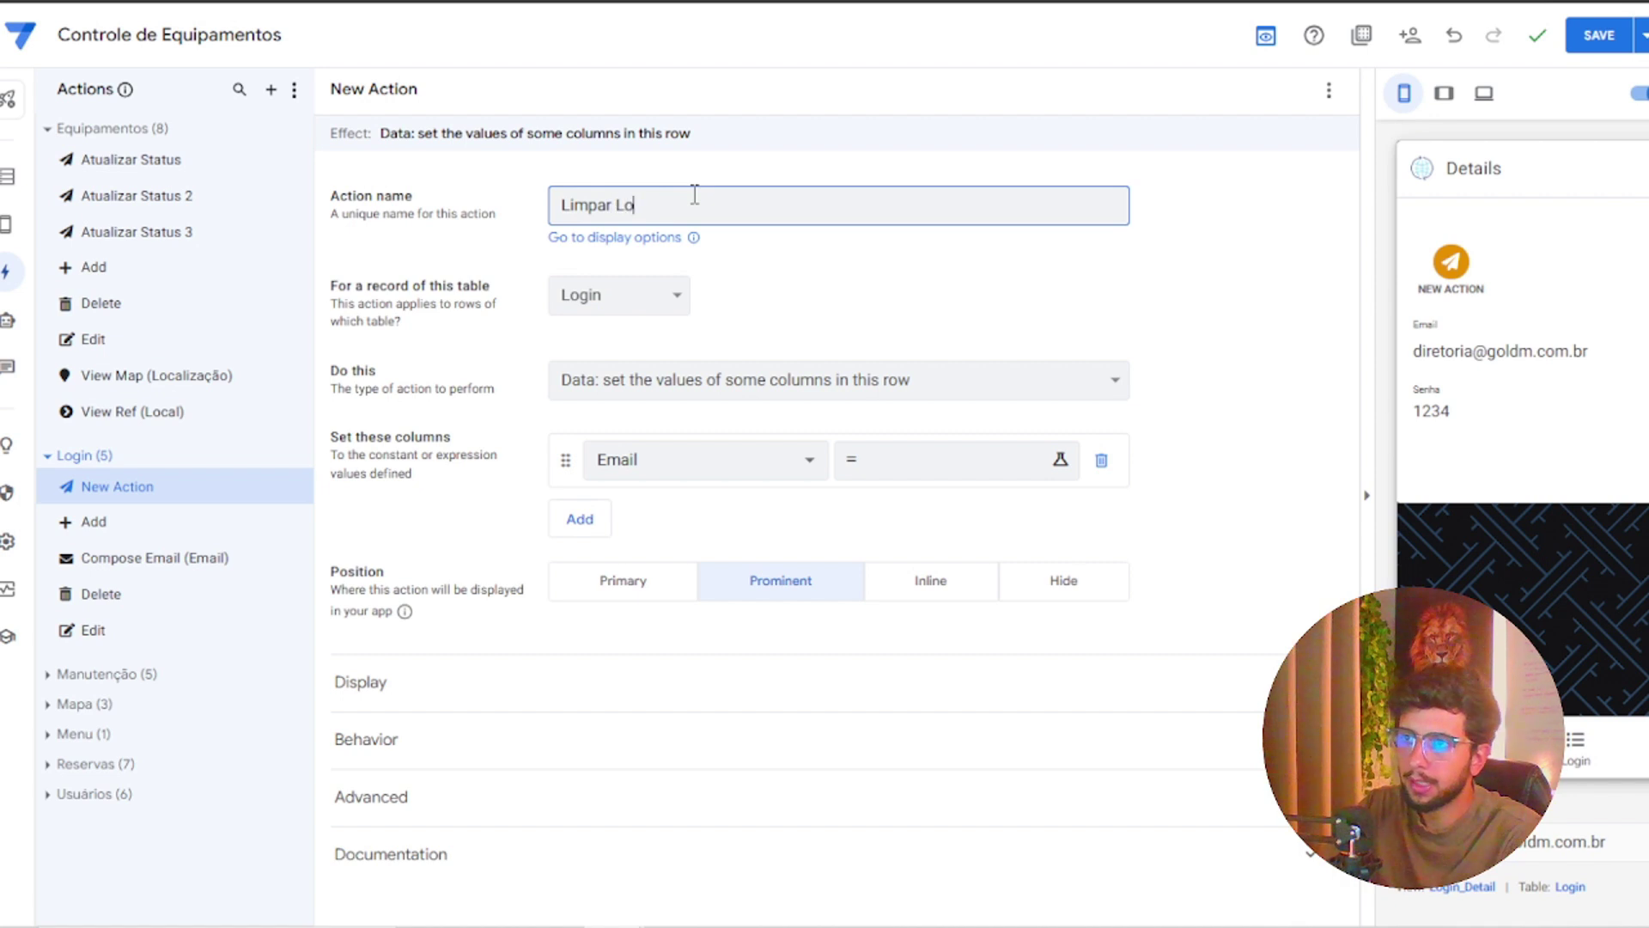
text(gin)
click(676, 394)
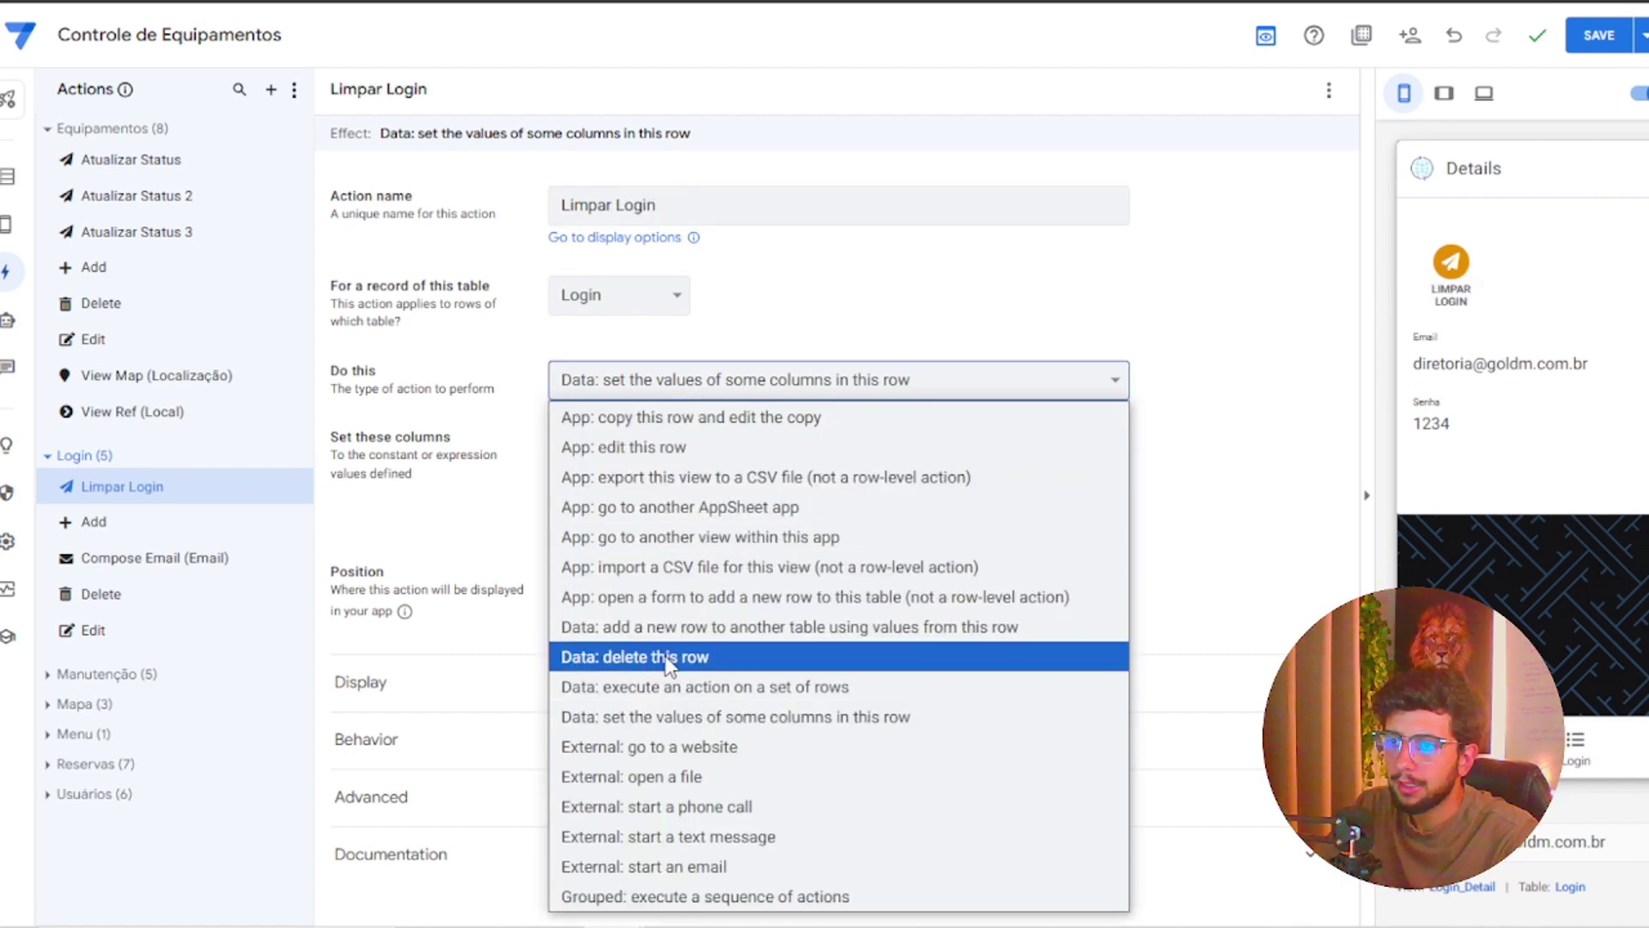
click(642, 656)
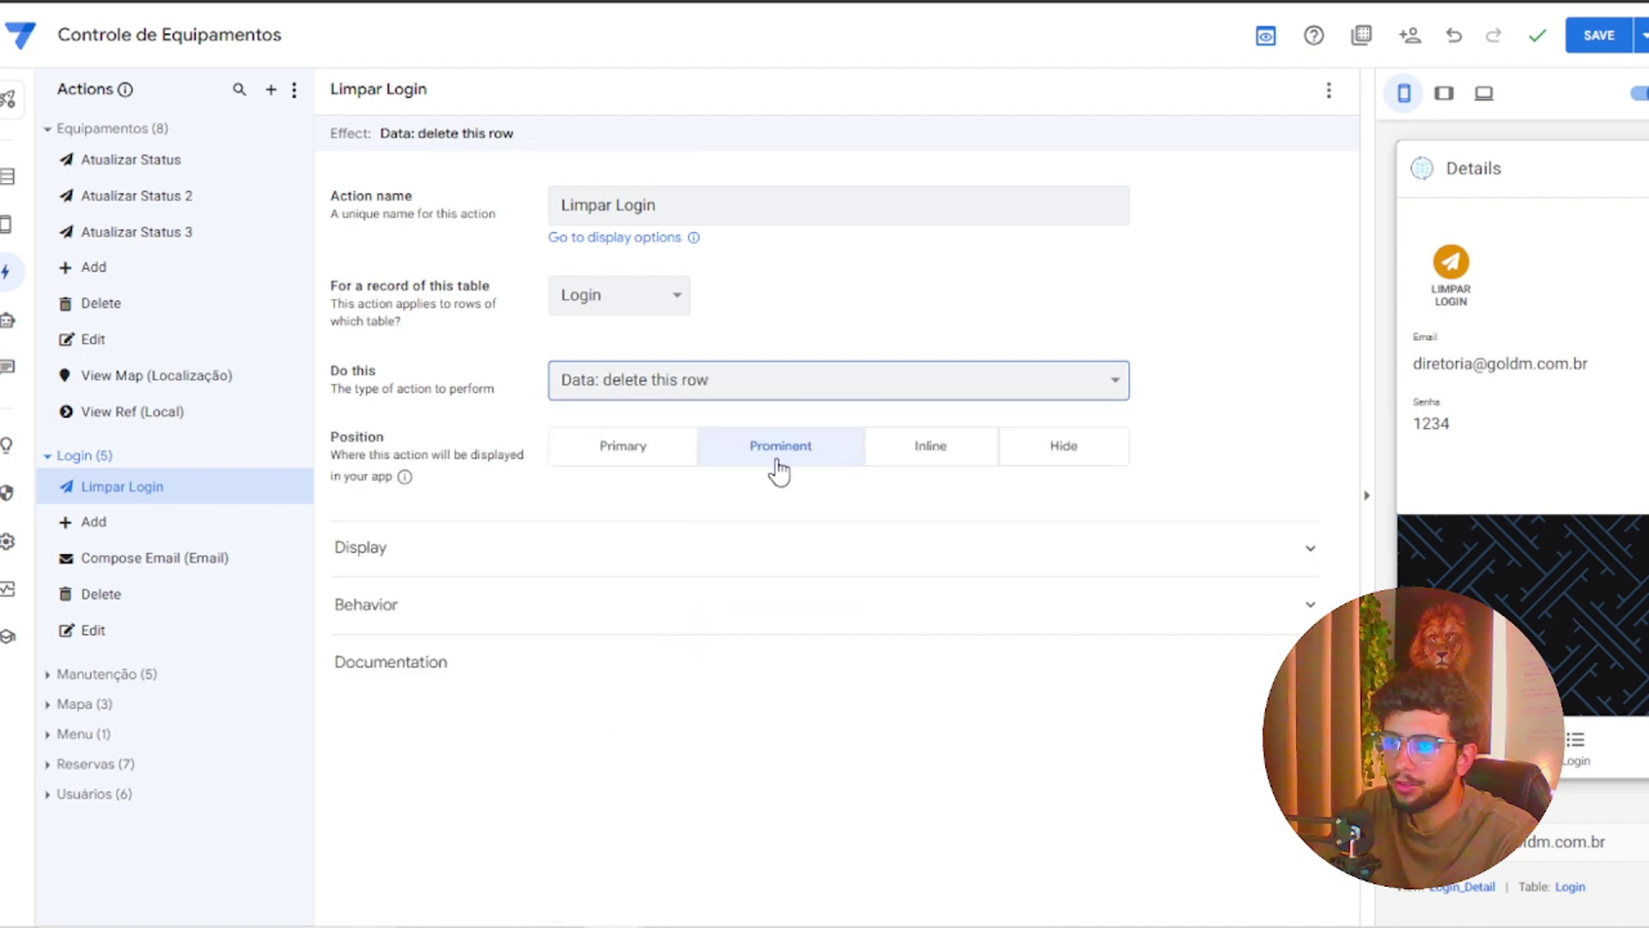
click(1065, 455)
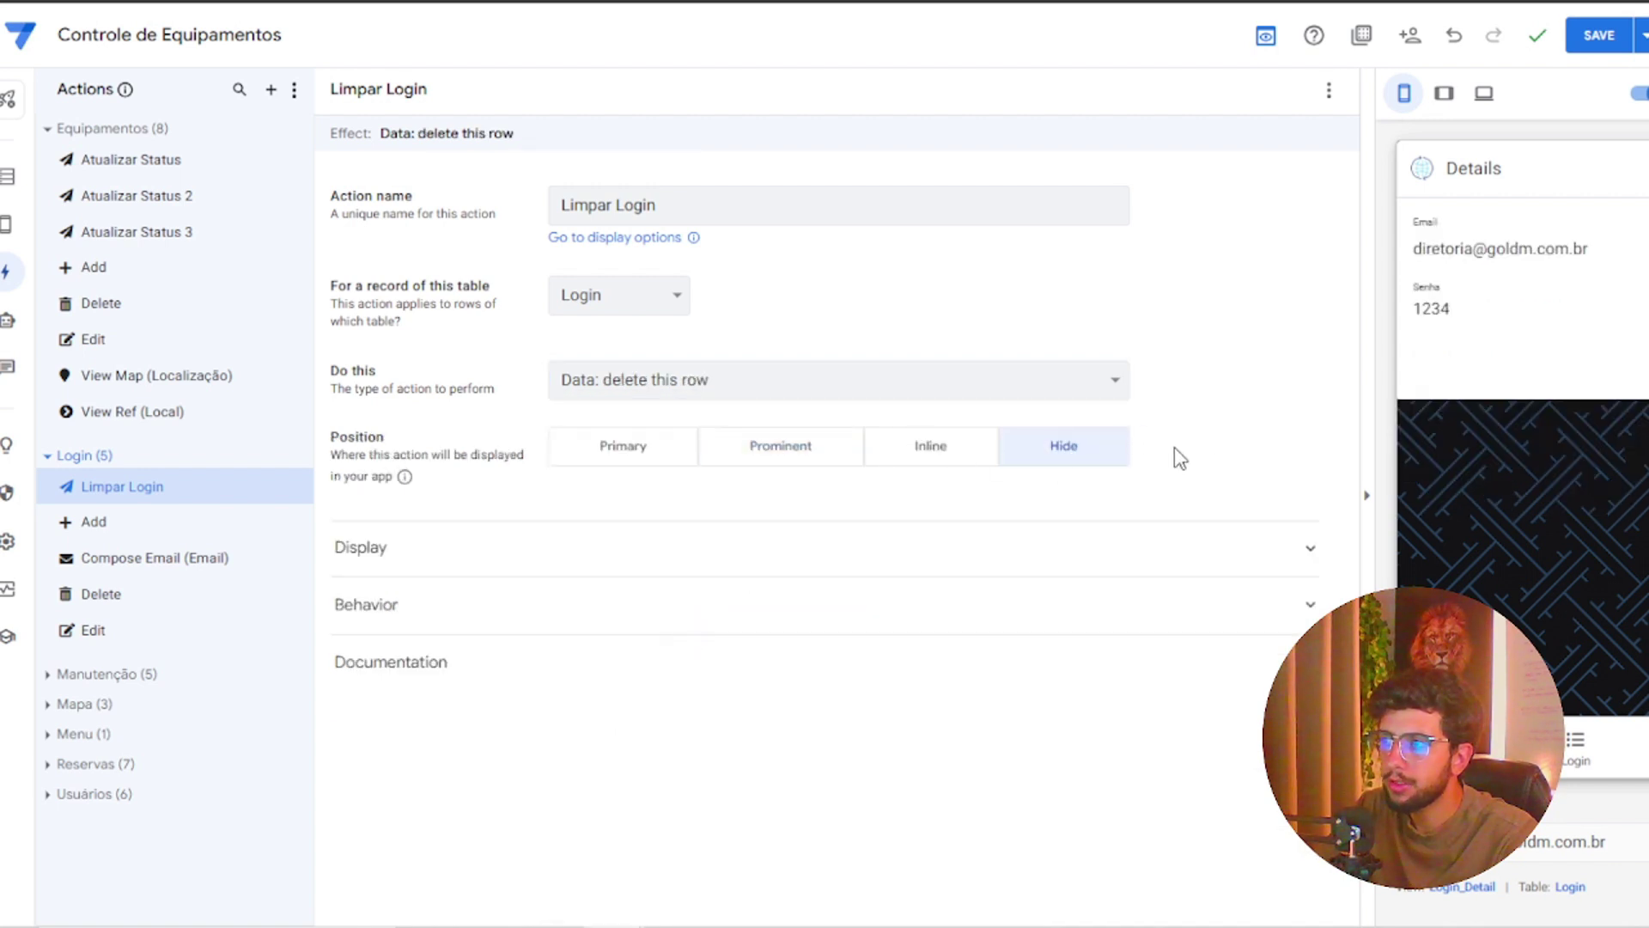
click(1599, 35)
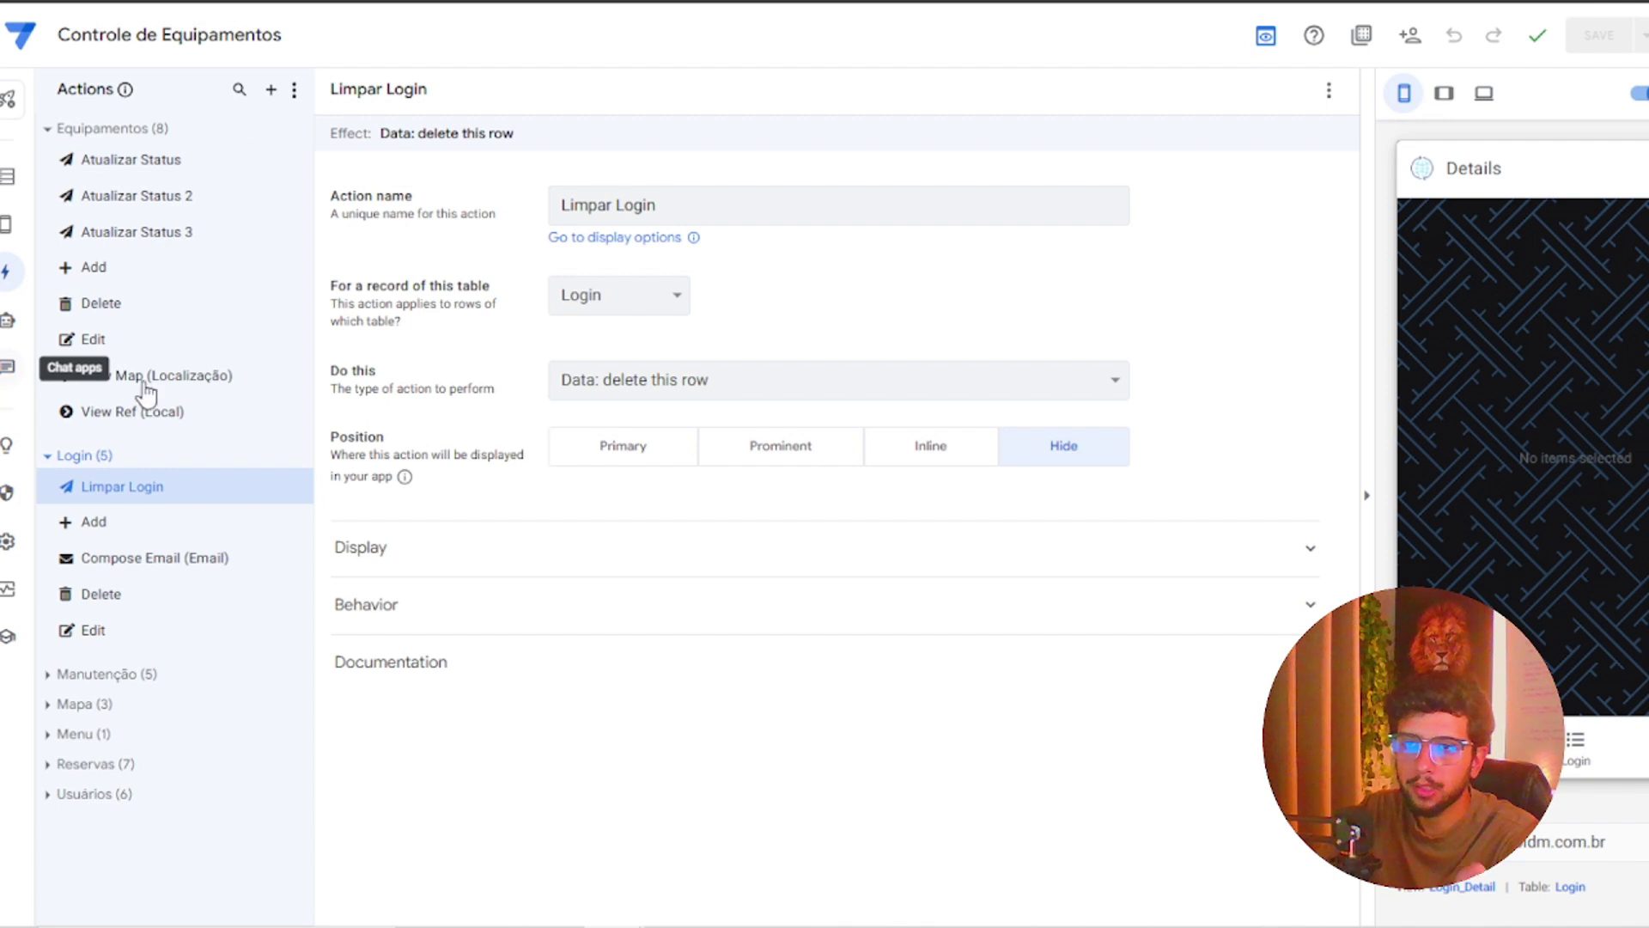
Fill the preview's Login form with the suggested login e-mail and a password
click(1576, 743)
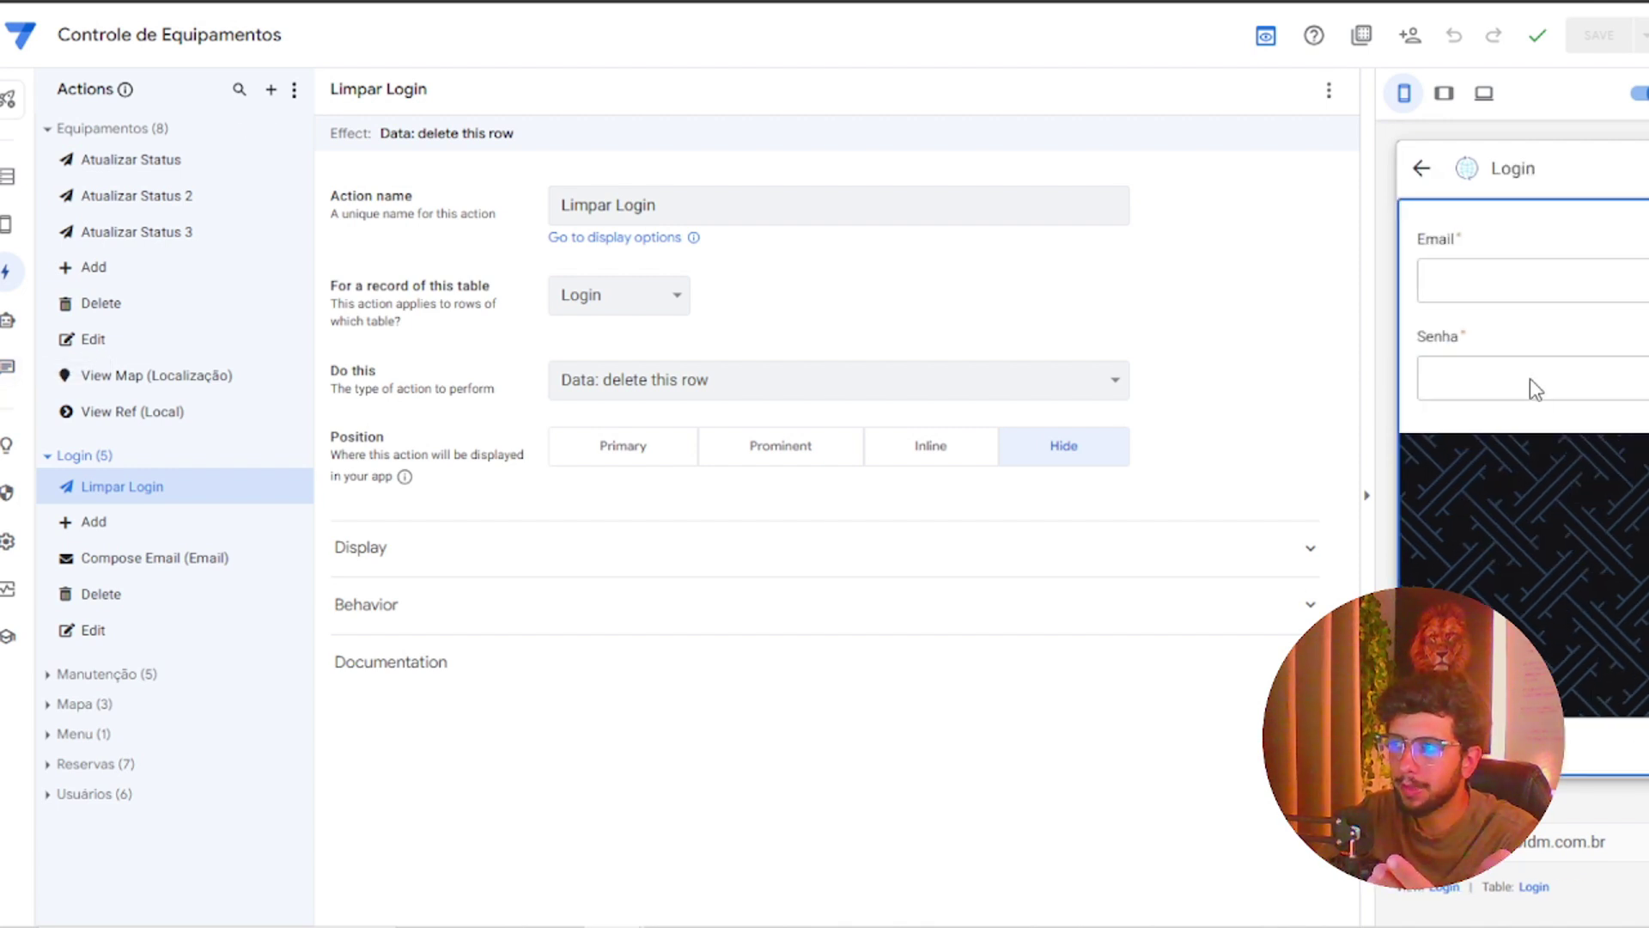
click(1505, 280)
text(dio)
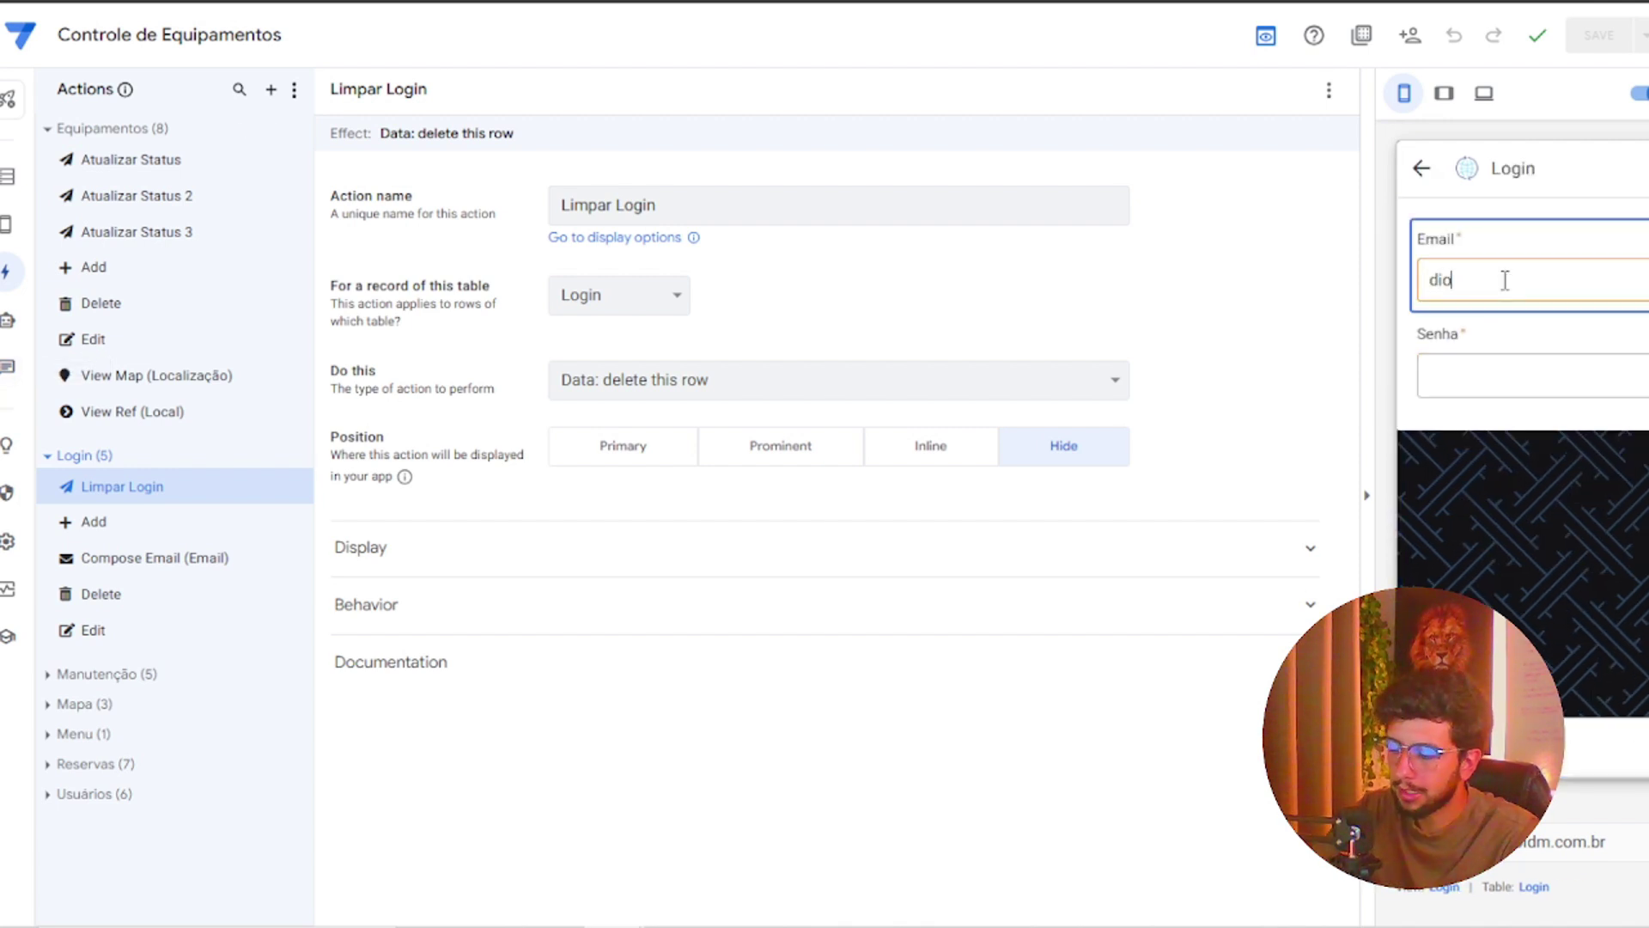
key(BackSpace)
text(r)
click(1516, 337)
click(1499, 371)
text(1234)
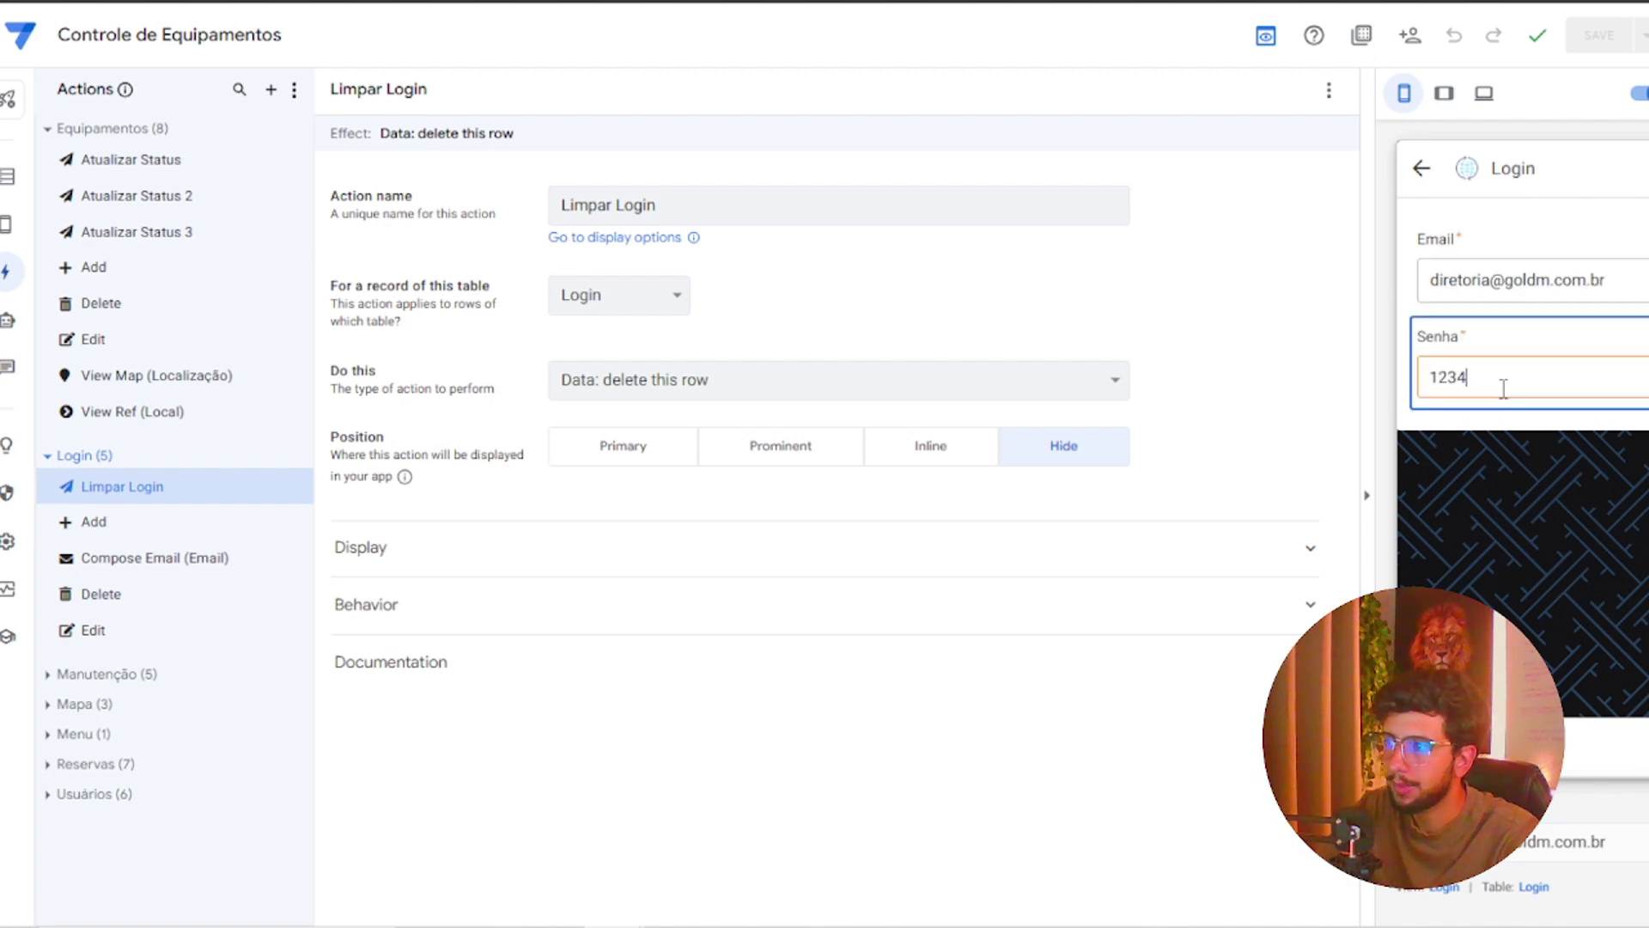
click(1486, 520)
Copy the login e-mail from the preview form into cell A2 of the Login sheet
click(773, 7)
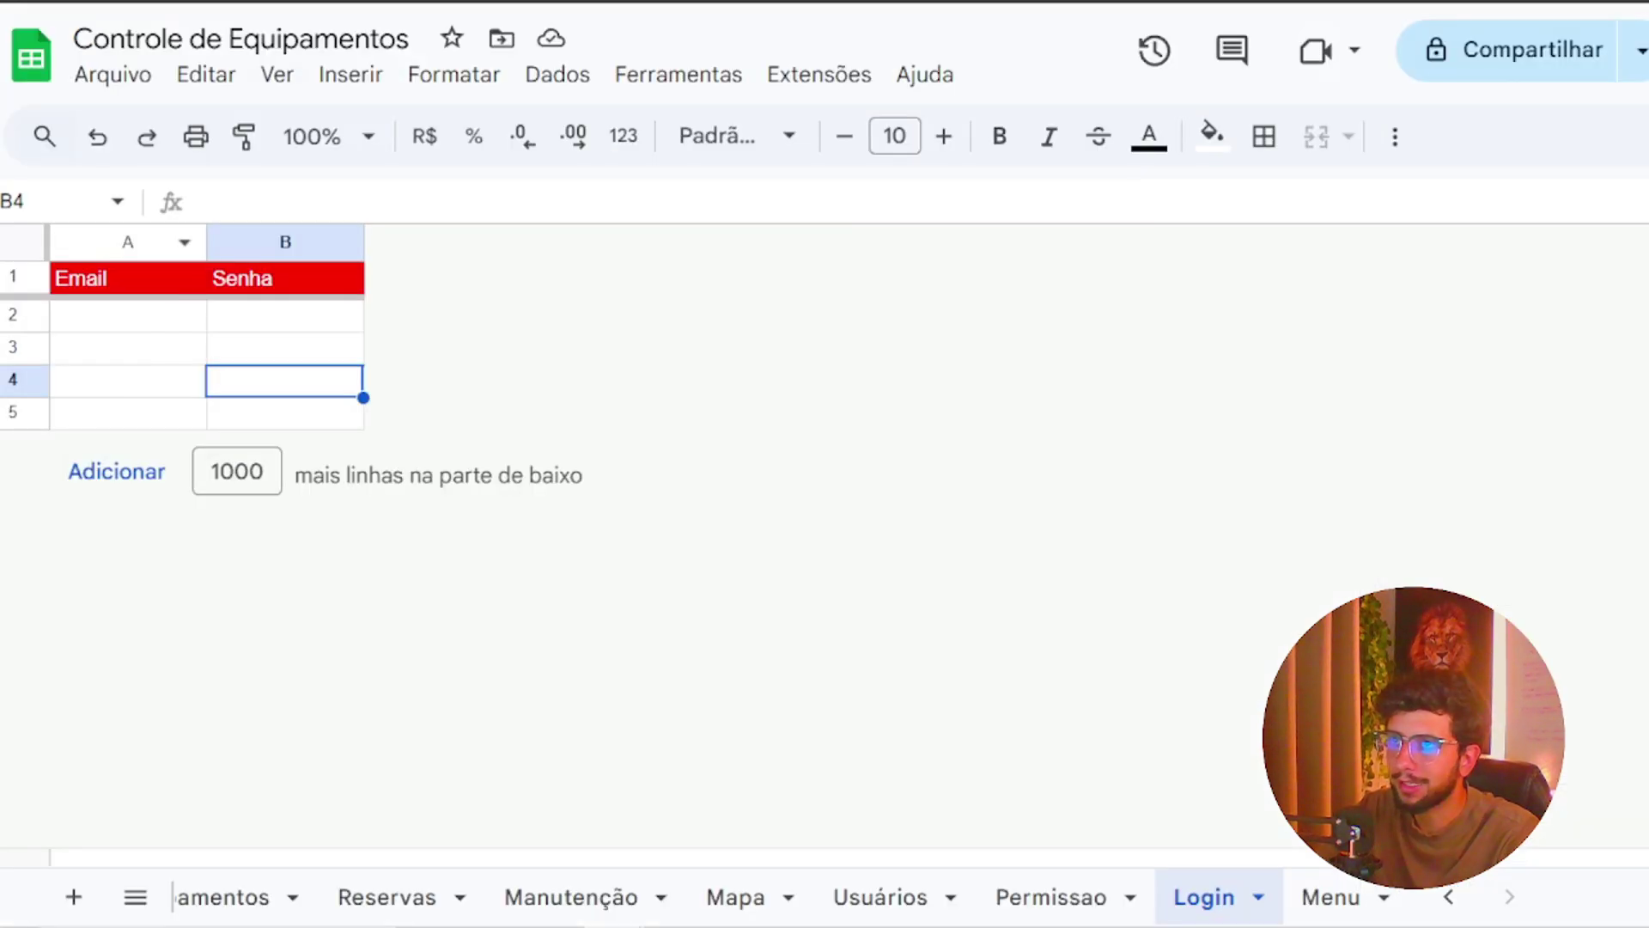
click(129, 333)
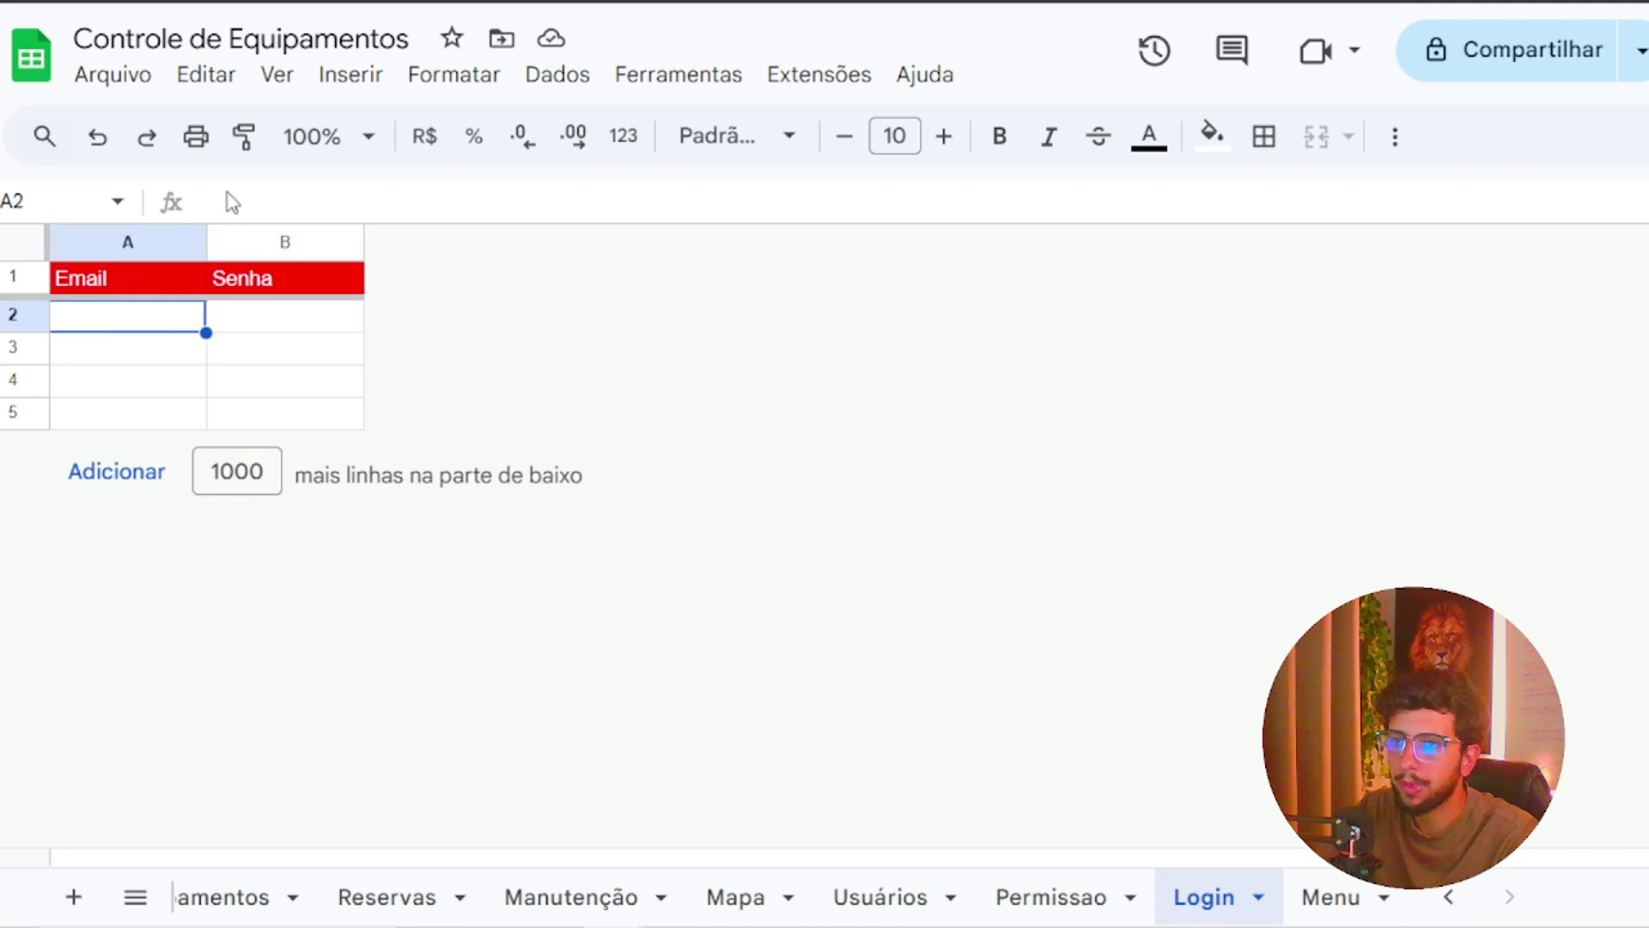
key(ctrl+Tab)
triple_click(1583, 279)
key(ctrl+c)
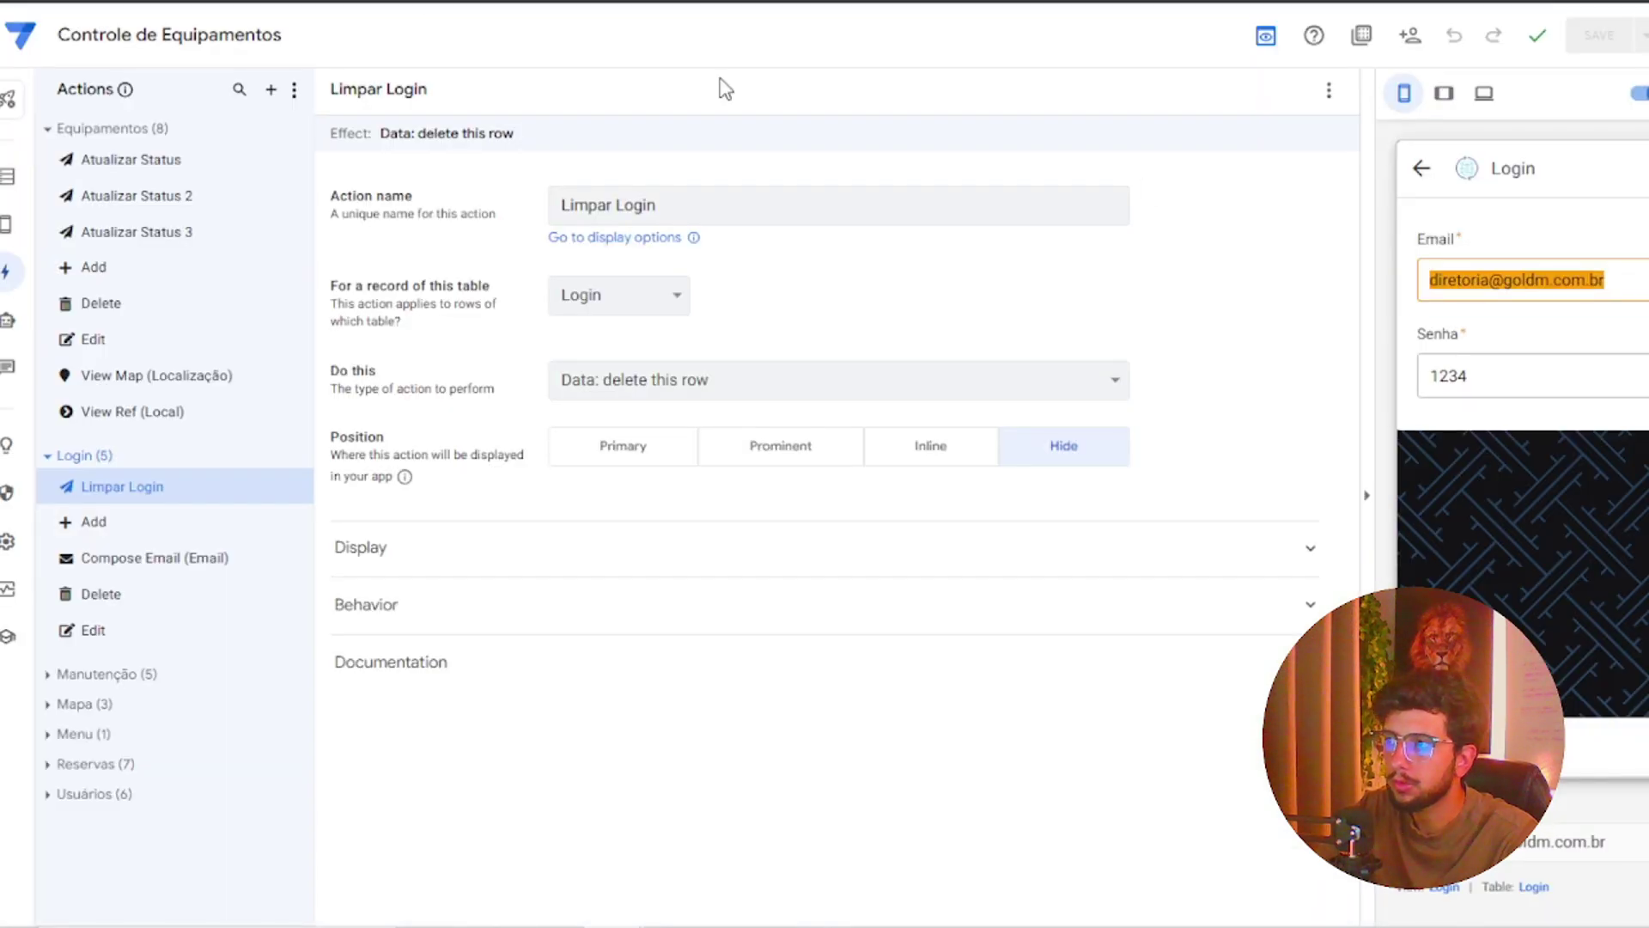
click(332, 5)
key(ctrl+v)
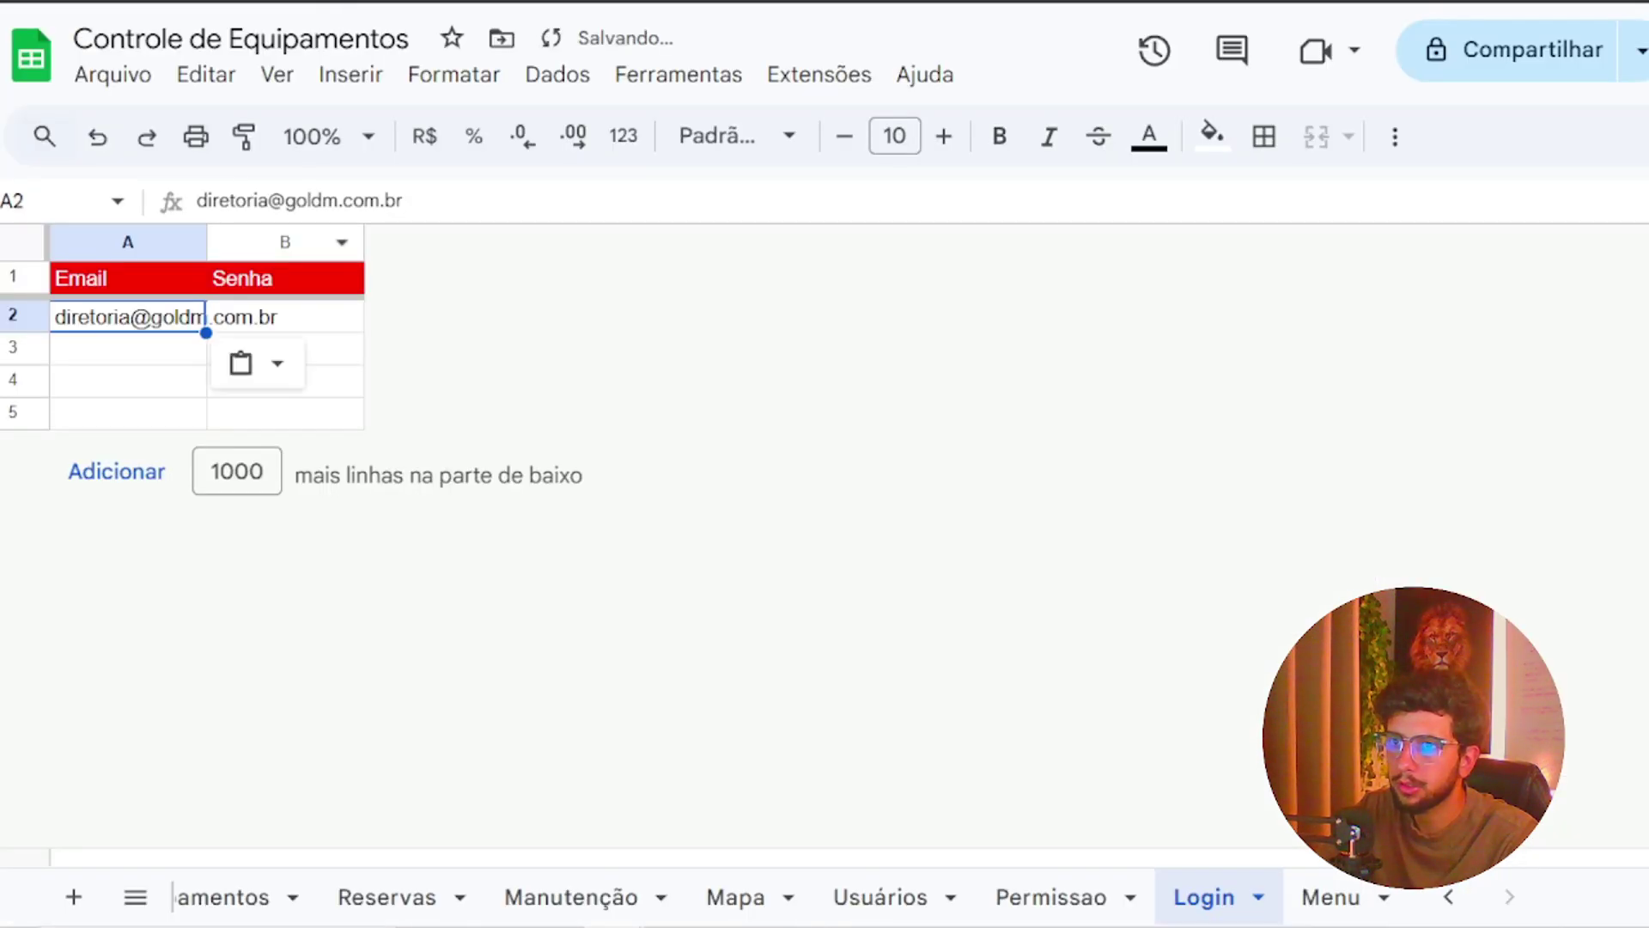
Copy the form's password into cell B2 of the Login sheet
key(ctrl+Tab)
double_click(1509, 377)
key(ctrl+c)
key(ctrl+Tab)
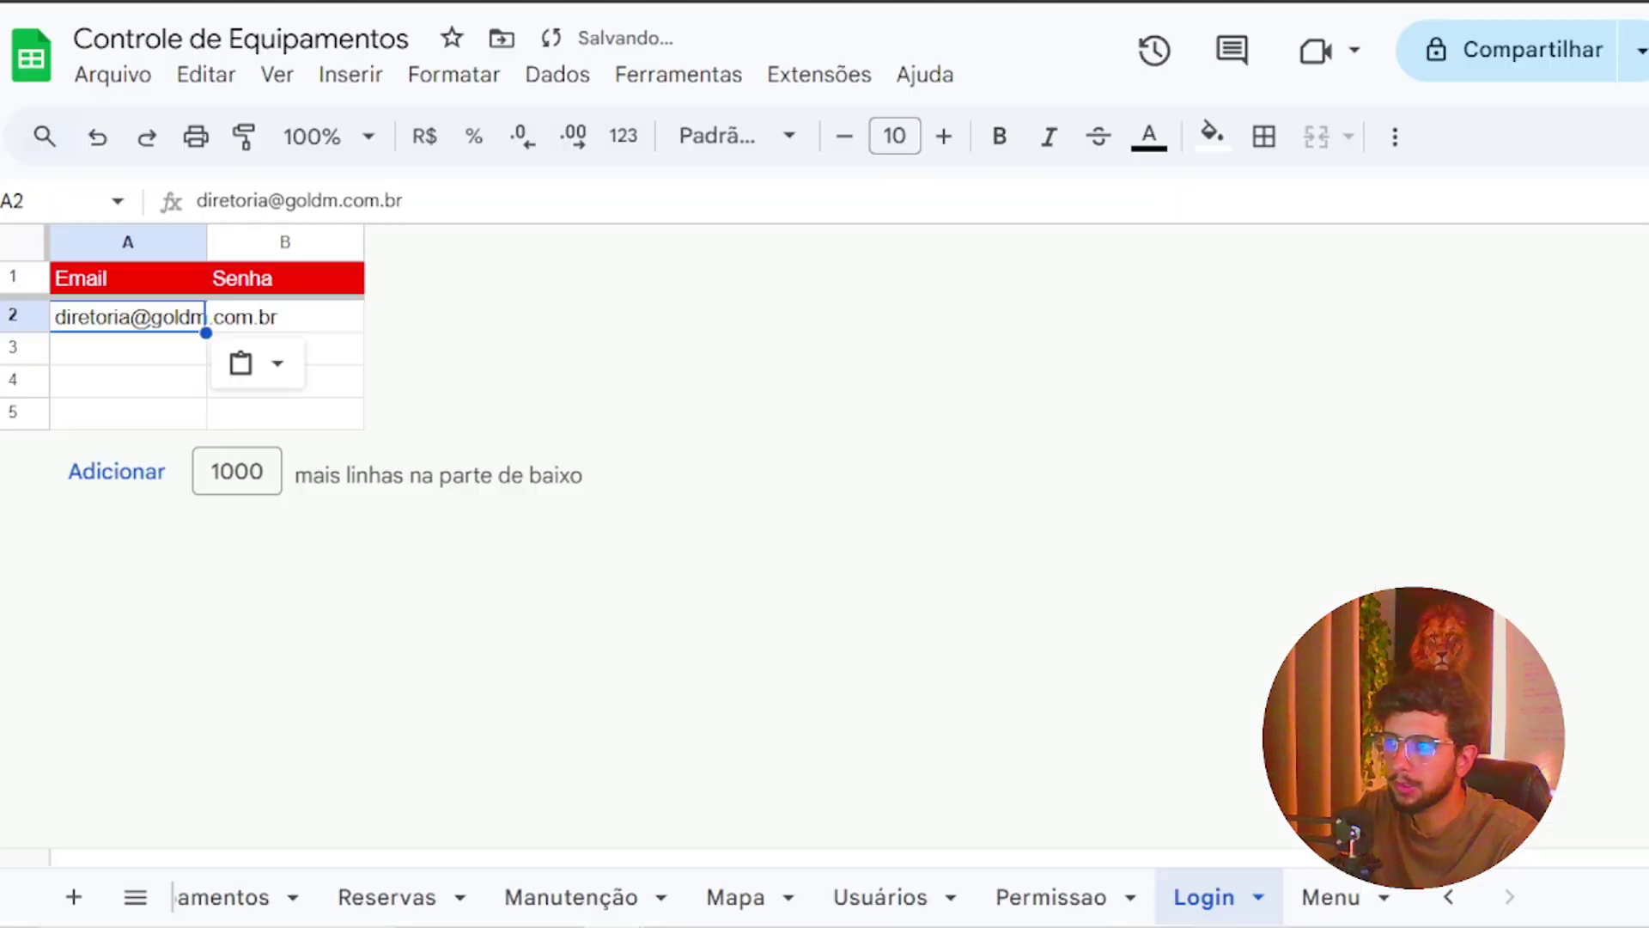
click(352, 325)
key(ctrl+v)
key(ctrl+Tab)
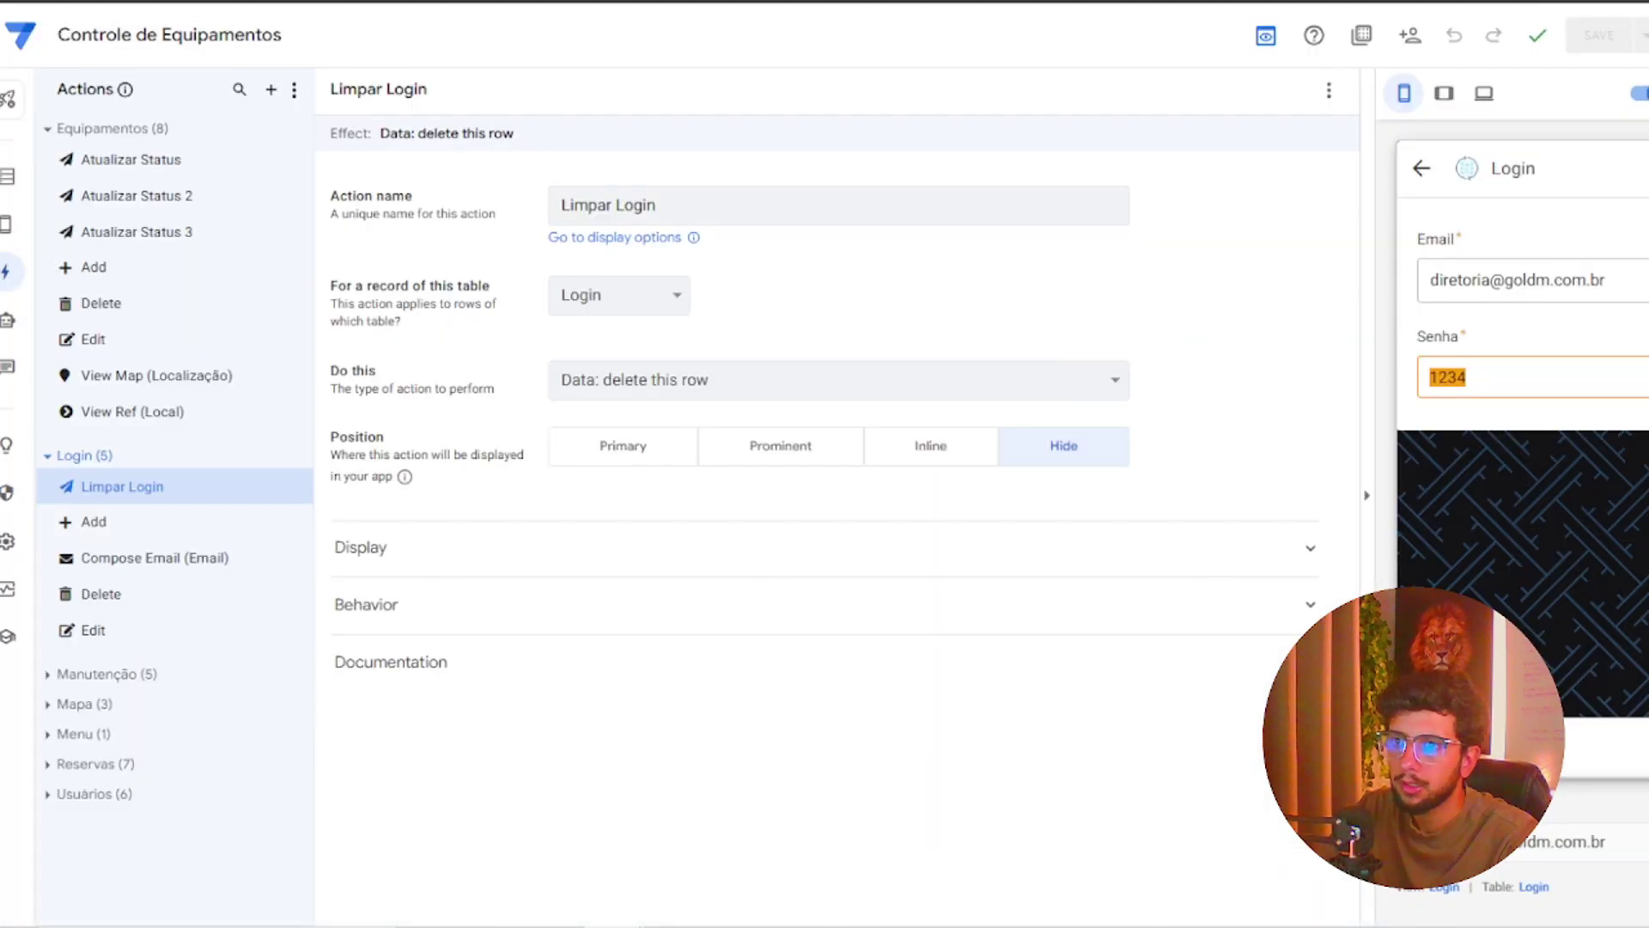
Cancel the filled Login form in the preview and discard its entries
click(1640, 717)
click(1493, 747)
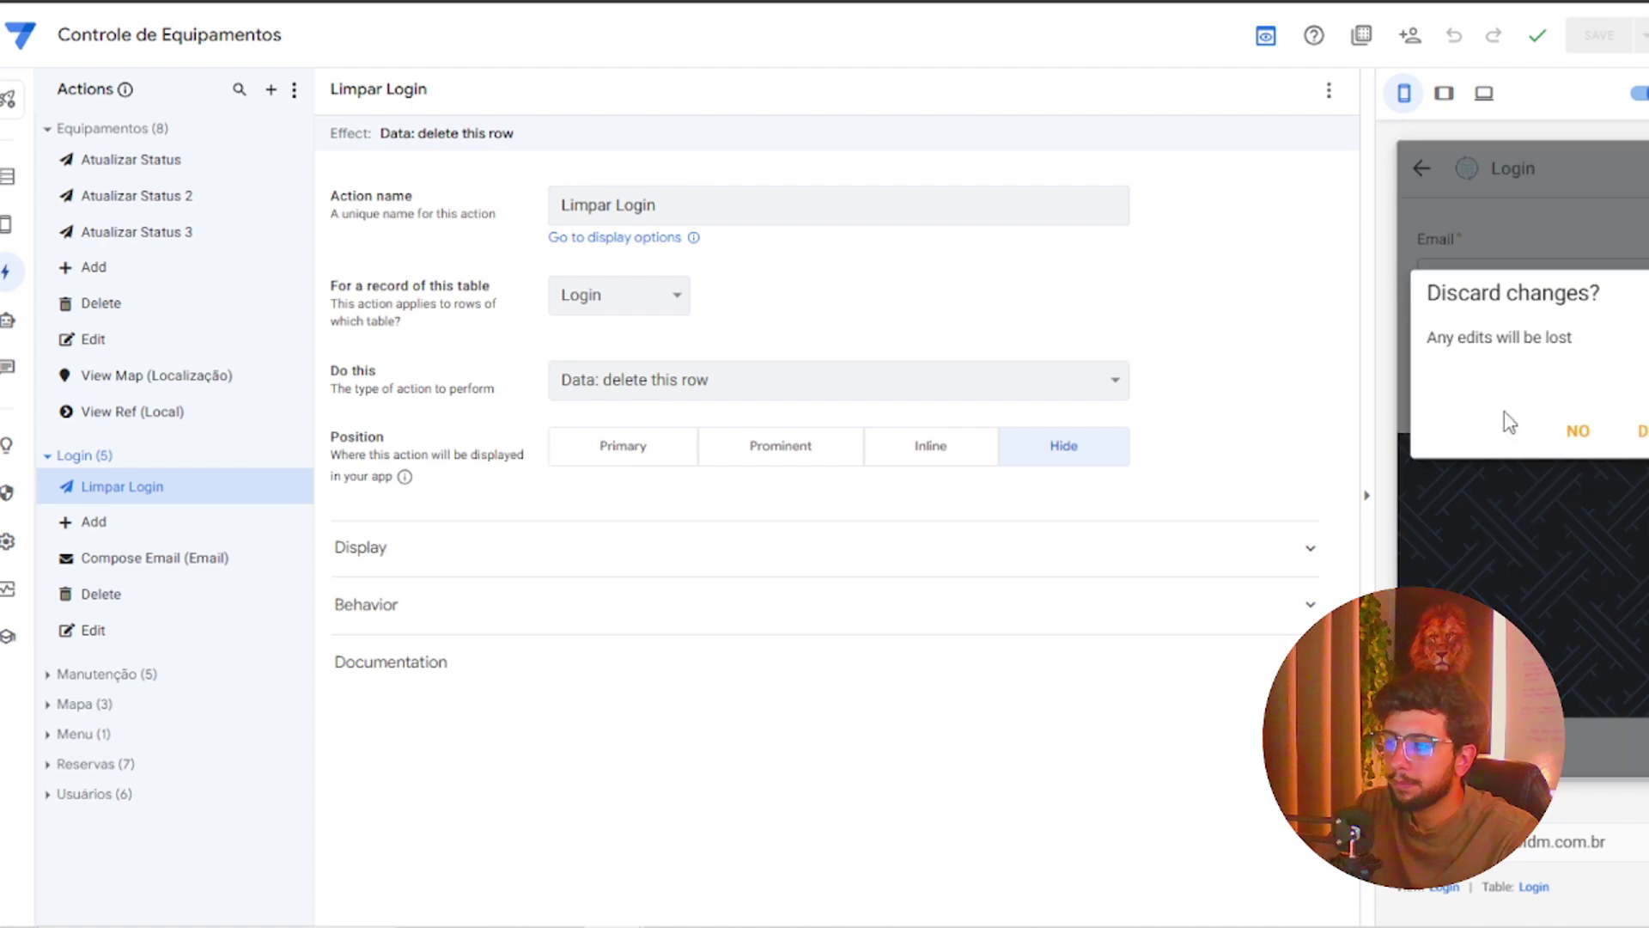
click(1645, 431)
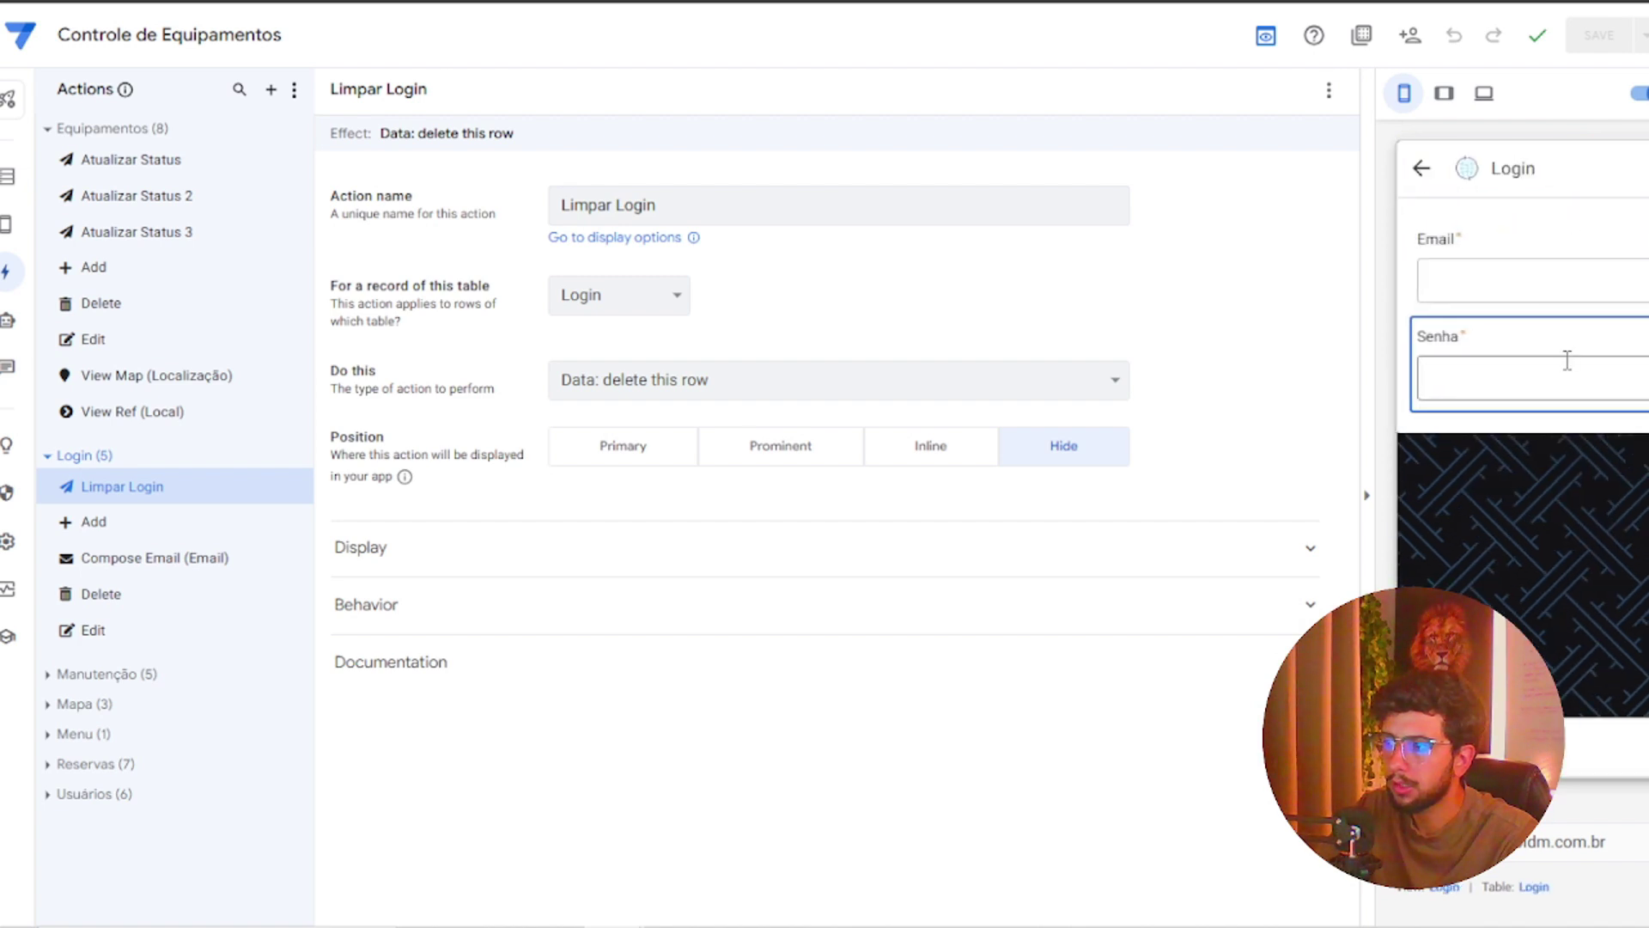
Refill the Login form with the suggested e-mail and the password, then submit it
click(1529, 294)
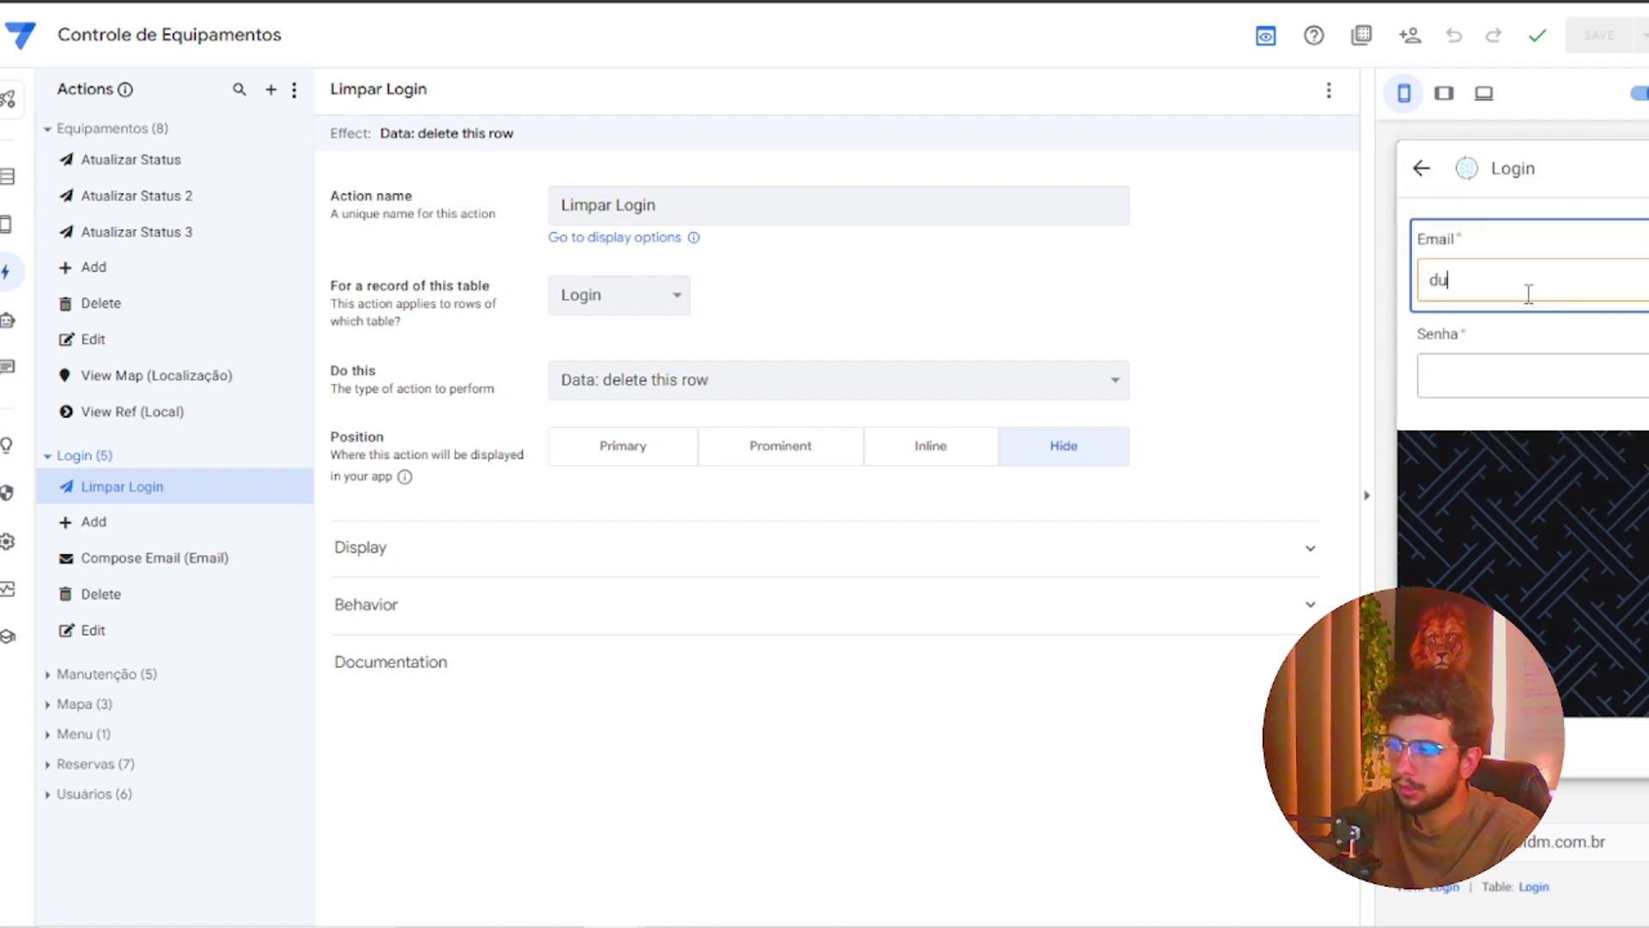
text(du)
key(BackSpace)
click(1531, 348)
click(1537, 393)
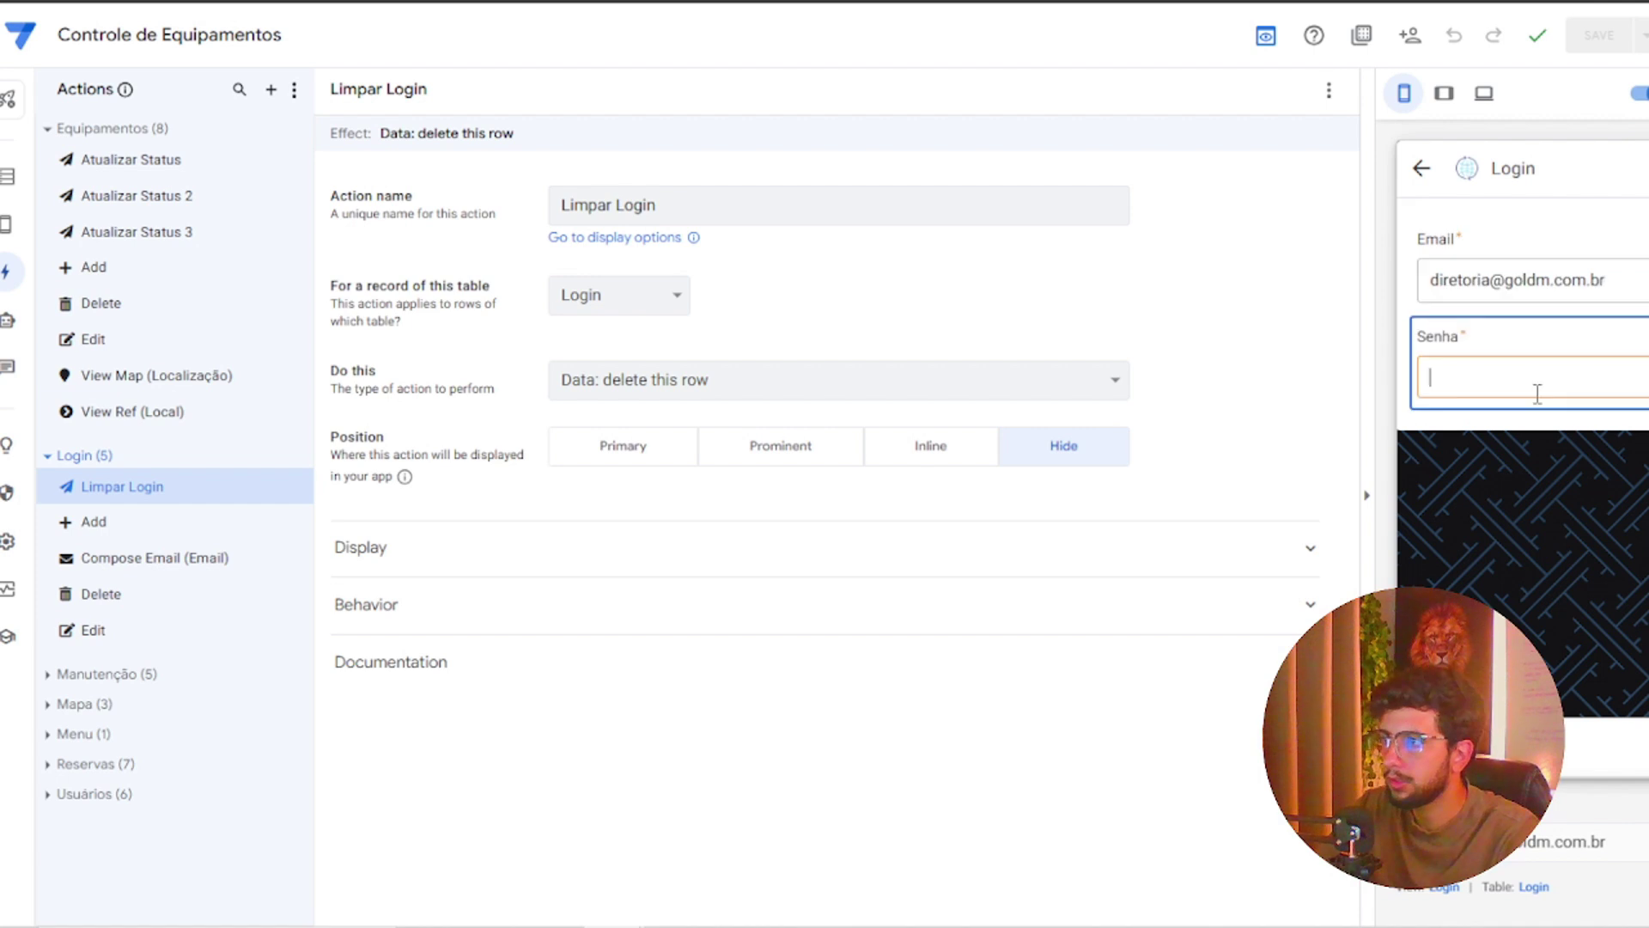
text(1234)
key(Return)
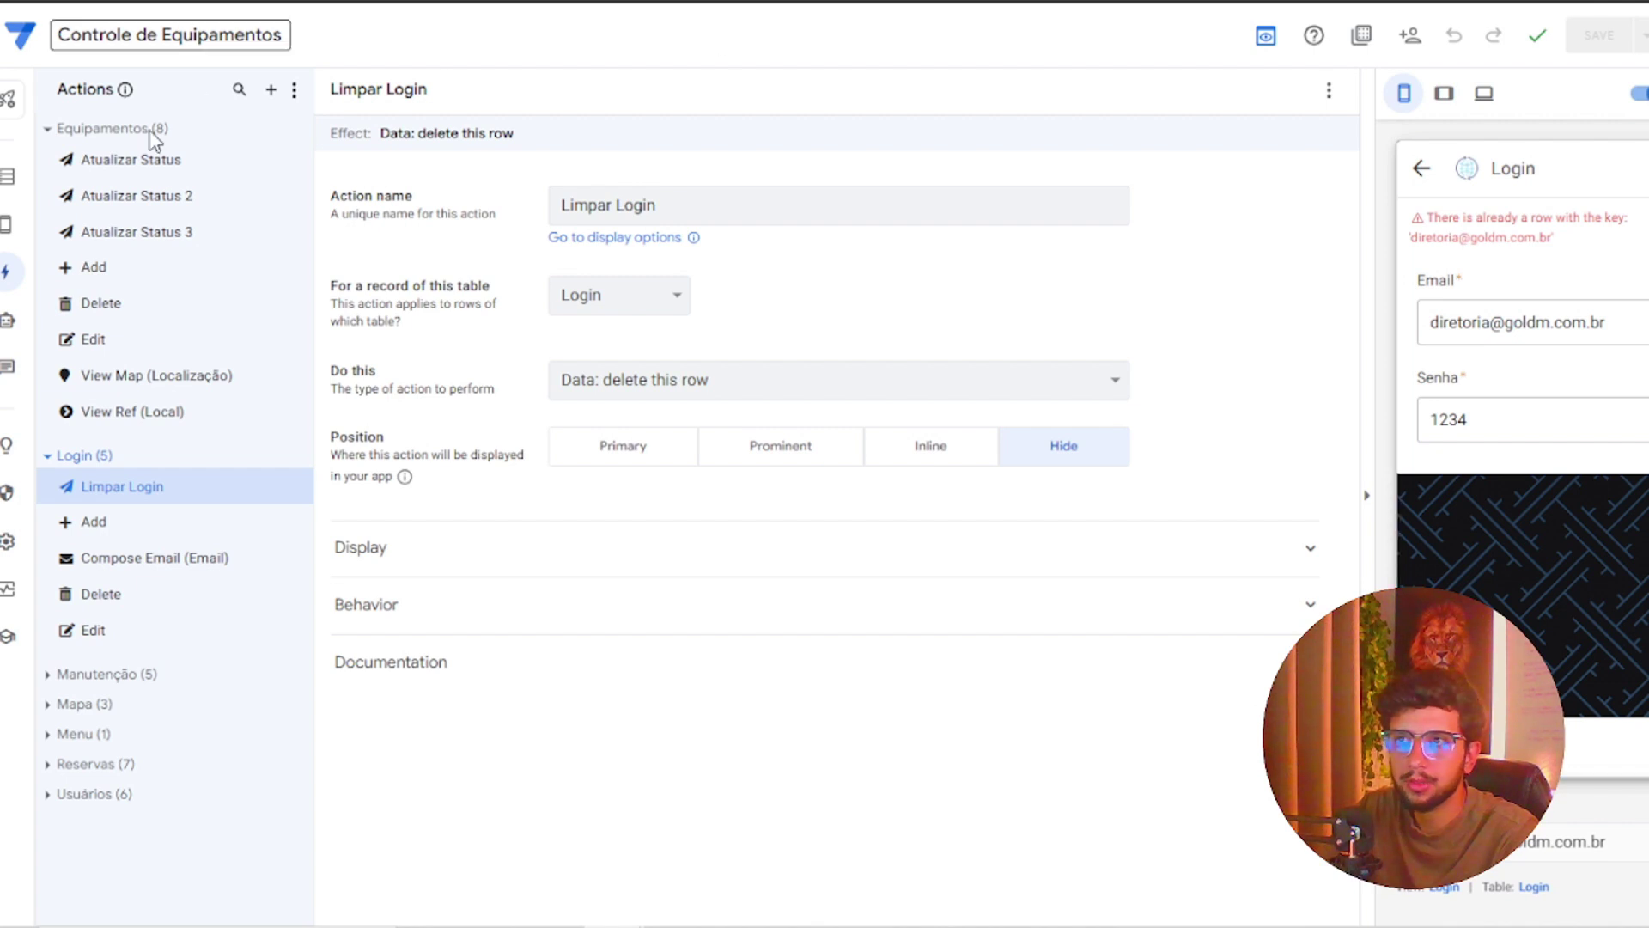
Create a new bot with an event named 'Limpar lOGIN' that ignores deletes and updates
click(17, 354)
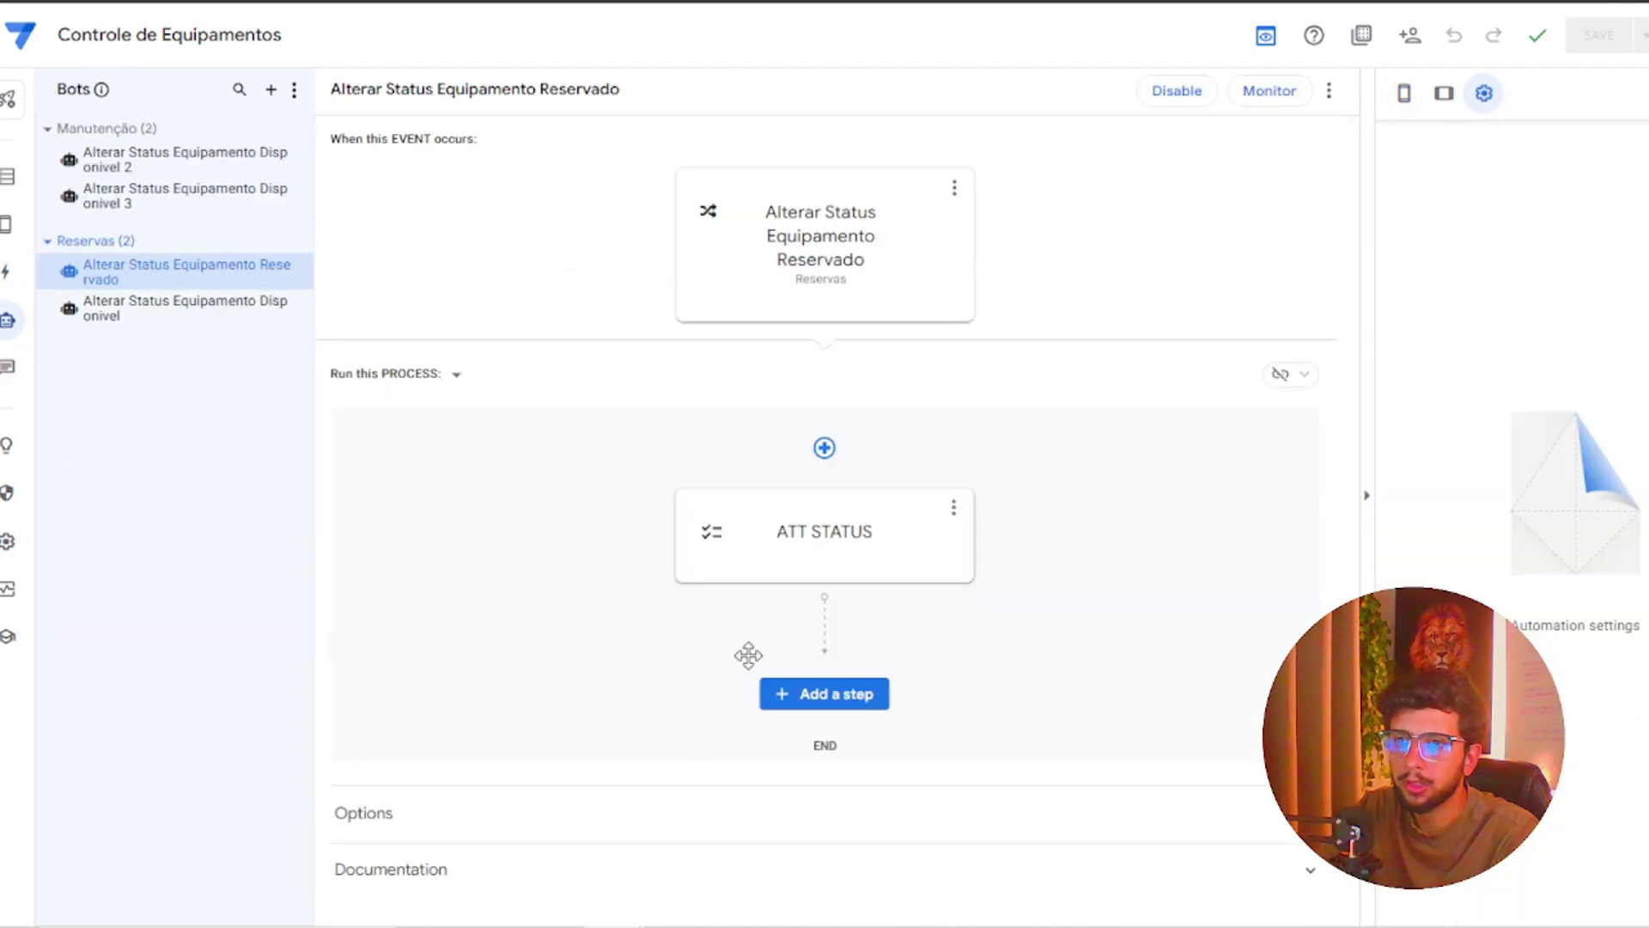
click(271, 89)
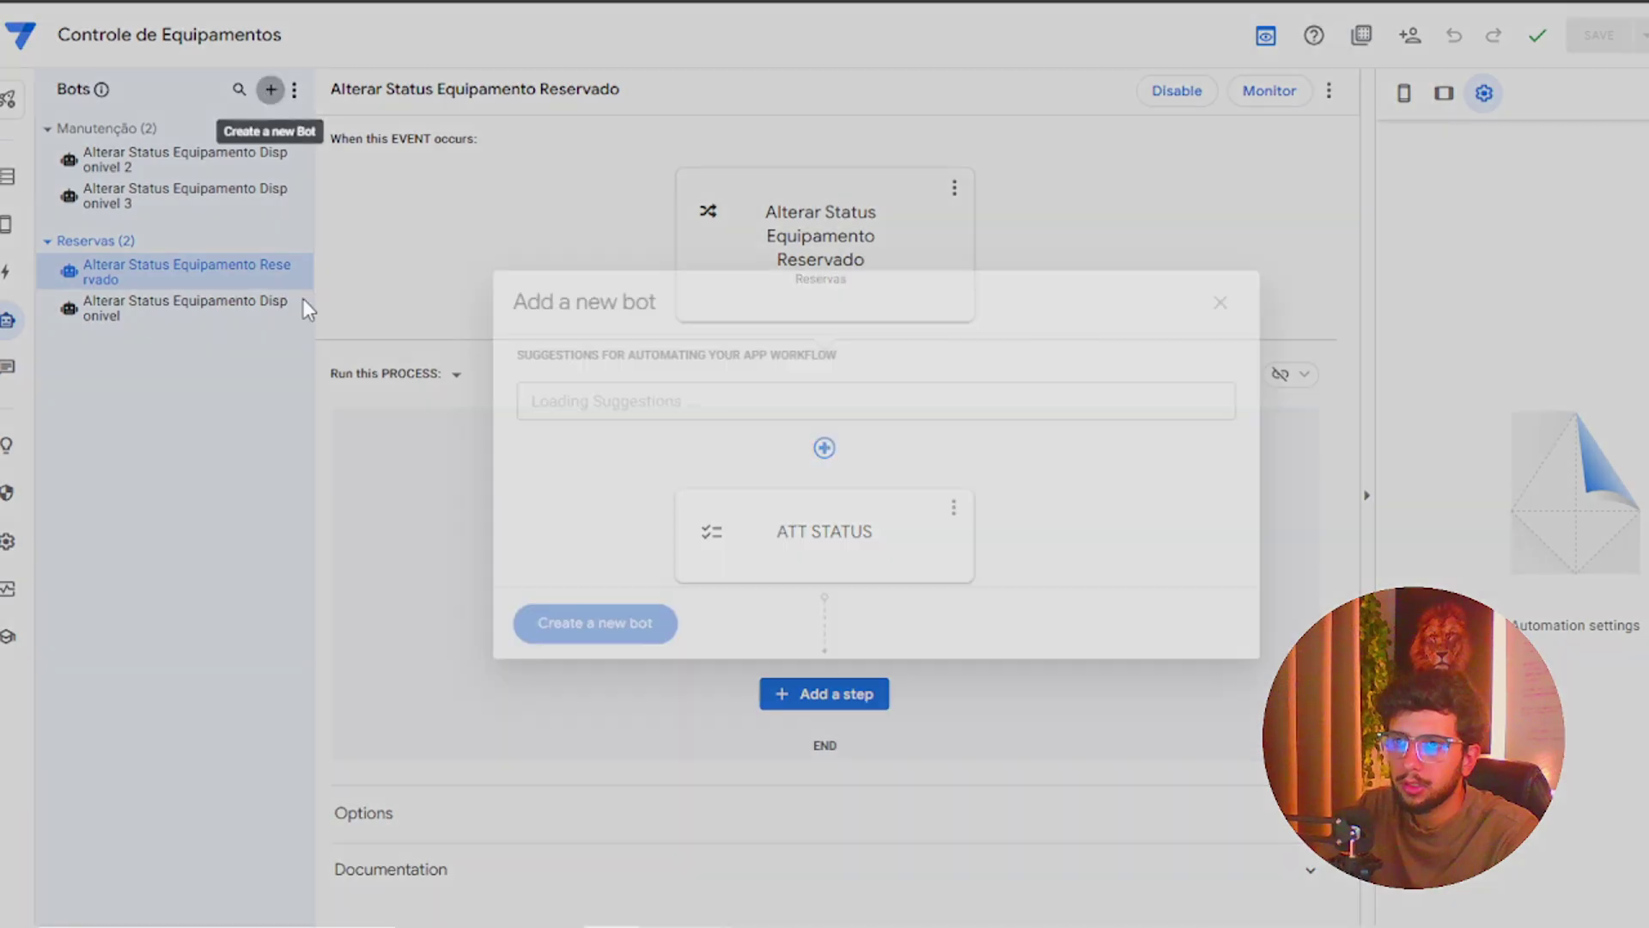
click(636, 633)
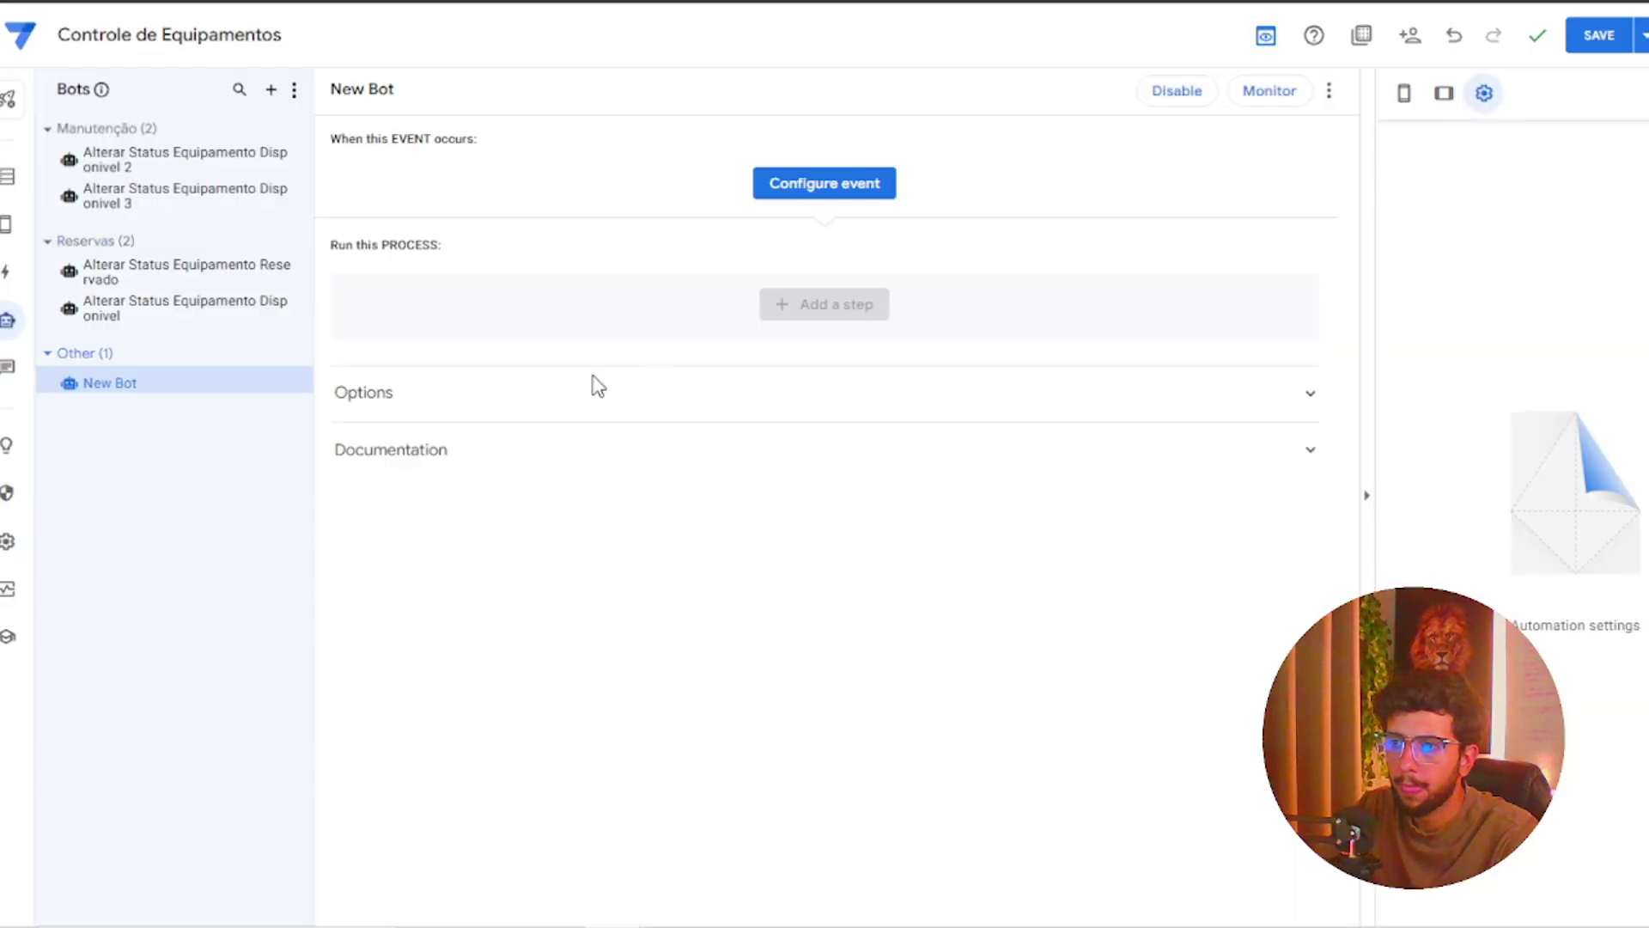
click(821, 187)
click(635, 471)
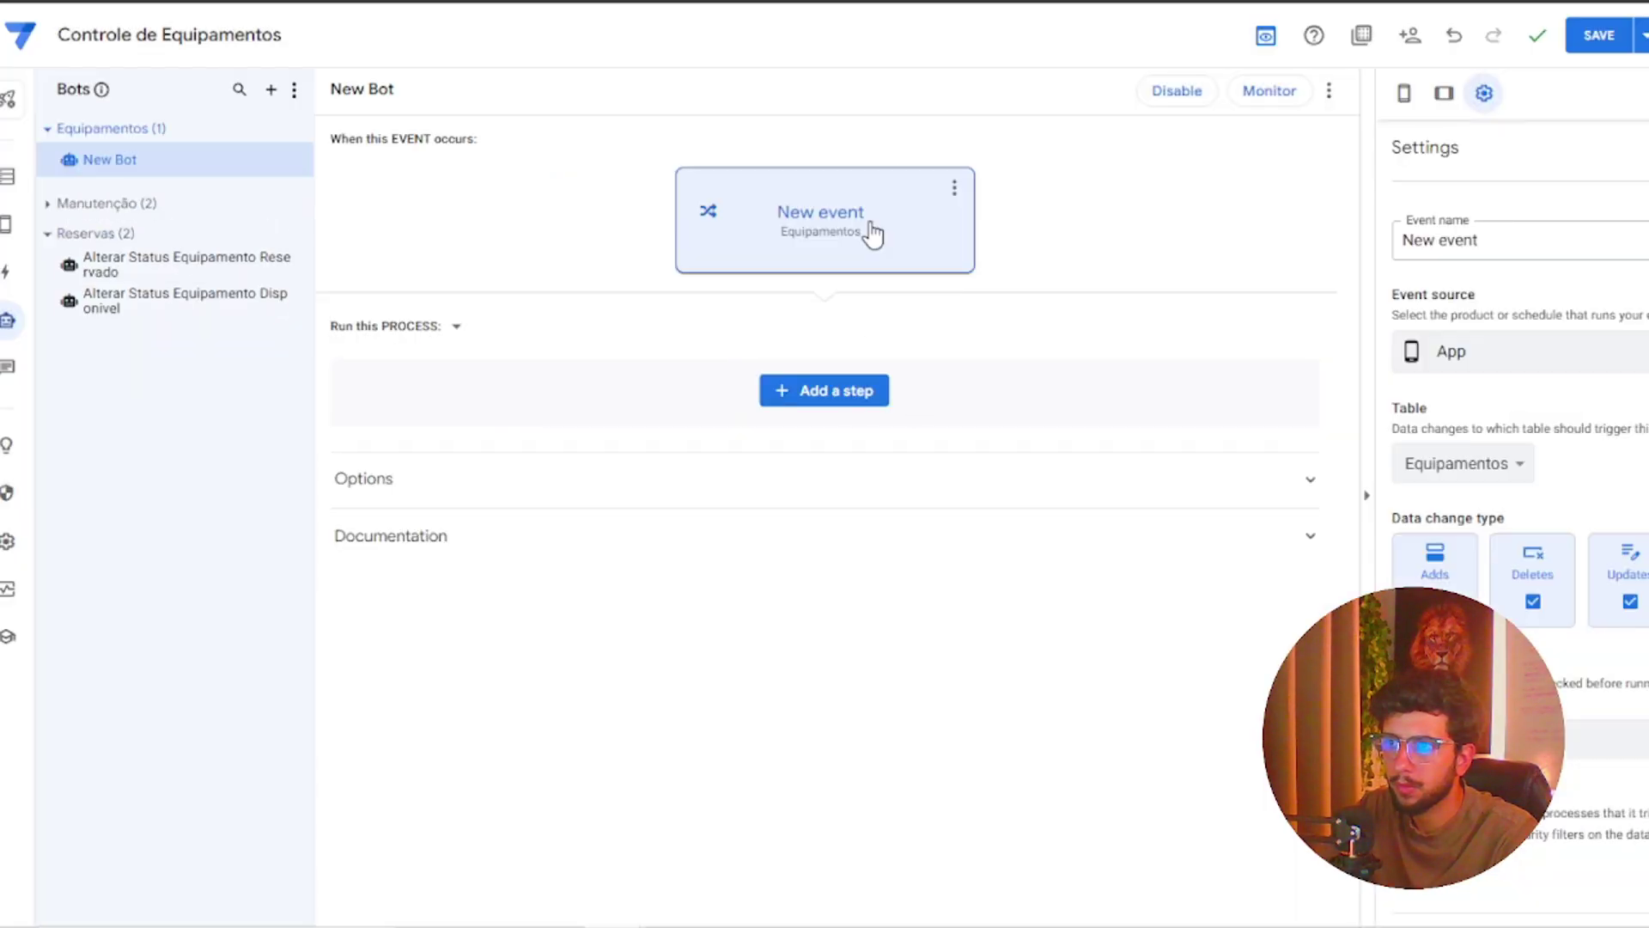
triple_click(1502, 249)
key(BackSpace)
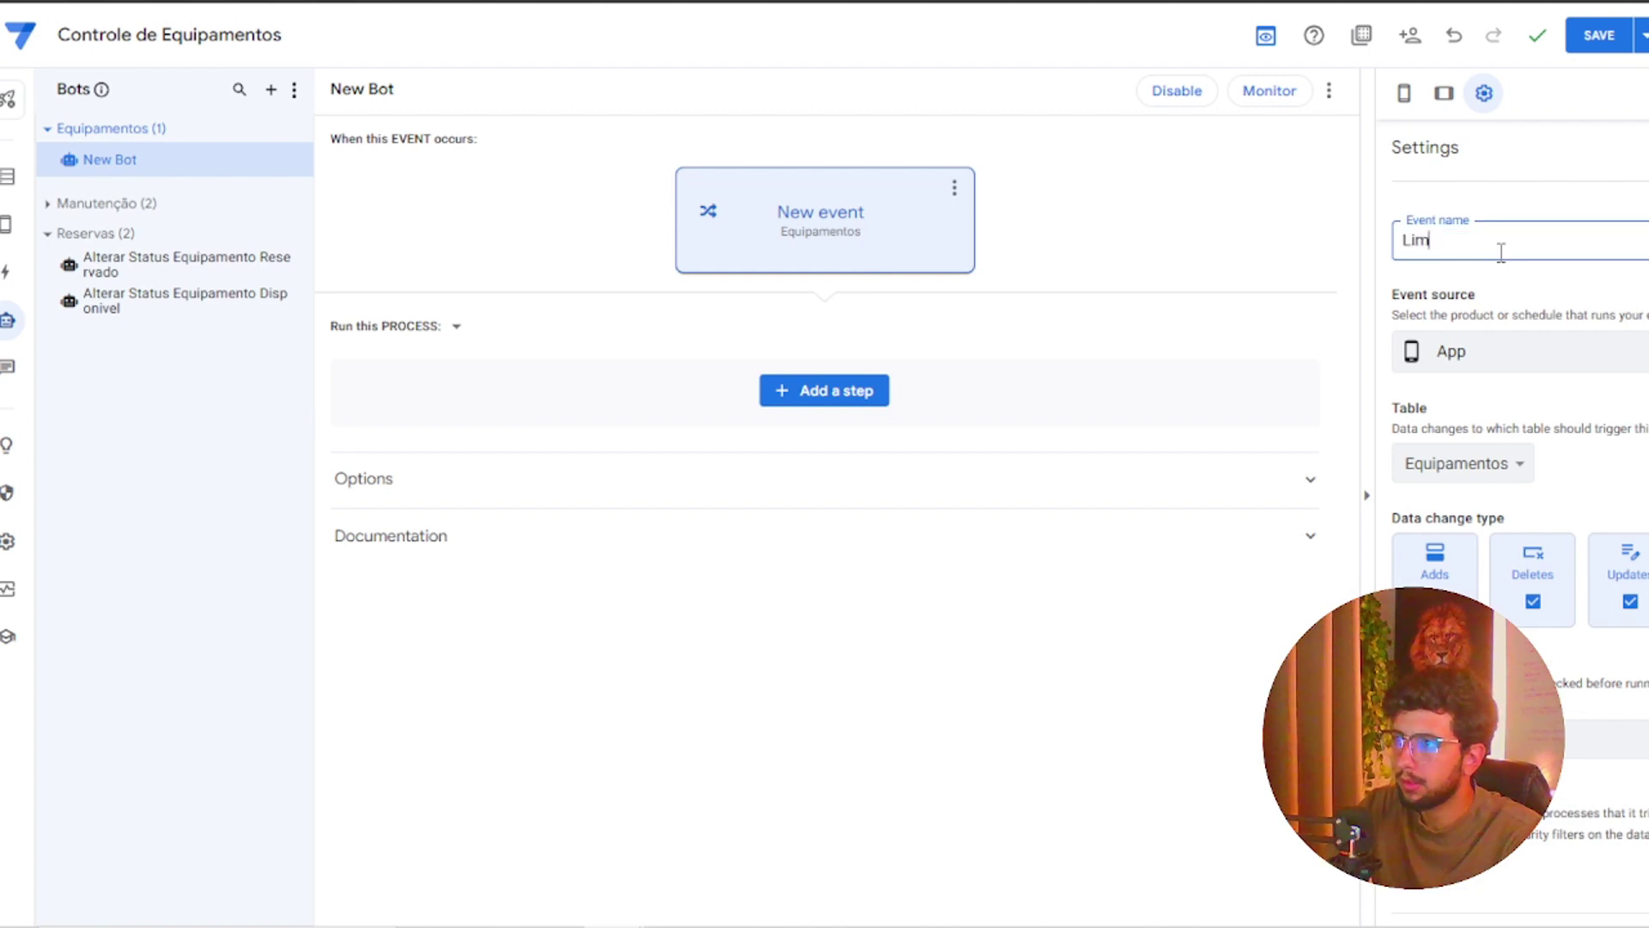
text(Limpar lOGIN)
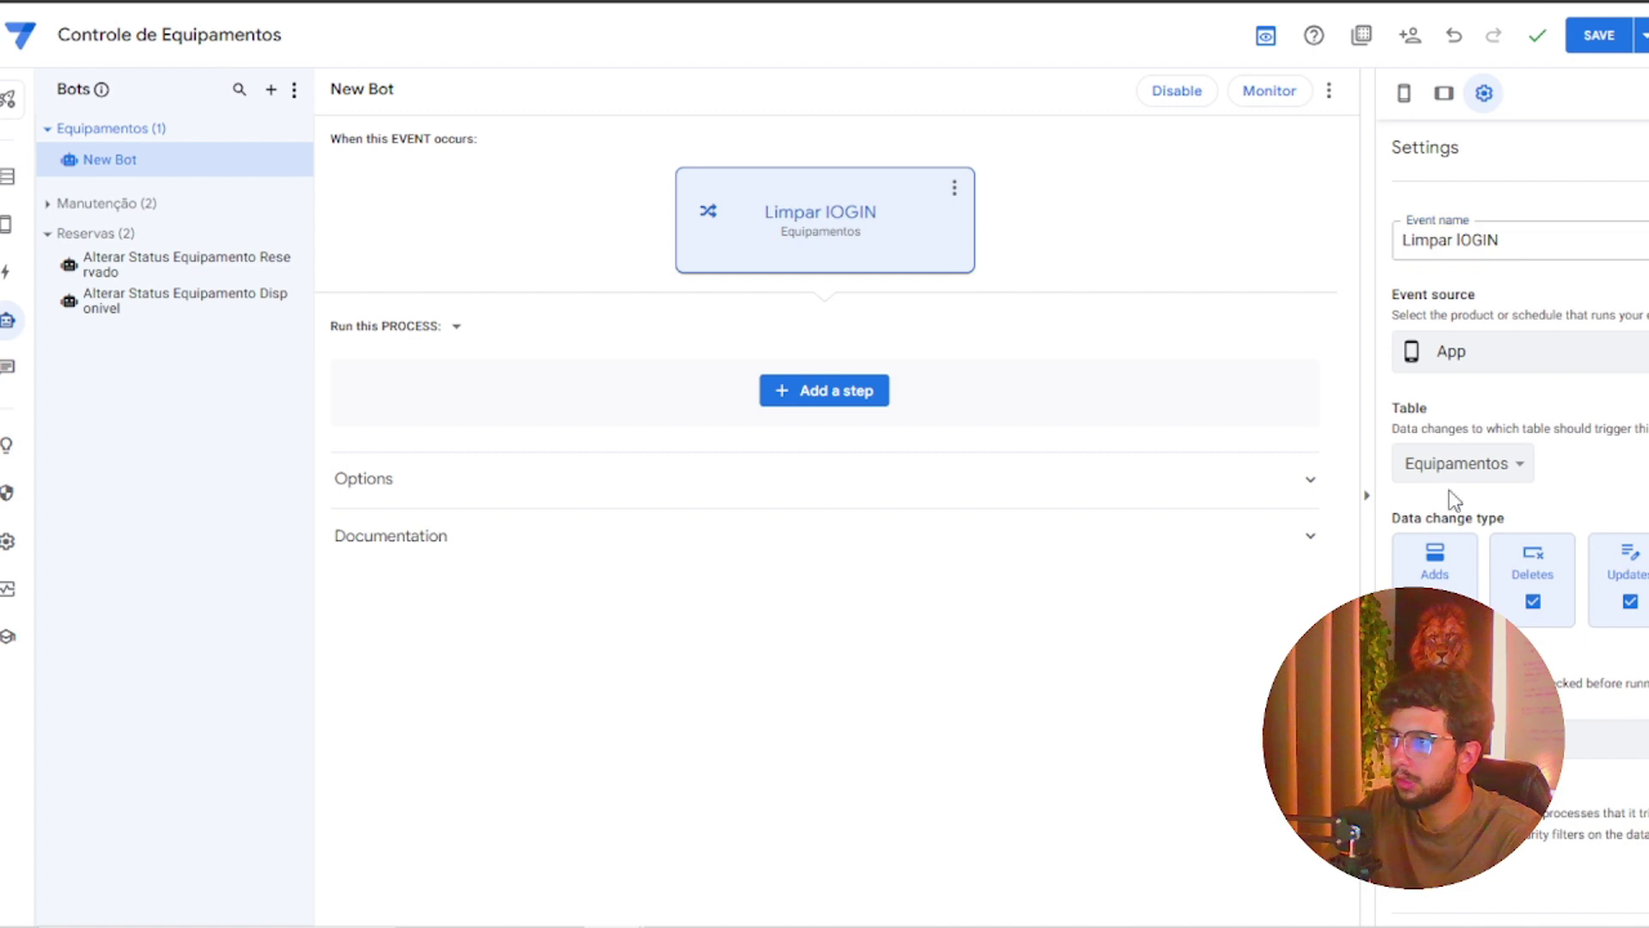
click(1532, 599)
click(1629, 599)
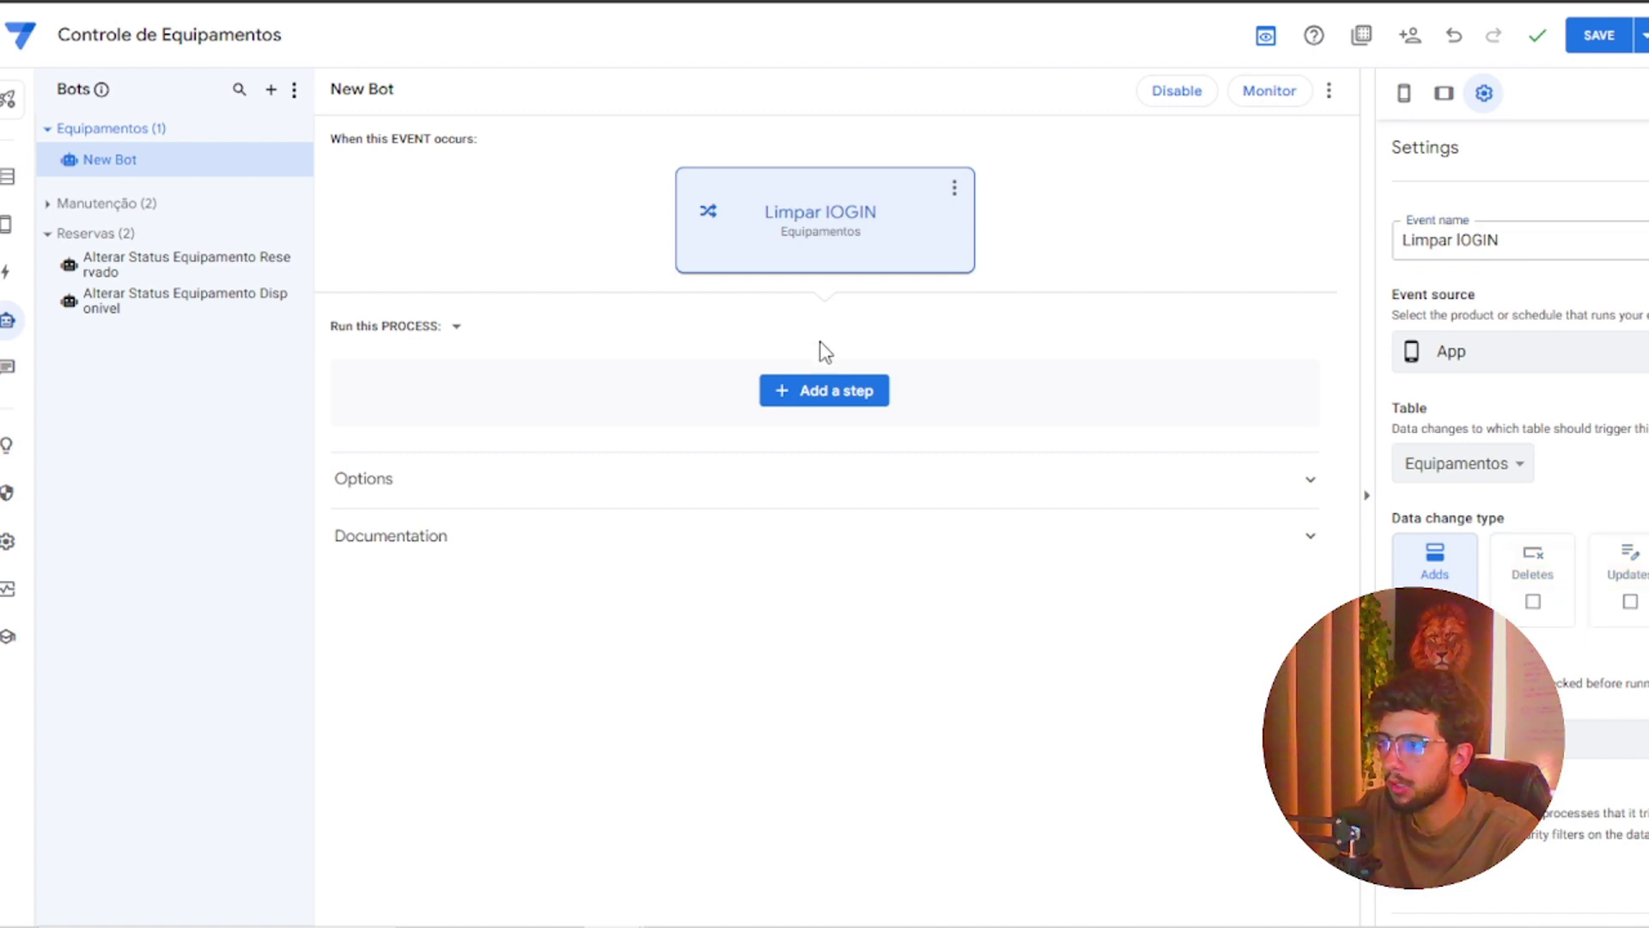
Add a process step that runs a grouped data action containing Delete
click(823, 397)
click(761, 750)
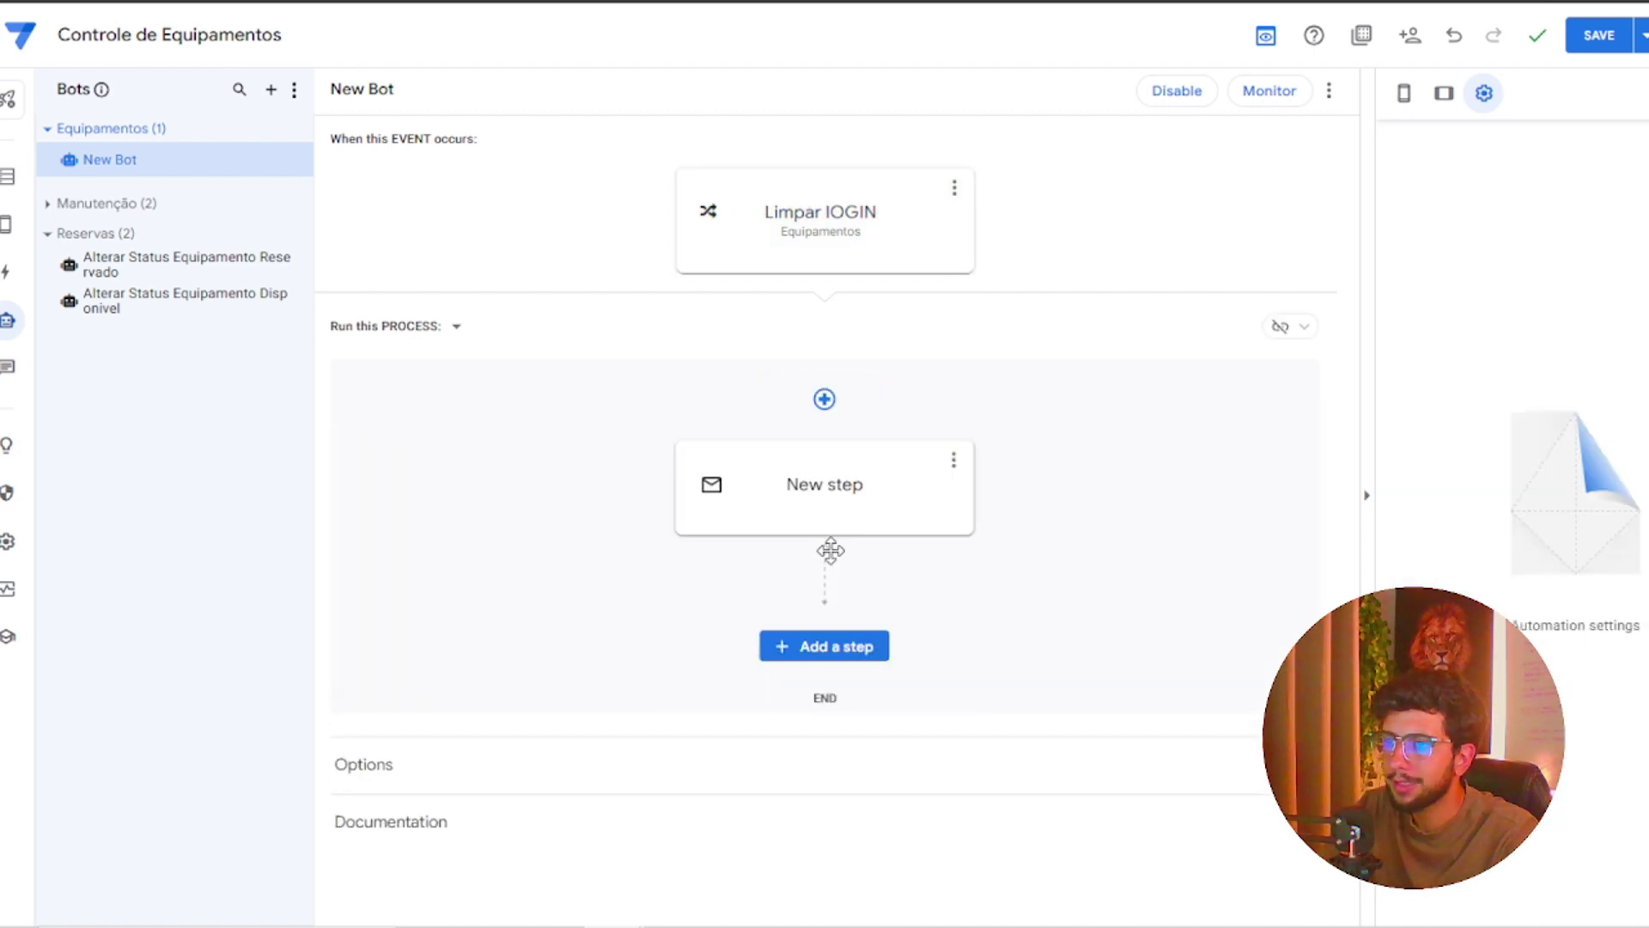
click(841, 529)
click(850, 548)
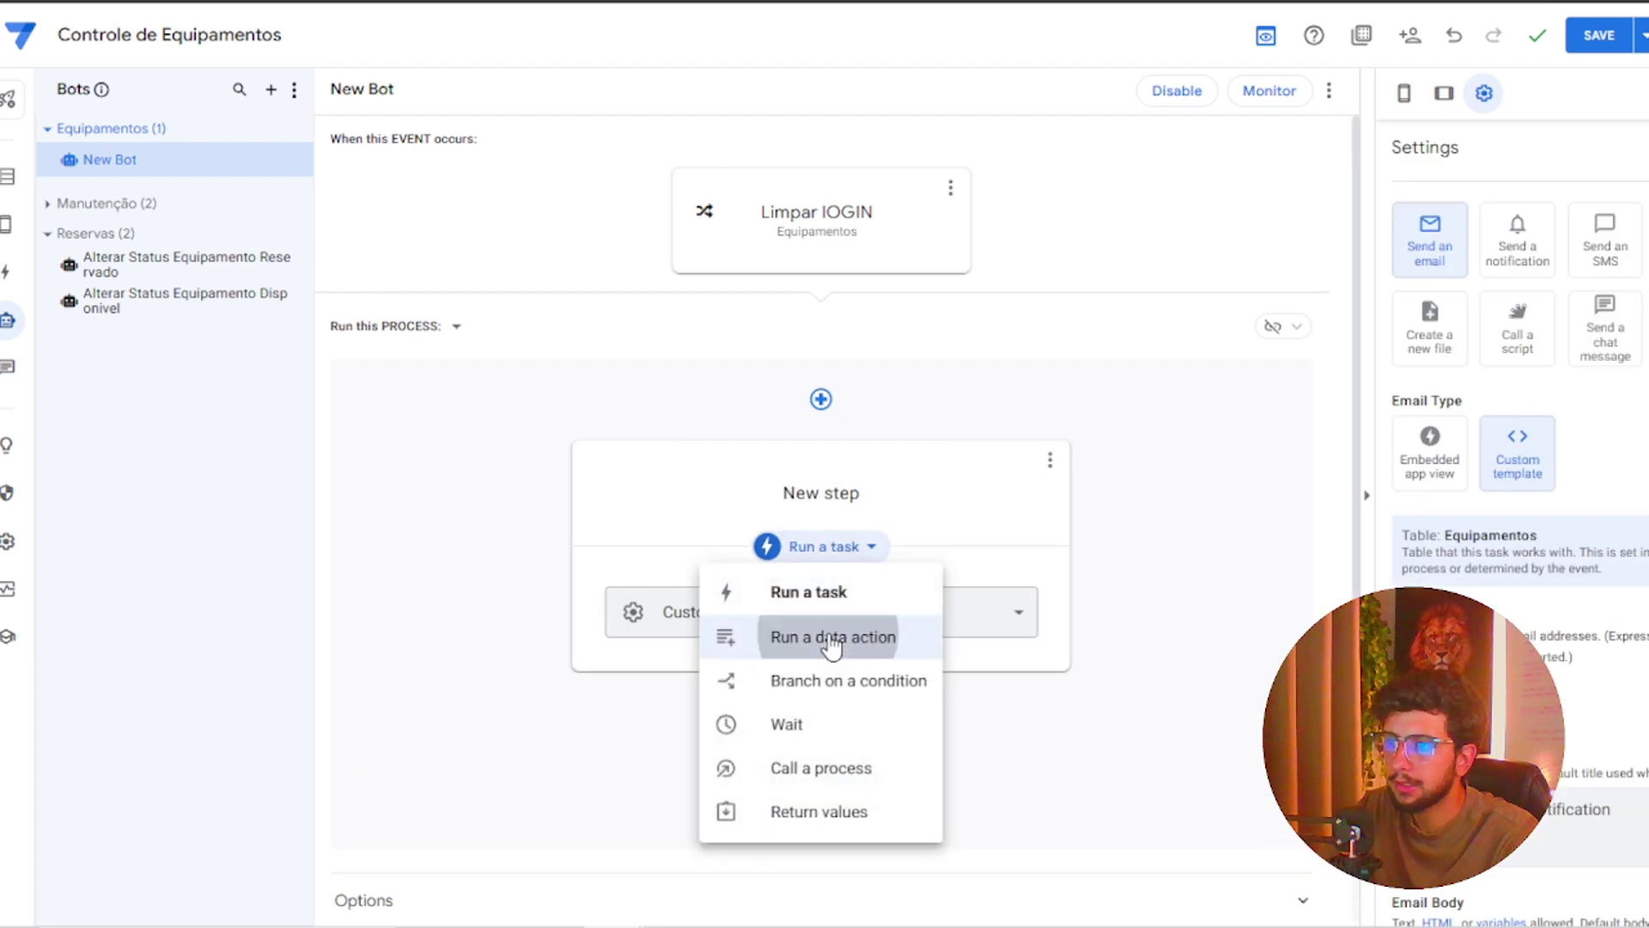
click(831, 638)
click(1441, 348)
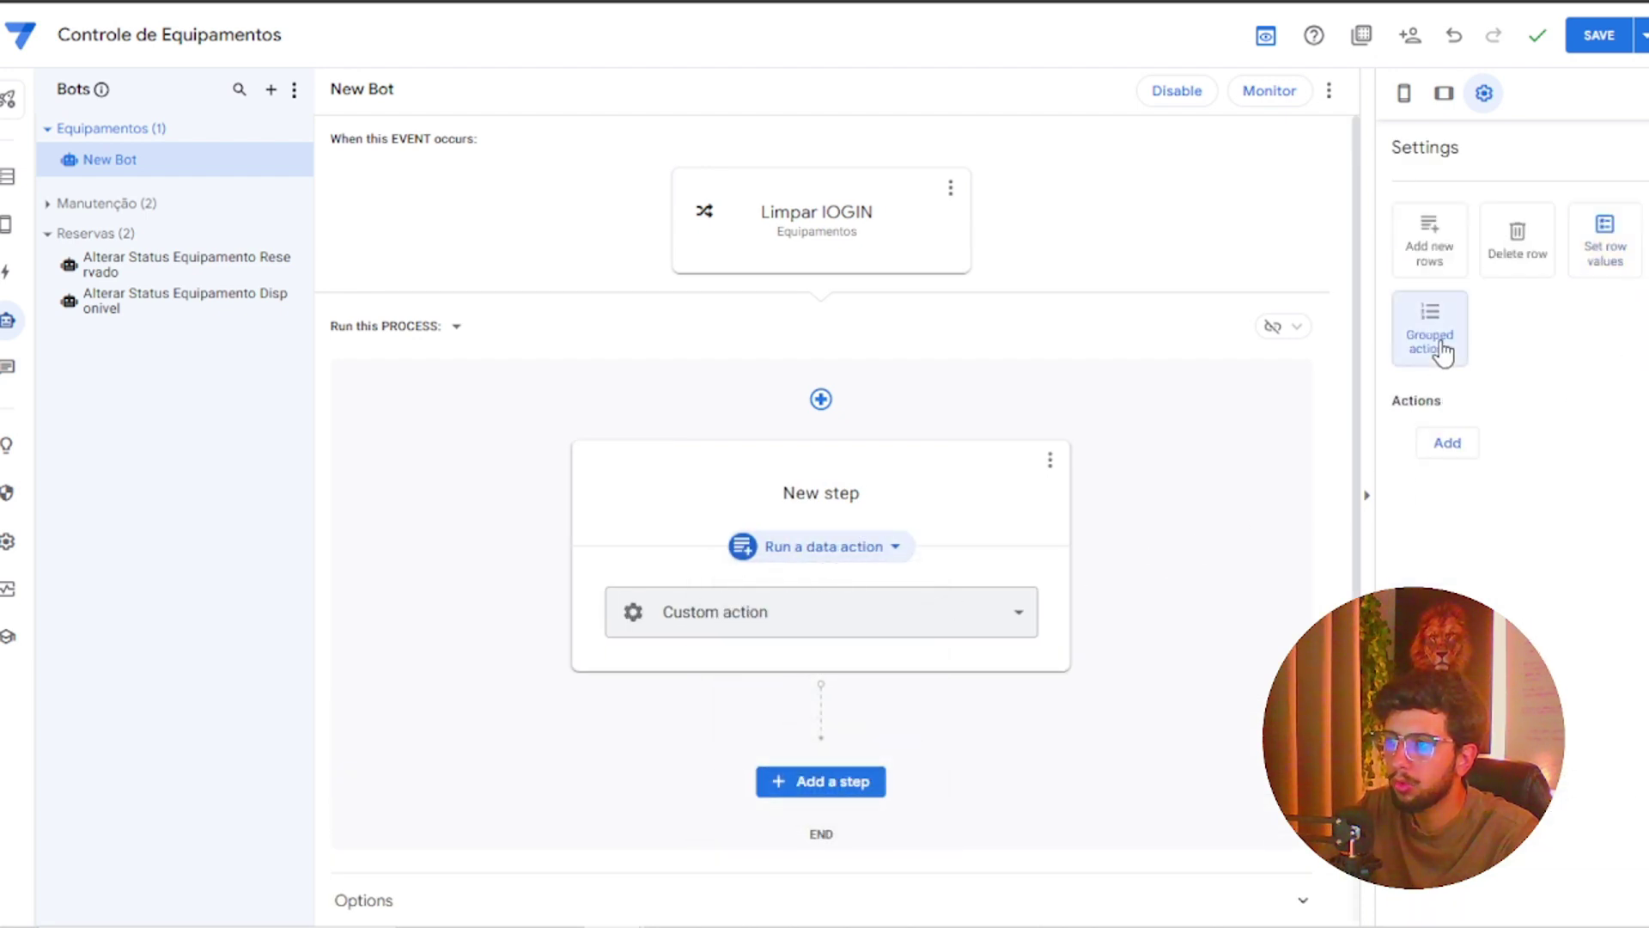
click(1447, 442)
click(1516, 448)
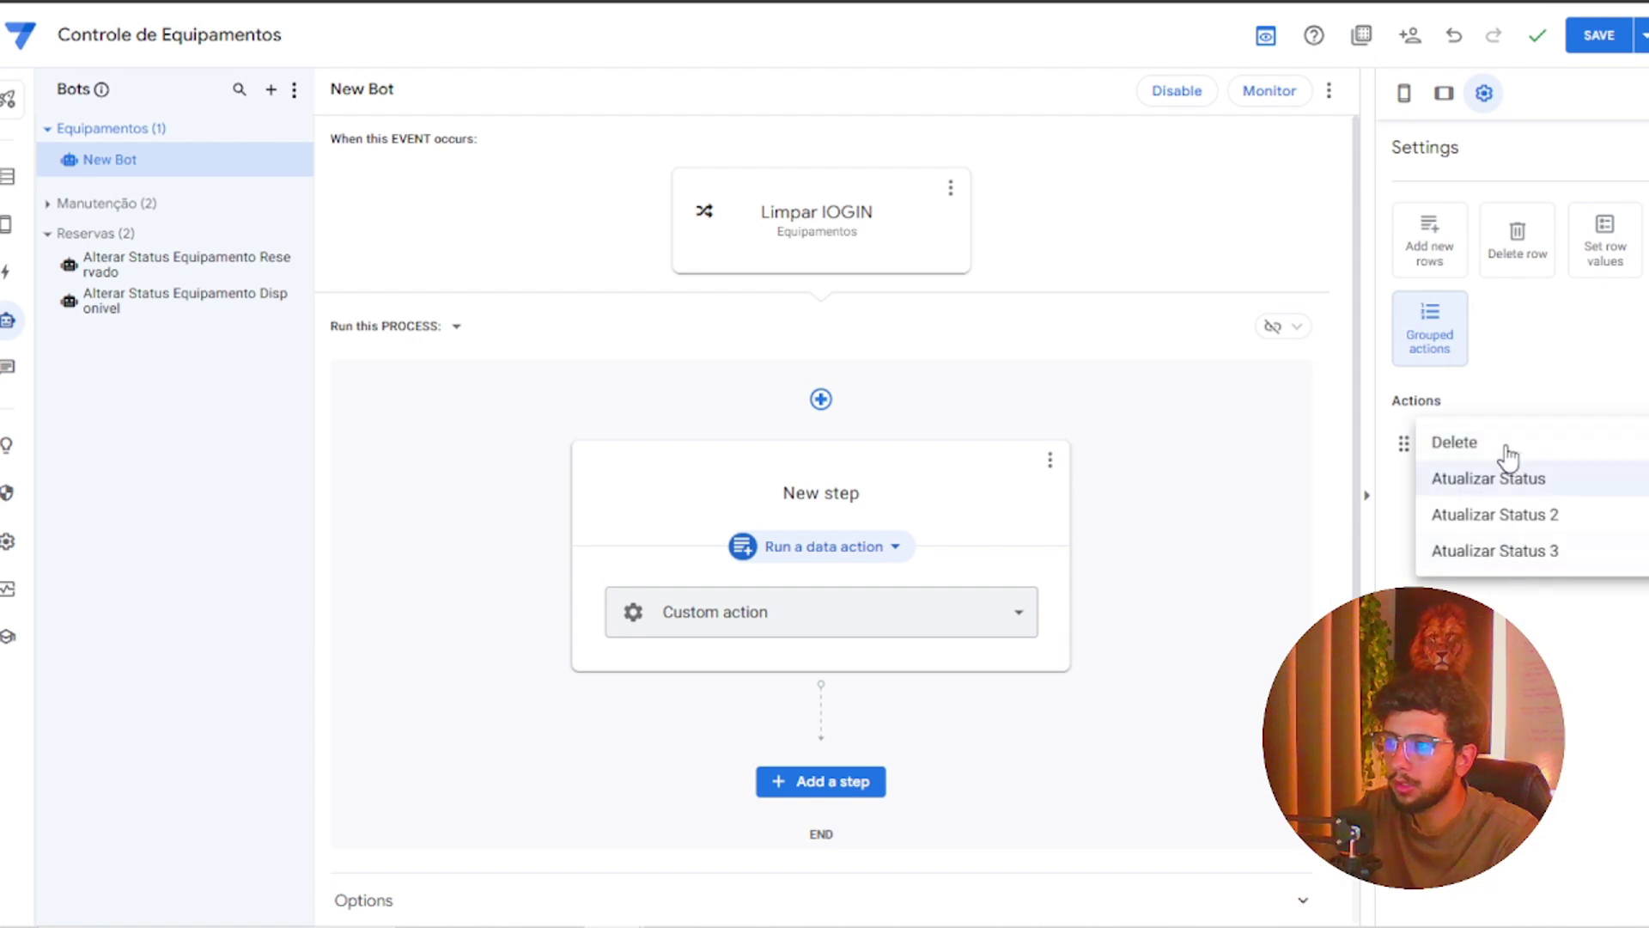
click(1507, 446)
click(1498, 449)
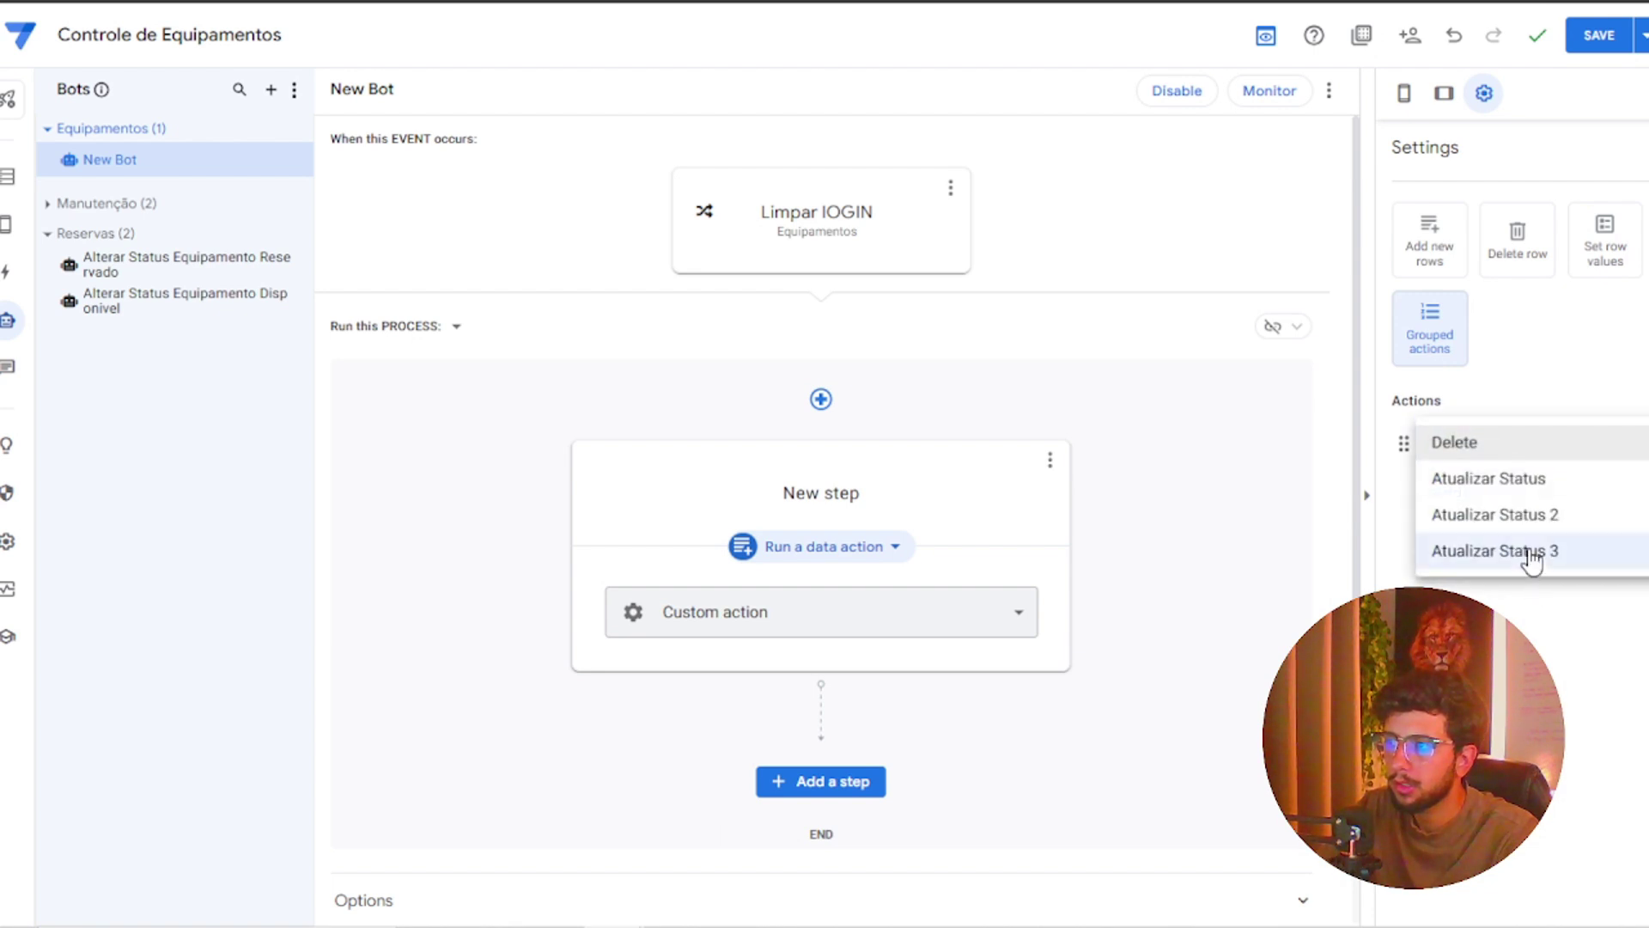
click(1531, 452)
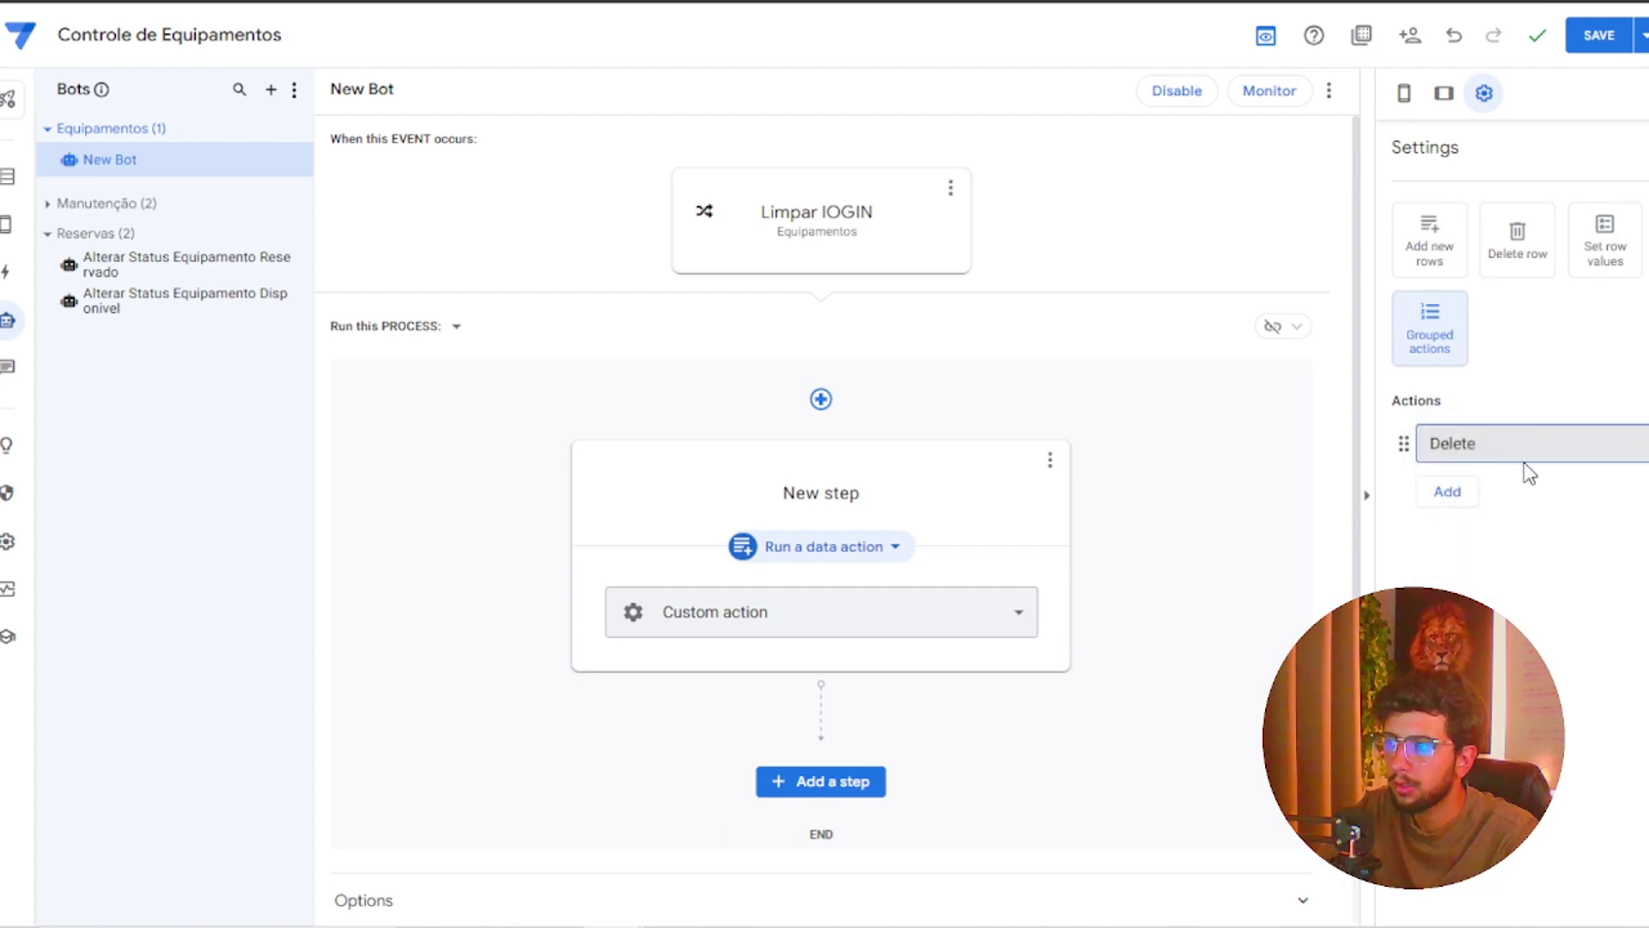
click(837, 219)
Make the bot's event watch the Login table
click(1460, 464)
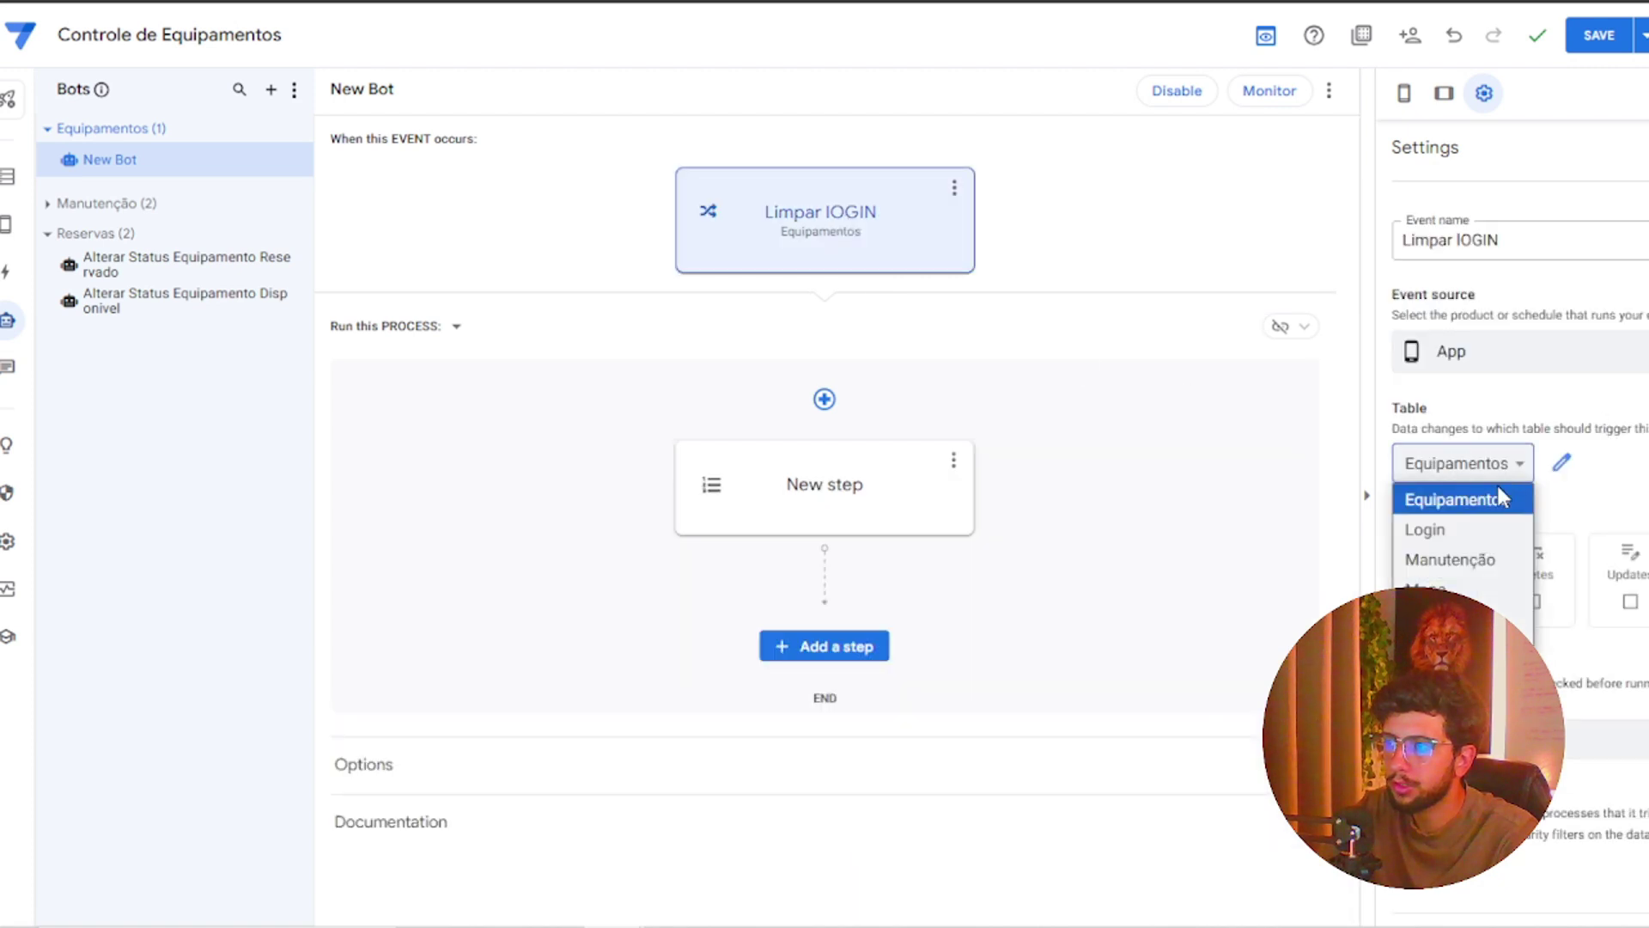
click(1479, 531)
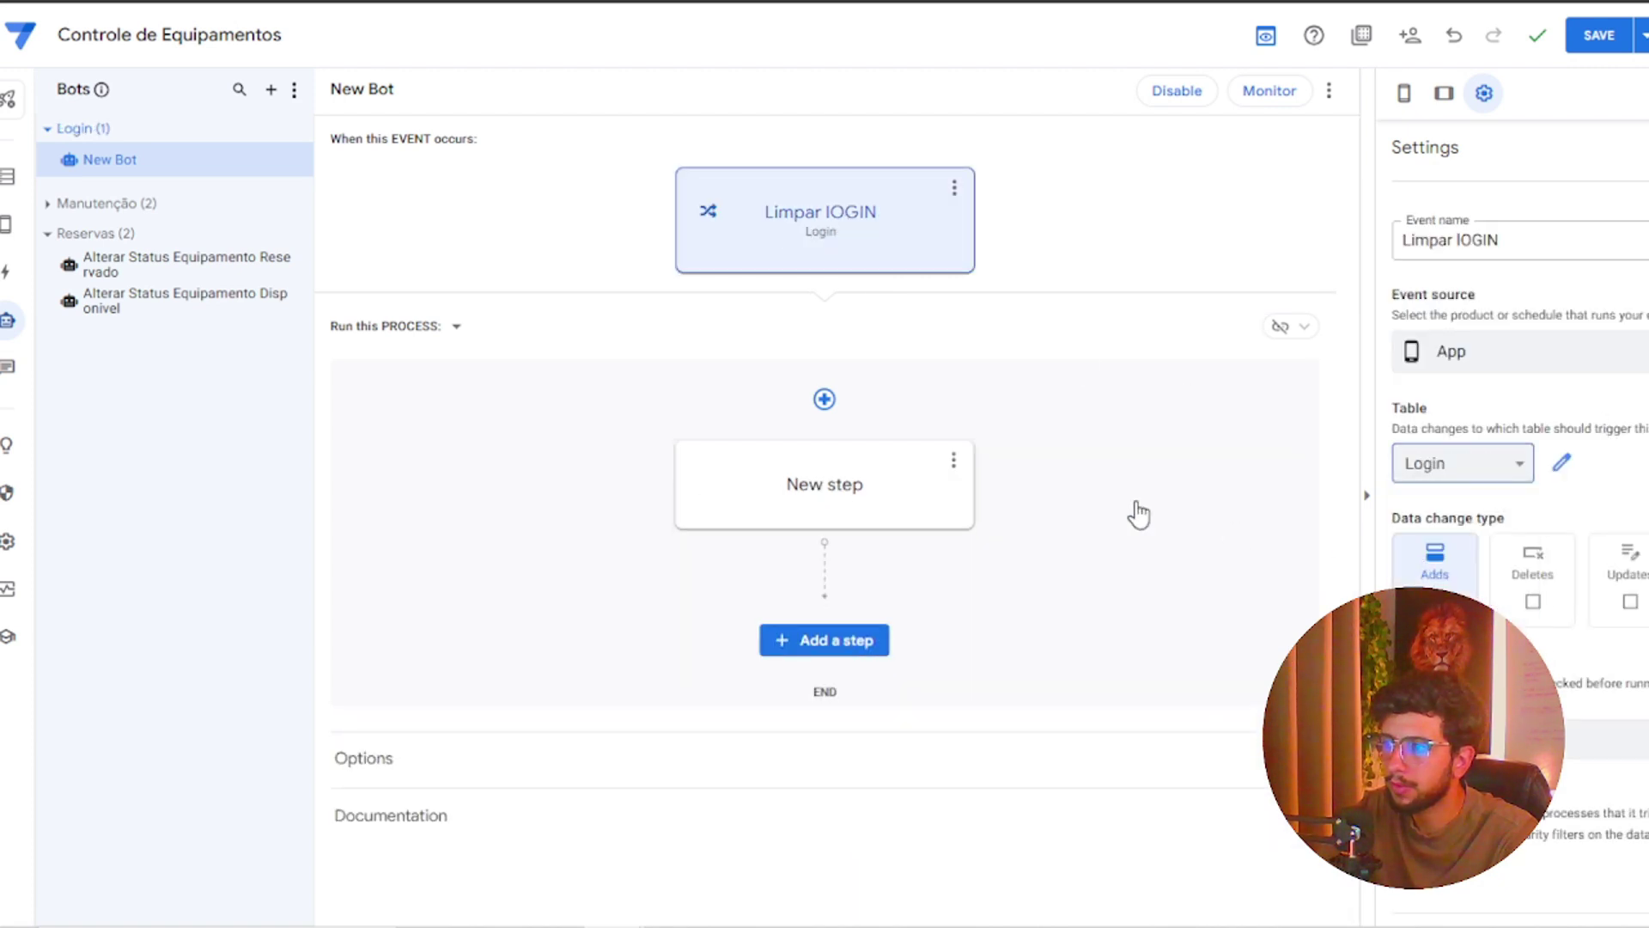
click(878, 518)
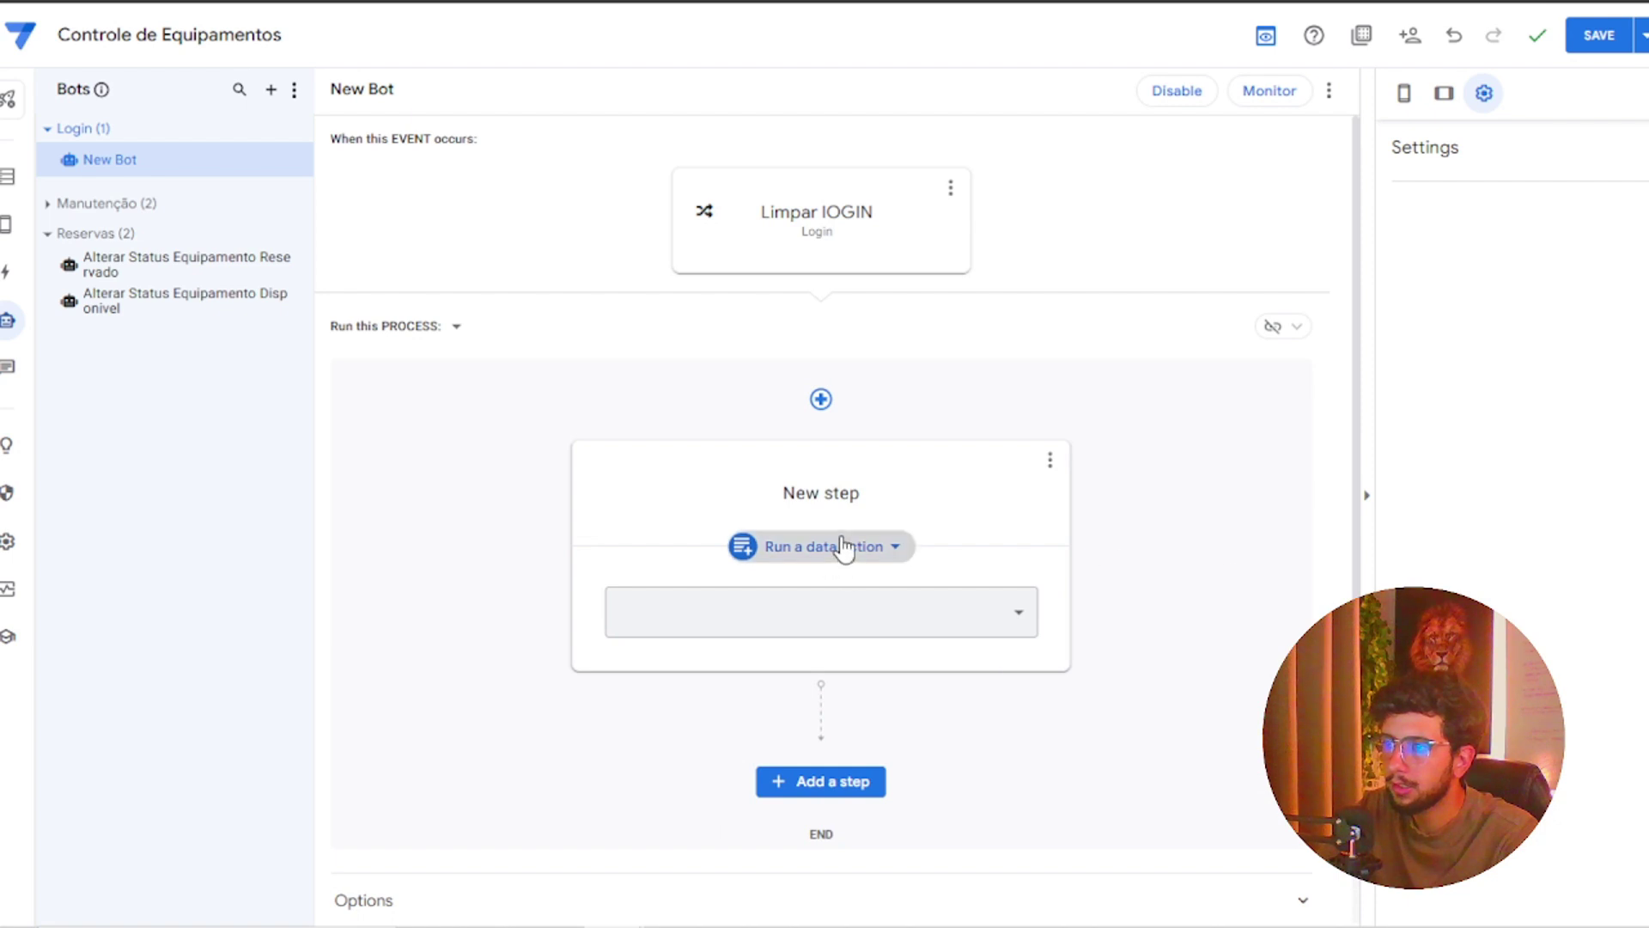
click(976, 486)
Set the step back to a grouped data action and add Limpar Login to the group
click(877, 546)
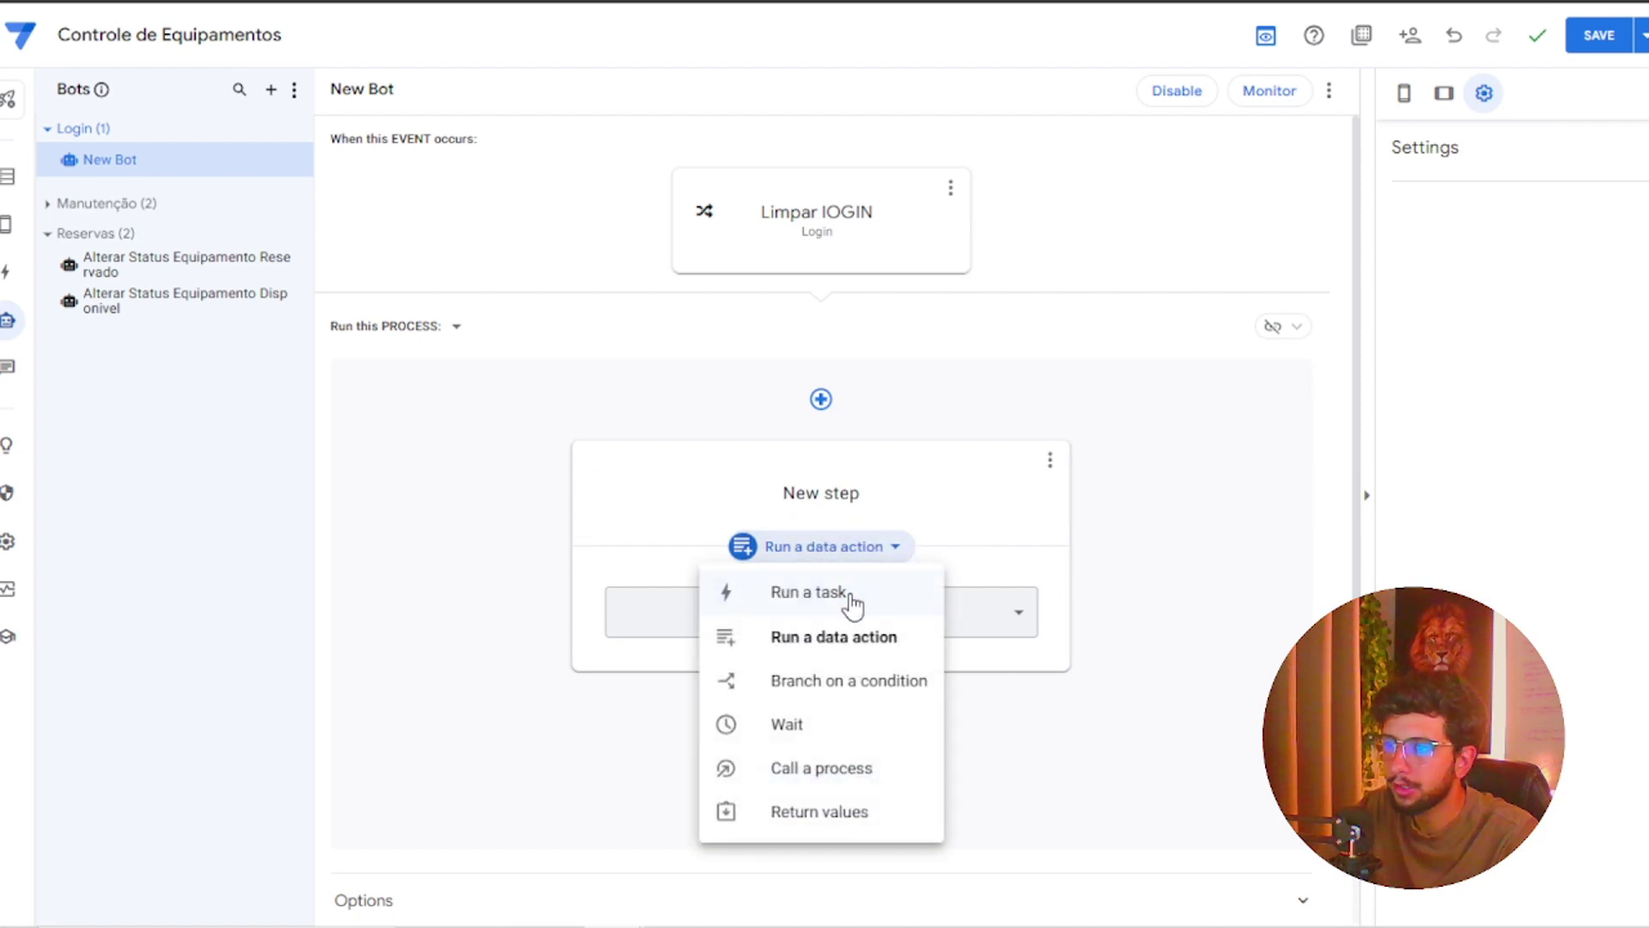
click(827, 633)
click(936, 617)
click(799, 631)
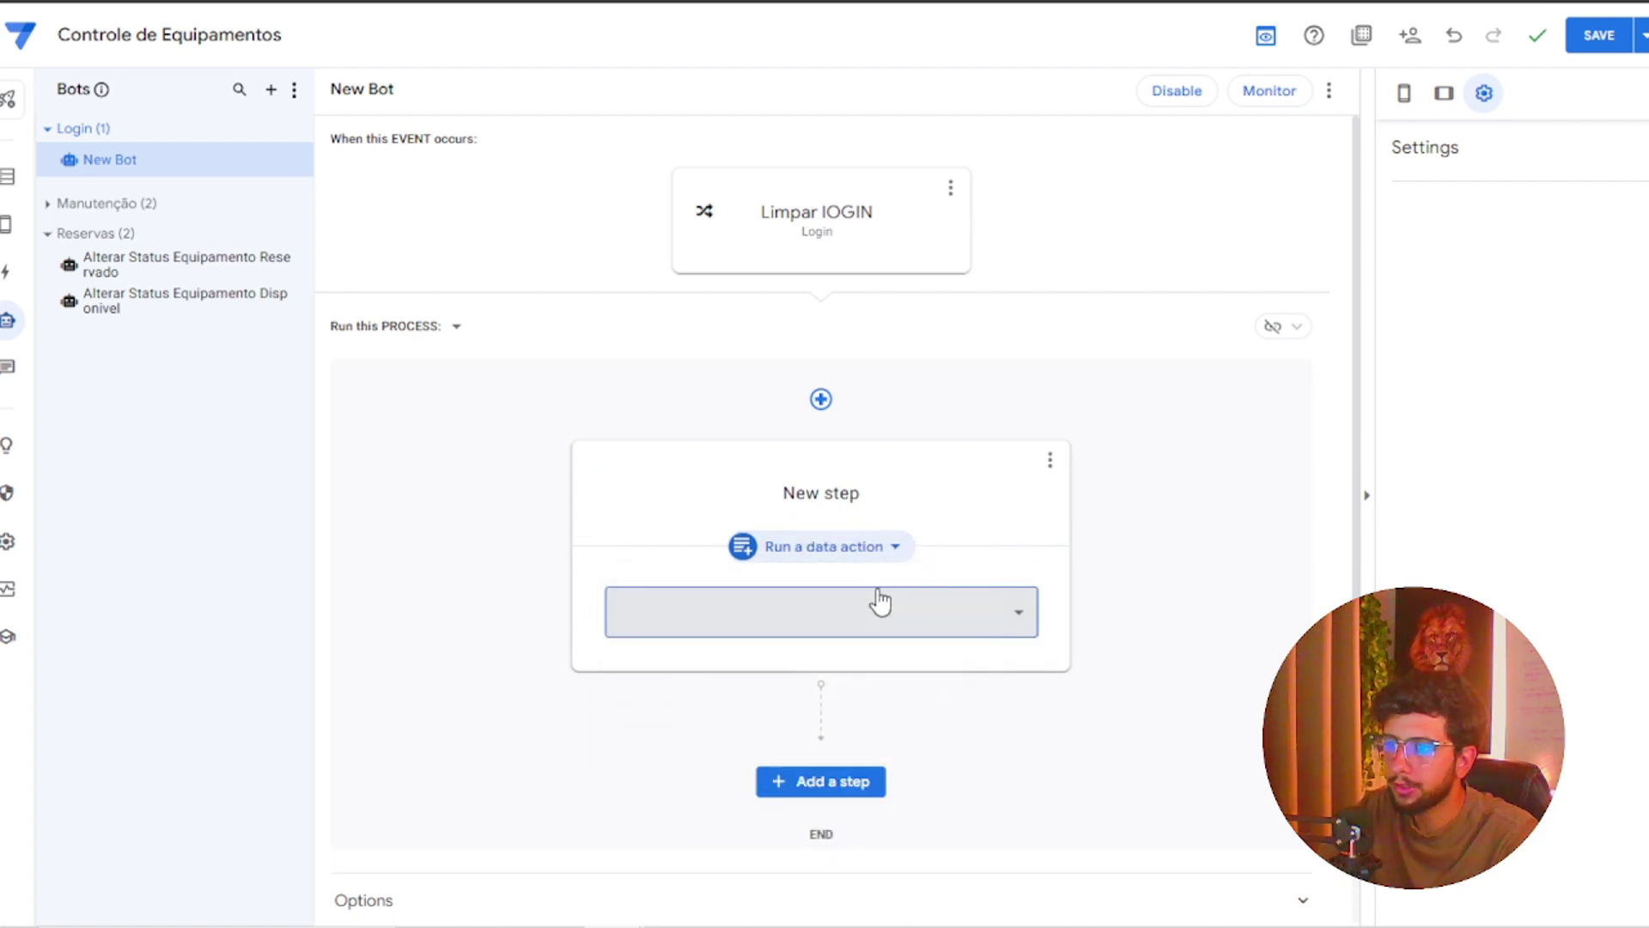
click(898, 547)
click(820, 594)
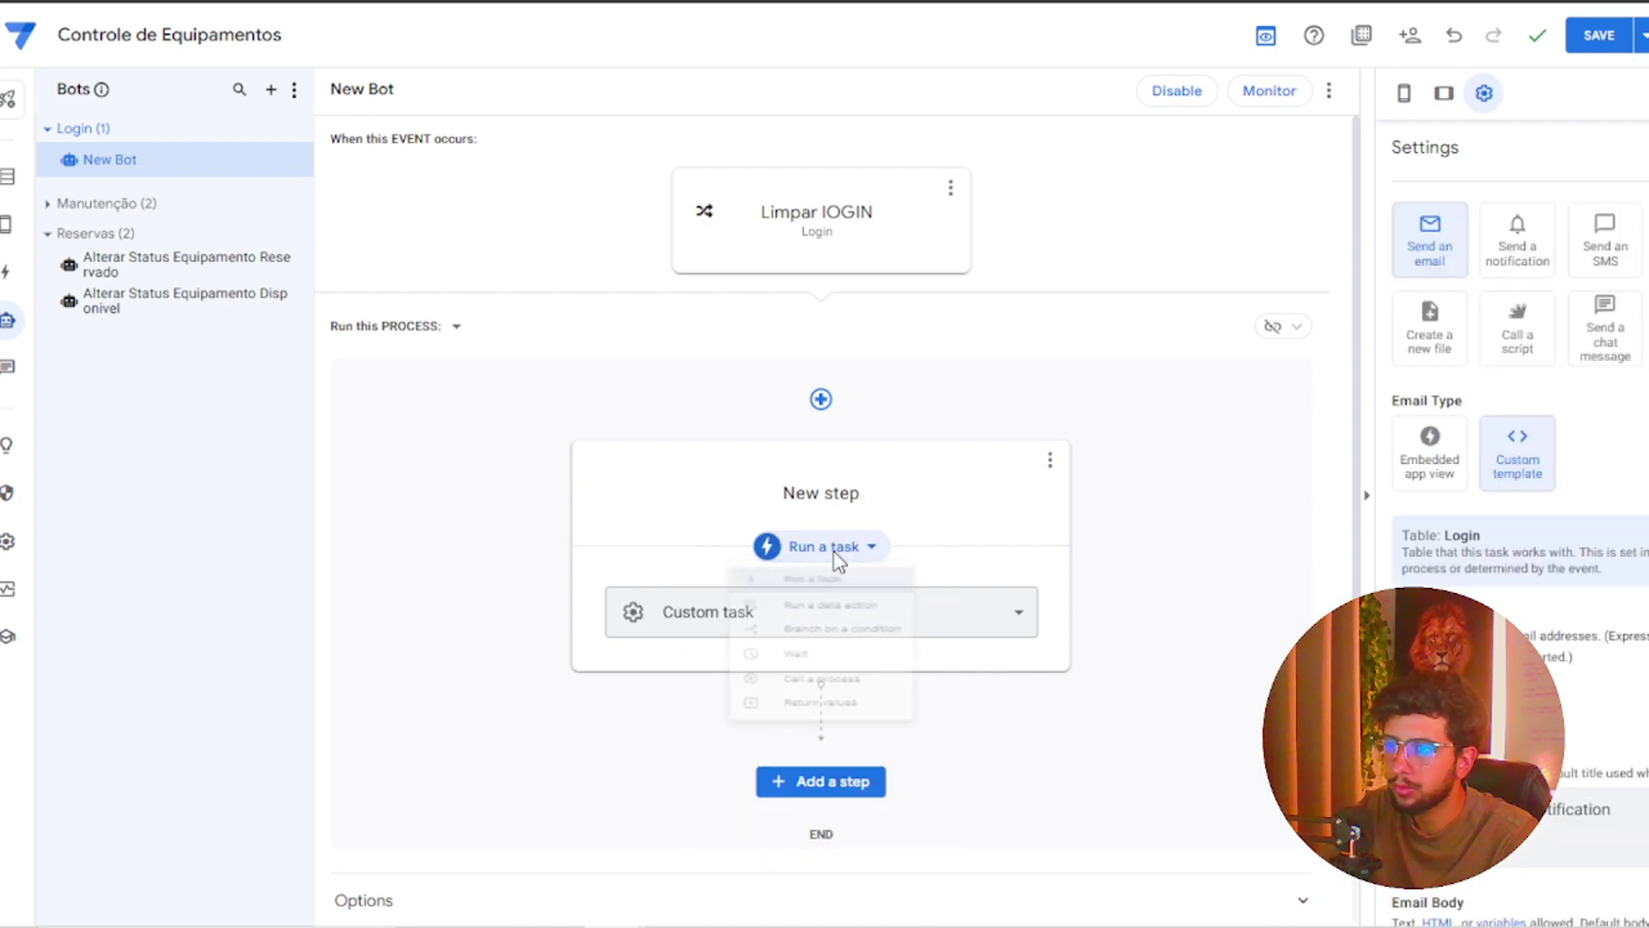
click(837, 551)
click(826, 640)
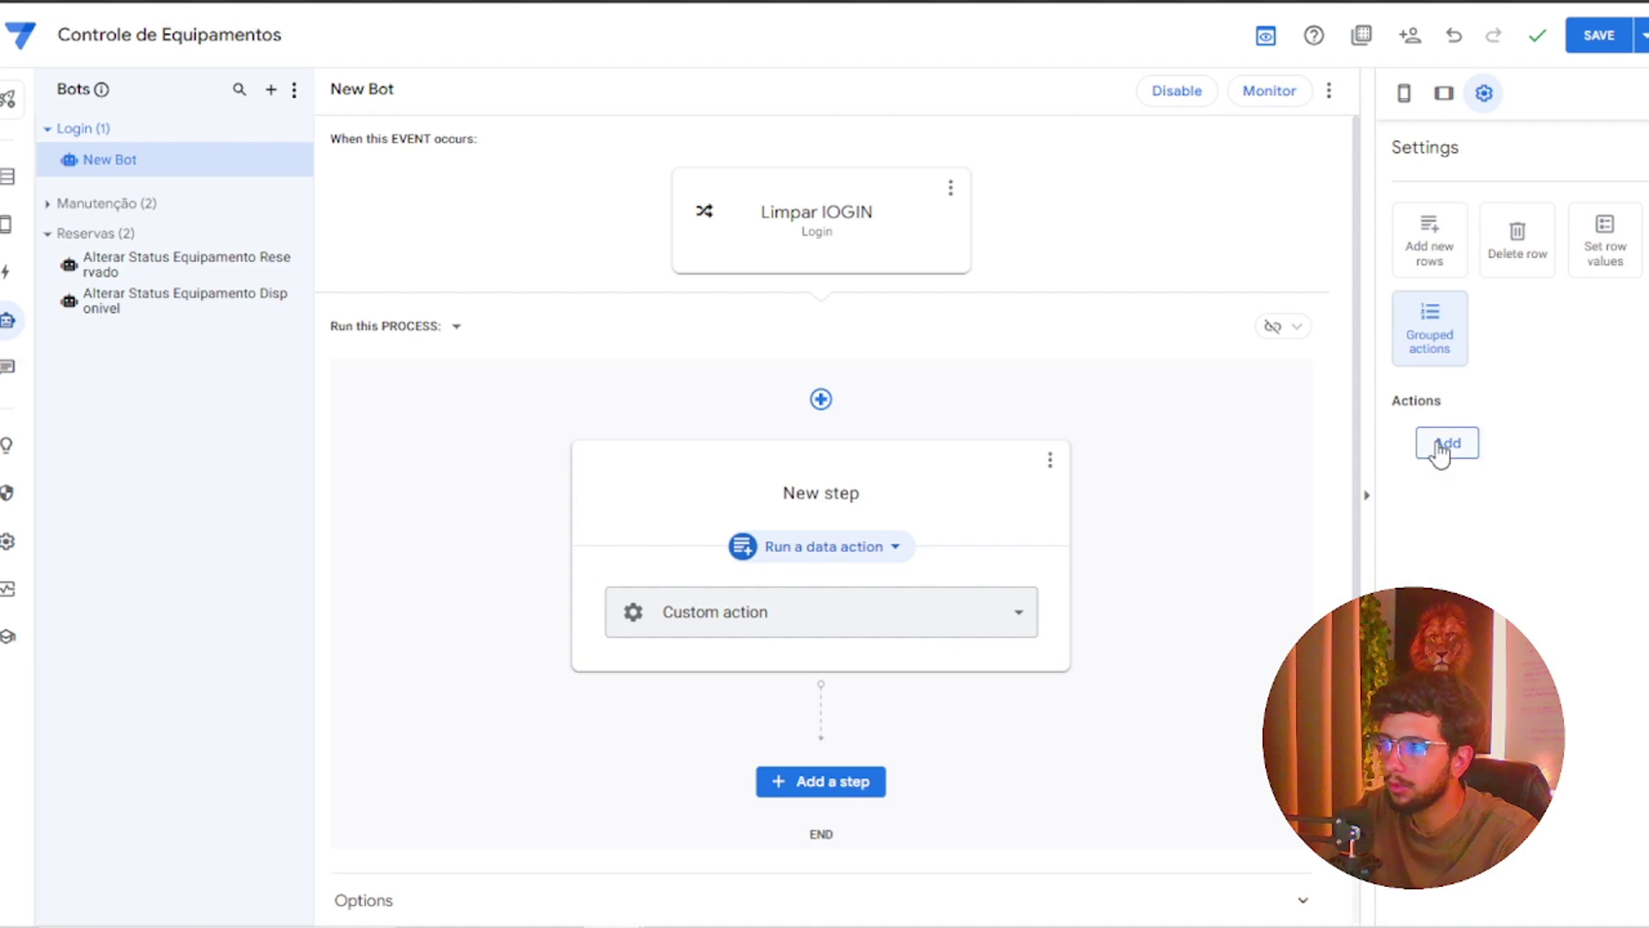
click(1448, 442)
click(1505, 486)
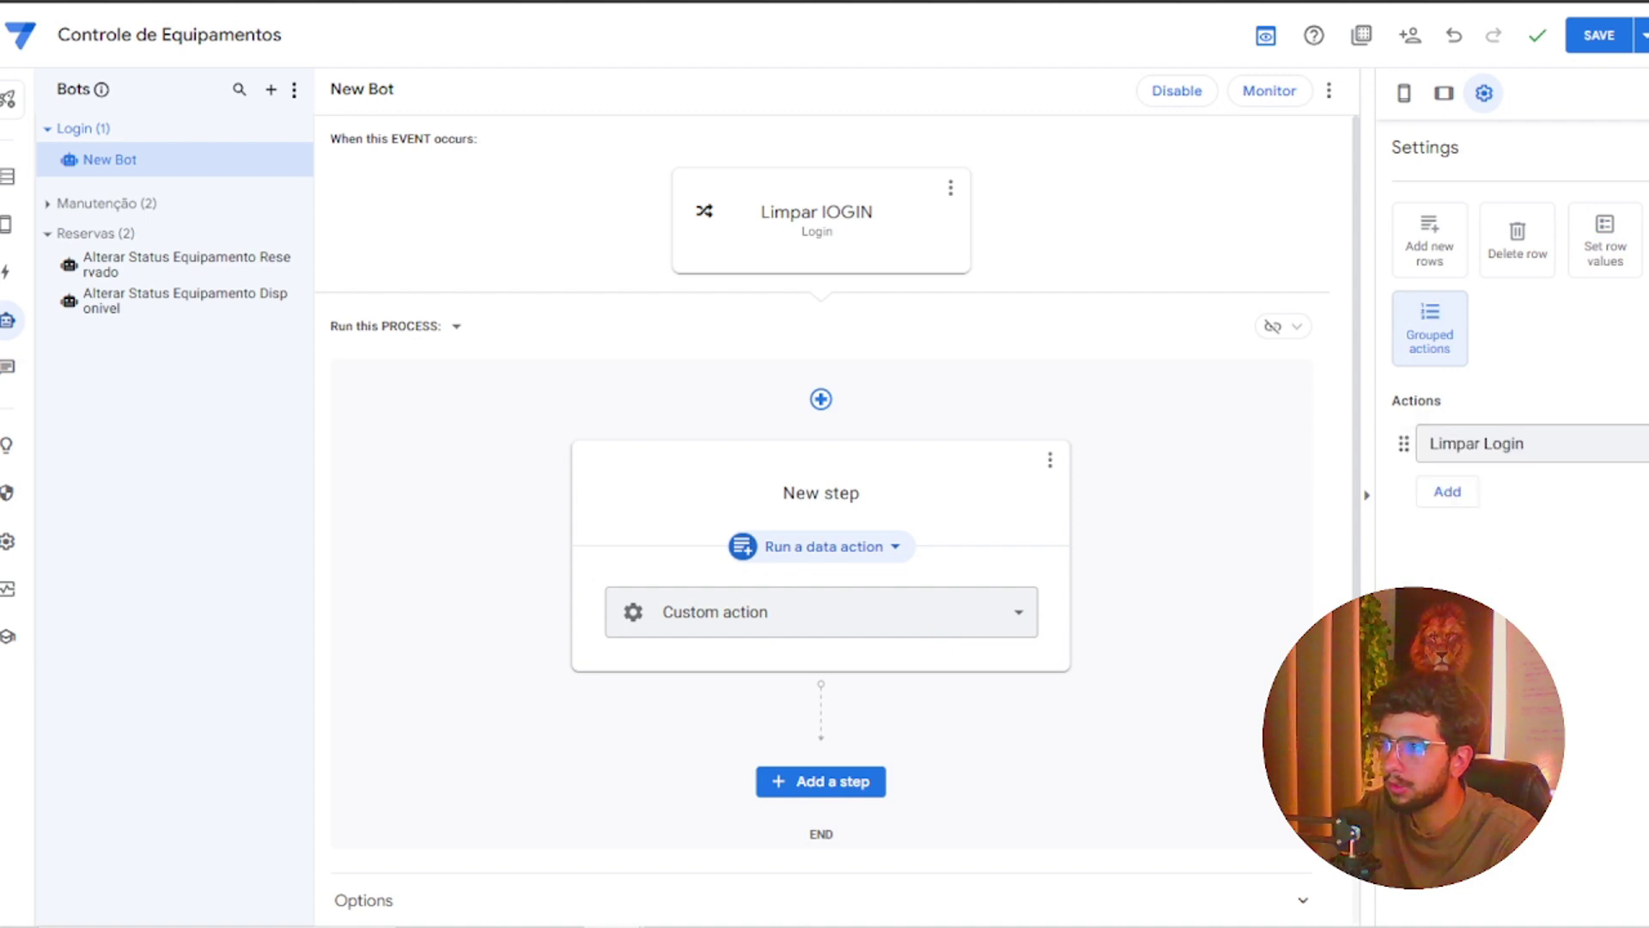
Replace the bot name 'New Bot' with 'Limpar Login' and confirm it
click(300, 162)
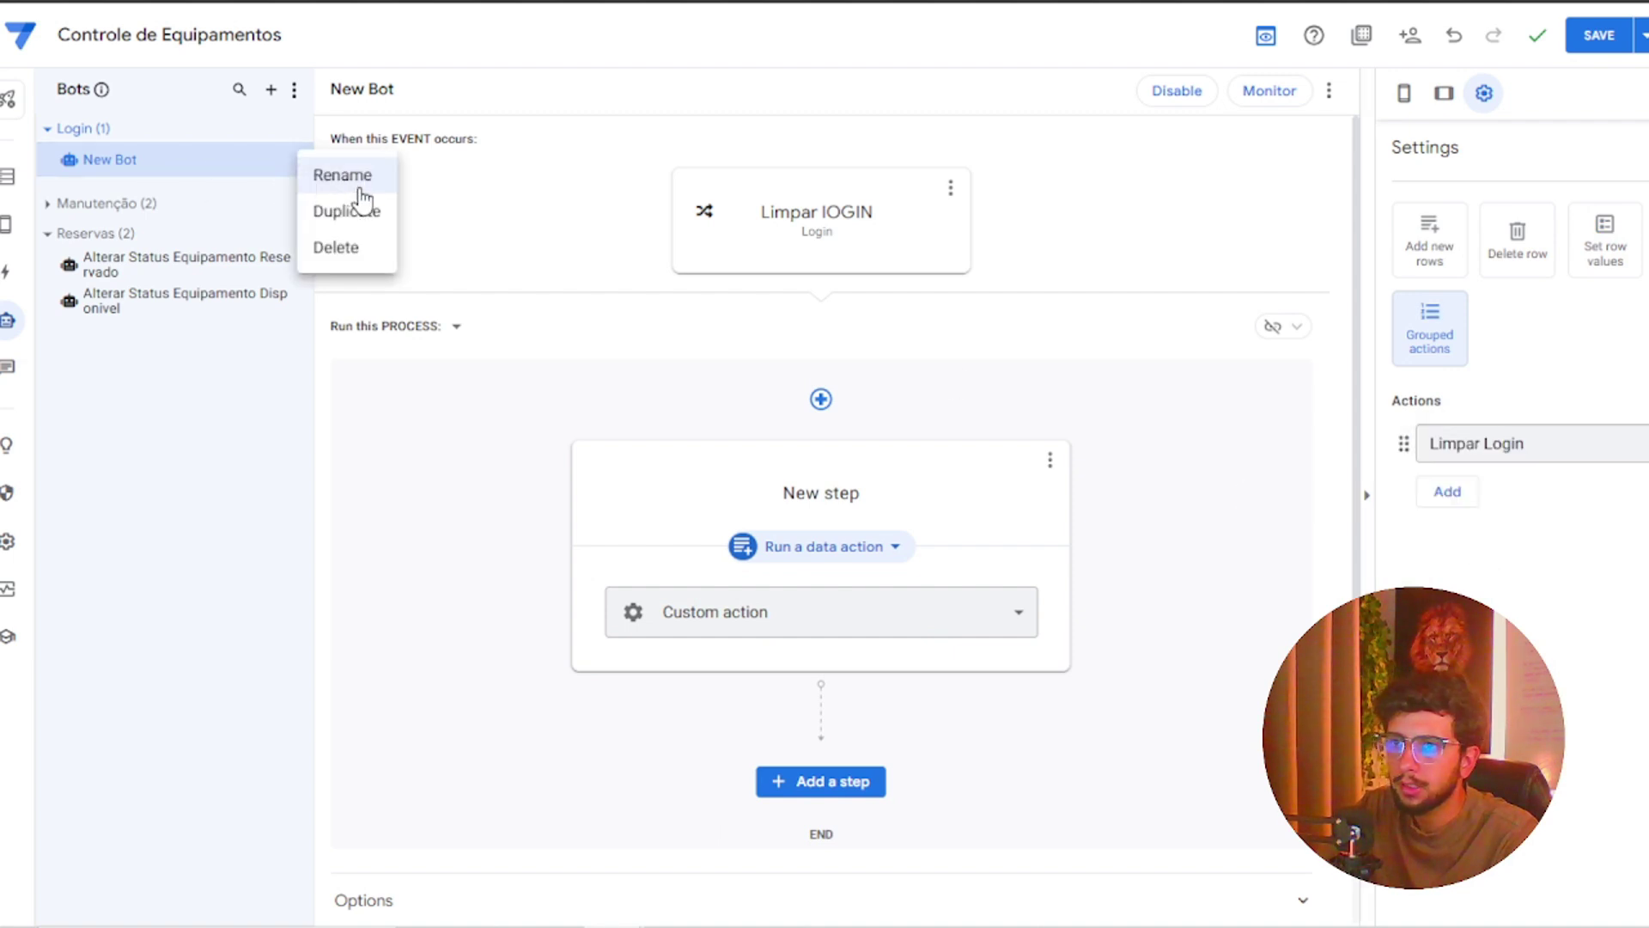
click(350, 177)
key(BackSpace)
key(BackSpace)
key(BackSpace)
key(BackSpace)
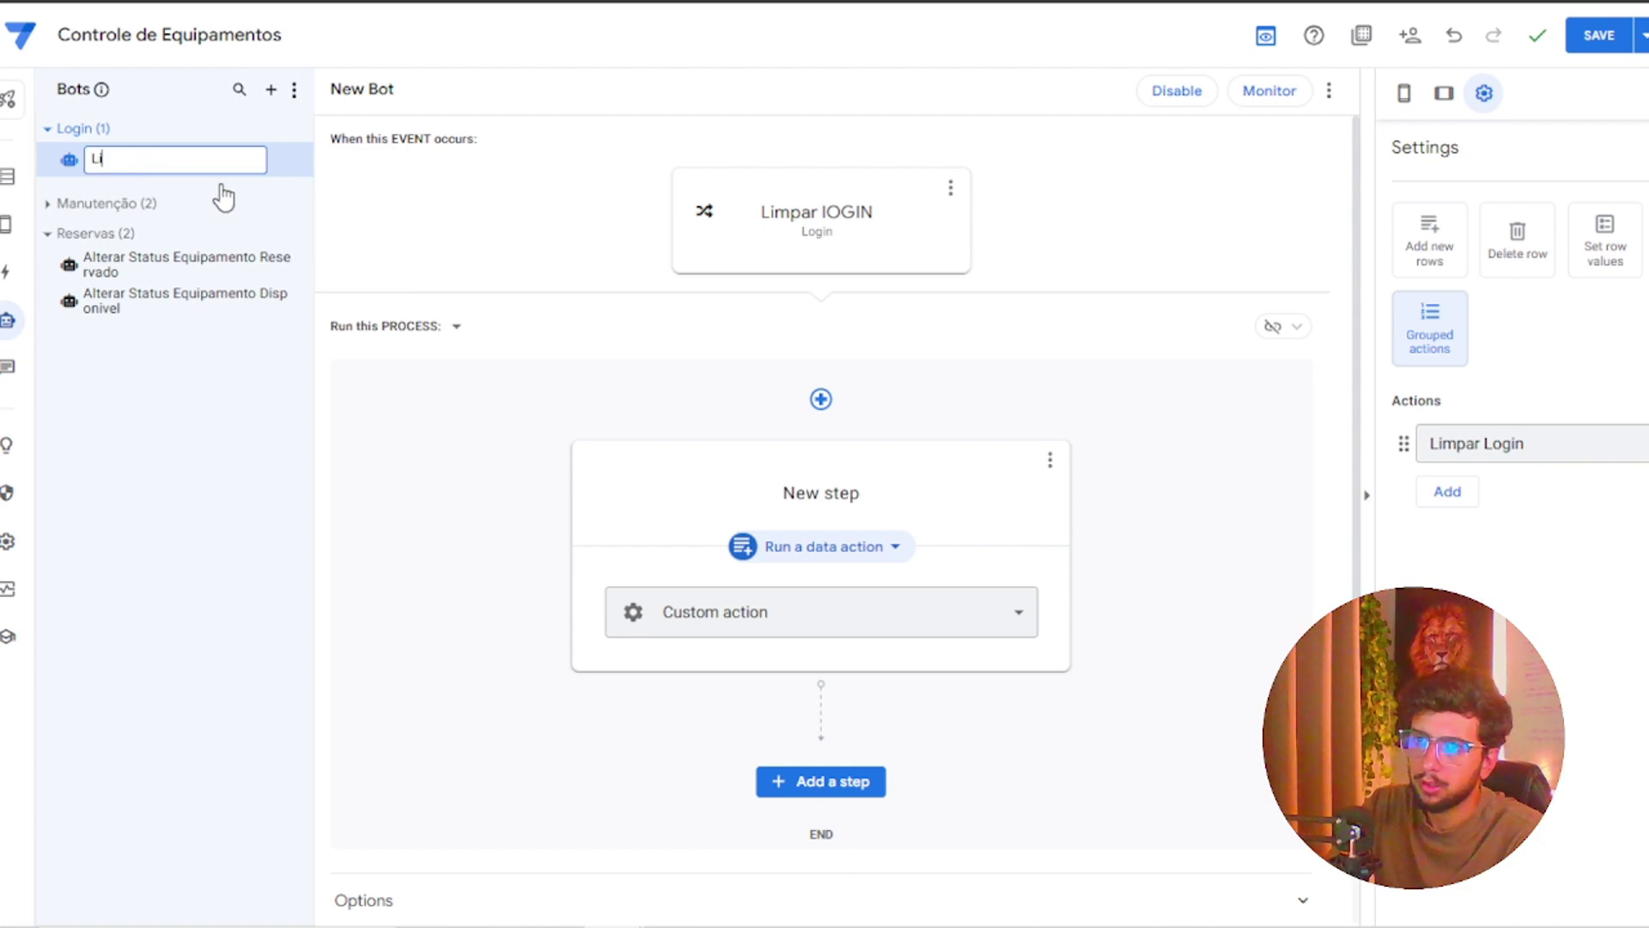
text(Limpar Login)
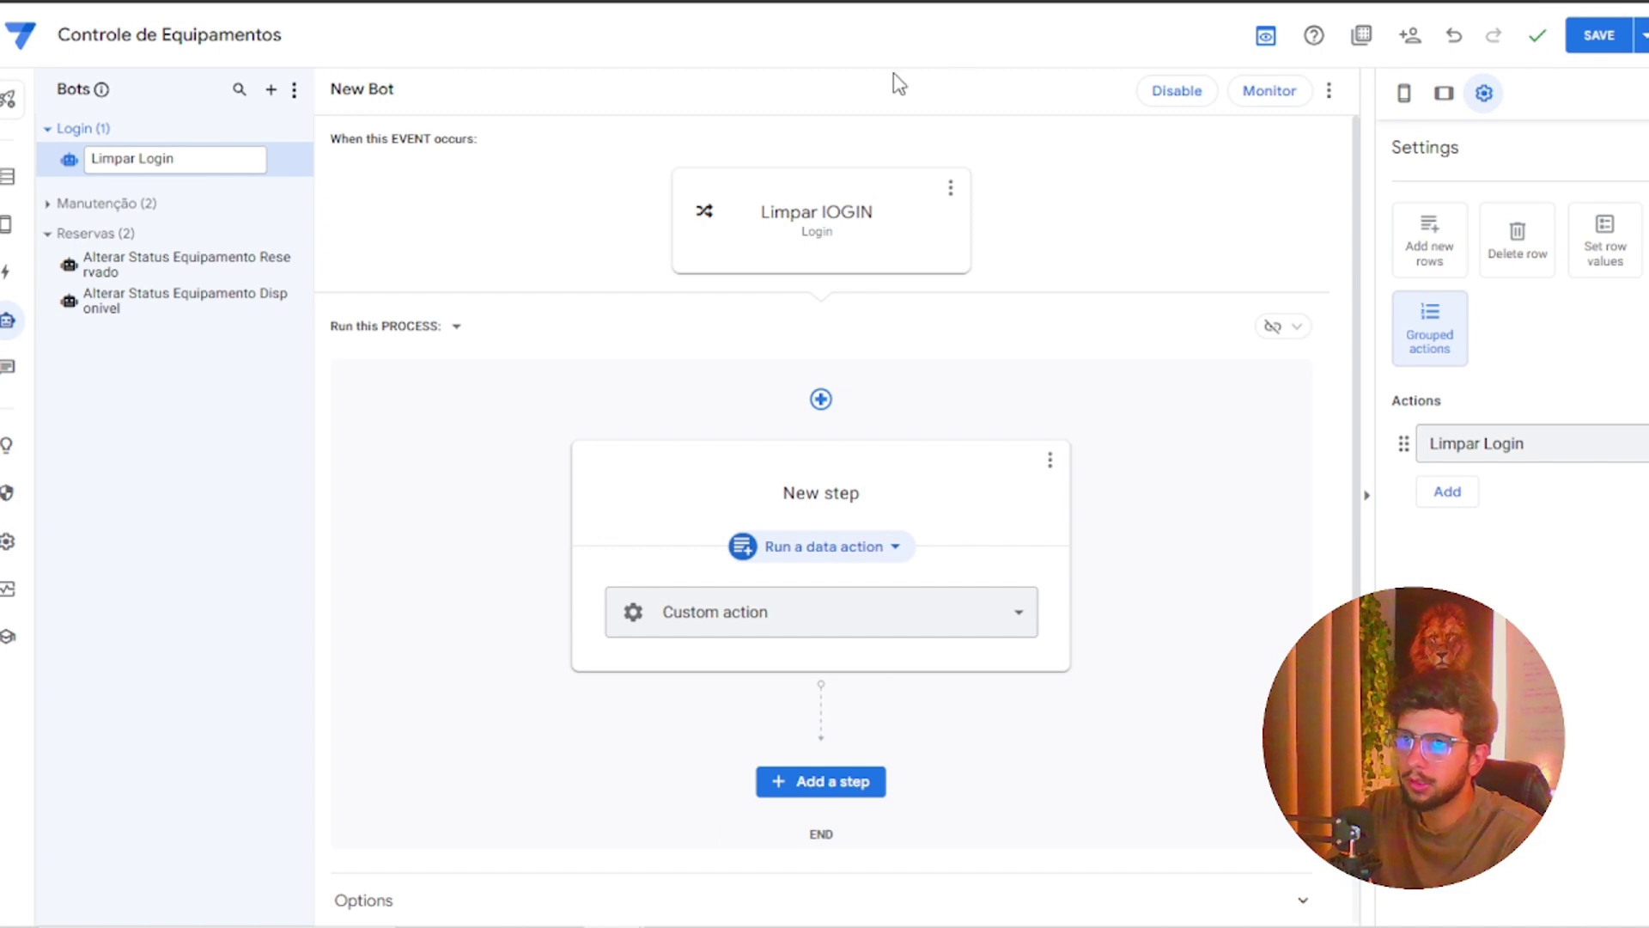
click(1599, 51)
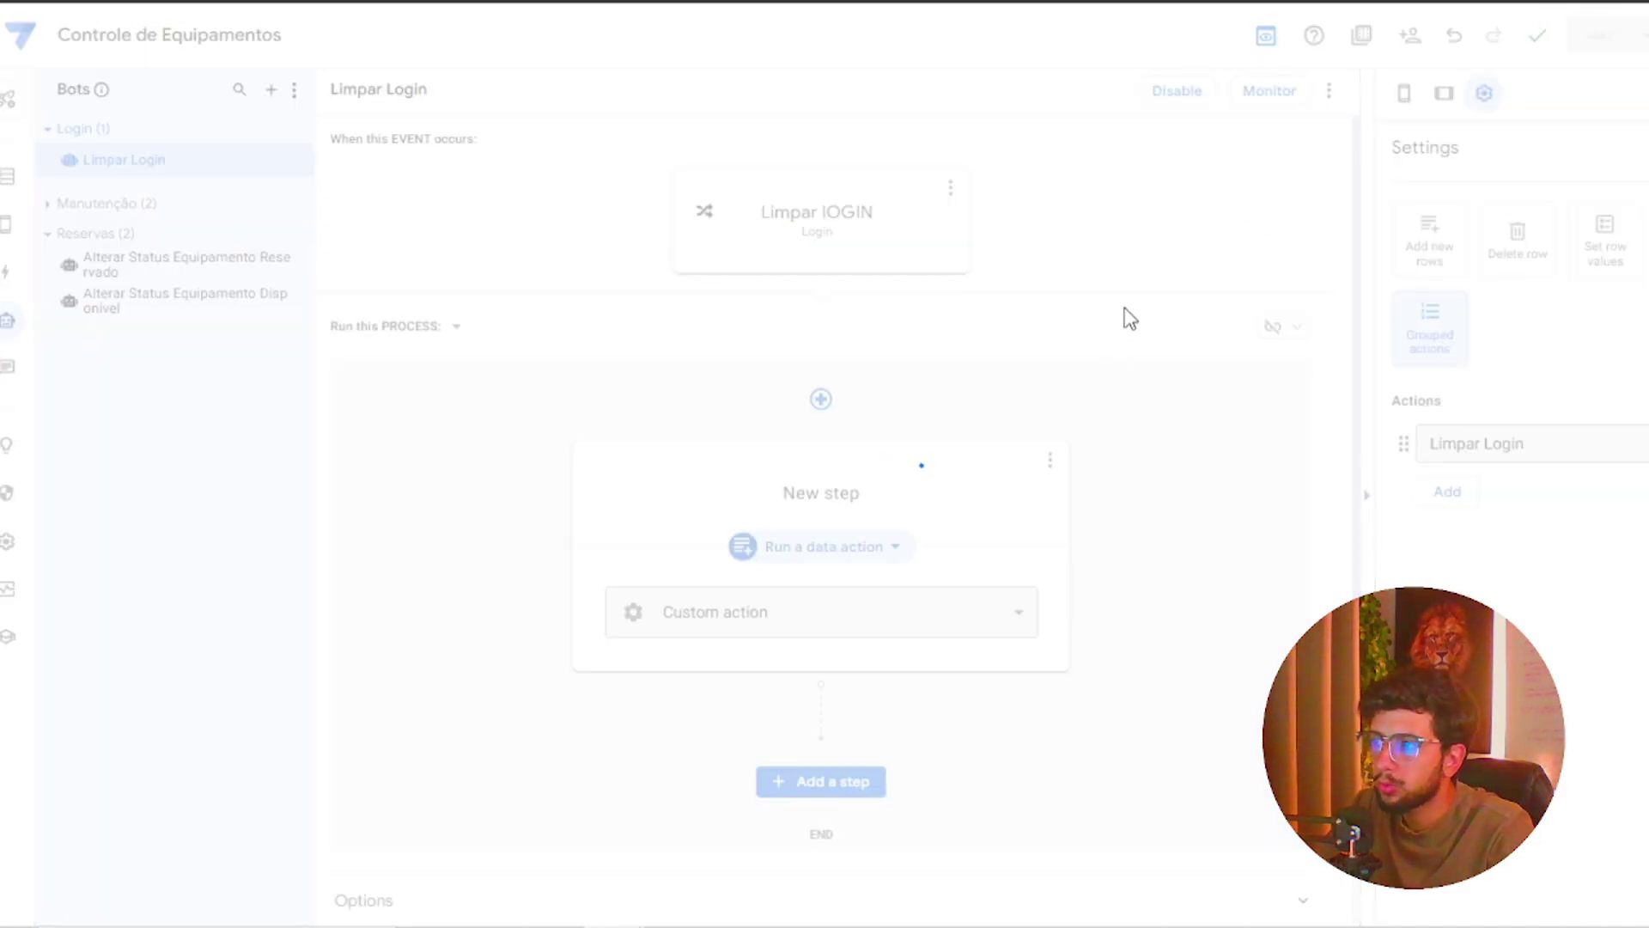
Clear the stored e-mail and password from A2:B2 of the Login sheet
click(15, 232)
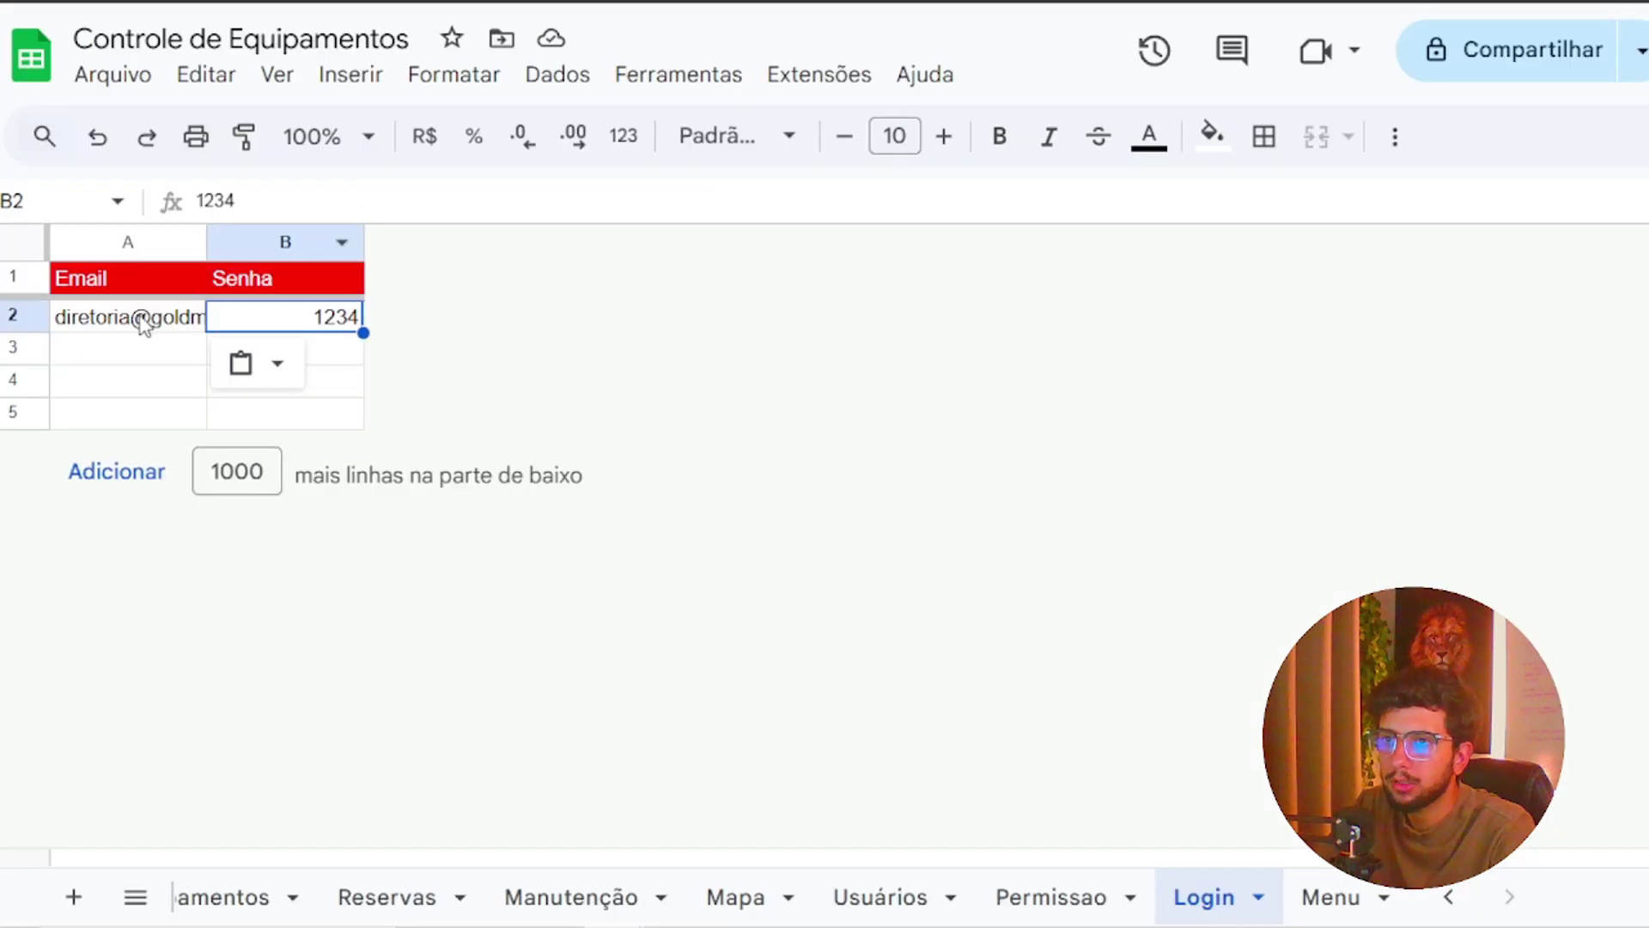
drag(142, 320, 283, 317)
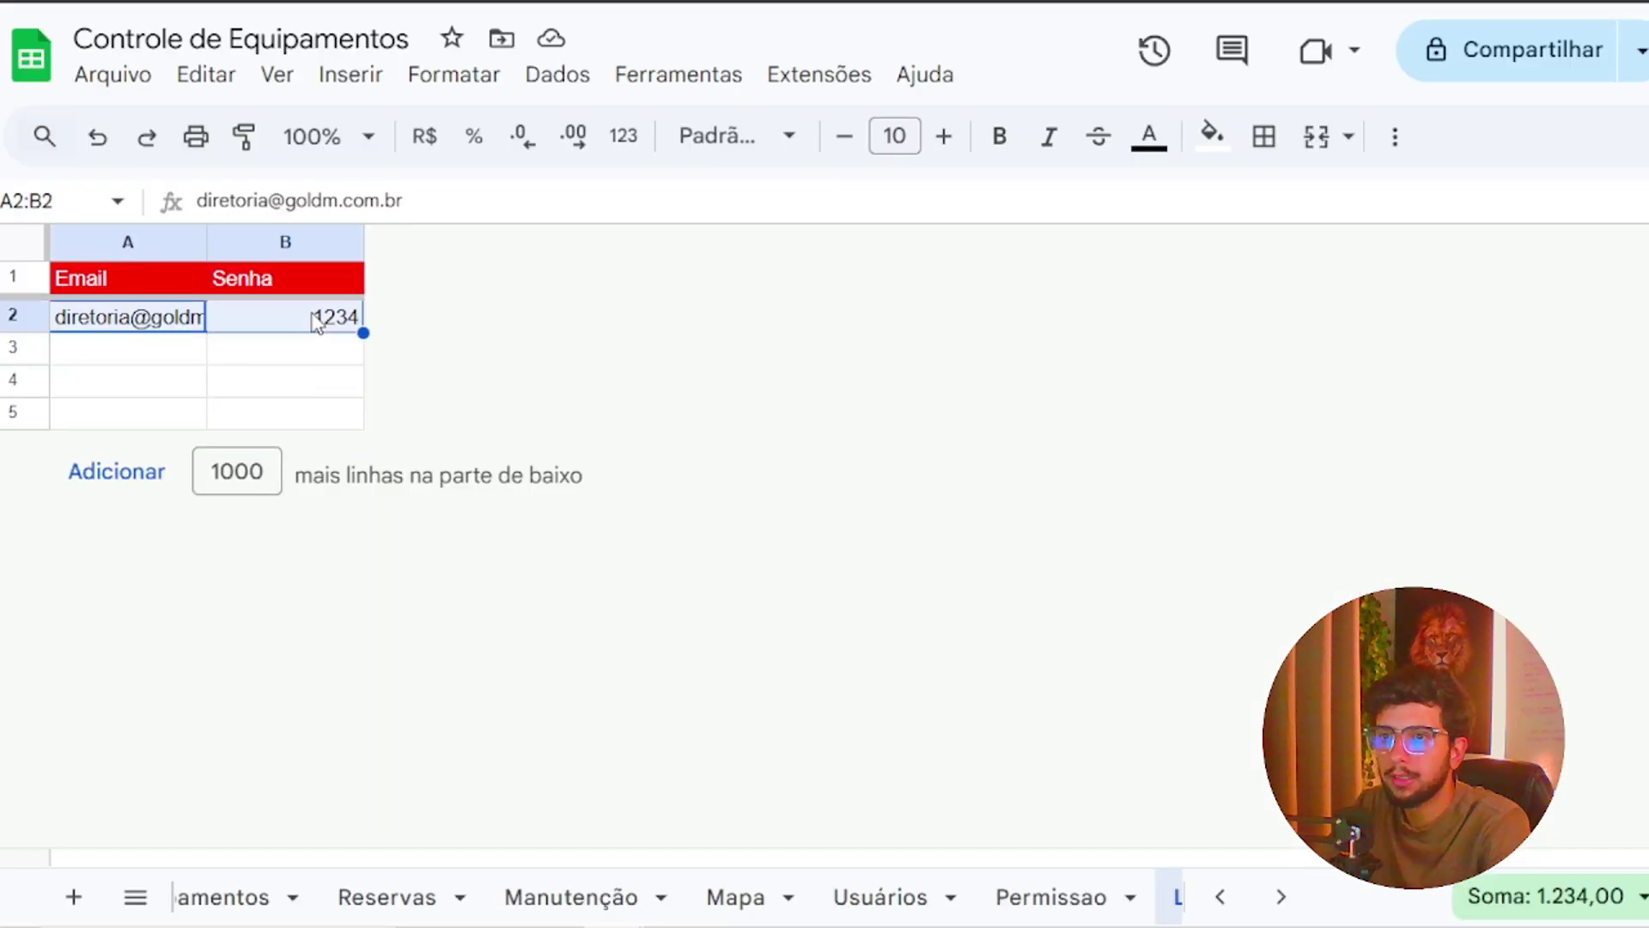
key(Delete)
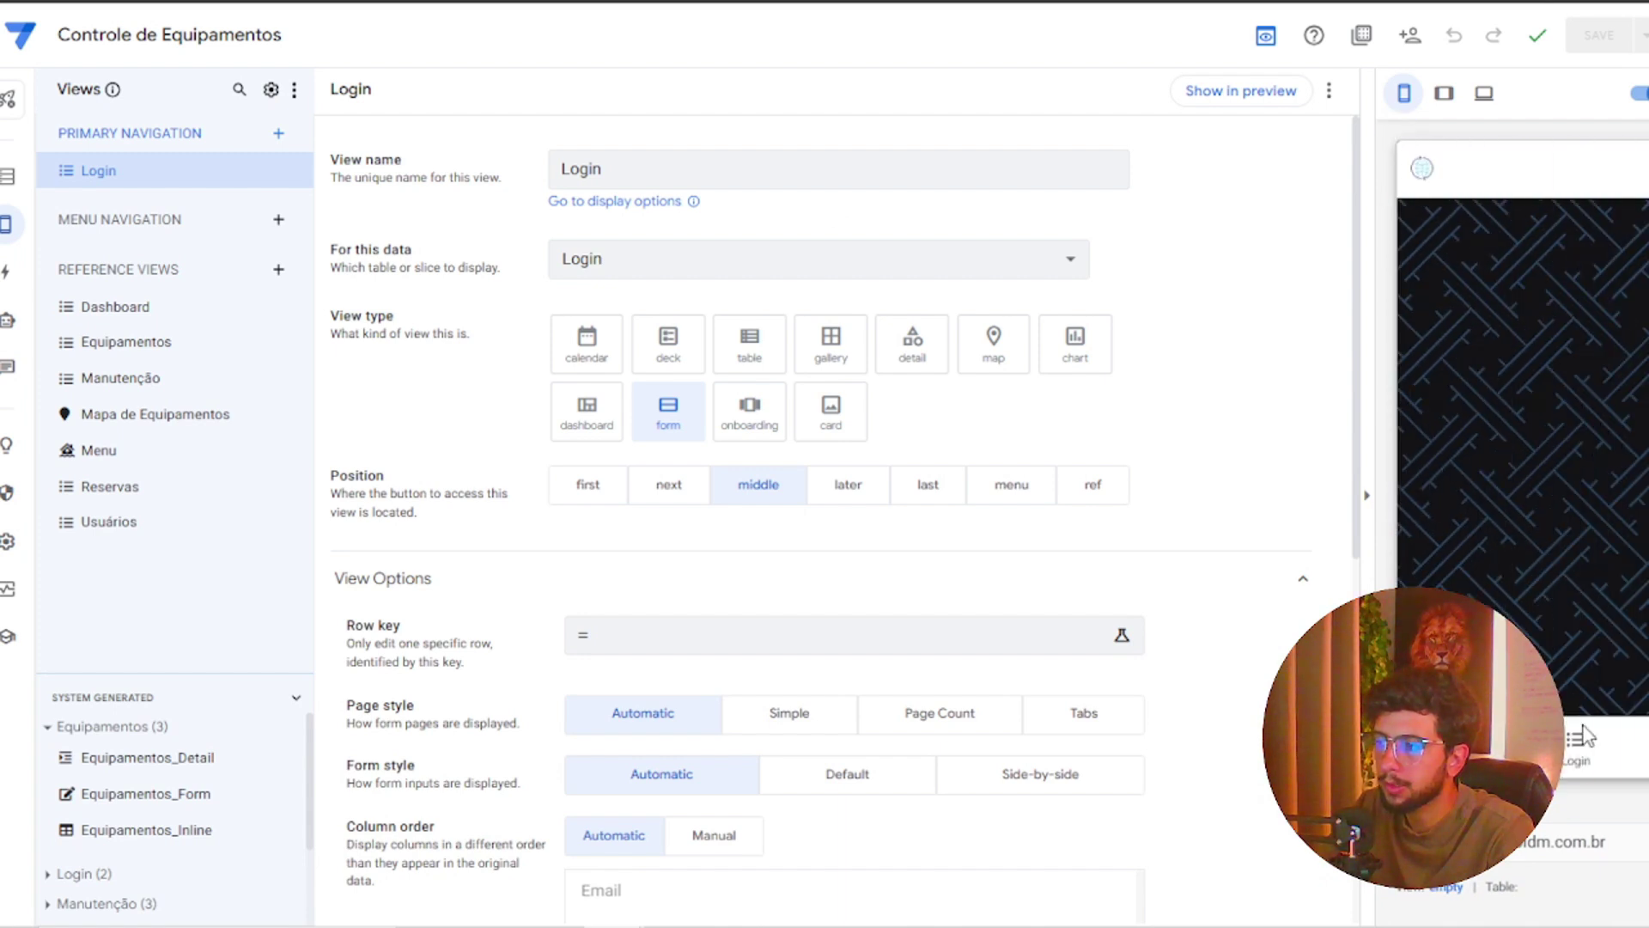
Submit the preview's Login form with the login e-mail and password
click(1583, 761)
click(1539, 285)
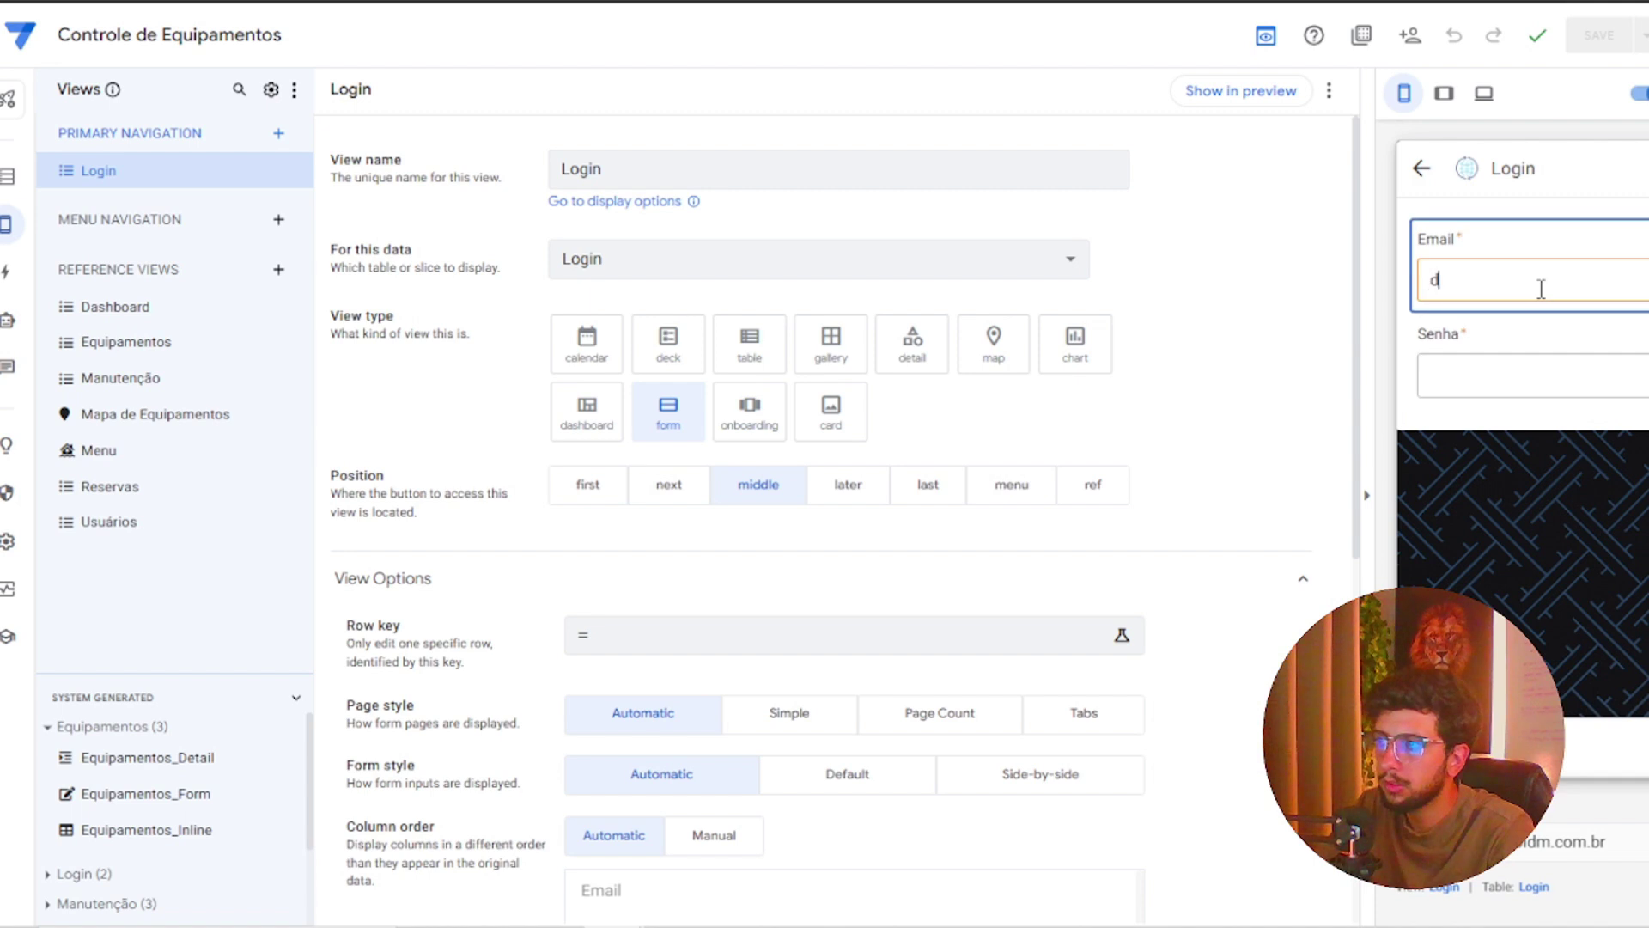
key(Down)
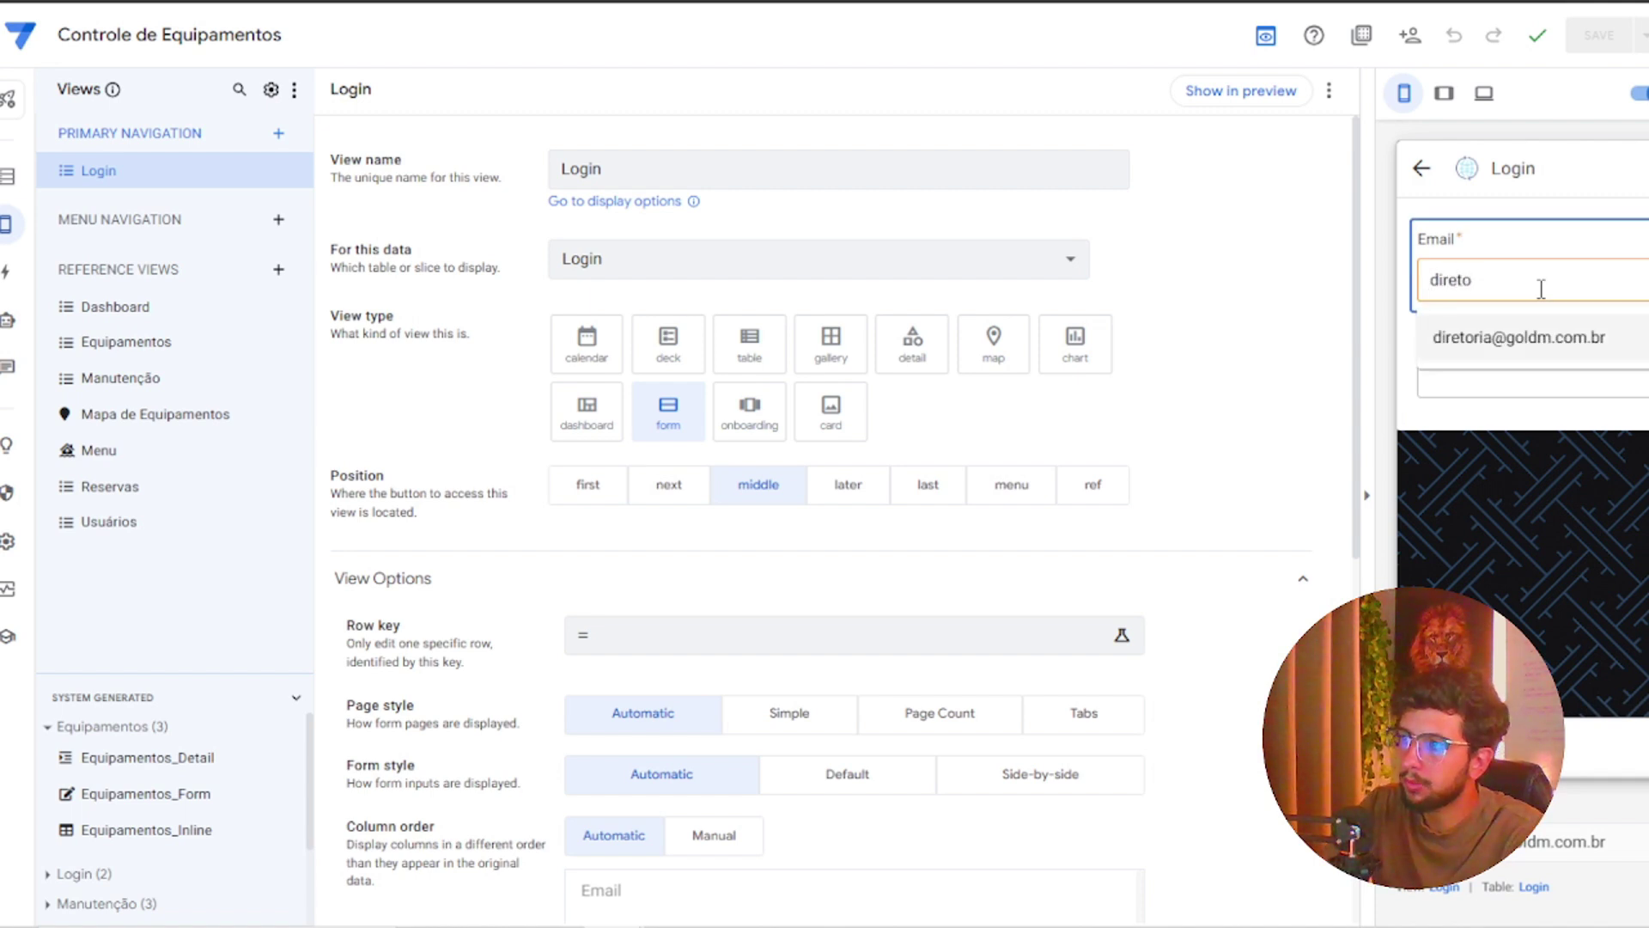
key(Return)
click(1494, 357)
text(123)
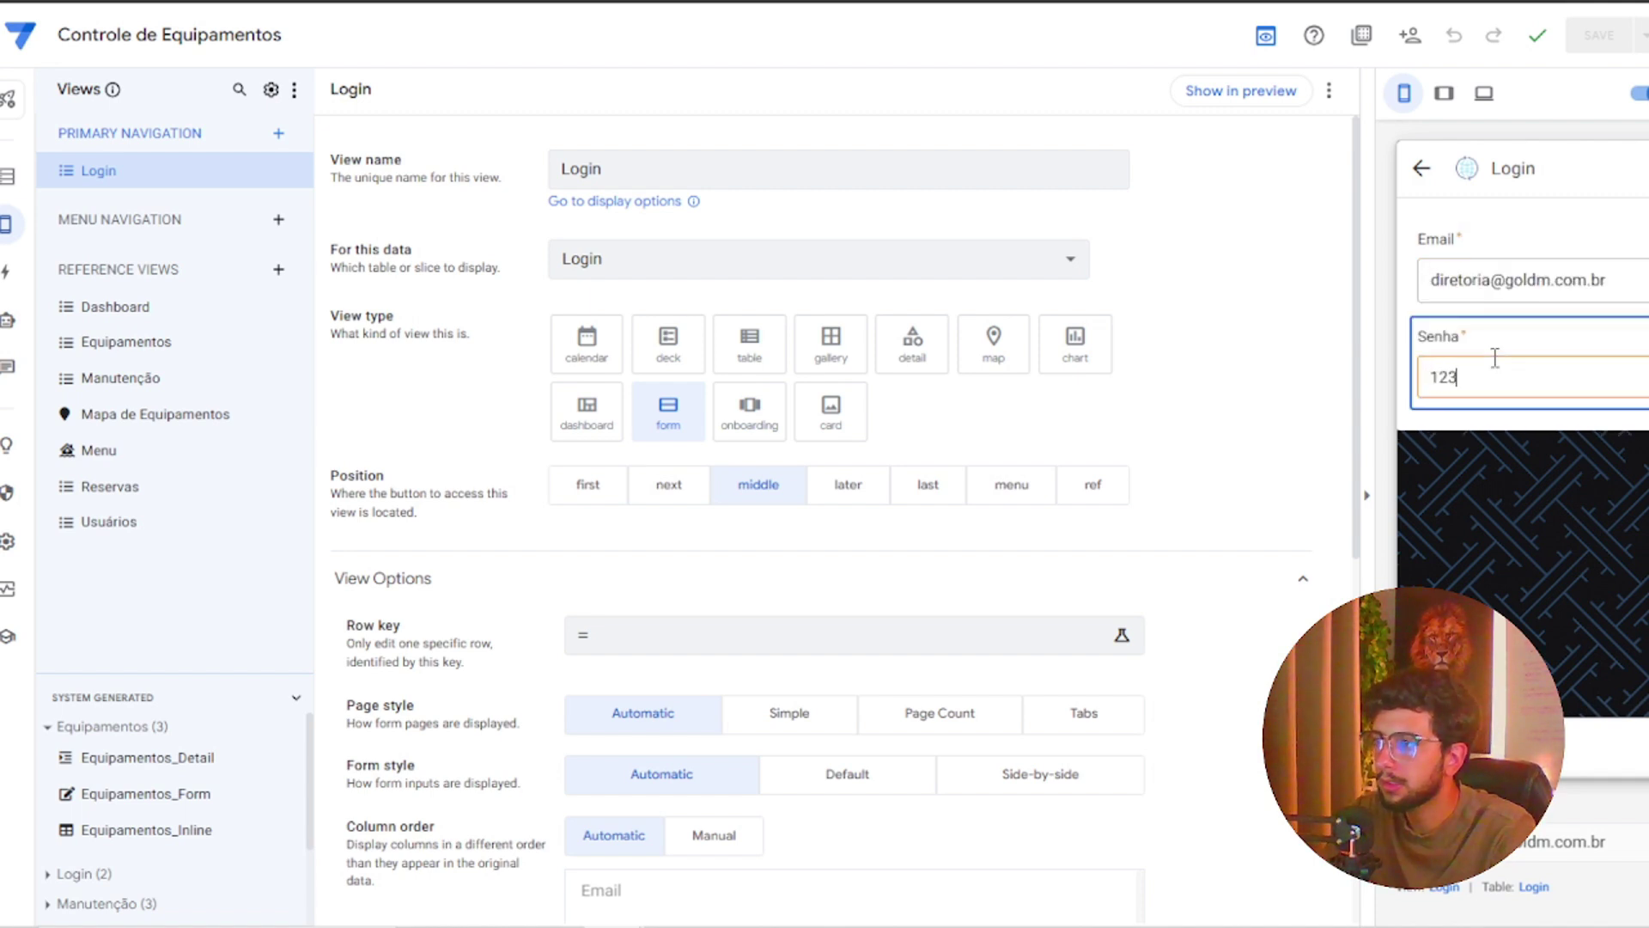
text(4)
key(Return)
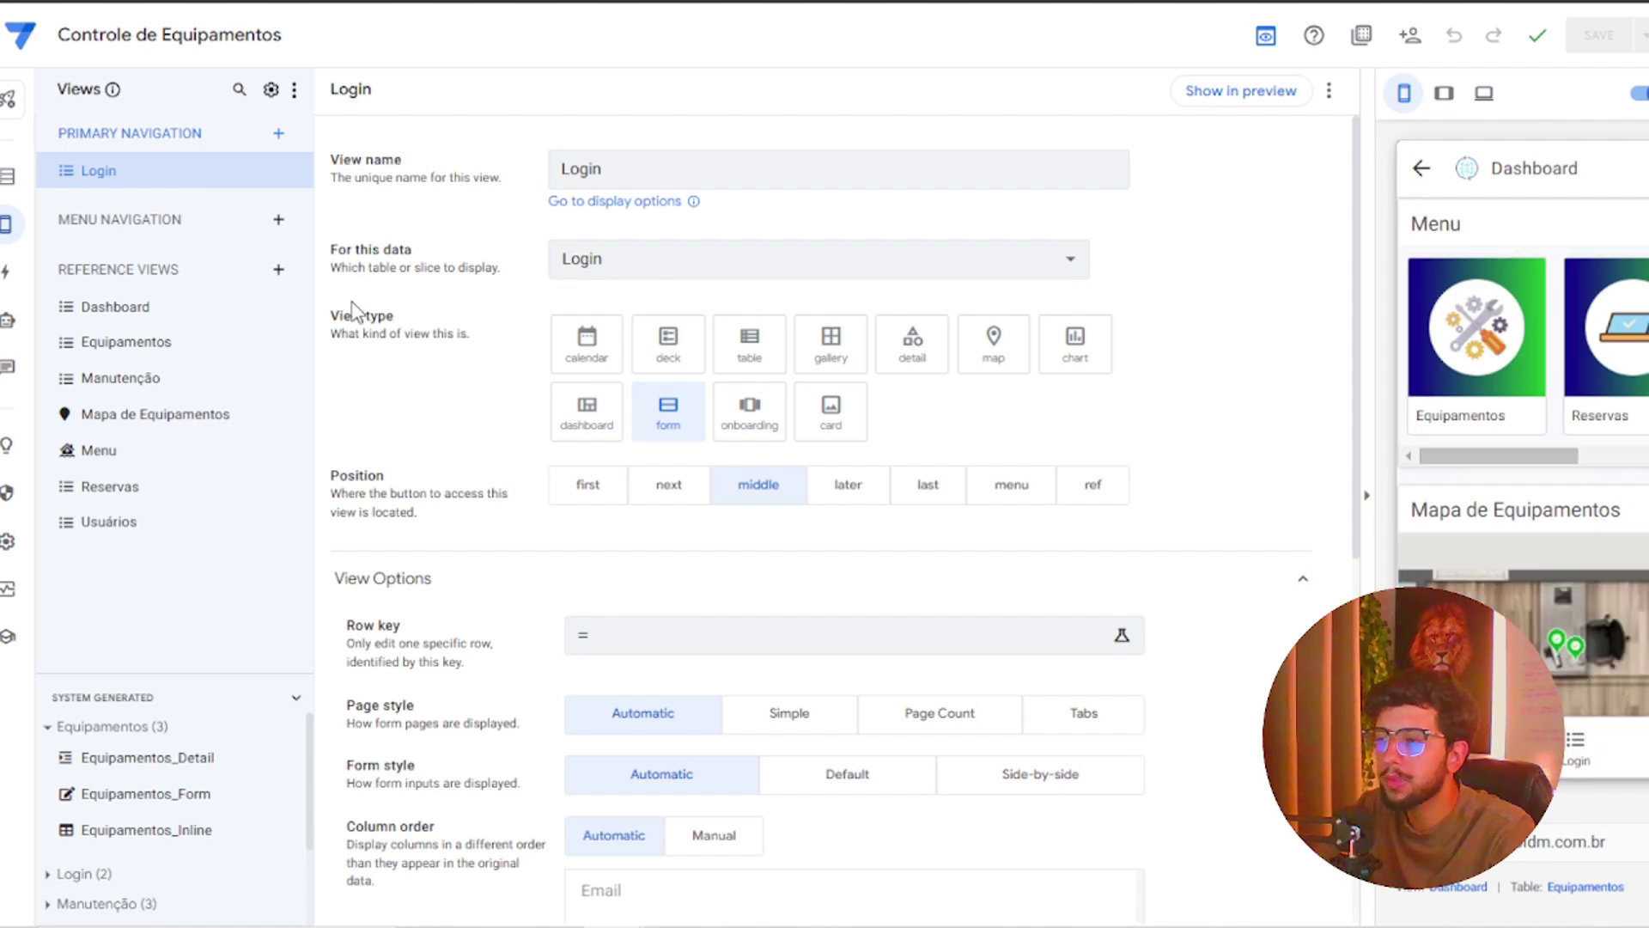
click(12, 323)
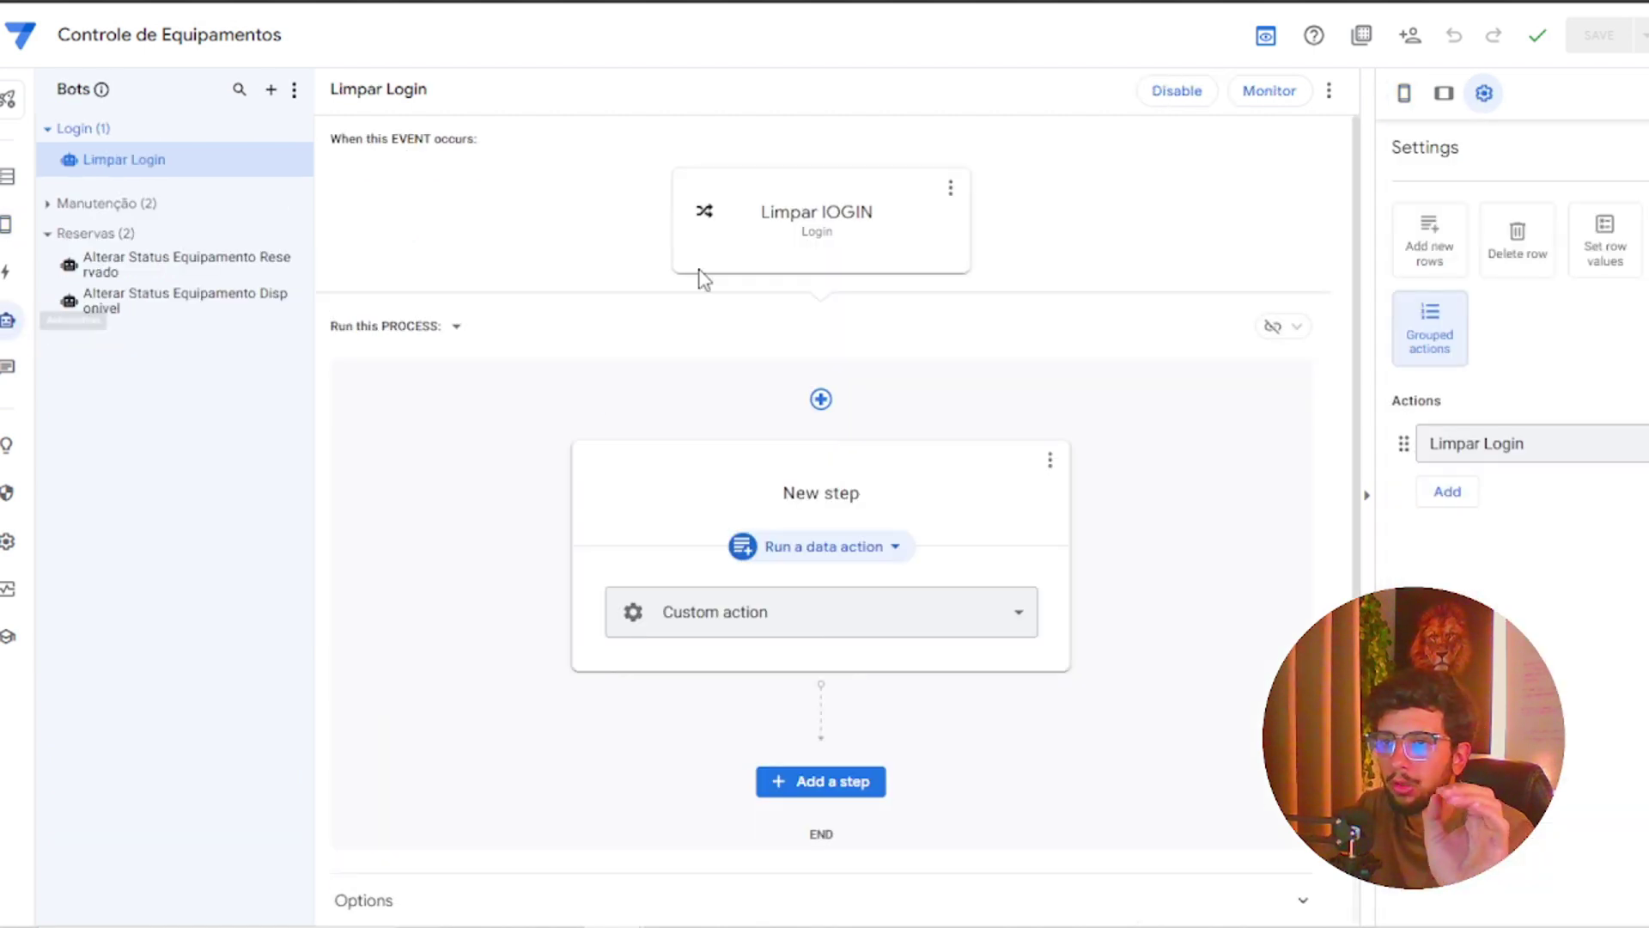
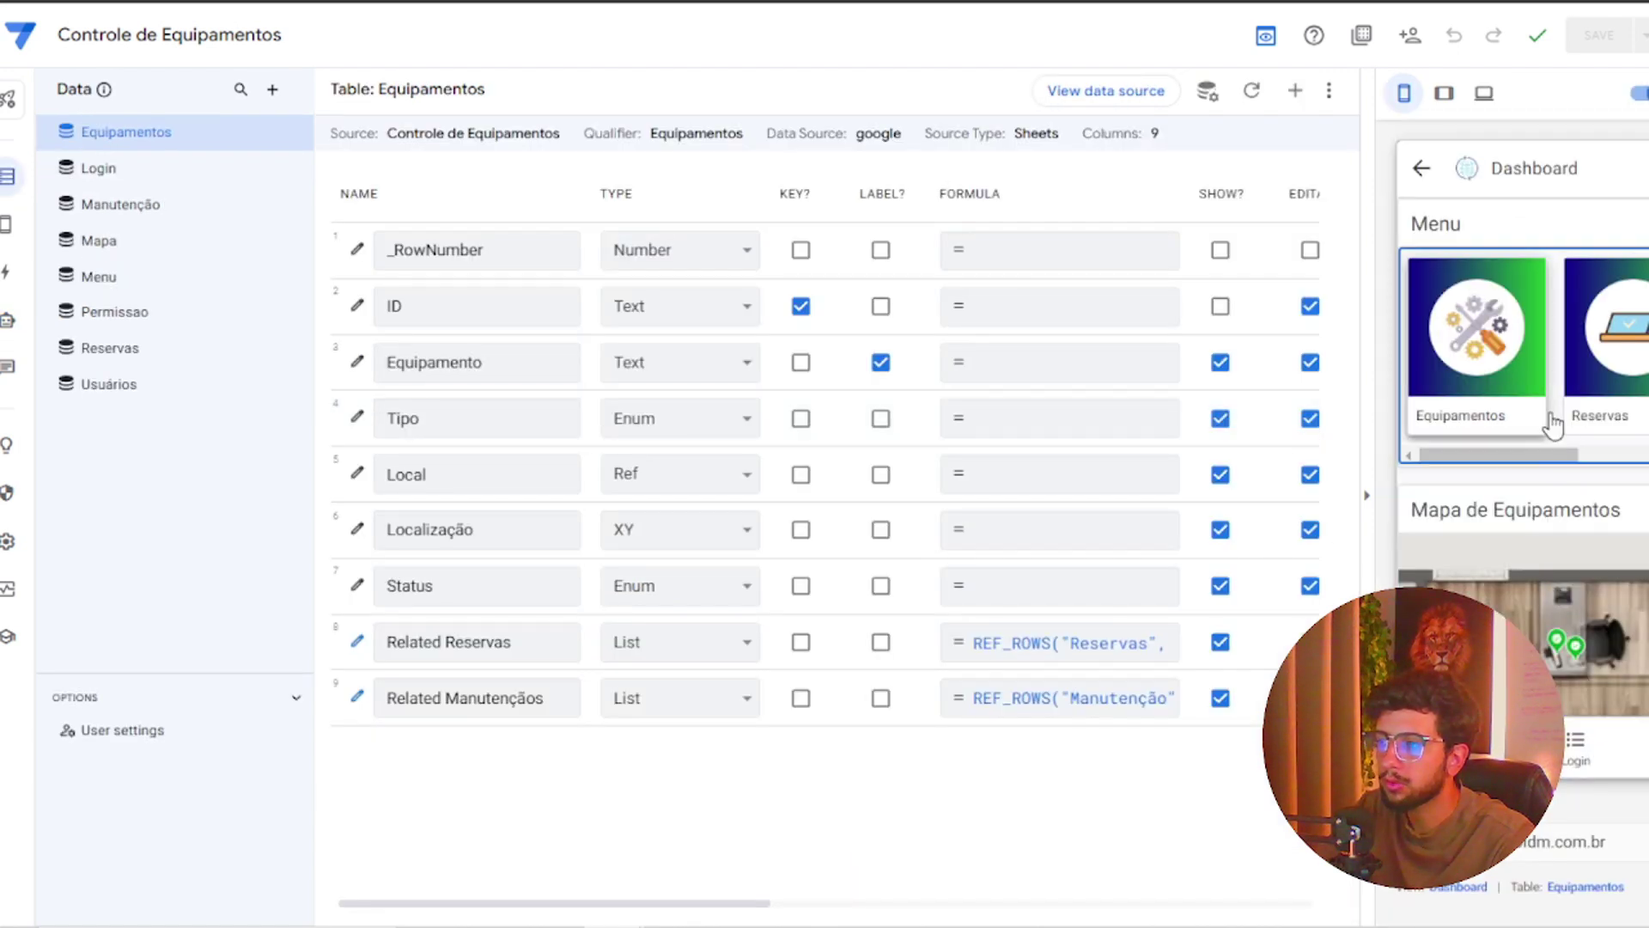
Log in to the app preview with the director's e-mail and the account password
scroll(1502, 416, right, 3)
scroll(1509, 447, left, 3)
scroll(1478, 382, right, 3)
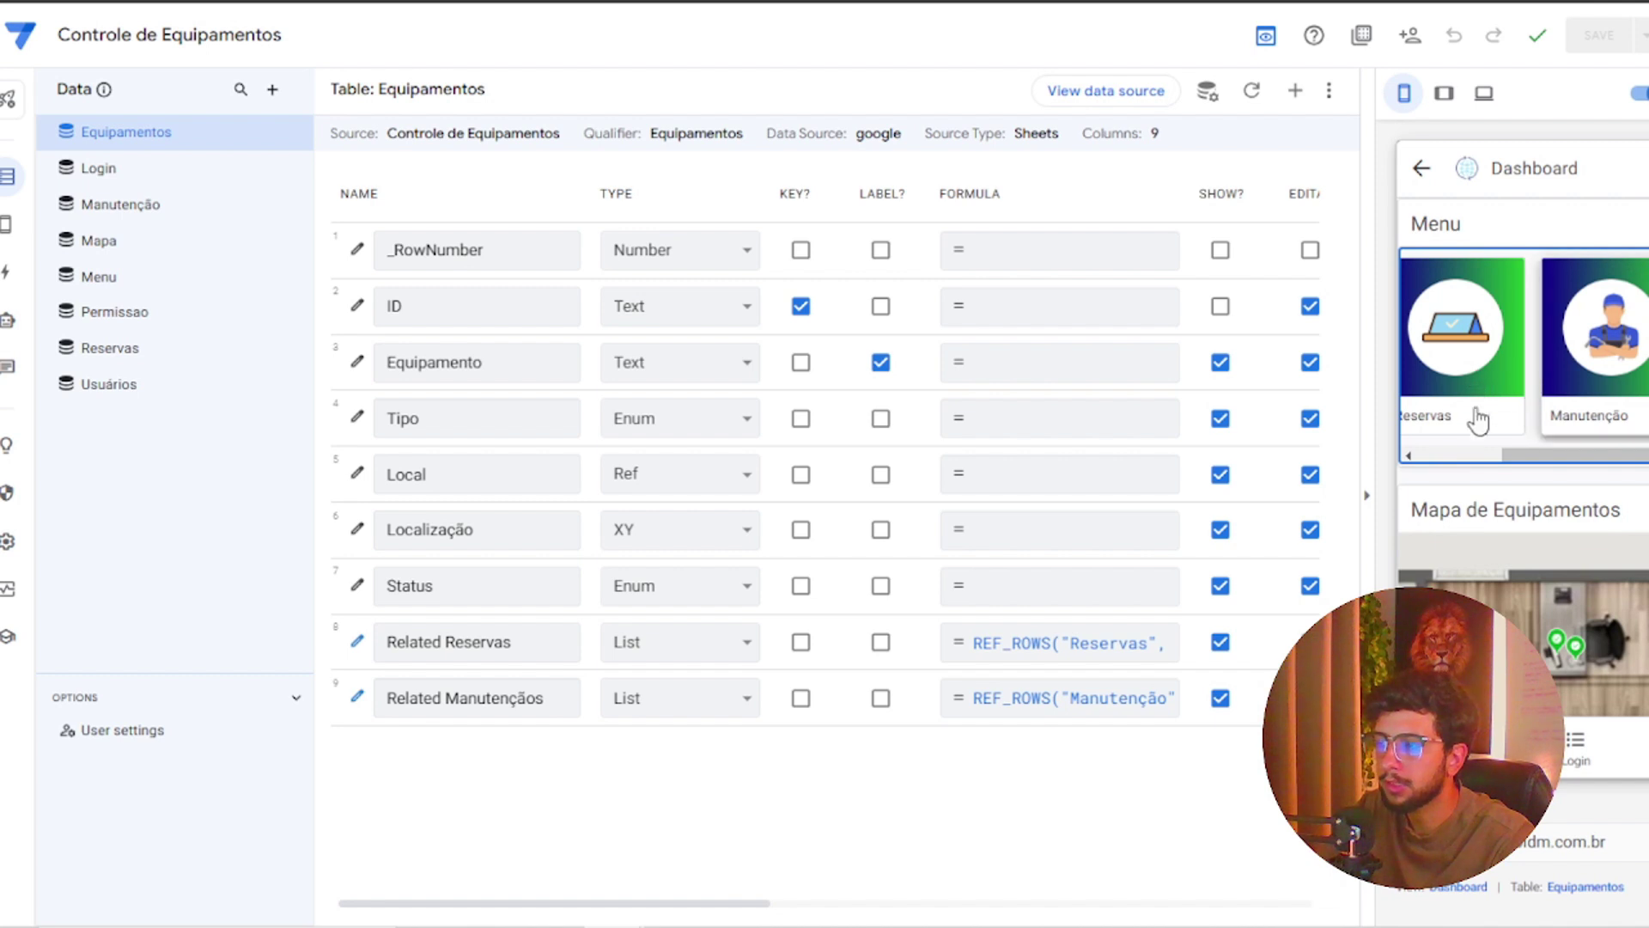
click(1577, 745)
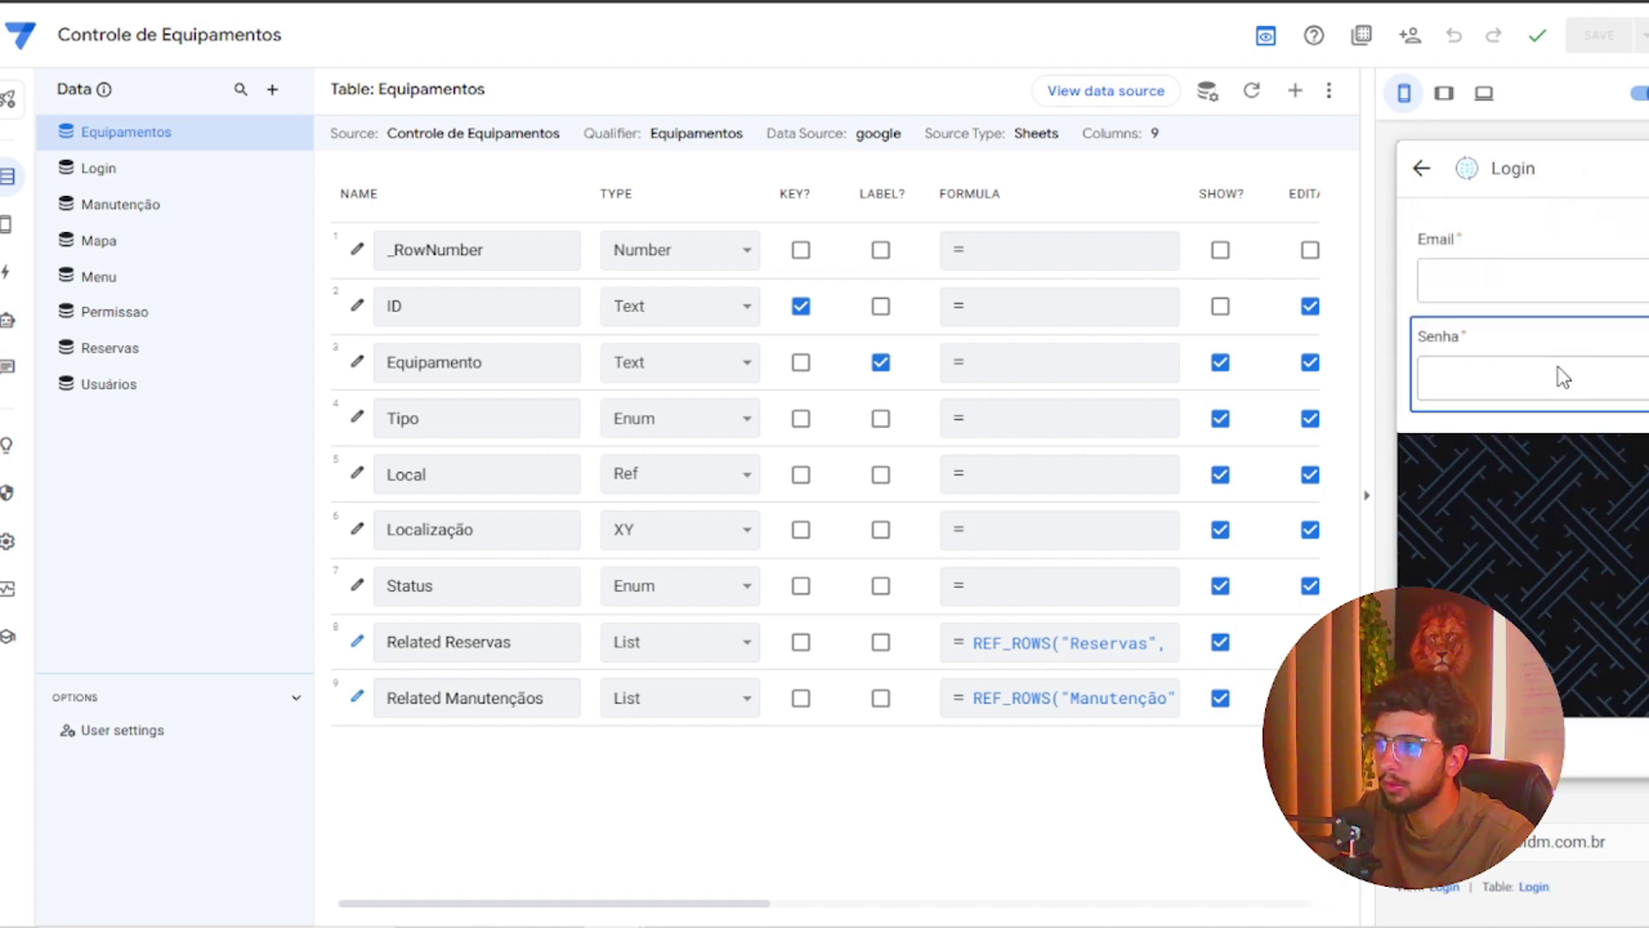
click(1535, 382)
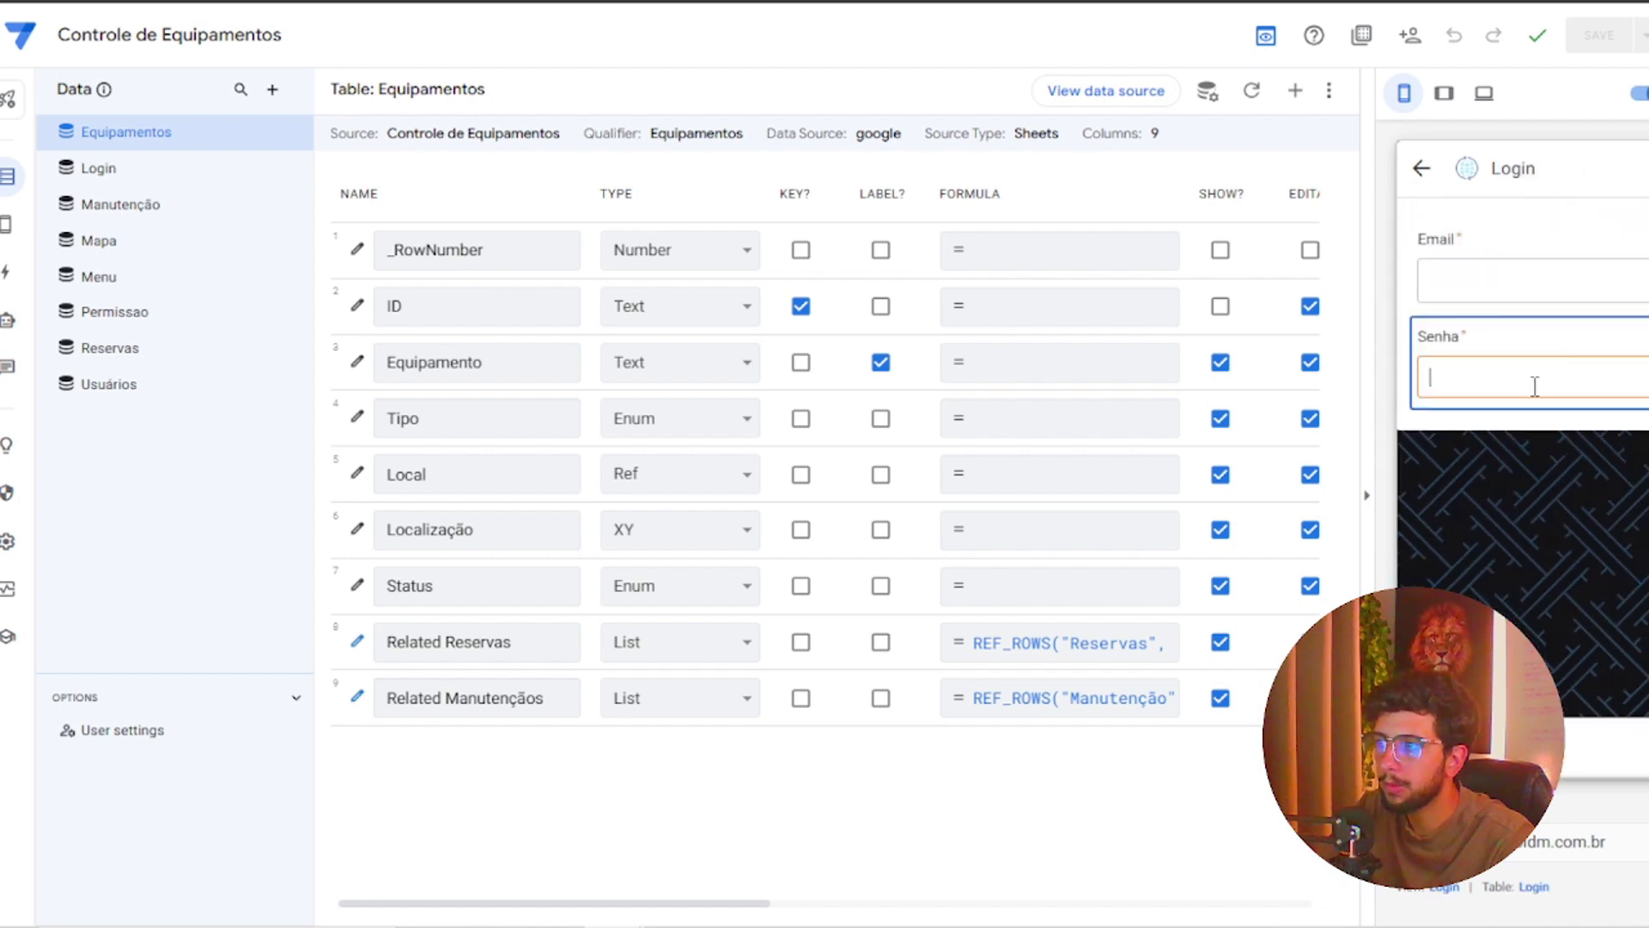
click(1526, 296)
text(d)
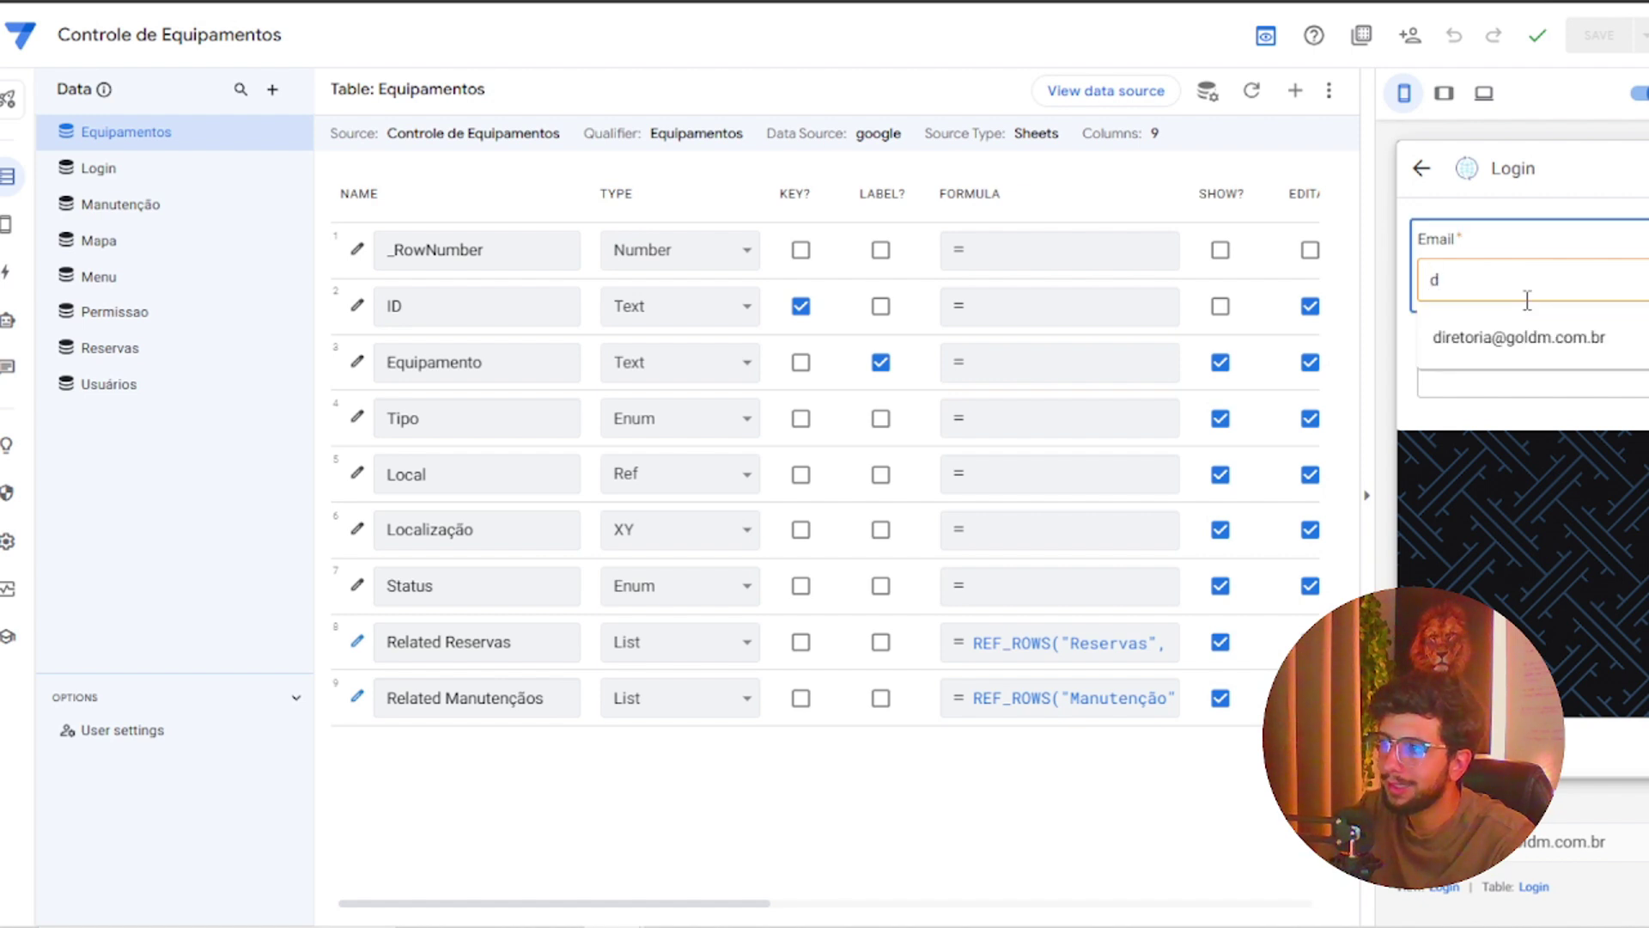
key(Down)
key(Return)
key(Tab)
text(1)
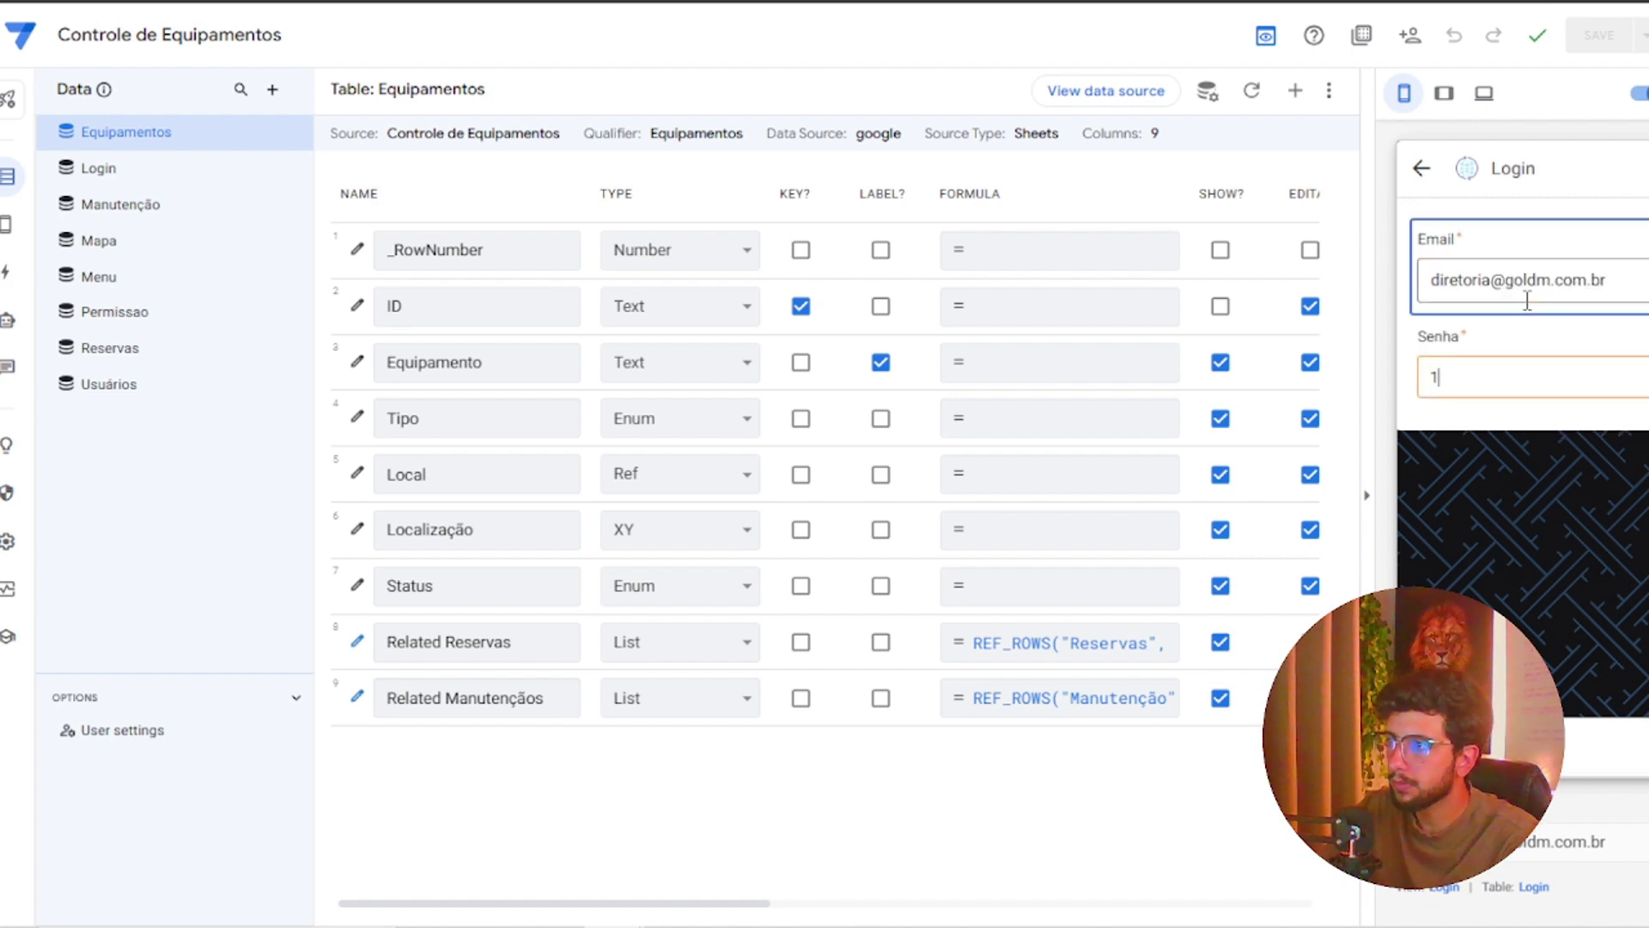
text(234)
key(Return)
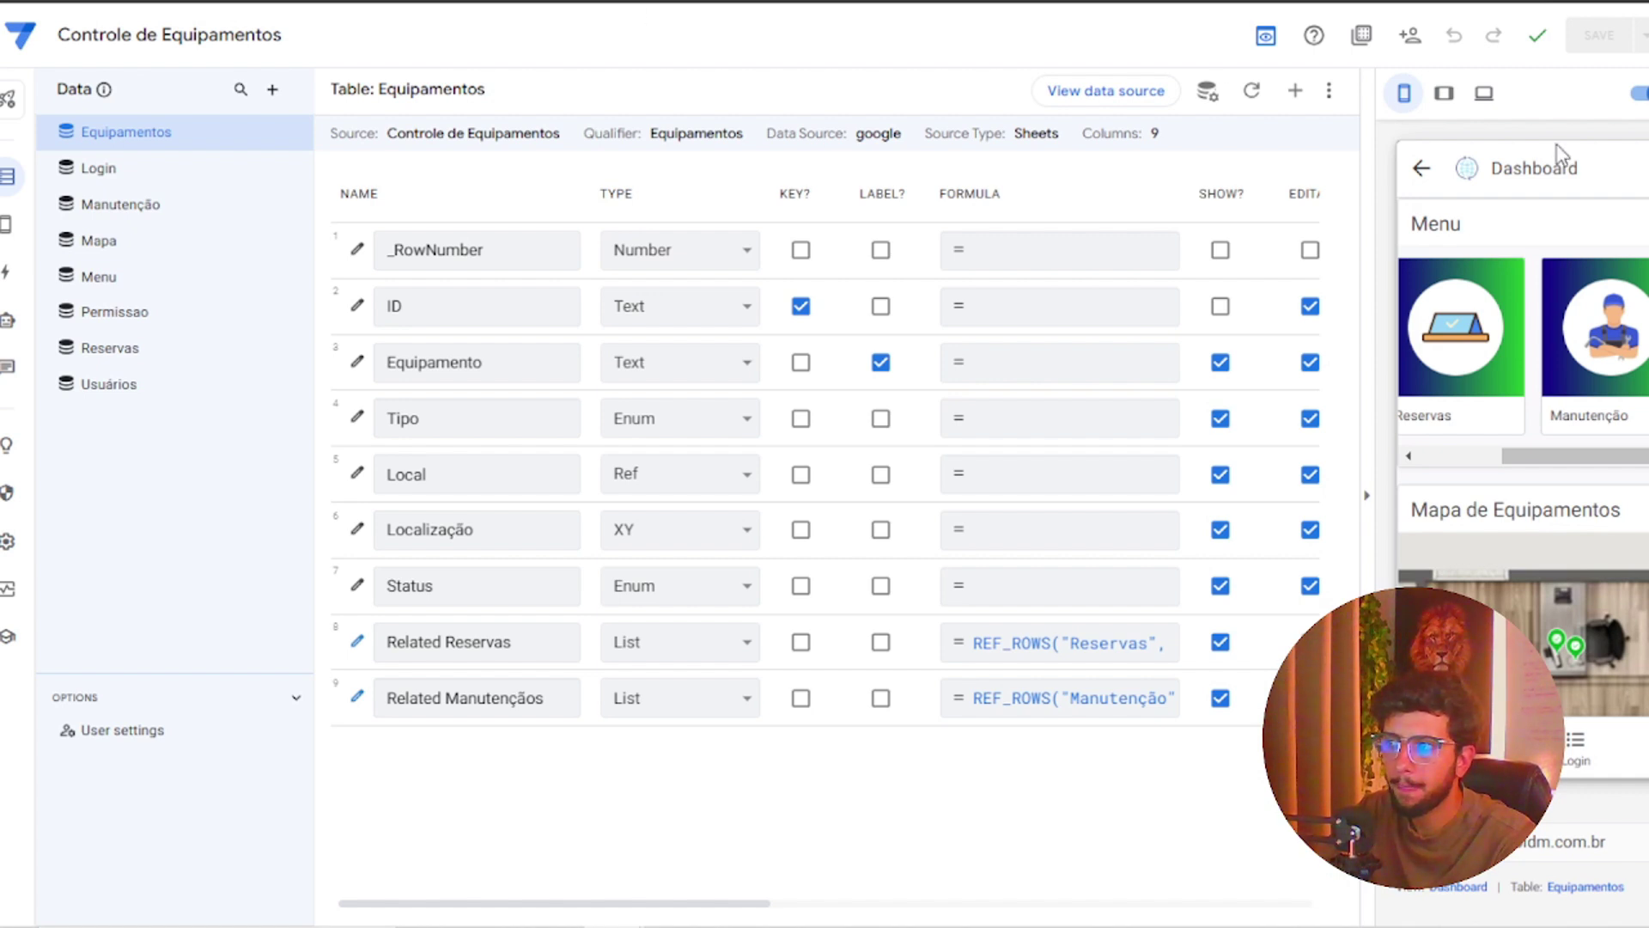
Reload the editor and log in again with the director's suggested e-mail address
key(F5)
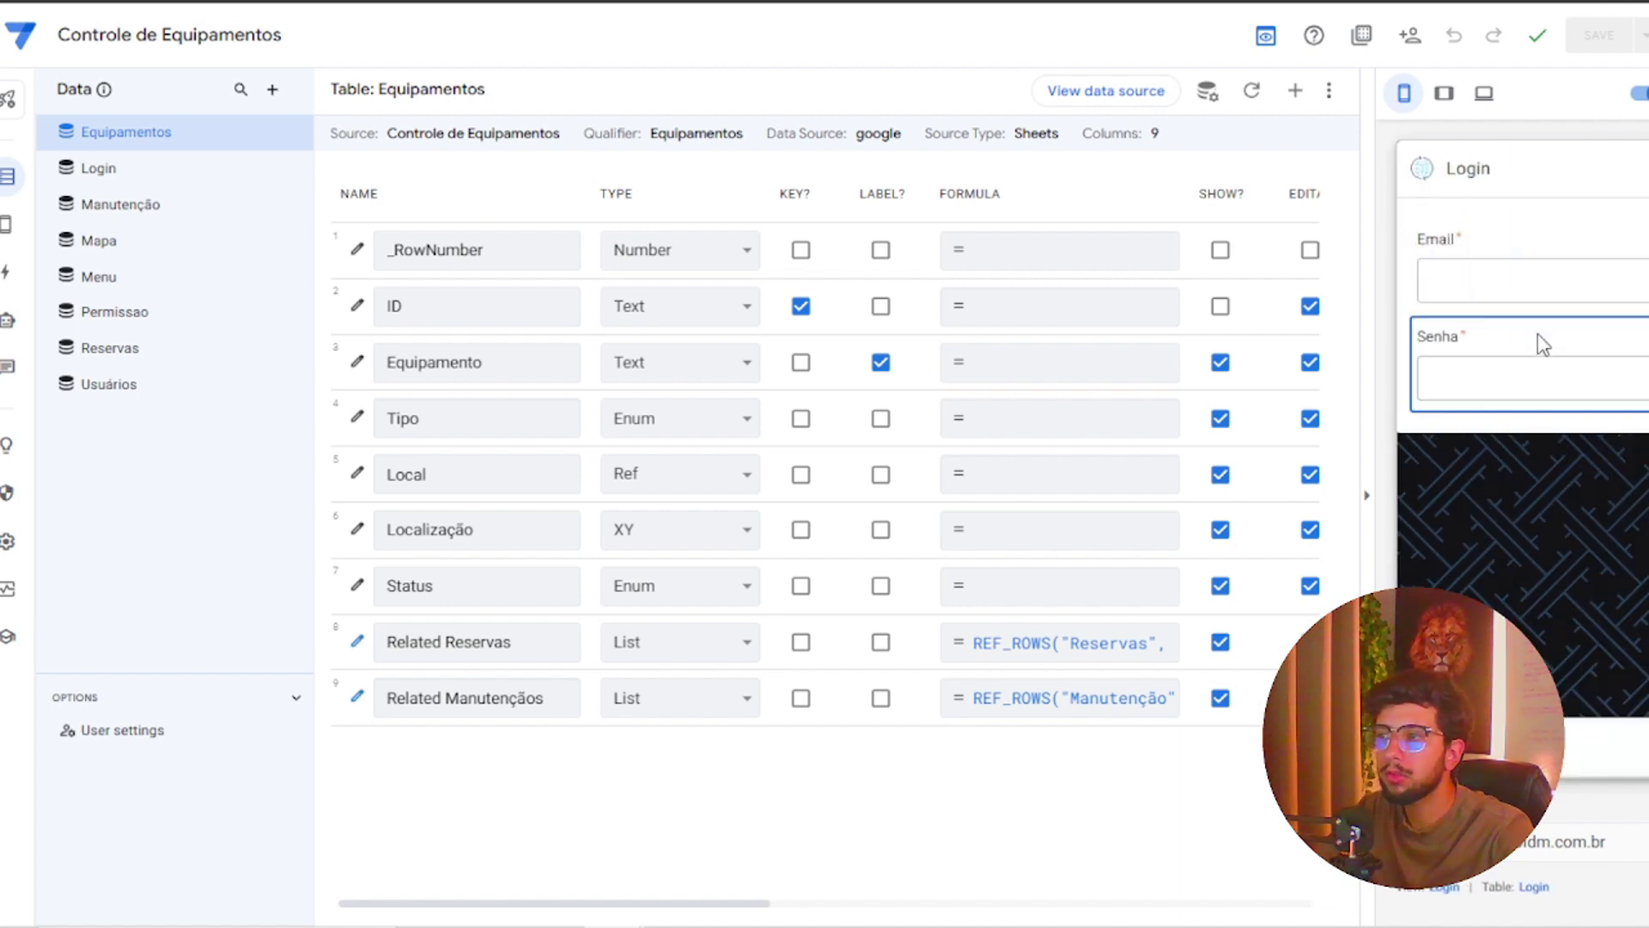
click(1532, 267)
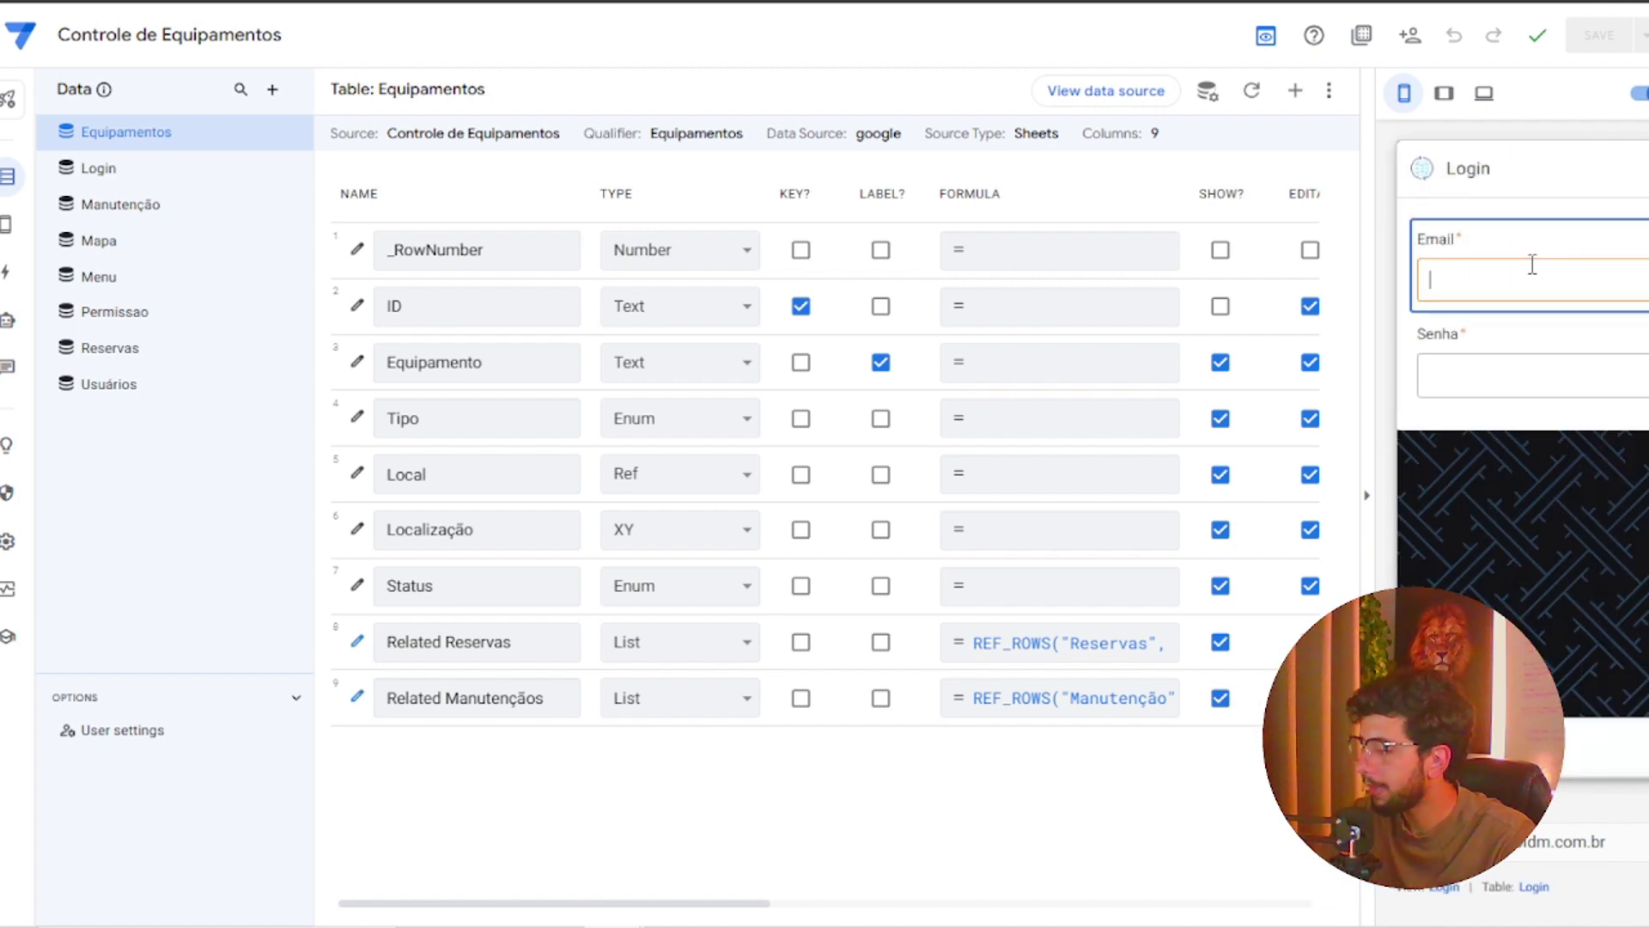
text(dire)
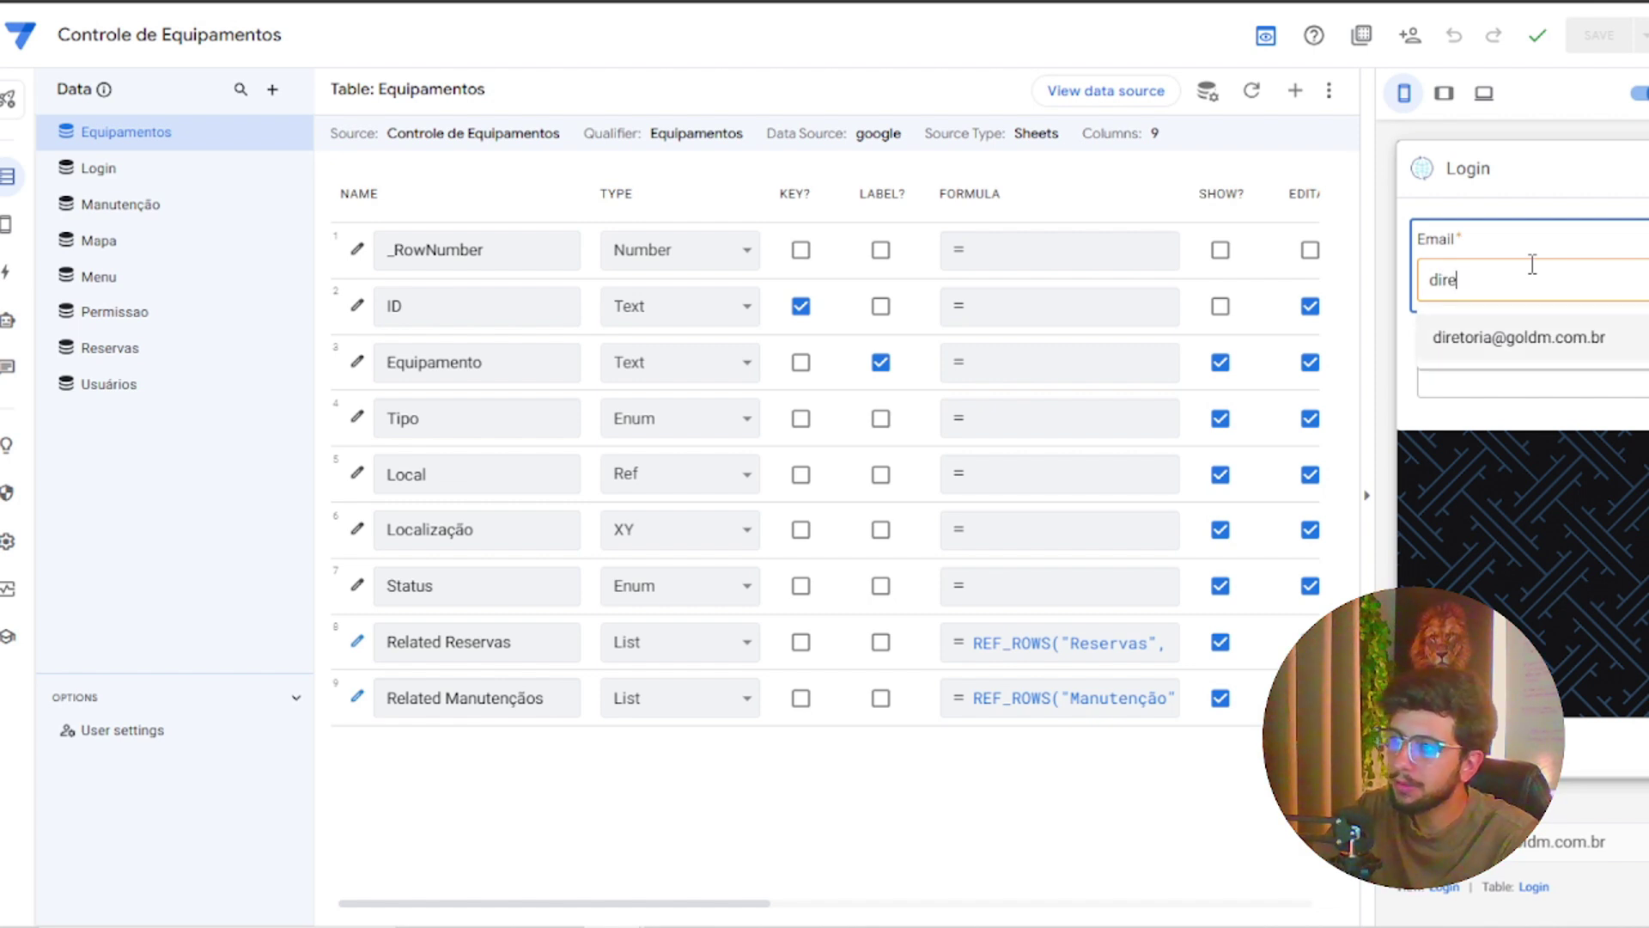
key(Down)
key(Return)
click(1513, 379)
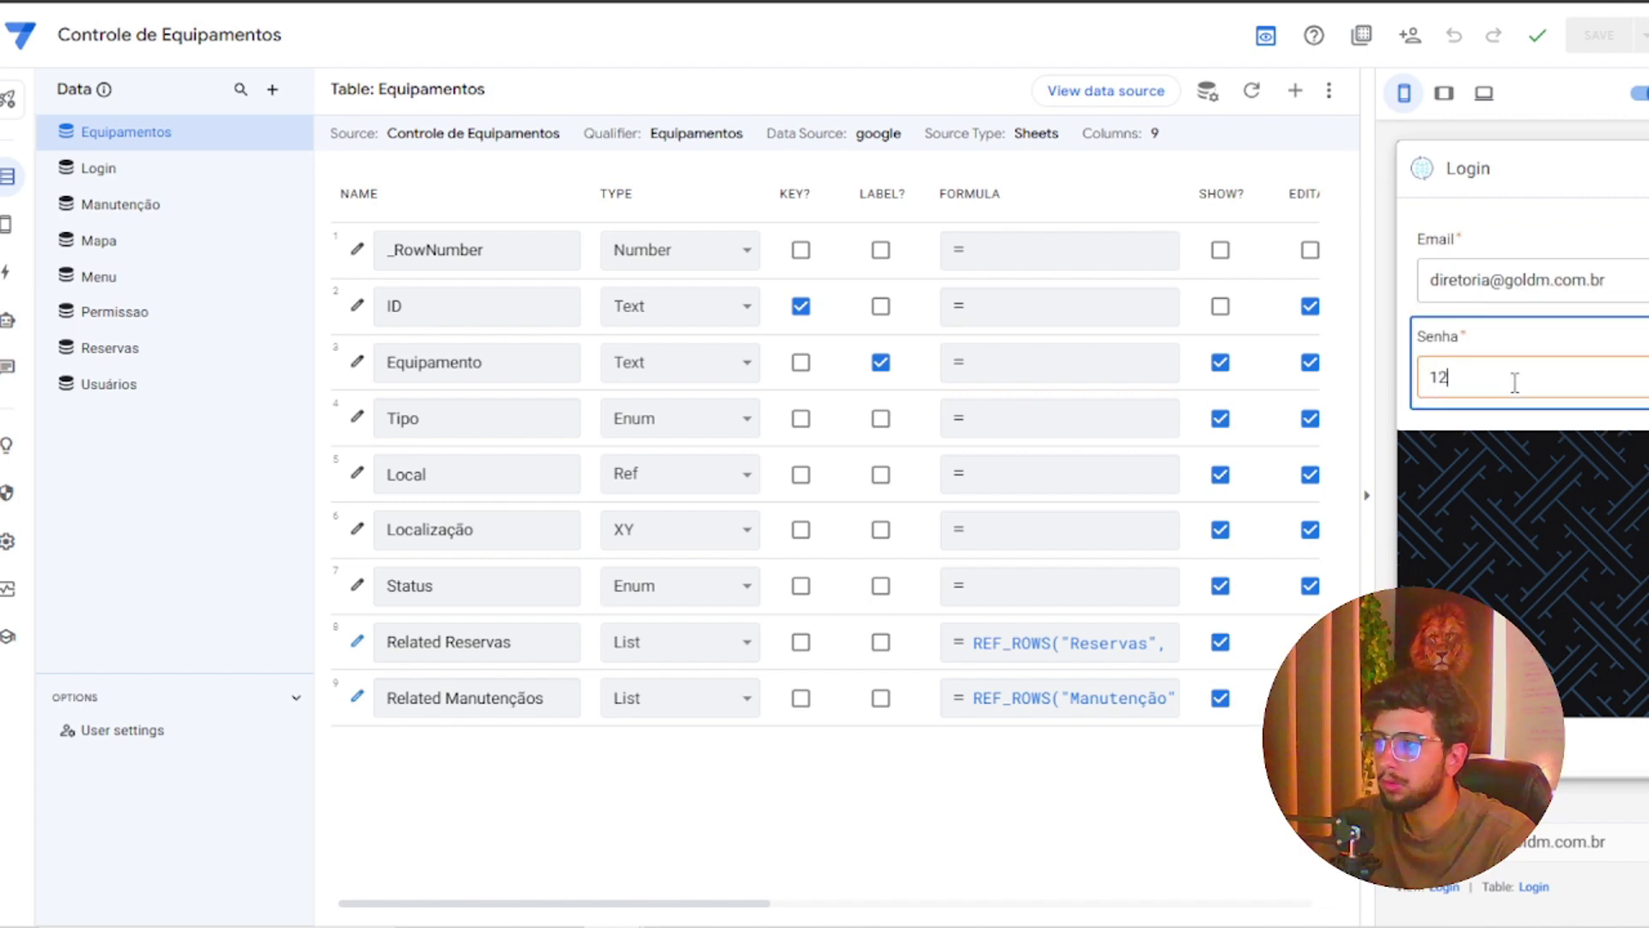
click(1627, 690)
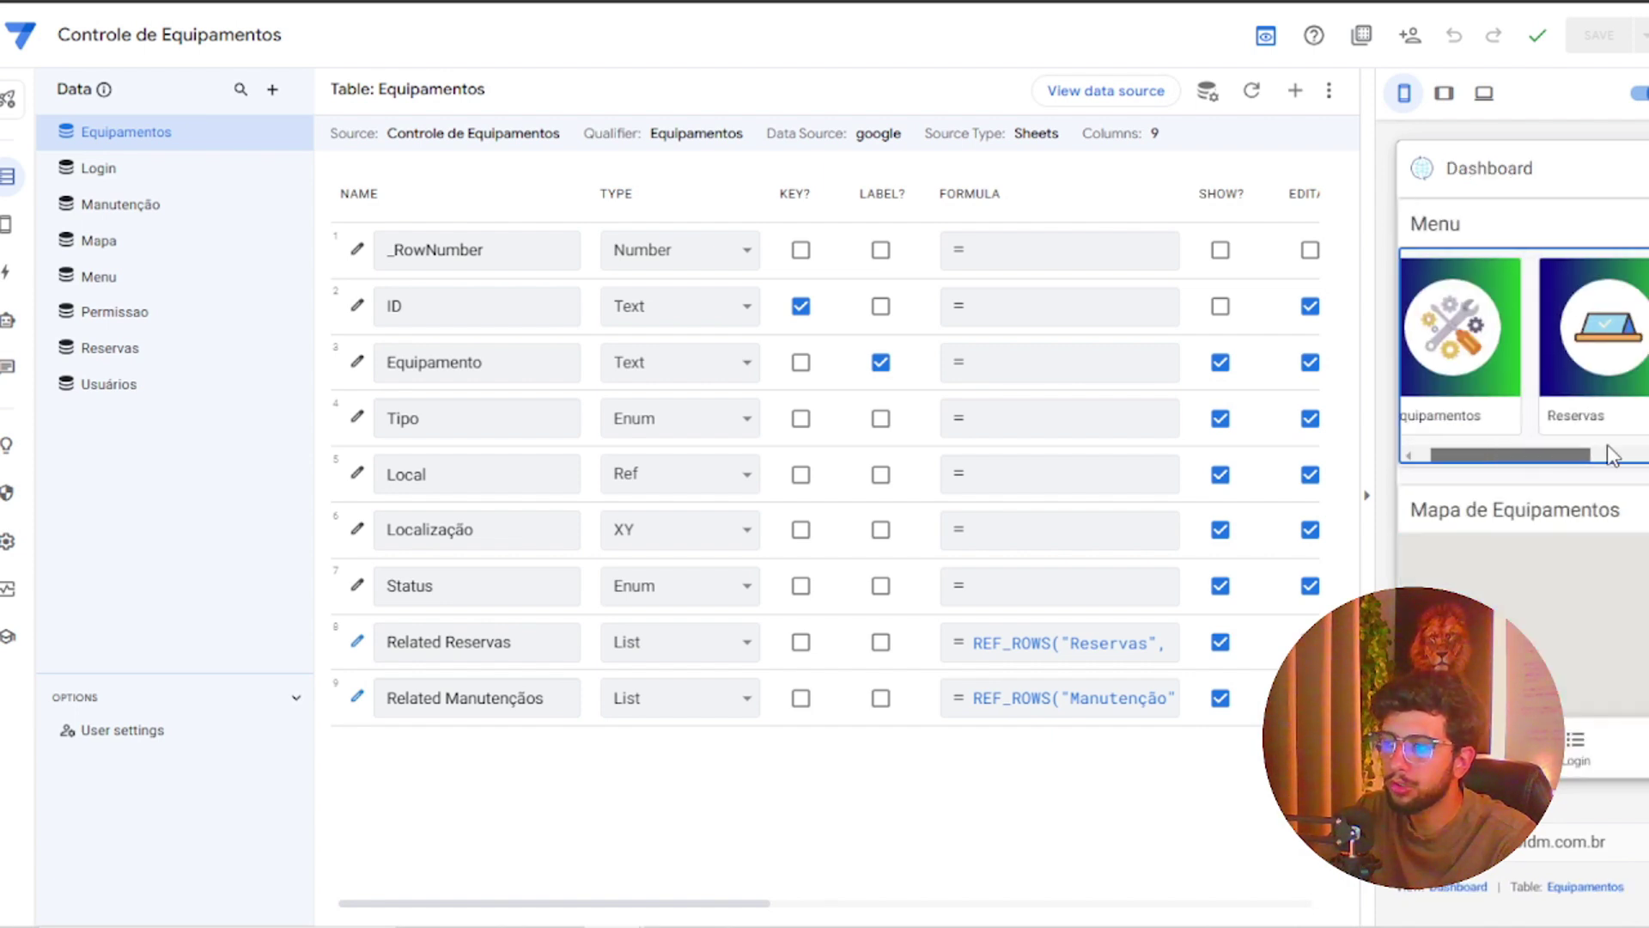
Check the permission levels listed in the Permissao sheet of Google Sheets
mouse_move(1608, 446)
mouse_down()
mouse_move(1626, 440)
mouse_move(1465, 435)
mouse_move(1624, 440)
mouse_up()
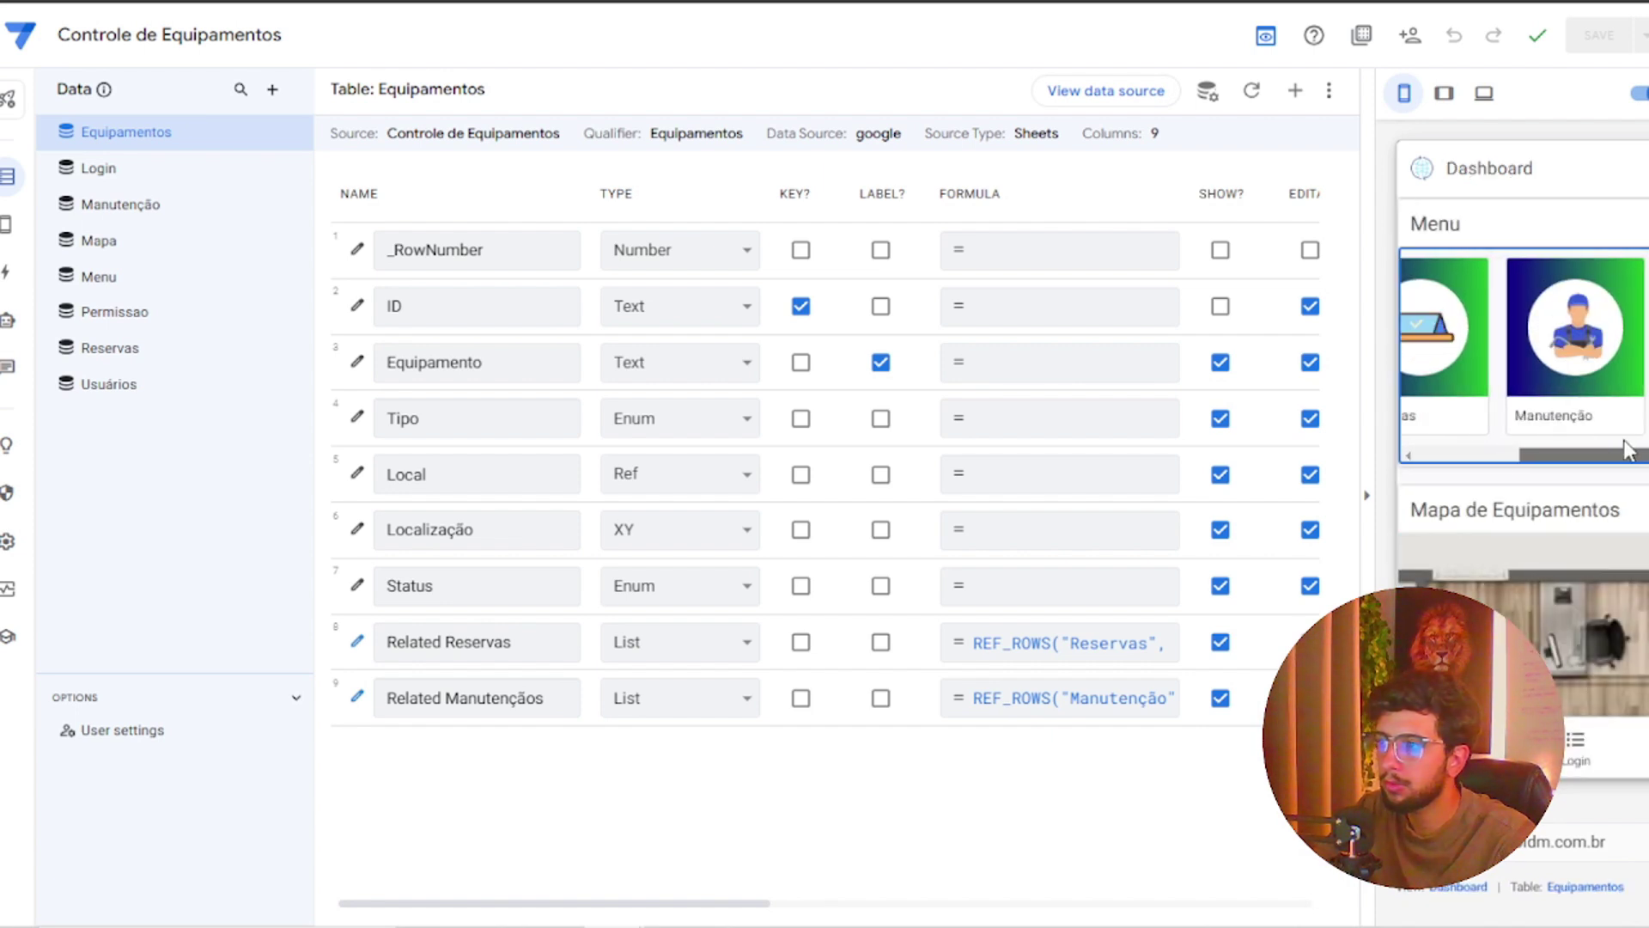
scroll(1572, 481, down, 2)
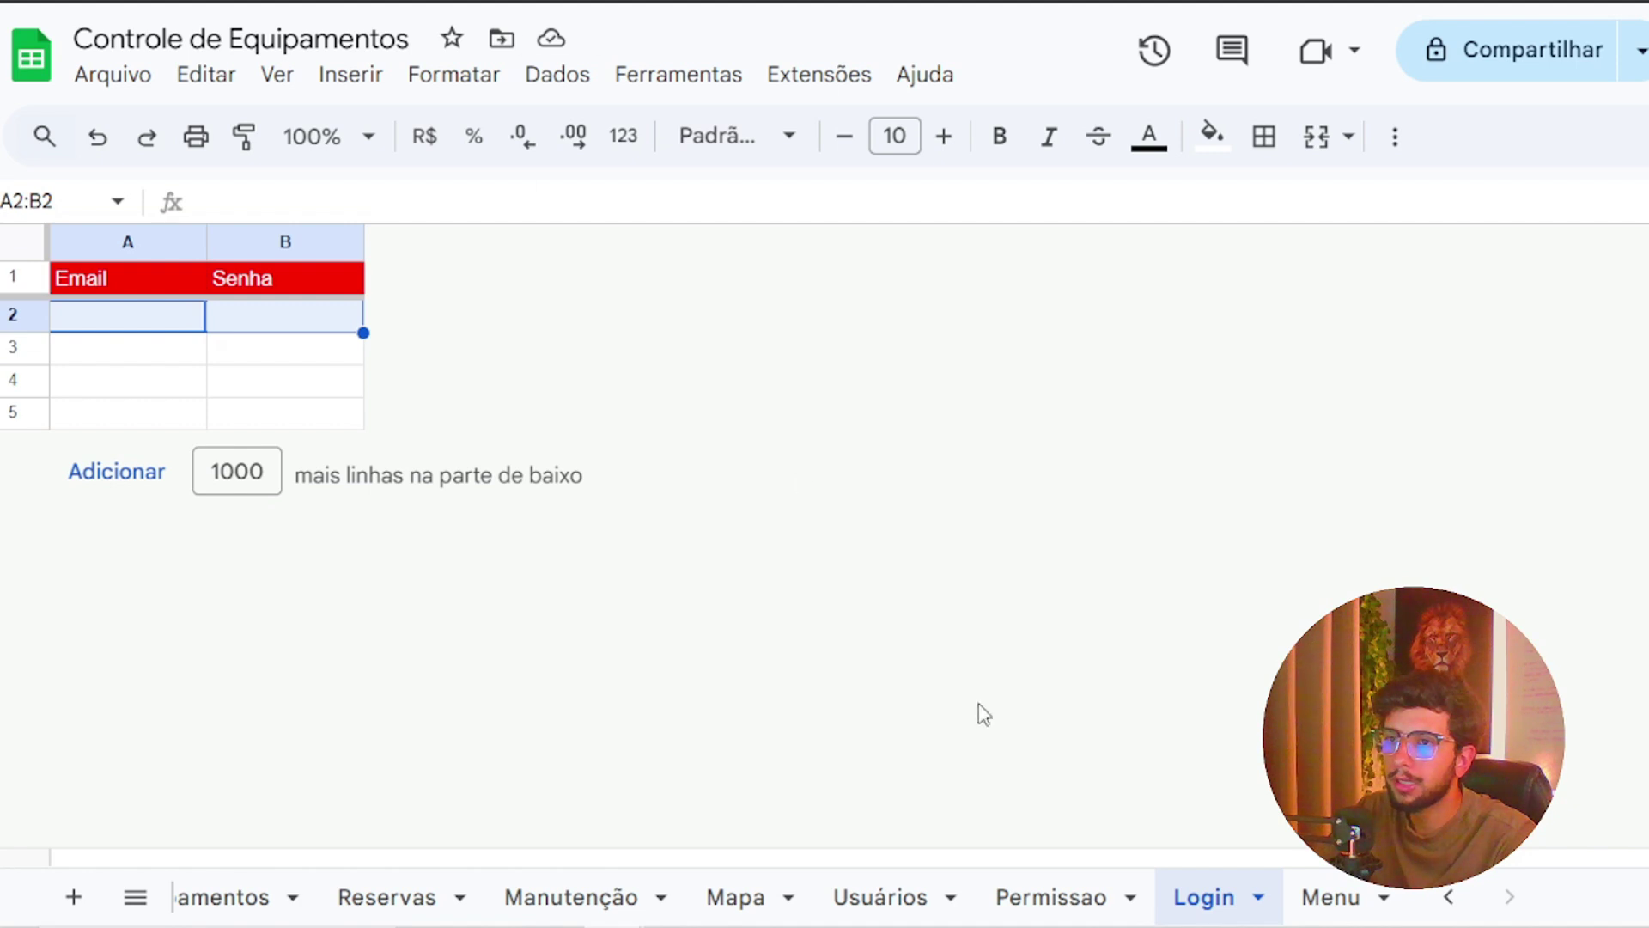
click(1048, 895)
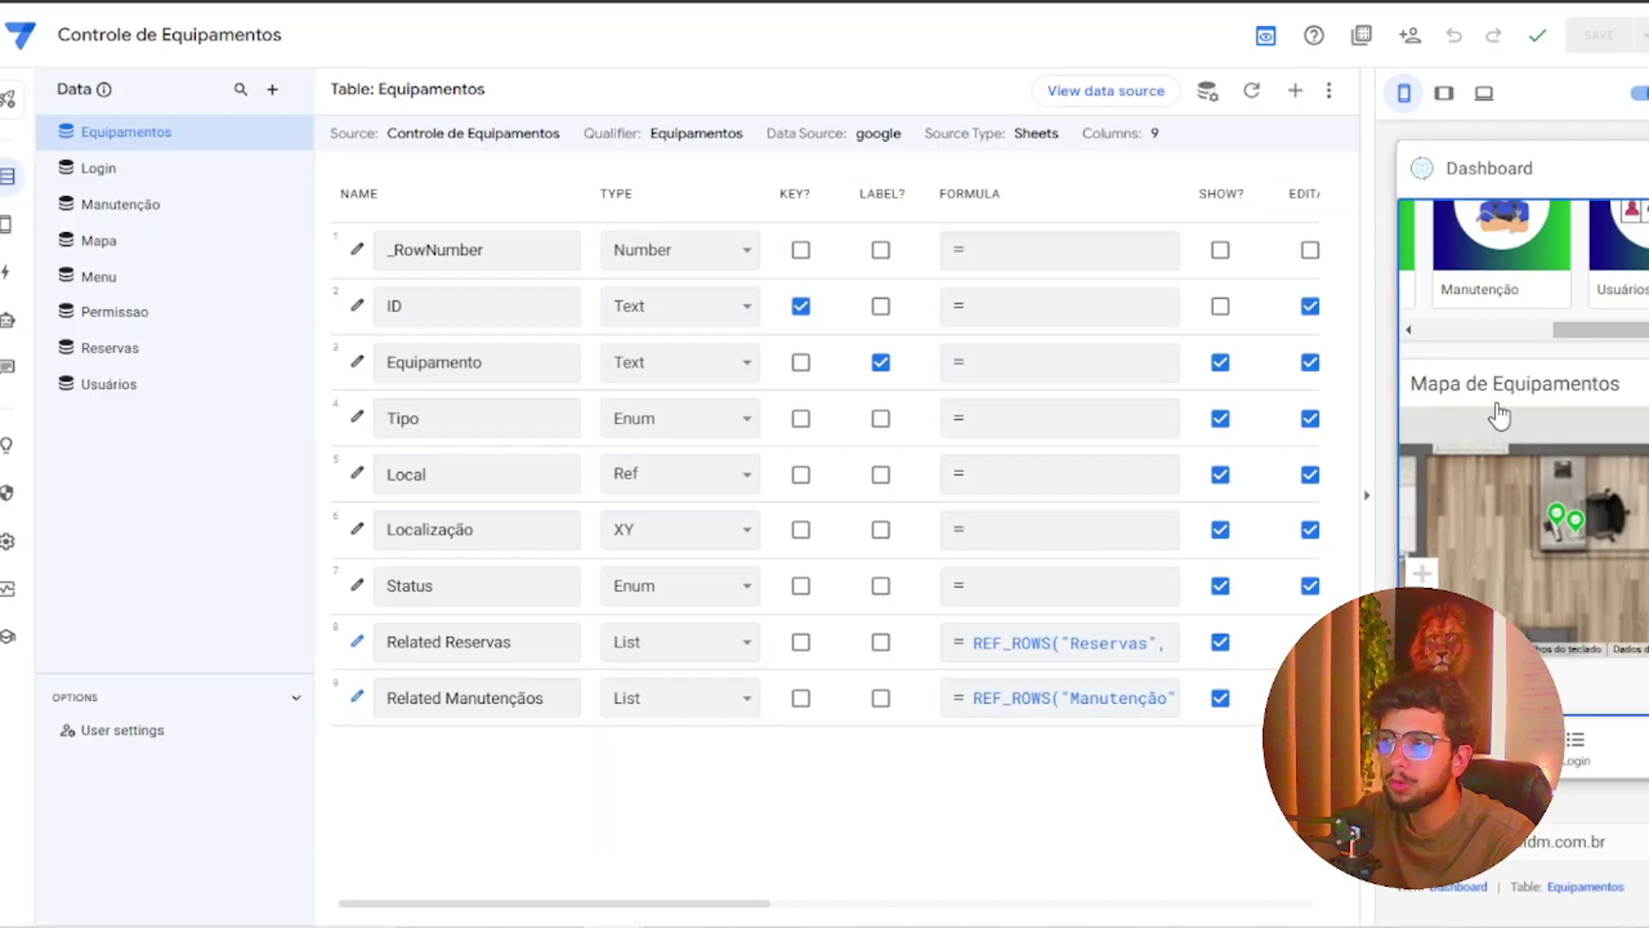
scroll(1499, 417, up, 2)
Open the Equipamentos list from the Dashboard menu and return to the Dashboard
scroll(1426, 415, left, 3)
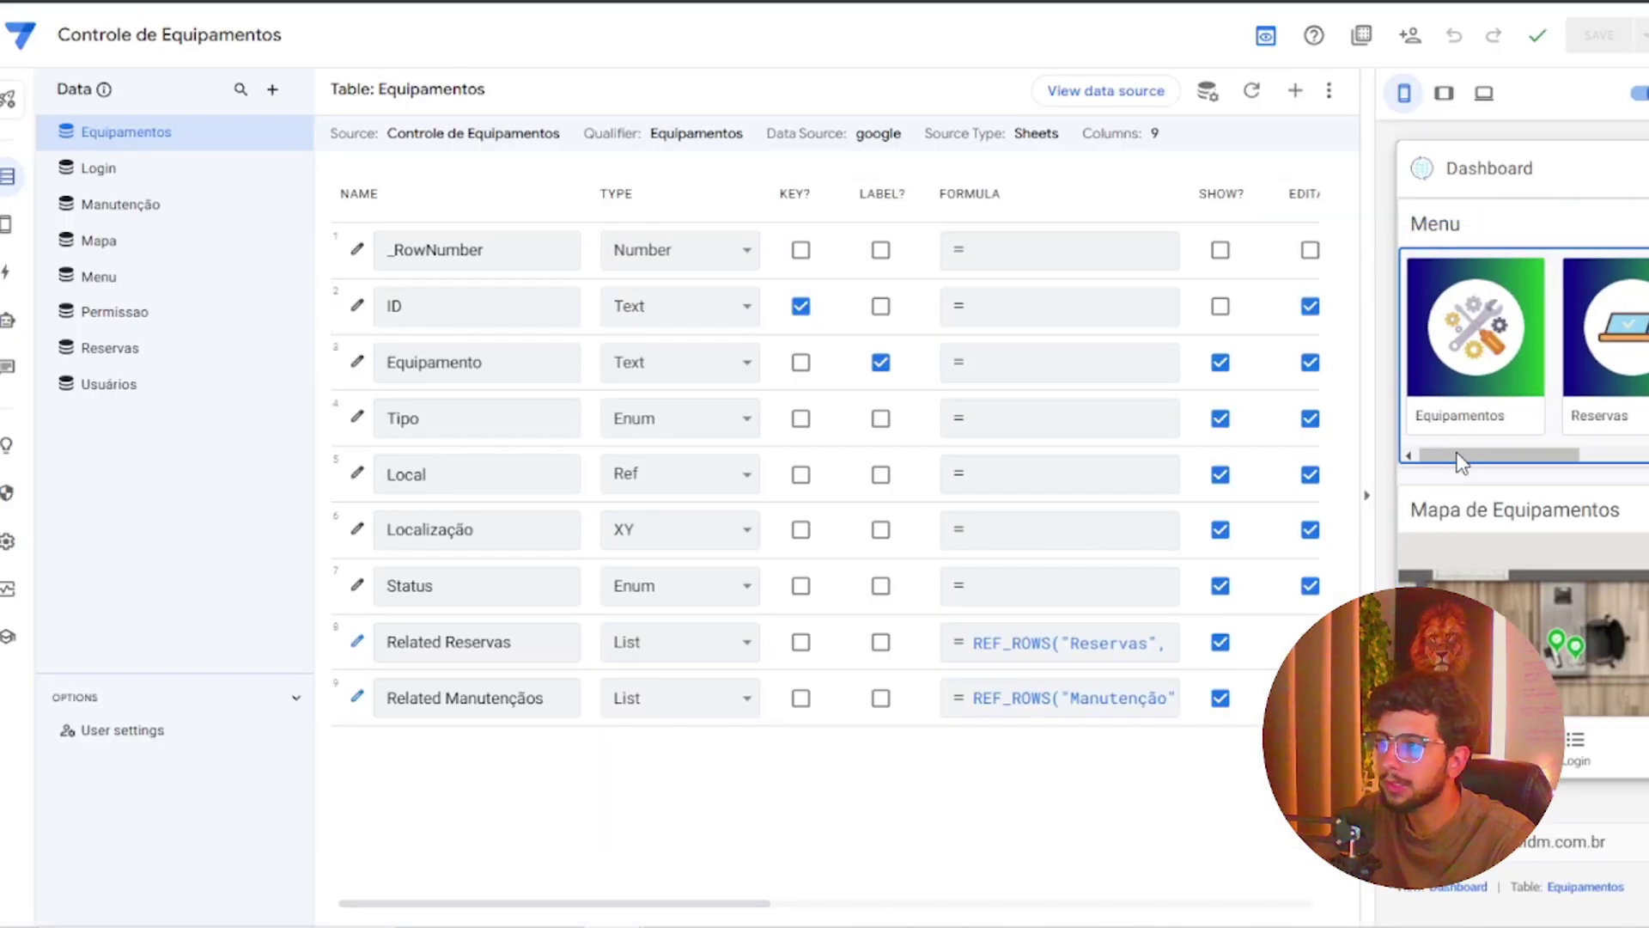
click(1430, 405)
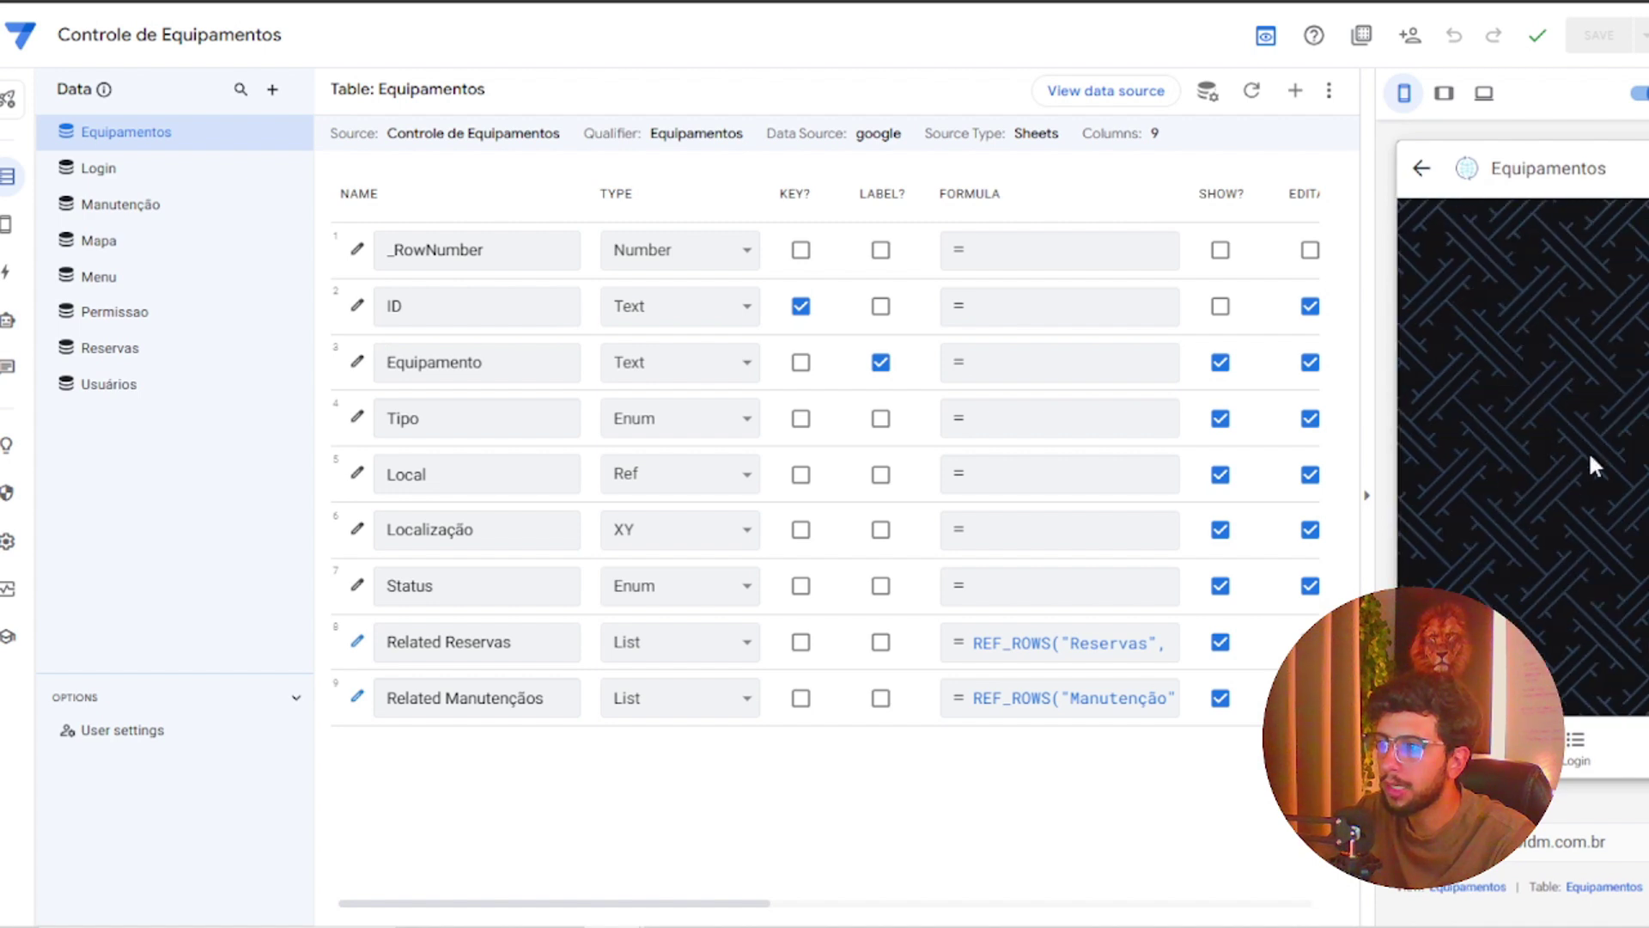
click(1422, 168)
scroll(1589, 386, right, 3)
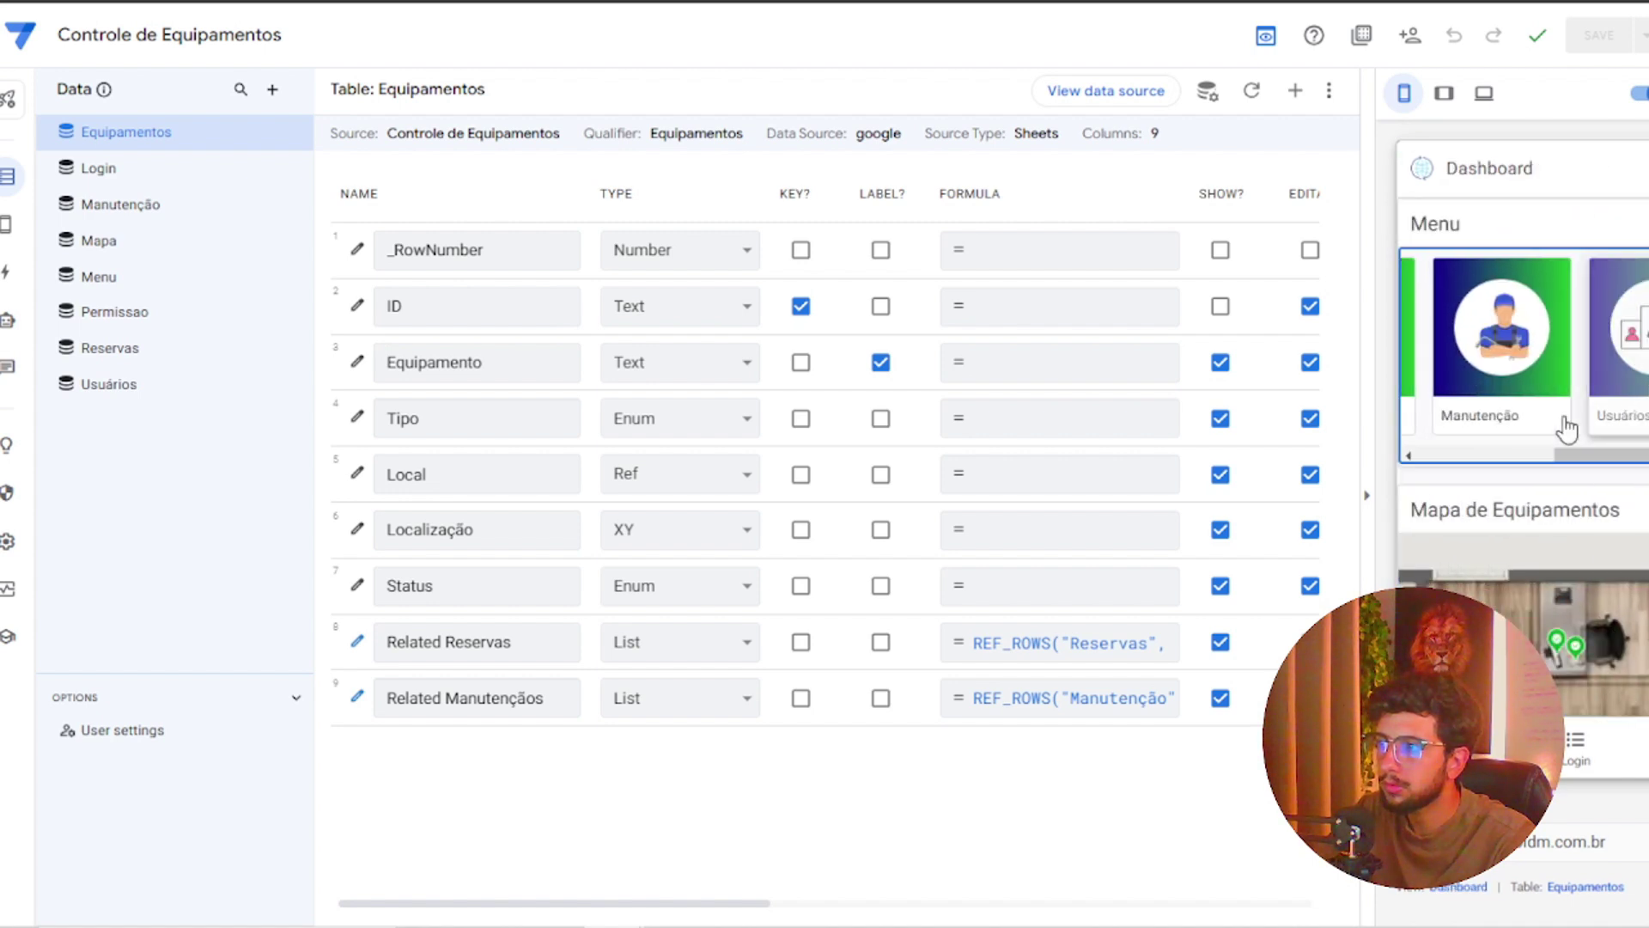
In Usuários, edit the user's record and set Permissao to Administrador
click(1598, 361)
click(1499, 272)
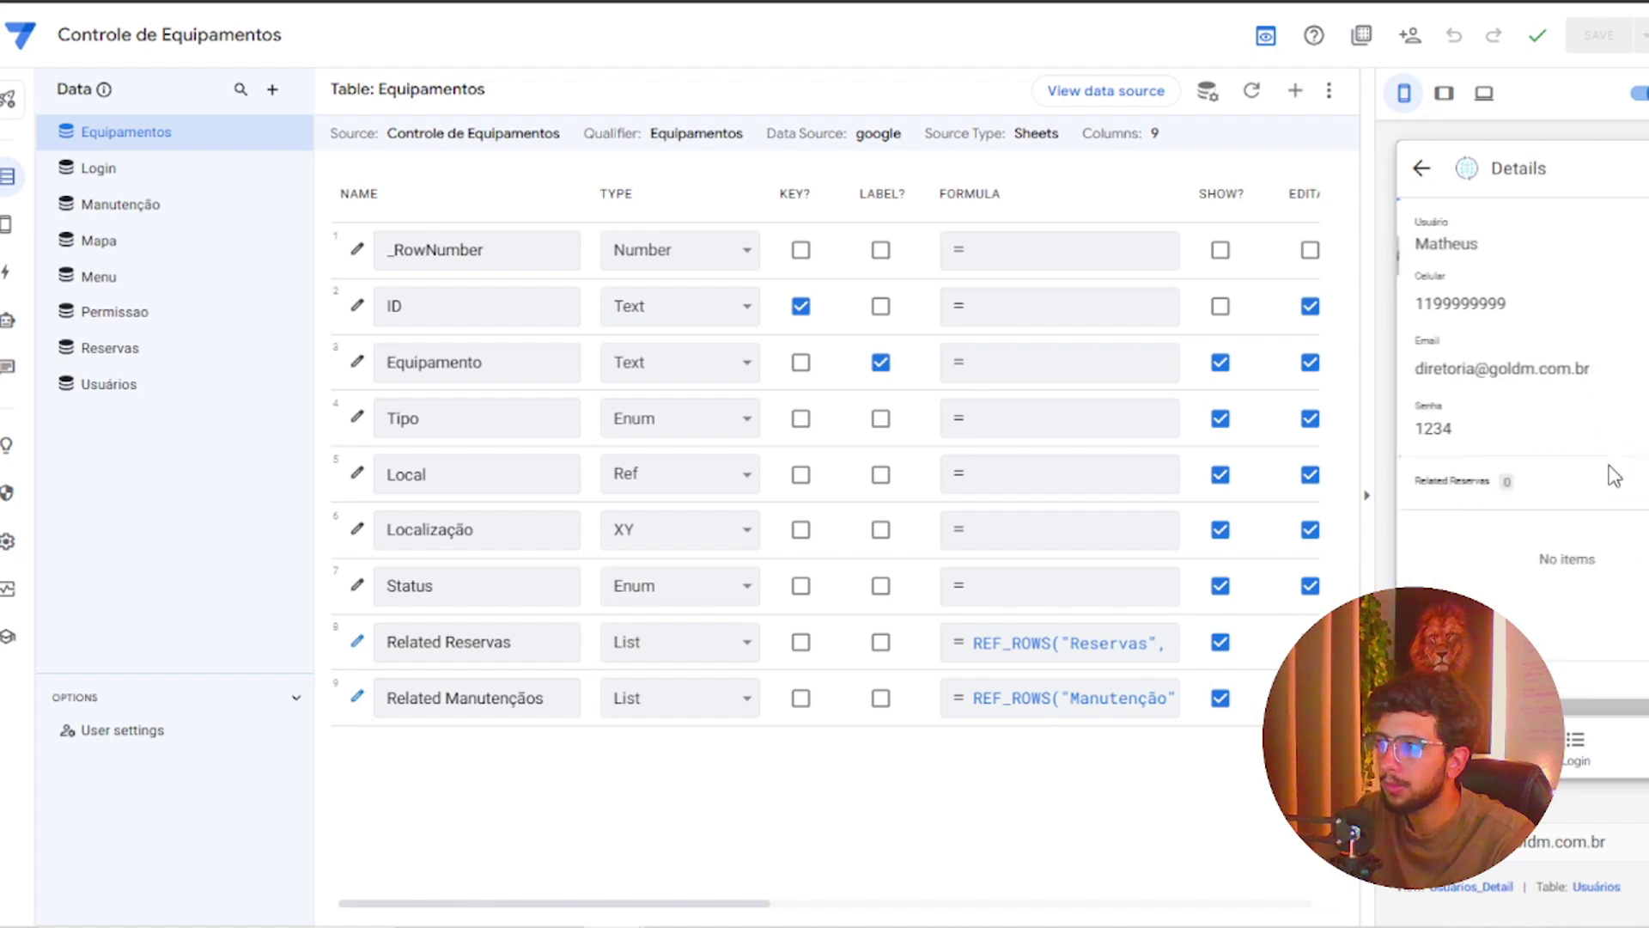
scroll(1606, 465, down, 3)
click(1605, 691)
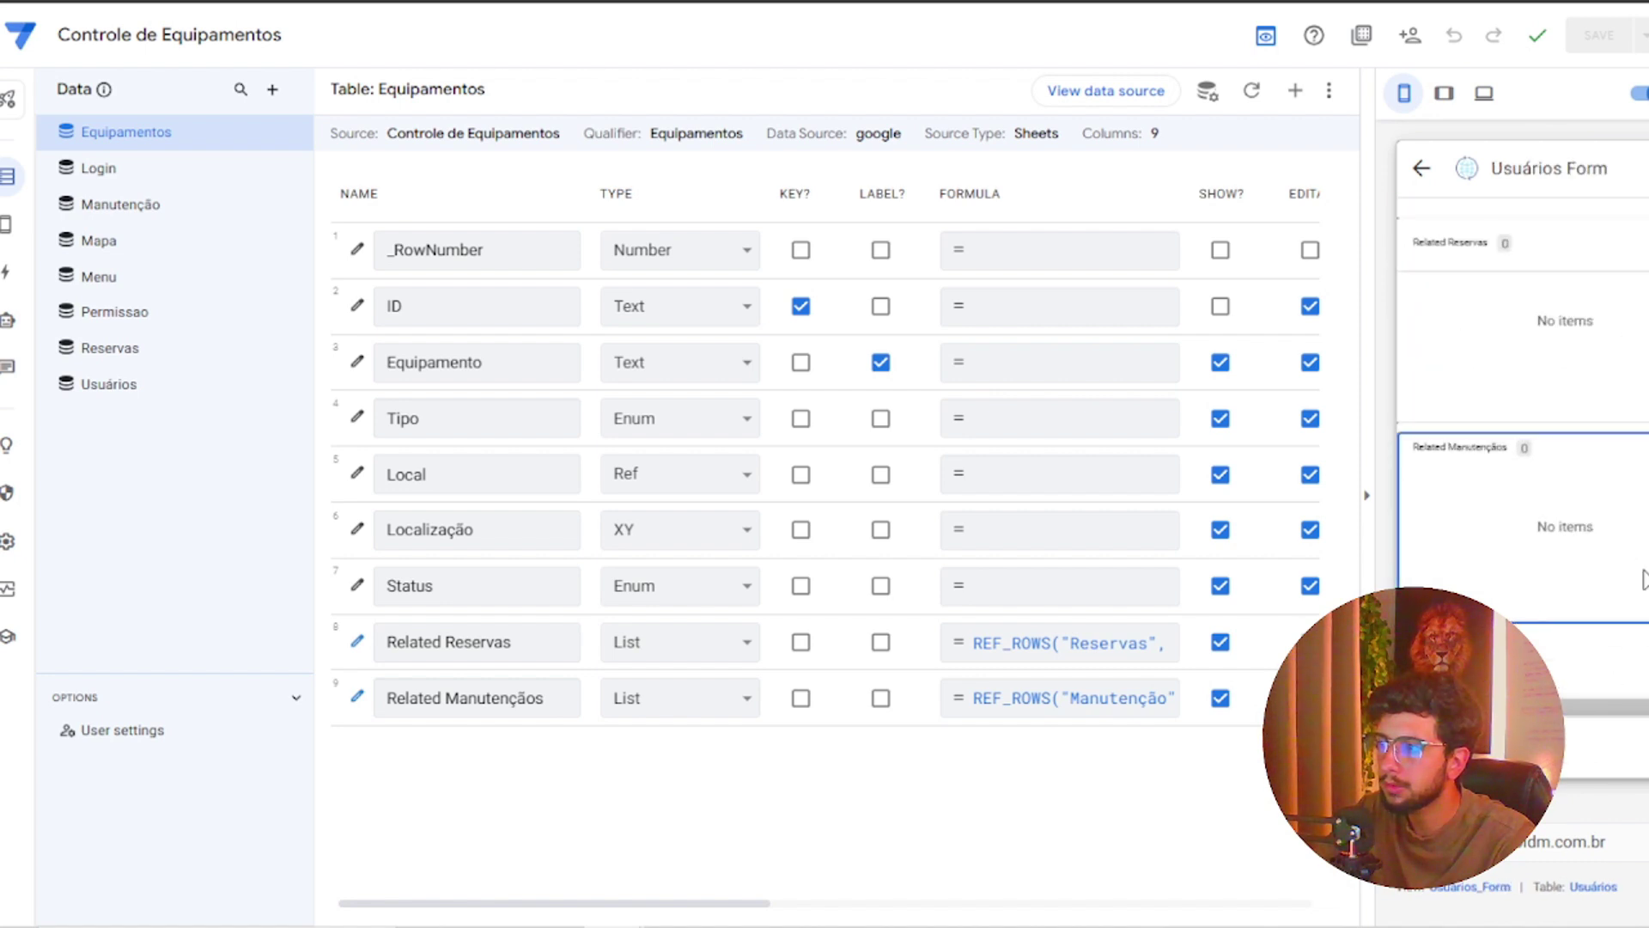
click(1501, 571)
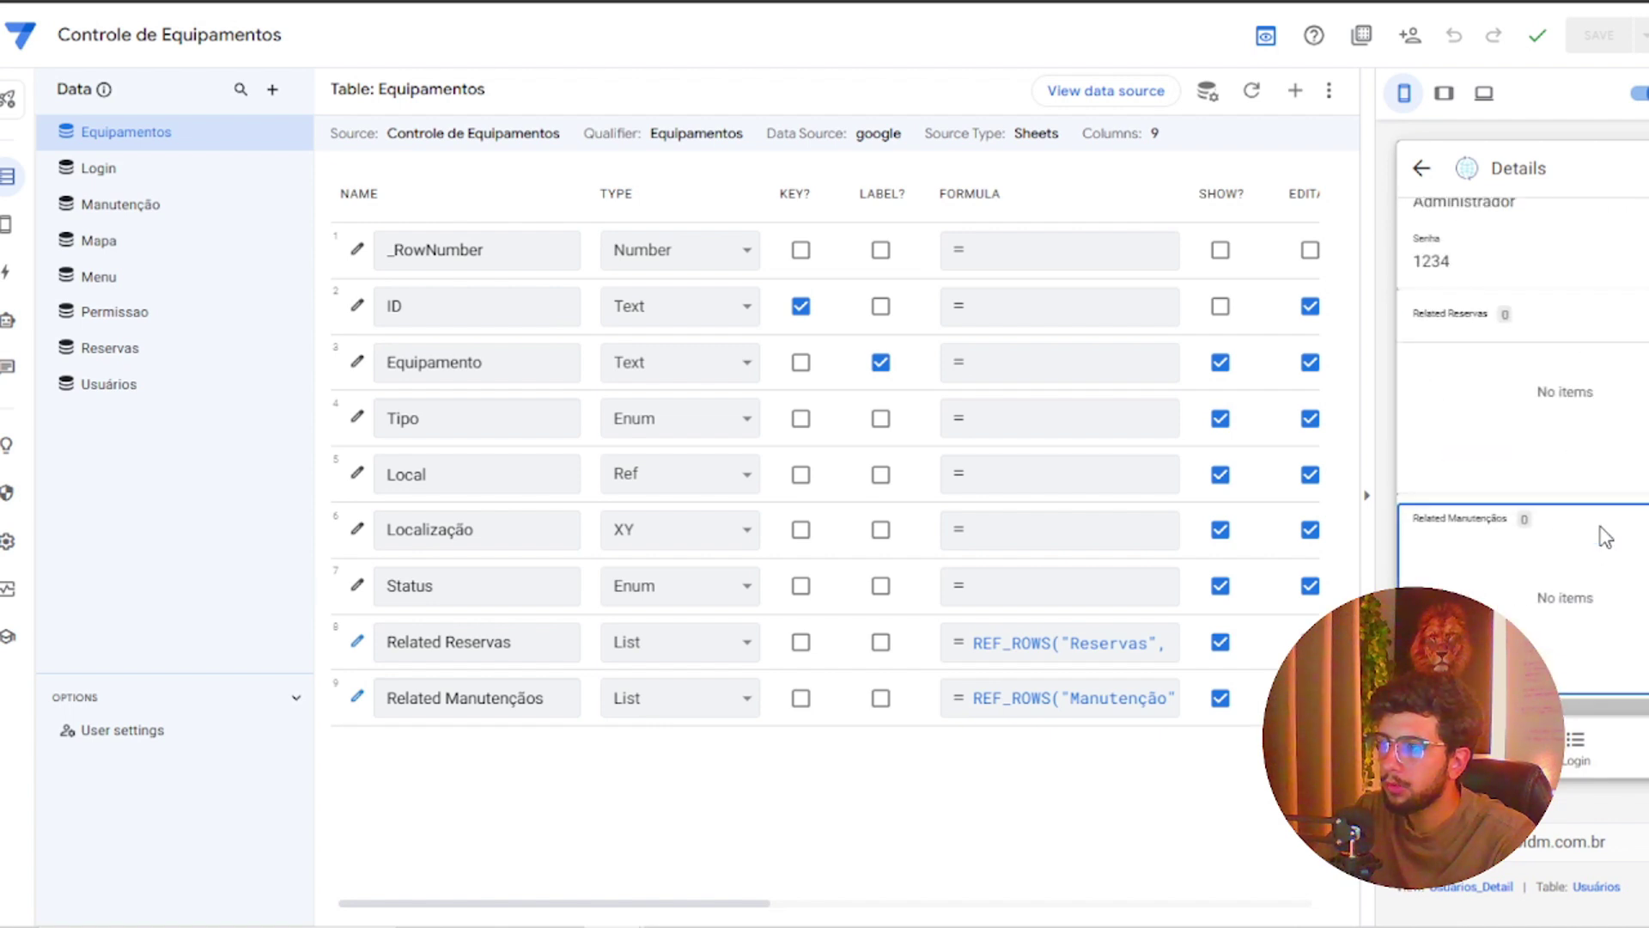
scroll(1460, 516, up, 3)
Visit the login screen, then go back through the user's details to the users list
click(1585, 771)
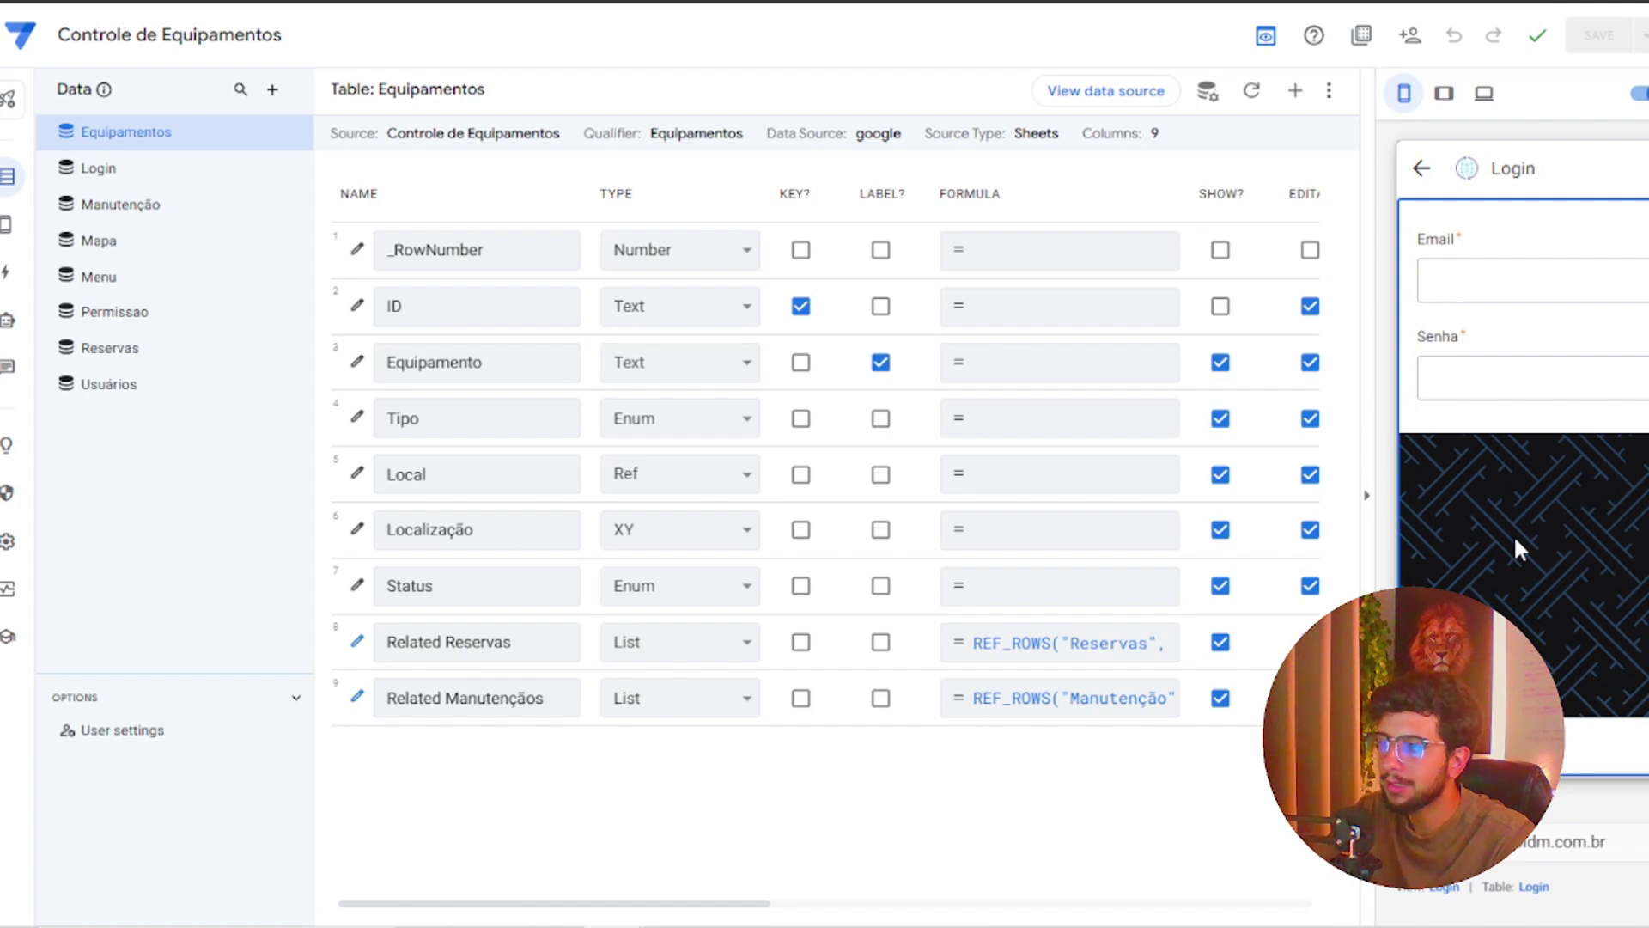
click(1421, 168)
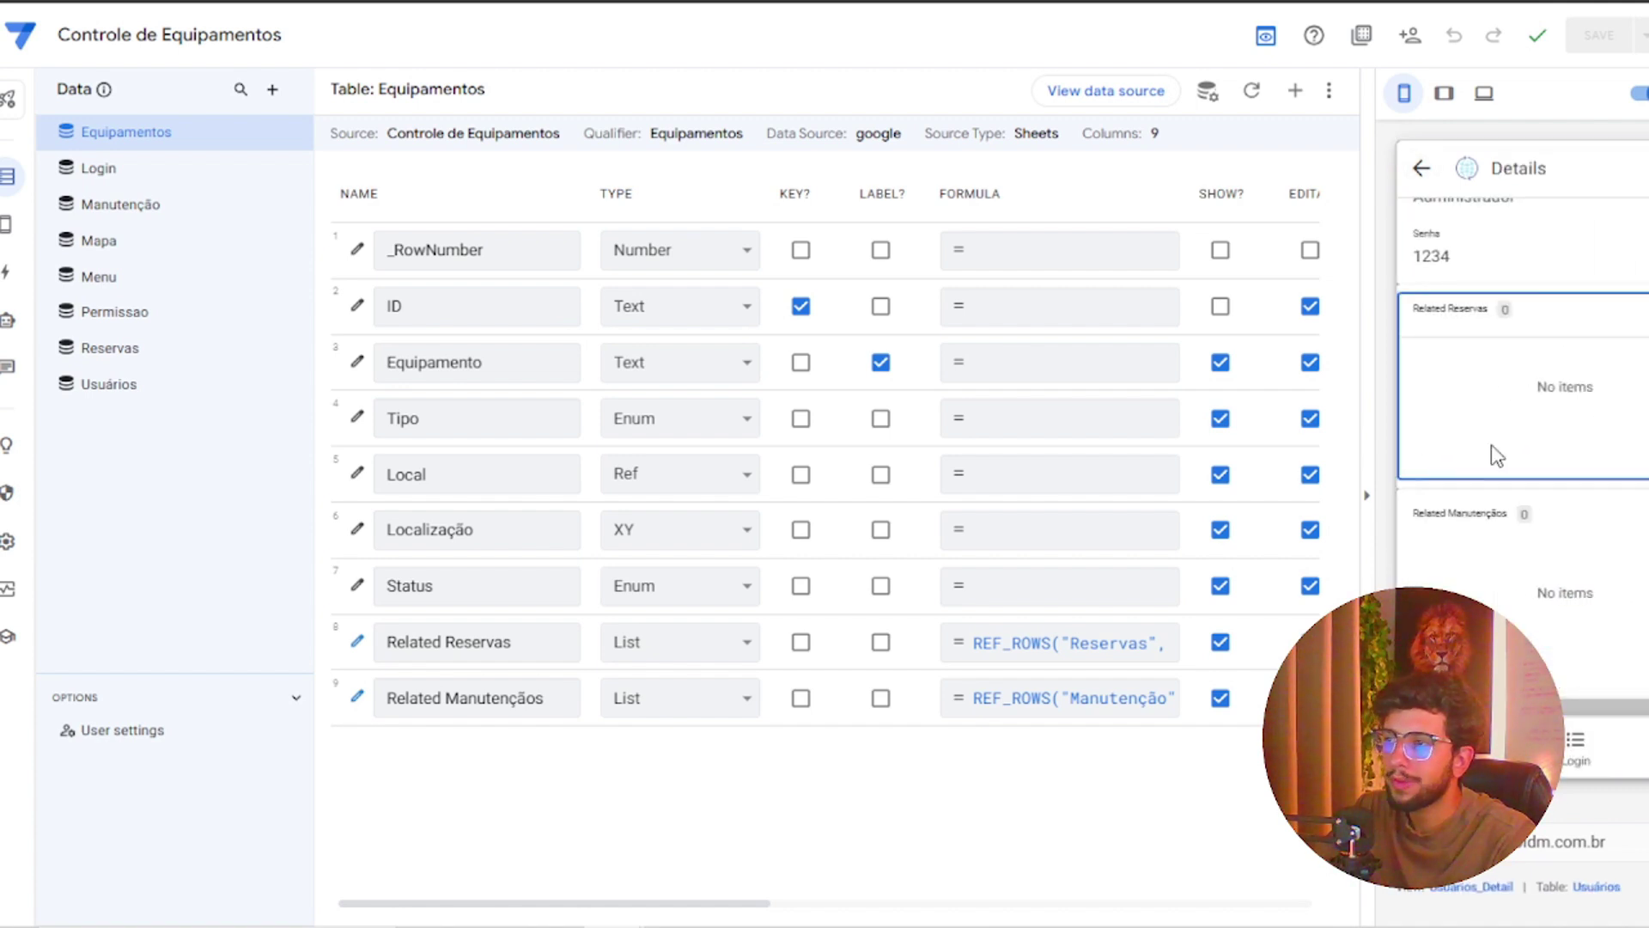
scroll(1491, 455, up, 3)
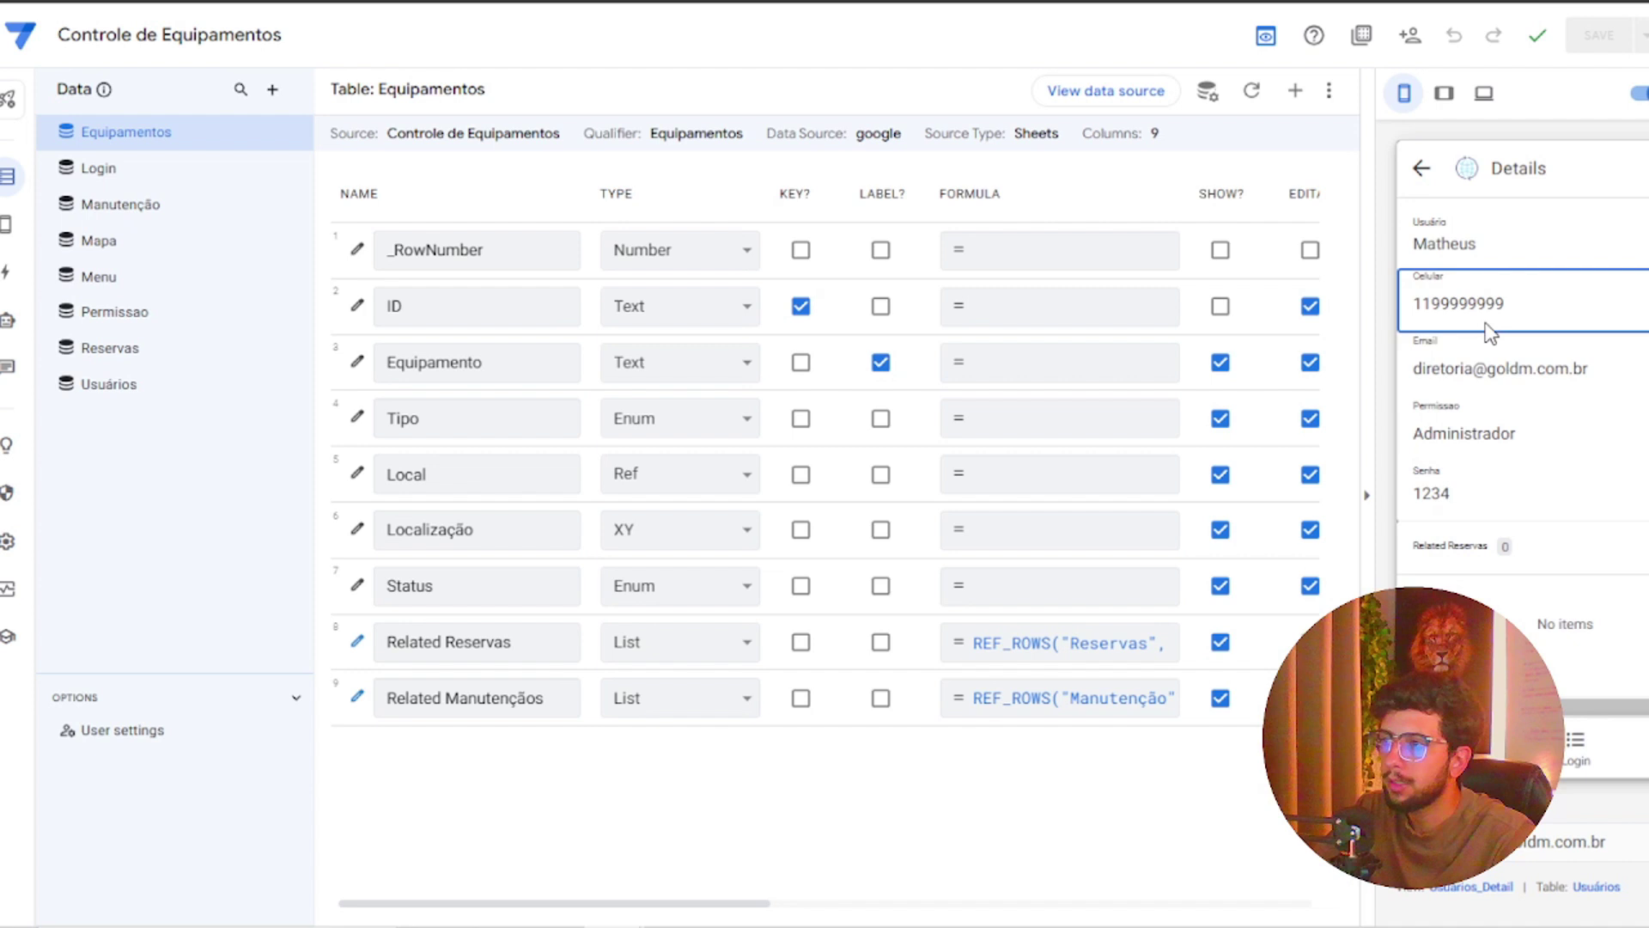
click(1423, 170)
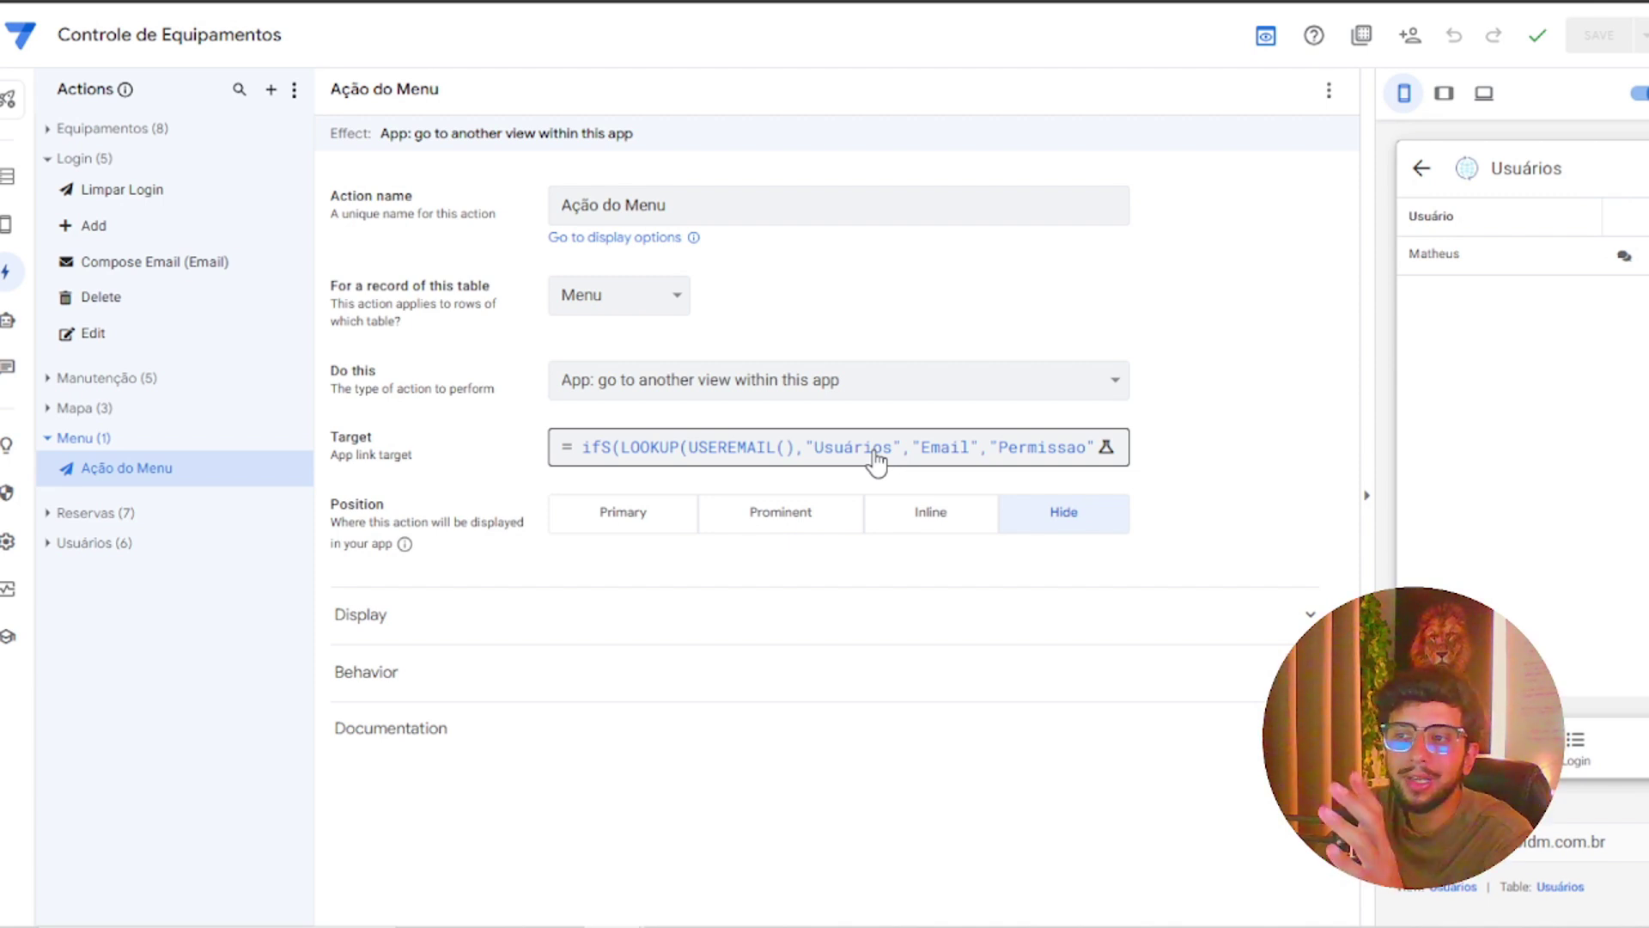
click(875, 455)
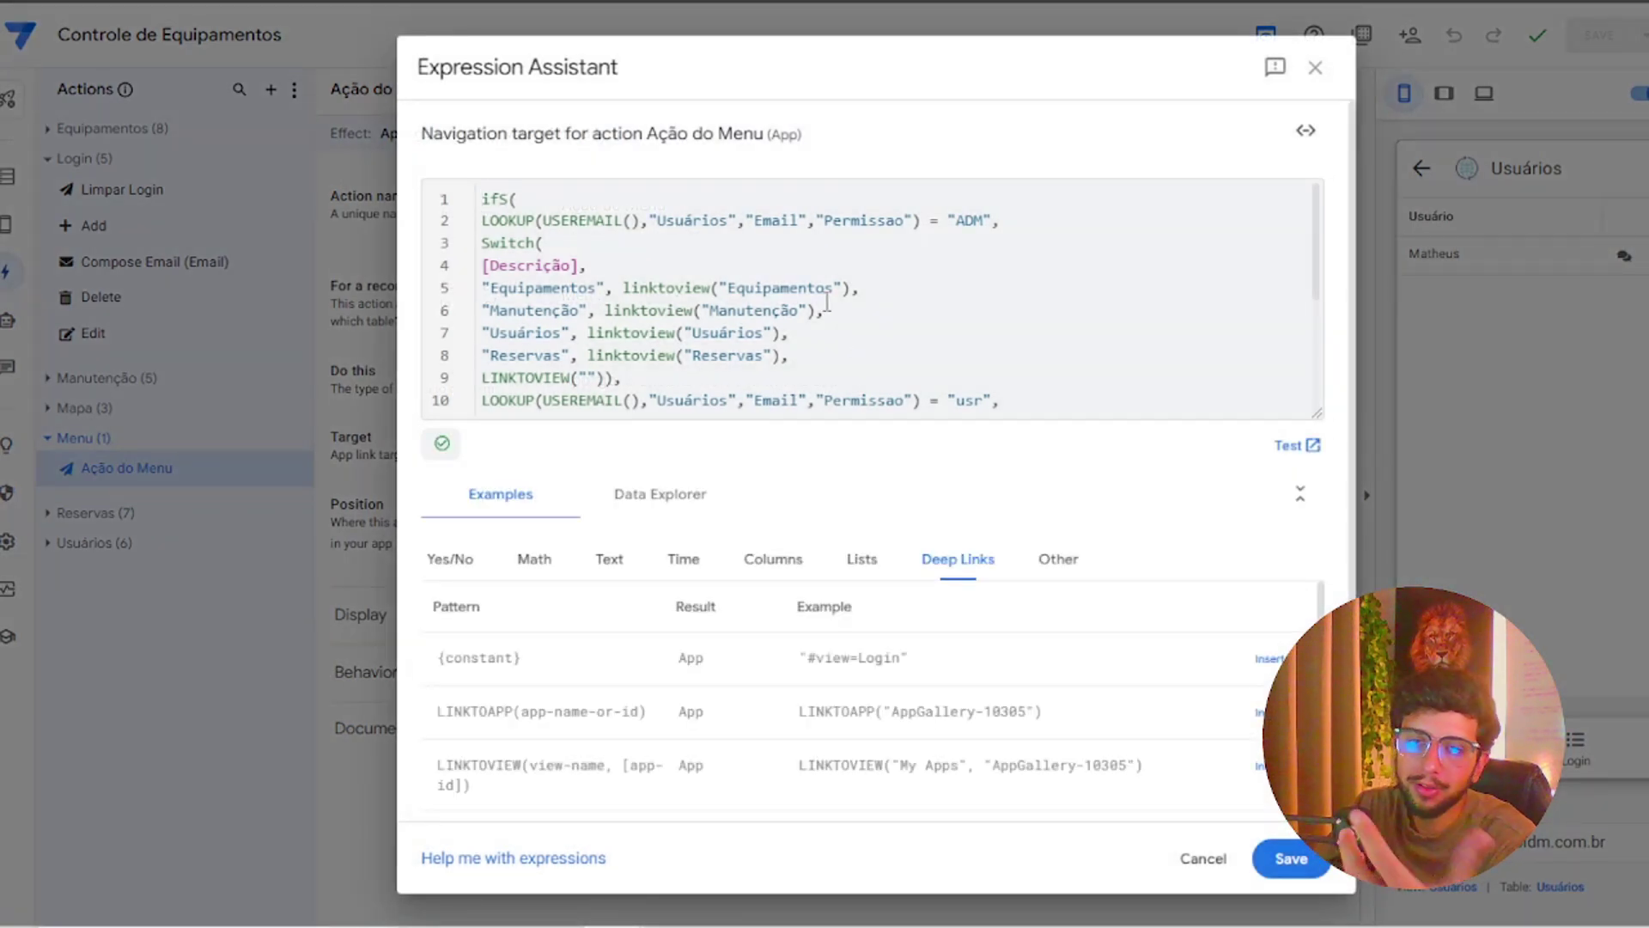
scroll(827, 301, down, 3)
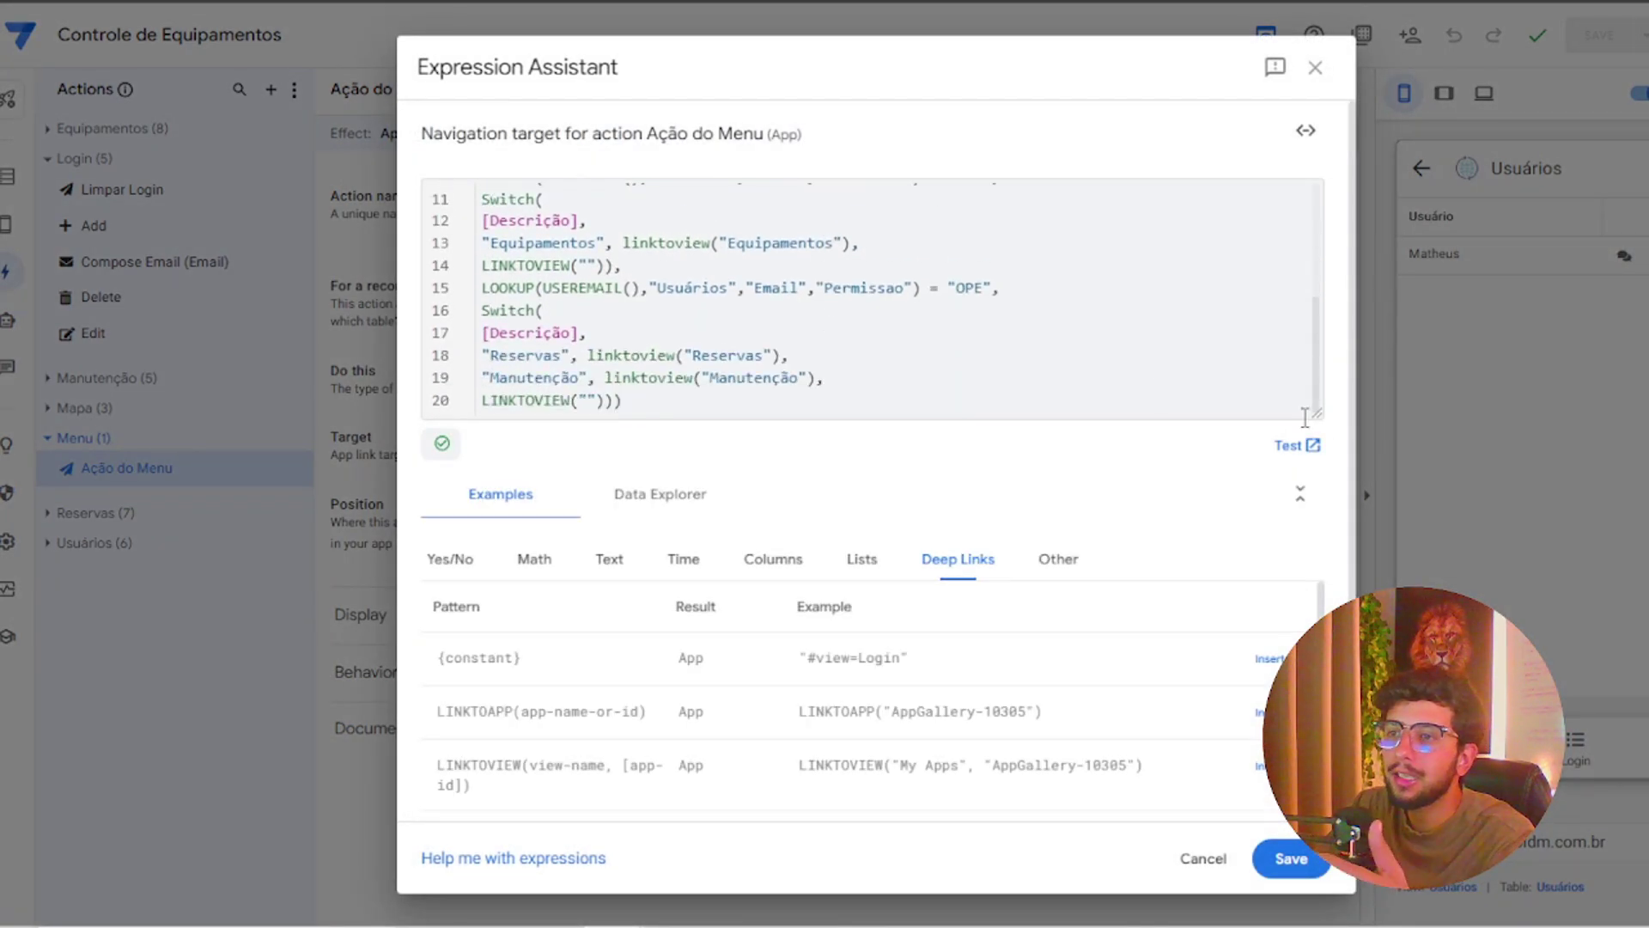
drag(1317, 418, 1316, 692)
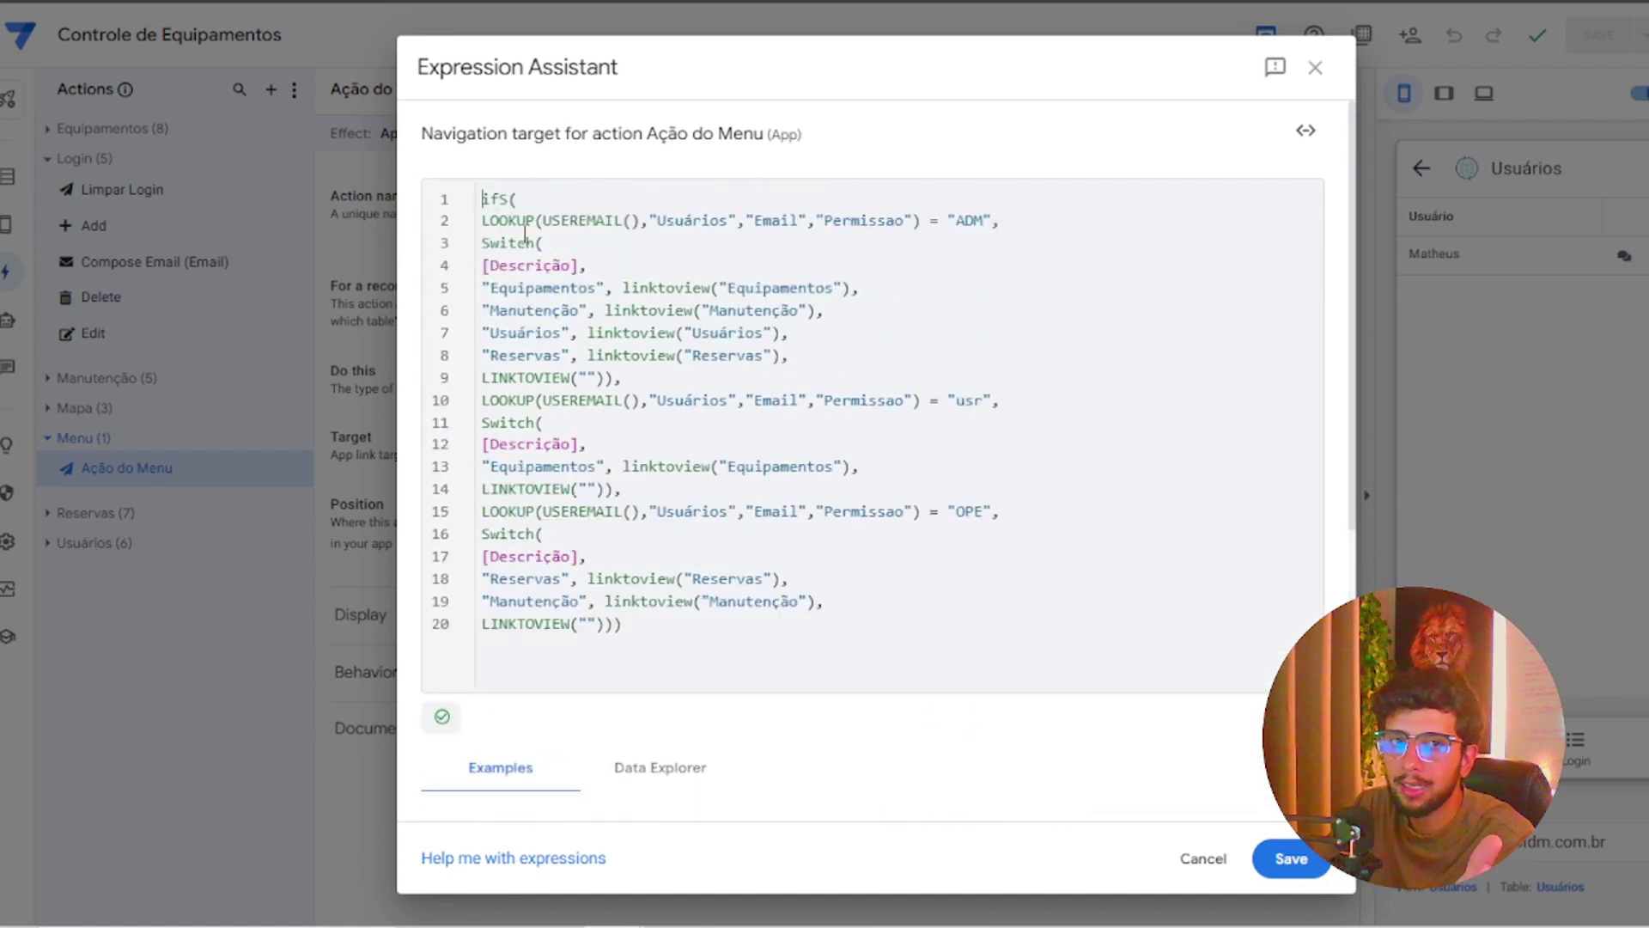
drag(486, 196, 627, 377)
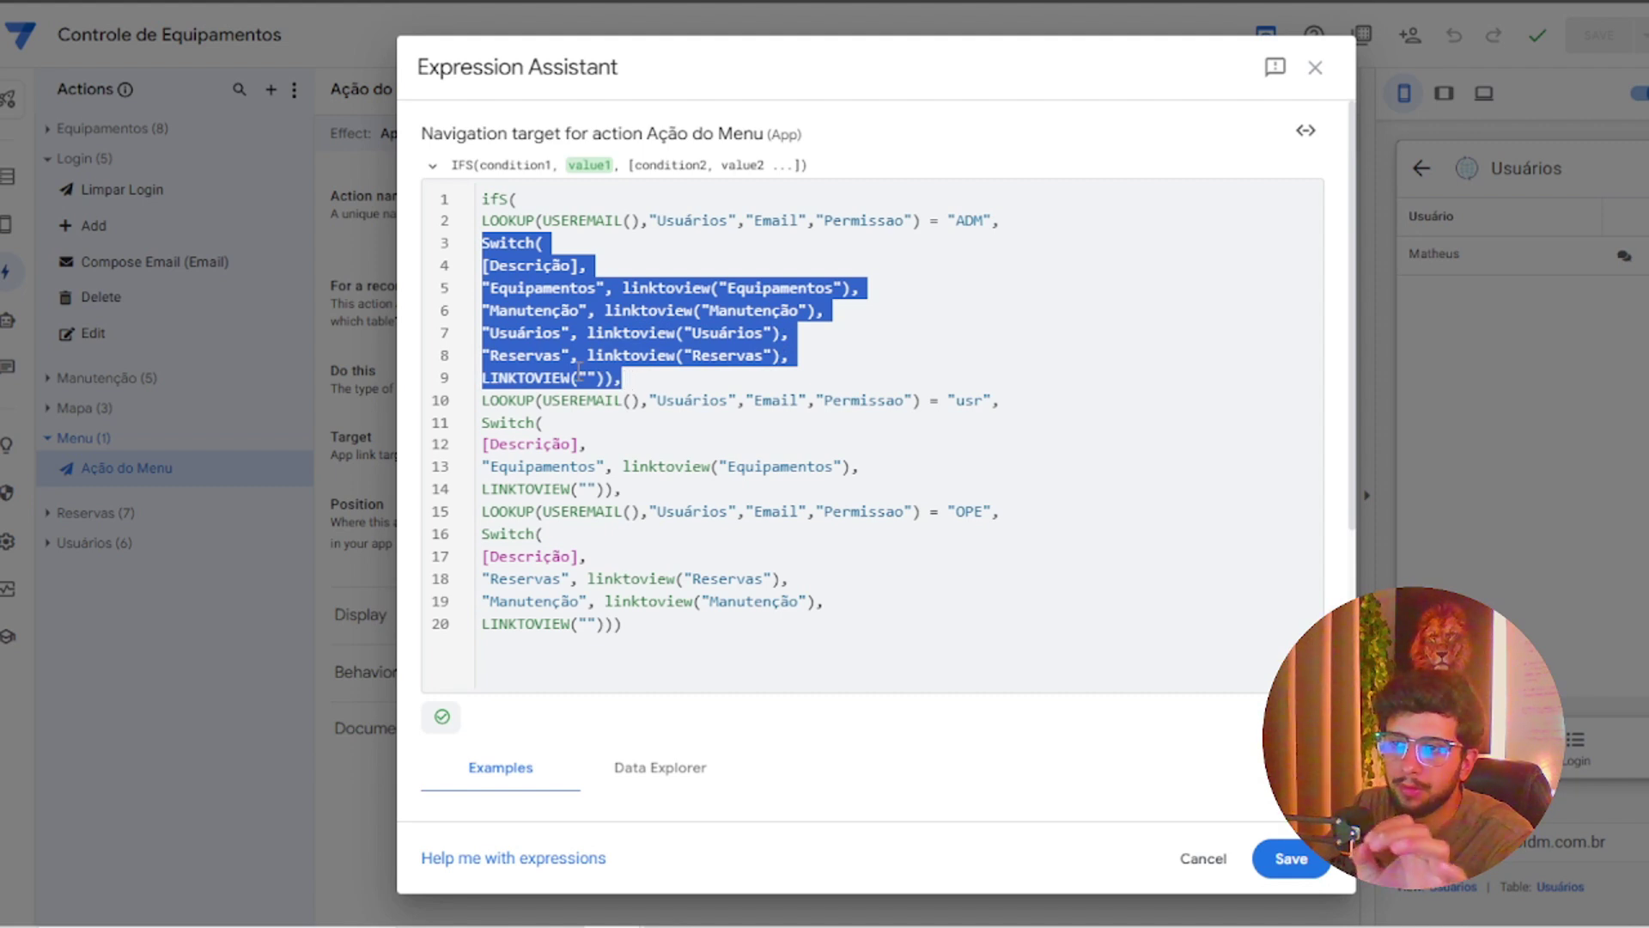
click(588, 378)
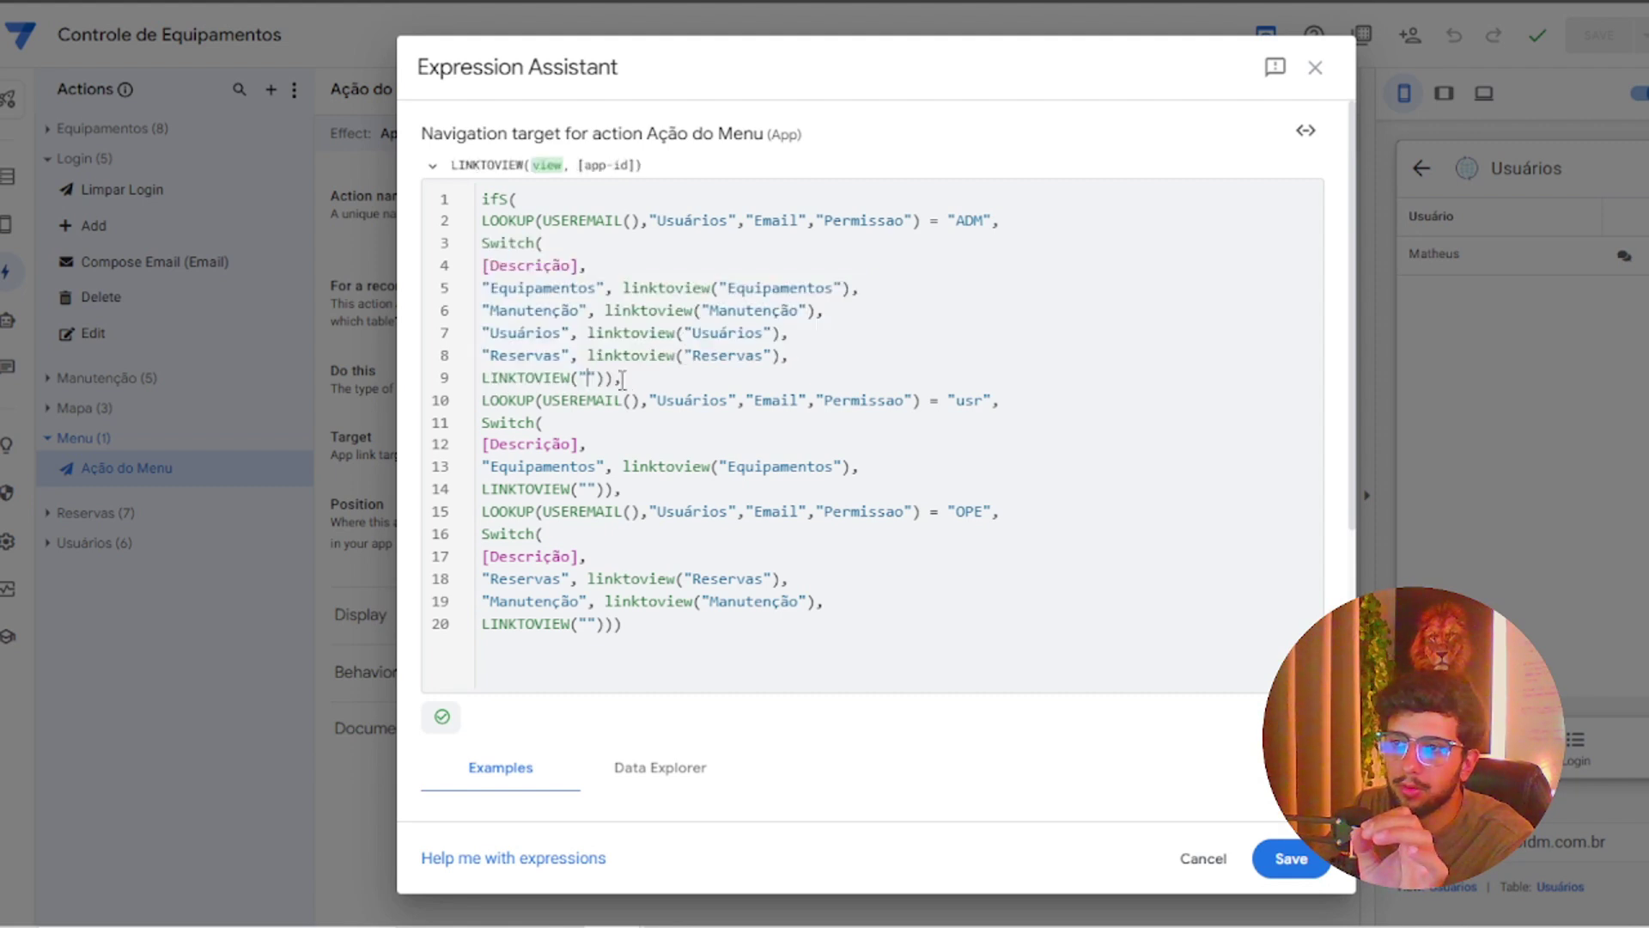
drag(646, 378, 495, 352)
click(630, 371)
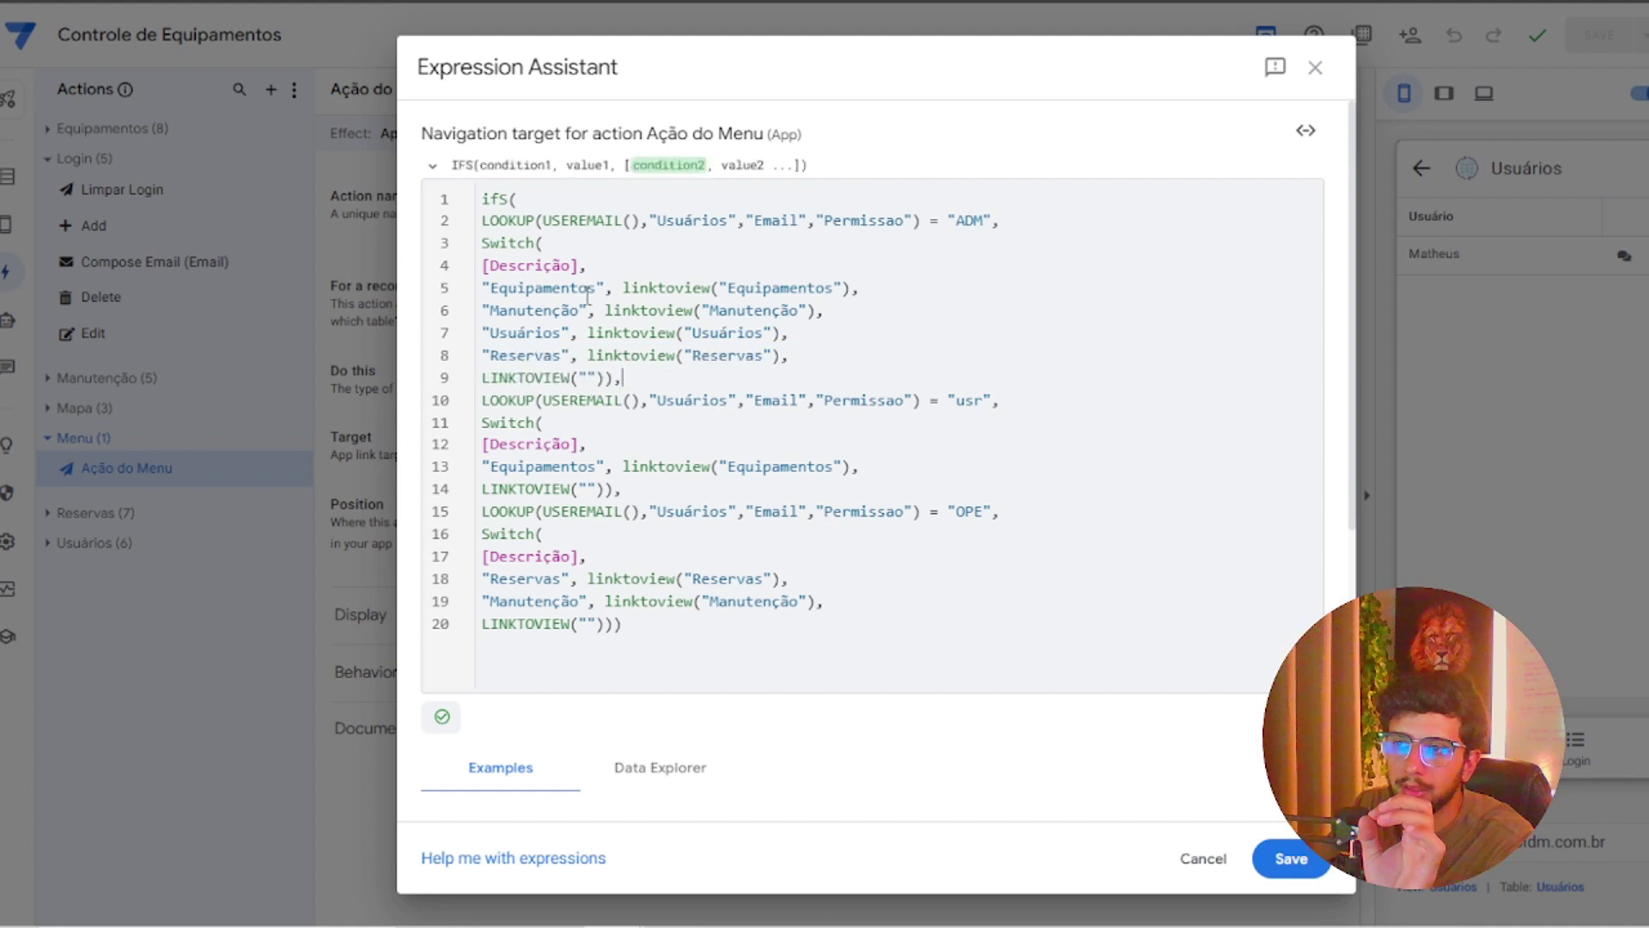
mouse_move(482, 198)
mouse_down()
mouse_move(733, 220)
mouse_move(1001, 216)
mouse_up()
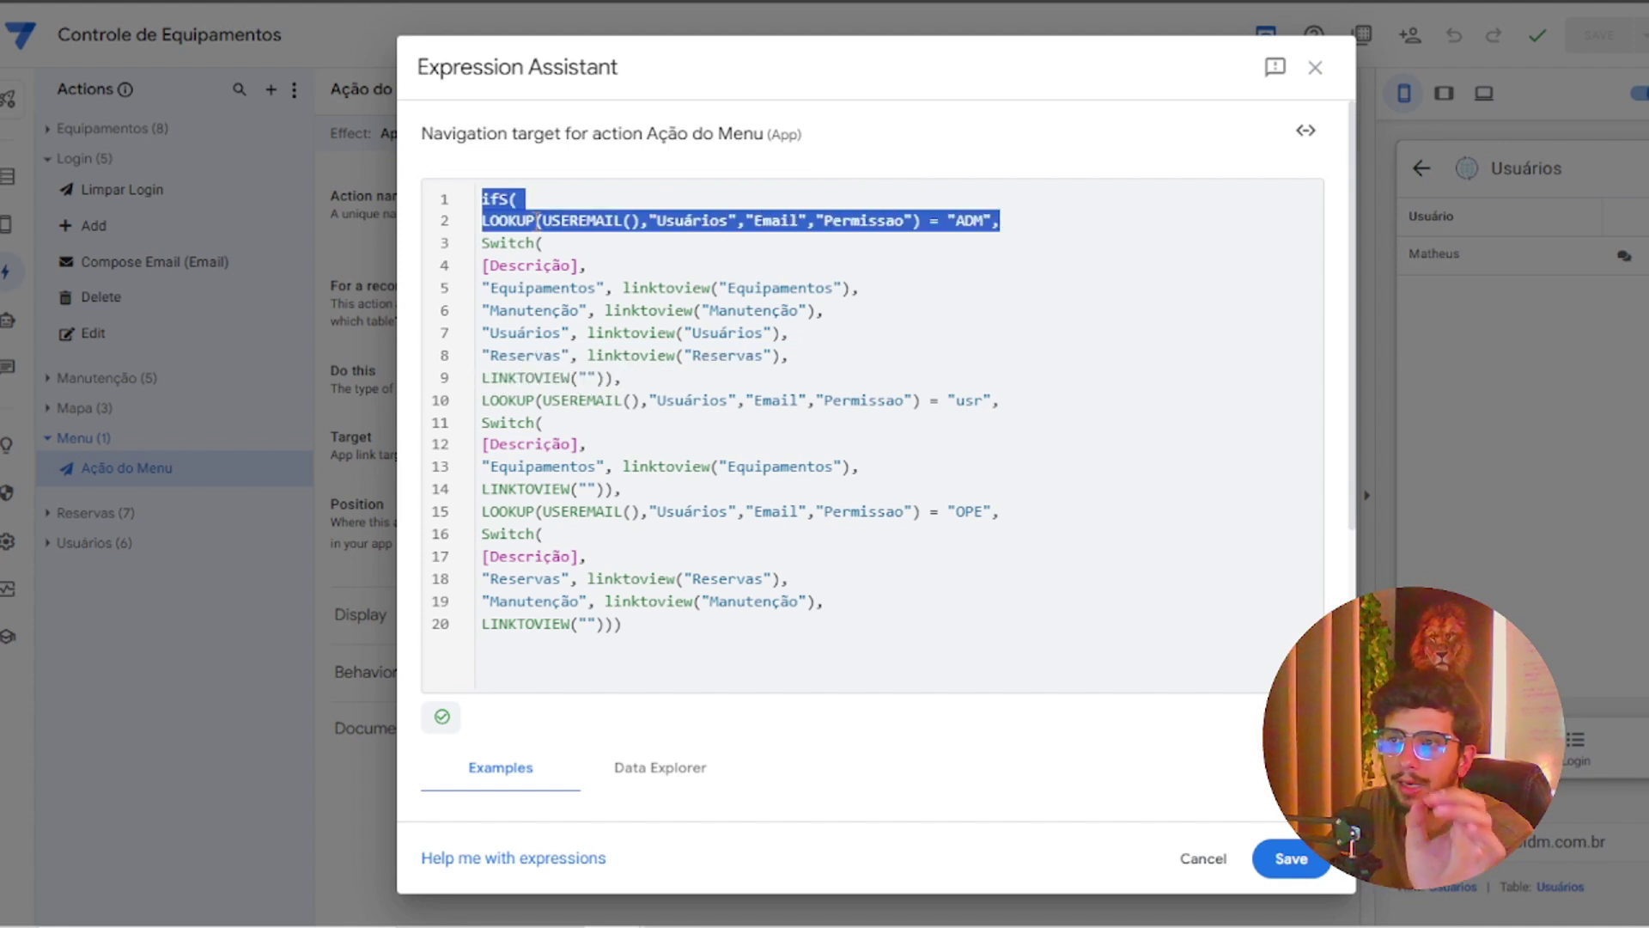
click(679, 221)
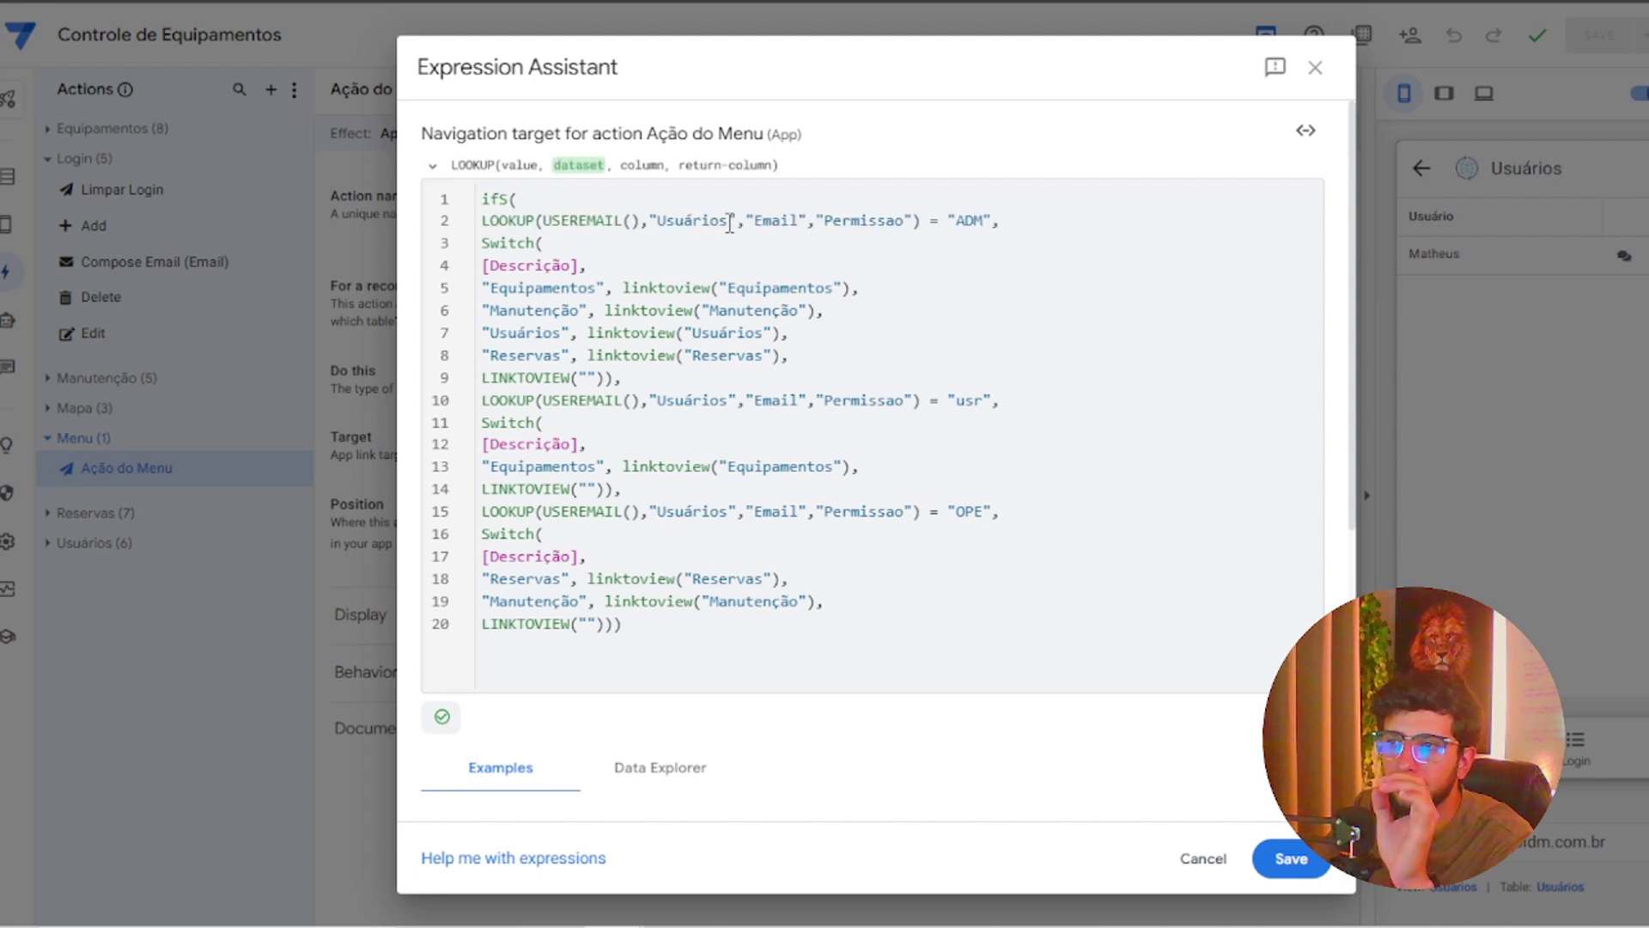
click(776, 222)
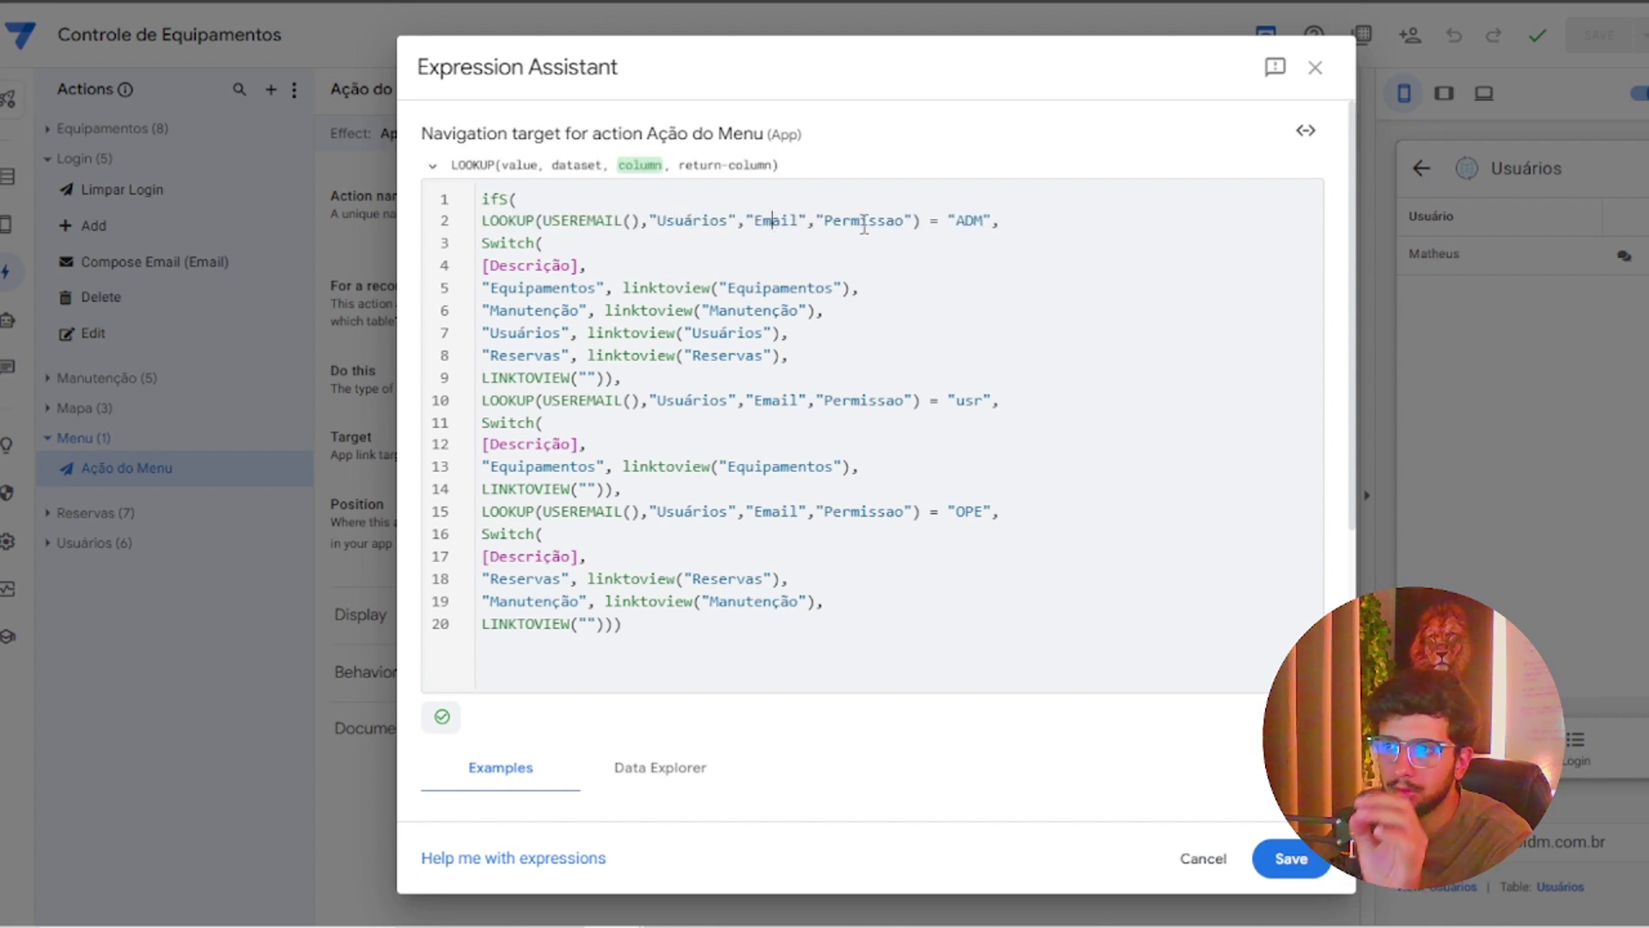
click(864, 221)
click(980, 220)
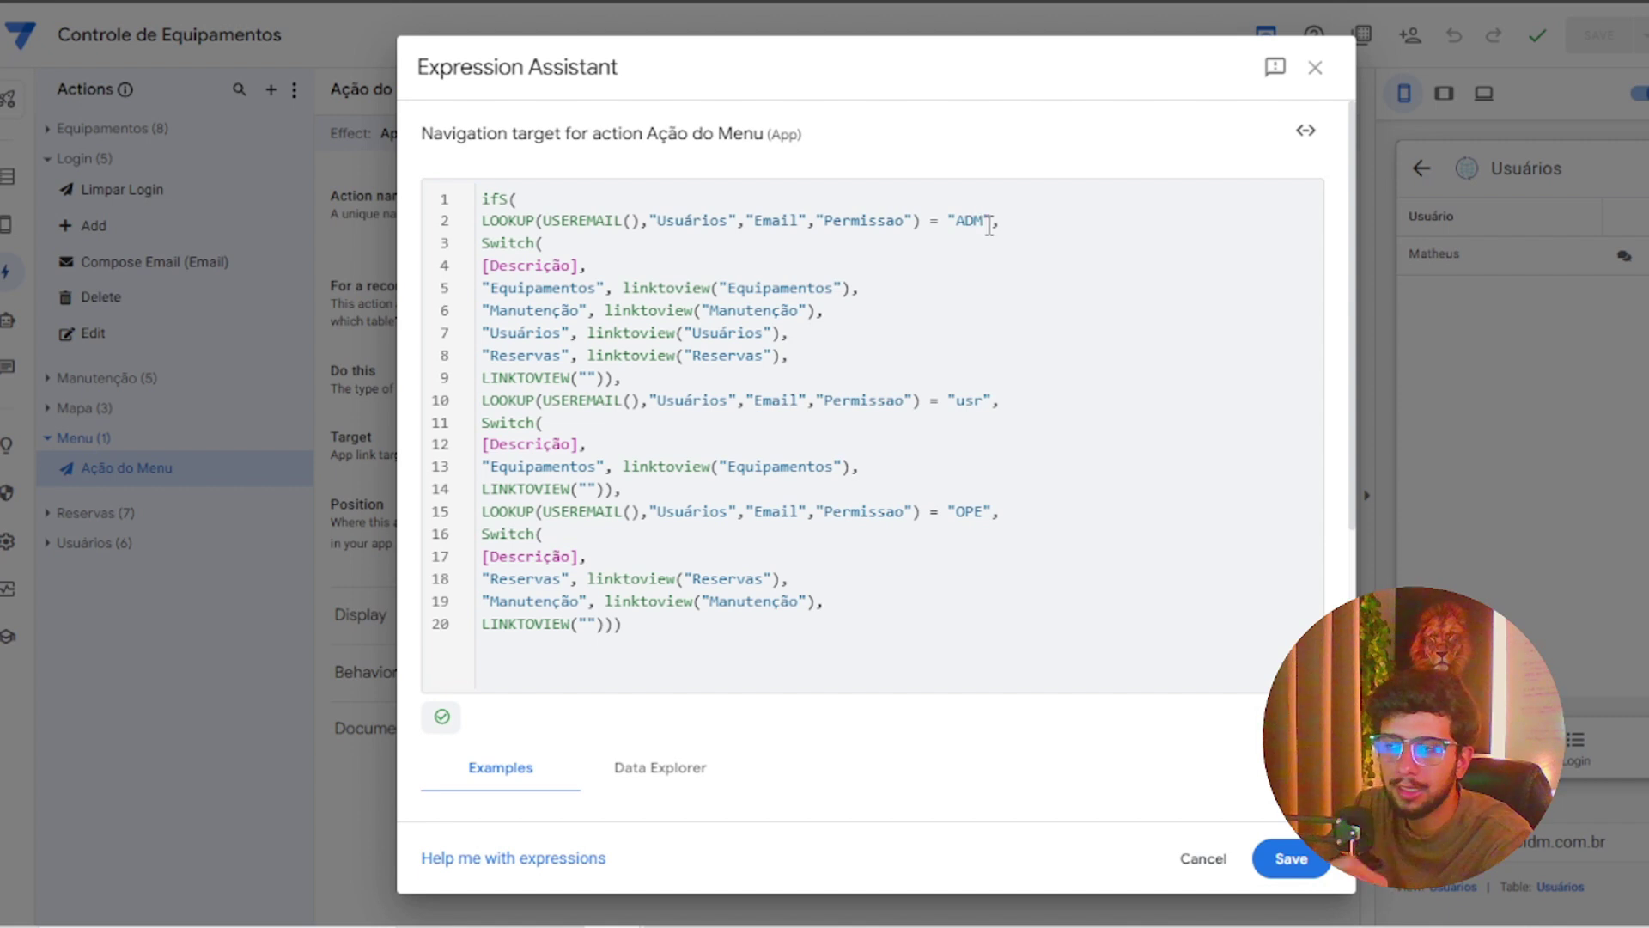
double_click(973, 221)
drag(824, 358, 494, 287)
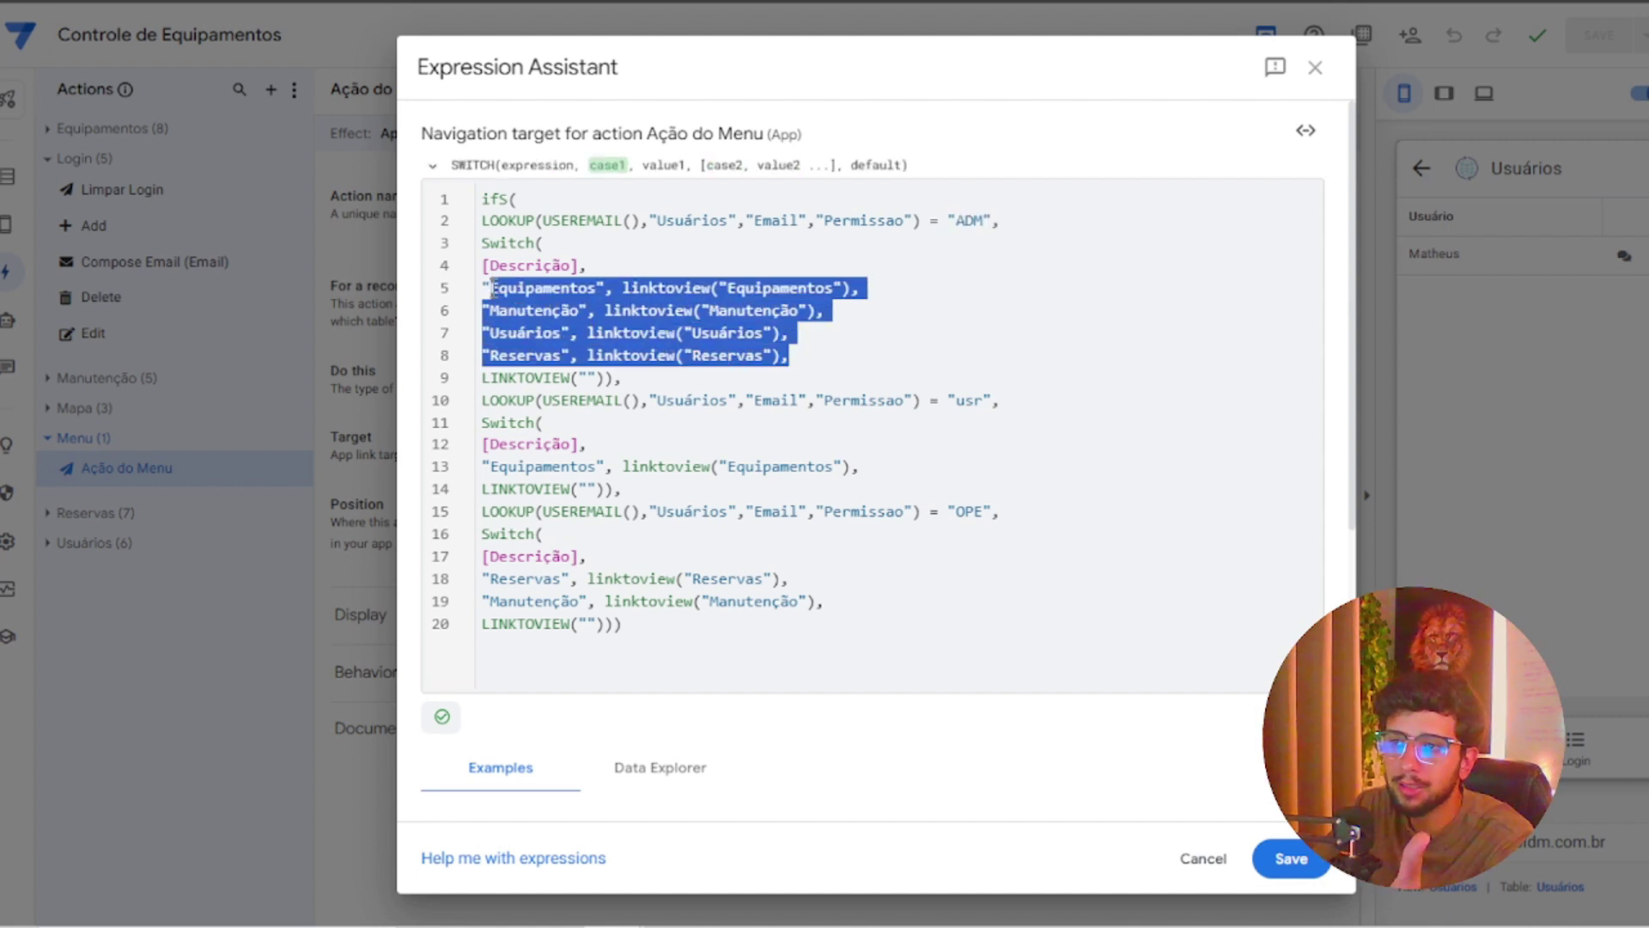
click(964, 401)
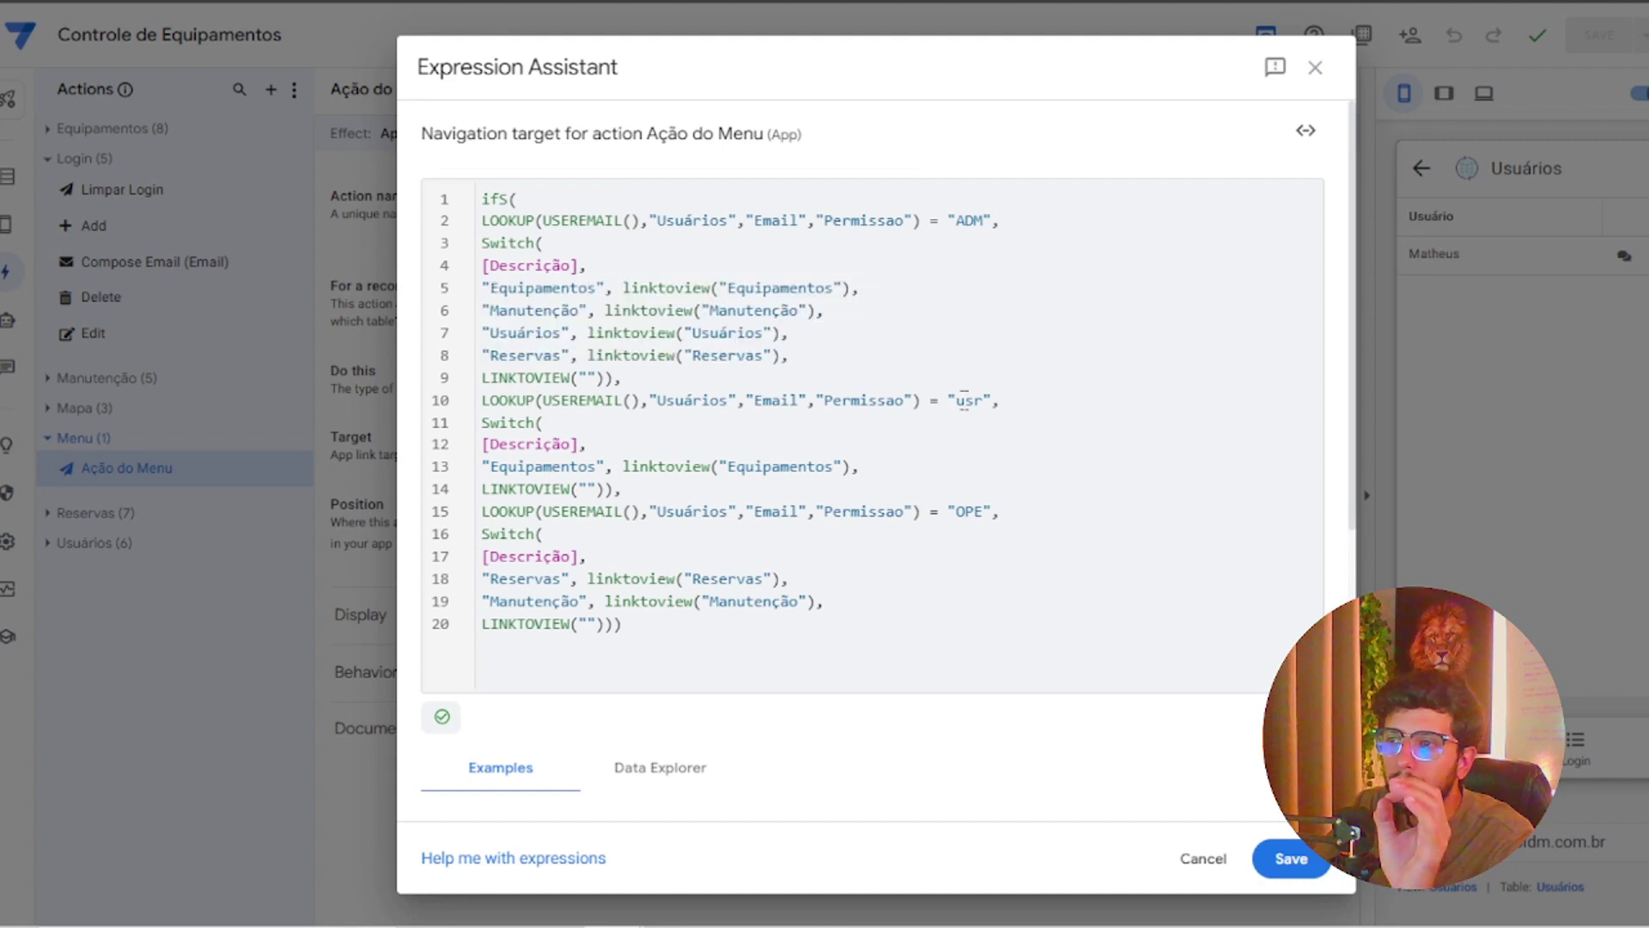
drag(861, 467, 494, 467)
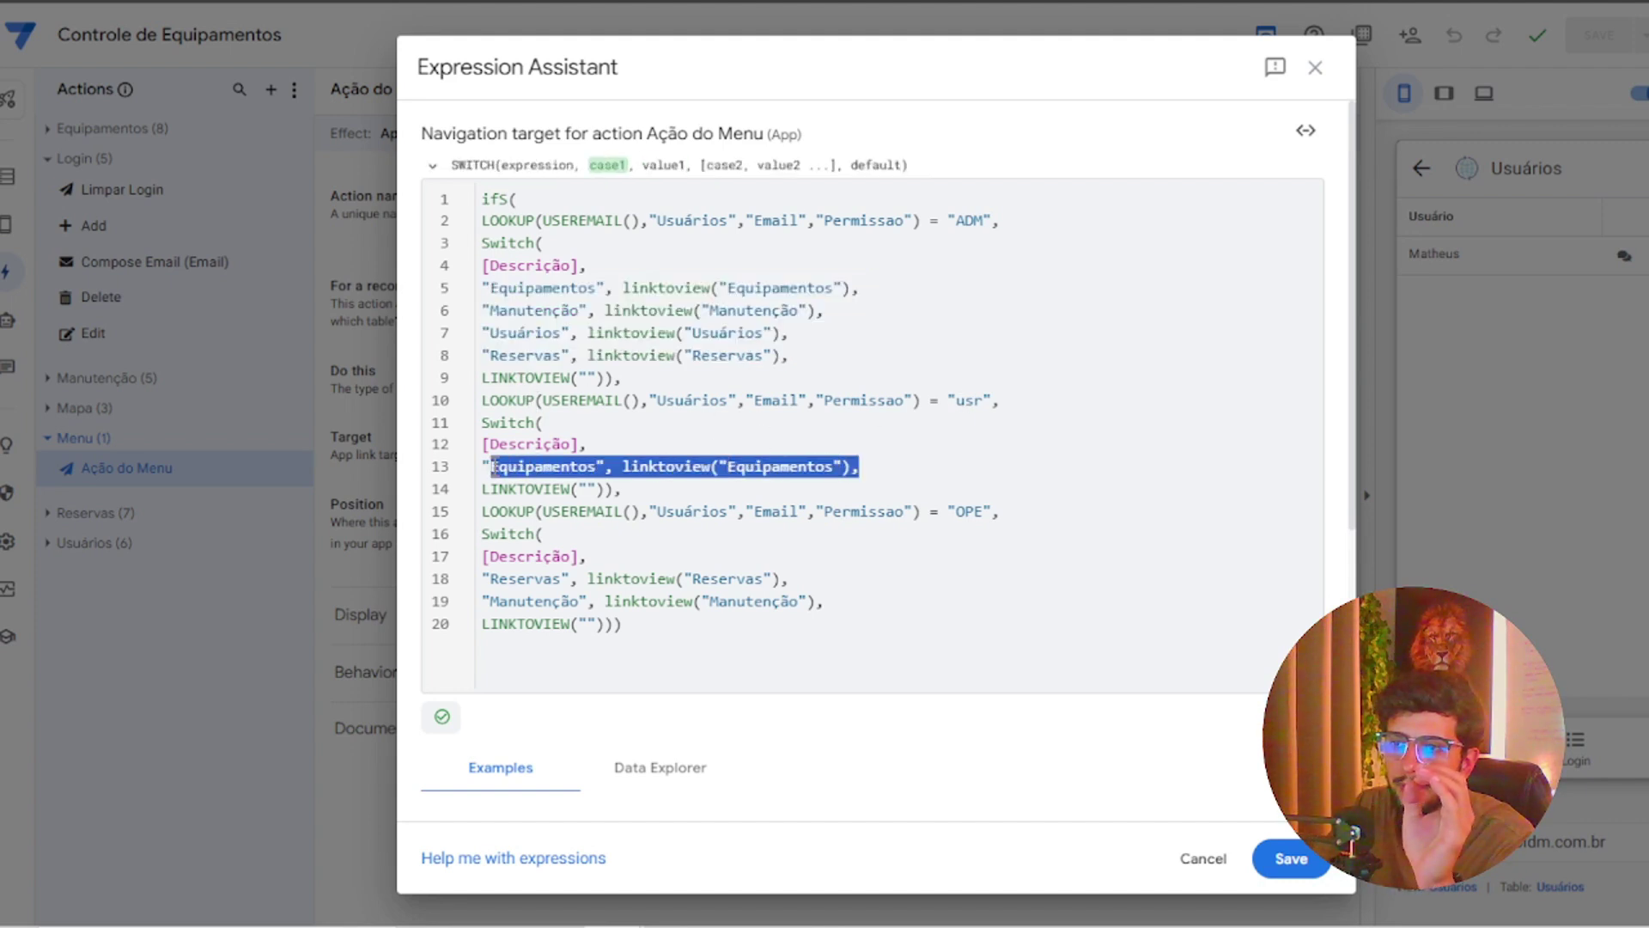
drag(482, 381, 971, 467)
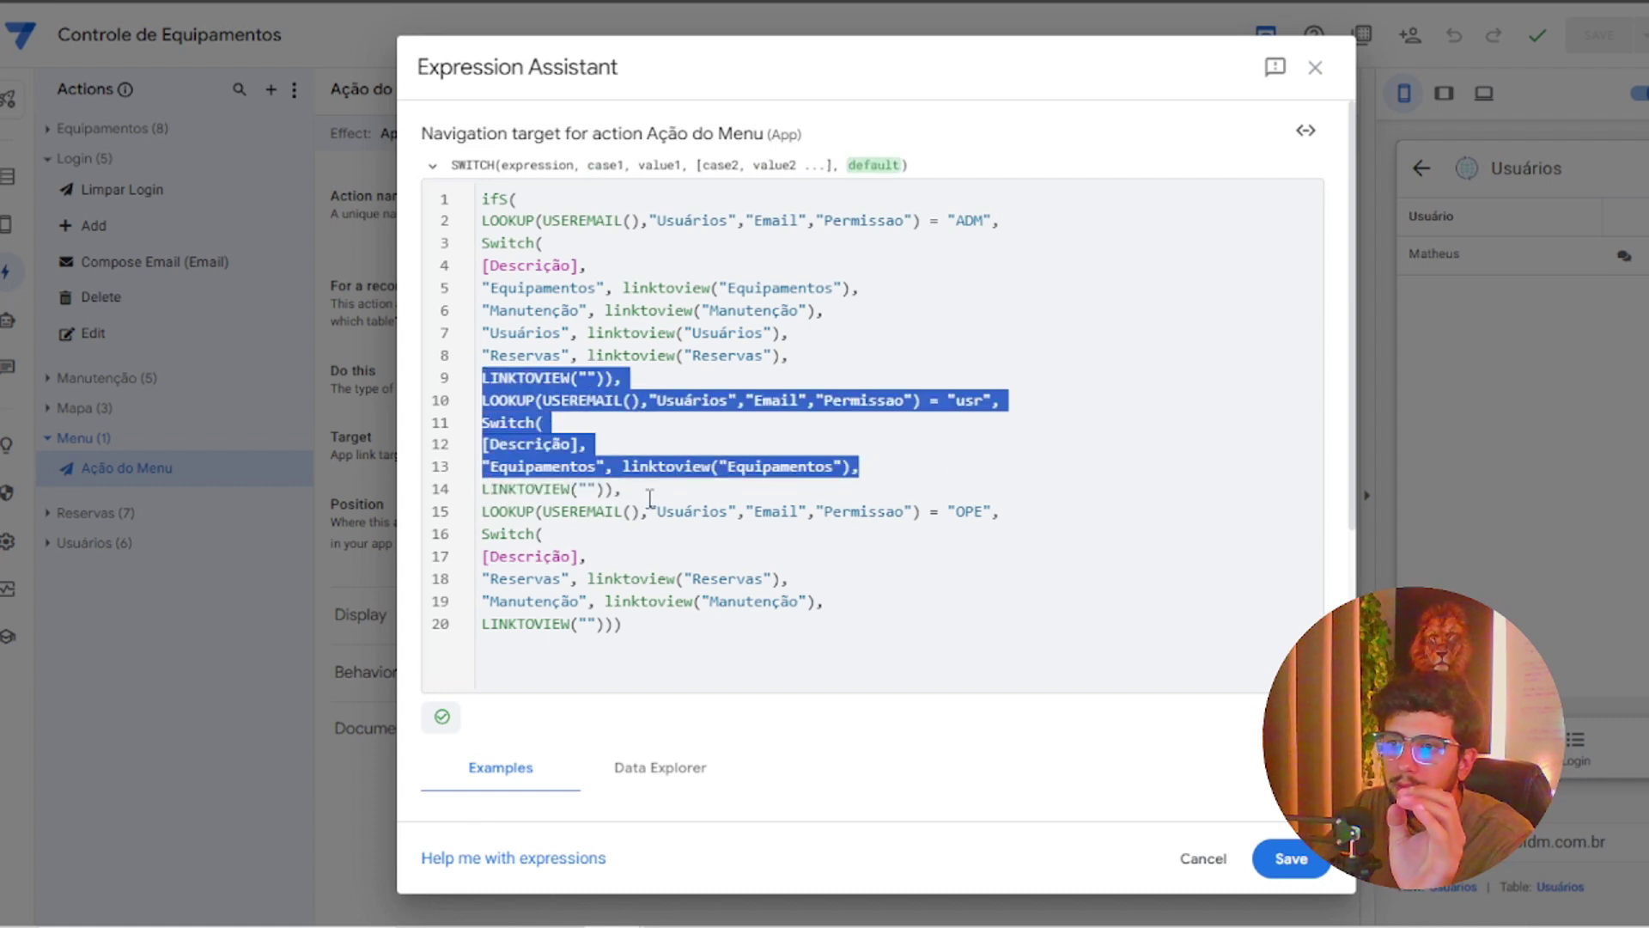
drag(623, 489, 466, 388)
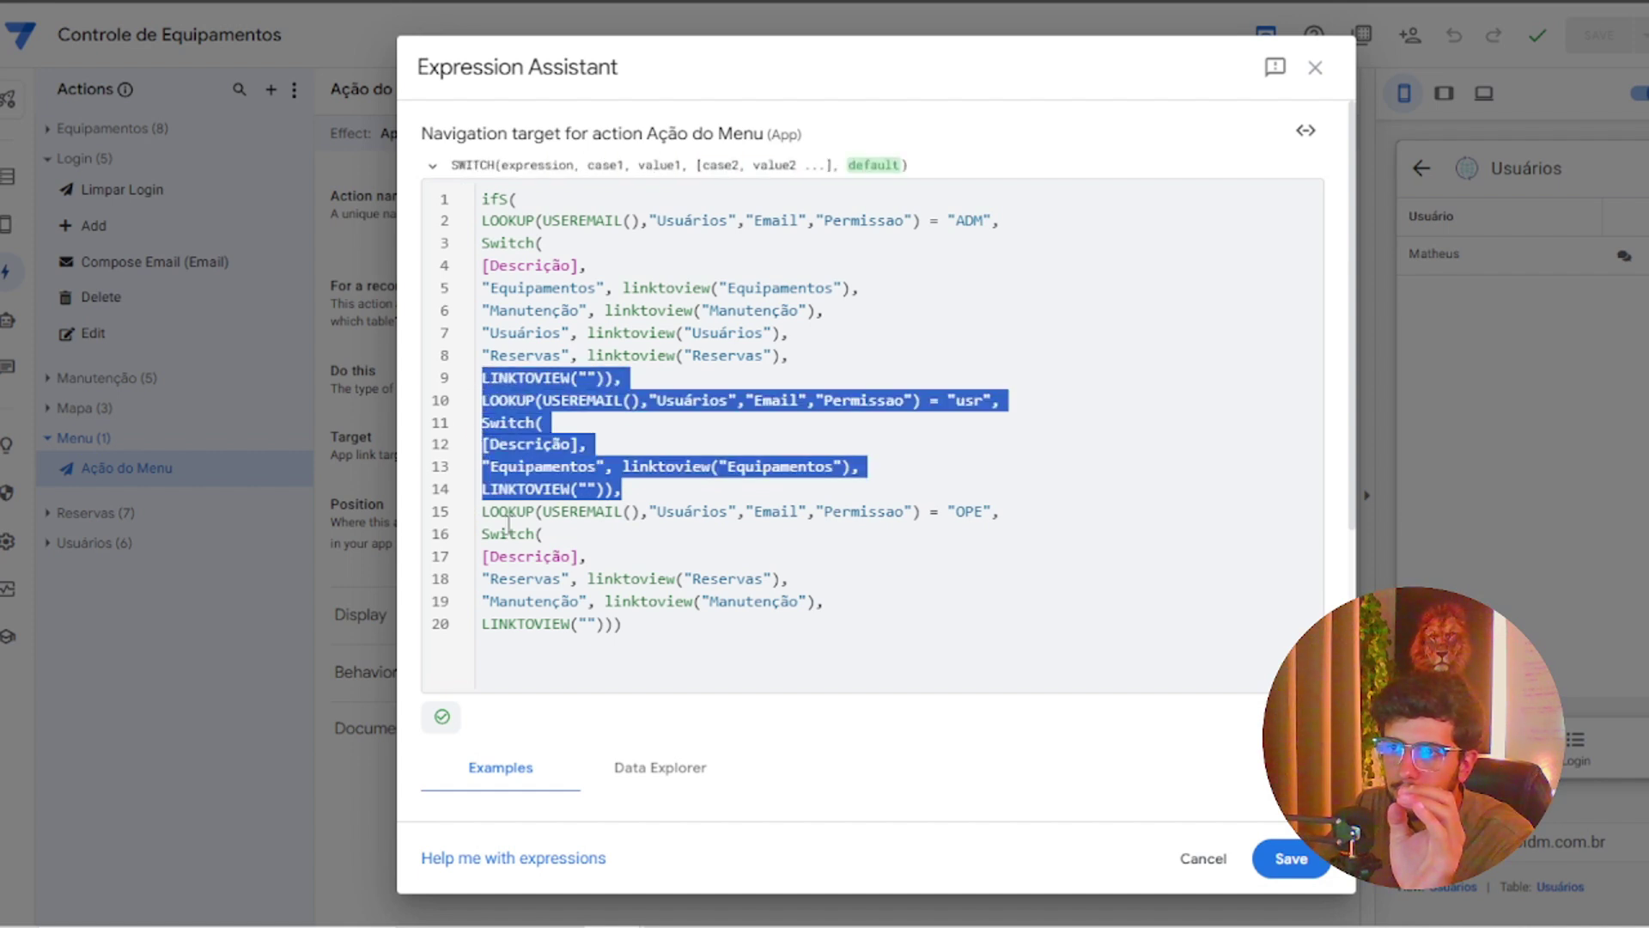
click(753, 600)
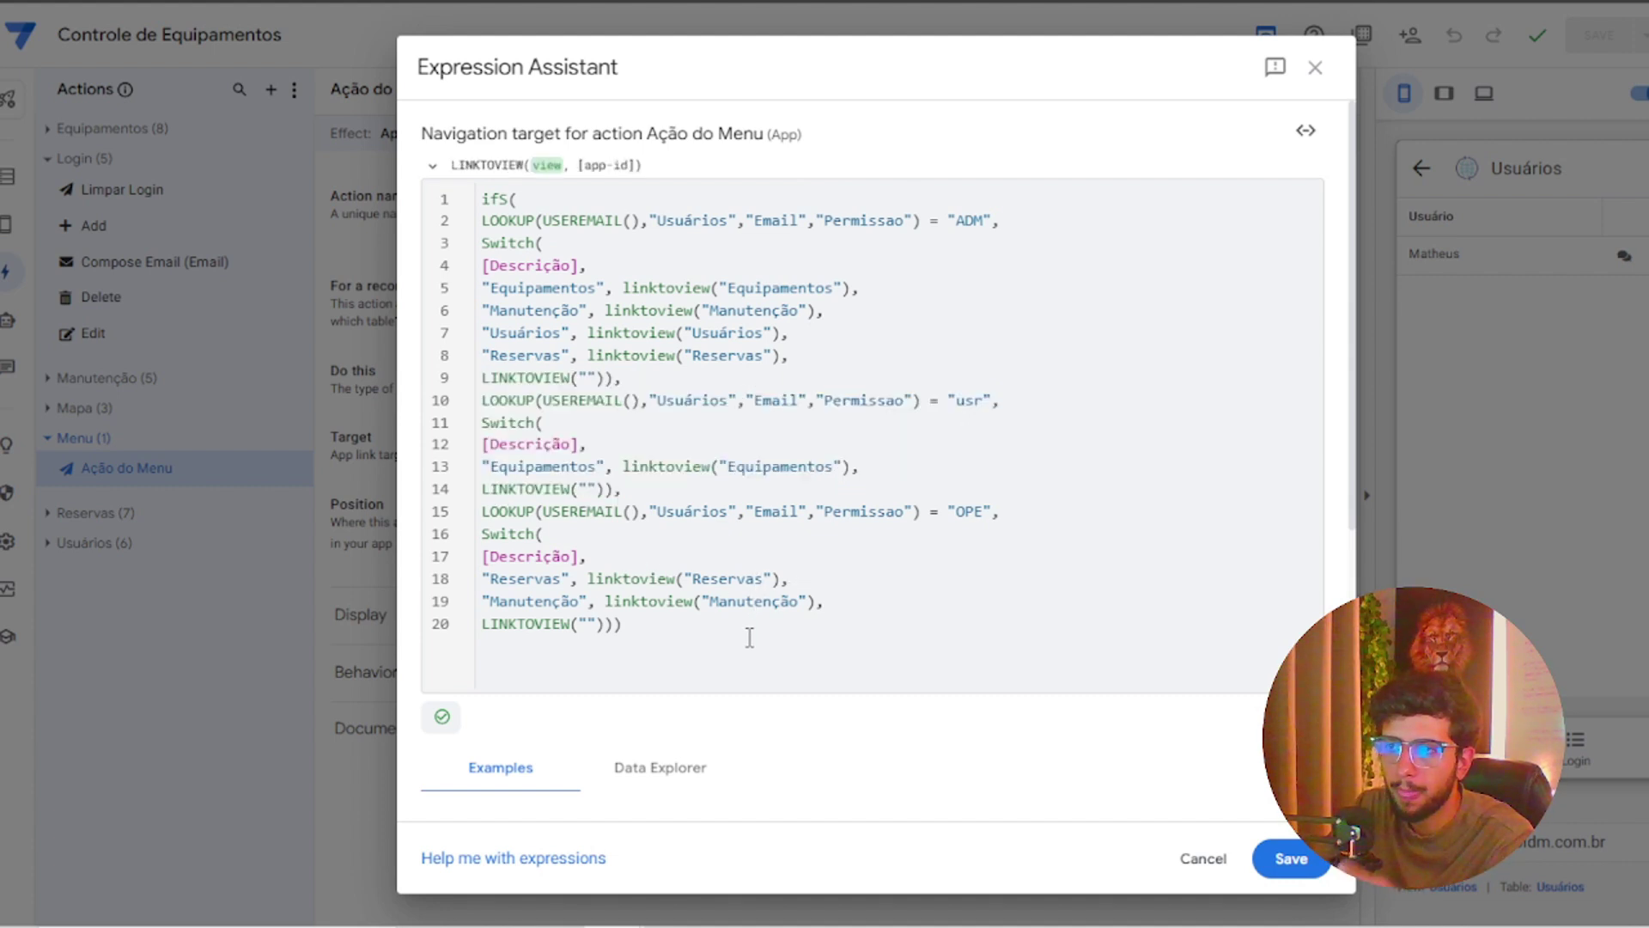
Save the permission-based IFS expression as the menu action's target and return to the Dashboard
click(1316, 69)
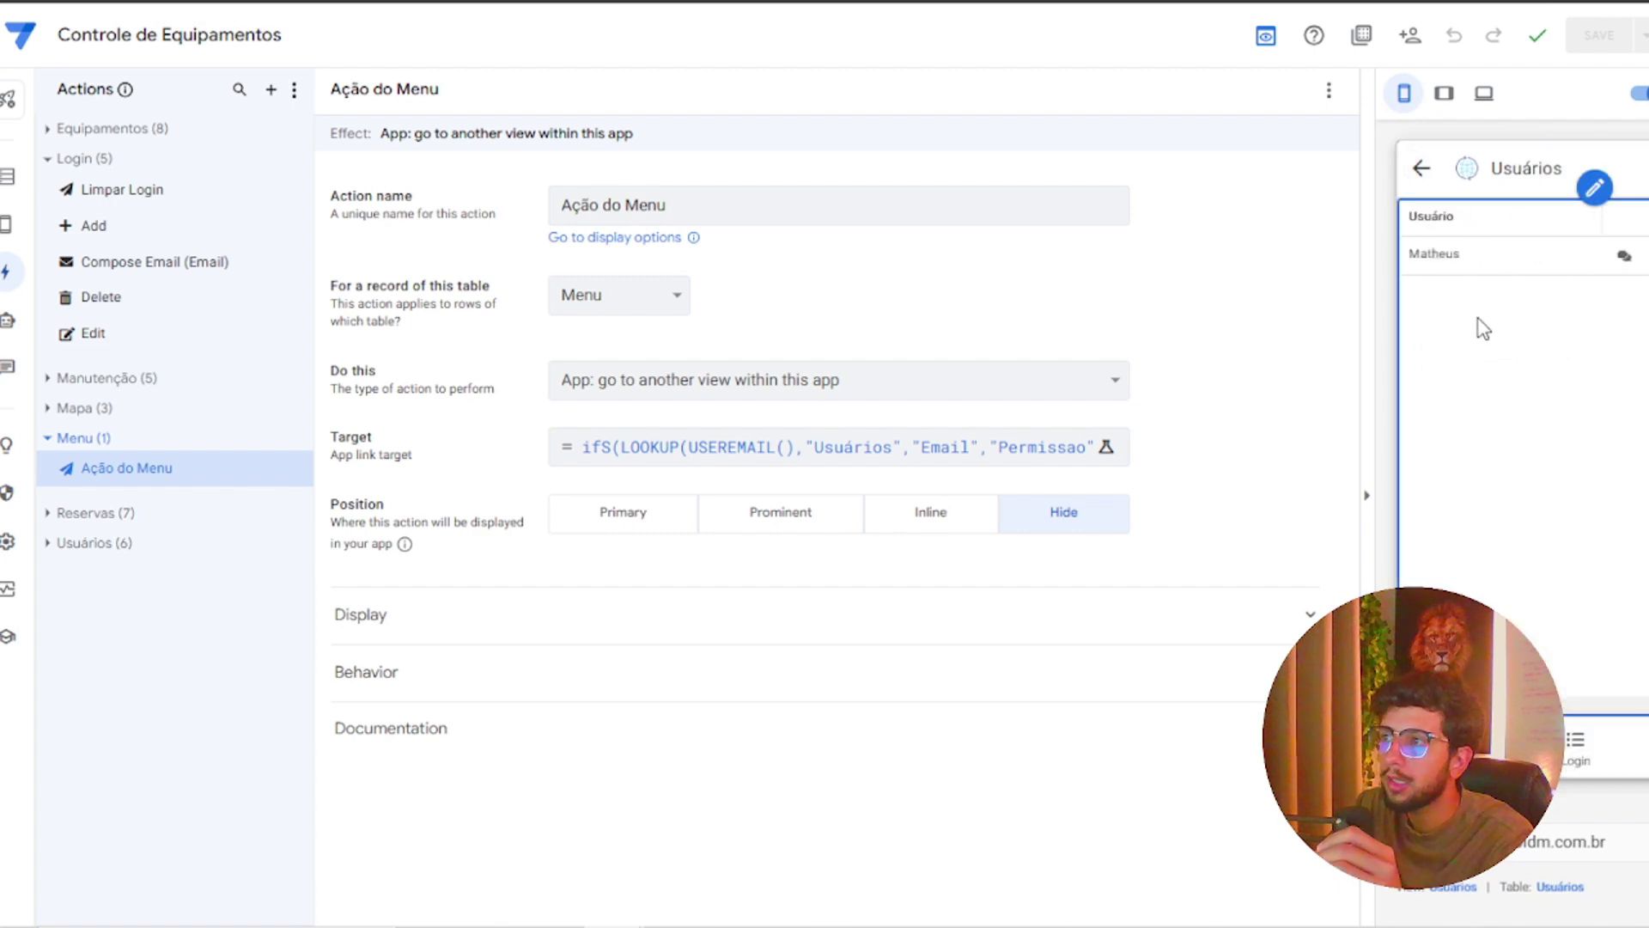
click(1426, 170)
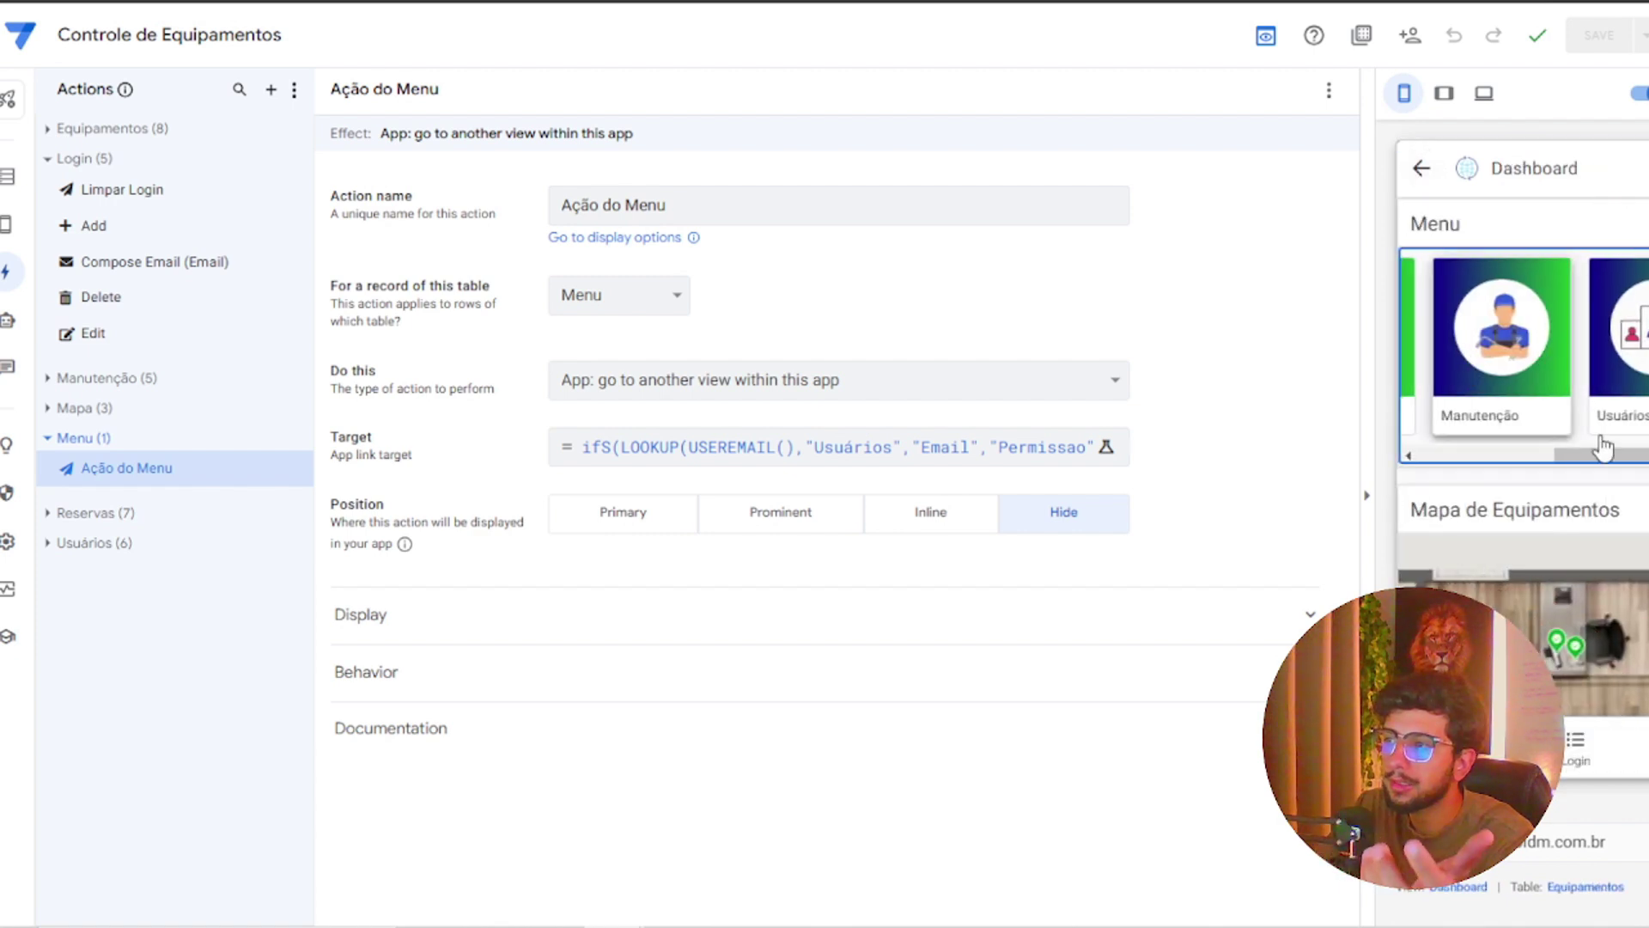
drag(1622, 459, 1425, 448)
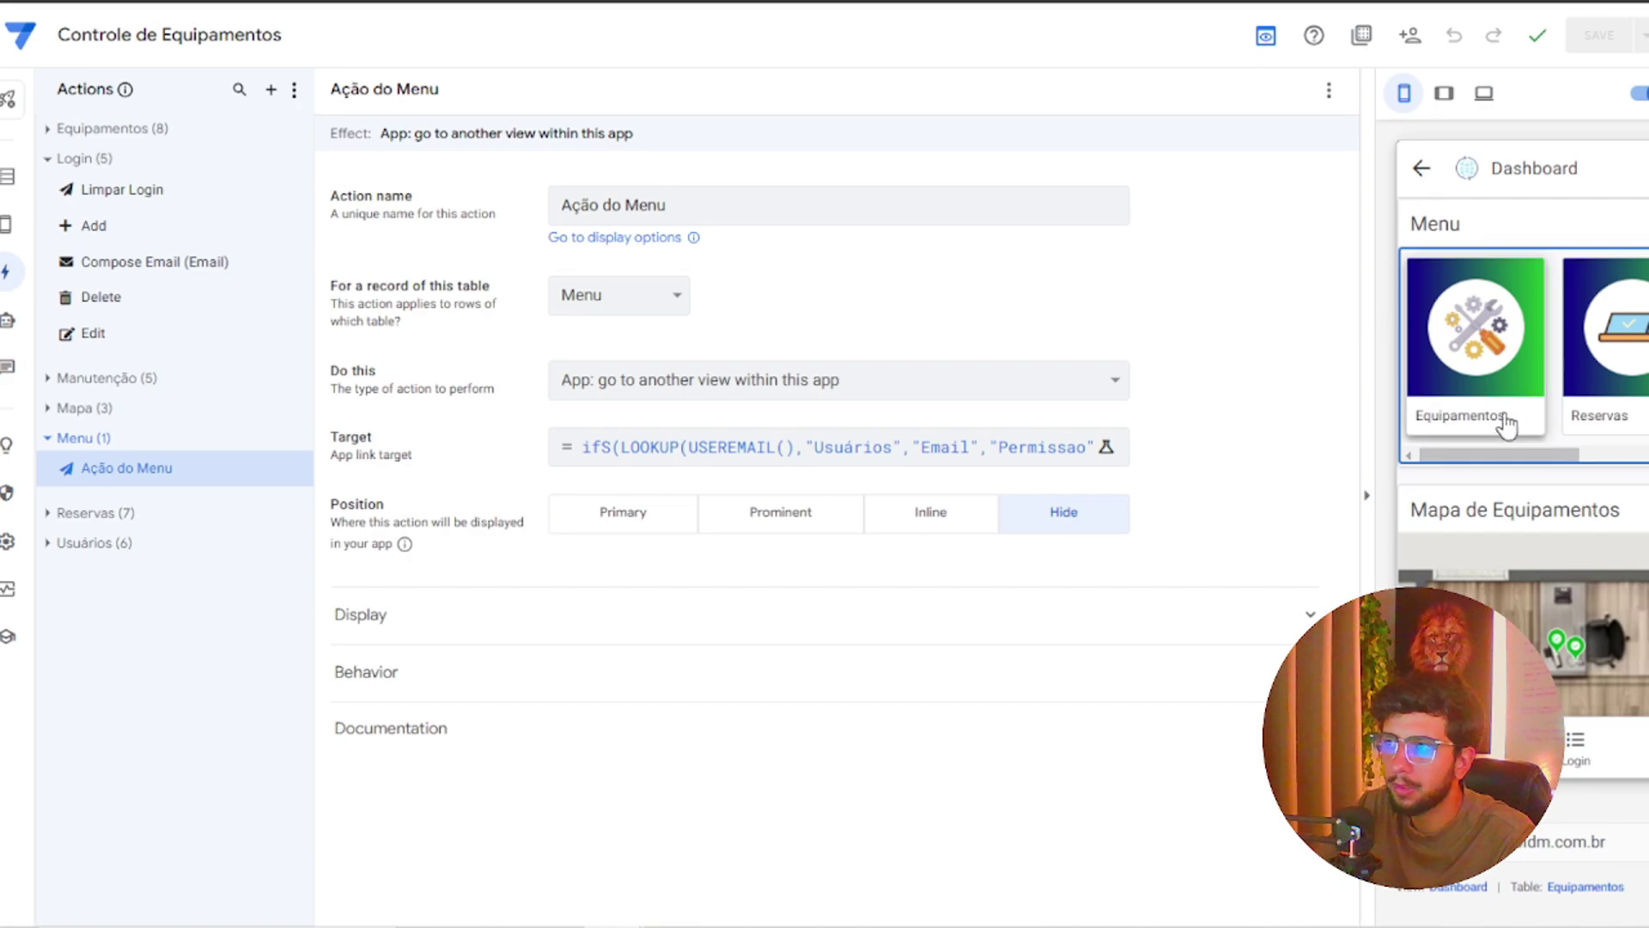
Test the Equipamentos, Reservas and Manutenção menu cards, returning to the Dashboard between them
click(1487, 376)
click(1421, 168)
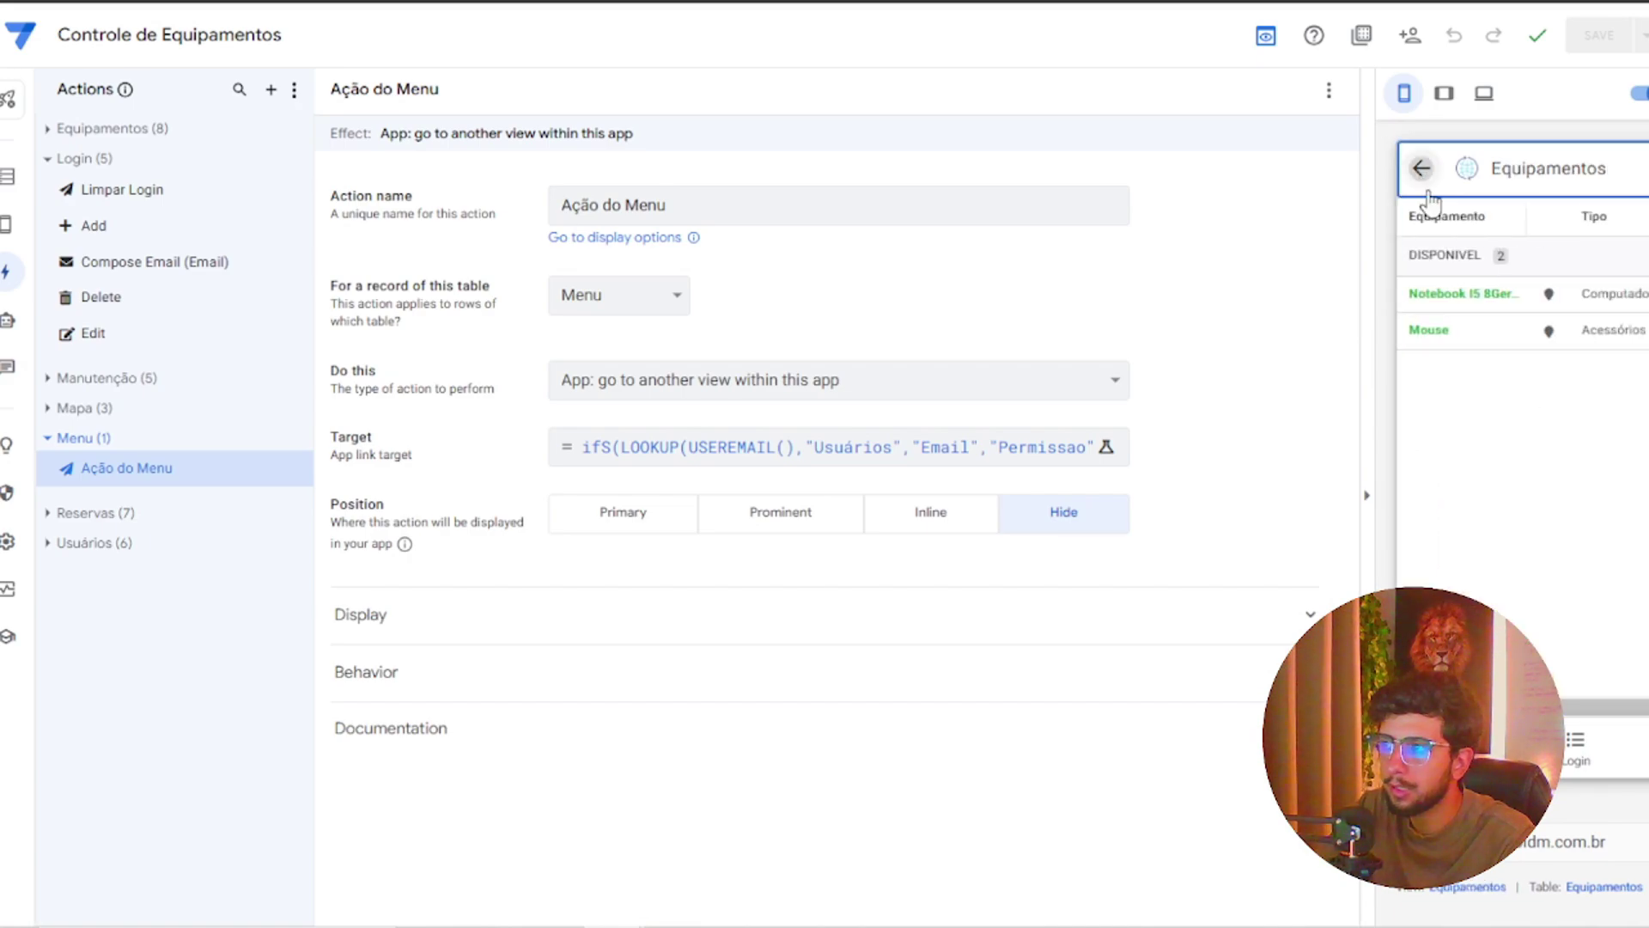
click(1583, 406)
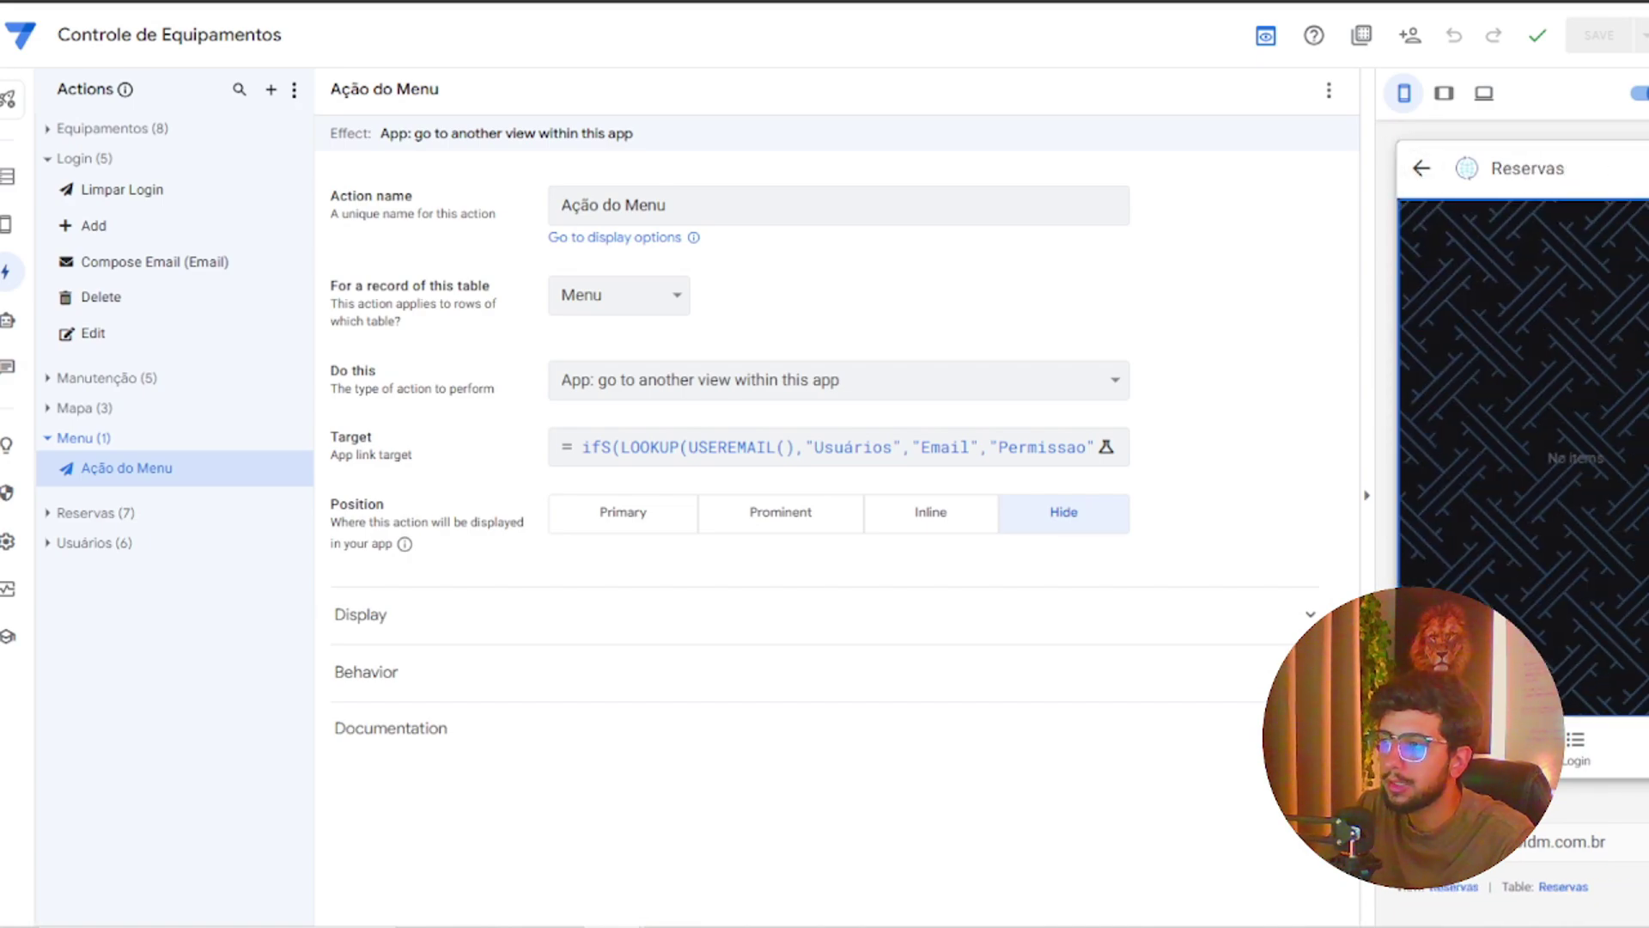
click(1421, 167)
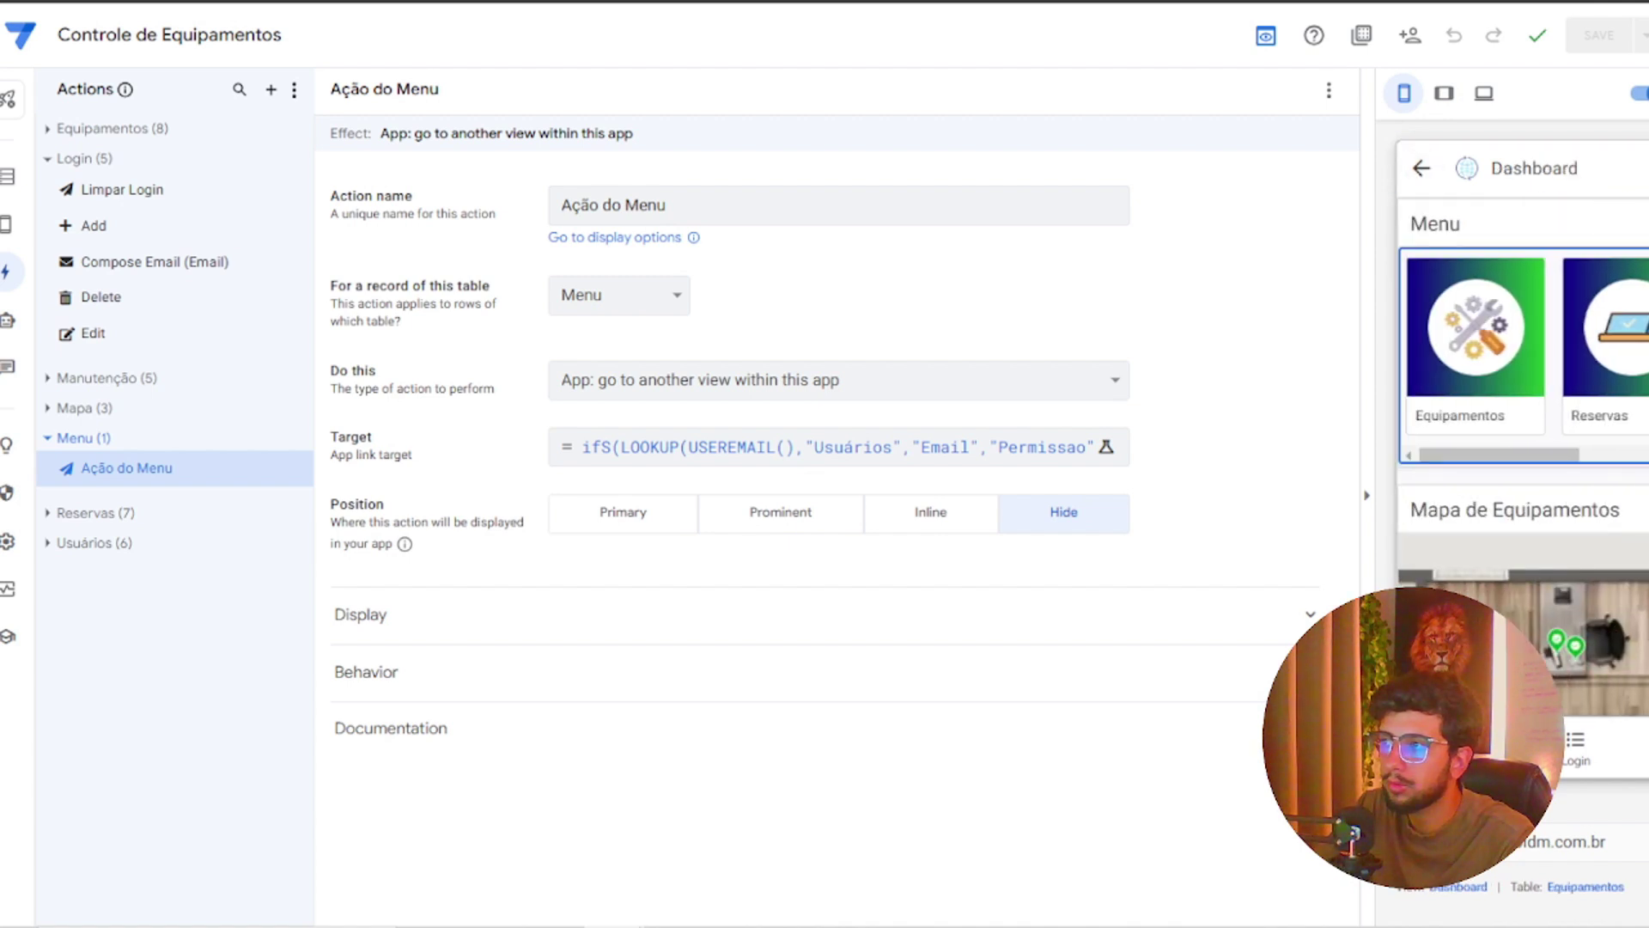
click(1643, 387)
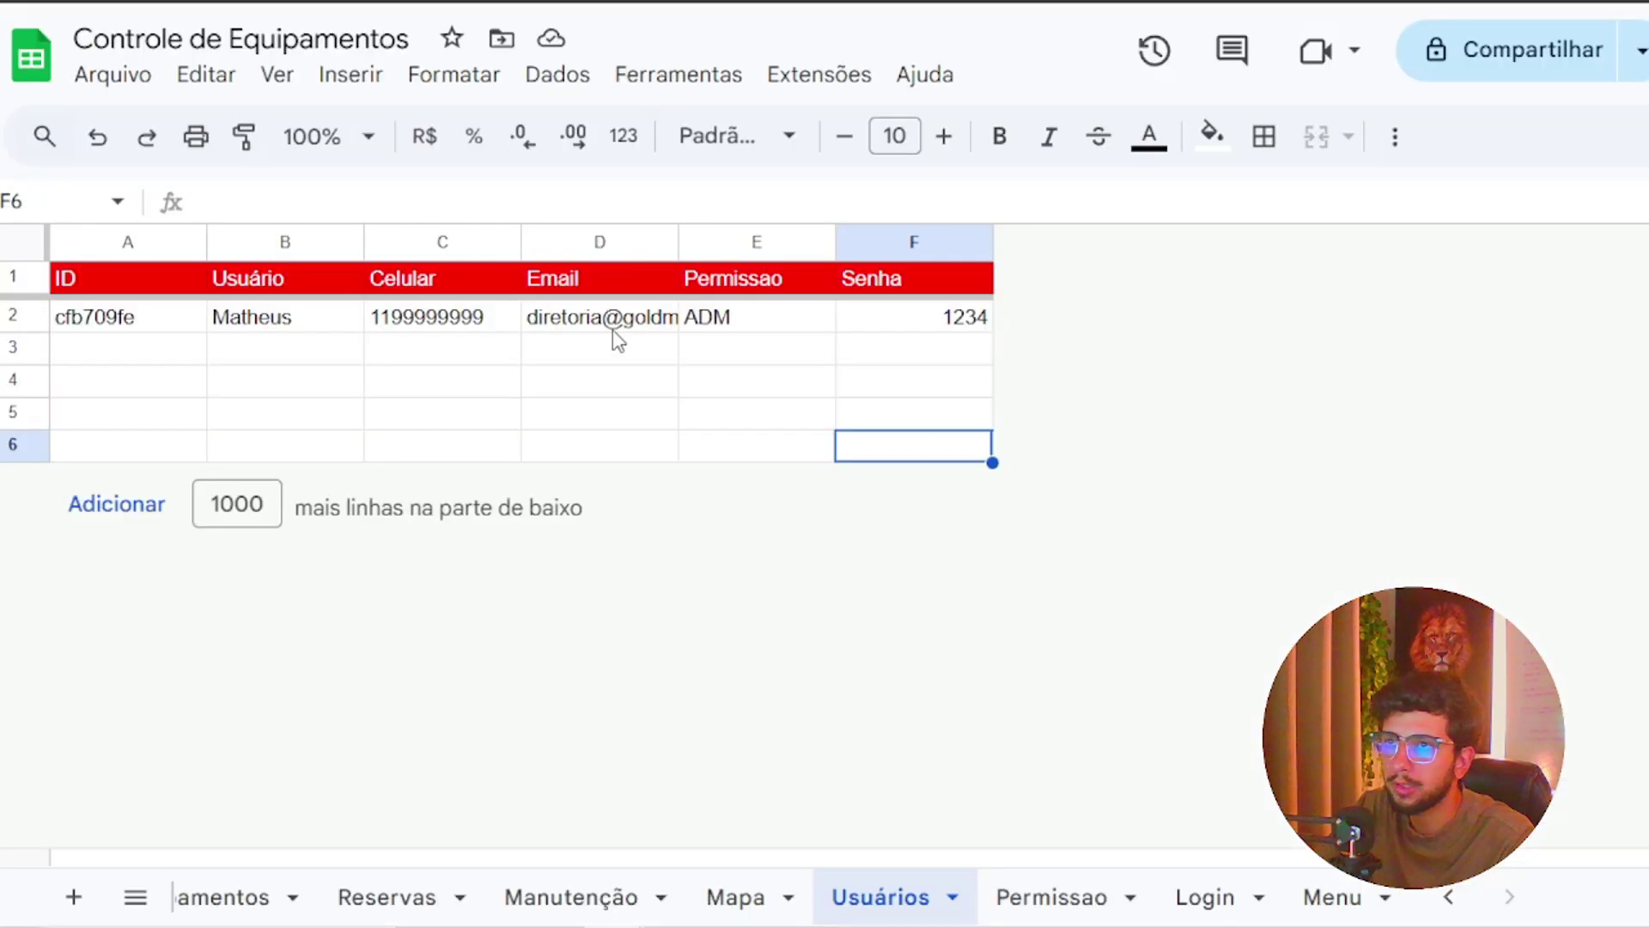
Check the Permissao codes, then set the user's Permissao in Usuários cell E2 to USR
click(1043, 898)
click(172, 358)
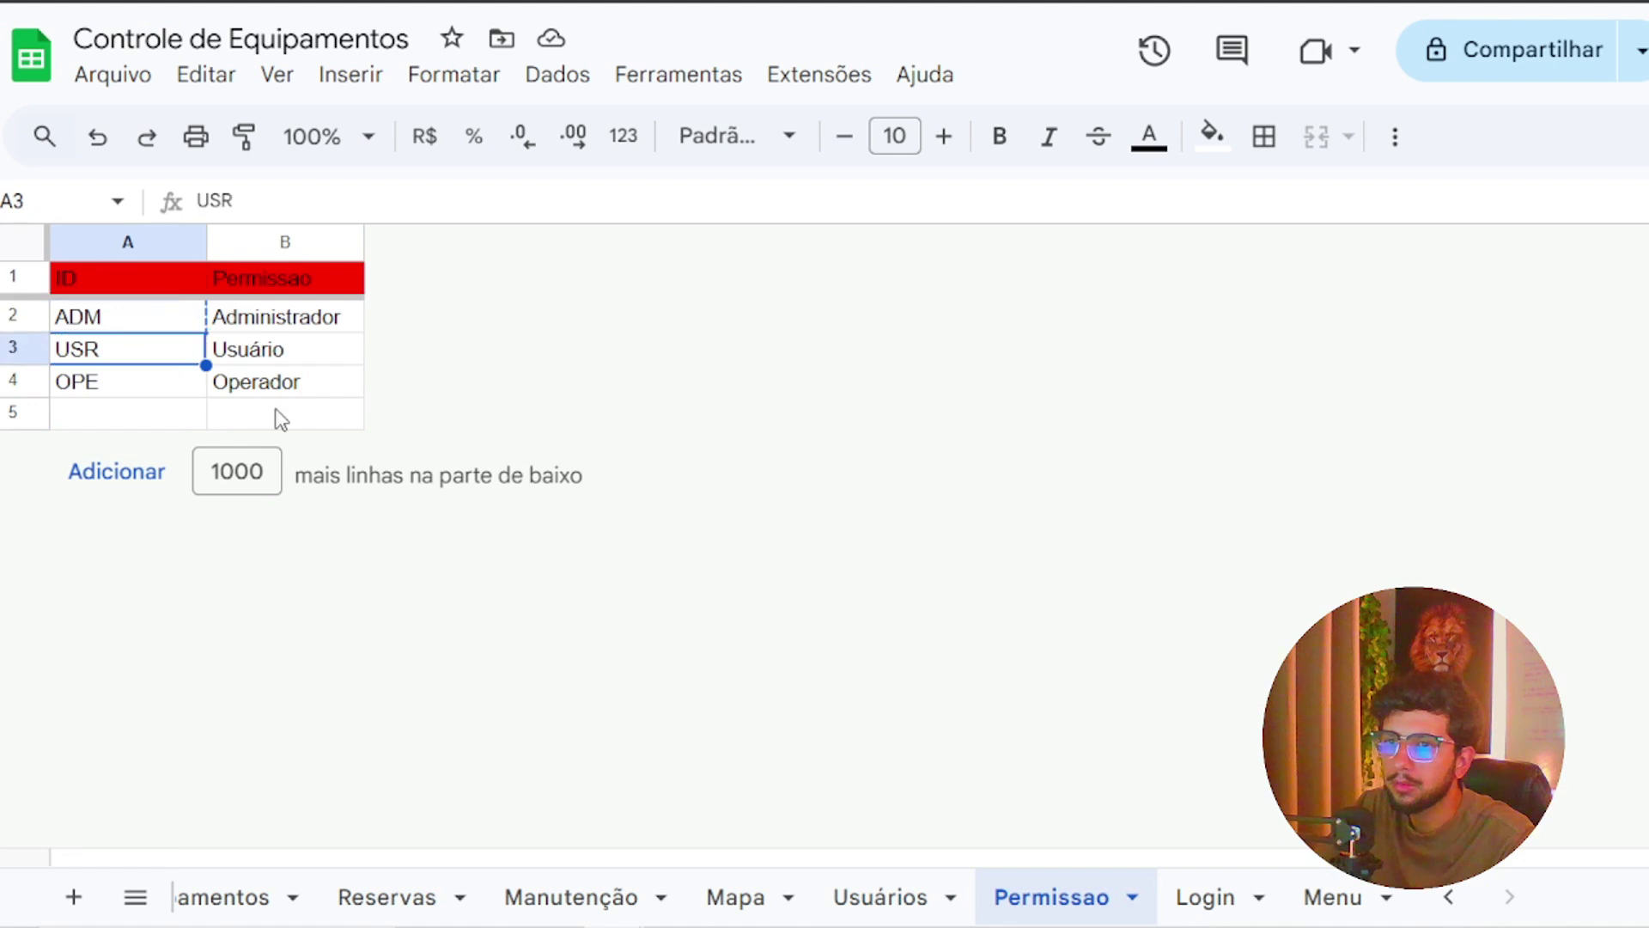
click(881, 897)
click(755, 331)
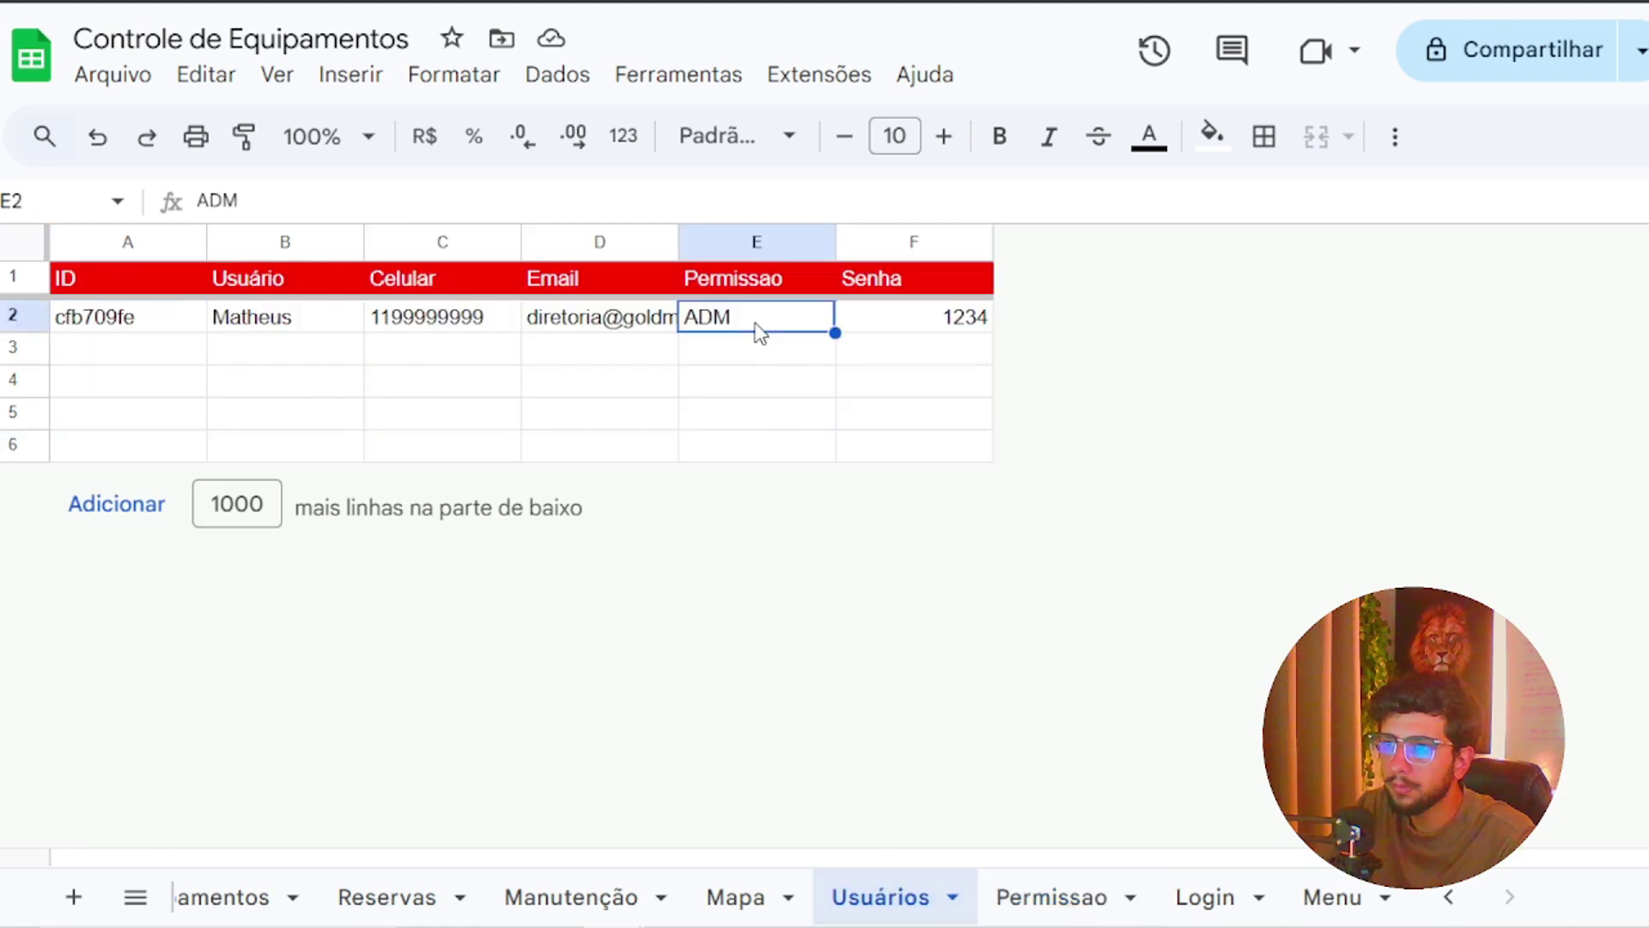
text(USR)
click(961, 353)
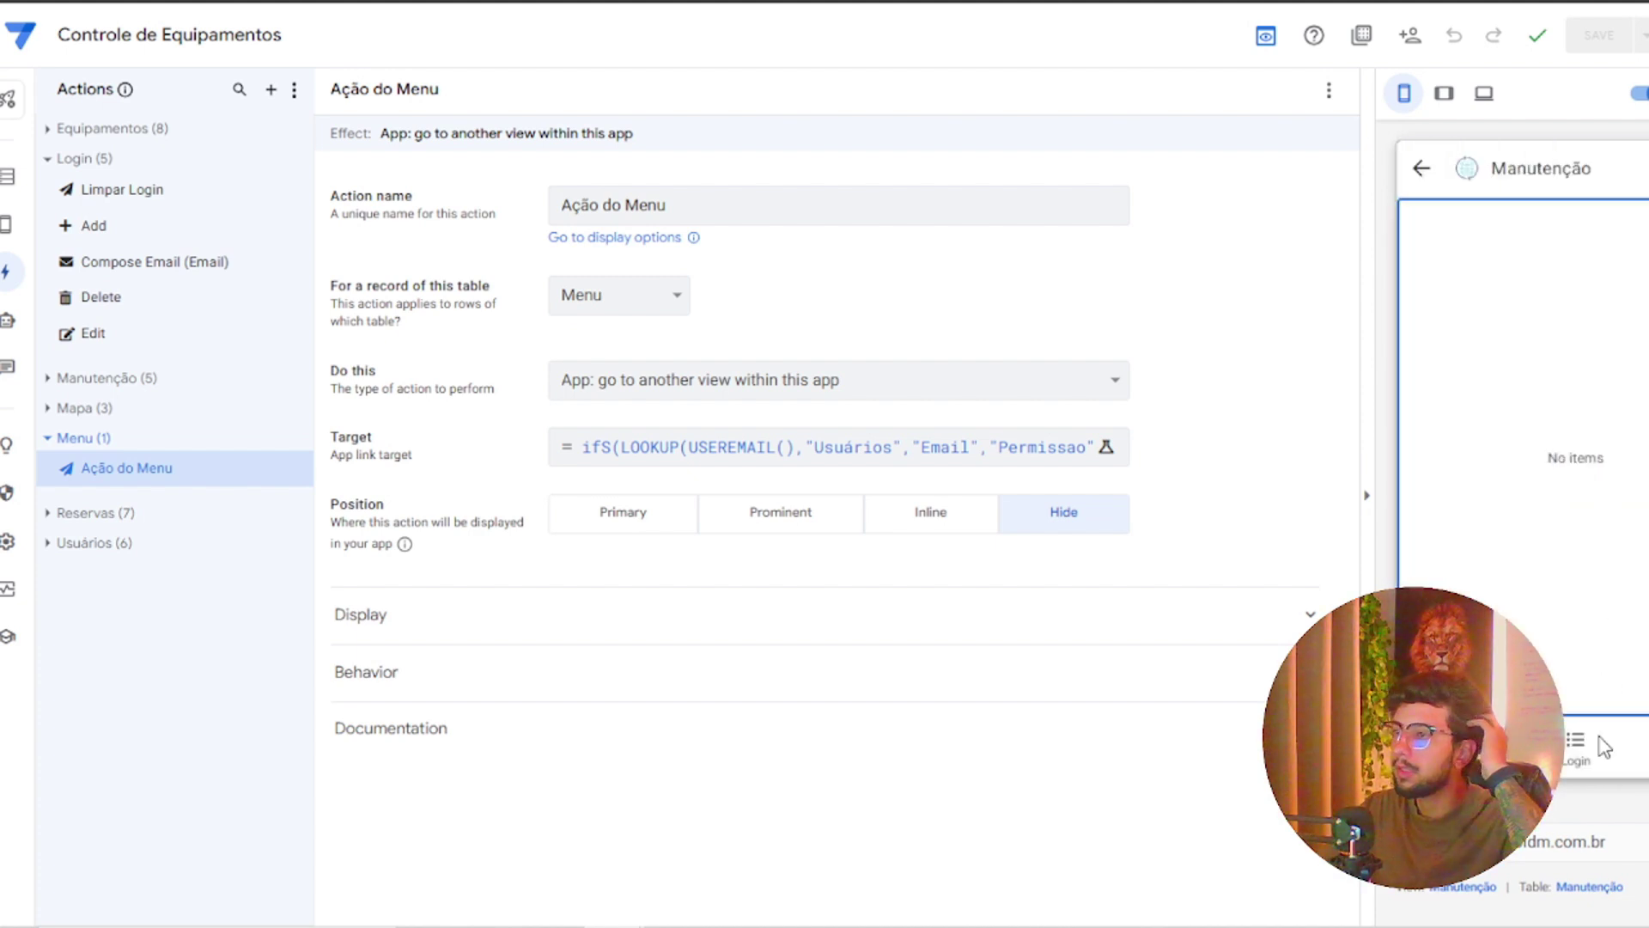
Return to the Dashboard and log in with the director's e-mail and the account password
click(1420, 169)
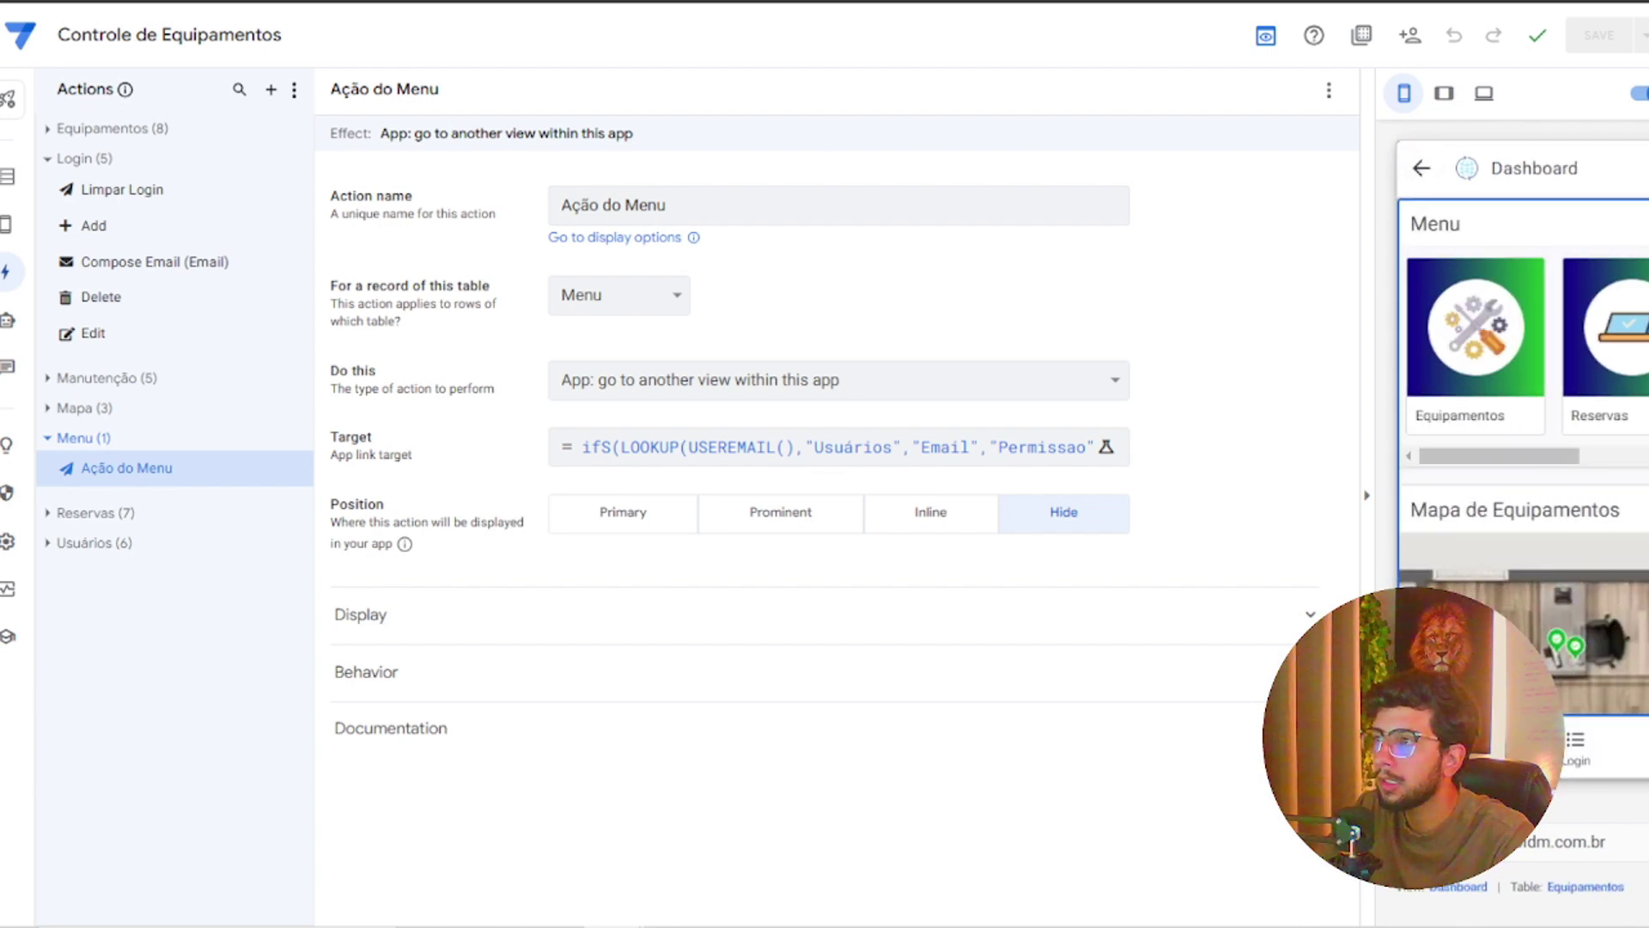
click(1421, 168)
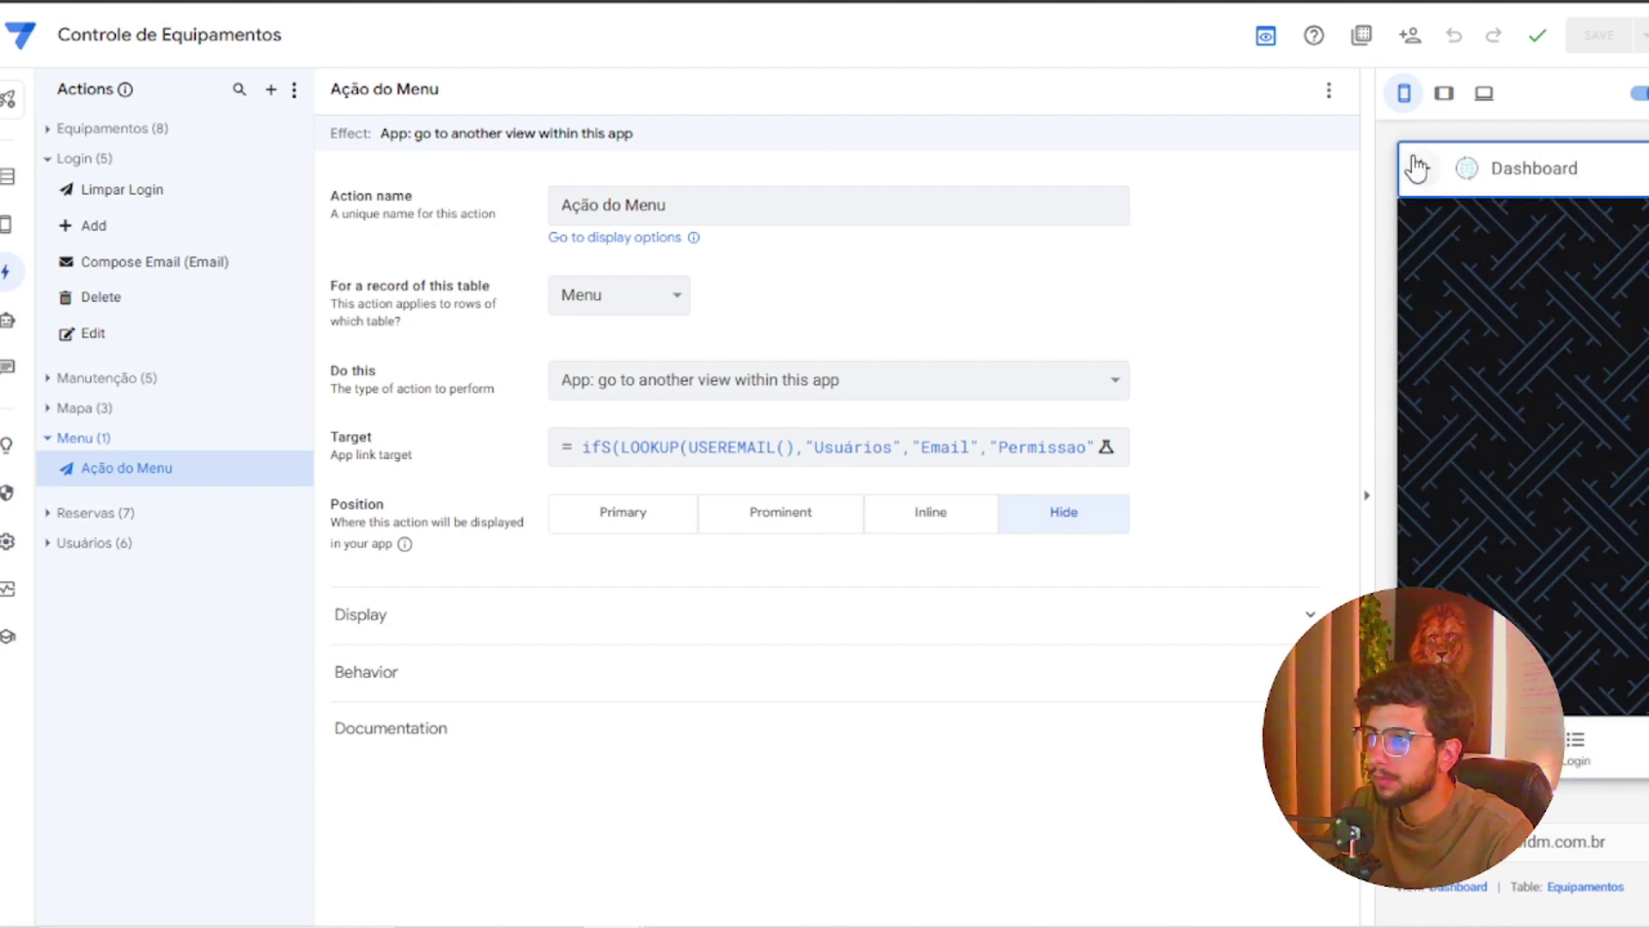
click(1421, 169)
click(1572, 745)
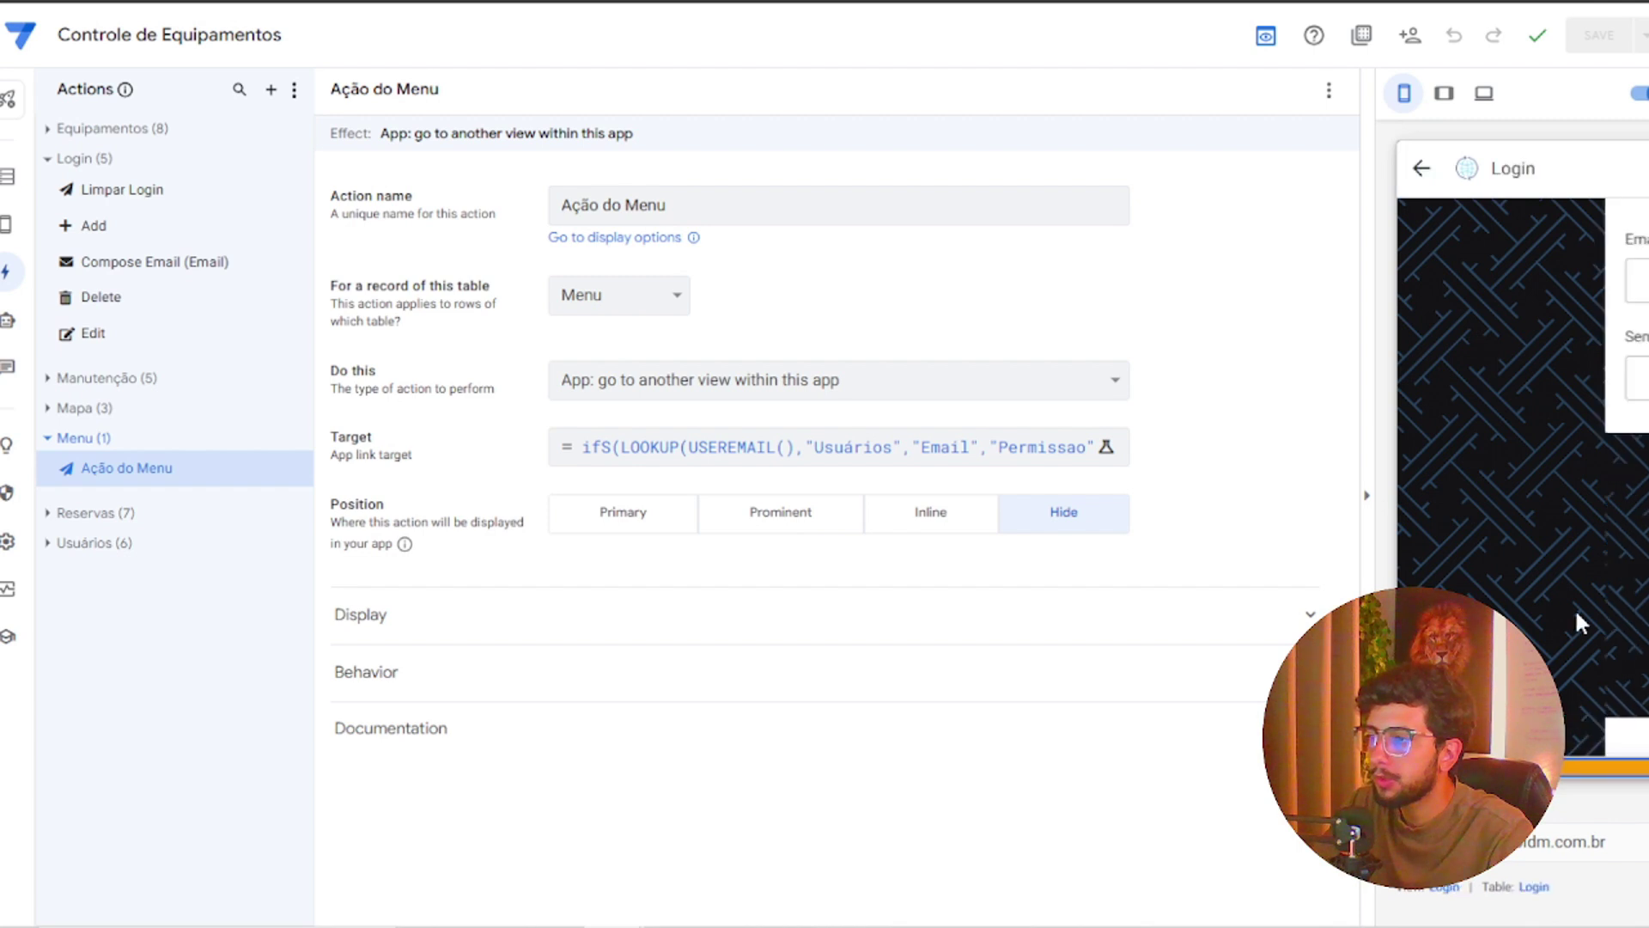
click(1555, 277)
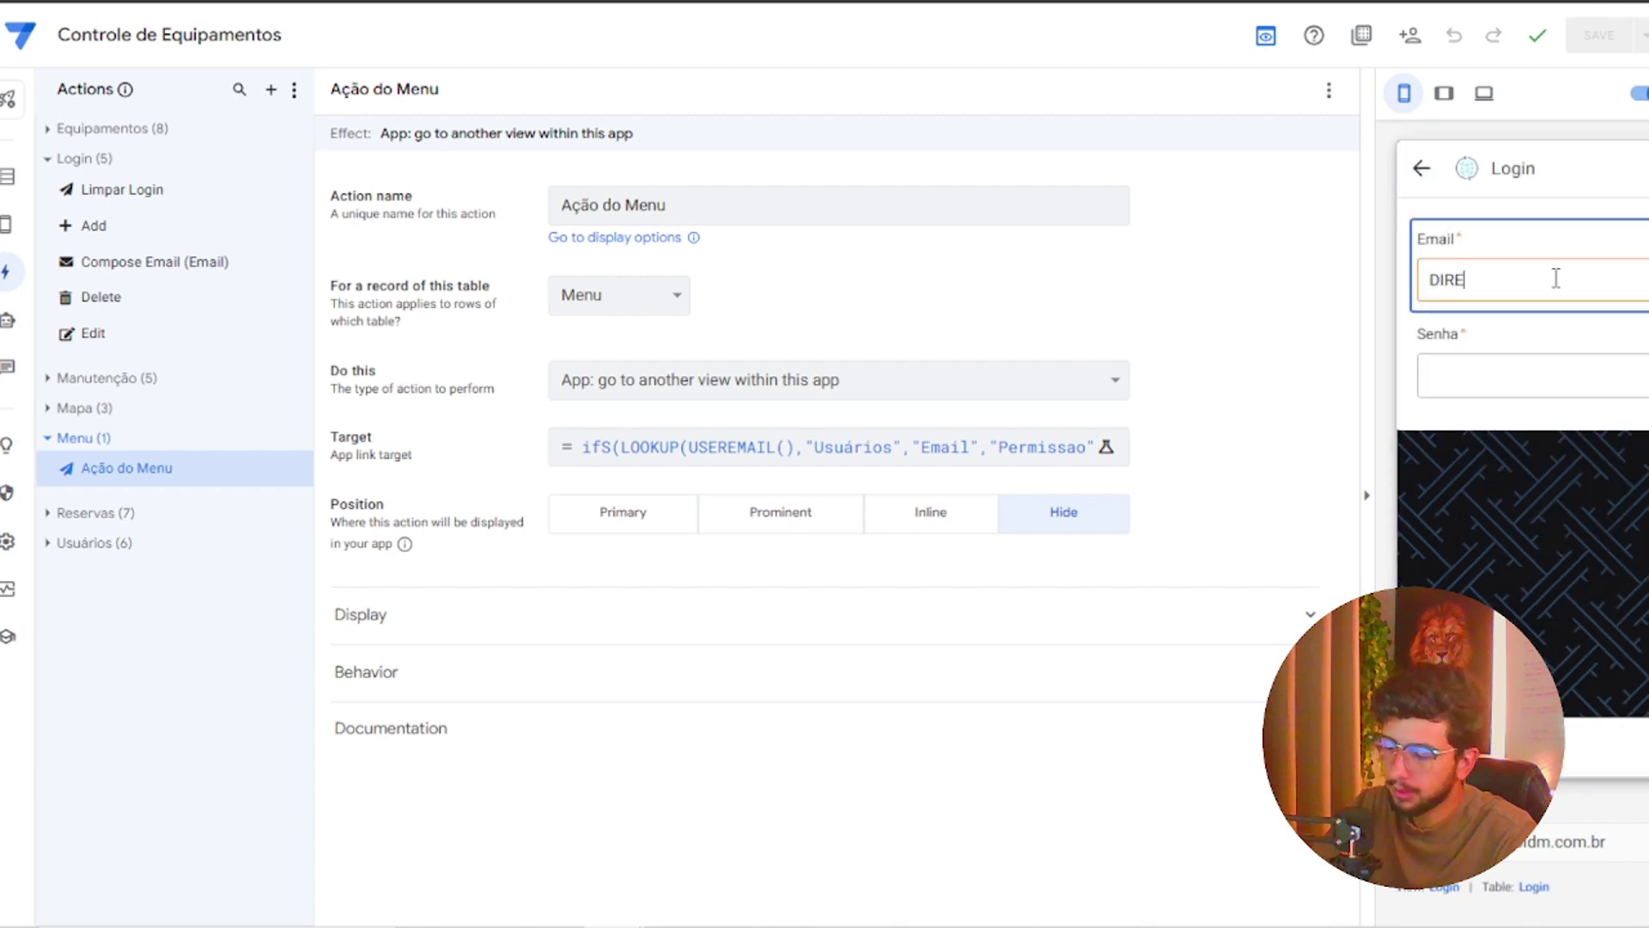
text(DIREO)
key(BackSpace)
key(Down)
key(Return)
key(Tab)
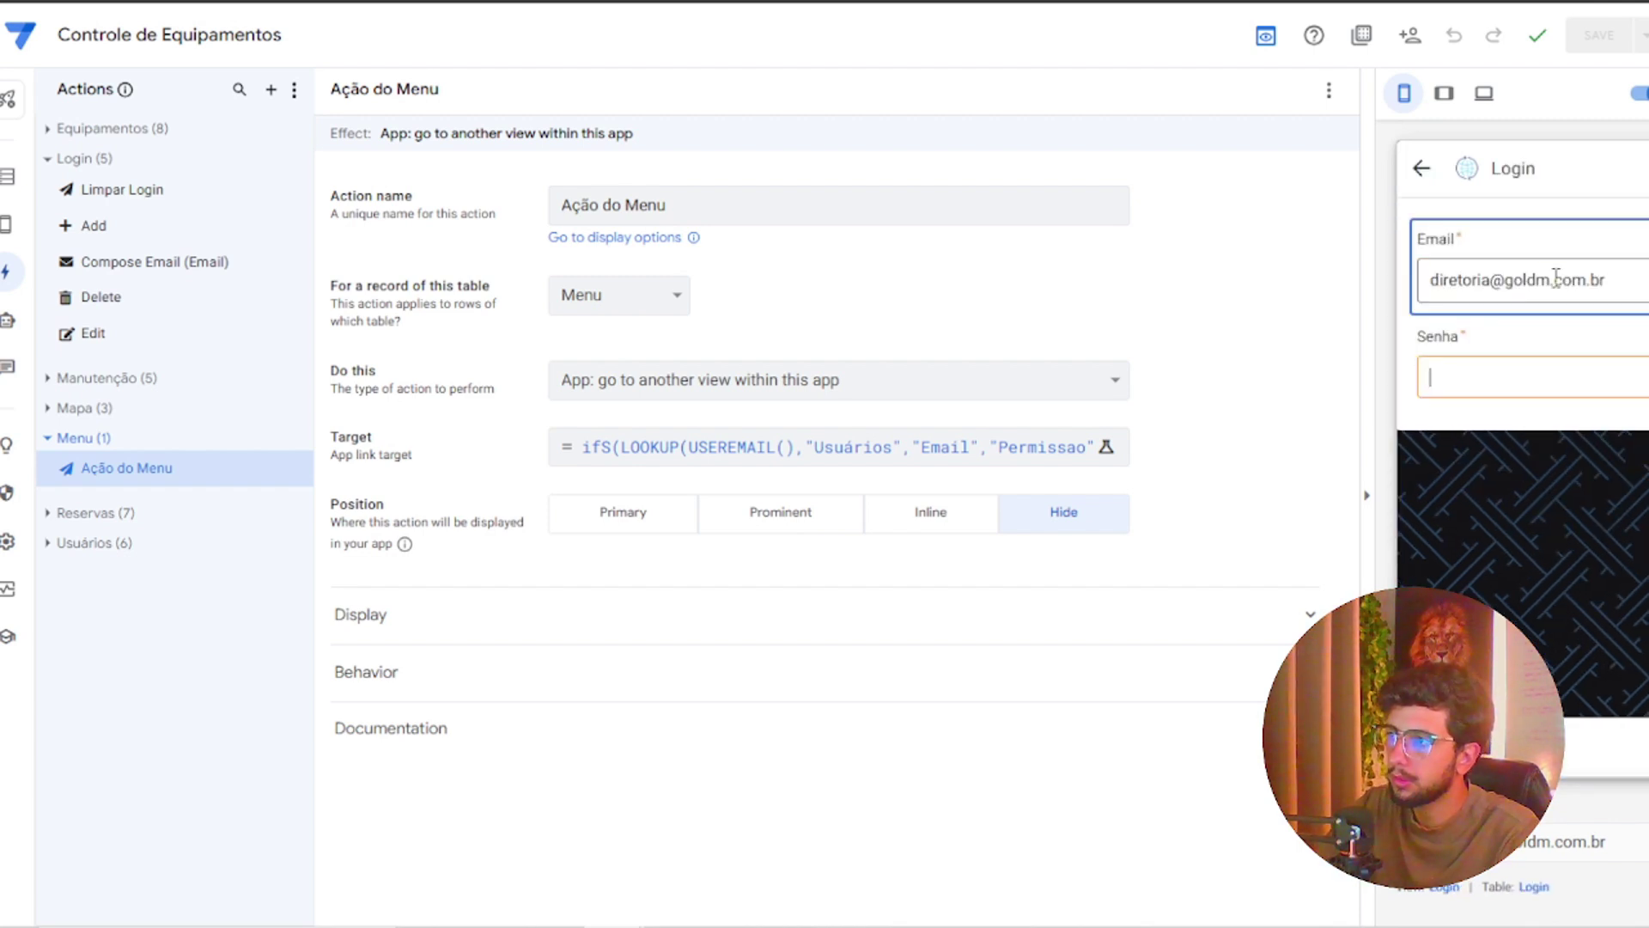
text(1234)
key(Tab)
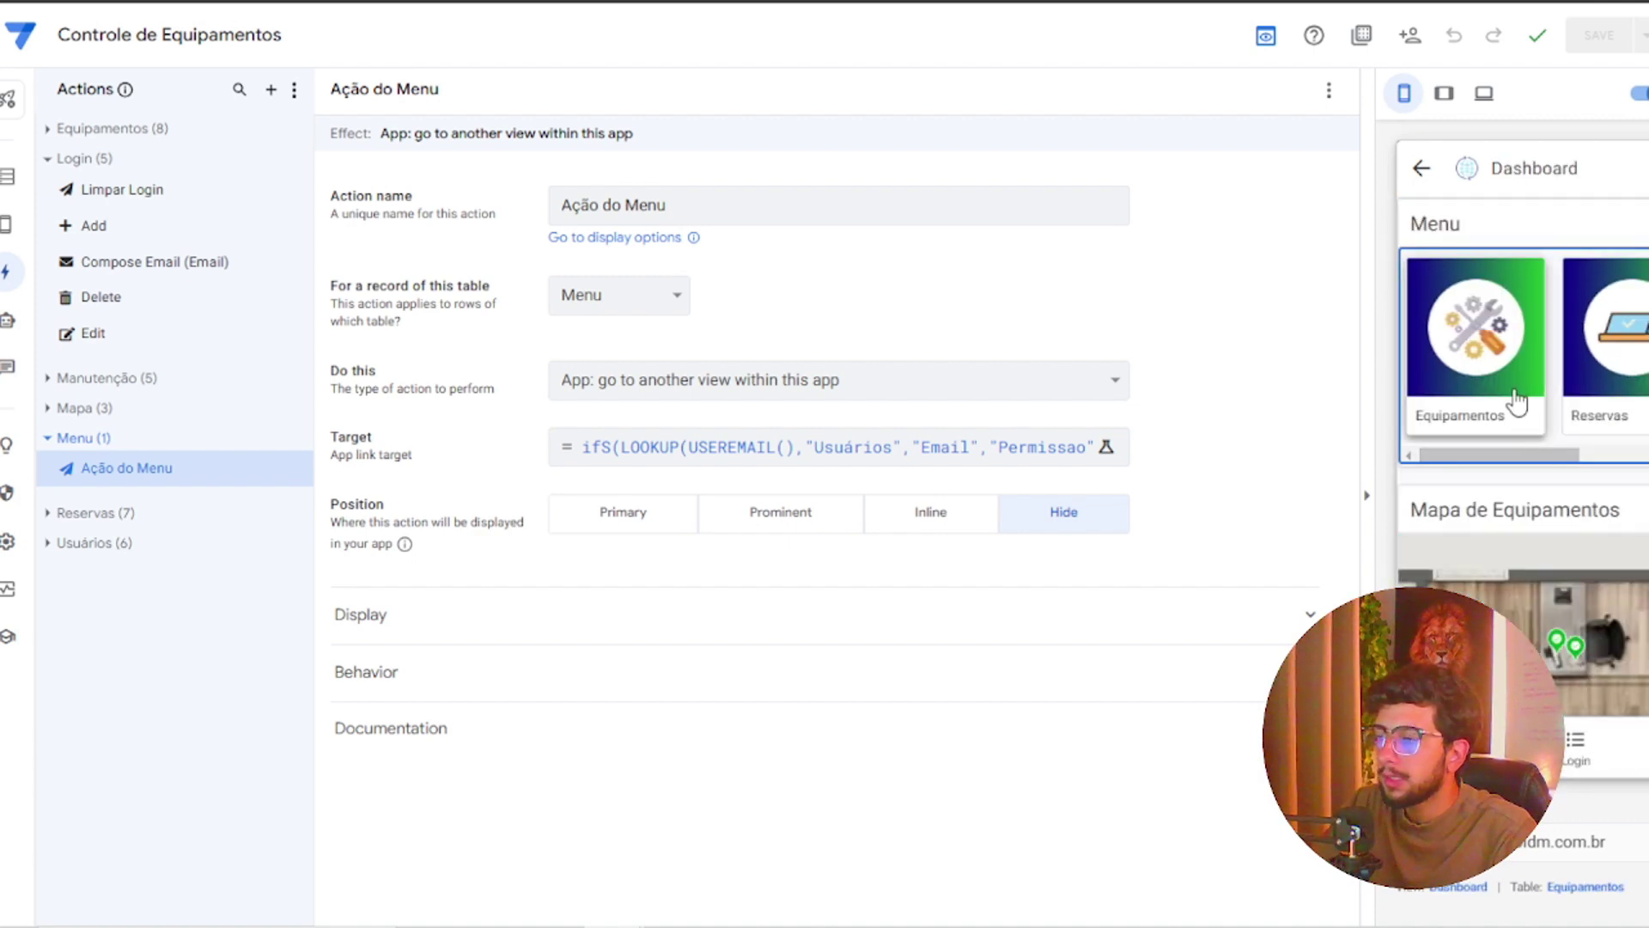
Open the Equipamentos, Reservas, Manutenção and Usuários cards in turn under USR permission
click(1517, 402)
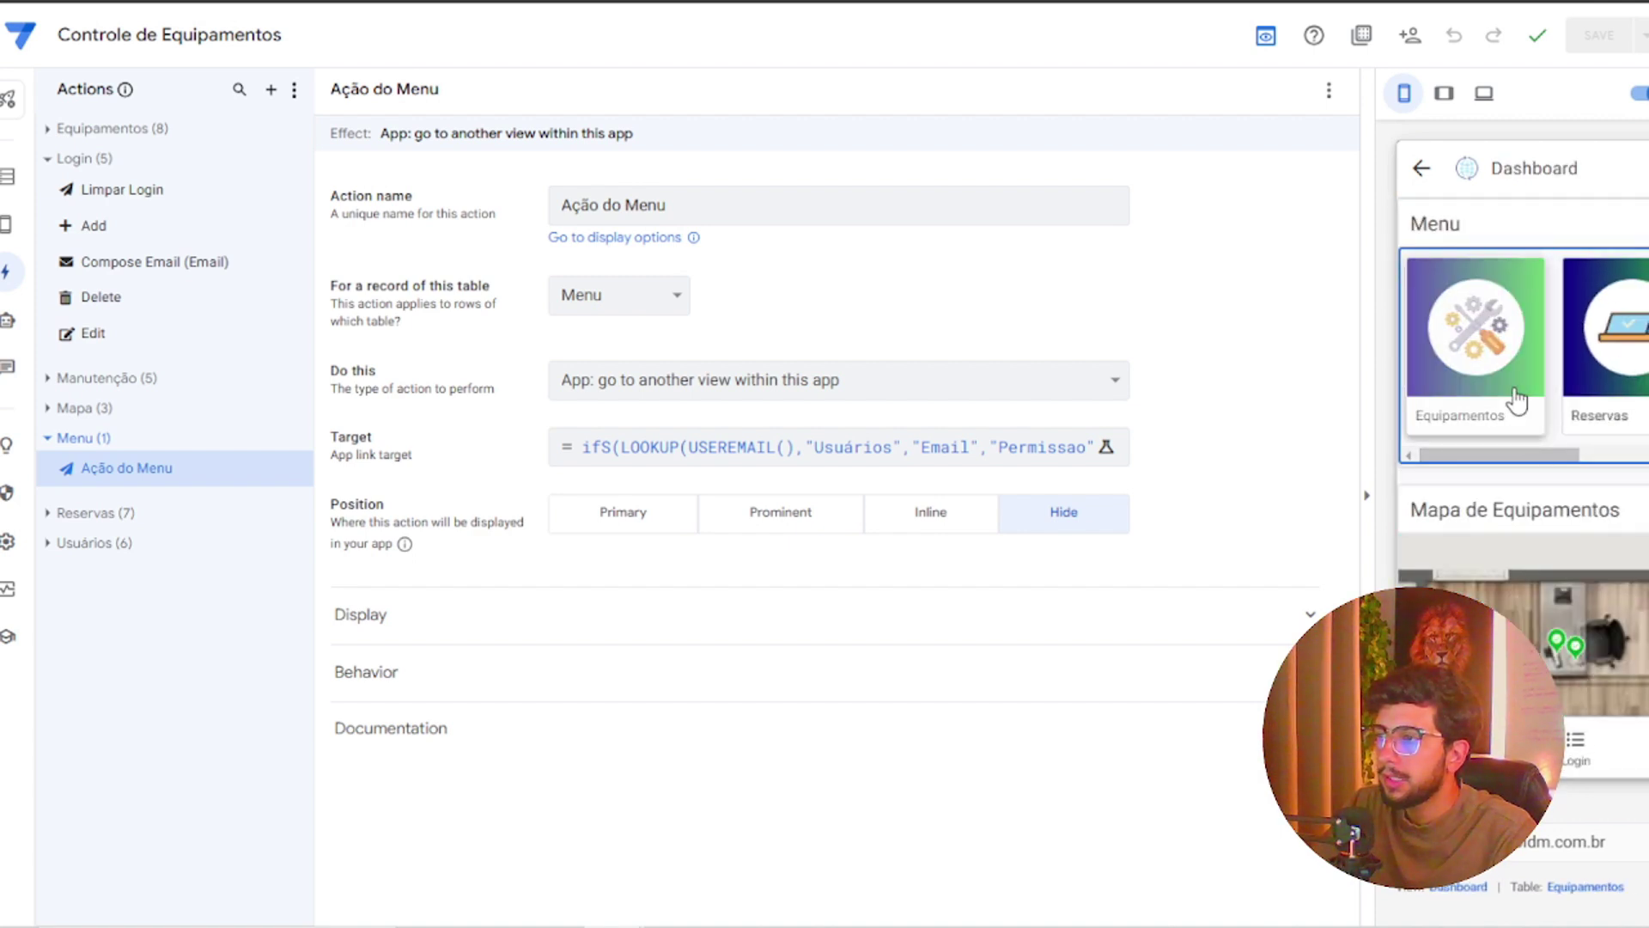
click(1423, 172)
click(1603, 376)
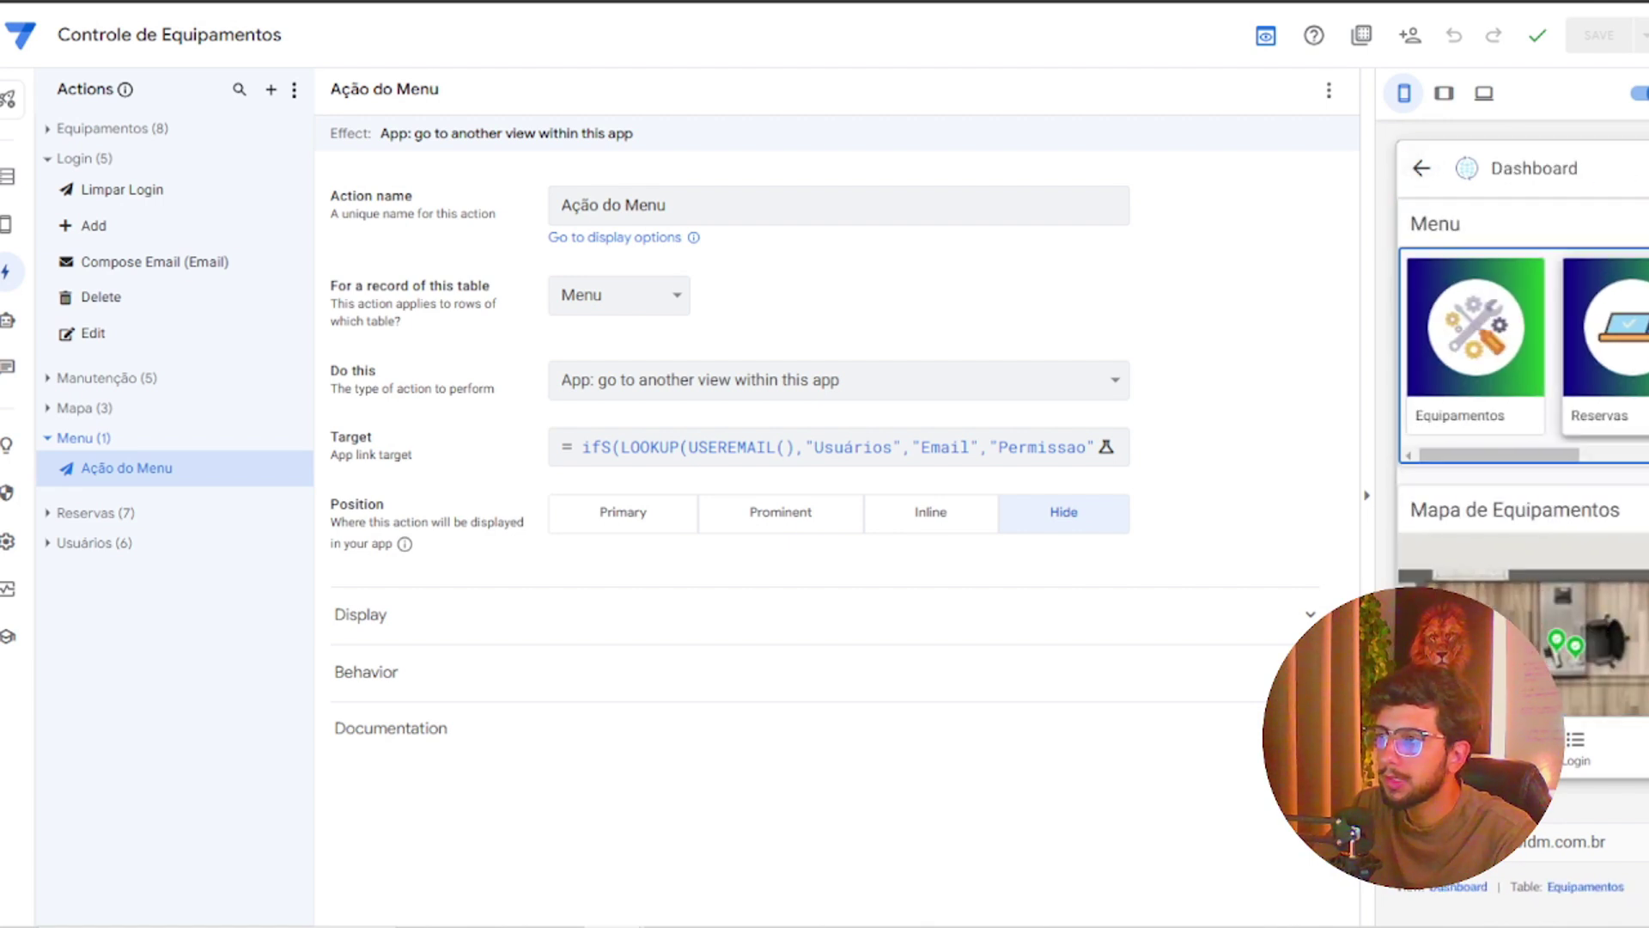
click(1494, 354)
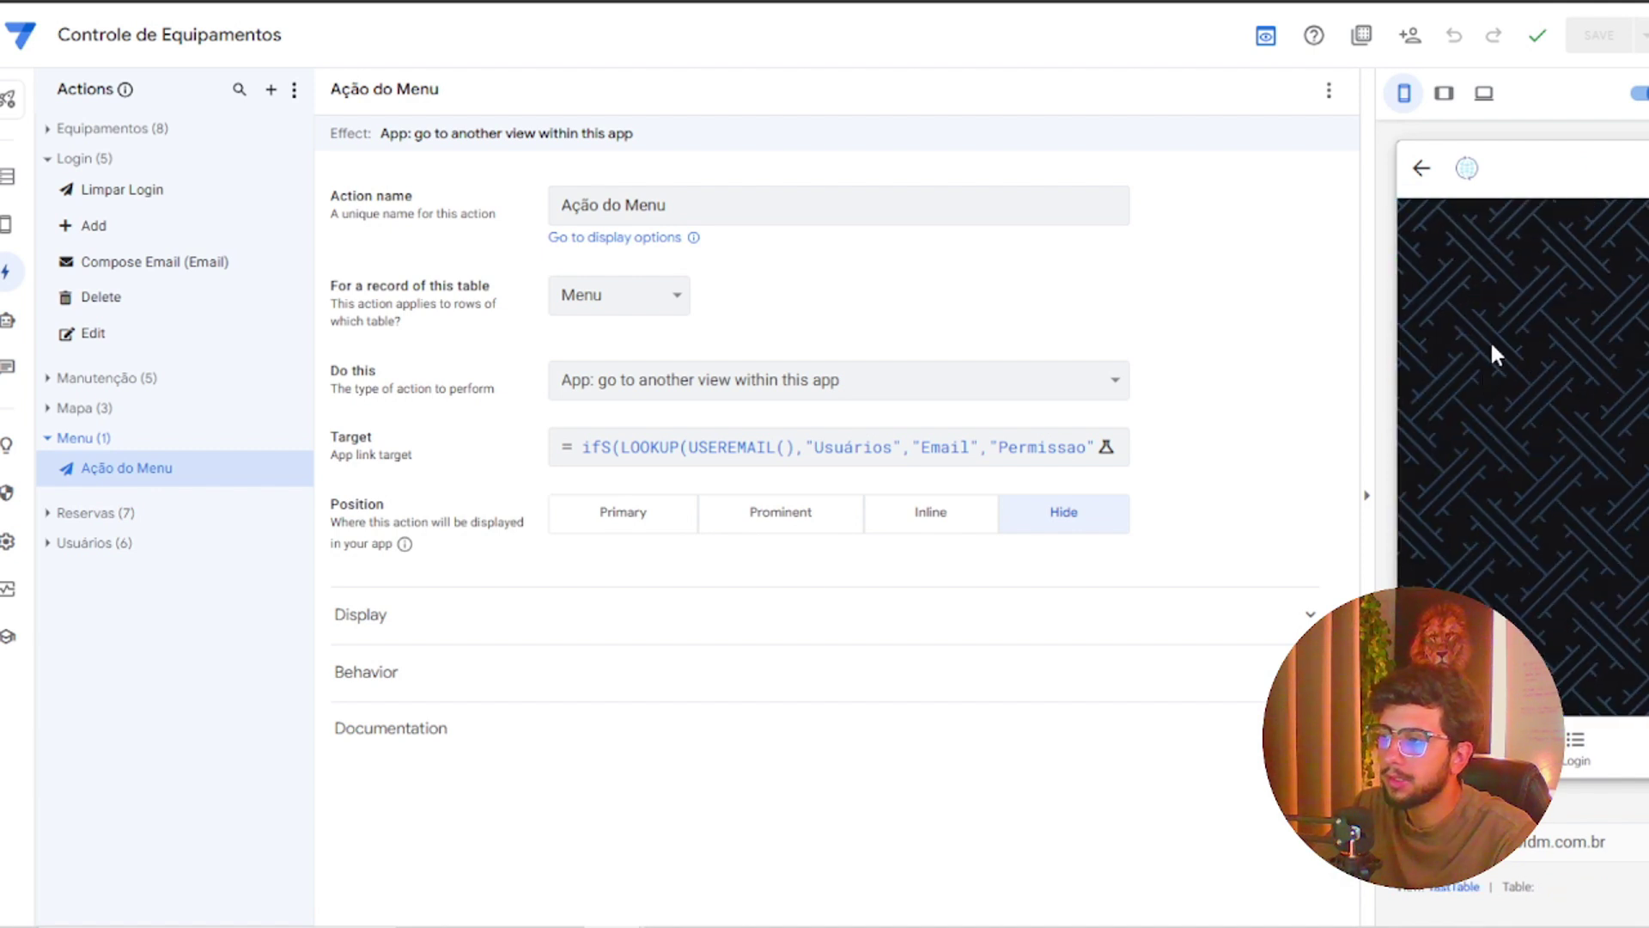
click(1422, 169)
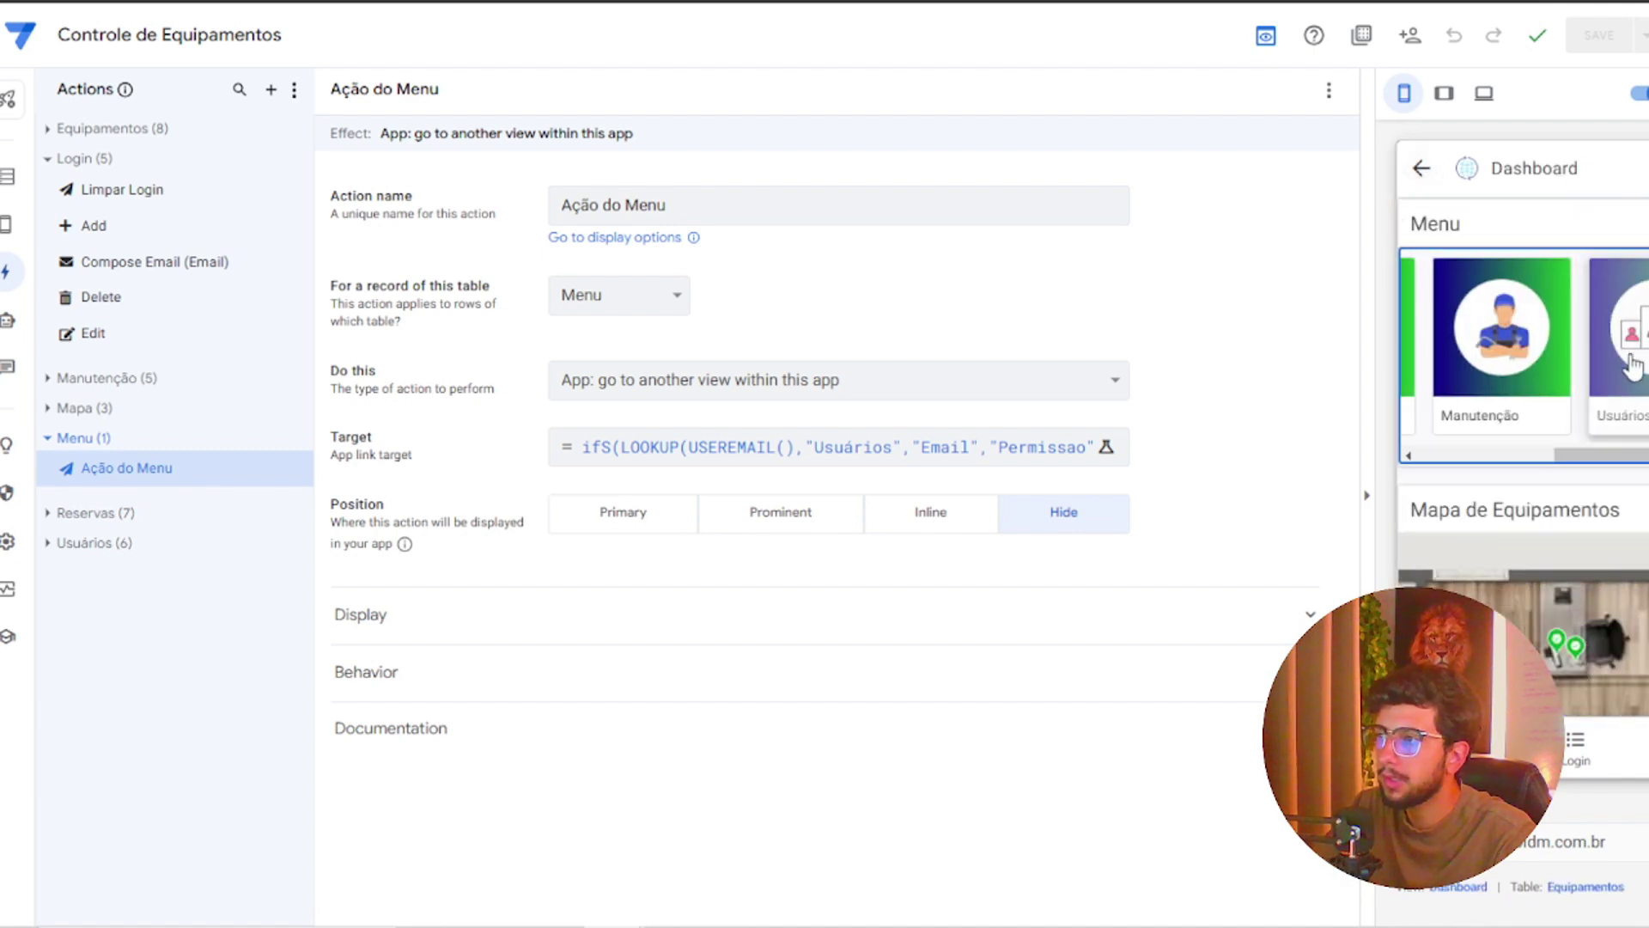
click(1632, 365)
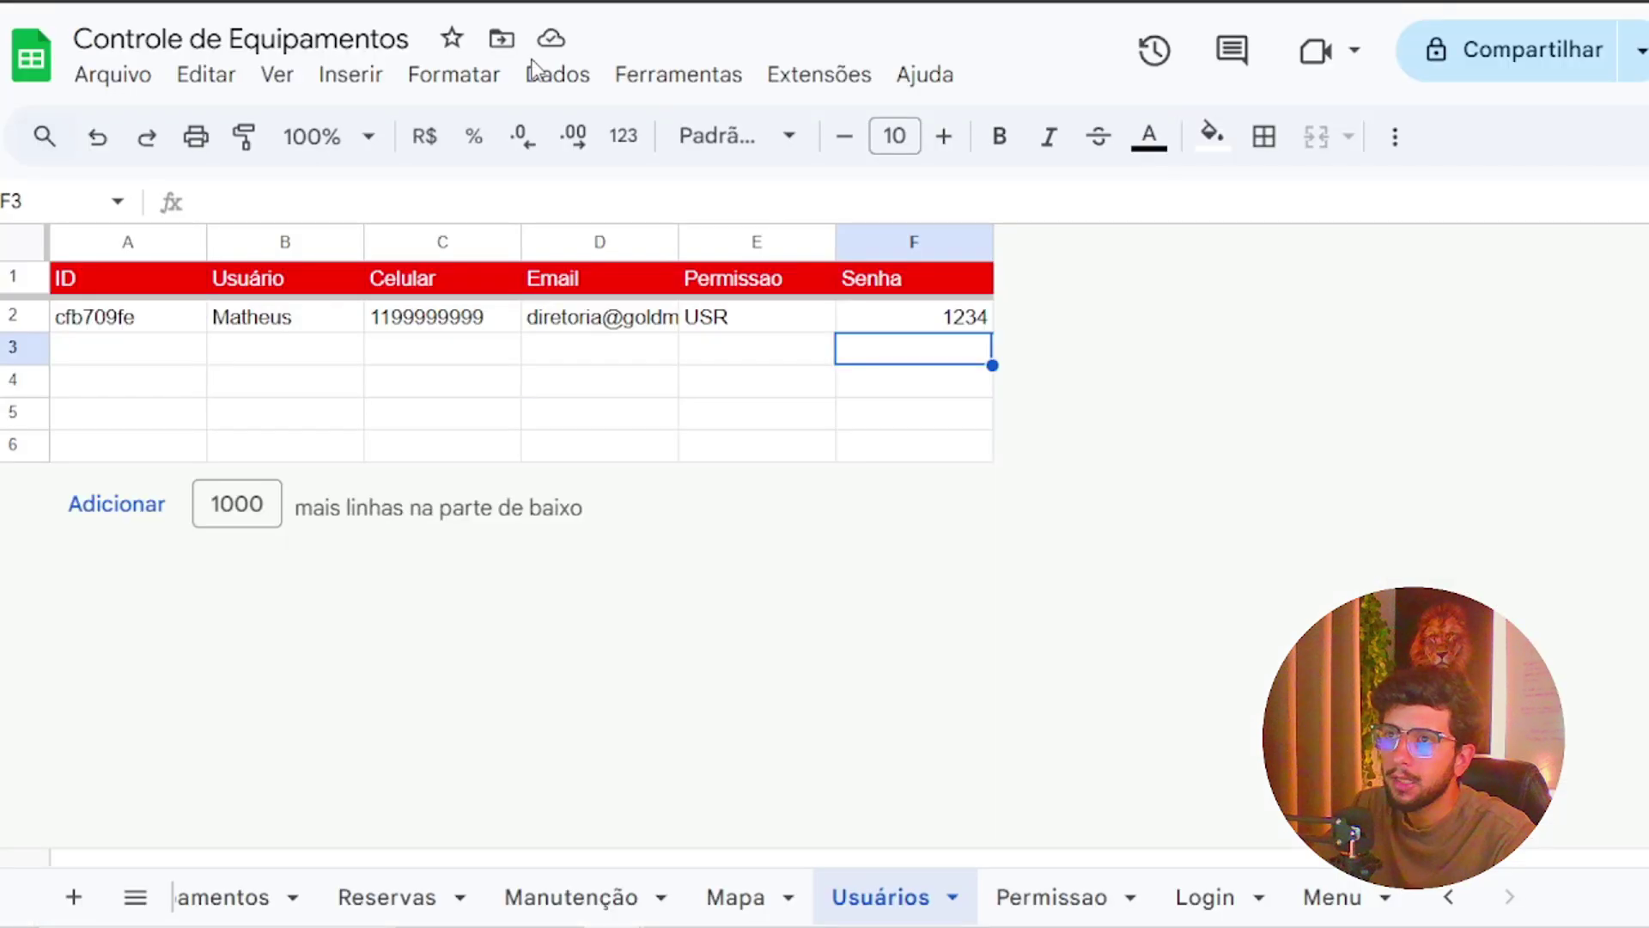
Copy OPE from Permissao cell A4 and paste it over USR in Usuários cell E2
click(1053, 897)
click(129, 386)
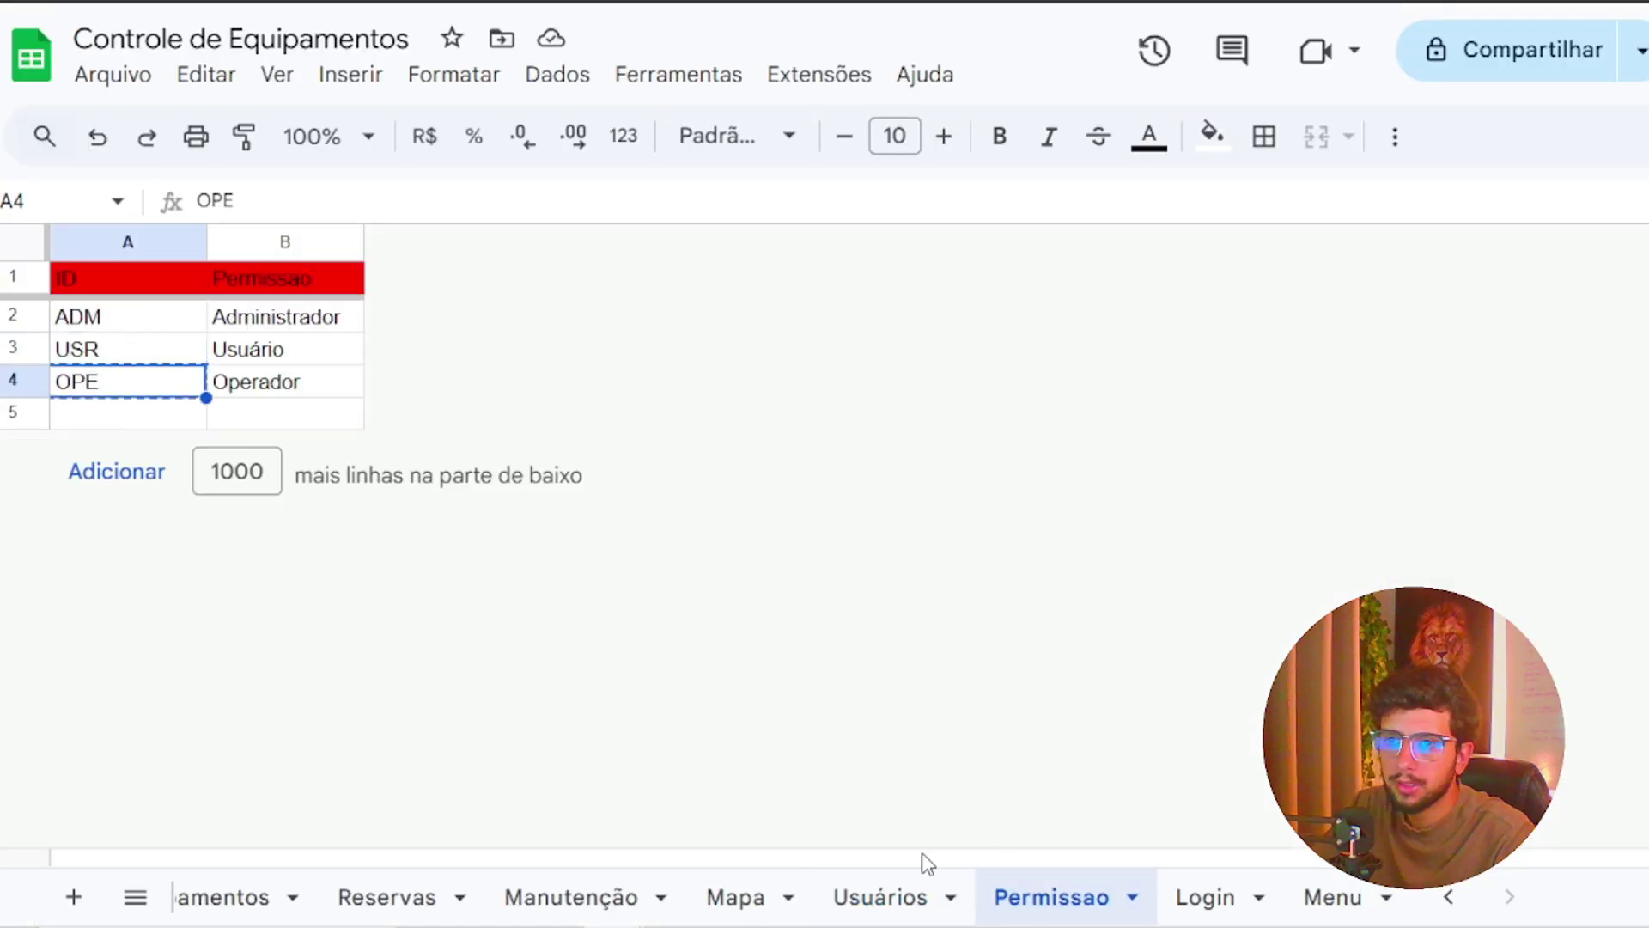
click(932, 897)
click(753, 318)
text(OPE)
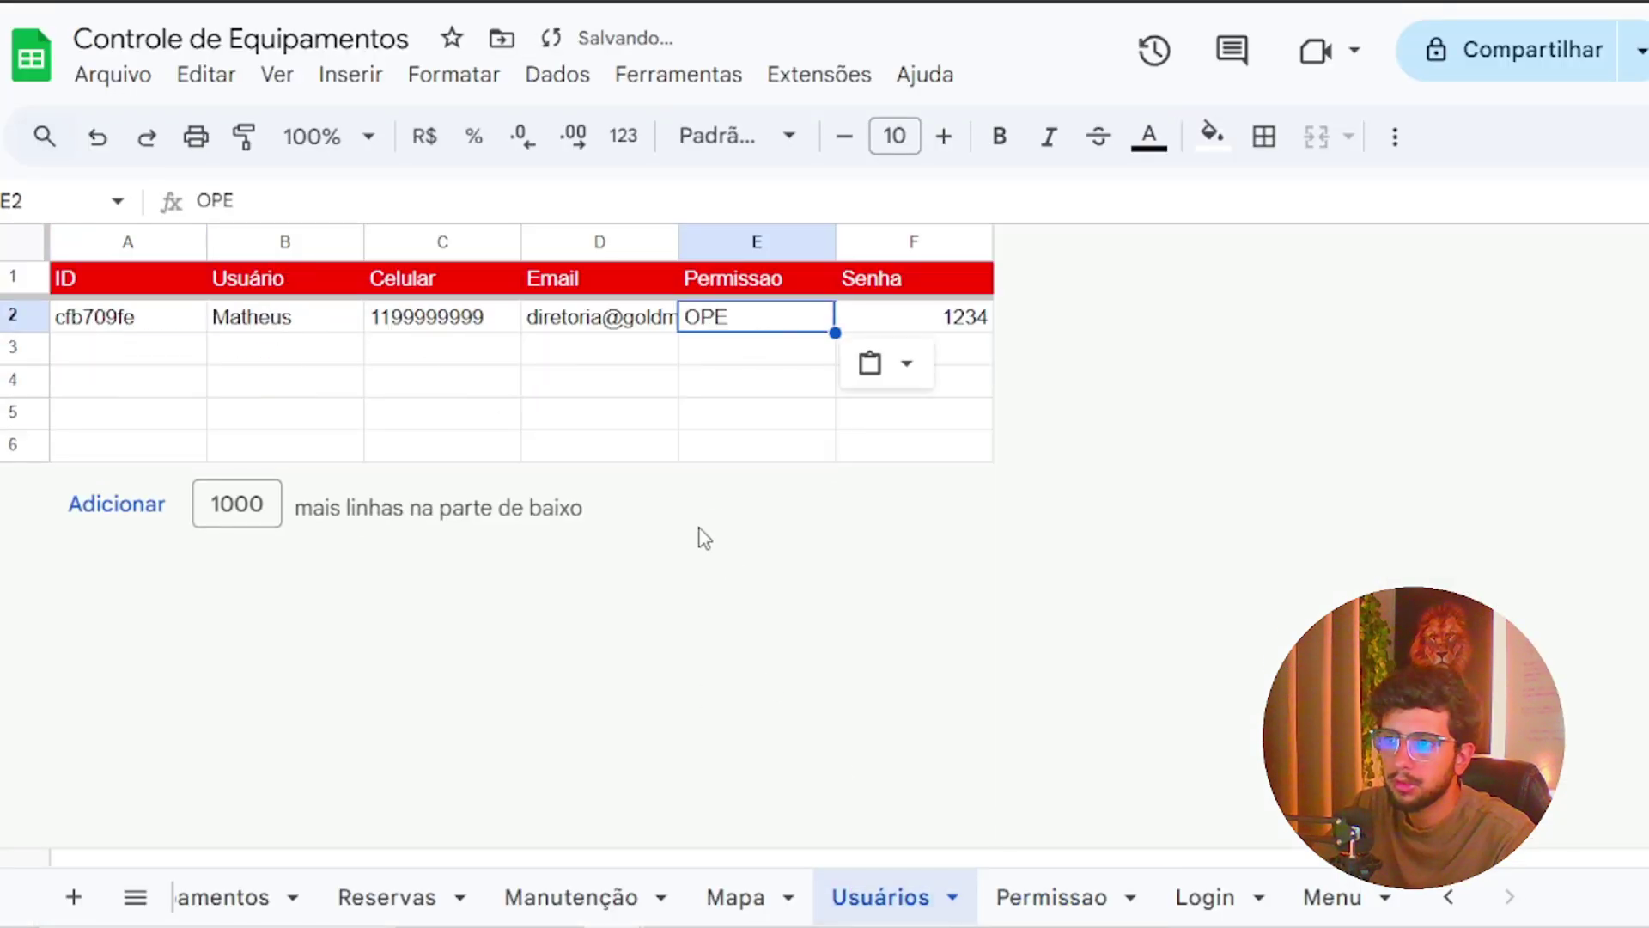
click(756, 444)
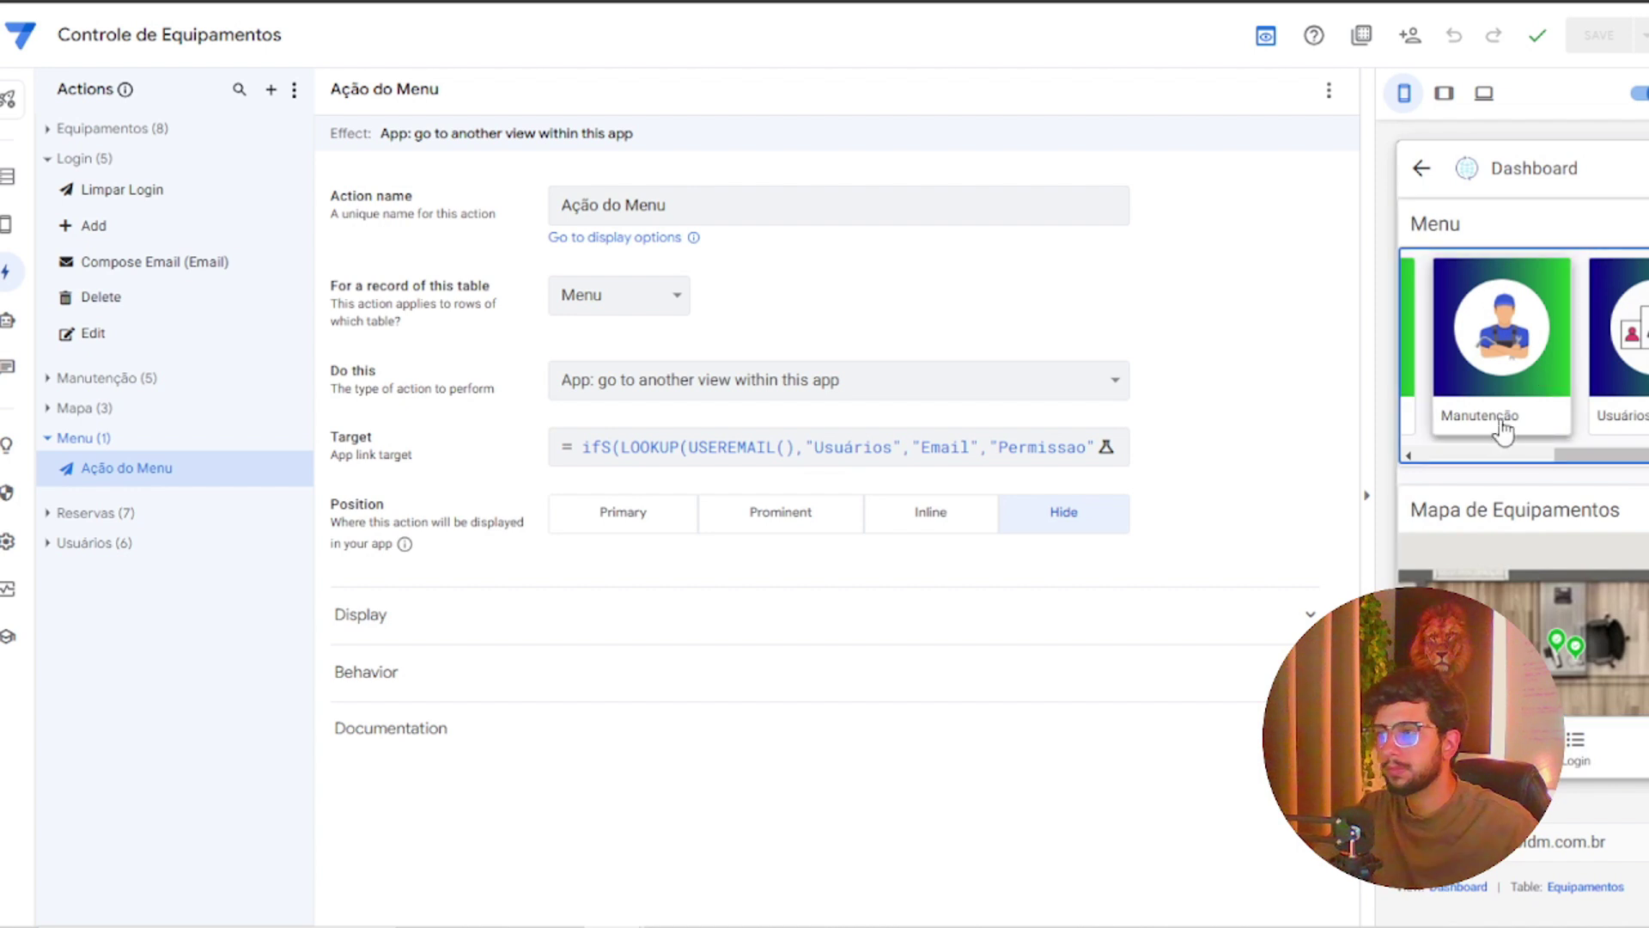
Under OPE, recheck the Equipamentos, Reservas, Manutenção and Usuários cards, then scroll to Mapa de Equipamentos
drag(1592, 456, 1425, 460)
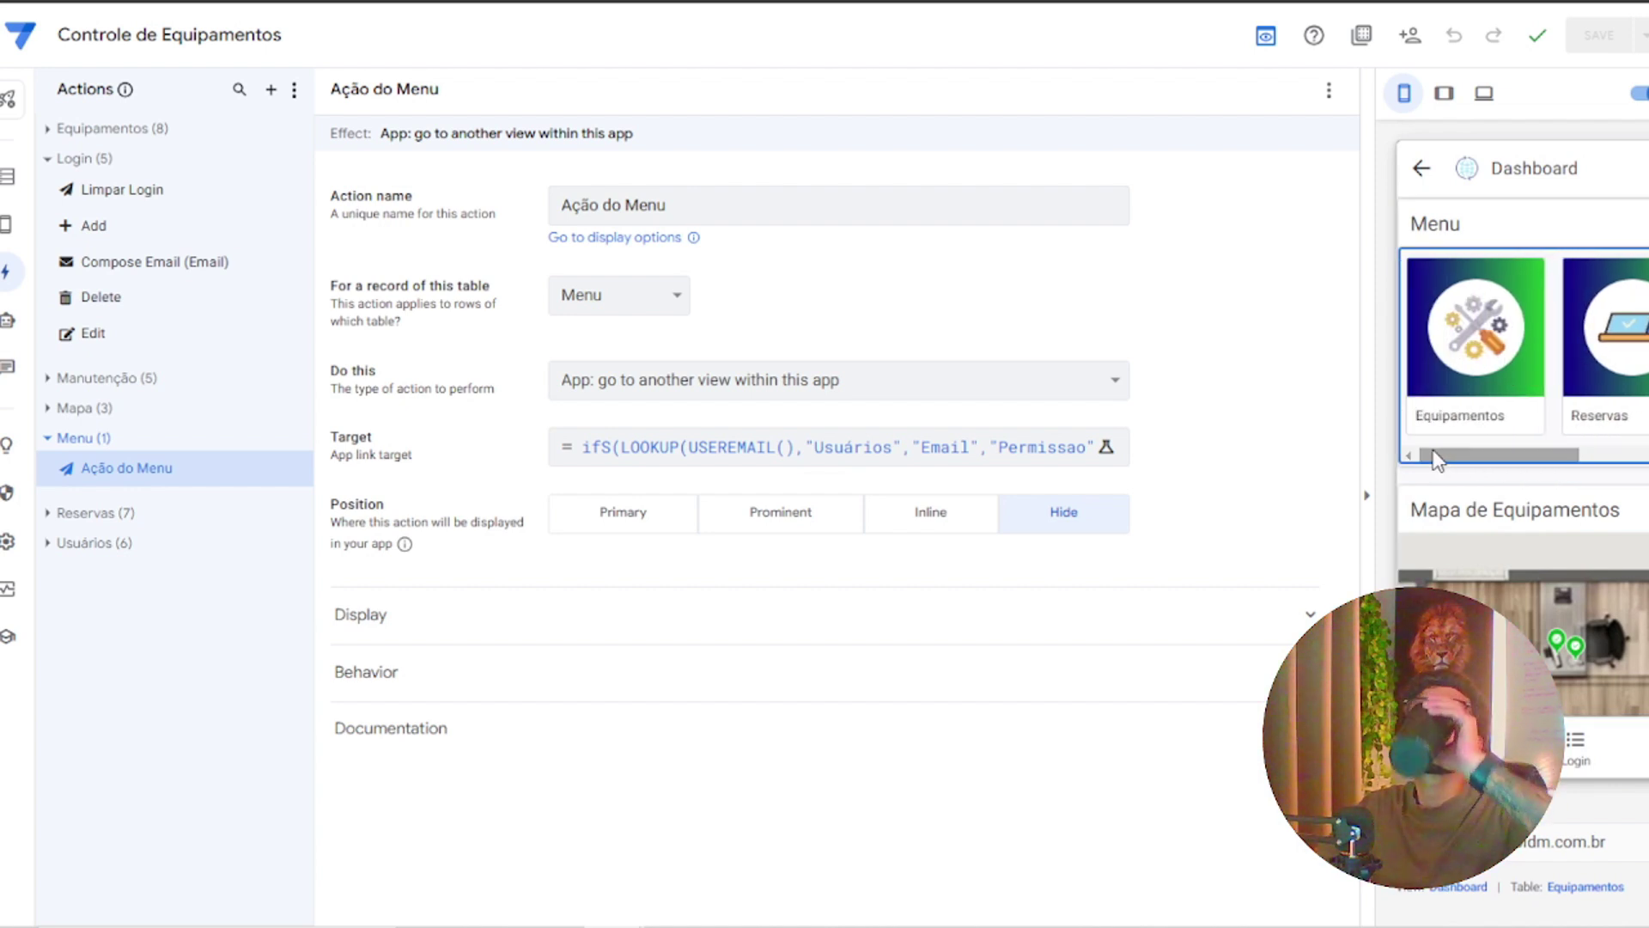
click(1497, 395)
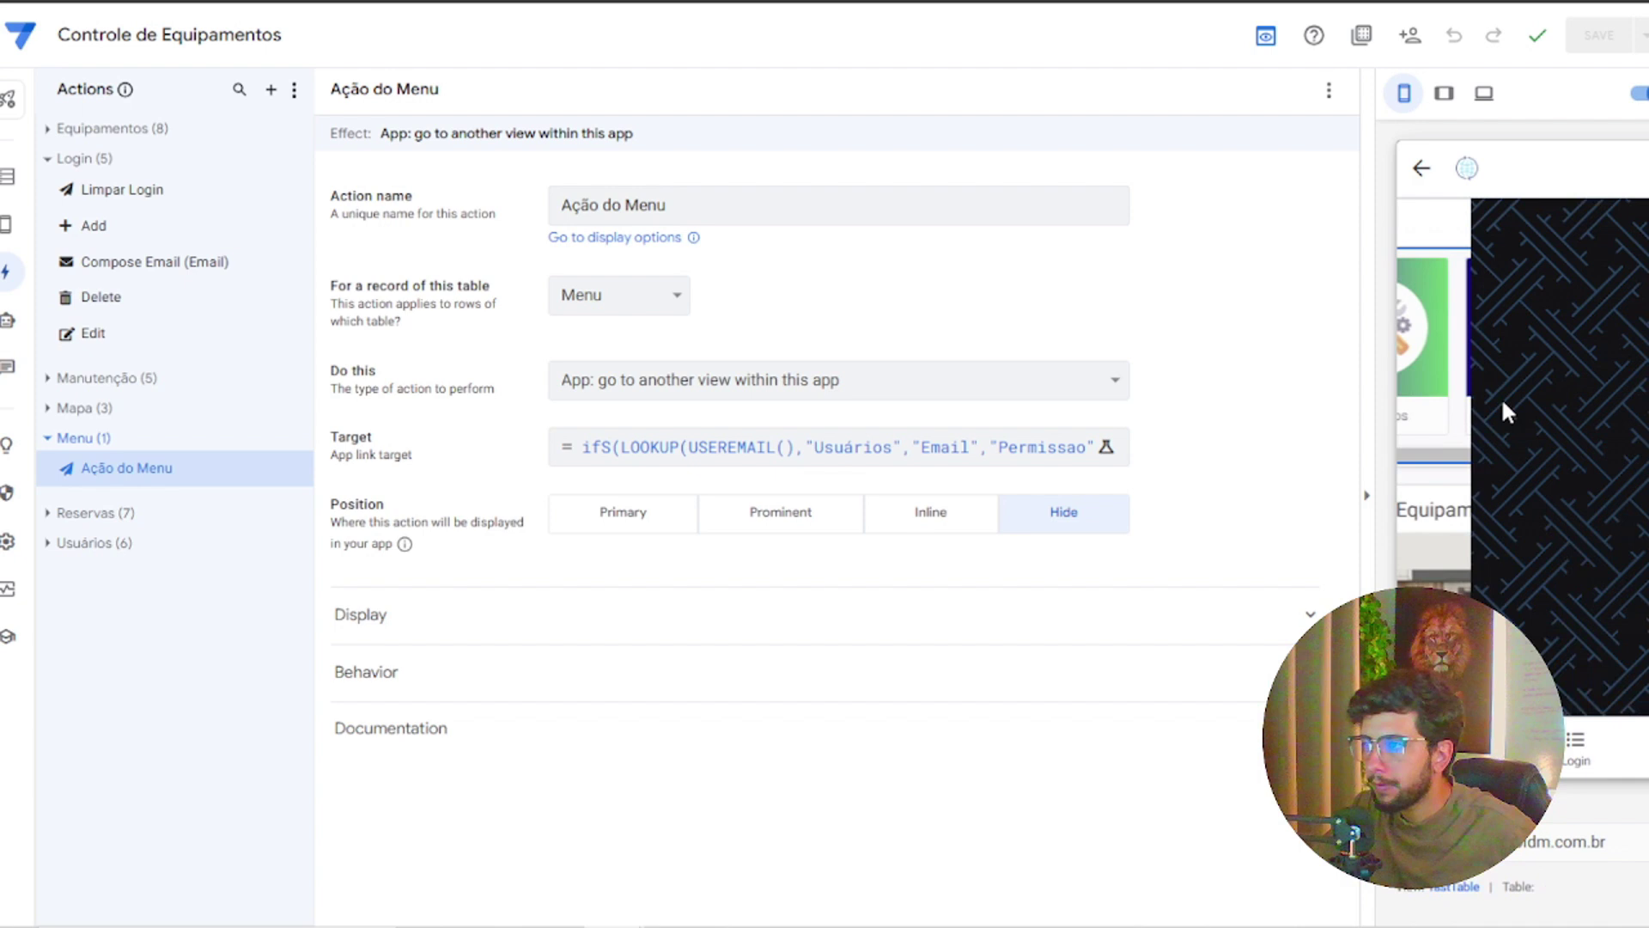
click(1422, 172)
click(1585, 292)
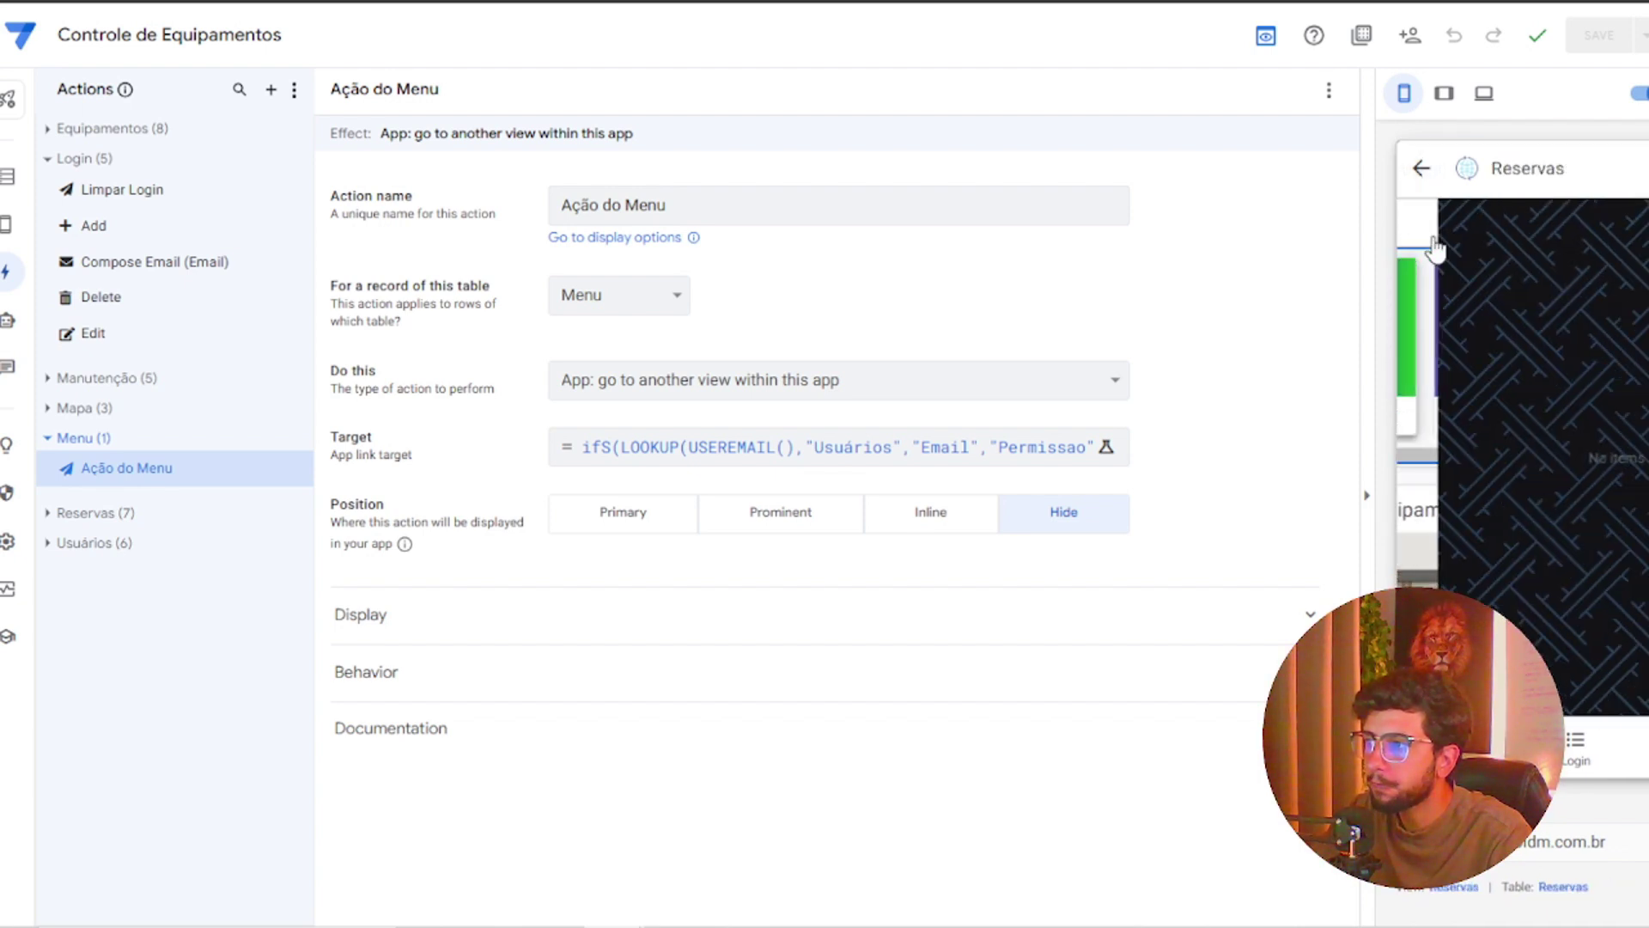
click(1422, 168)
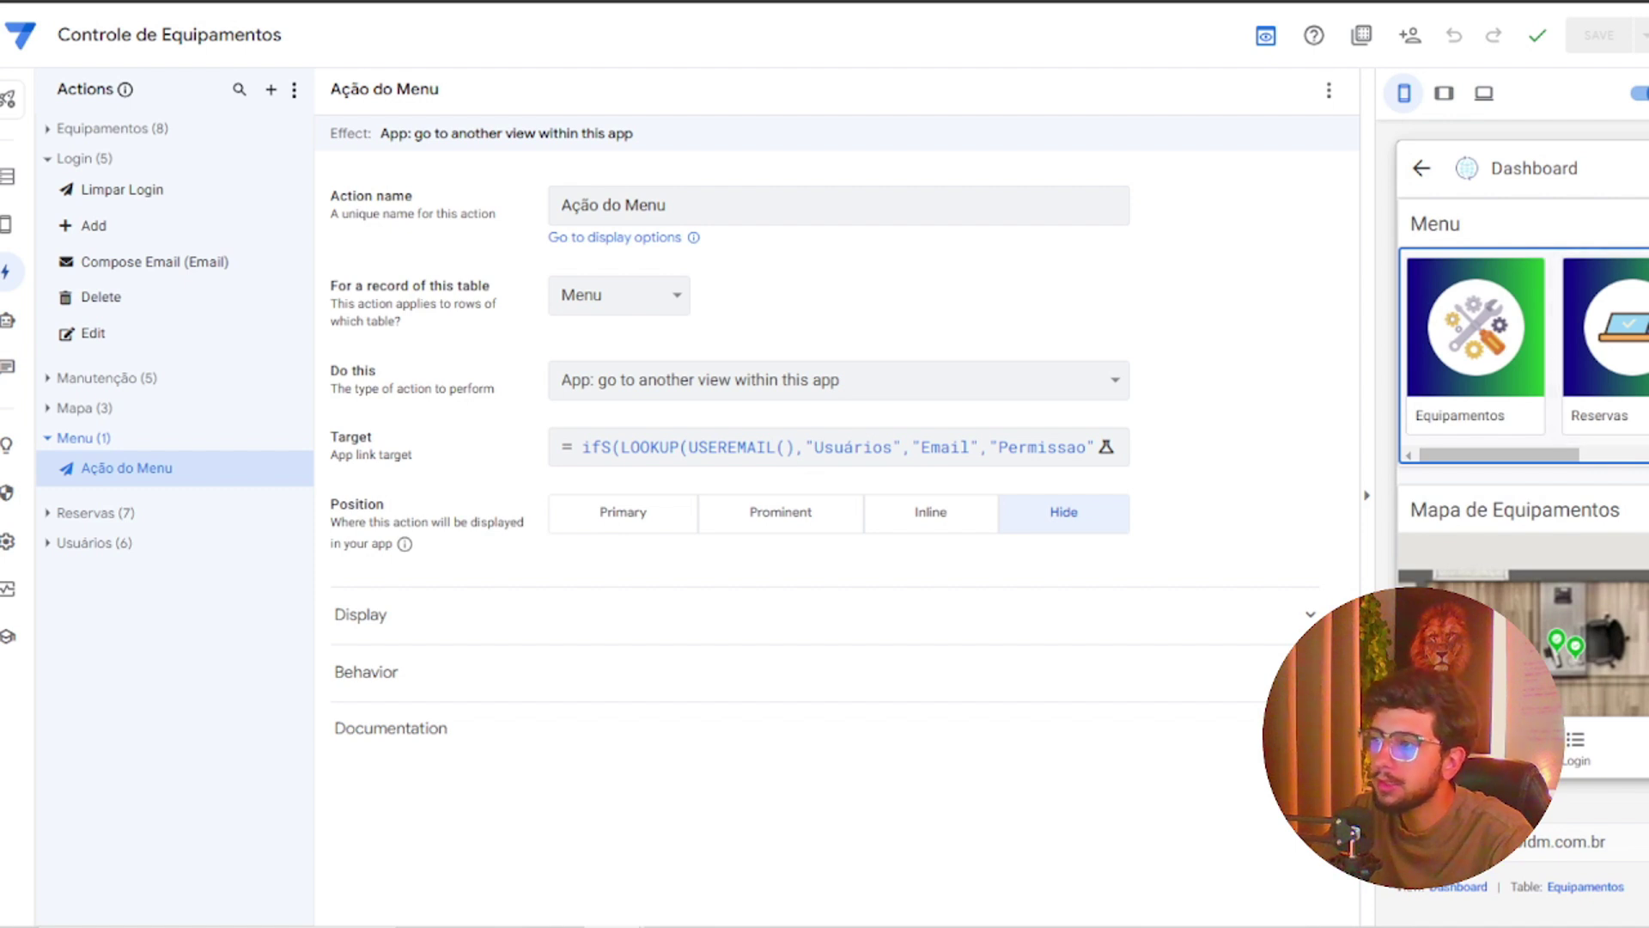
click(1645, 331)
click(1423, 171)
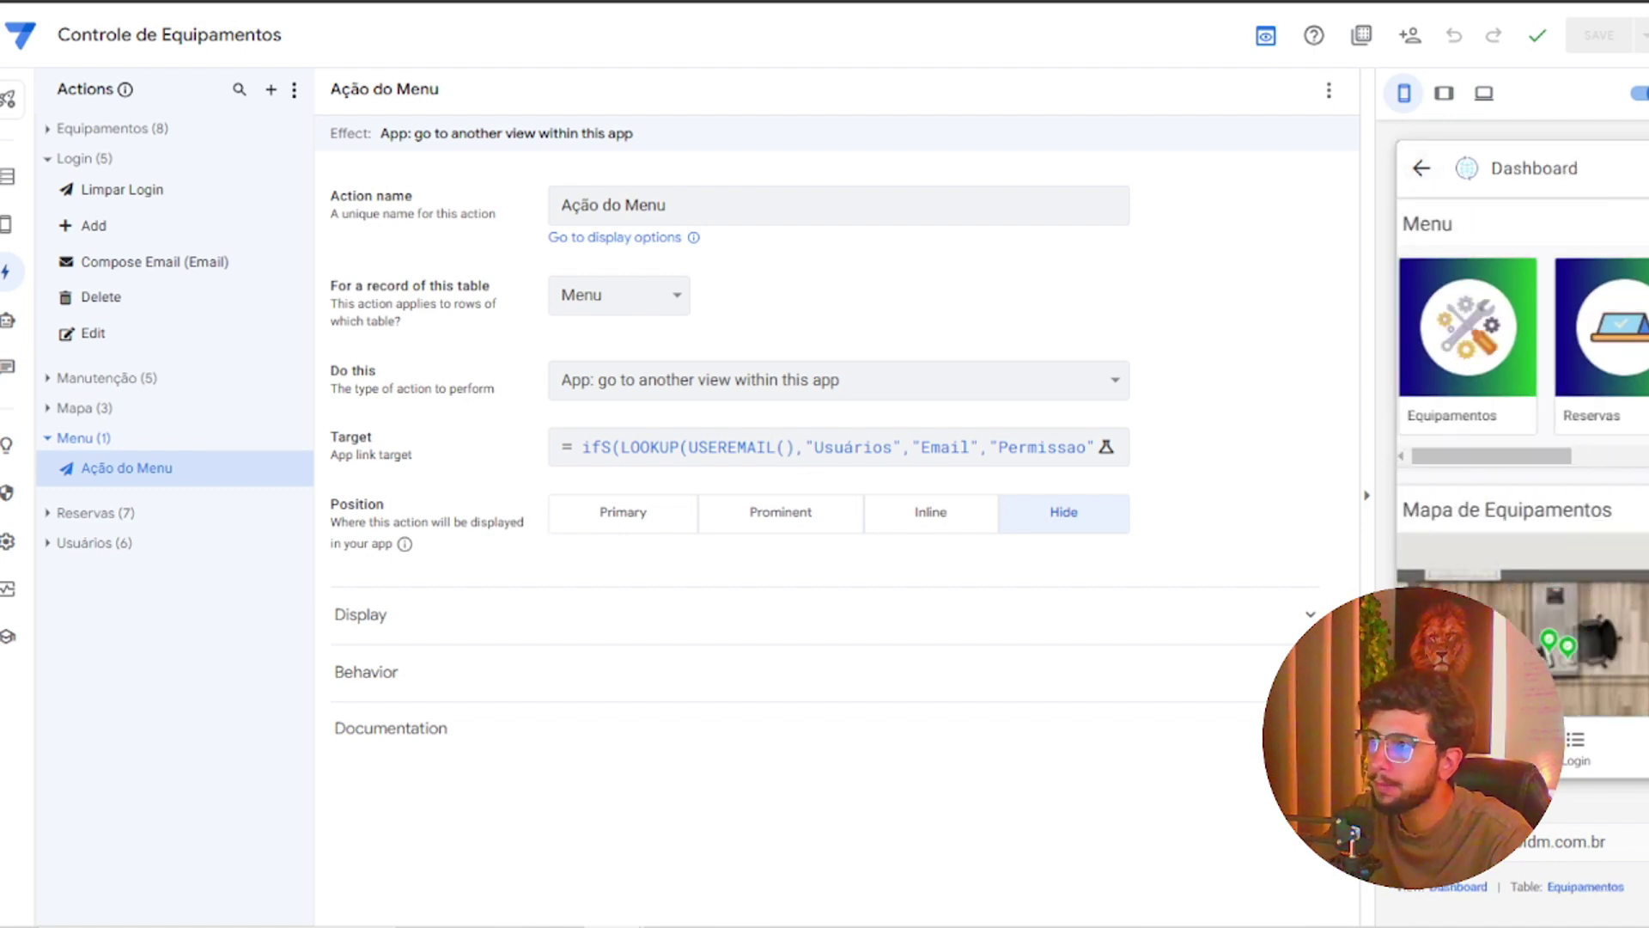
scroll(1632, 335, right, 3)
click(1625, 331)
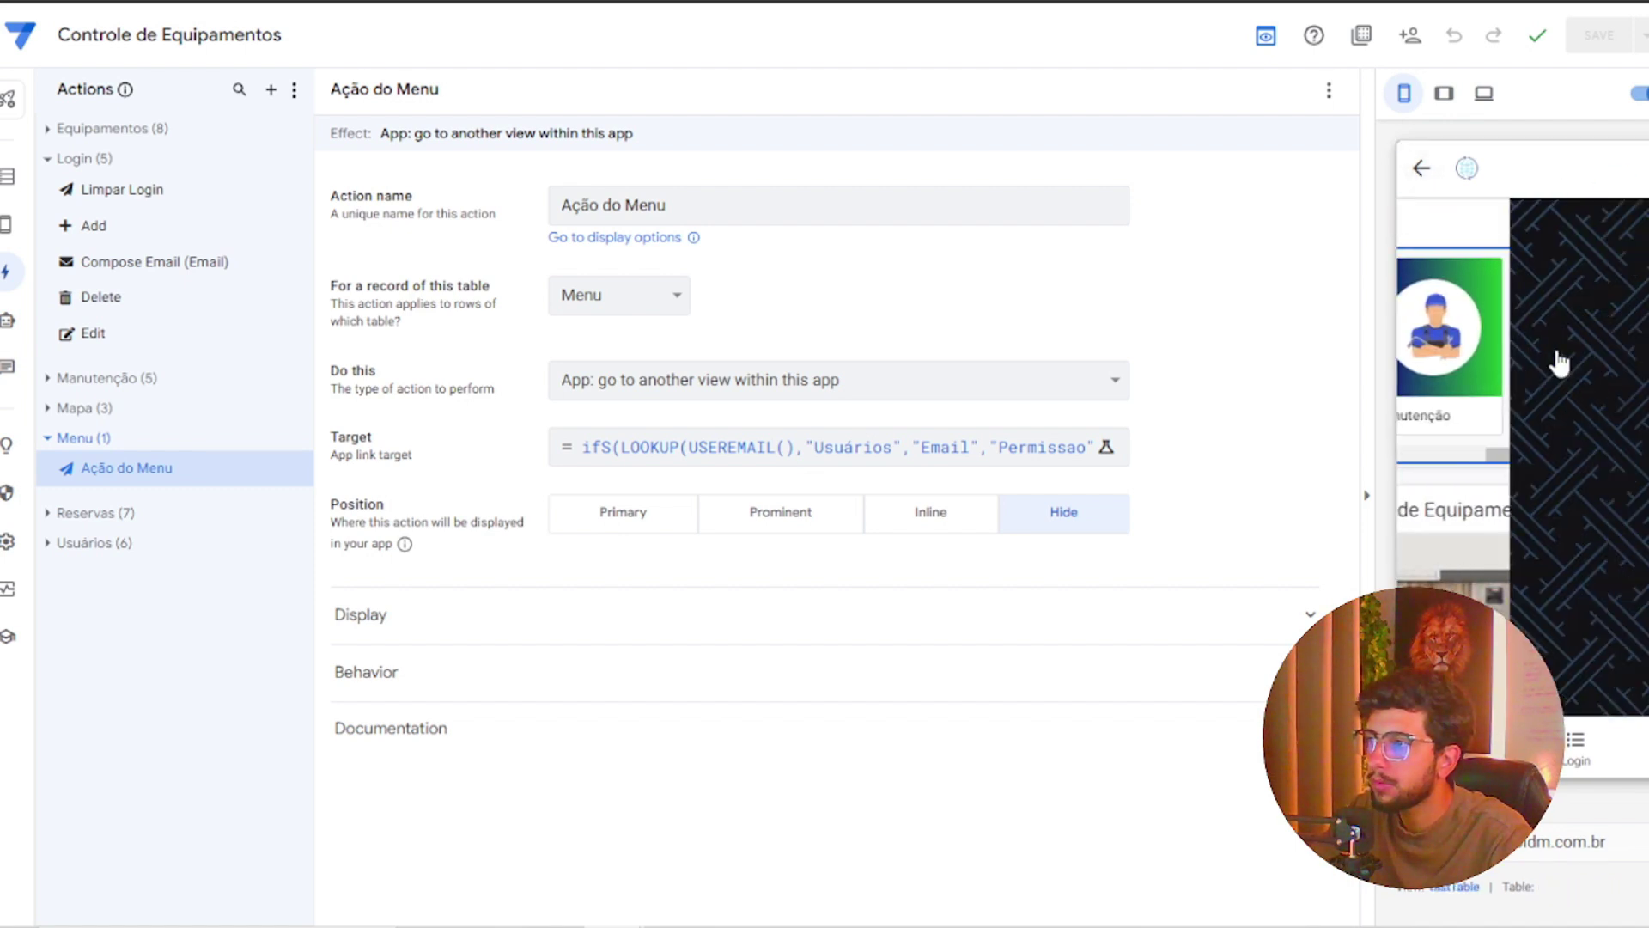
click(1423, 170)
scroll(1546, 413, down, 2)
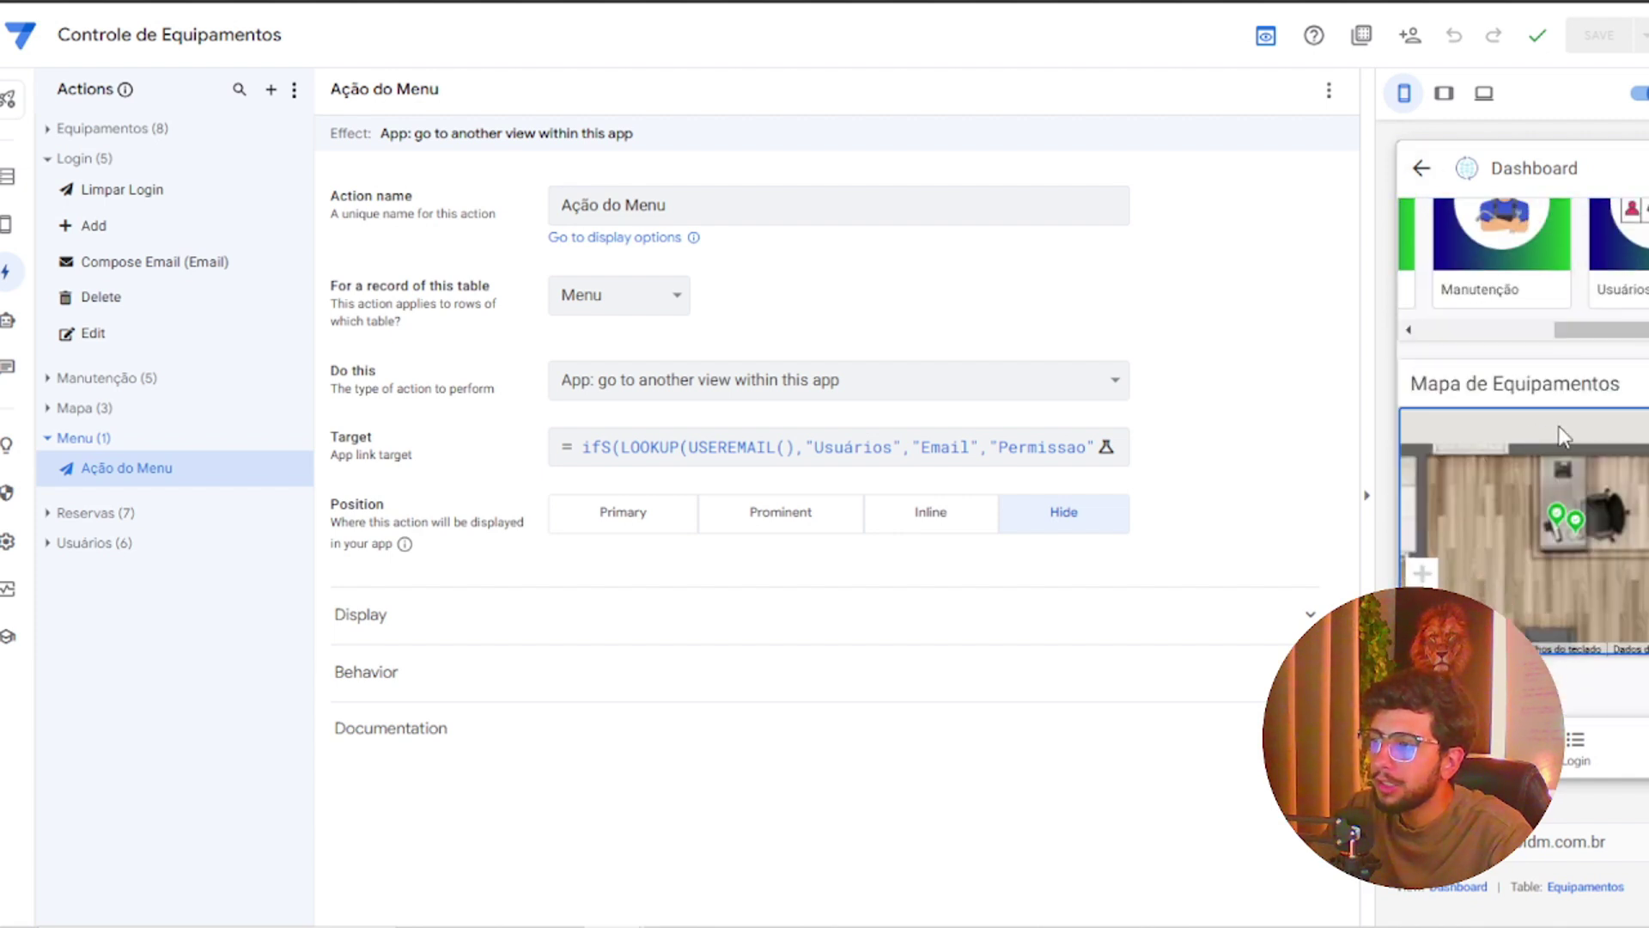
In Views, open the Mapa de Equipamentos Display settings and edit its Show if condition
mouse_move(5, 227)
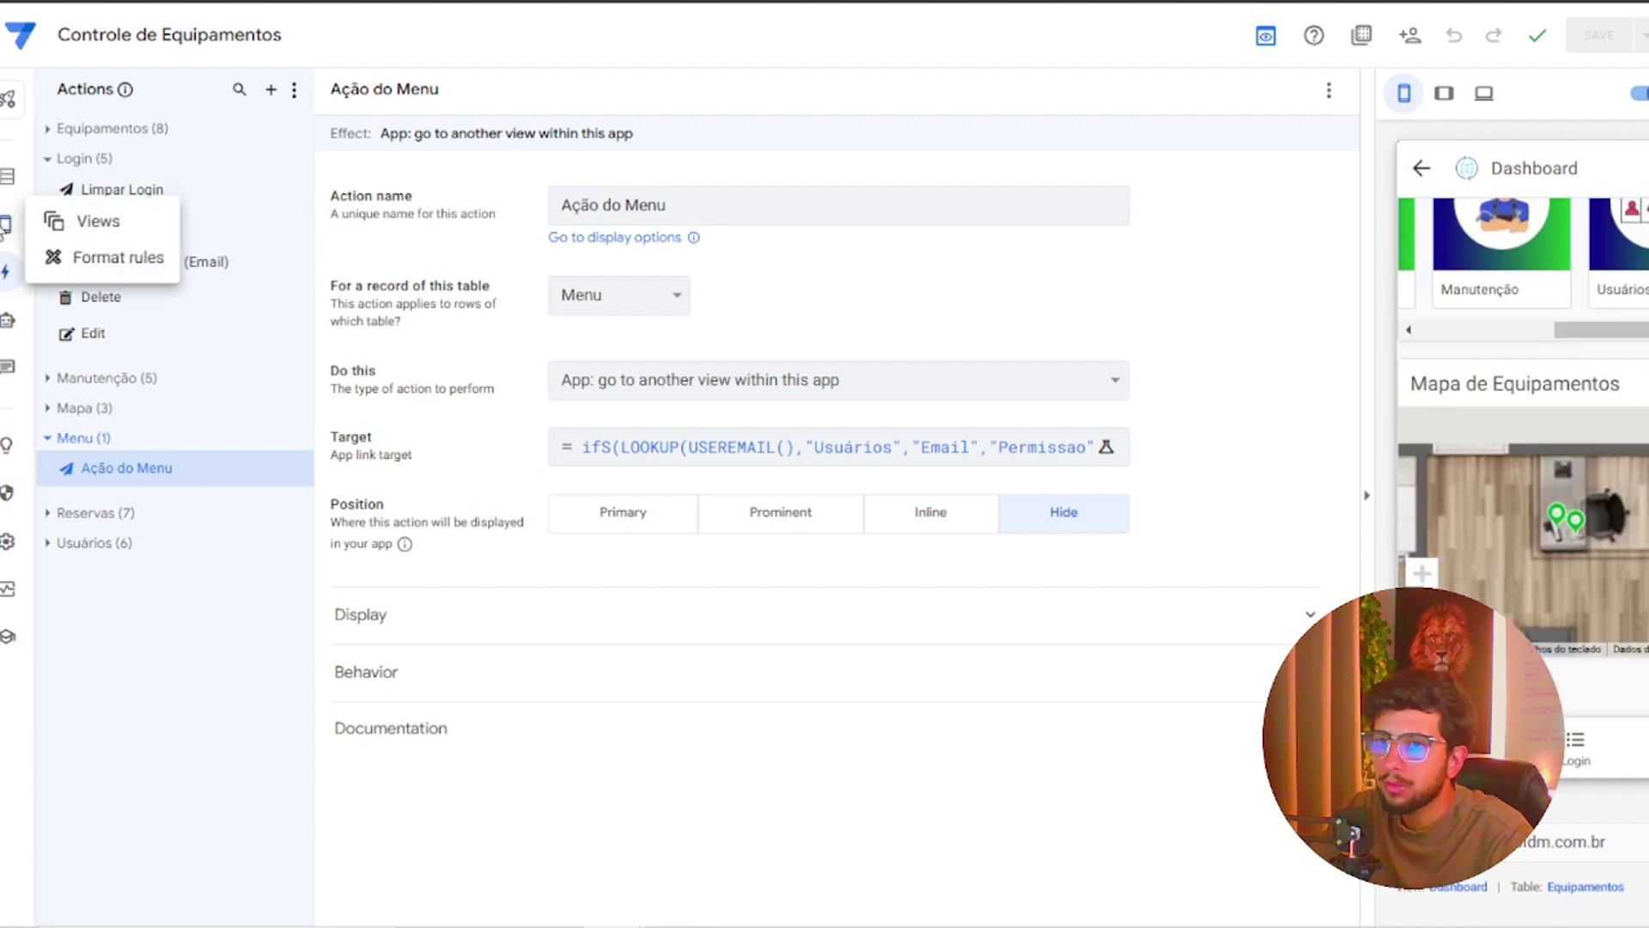
click(159, 215)
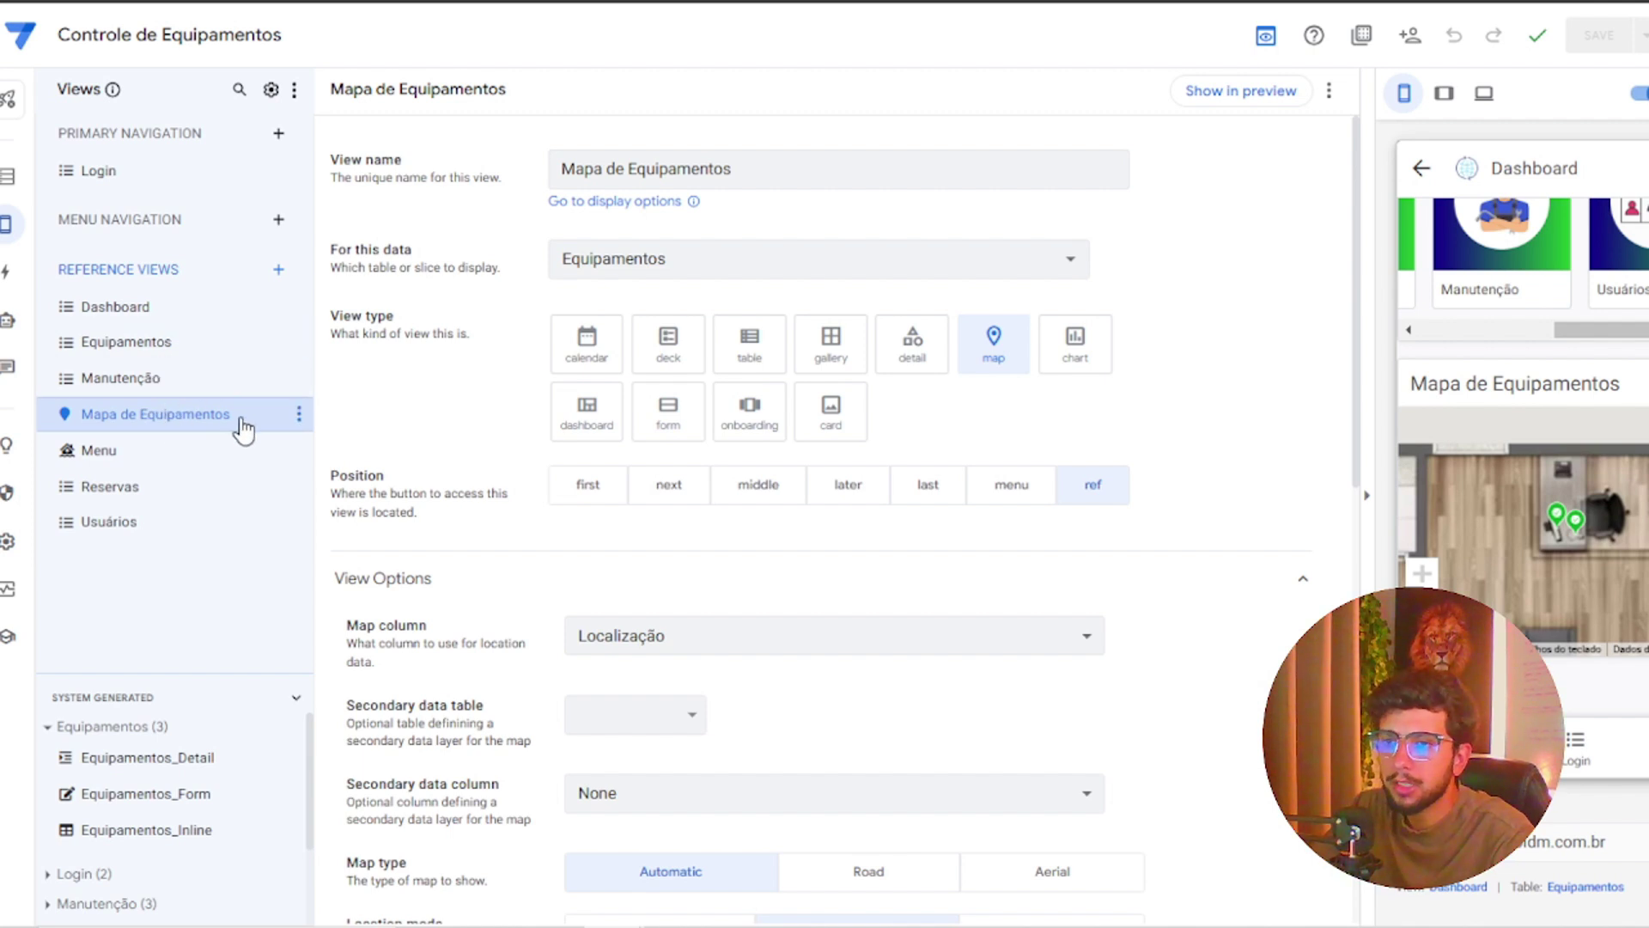
scroll(340, 431, down, 8)
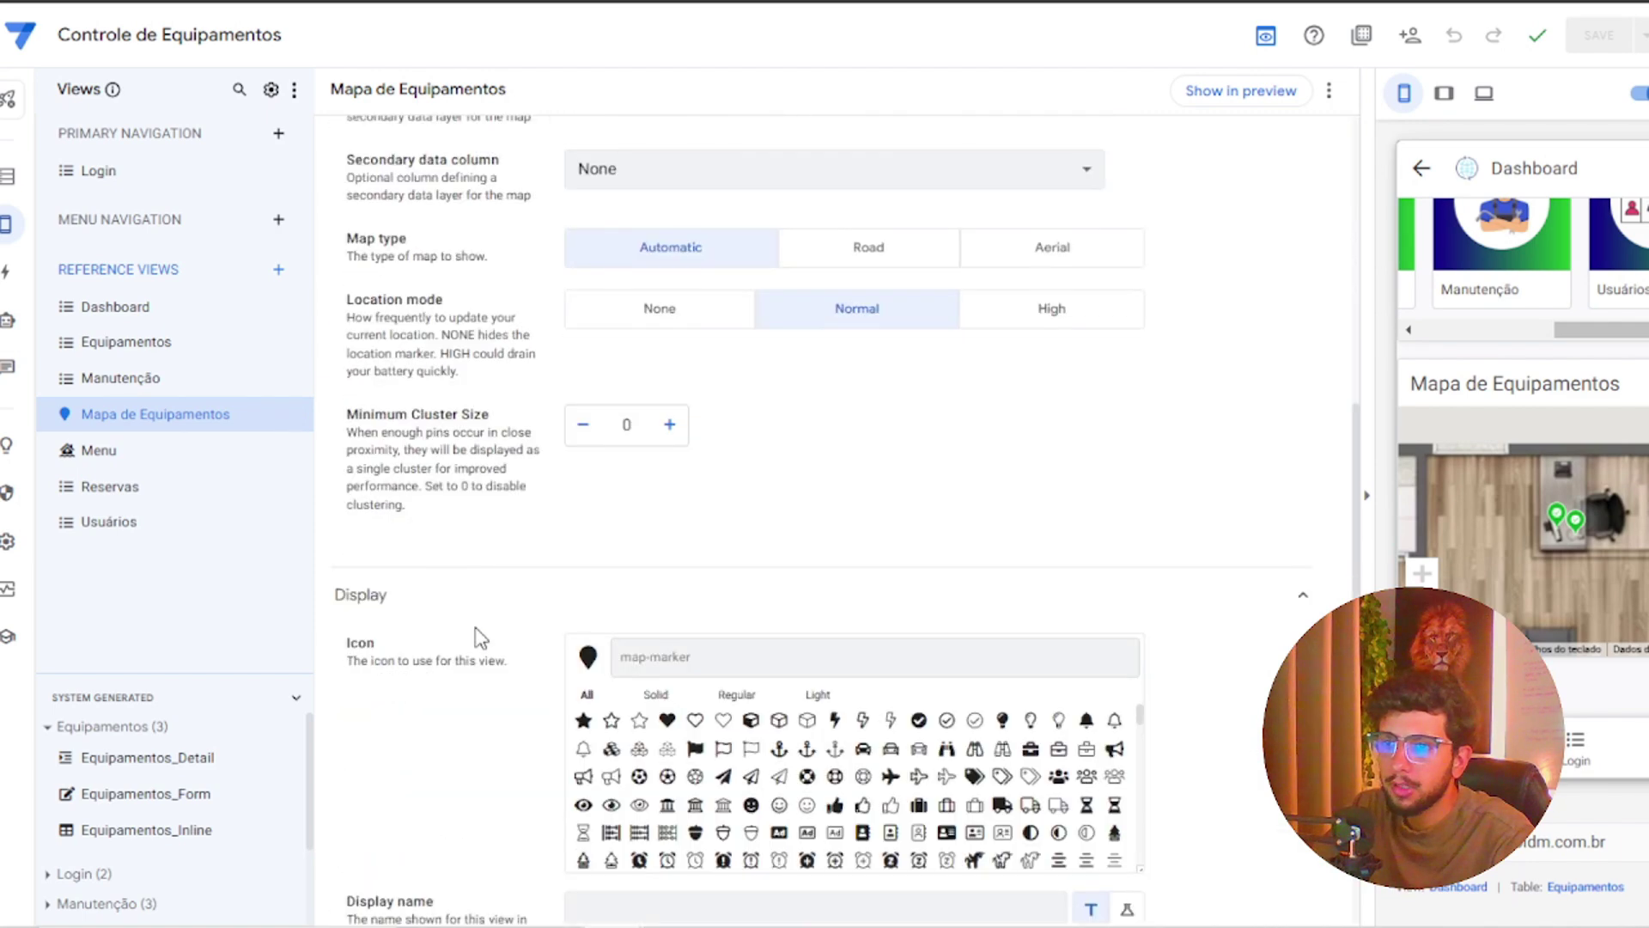
click(481, 471)
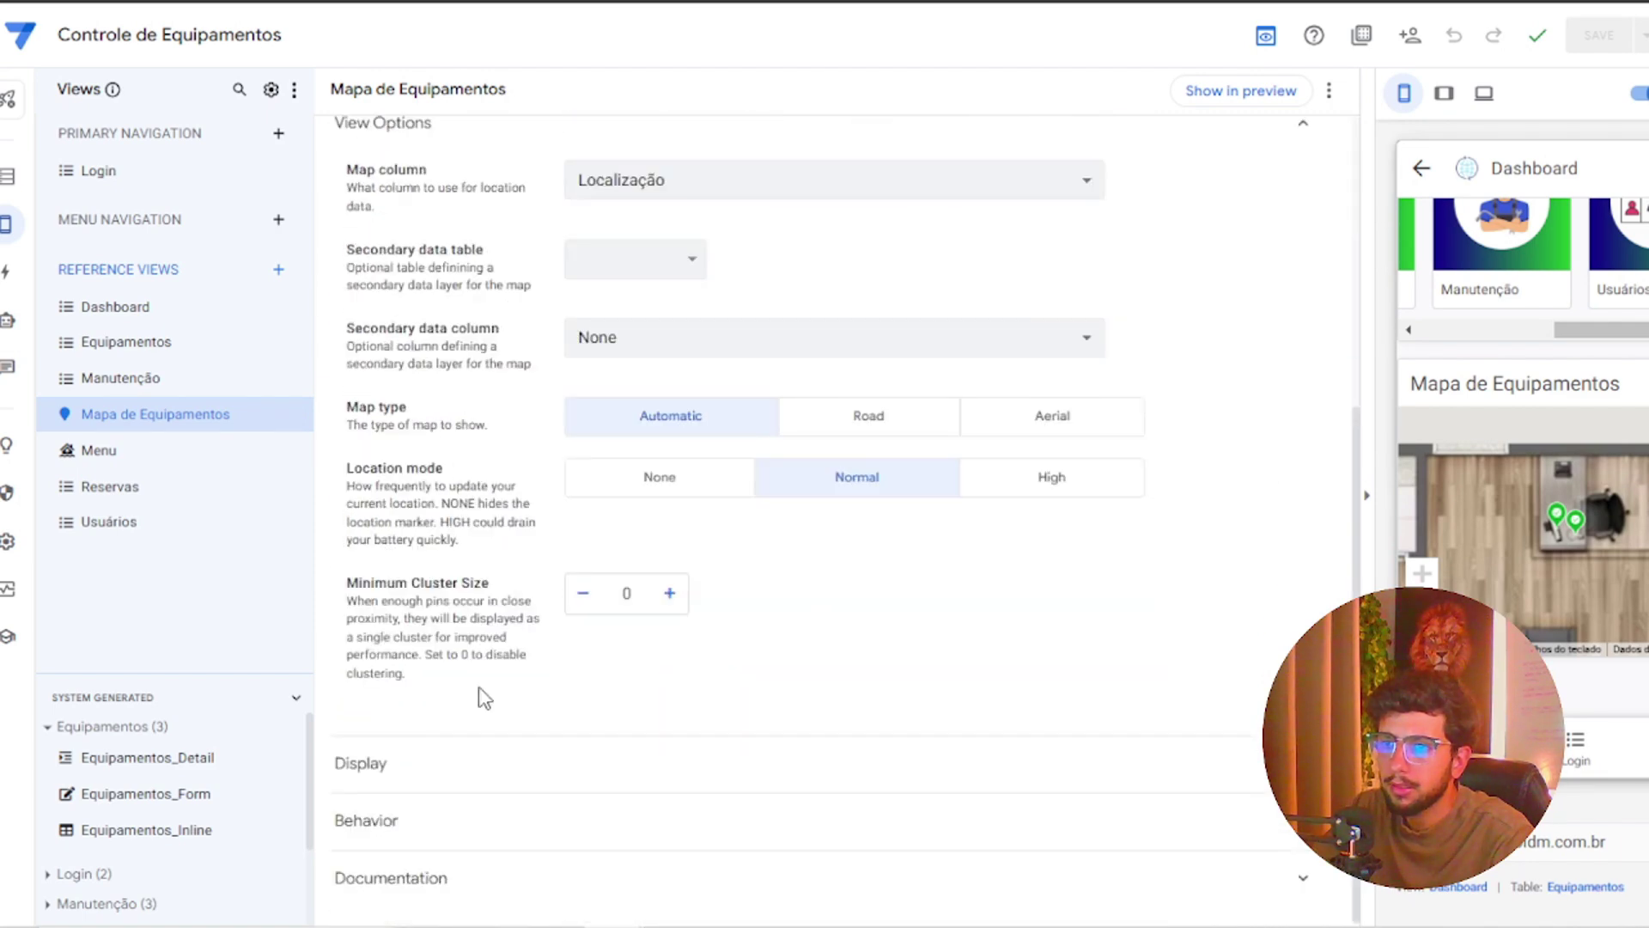
click(427, 764)
click(635, 724)
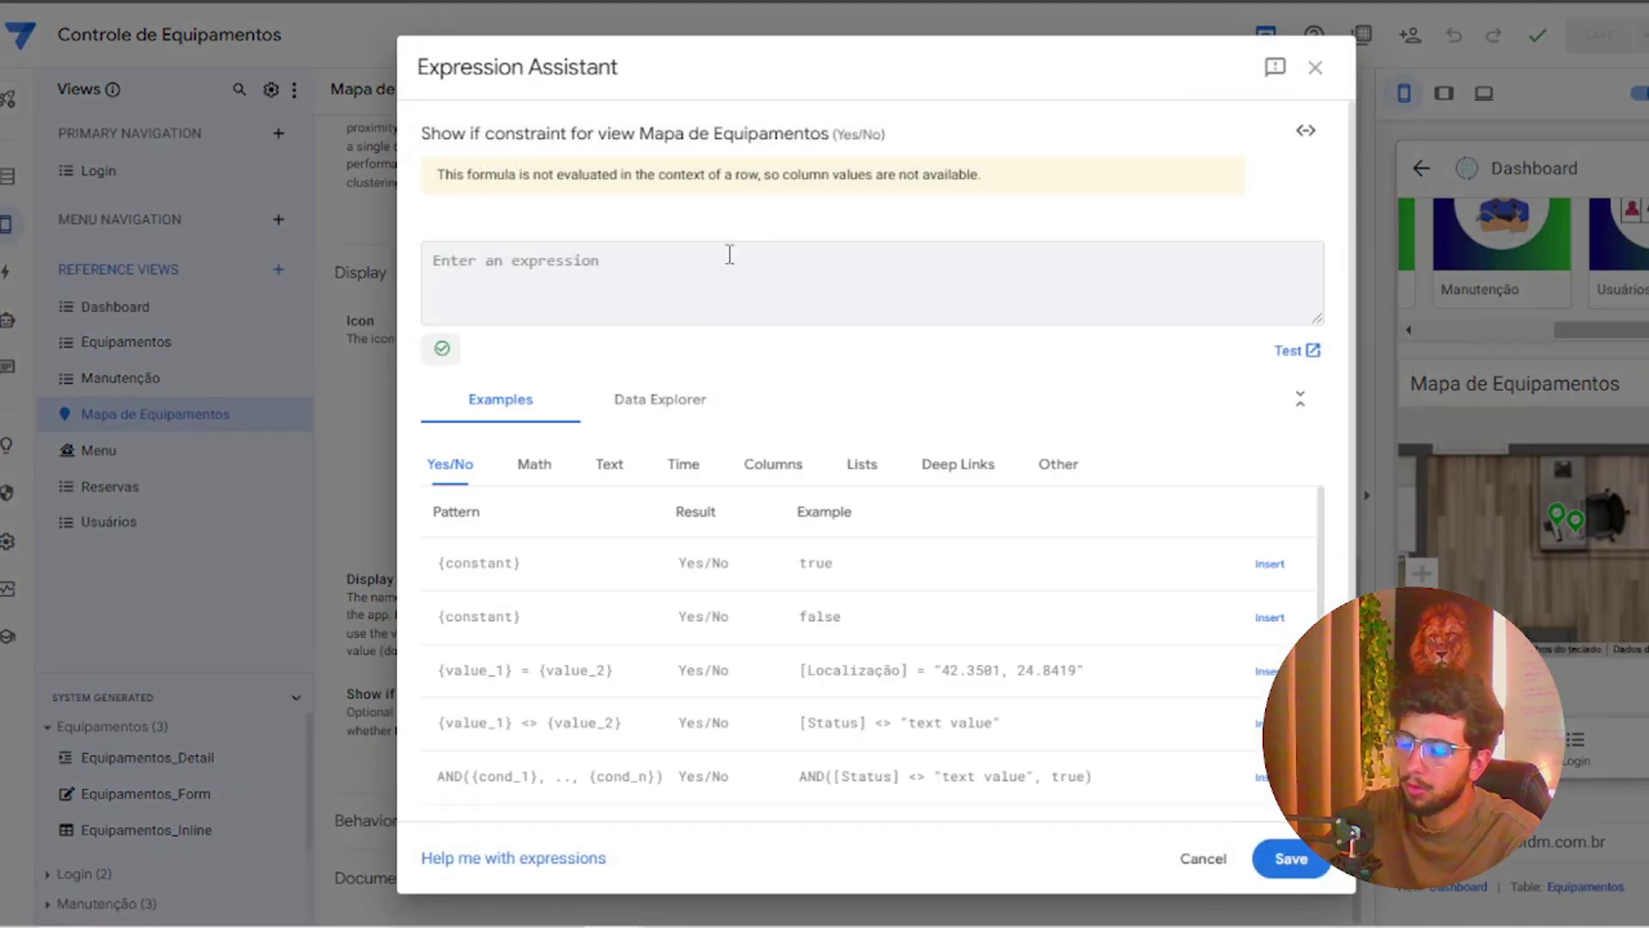
Begin the Show if formula with LOOKUP(USEREMAIL(), "Usuários" ...)
text(LO)
key(Return)
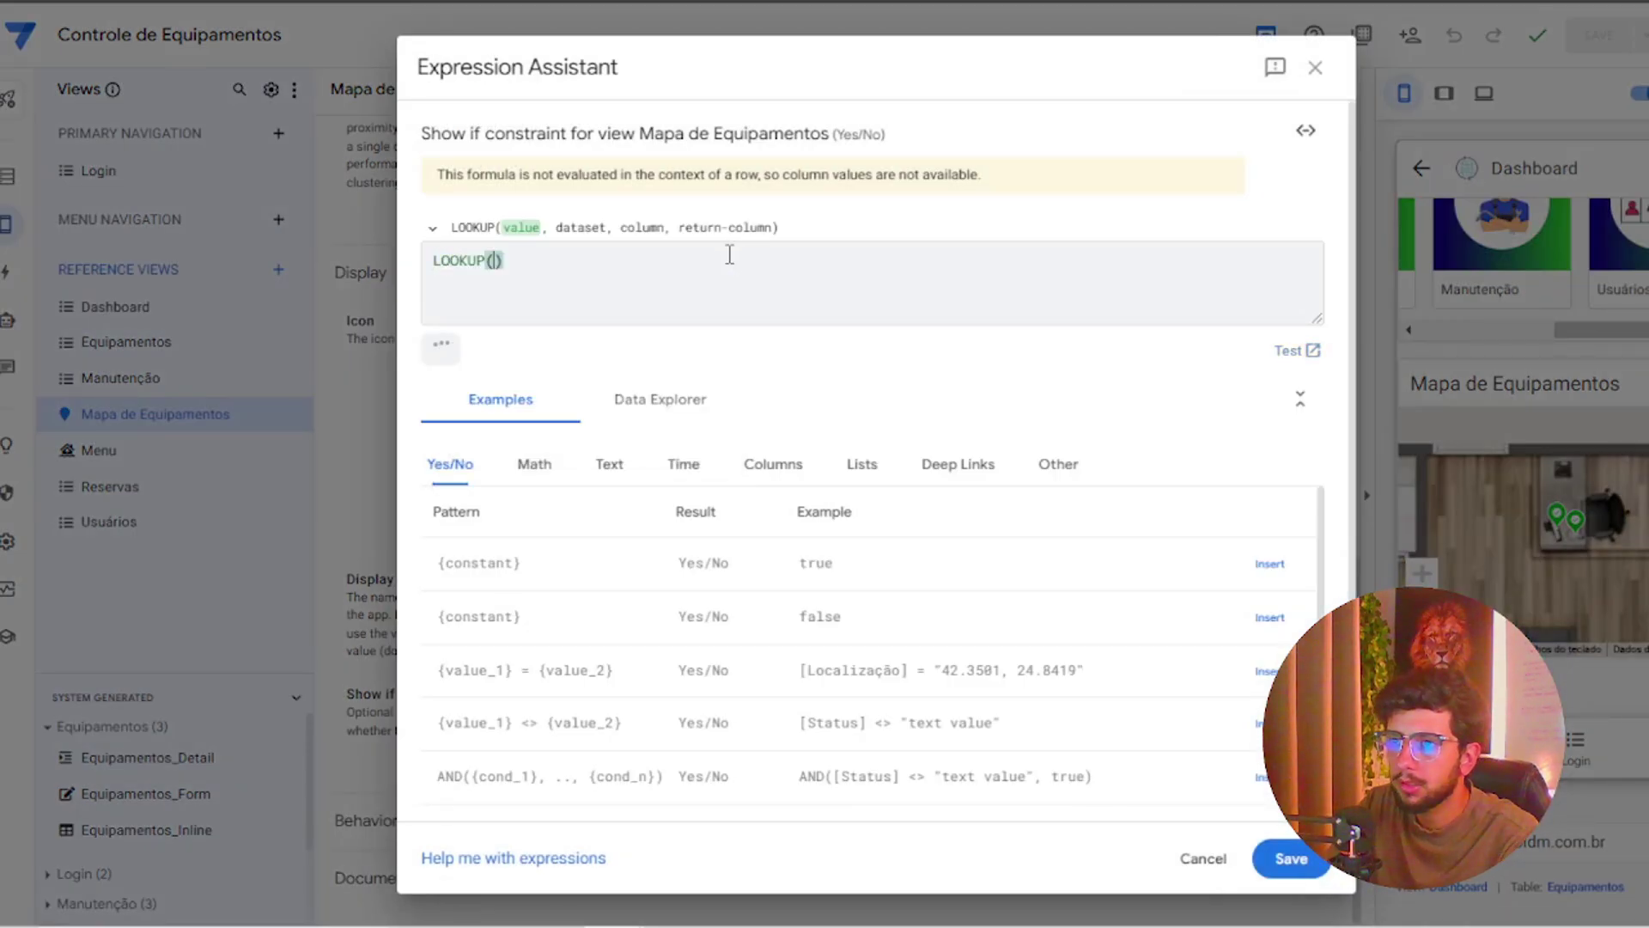
text(USER)
key(Return)
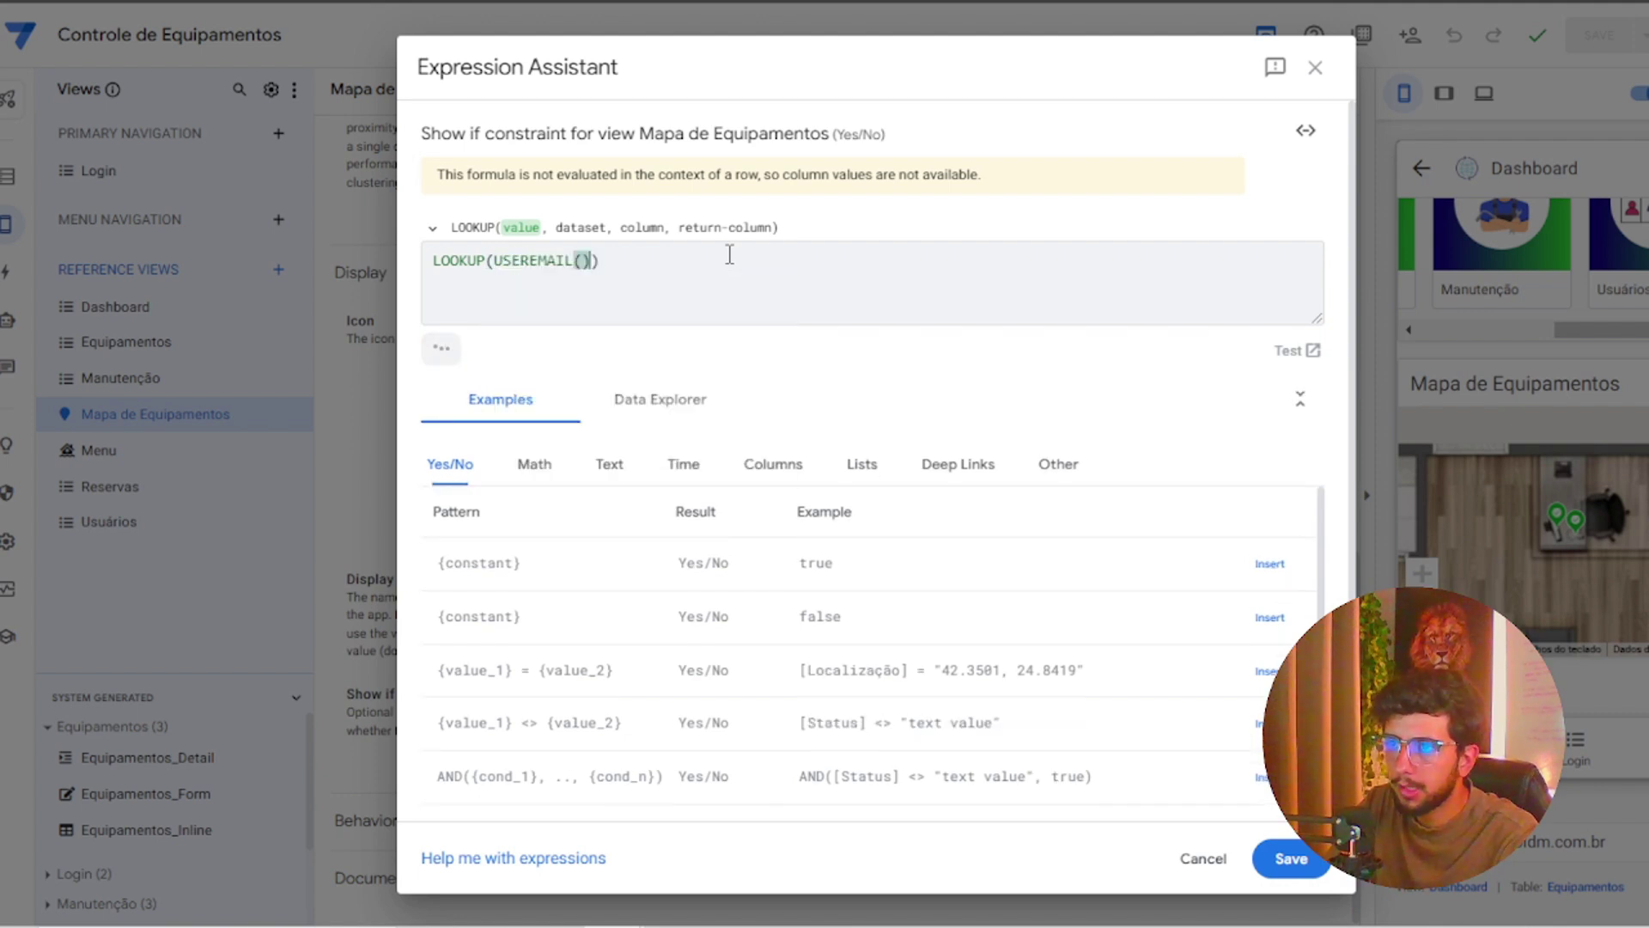
text(")
key(Left)
text(,)
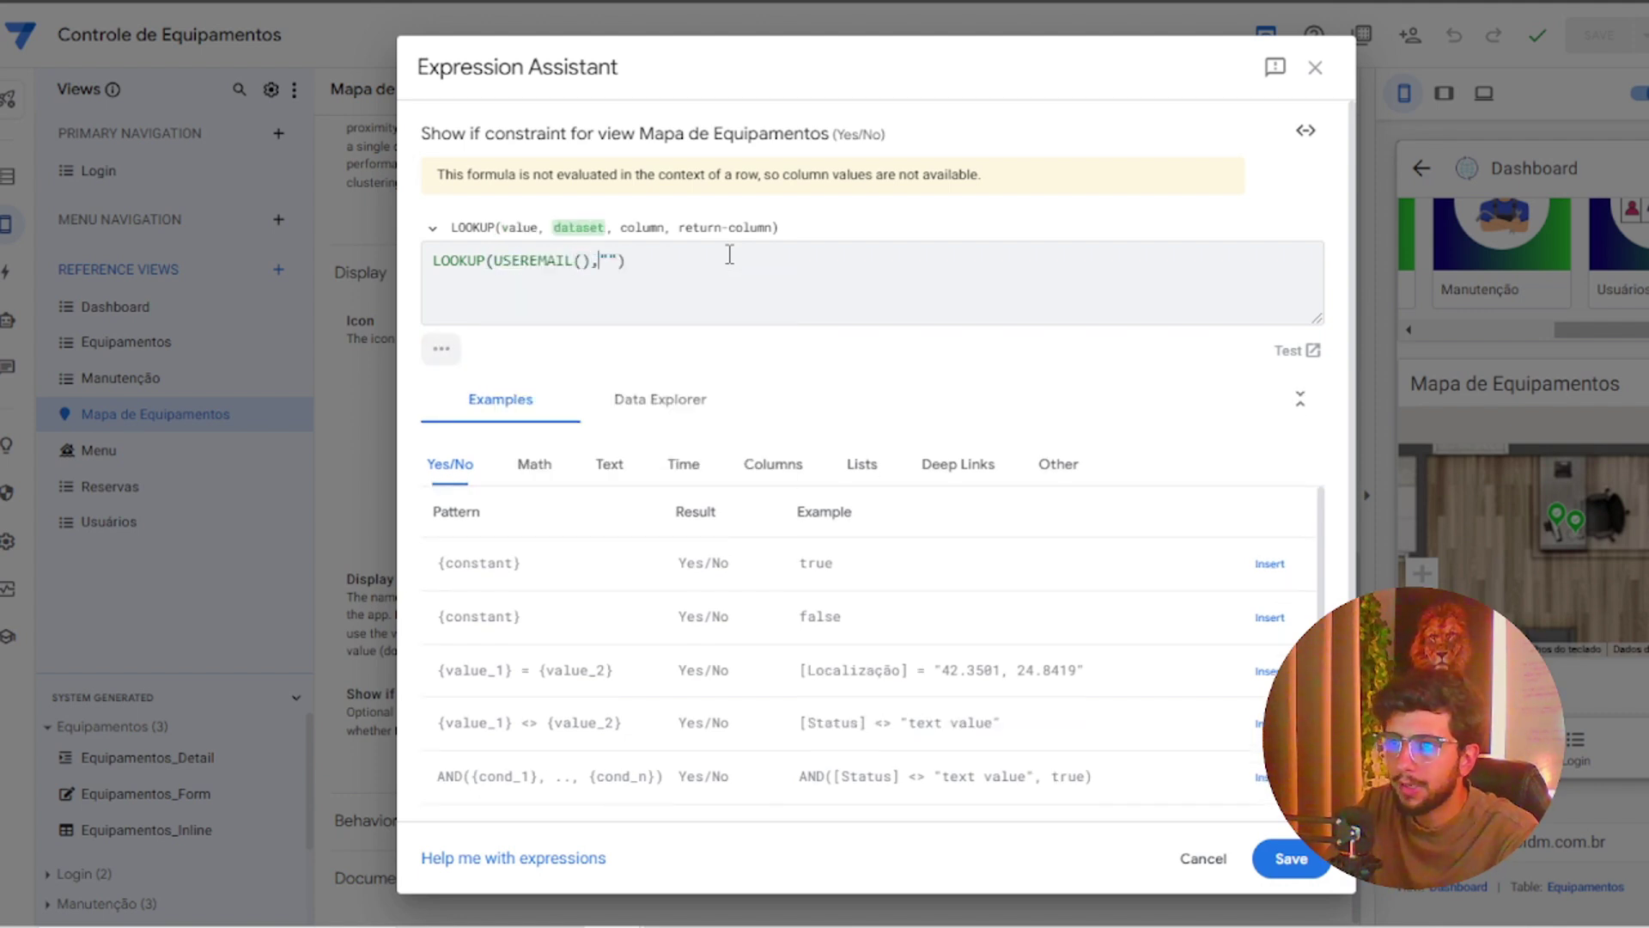
text(IS)
key(BackSpace)
text(S)
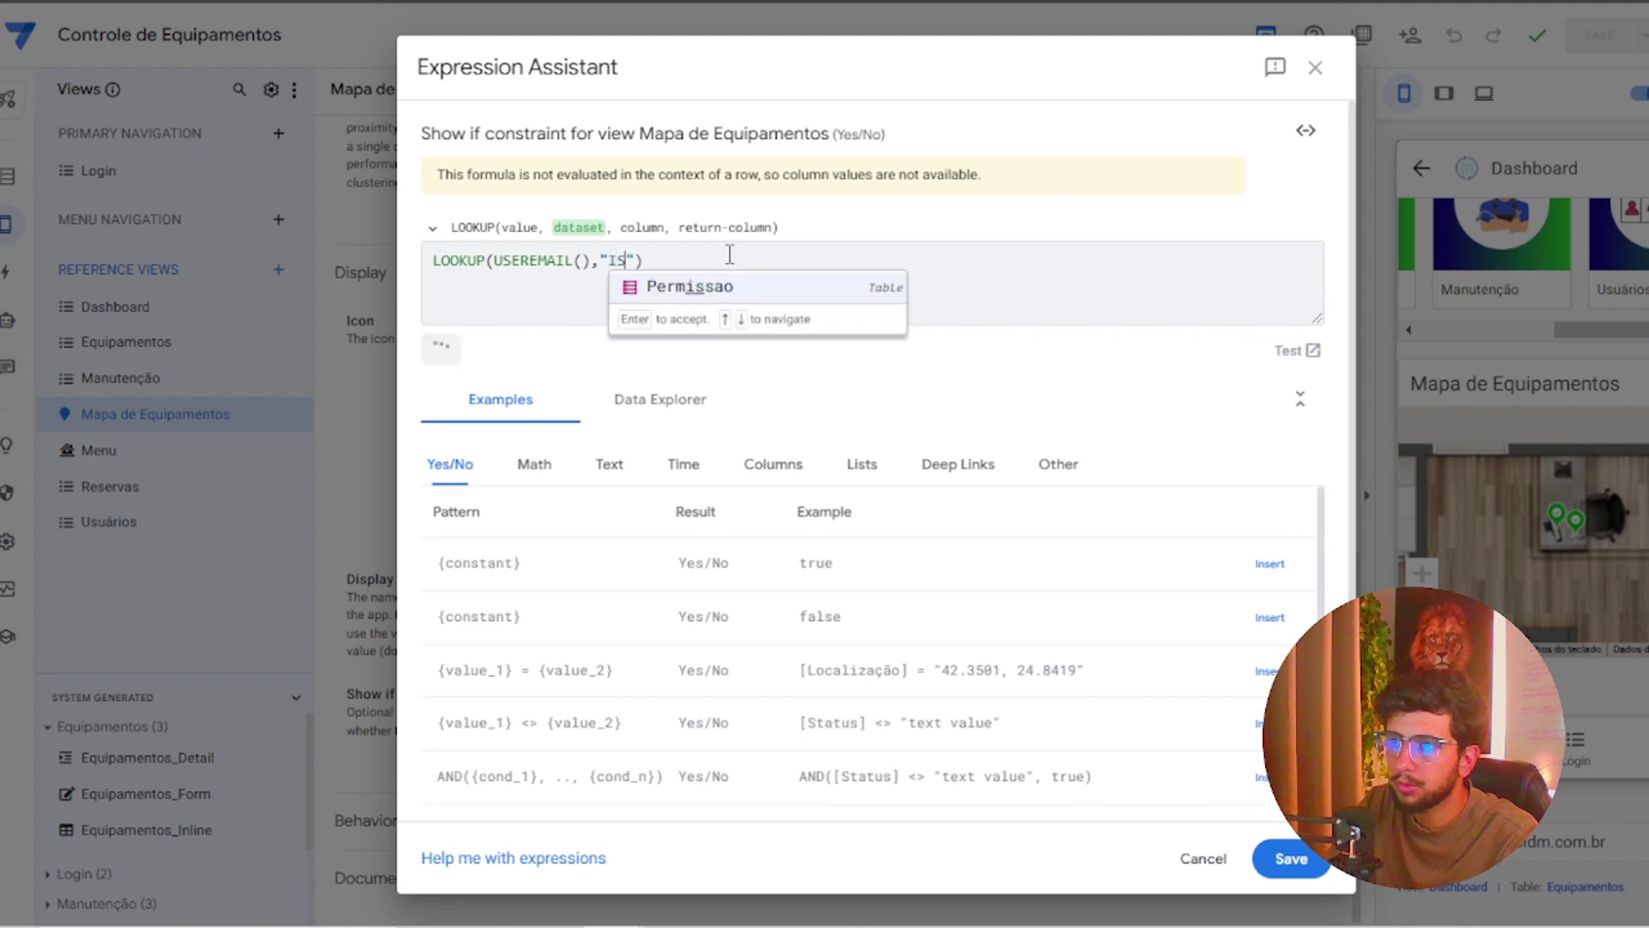
key(BackSpace)
key(BackSpace)
text(US)
key(Return)
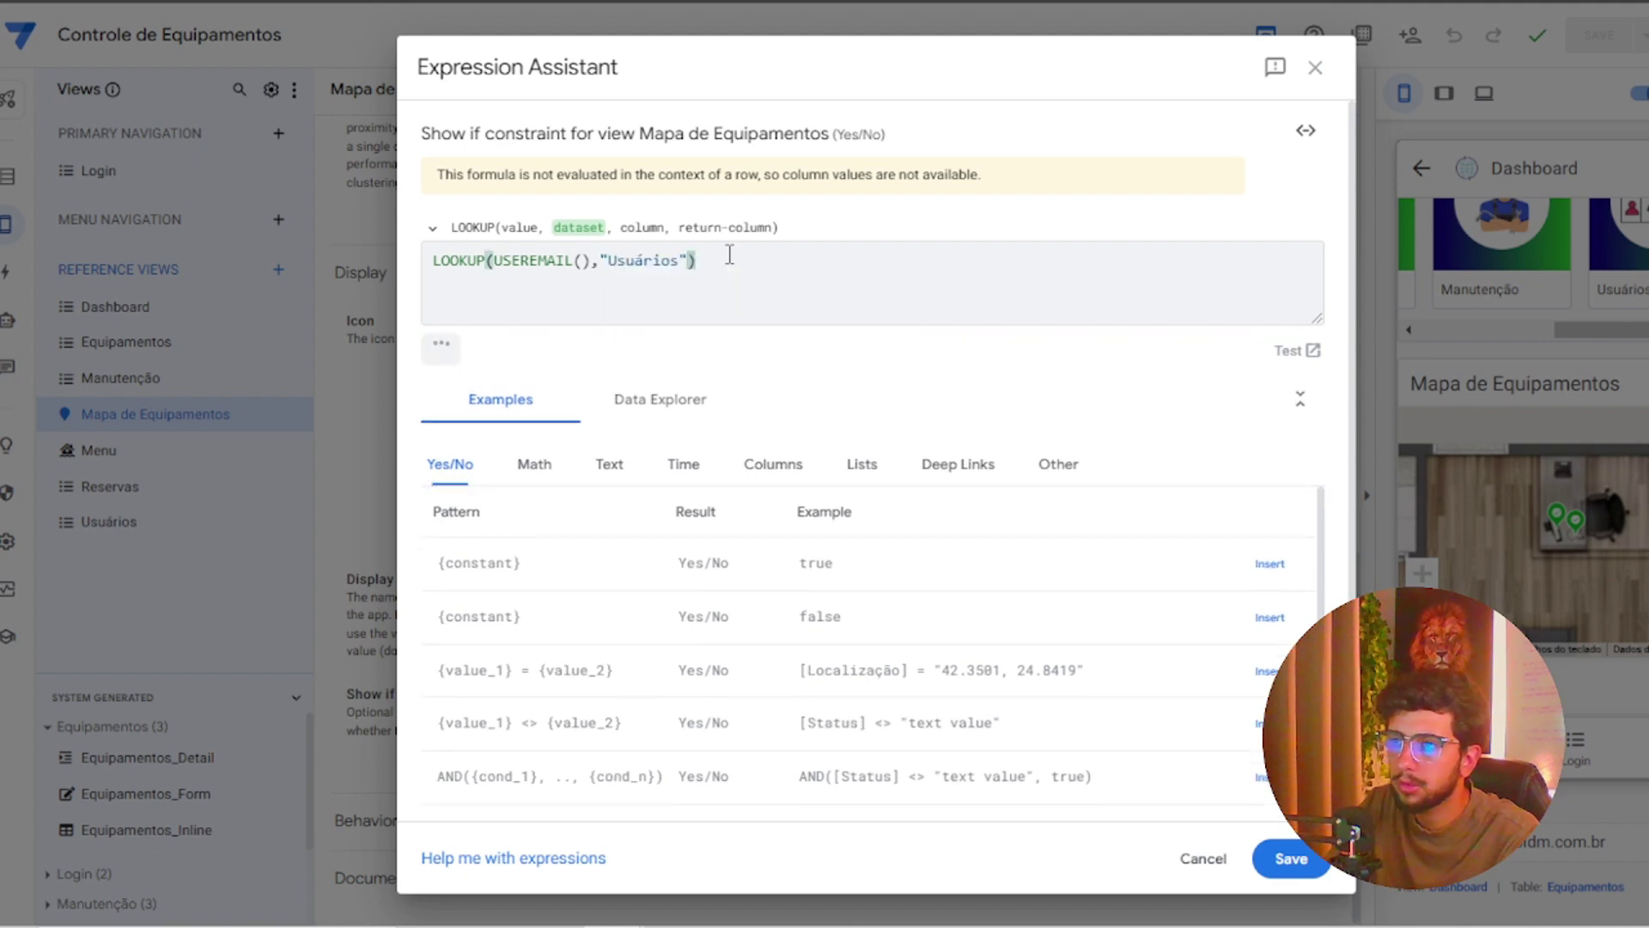
Finish with the "Email" and "Permissao" columns compared to "ADM", and save the formula
text(,")
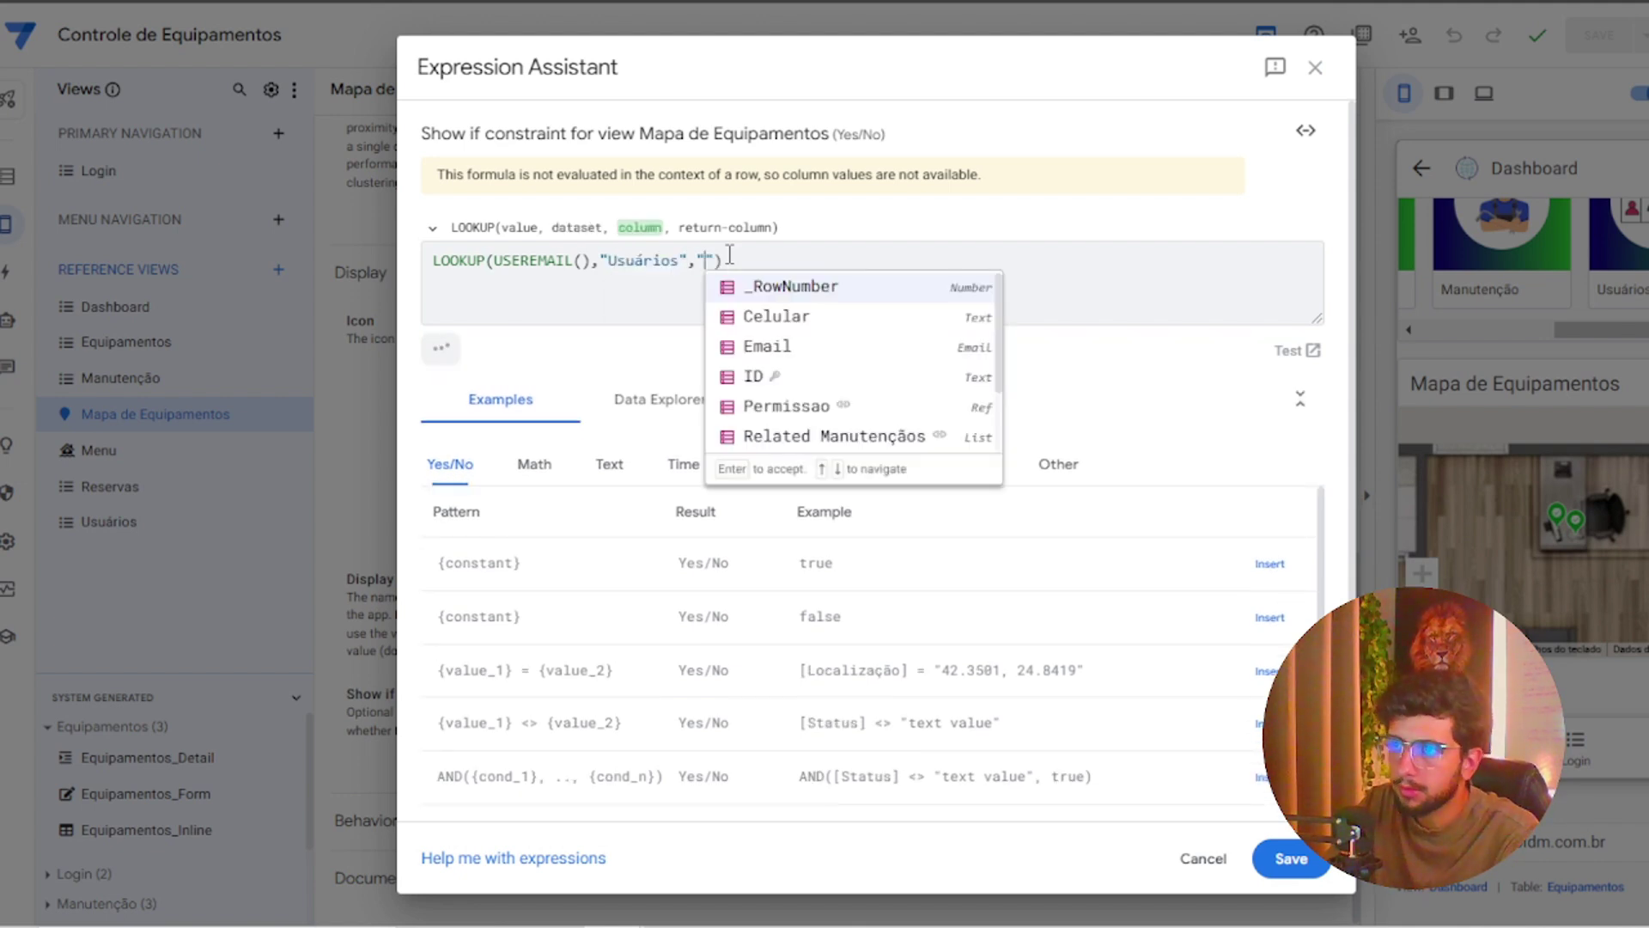
text(Em)
key(Return)
text(,"P)
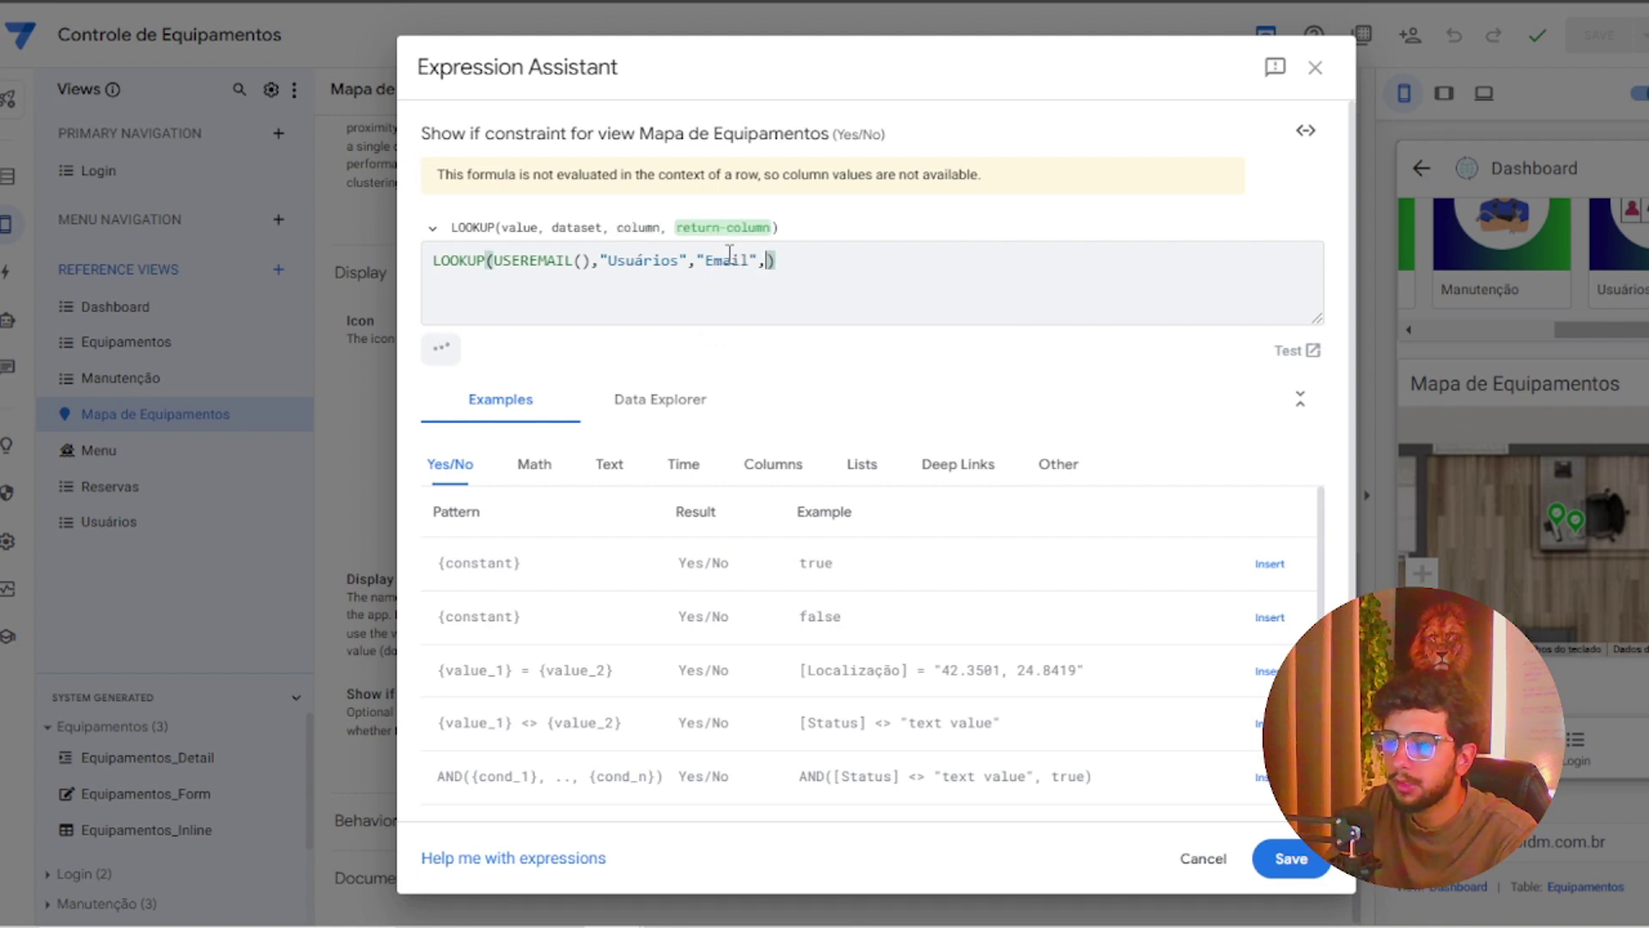
key(Return)
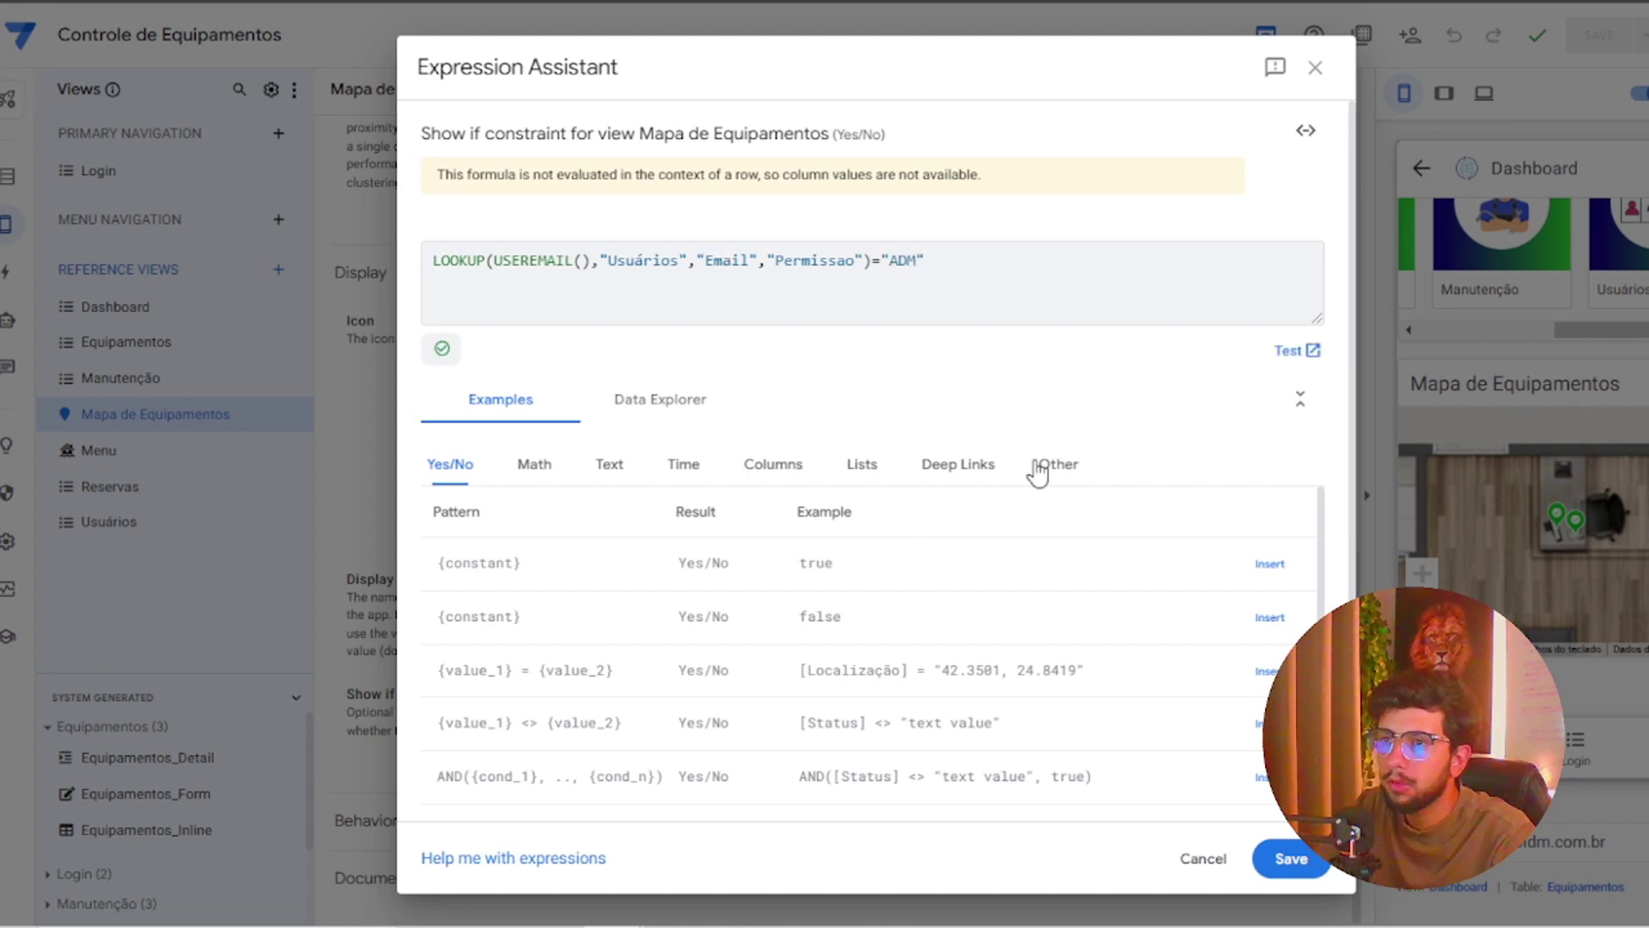
click(1291, 859)
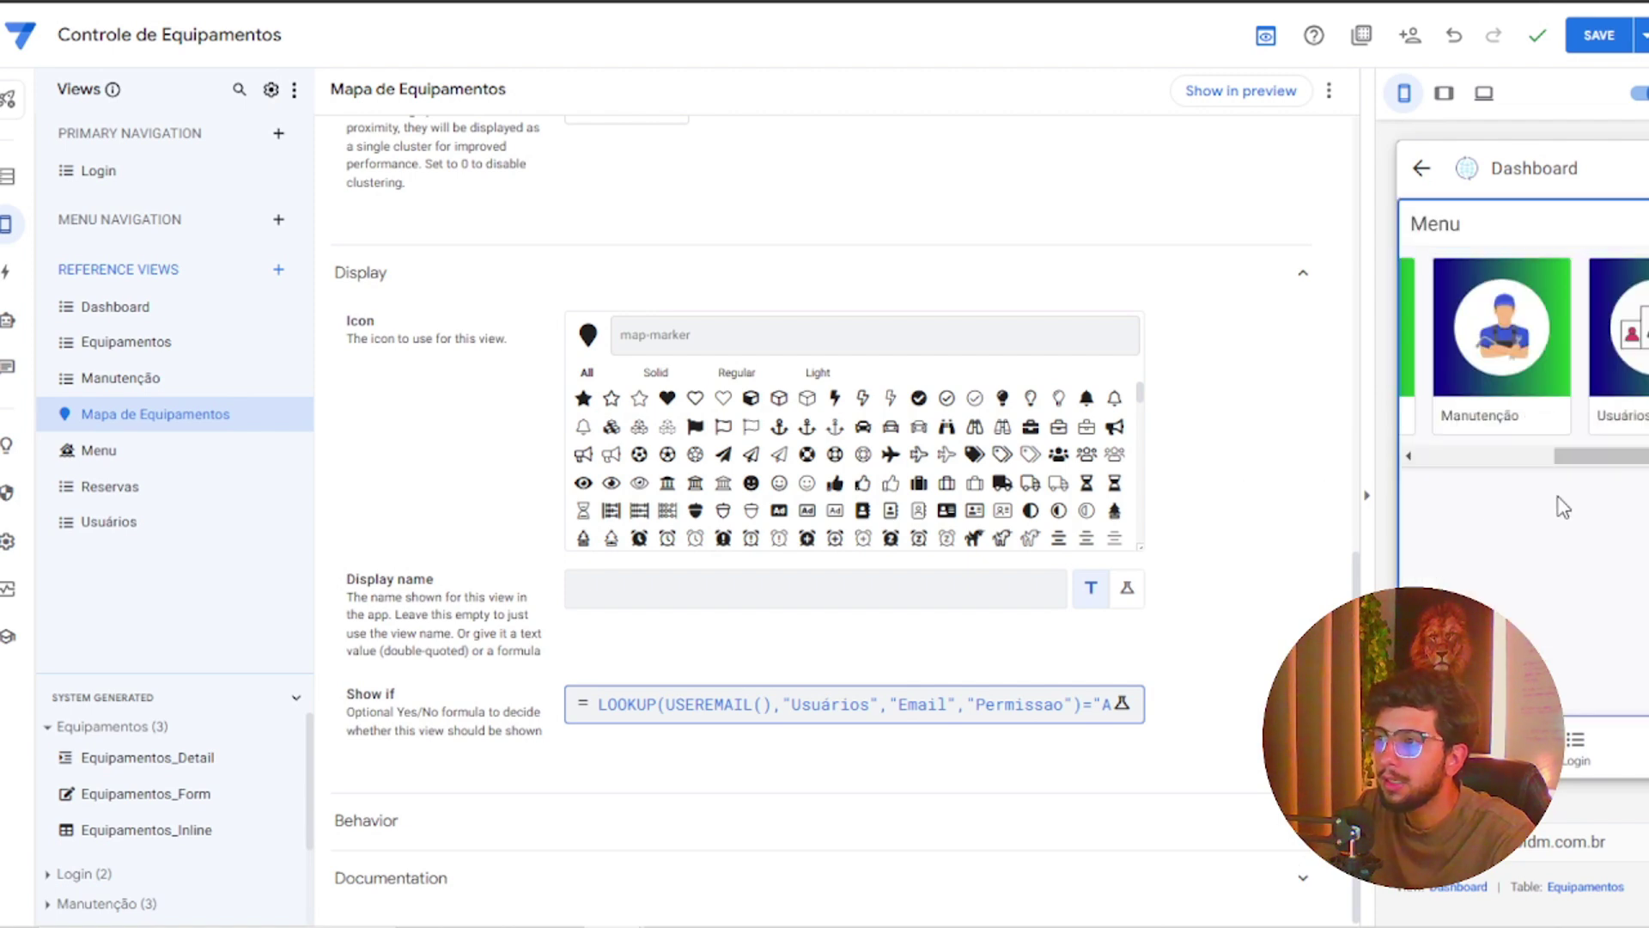
Reopen the Show if formula and start wrapping it in OR( on a new first line
click(972, 714)
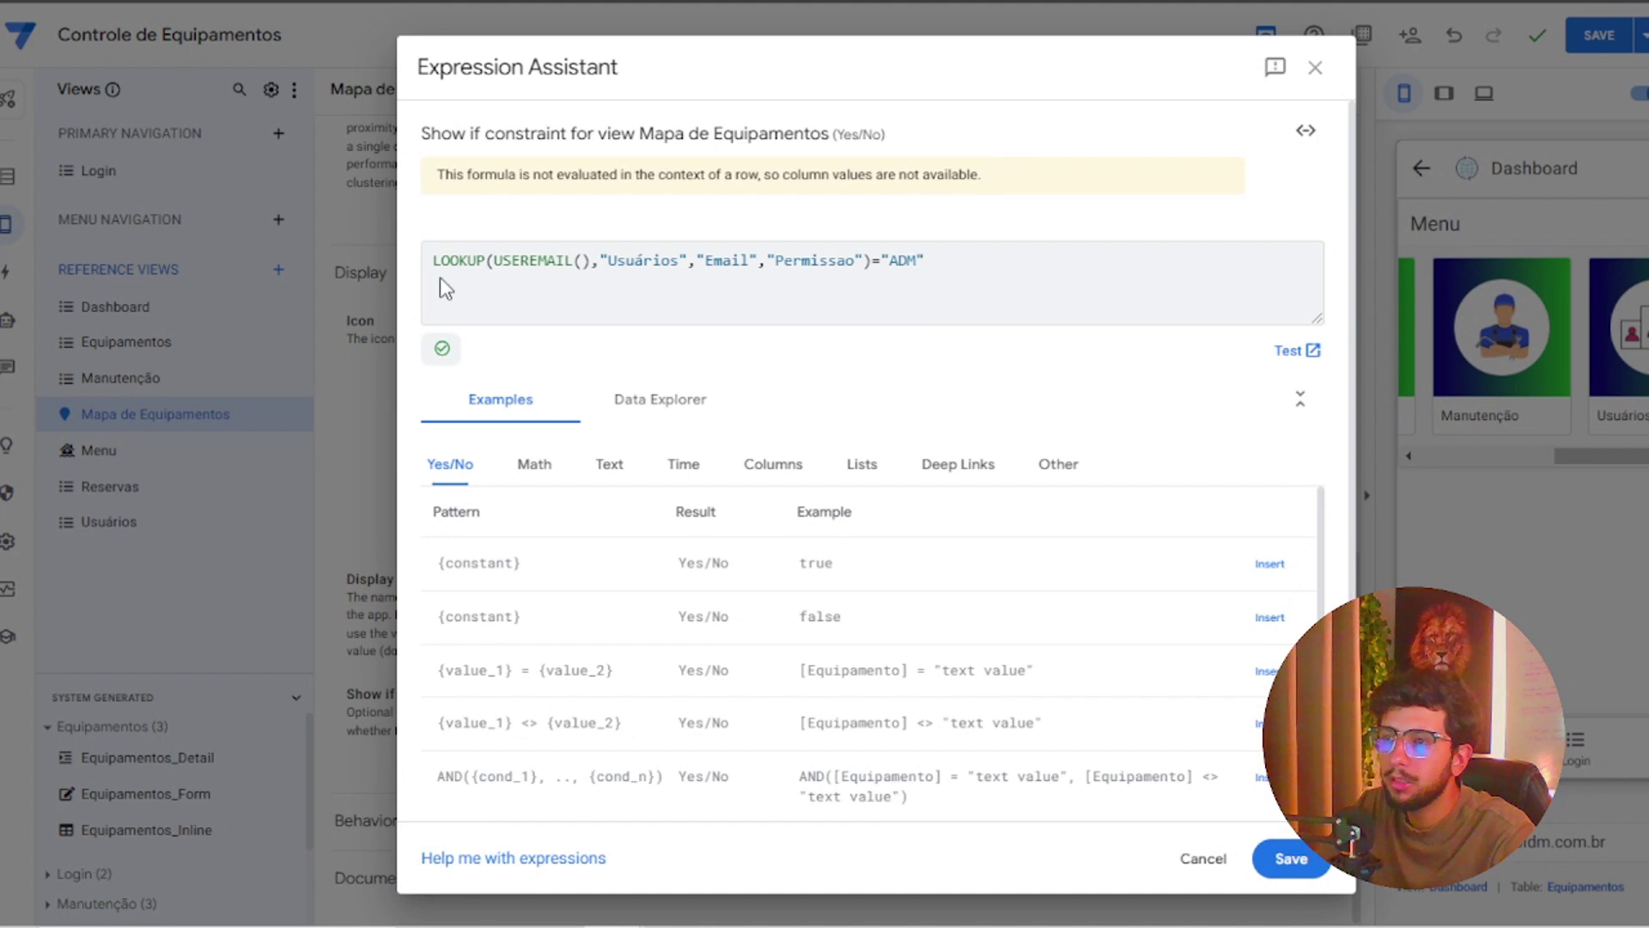
key(Return)
key(Up)
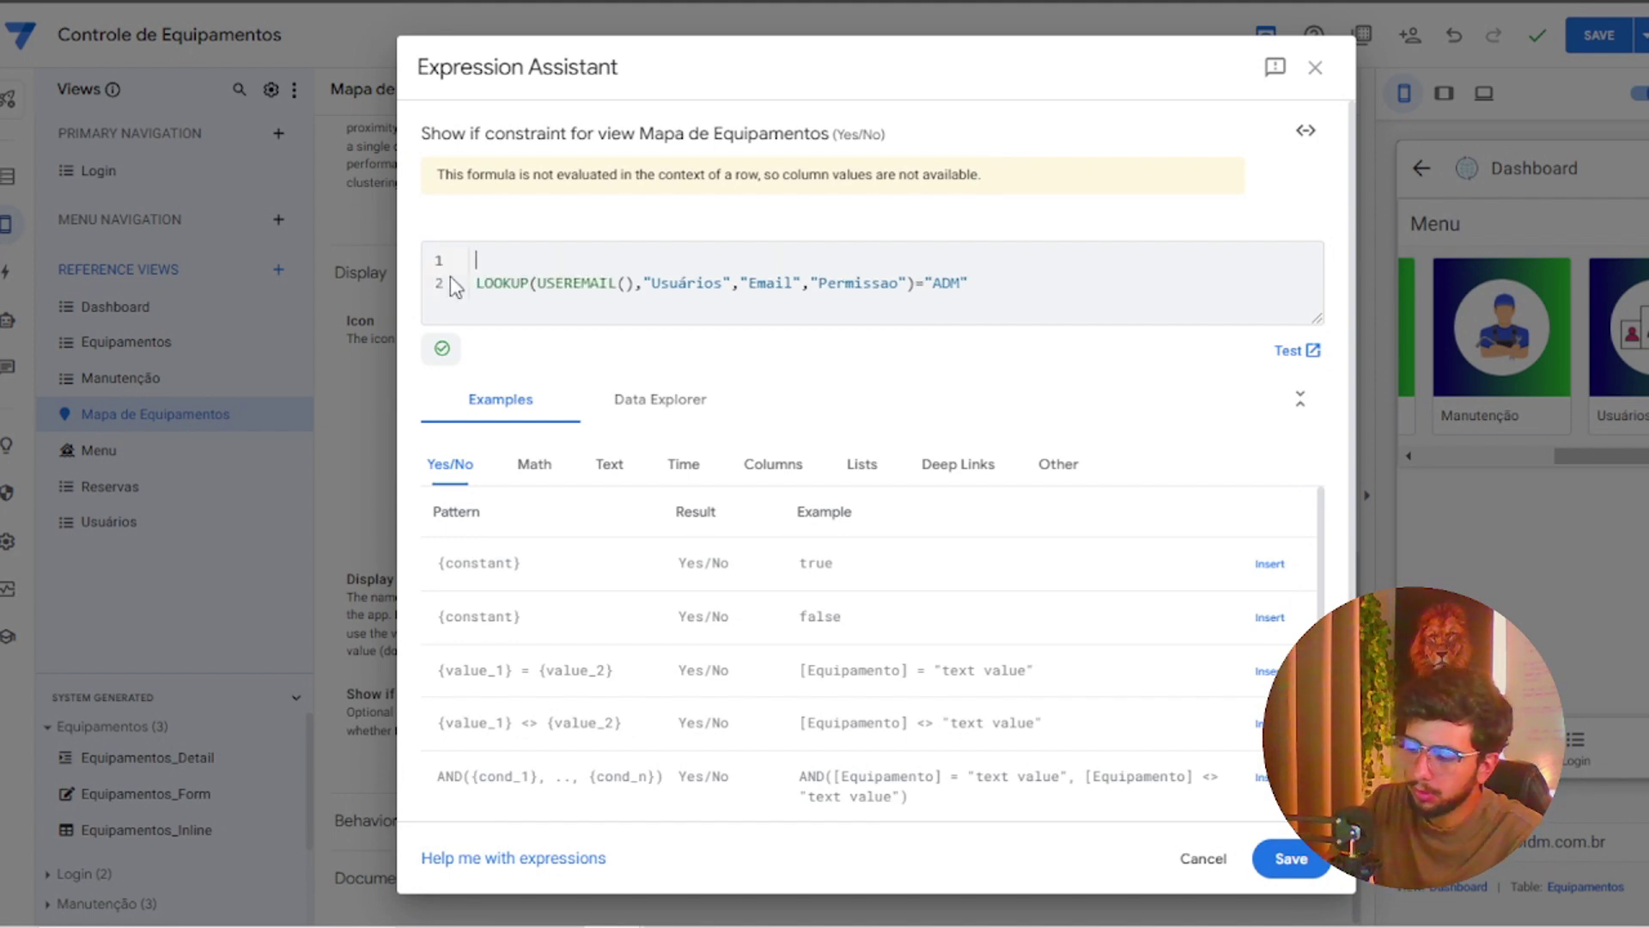
text(or)
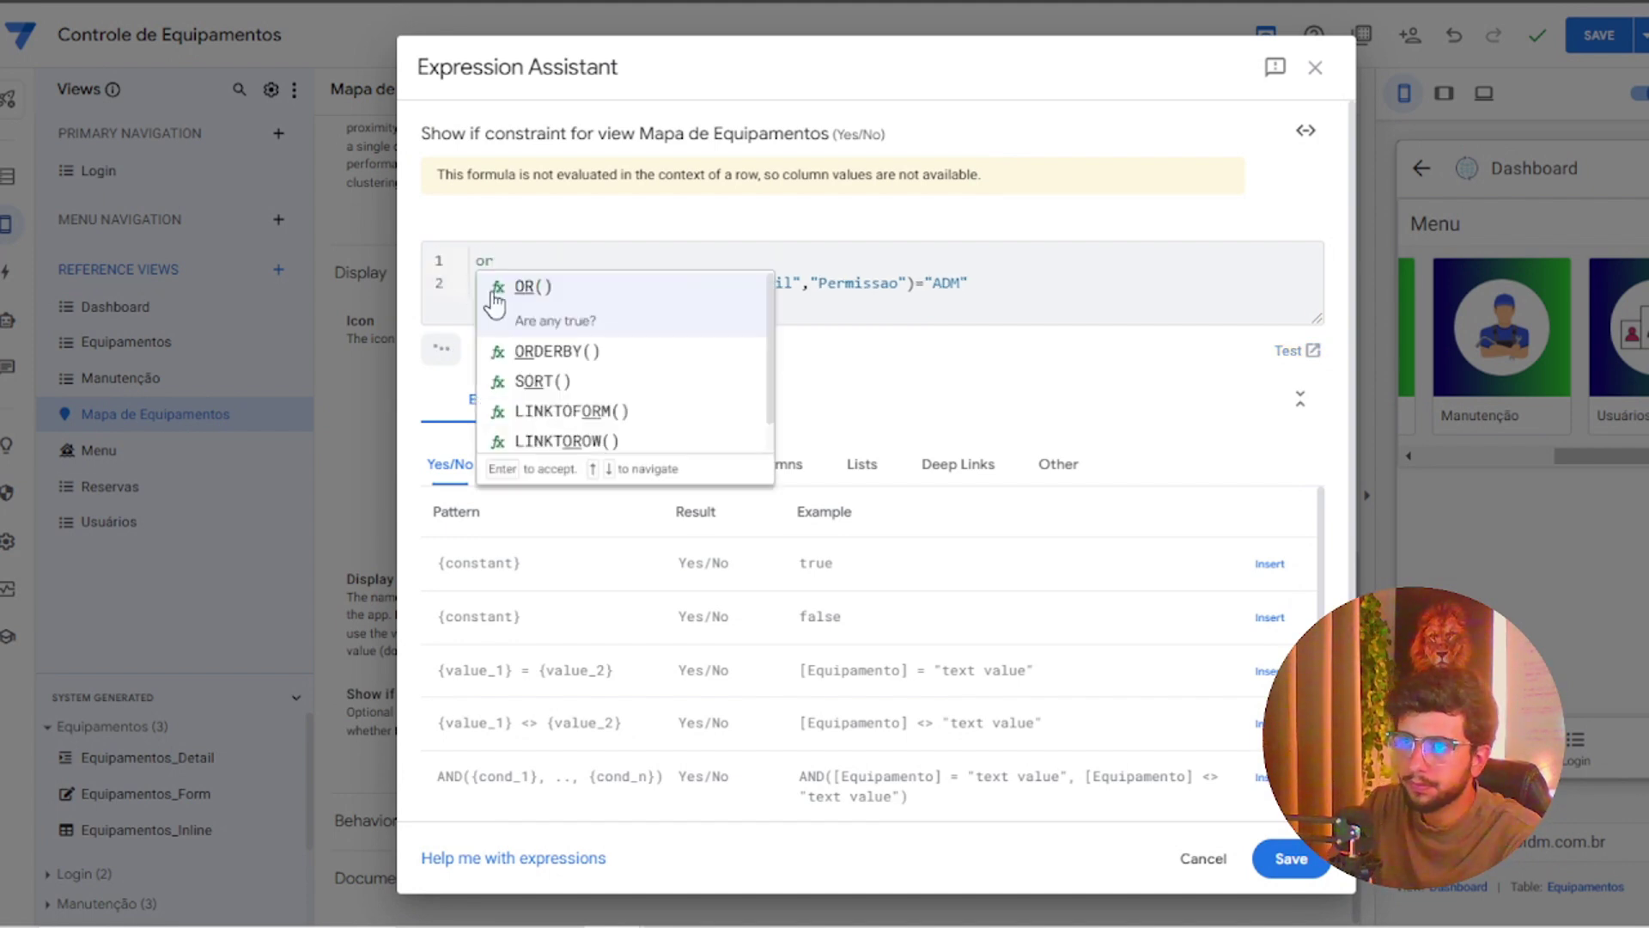
click(507, 301)
click(976, 256)
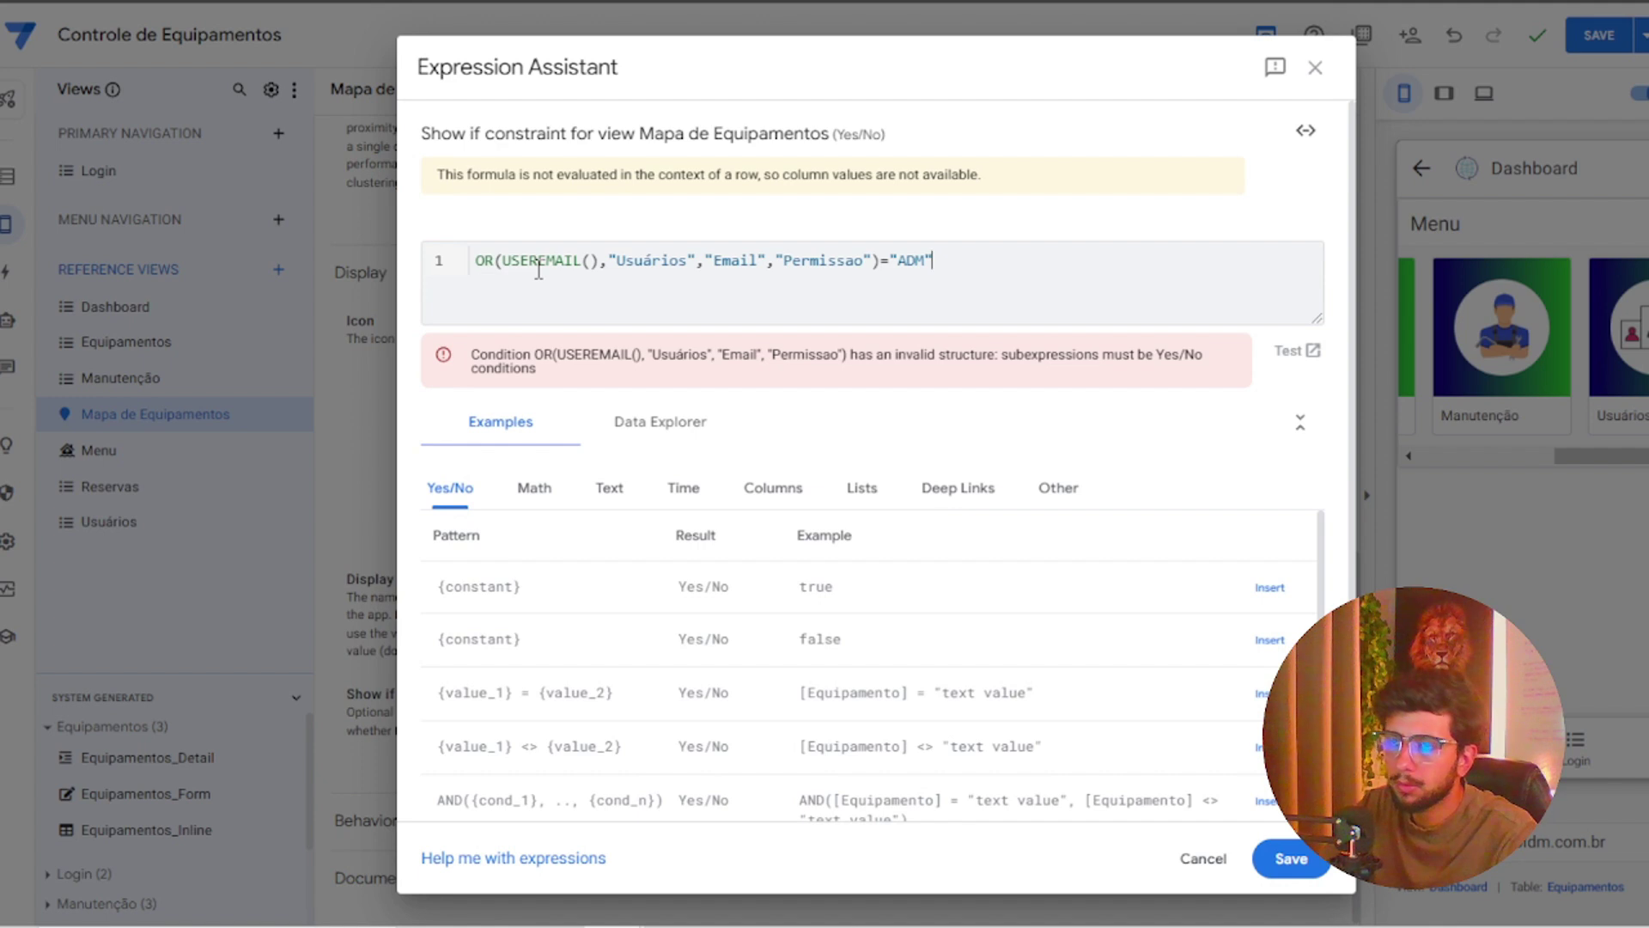
key(ctrl+z)
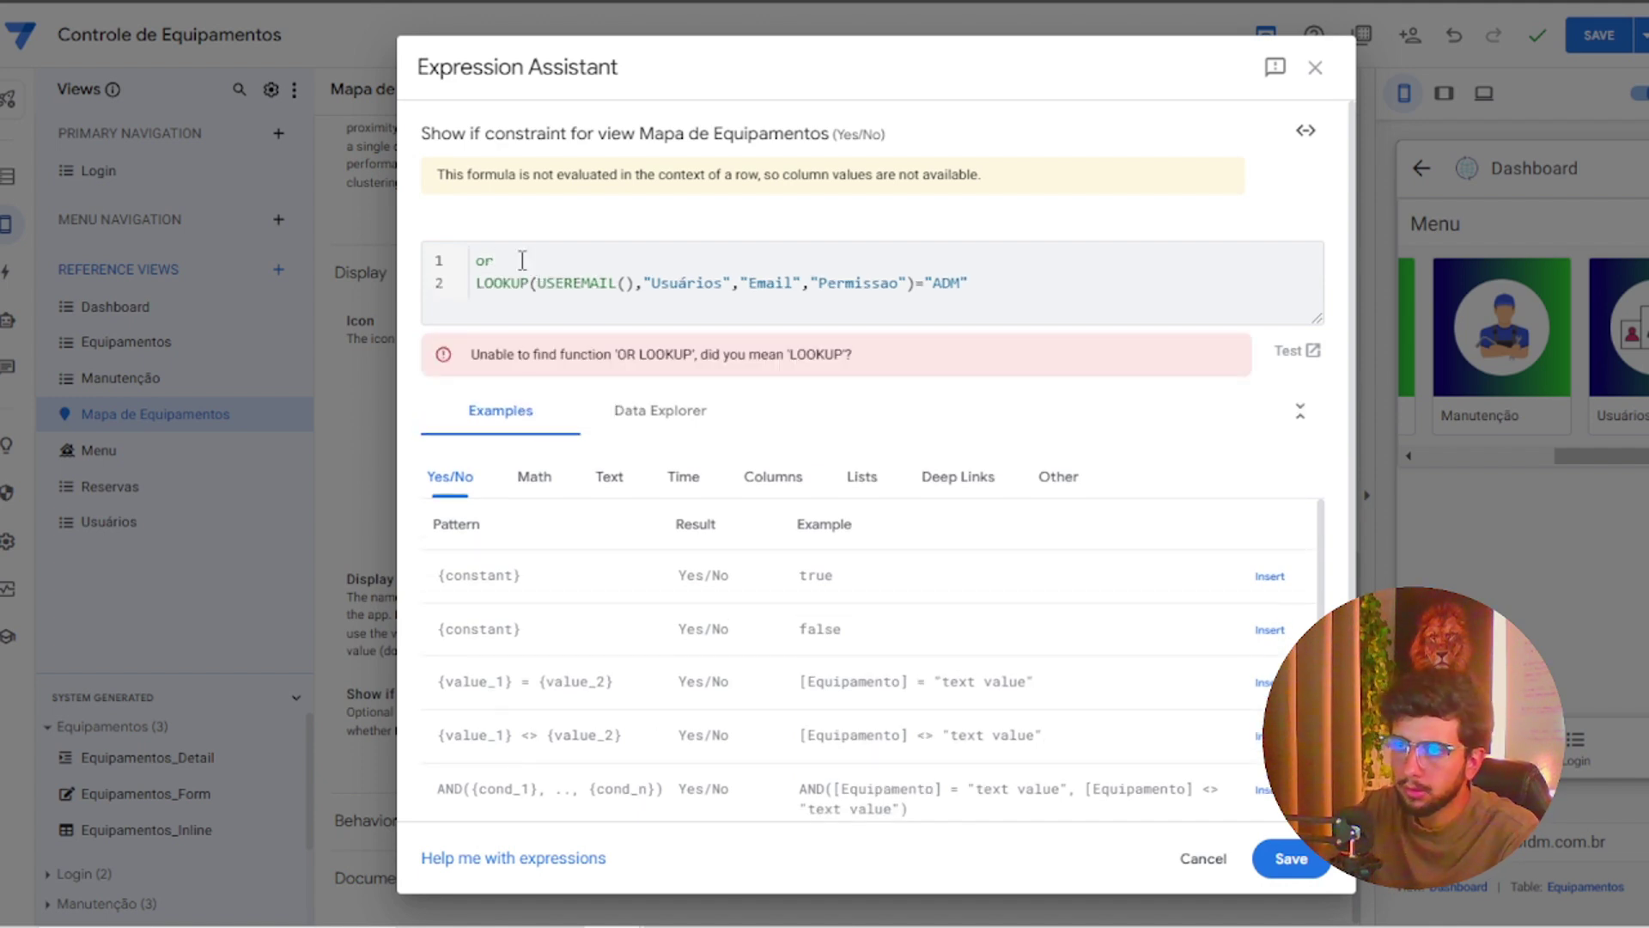
text(()
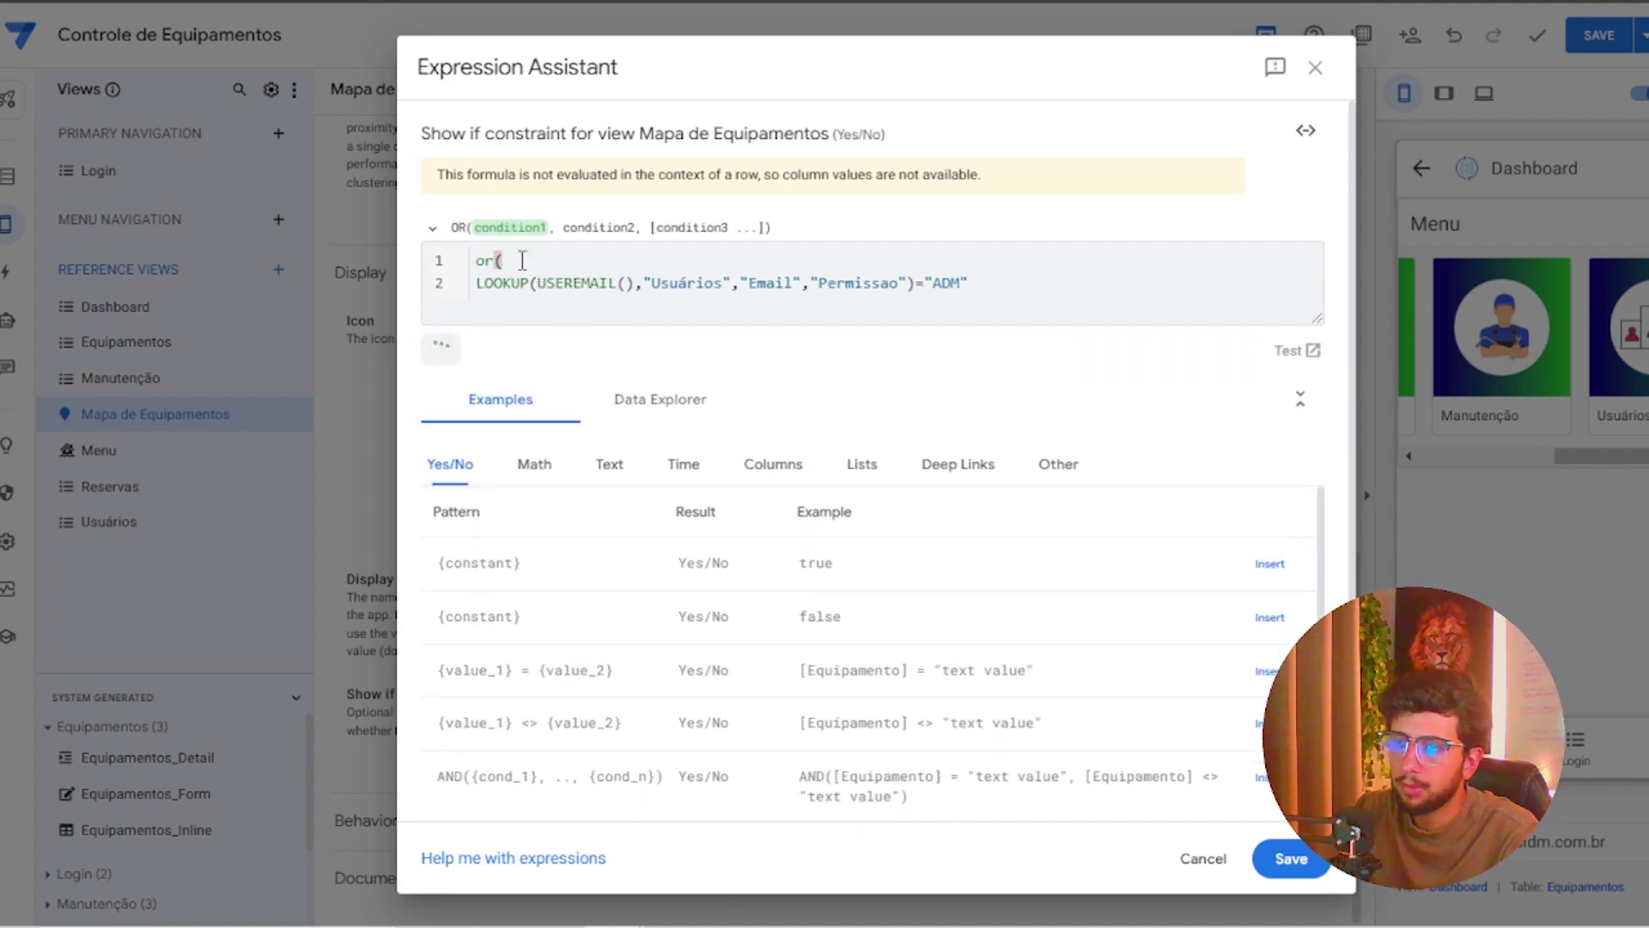
Duplicate the LOOKUP condition with "OPE" instead of "ADM" and close the OR parenthesis
drag(996, 290, 471, 285)
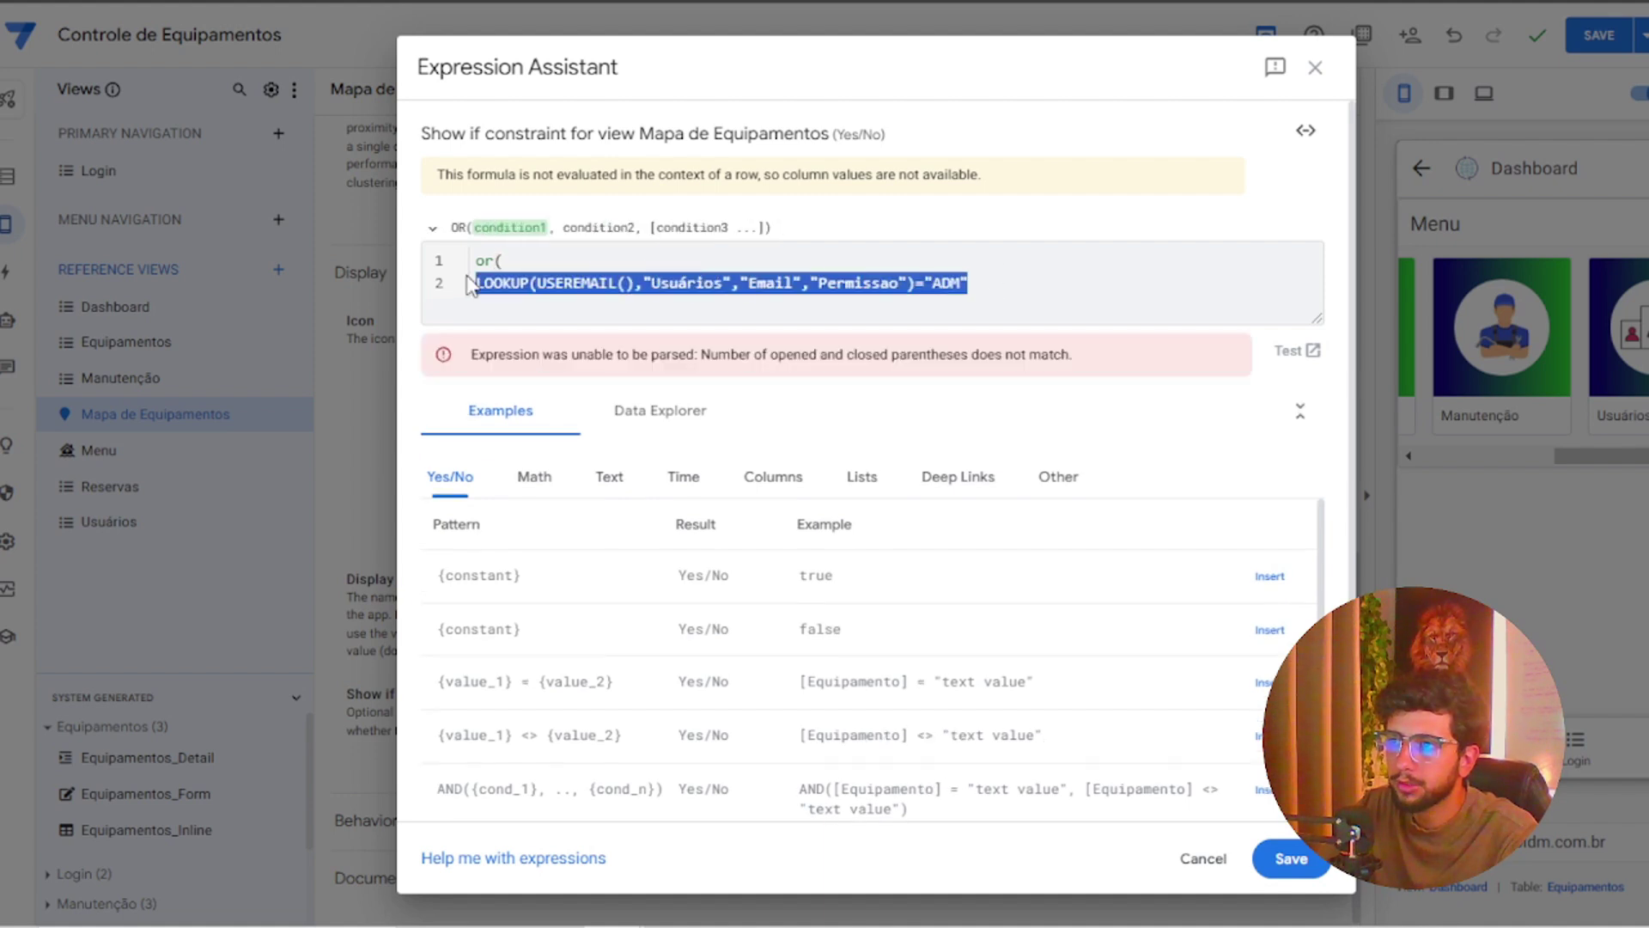
key(ctrl+c)
click(1010, 273)
key(Return)
key(ctrl+v)
double_click(946, 309)
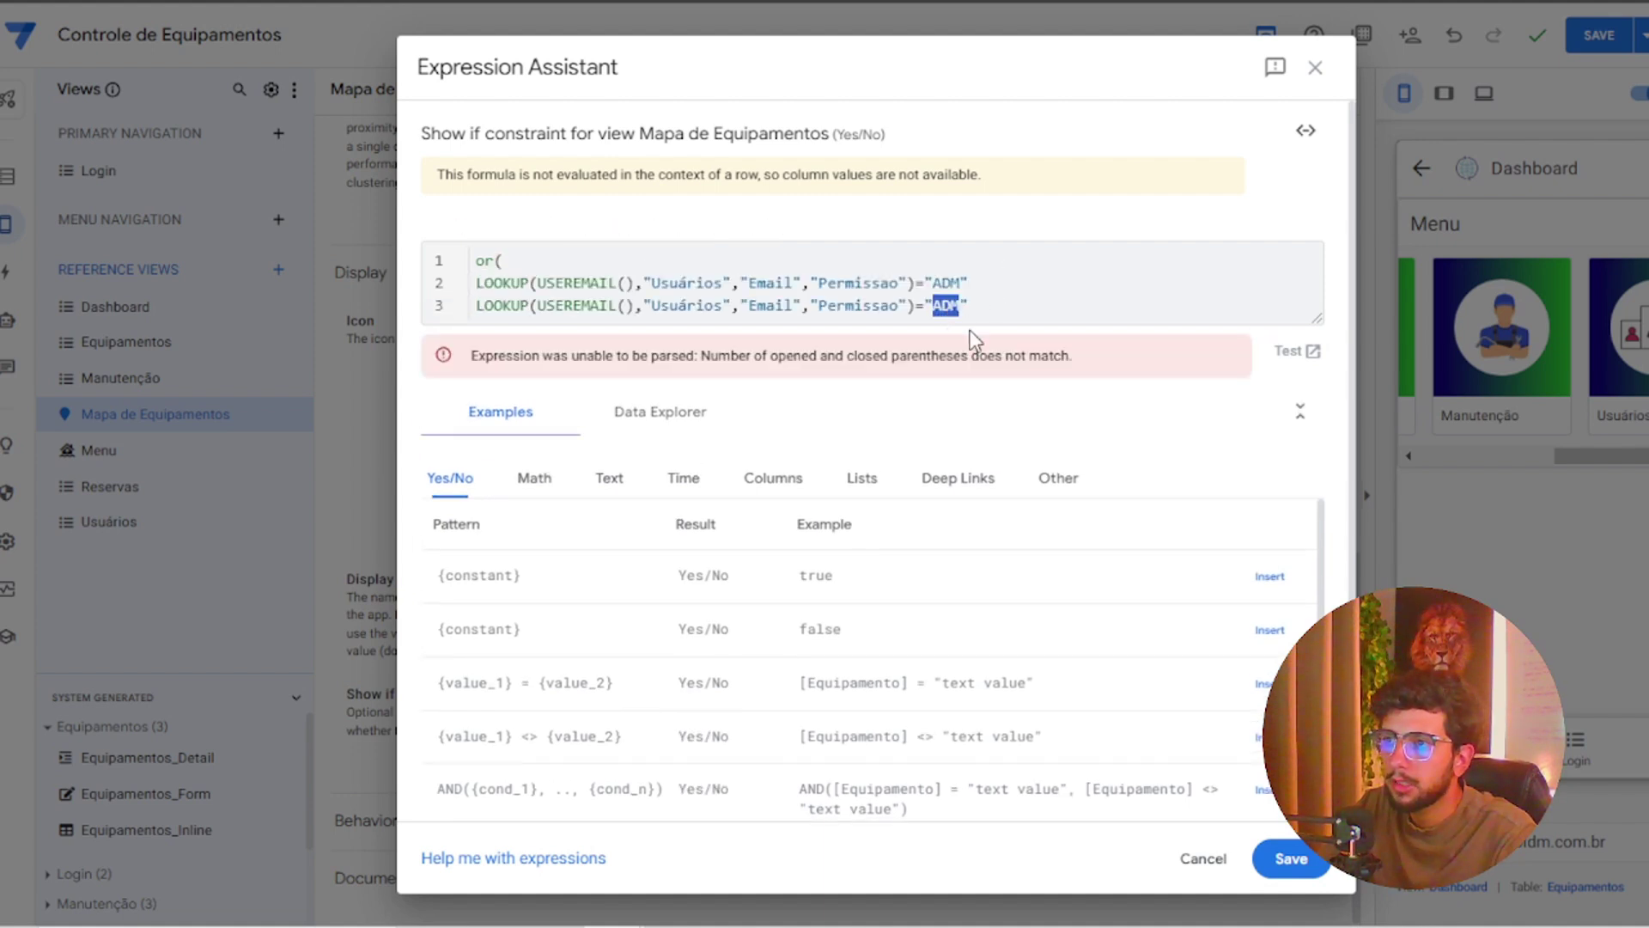
text(OPE)
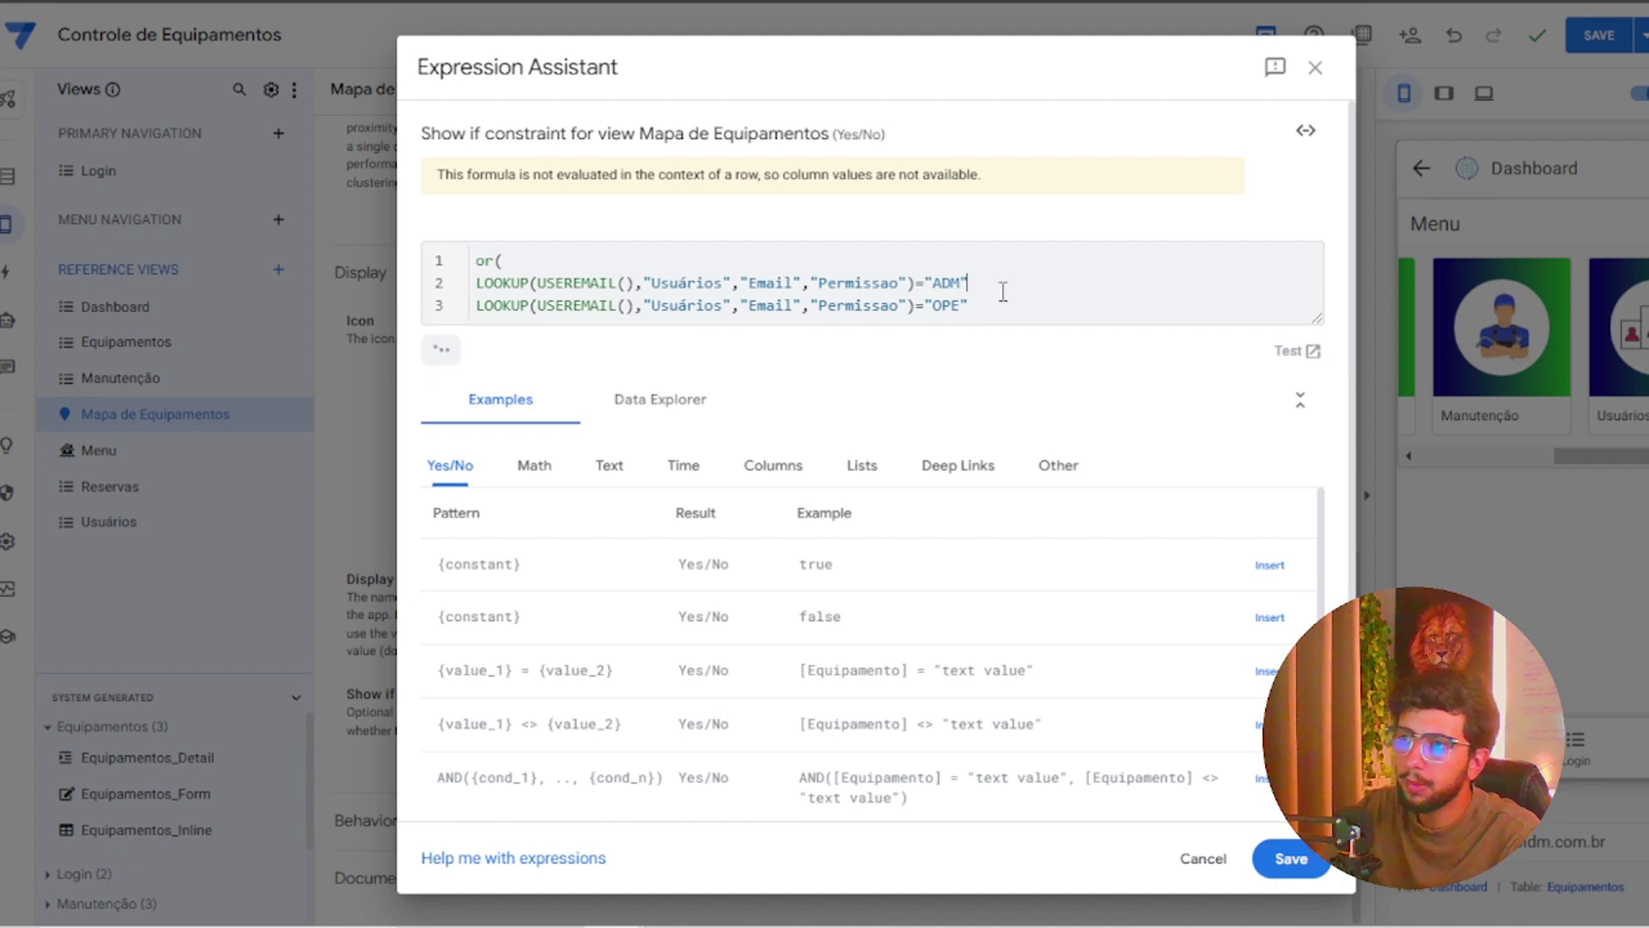
click(1005, 300)
key(Return)
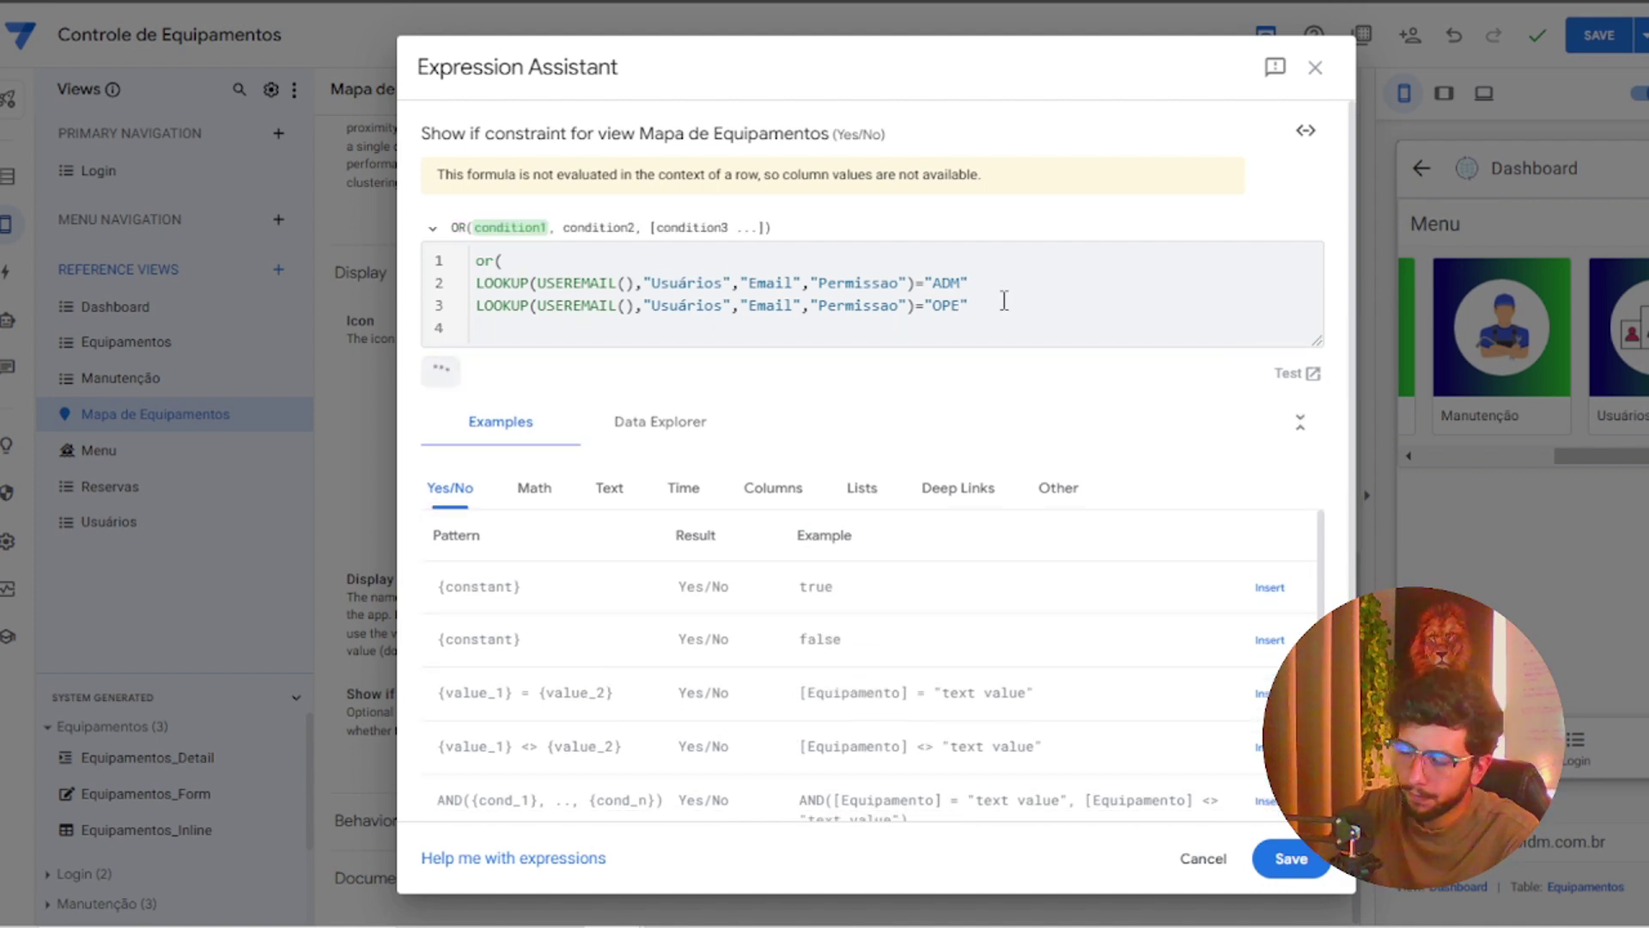
text())
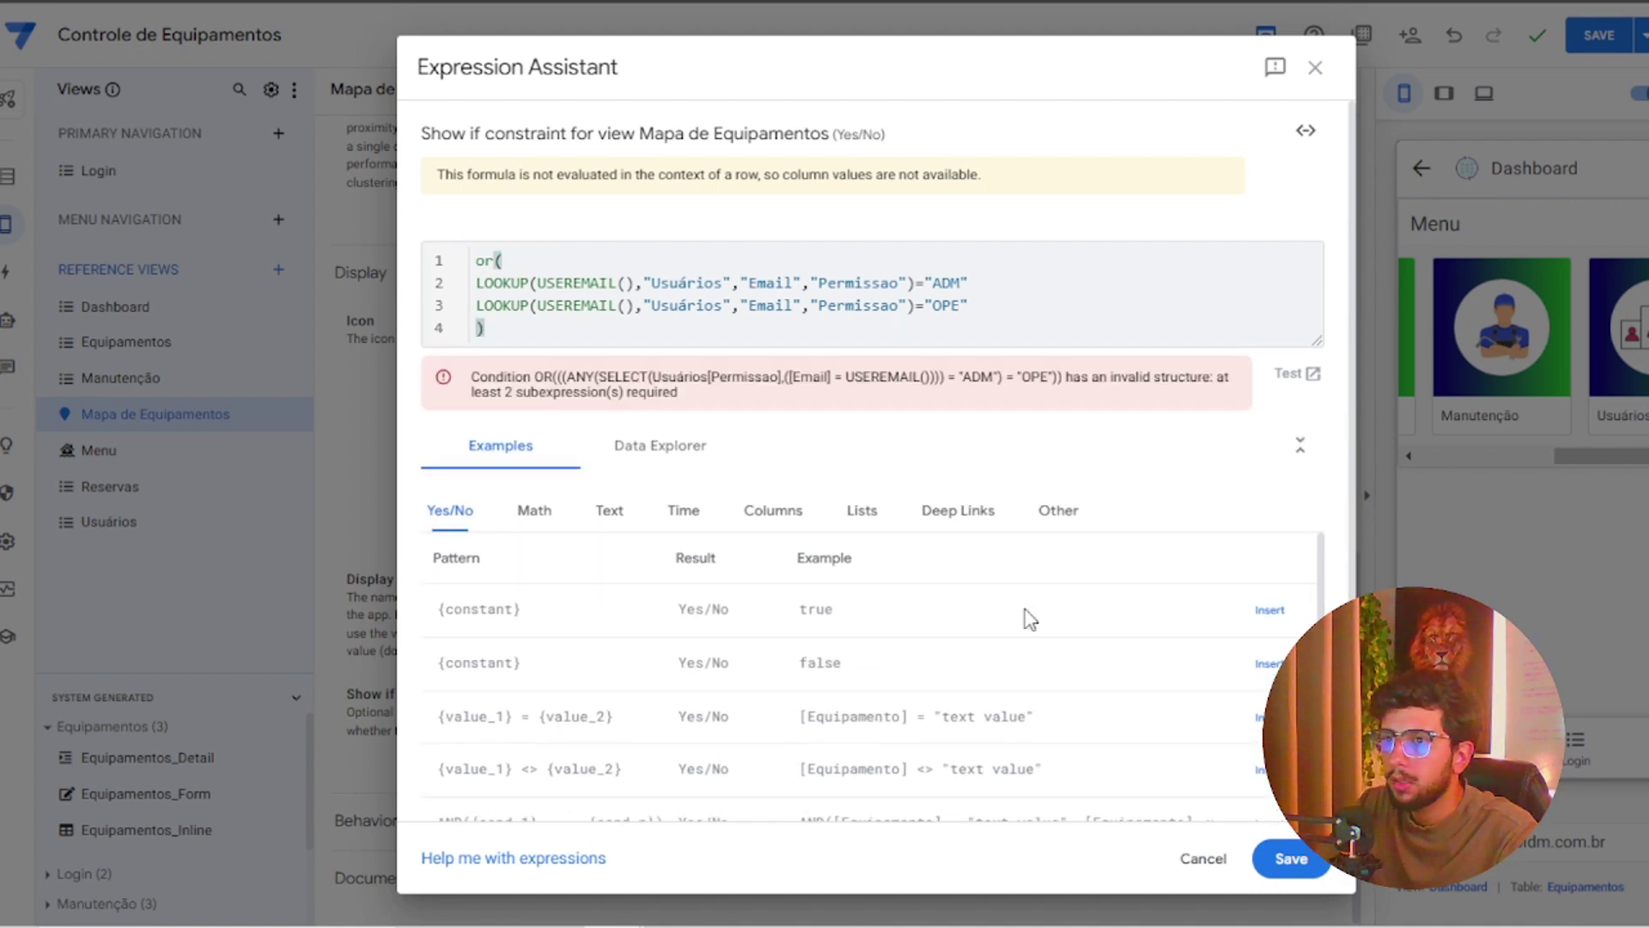
Add the comma between the two conditions, apply the formula and save the app
click(479, 284)
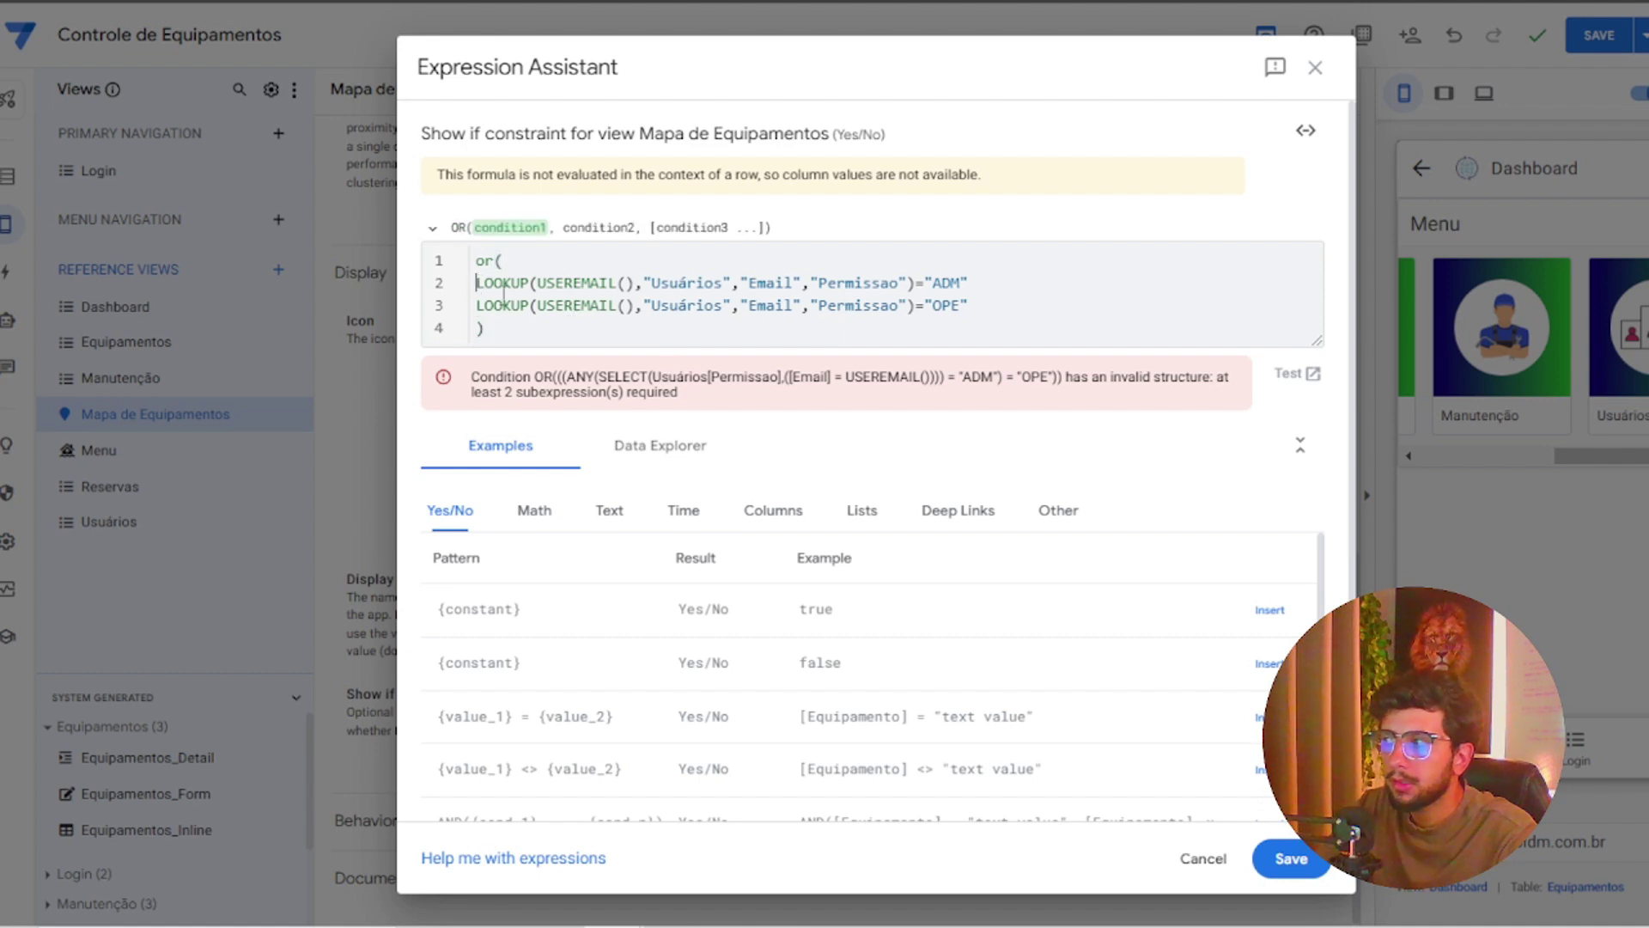
click(993, 285)
text(,)
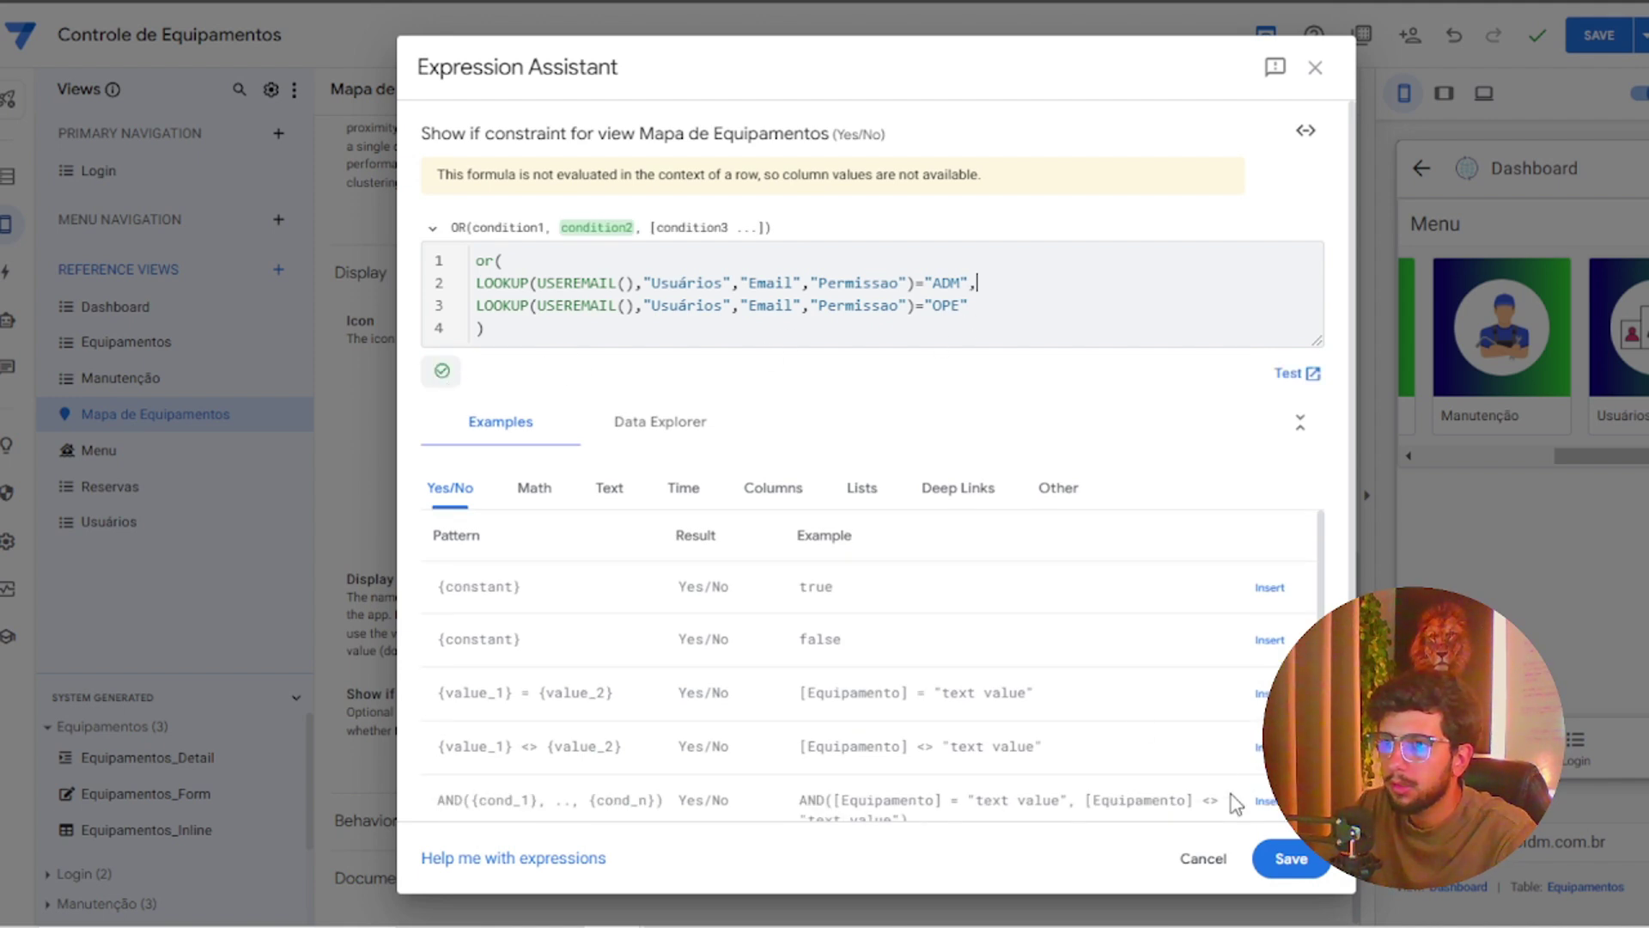
click(1278, 859)
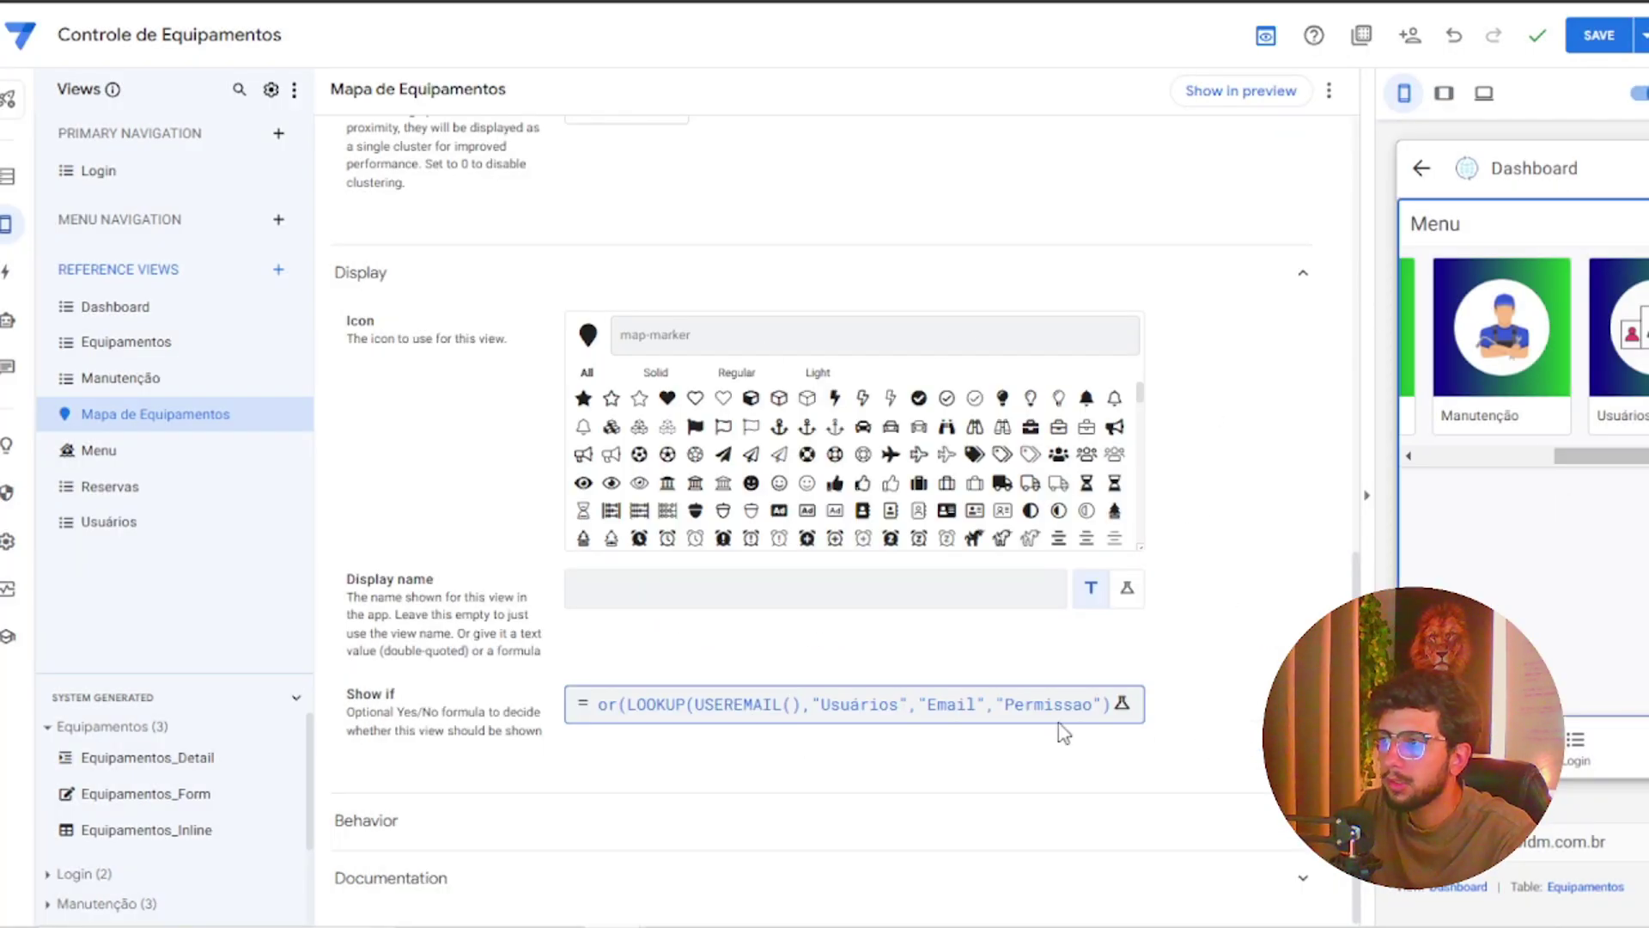
click(1596, 38)
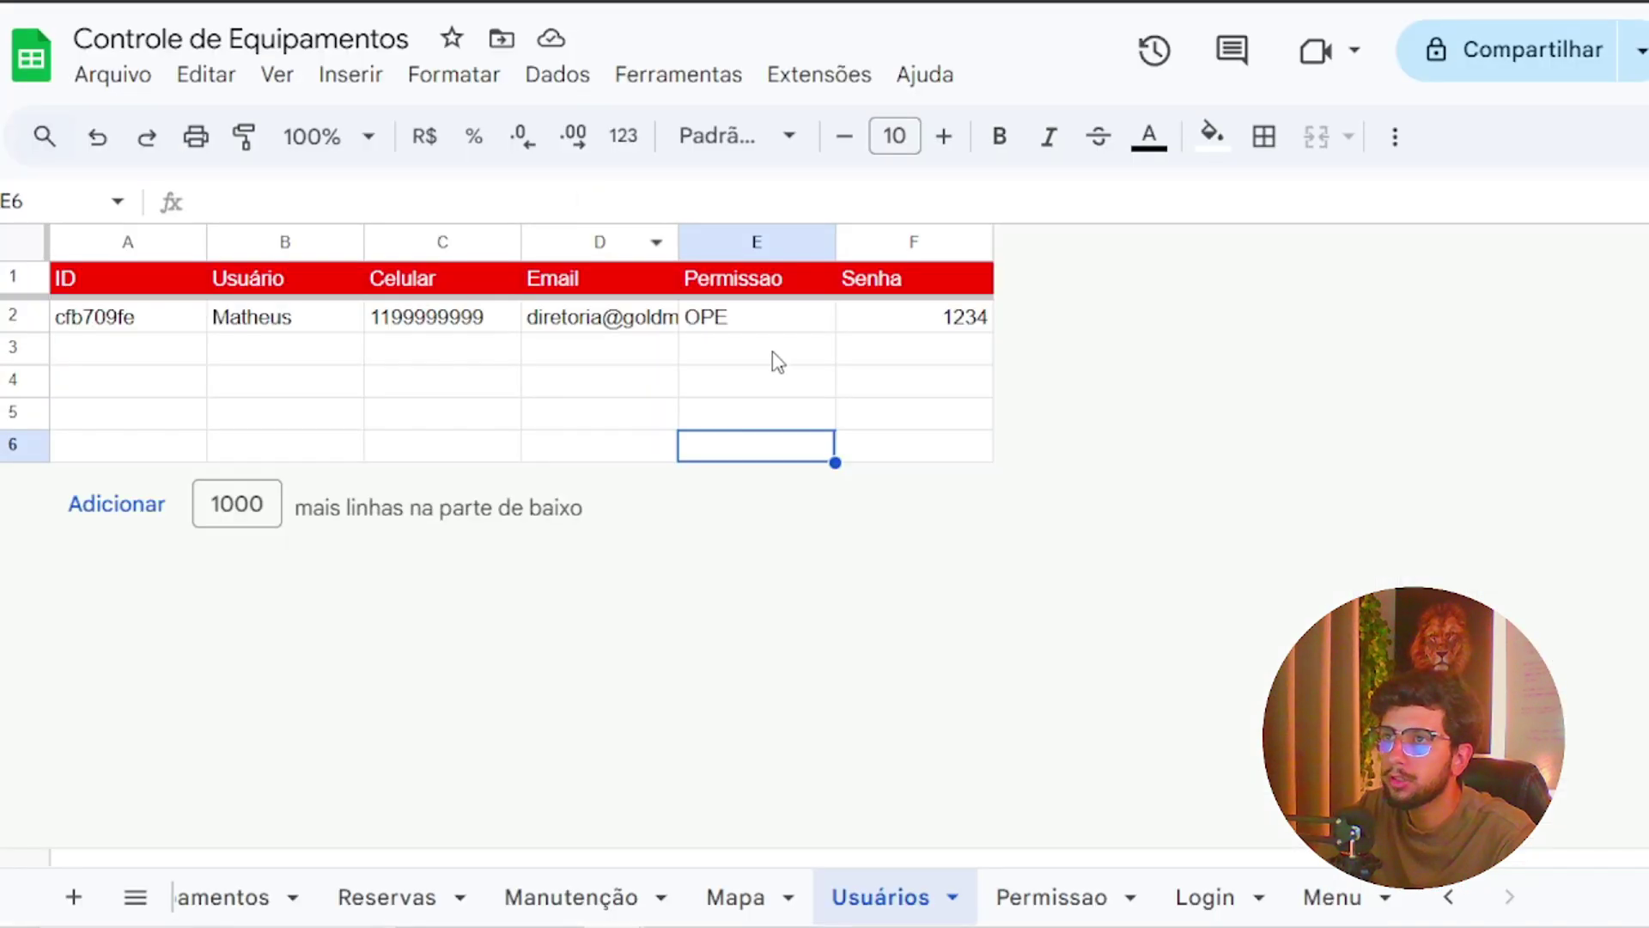
Replace OPE with USR in Usuários cell E2, pasting the code from Permissao cell A3
click(736, 319)
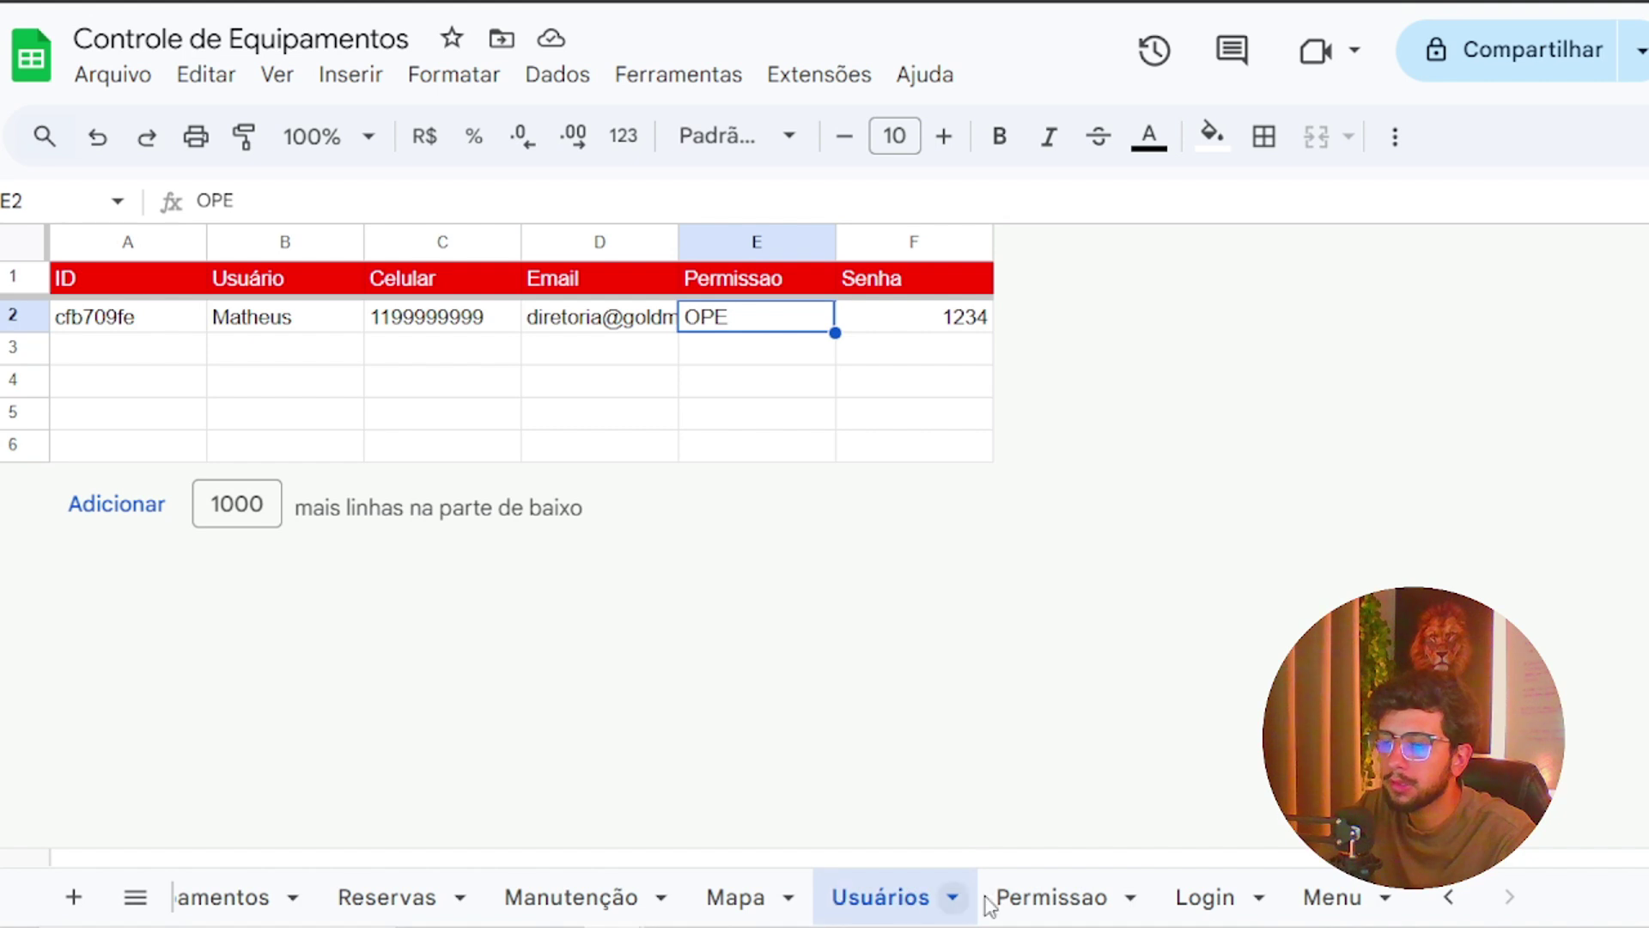
click(1041, 907)
click(170, 354)
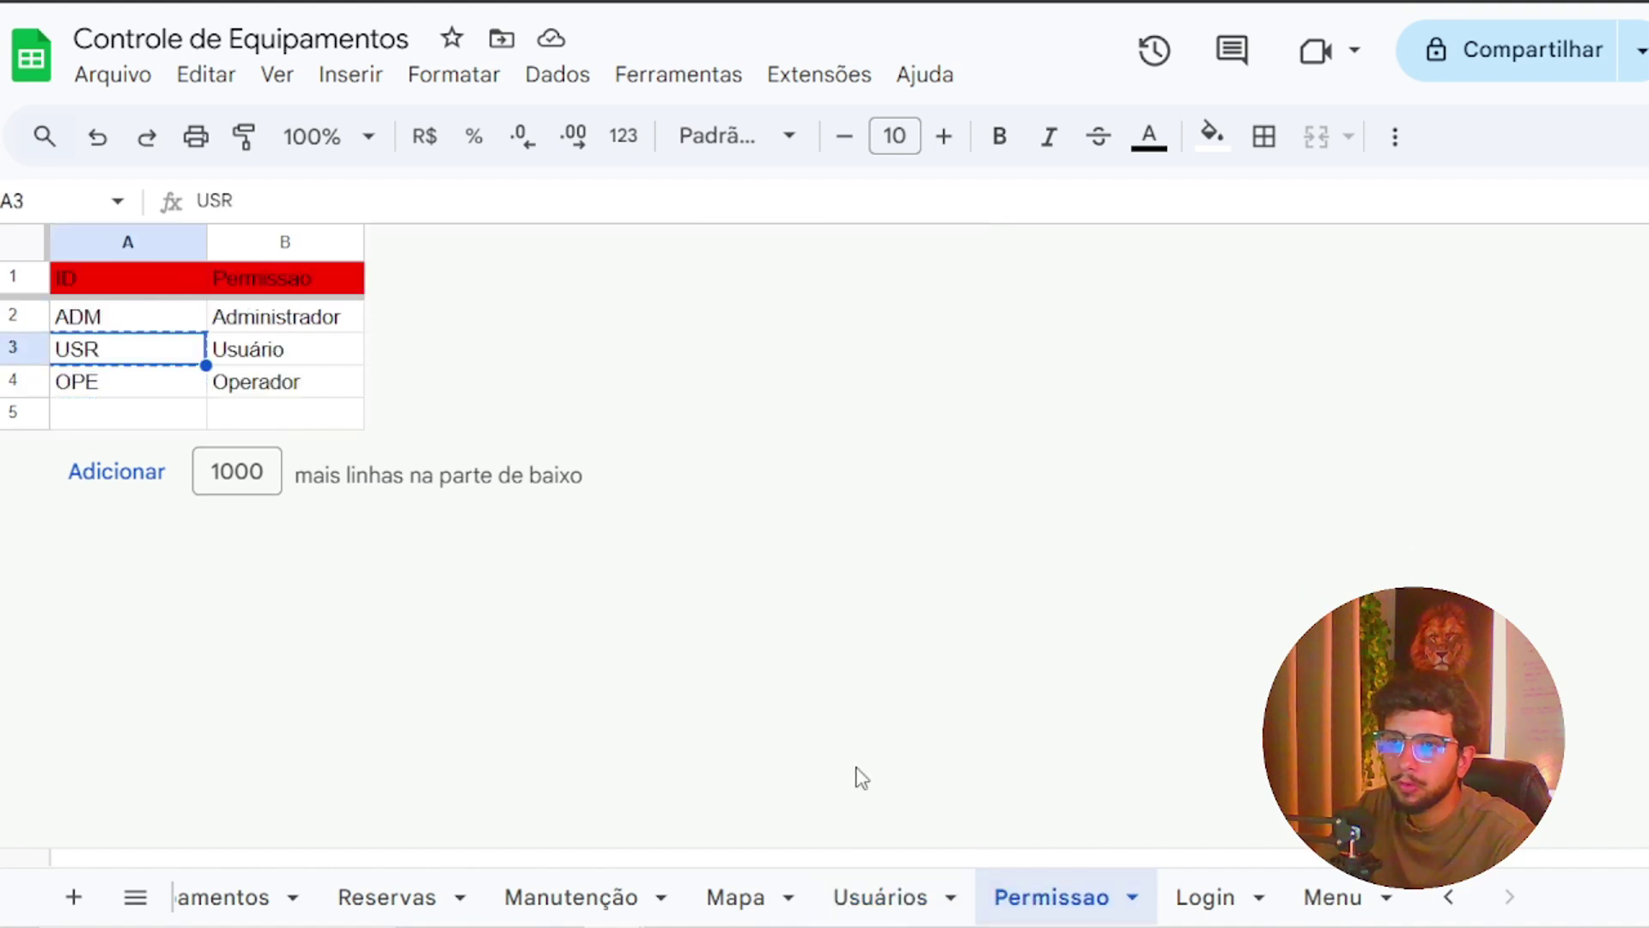
click(878, 893)
click(754, 359)
click(747, 321)
text(USR)
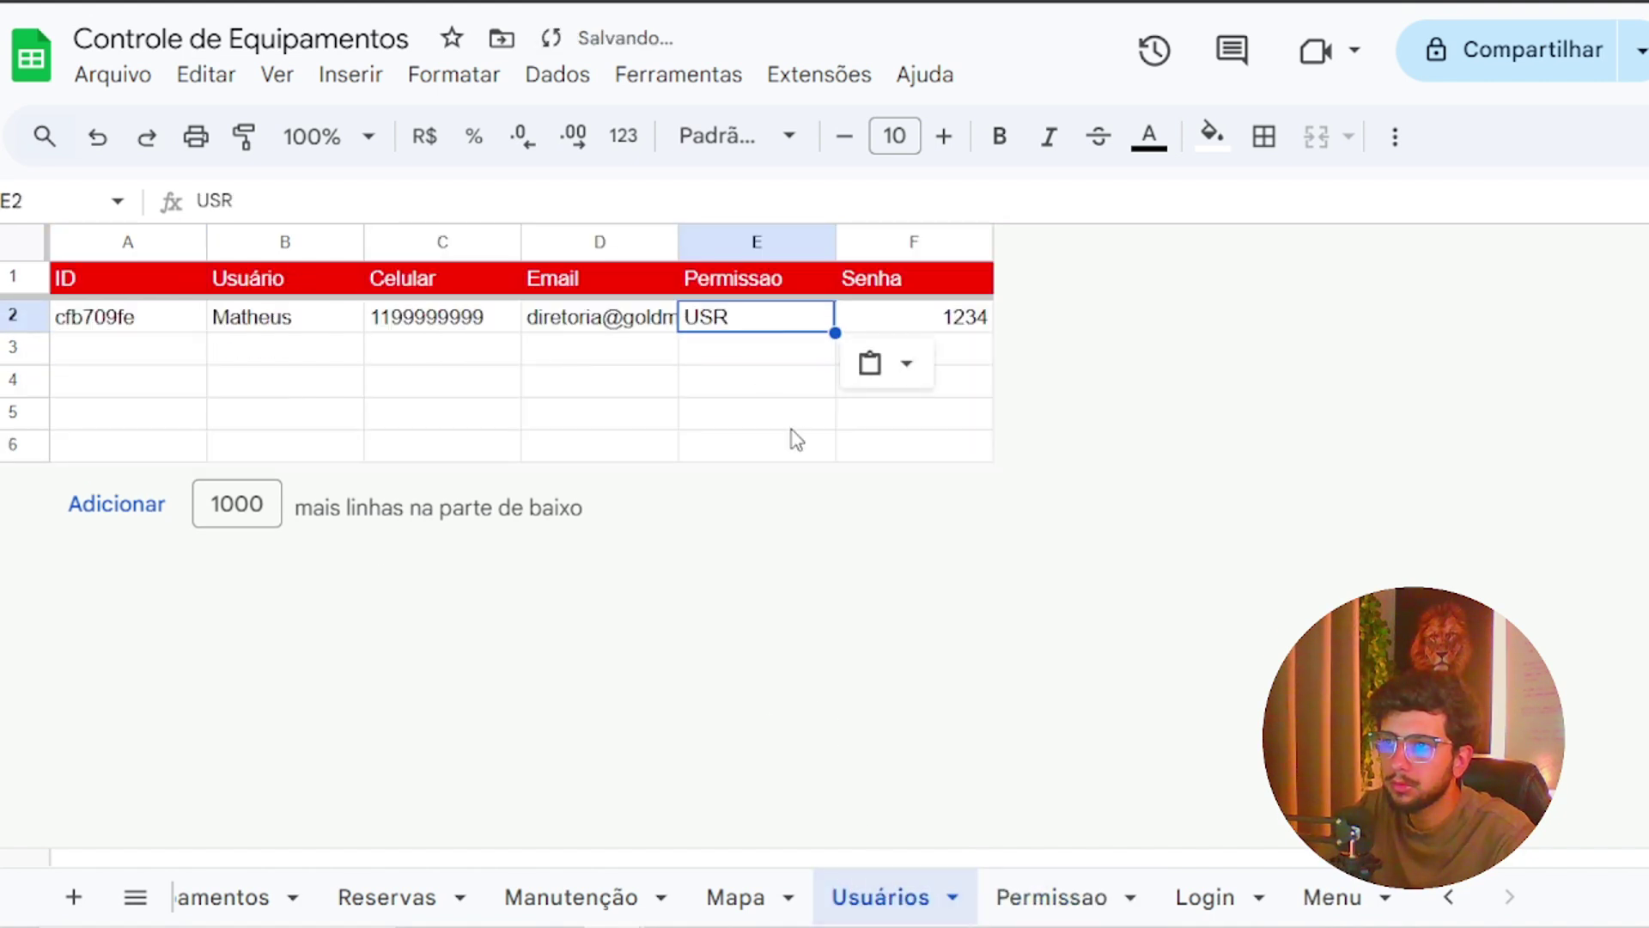
click(786, 419)
click(705, 1)
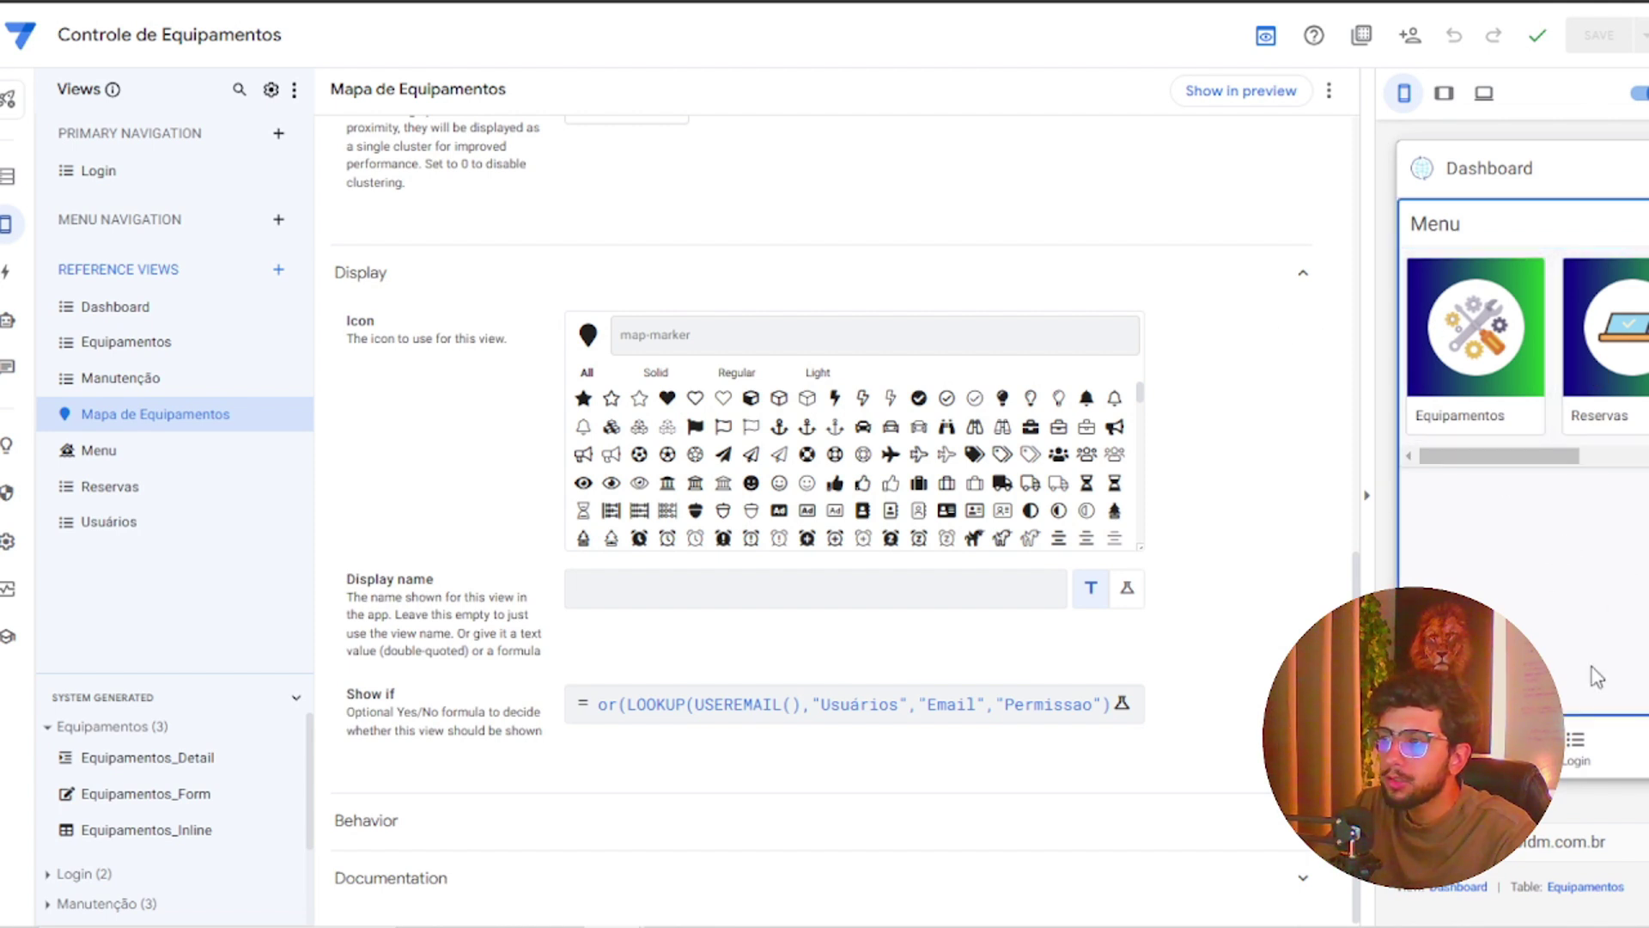
Visit Login in the preview, then check the Dashboard shows Equipamentos, Reservas and Manutenção without the map
click(1589, 742)
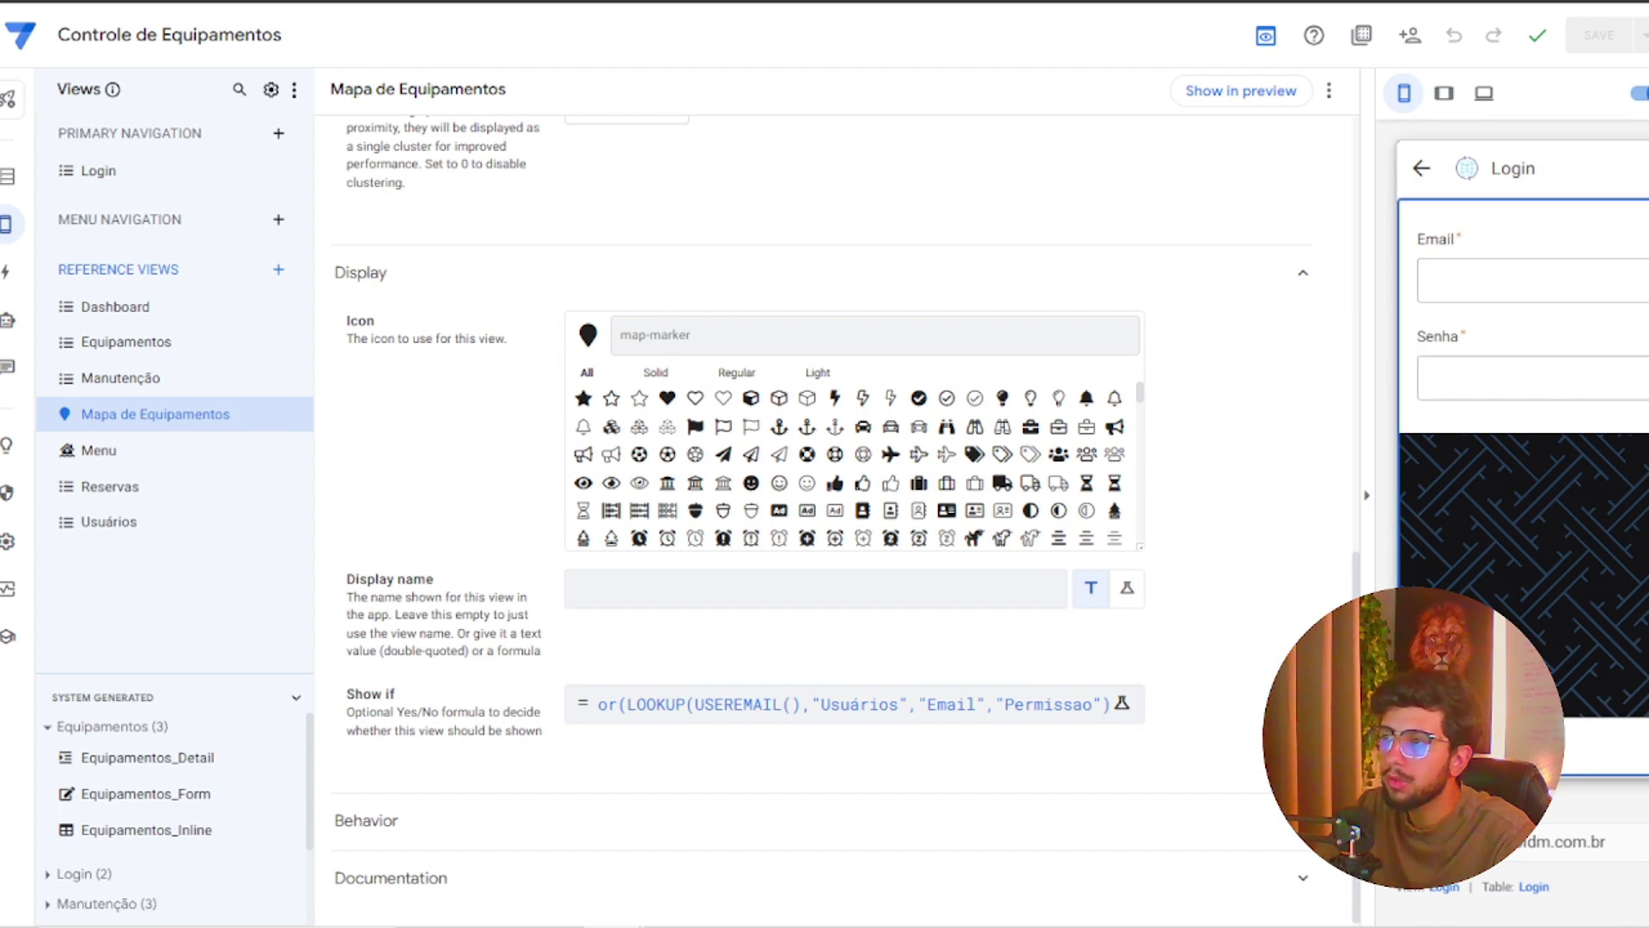
click(1498, 748)
mouse_move(1510, 456)
mouse_down()
mouse_move(1644, 457)
mouse_move(1485, 457)
mouse_move(1628, 464)
mouse_move(1537, 467)
mouse_up()
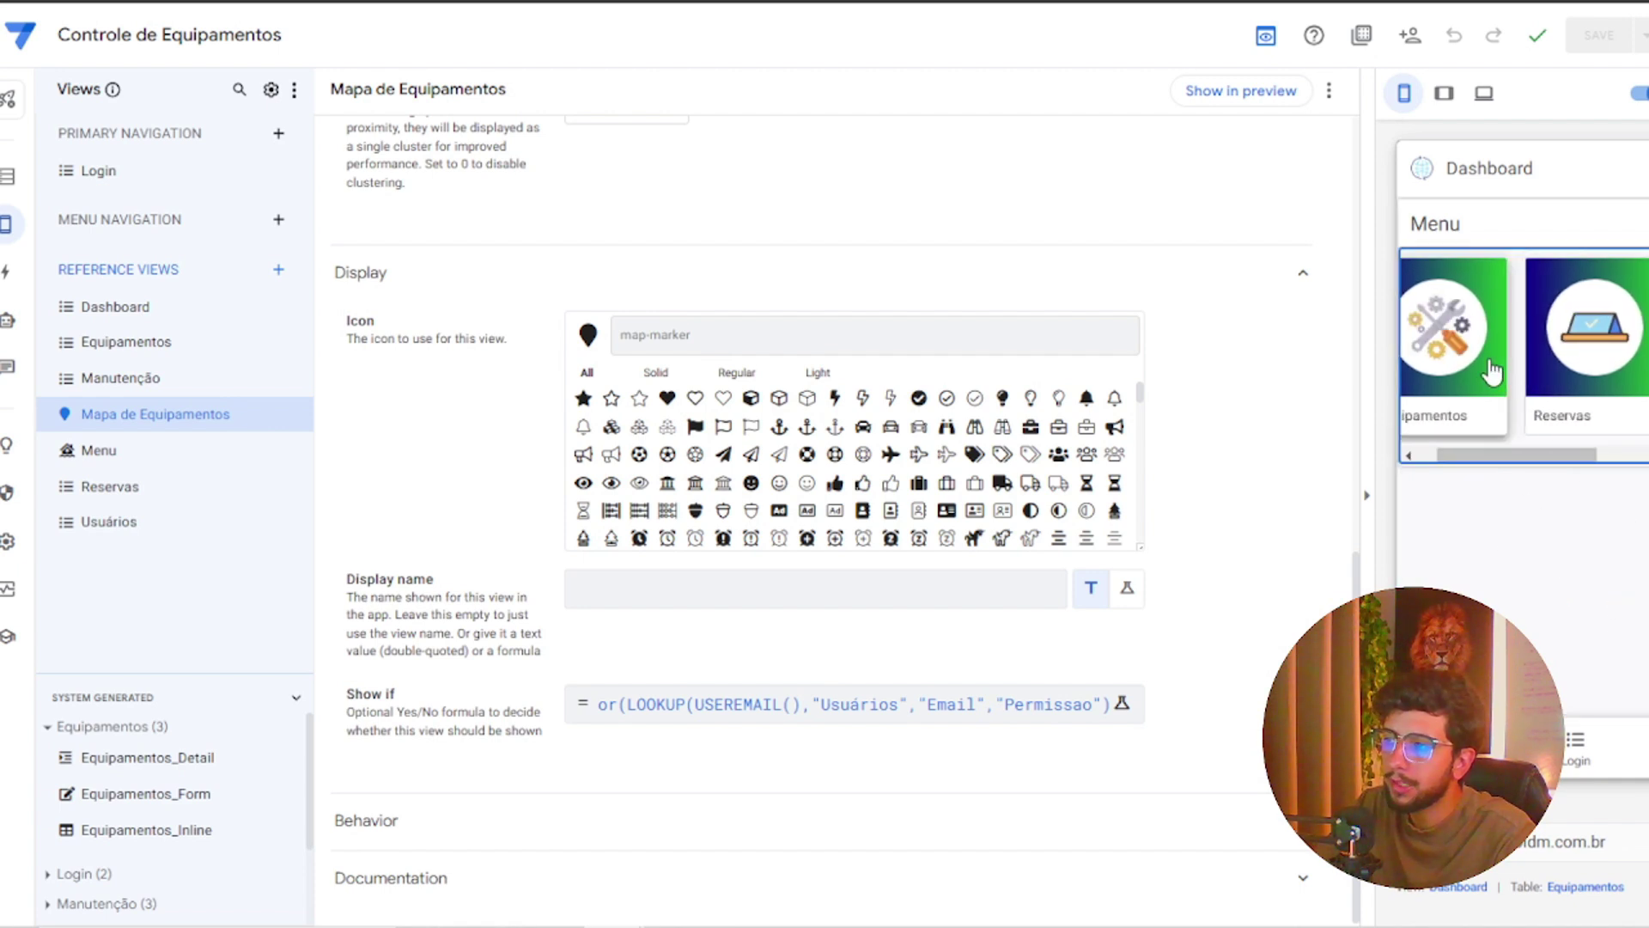